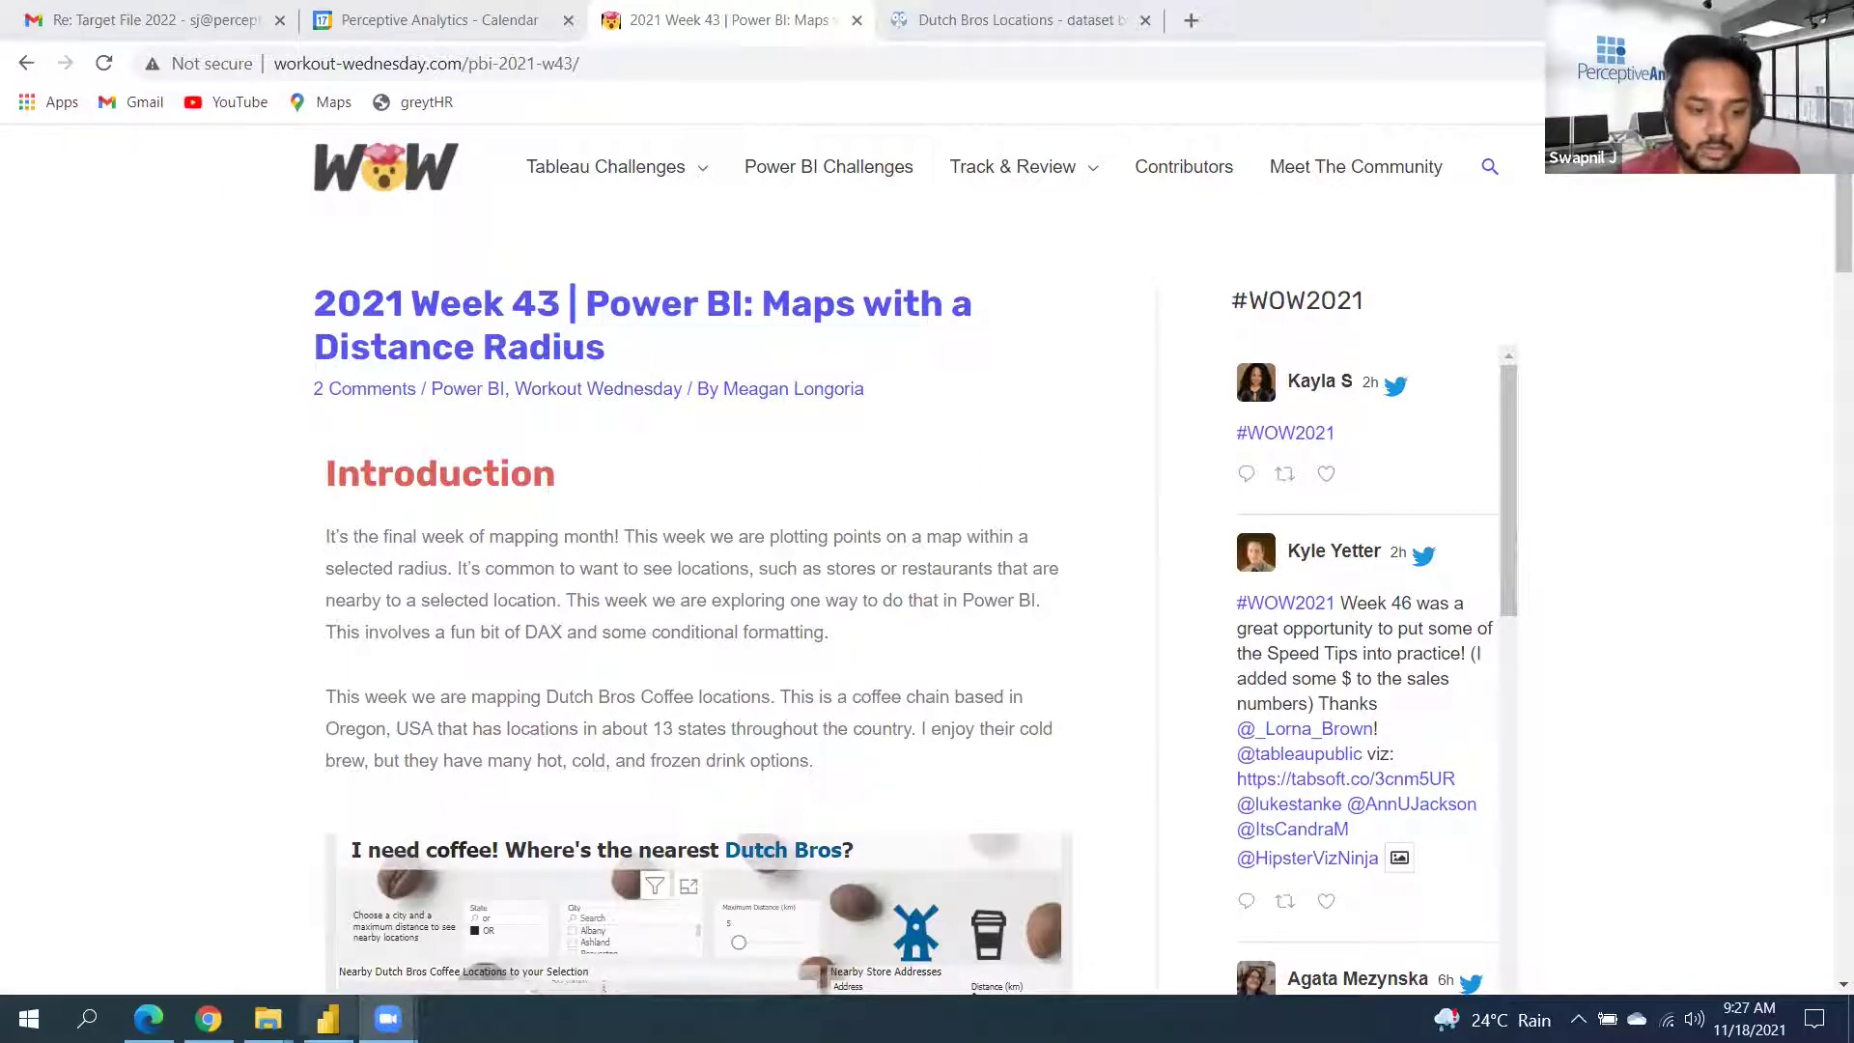
Switch to Power BI Desktop and cross-filter the Page 1 city map by the West region, clearing the selection after inspecting it
{"action": "left_click", "coordinate": [327, 1018]}
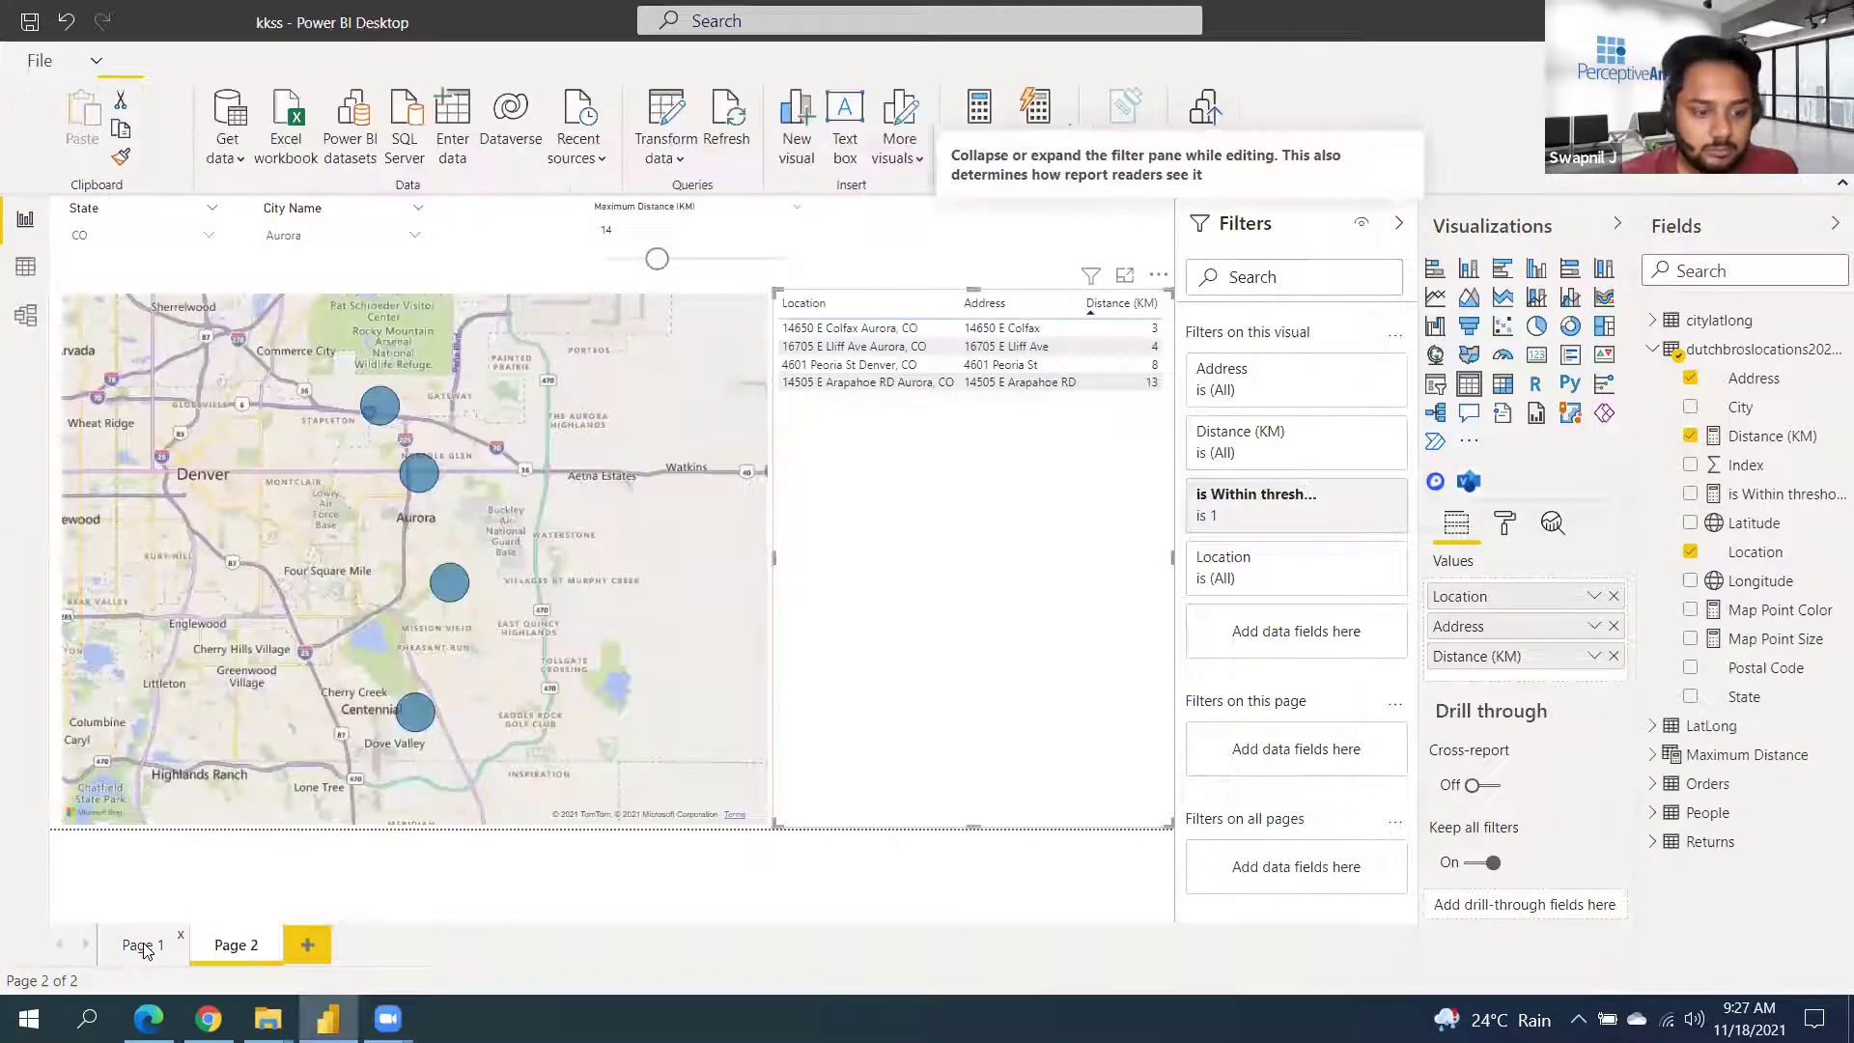
{"action": "left_click", "coordinate": [143, 945]}
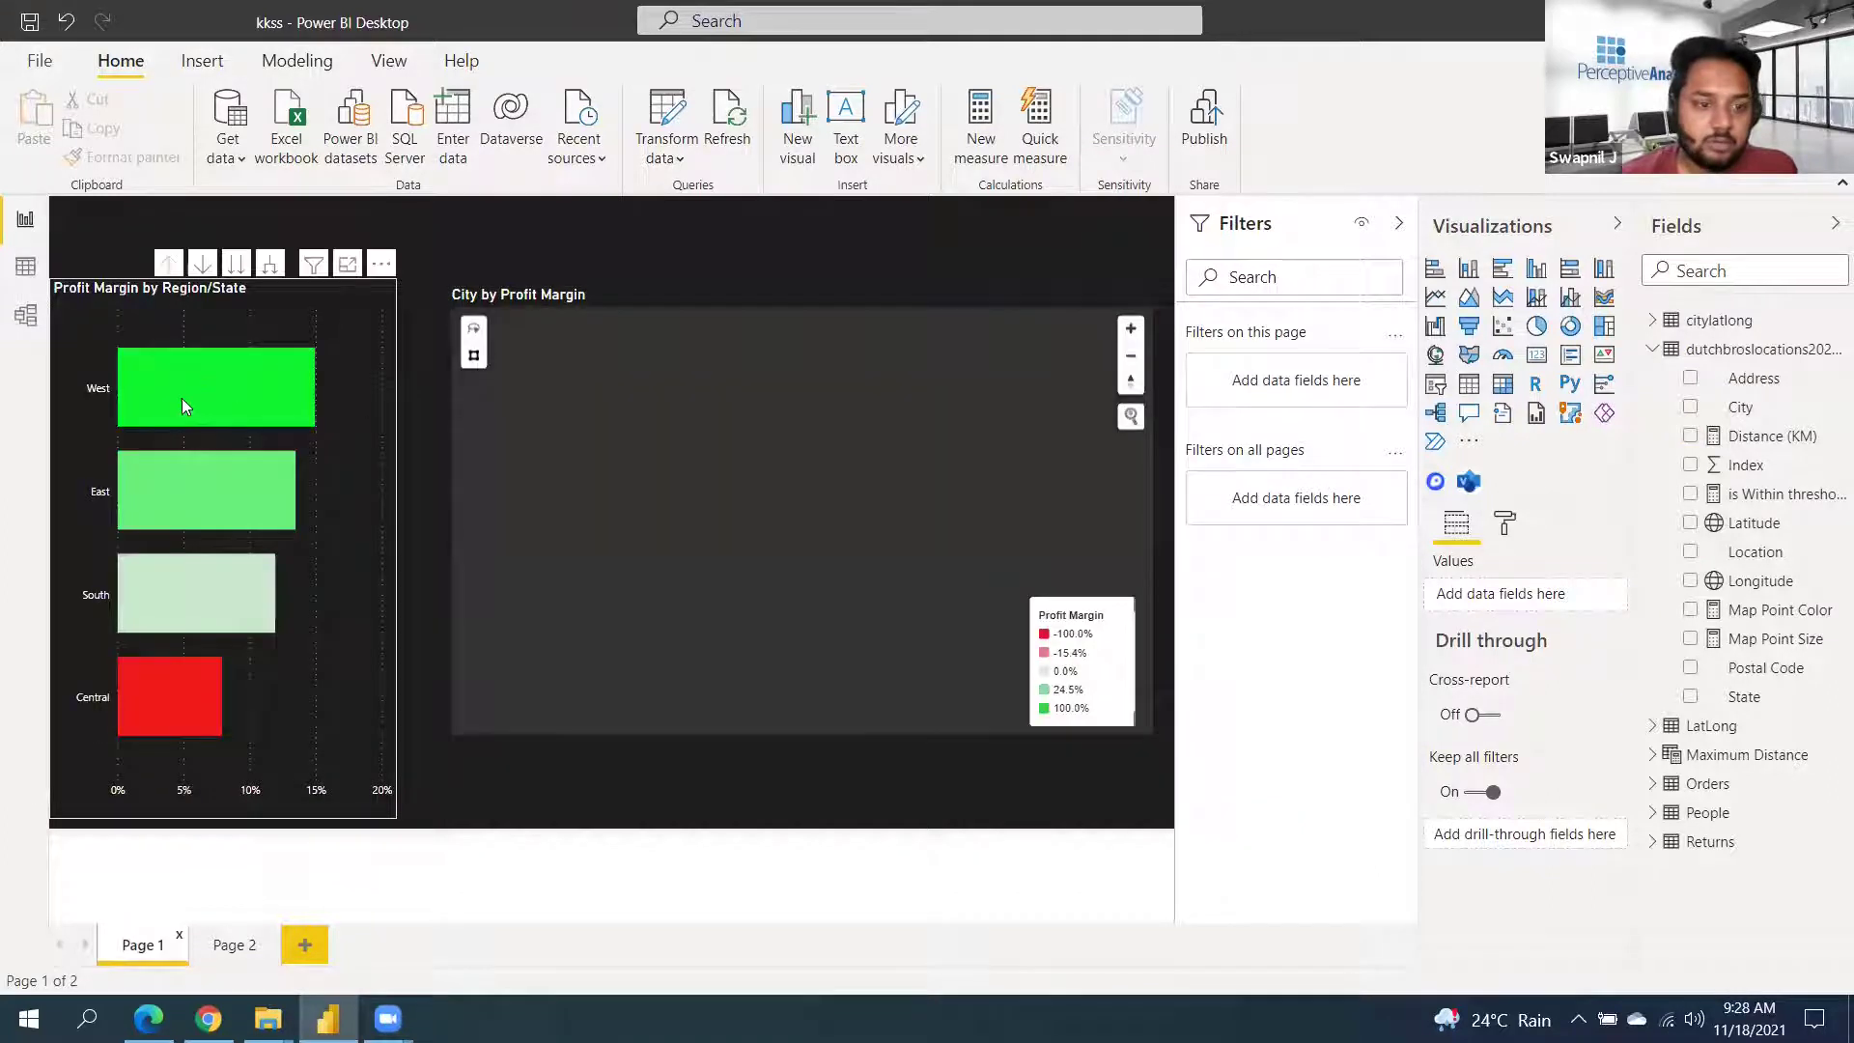
{"action": "mouse_move", "coordinate": [179, 397]}
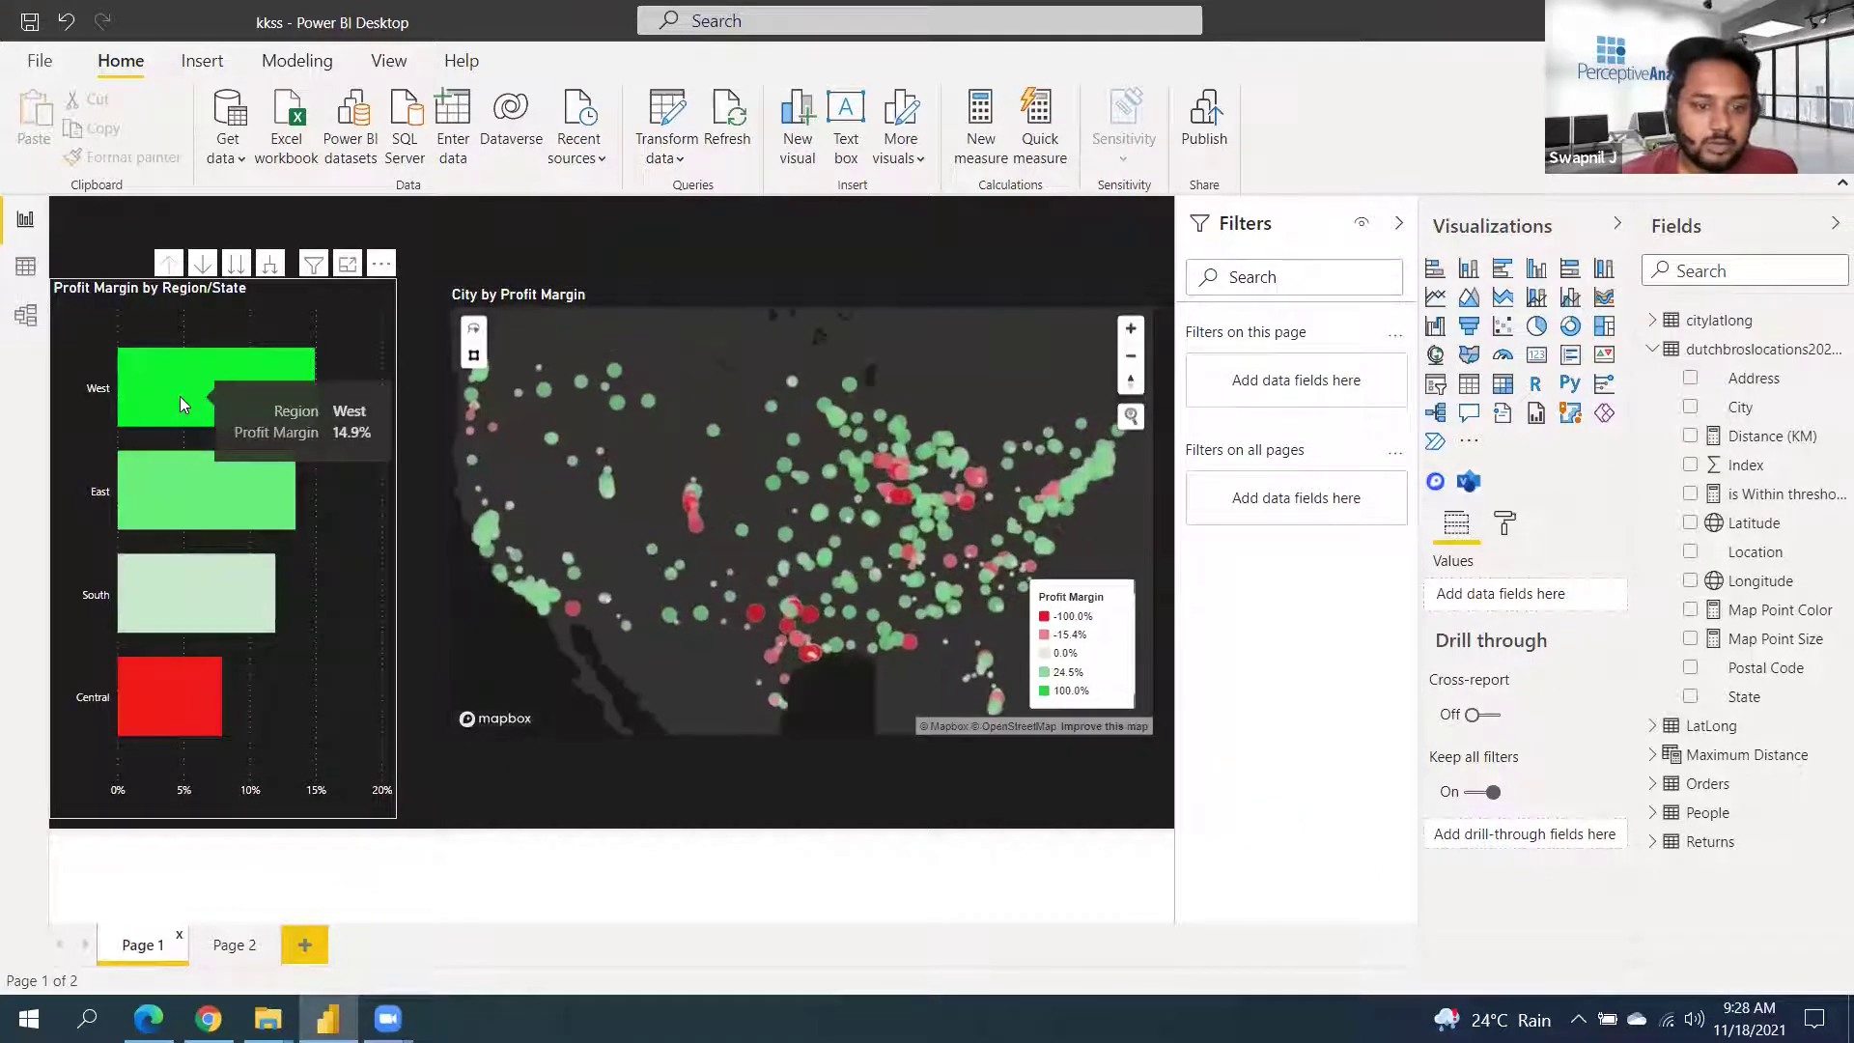
{"action": "left_click", "coordinate": [180, 396]}
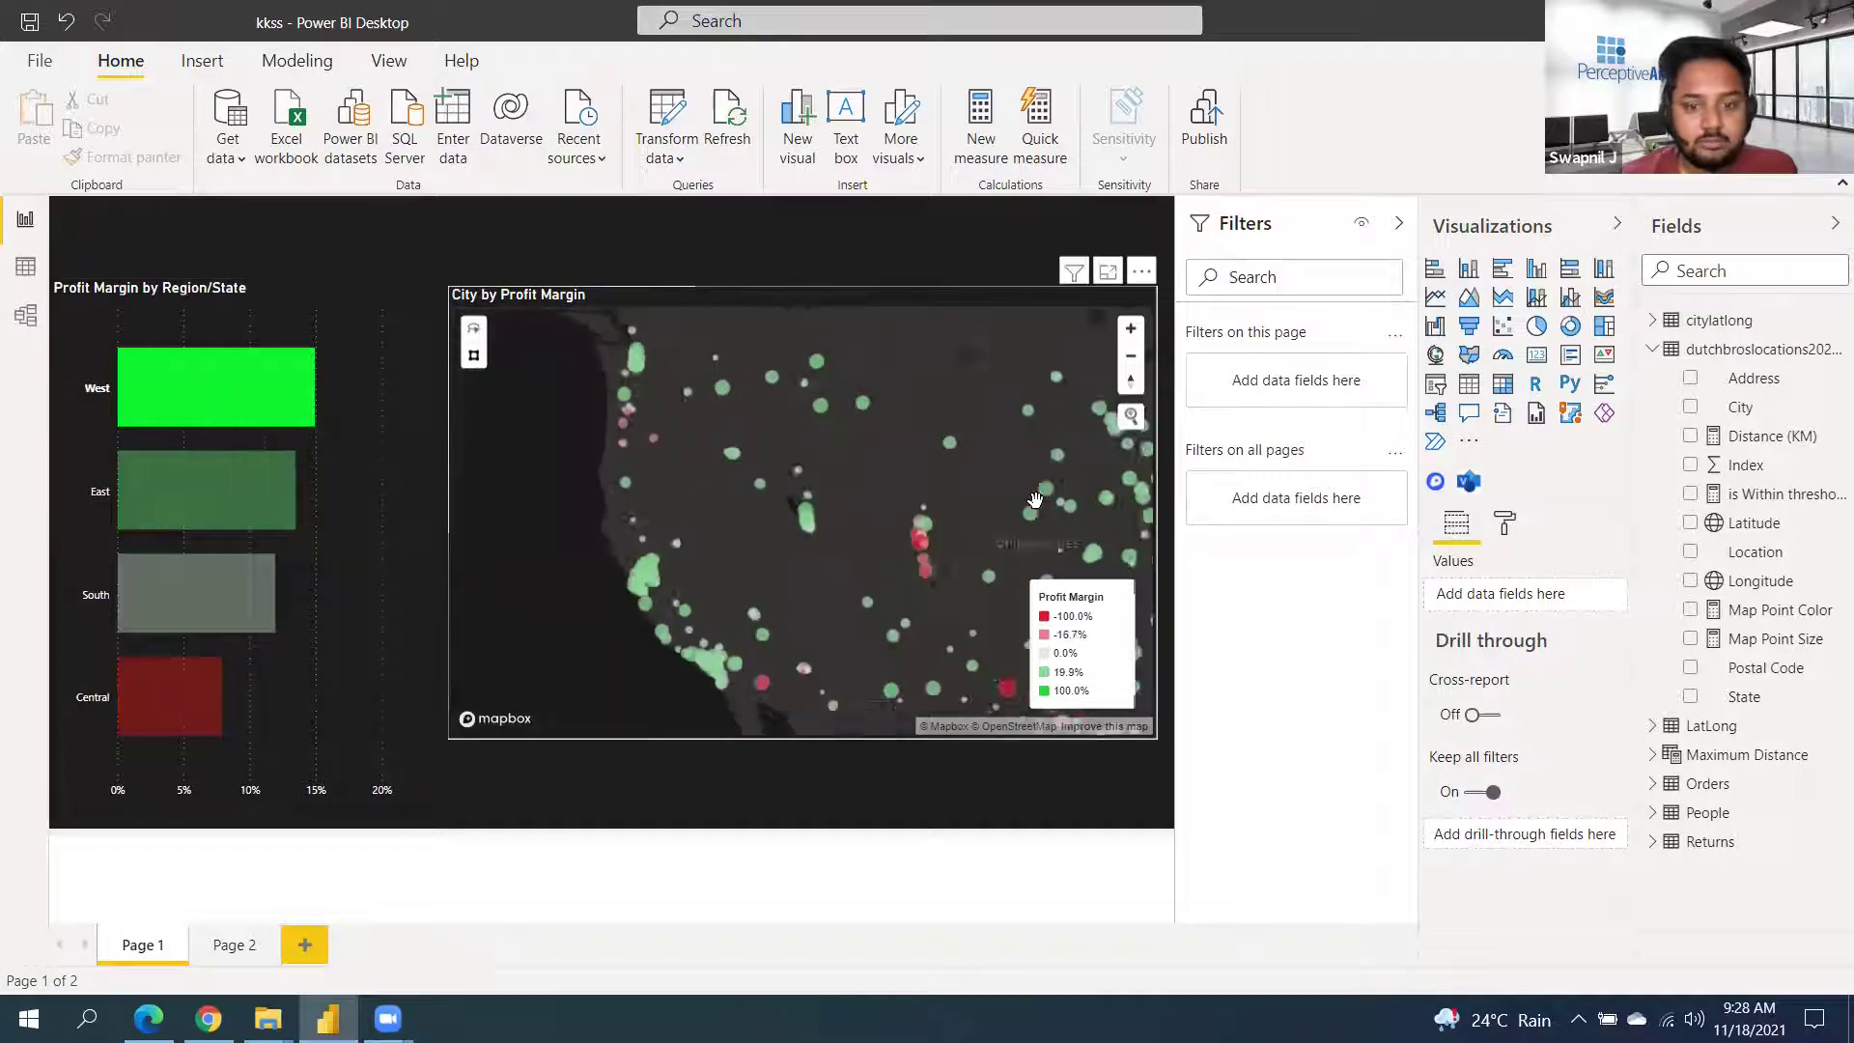
{"action": "mouse_move", "coordinate": [846, 509]}
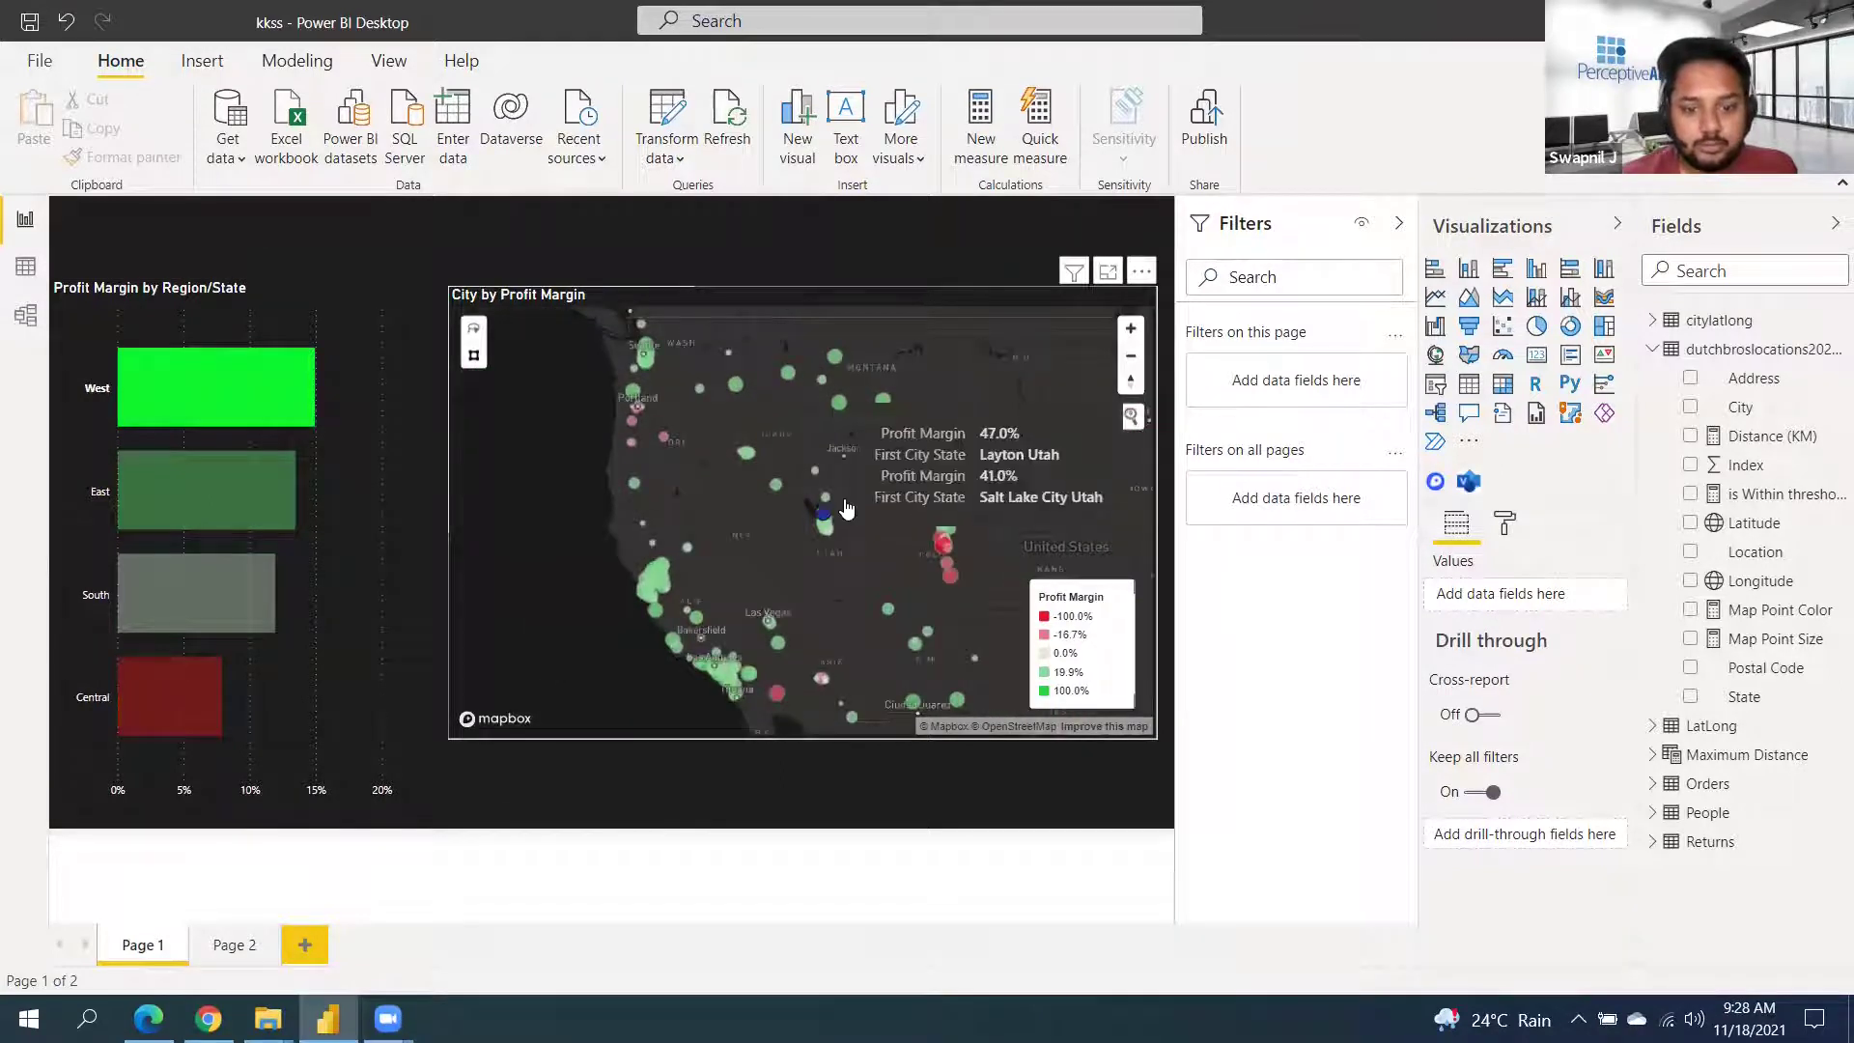
{"action": "left_click", "coordinate": [232, 398]}
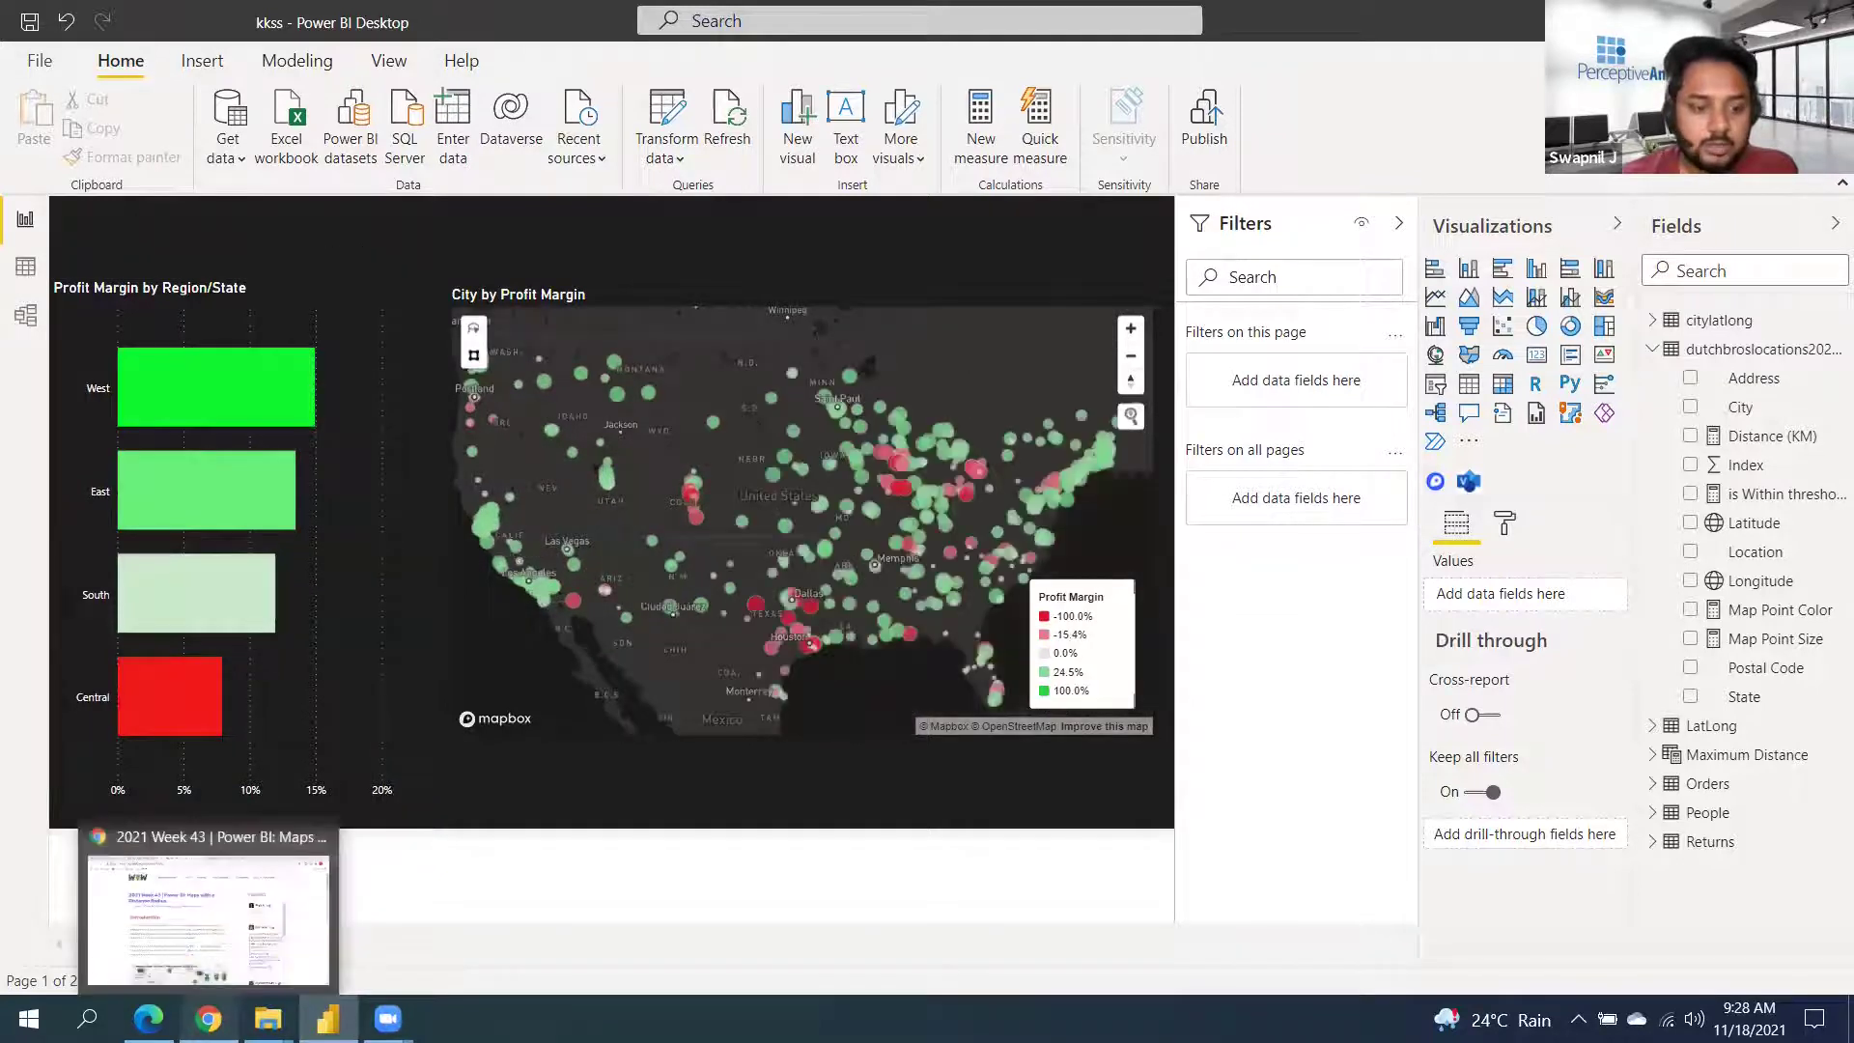
Switch to Chrome, read the Week 43 challenge introduction and open the embedded Dutch Bros report in full screen
{"action": "left_click", "coordinate": [209, 1019]}
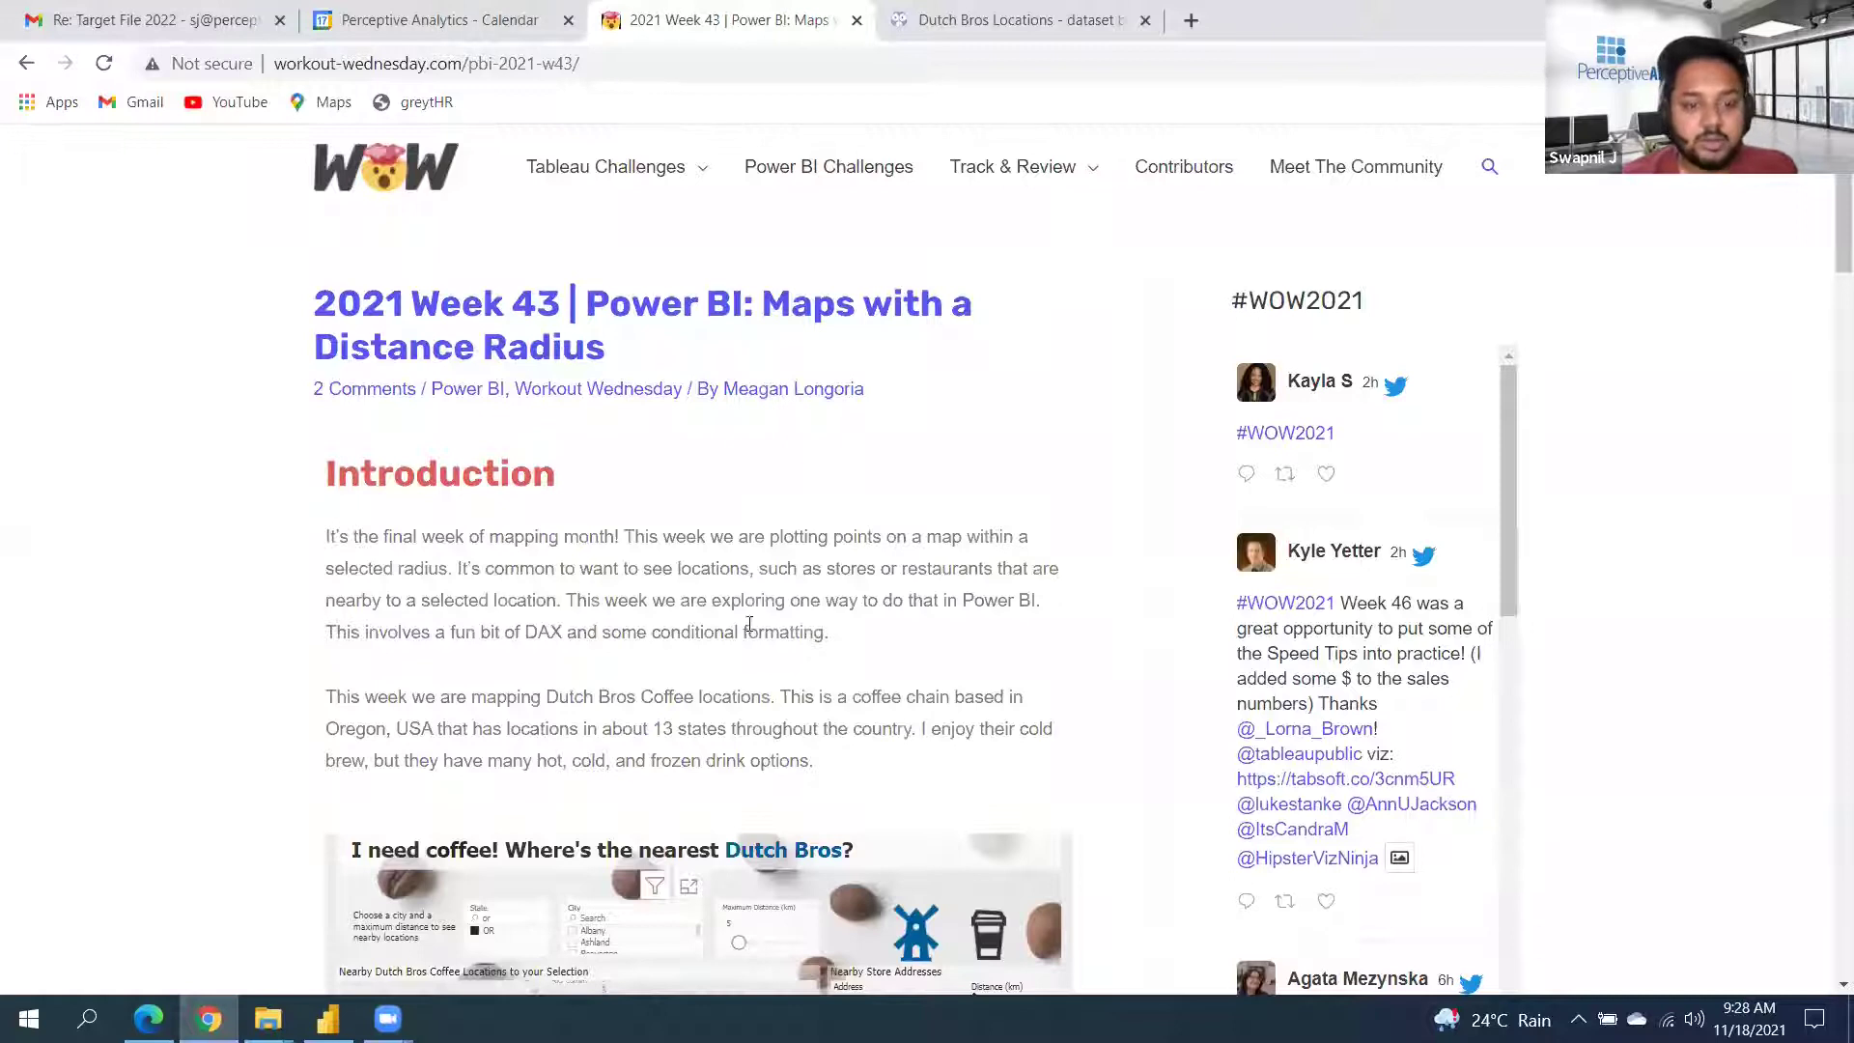
{"action": "scroll", "coordinate": [750, 615], "scroll_direction": "down", "scroll_amount": 1}
{"action": "scroll", "coordinate": [799, 519], "scroll_direction": "down", "scroll_amount": 1}
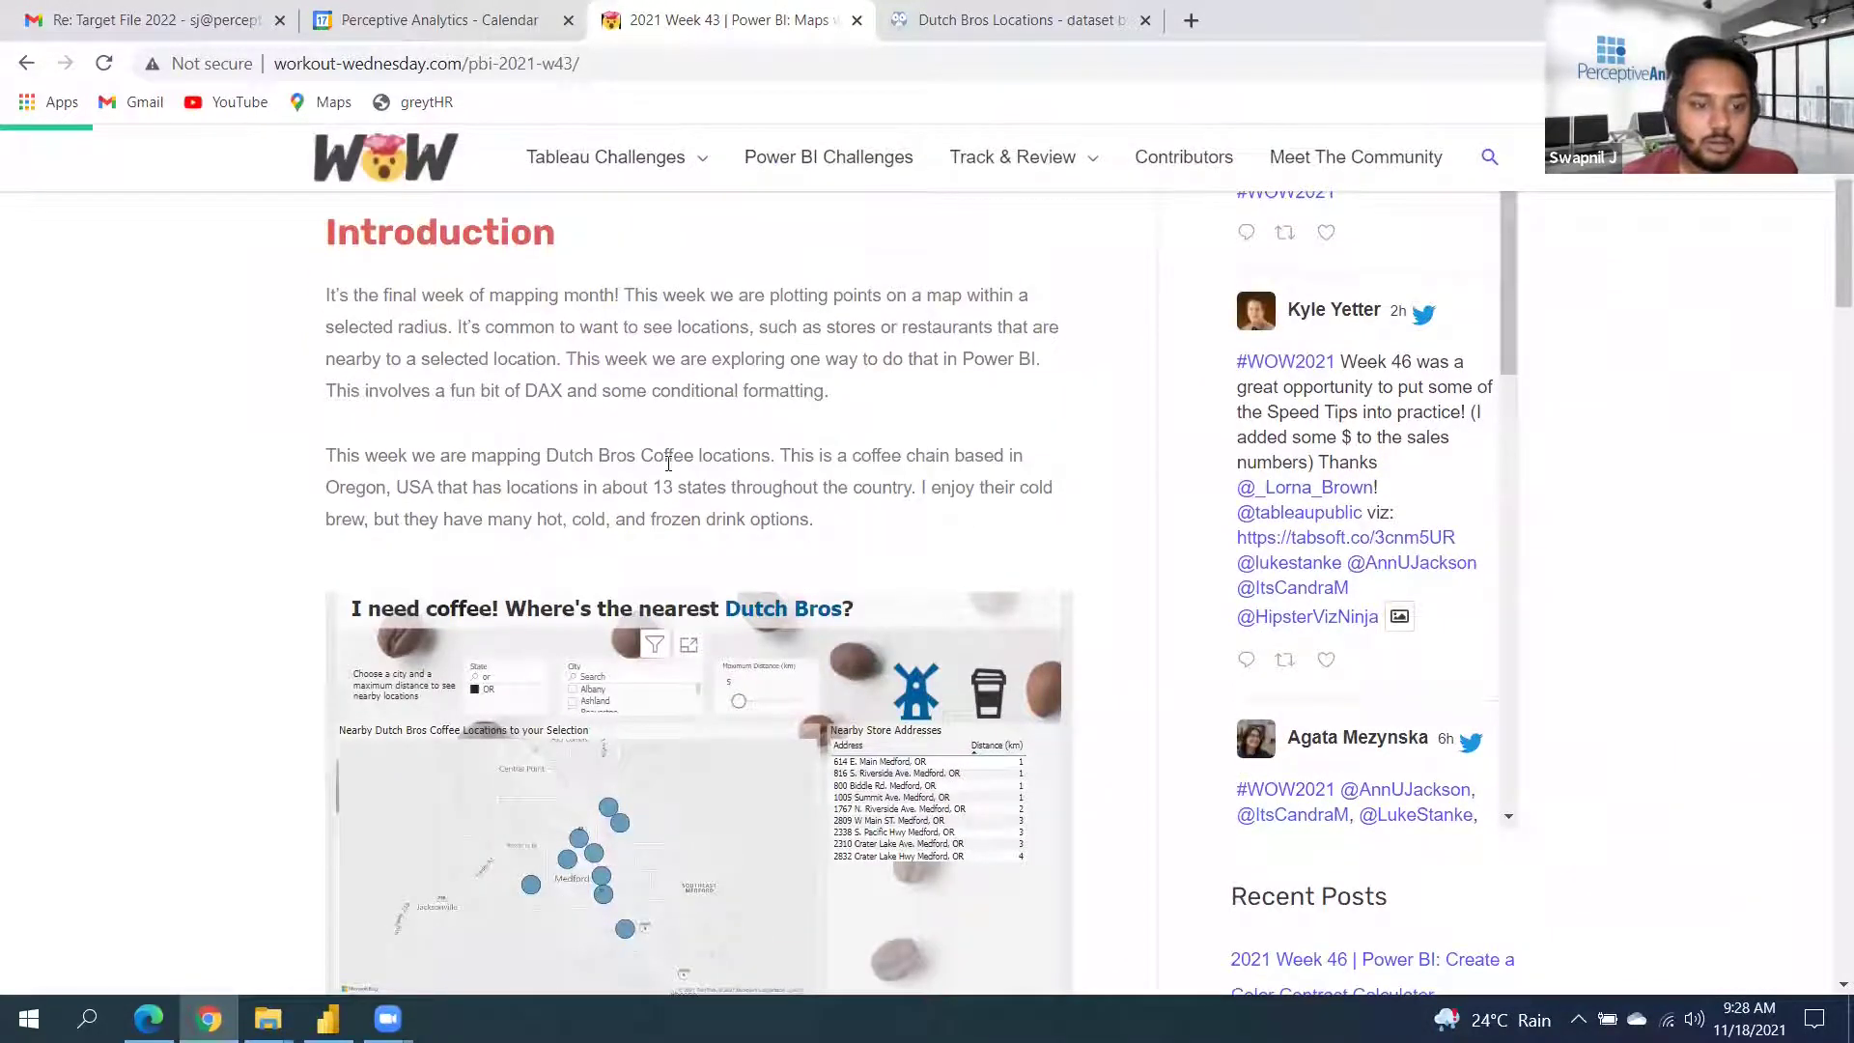
{"action": "scroll", "coordinate": [623, 416], "scroll_direction": "down", "scroll_amount": 1}
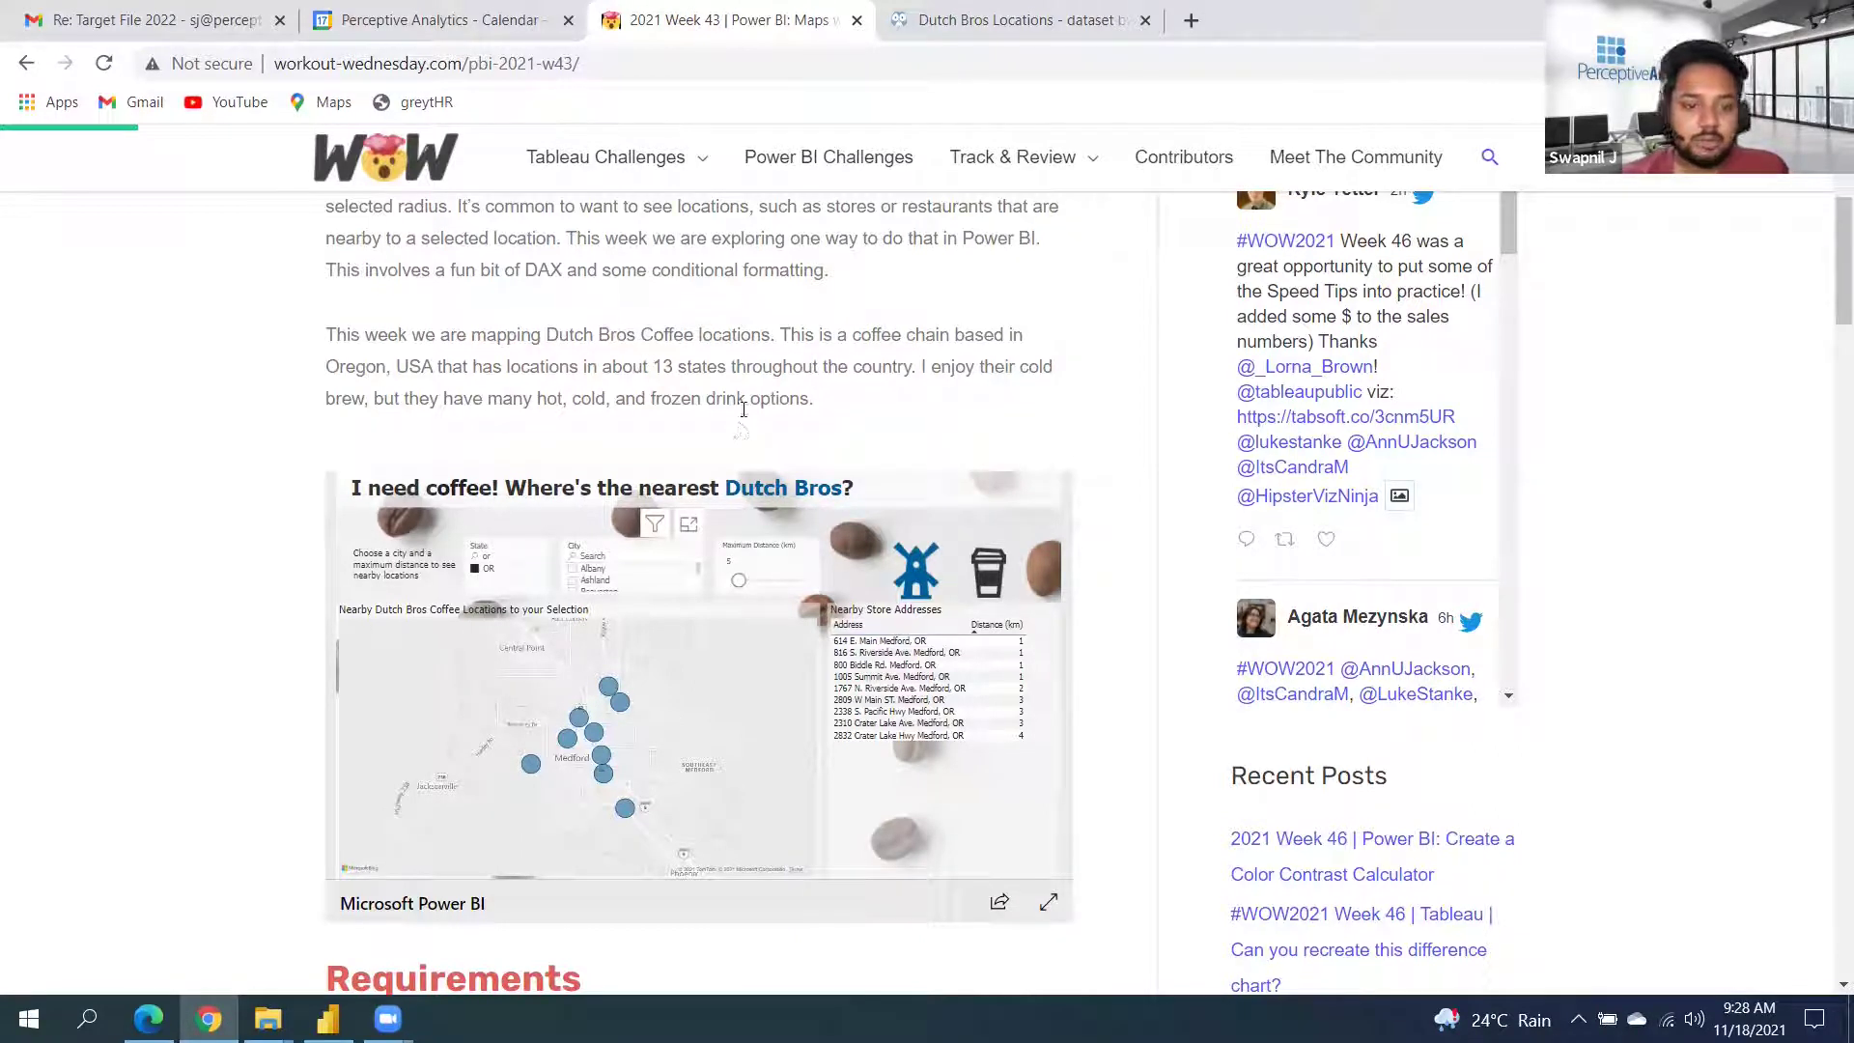
{"action": "left_click", "coordinate": [1050, 902]}
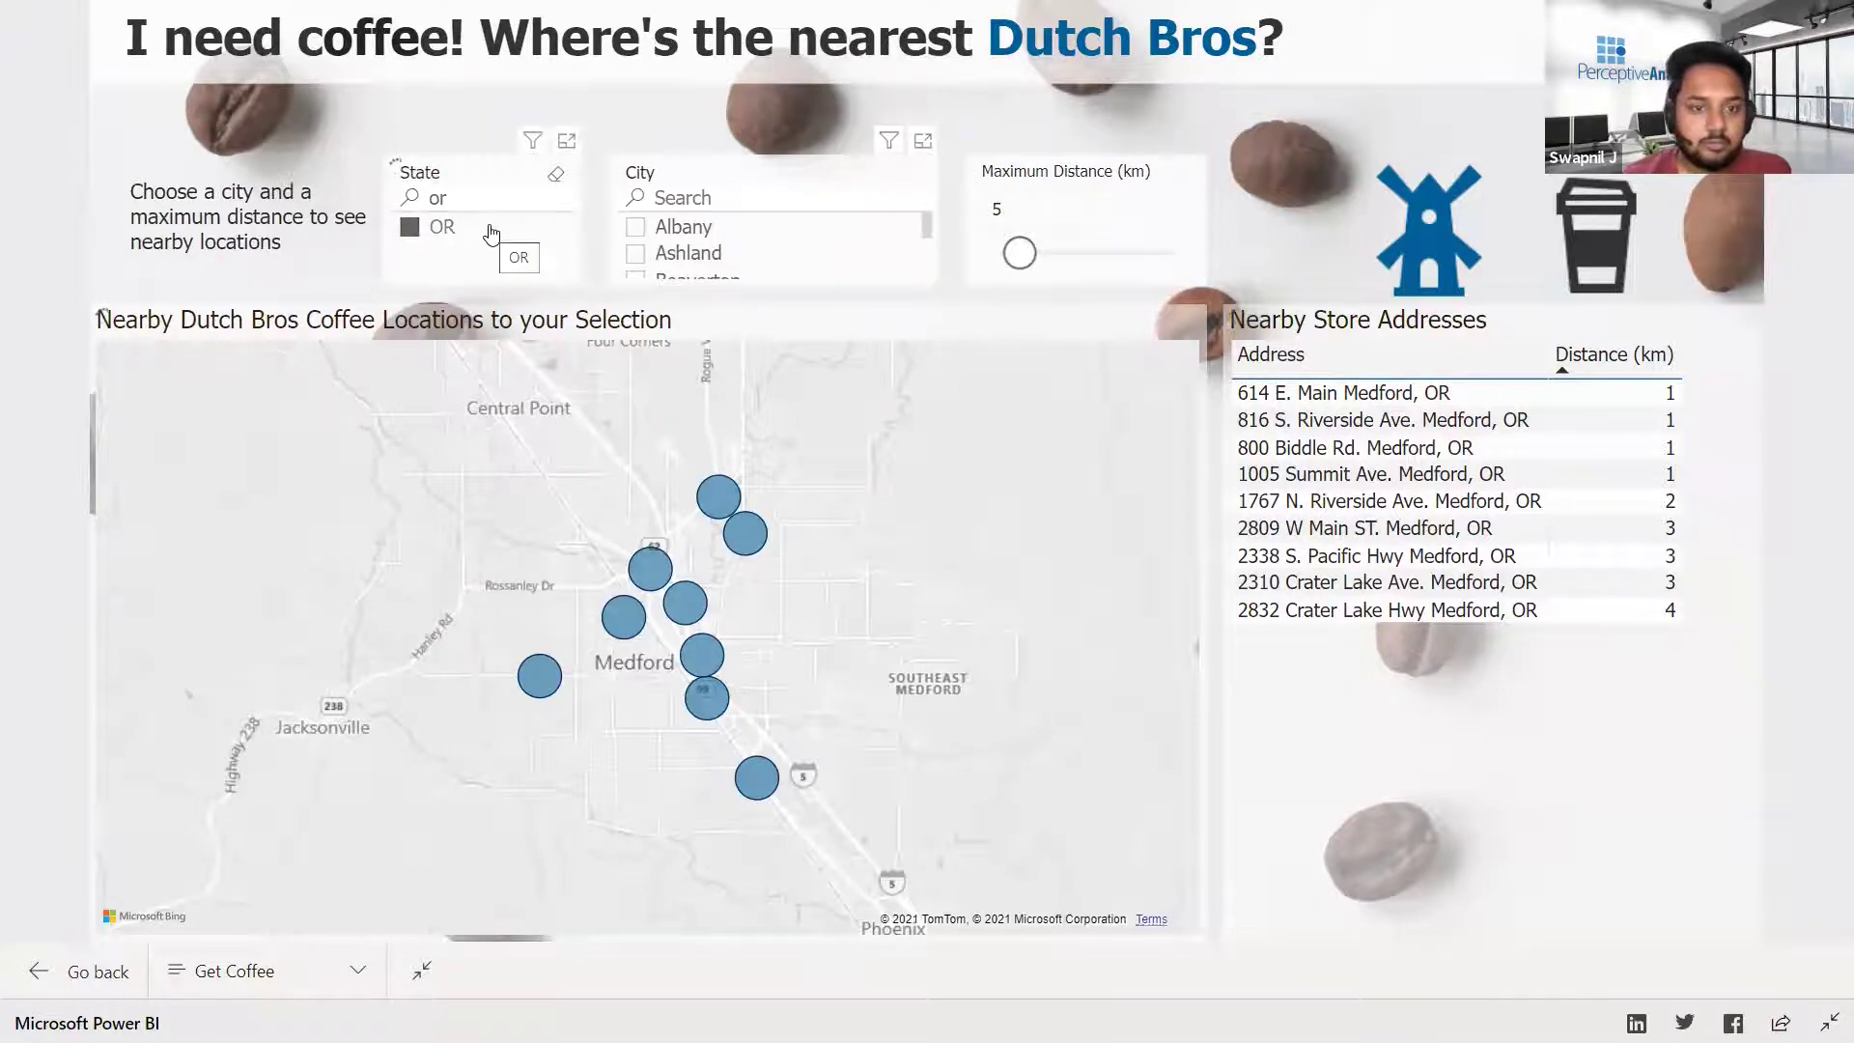
Replace the OR state filter with AZ, select the city Avondale and set the maximum distance to 27 km
{"action": "left_click", "coordinate": [461, 226]}
{"action": "left_click", "coordinate": [557, 178]}
{"action": "double_click", "coordinate": [440, 197]}
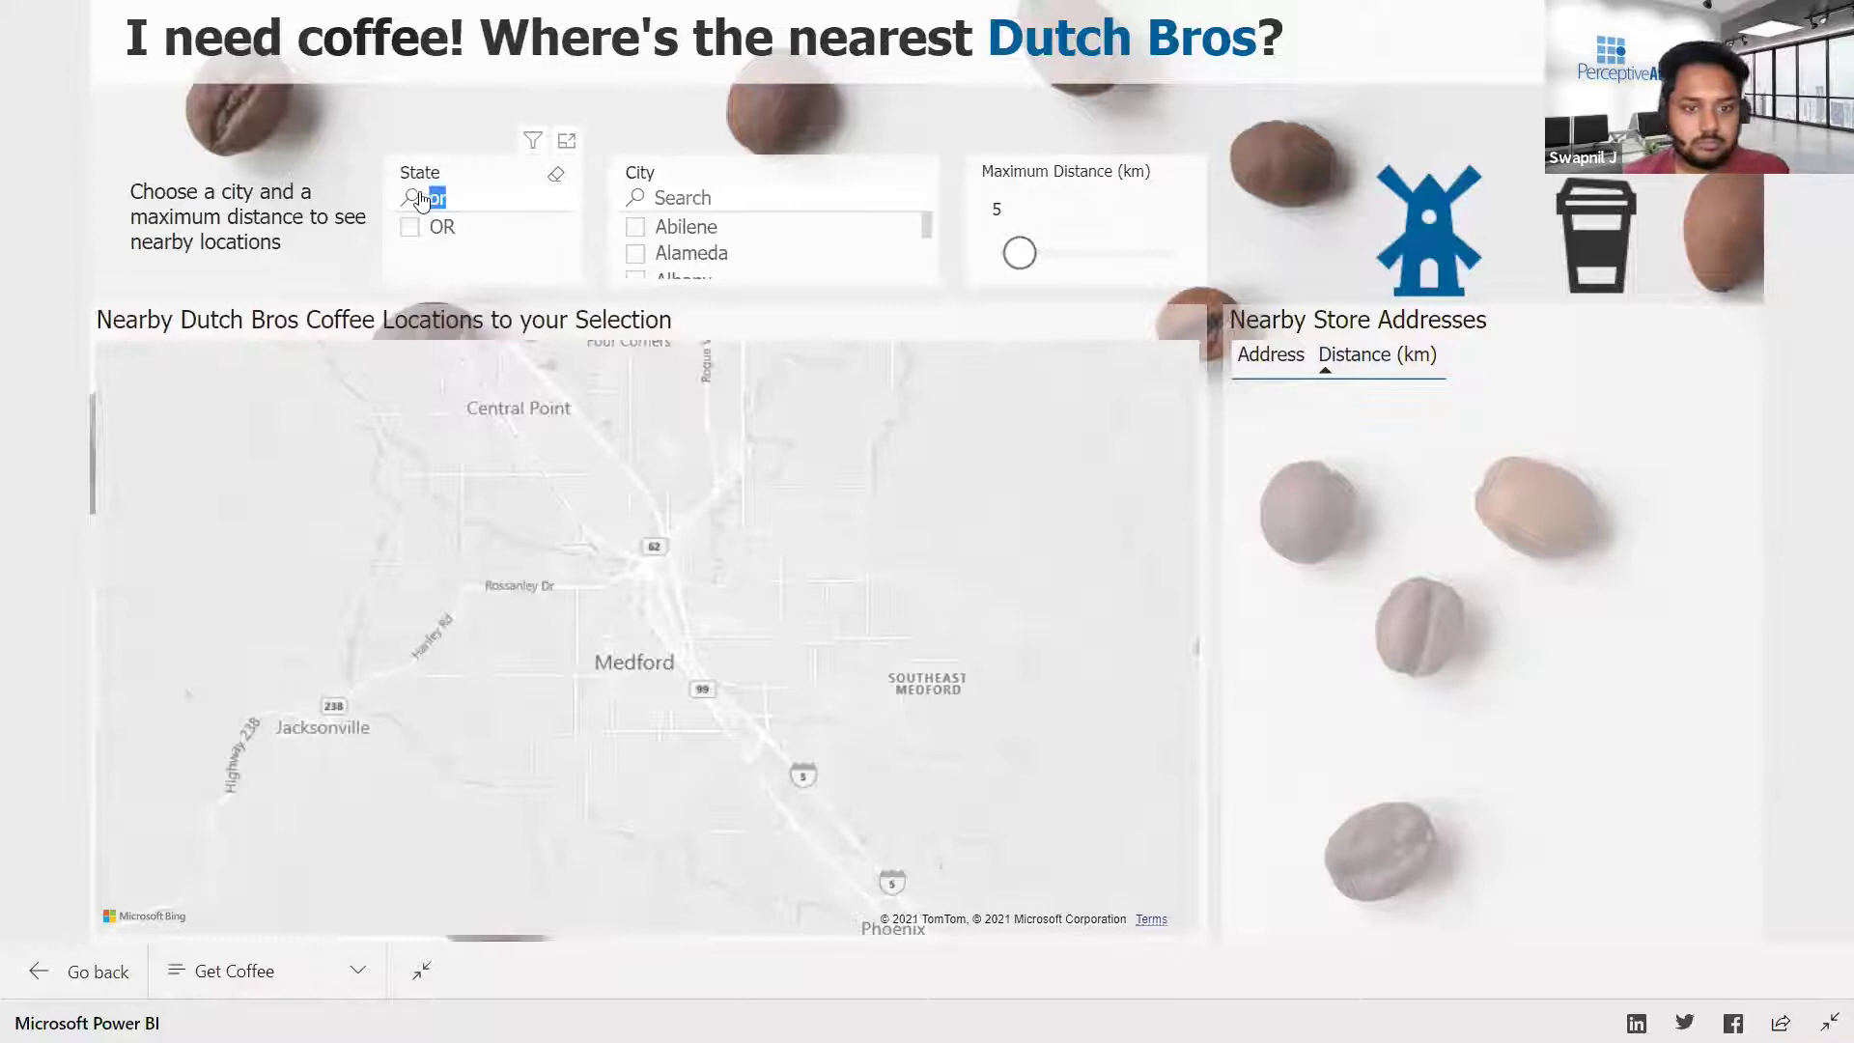
{"action": "key", "text": "BackSpace"}
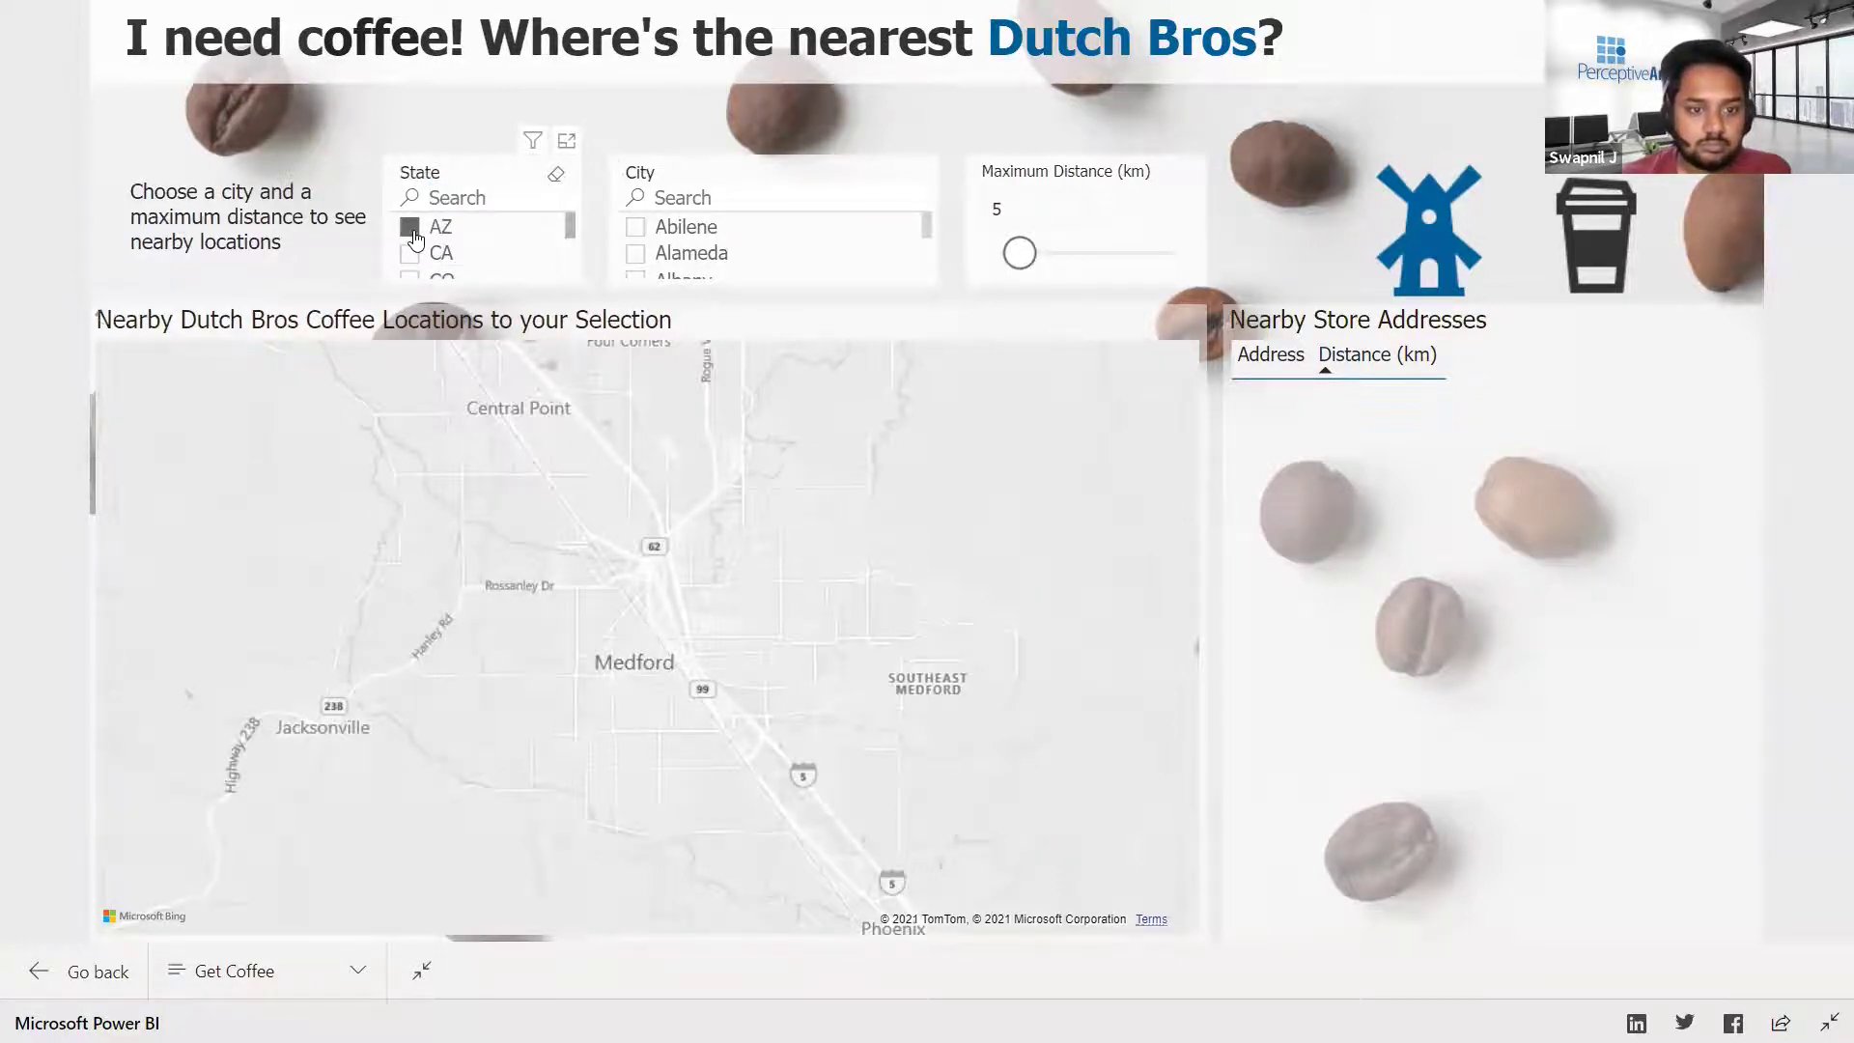
{"action": "left_click", "coordinate": [636, 254]}
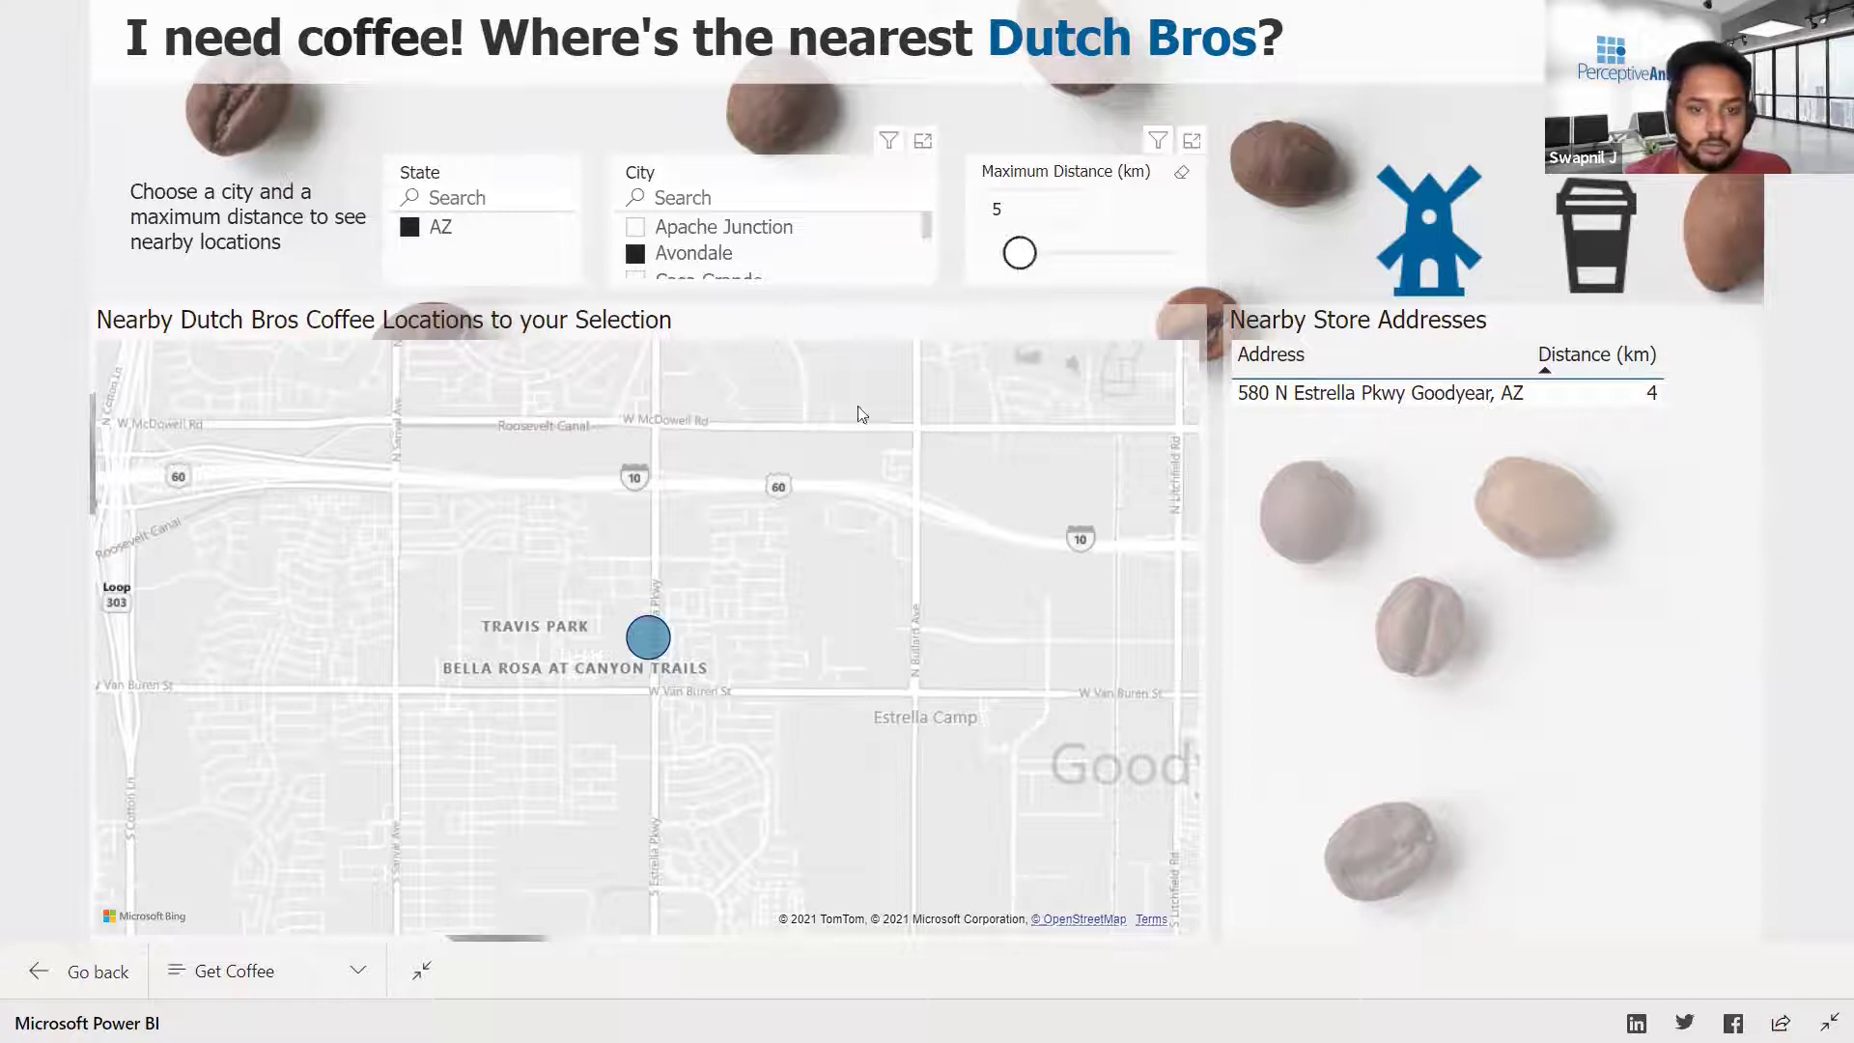
{"action": "left_click_drag", "start_coordinate": [1018, 253], "coordinate": [1101, 257]}
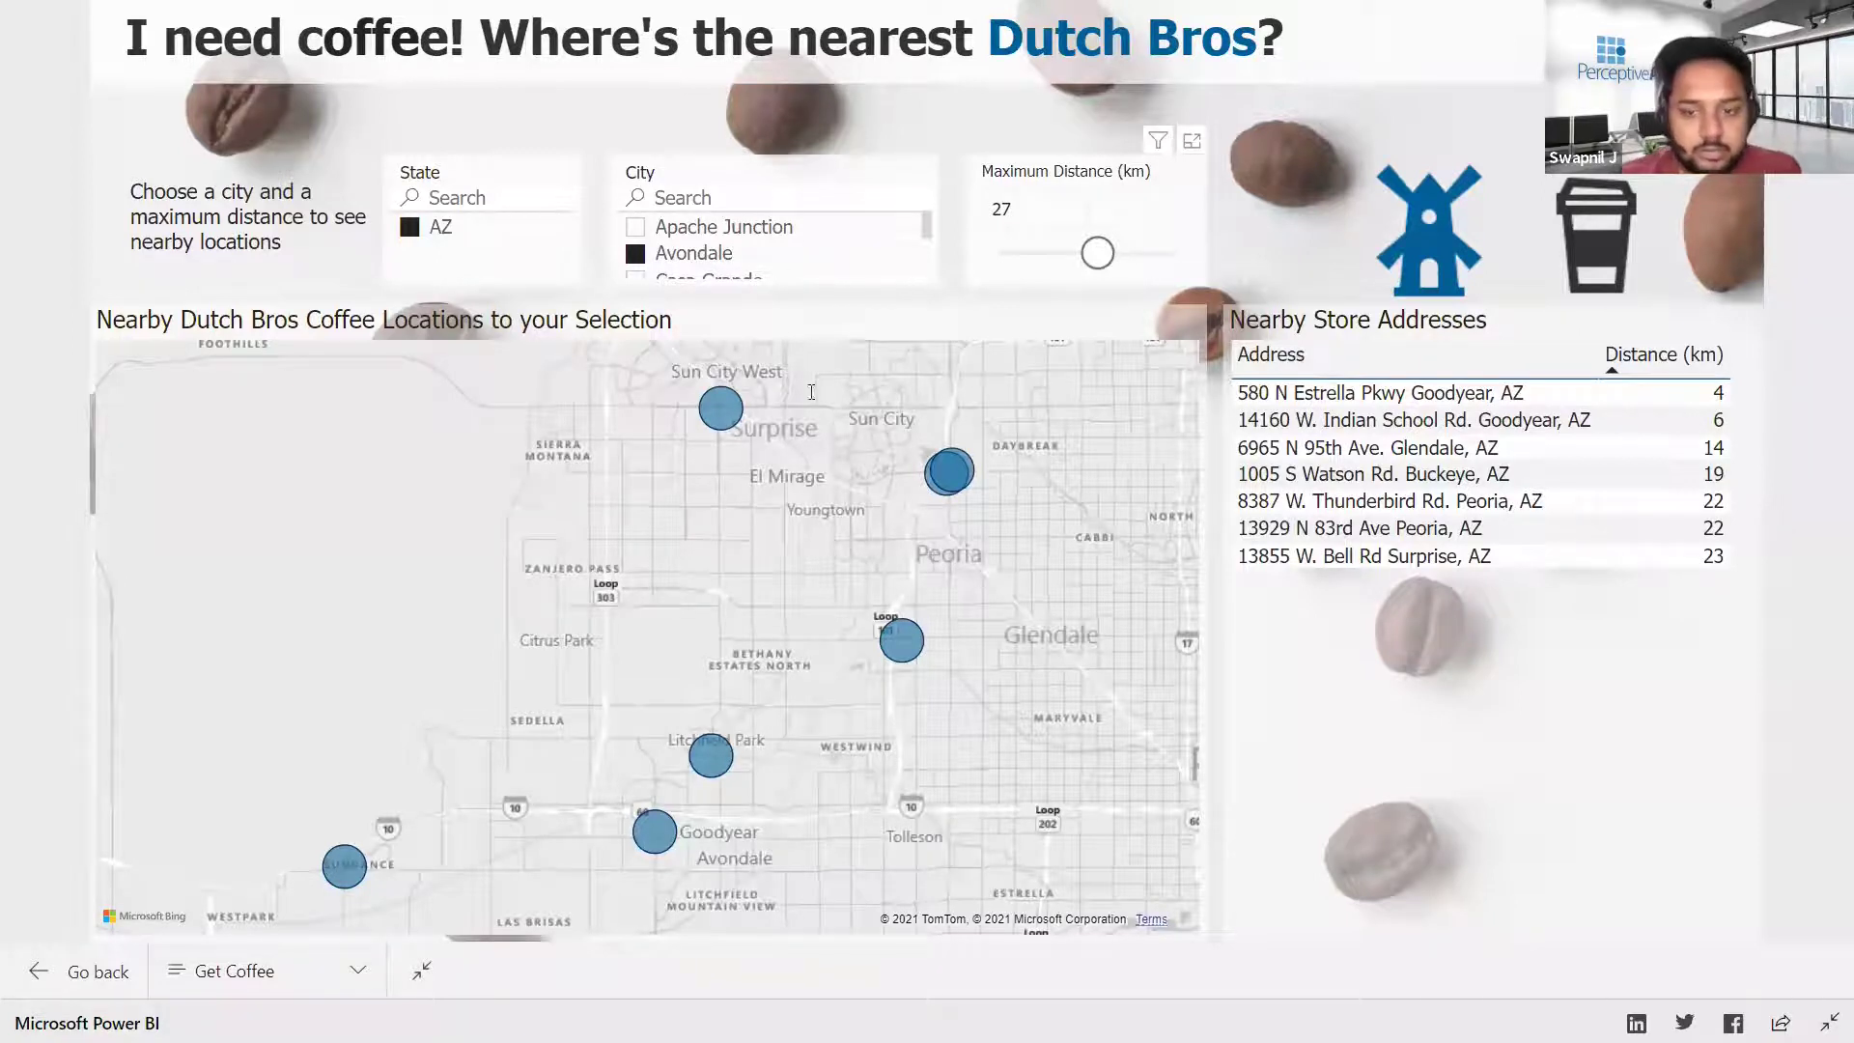
Leave the full-screen report and read the Requirements list of the challenge
{"action": "key", "text": "Escape"}
{"action": "scroll", "coordinate": [803, 391], "scroll_direction": "down", "scroll_amount": 3}
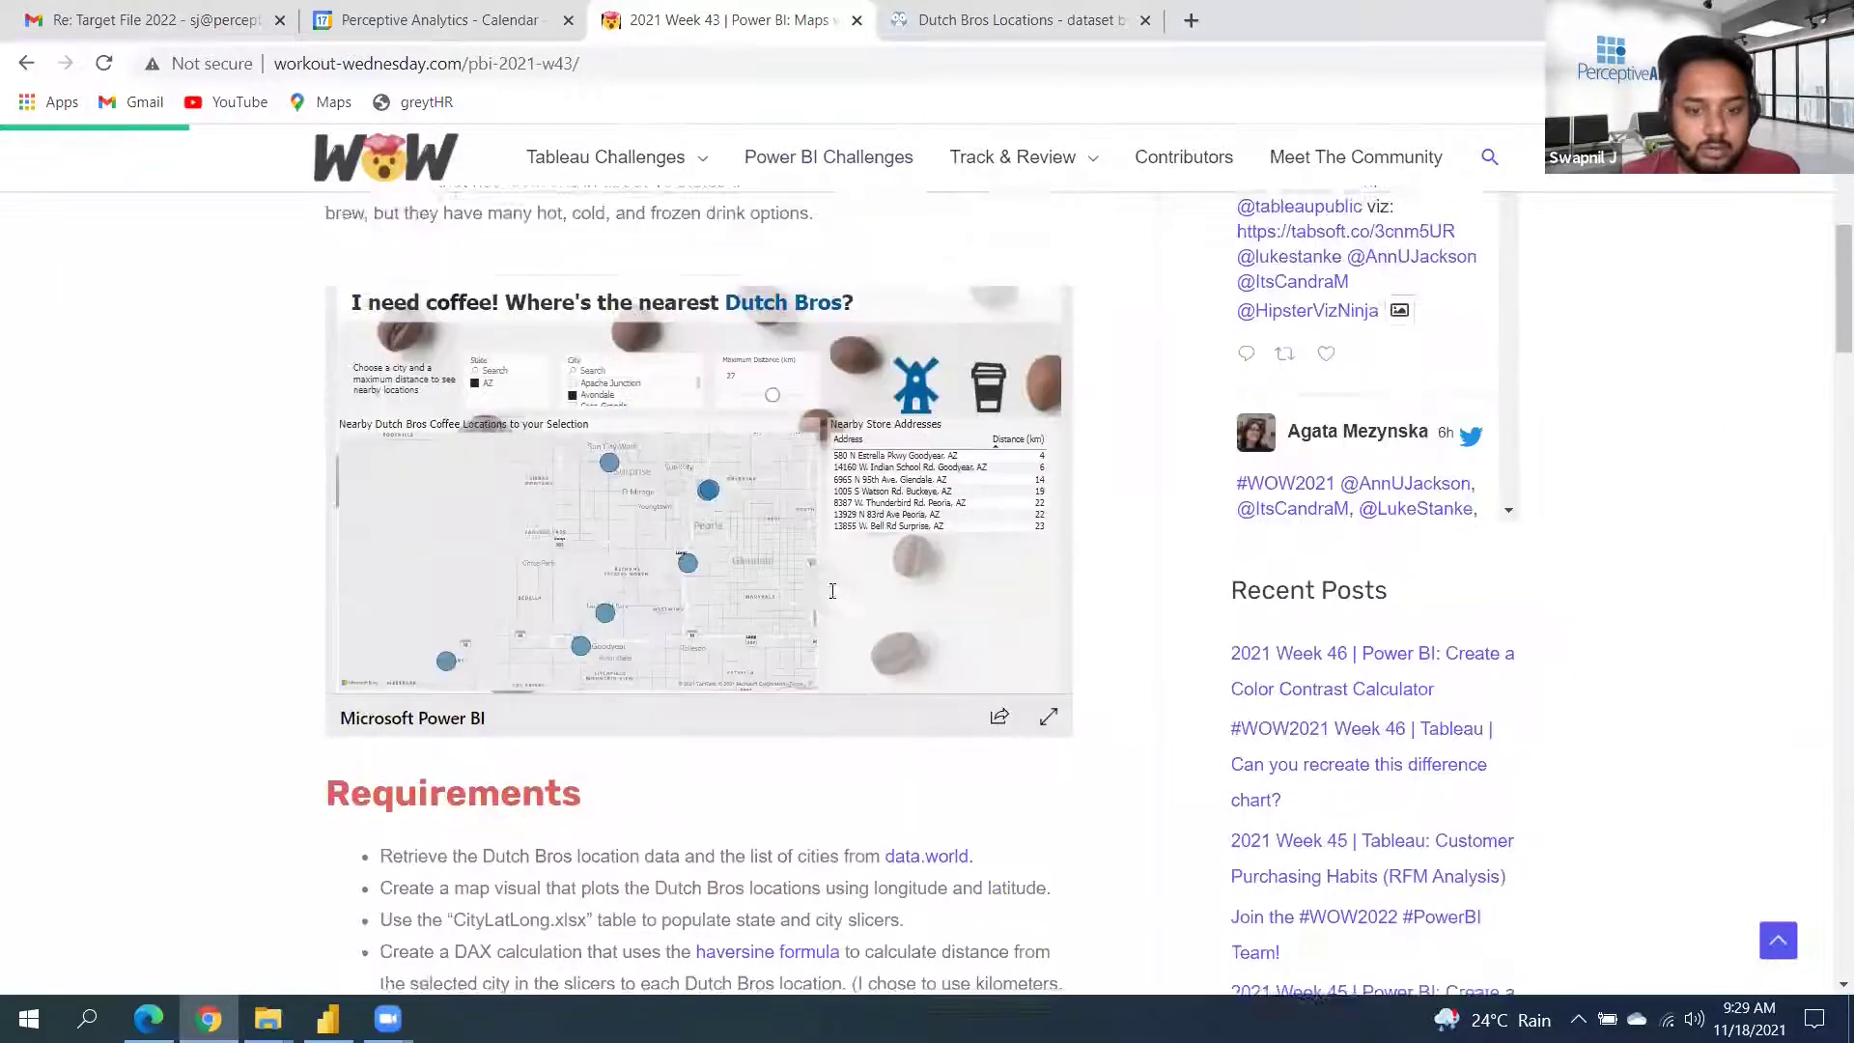
{"action": "scroll", "coordinate": [971, 447], "scroll_direction": "down", "scroll_amount": 2}
Examine the CityLatLong.xlsx and DutchBrosLocations20211025.xlsx previews in the Dutch Bros Locations dataset on data.world
{"action": "left_click", "coordinate": [935, 17]}
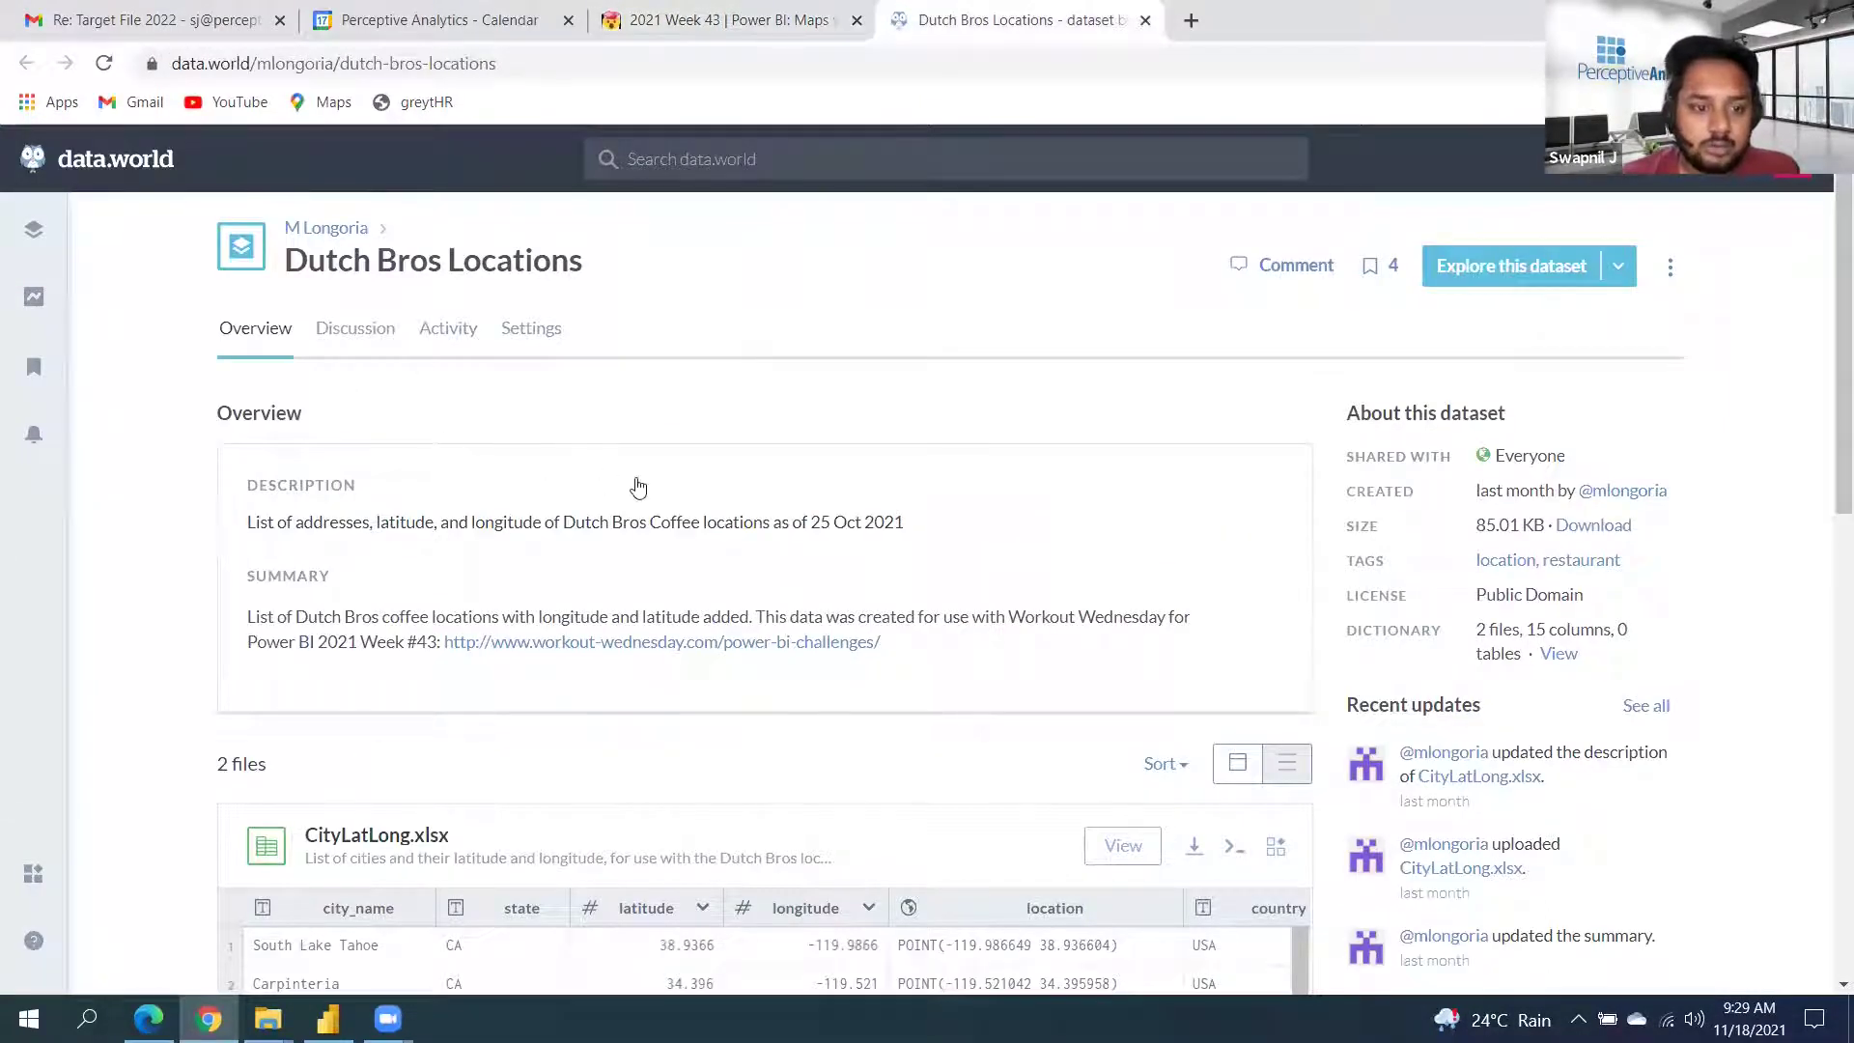
{"action": "scroll", "coordinate": [637, 486], "scroll_direction": "down", "scroll_amount": 1}
{"action": "scroll", "coordinate": [637, 485], "scroll_direction": "down", "scroll_amount": 3}
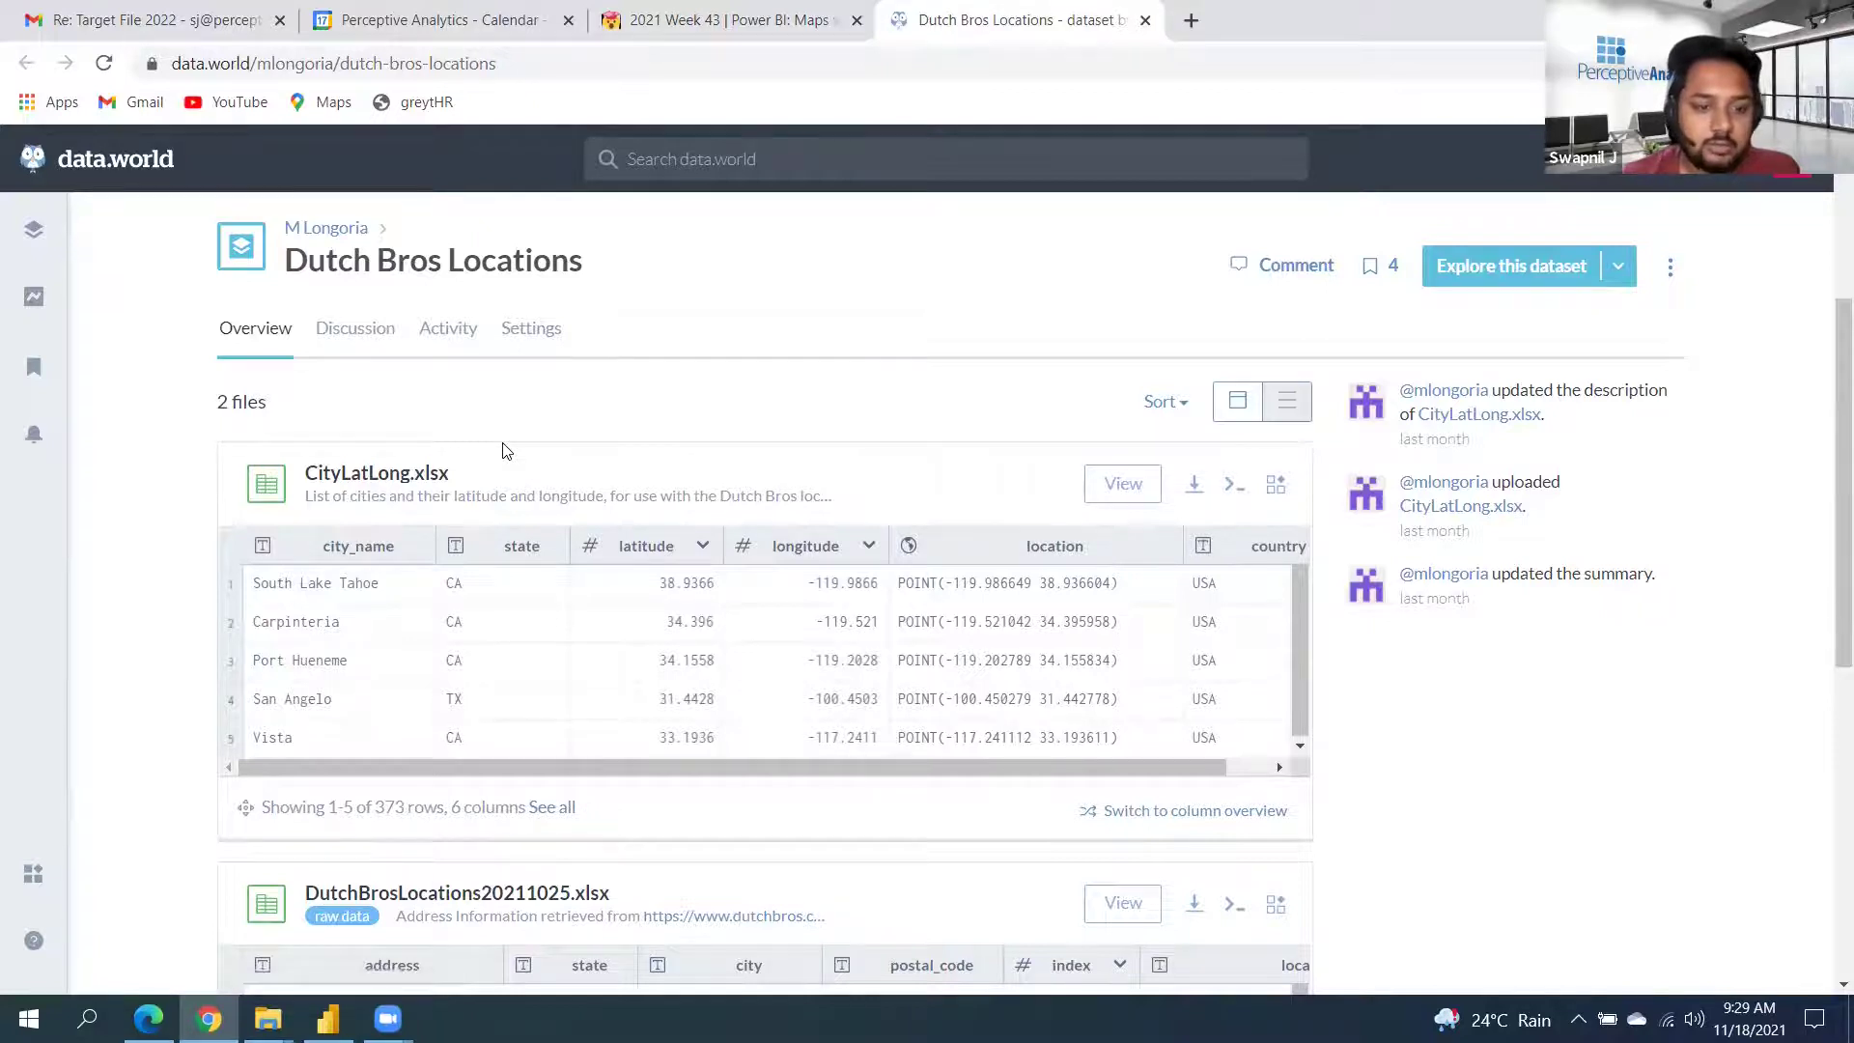
{"action": "scroll", "coordinate": [502, 450], "scroll_direction": "down", "scroll_amount": 3}
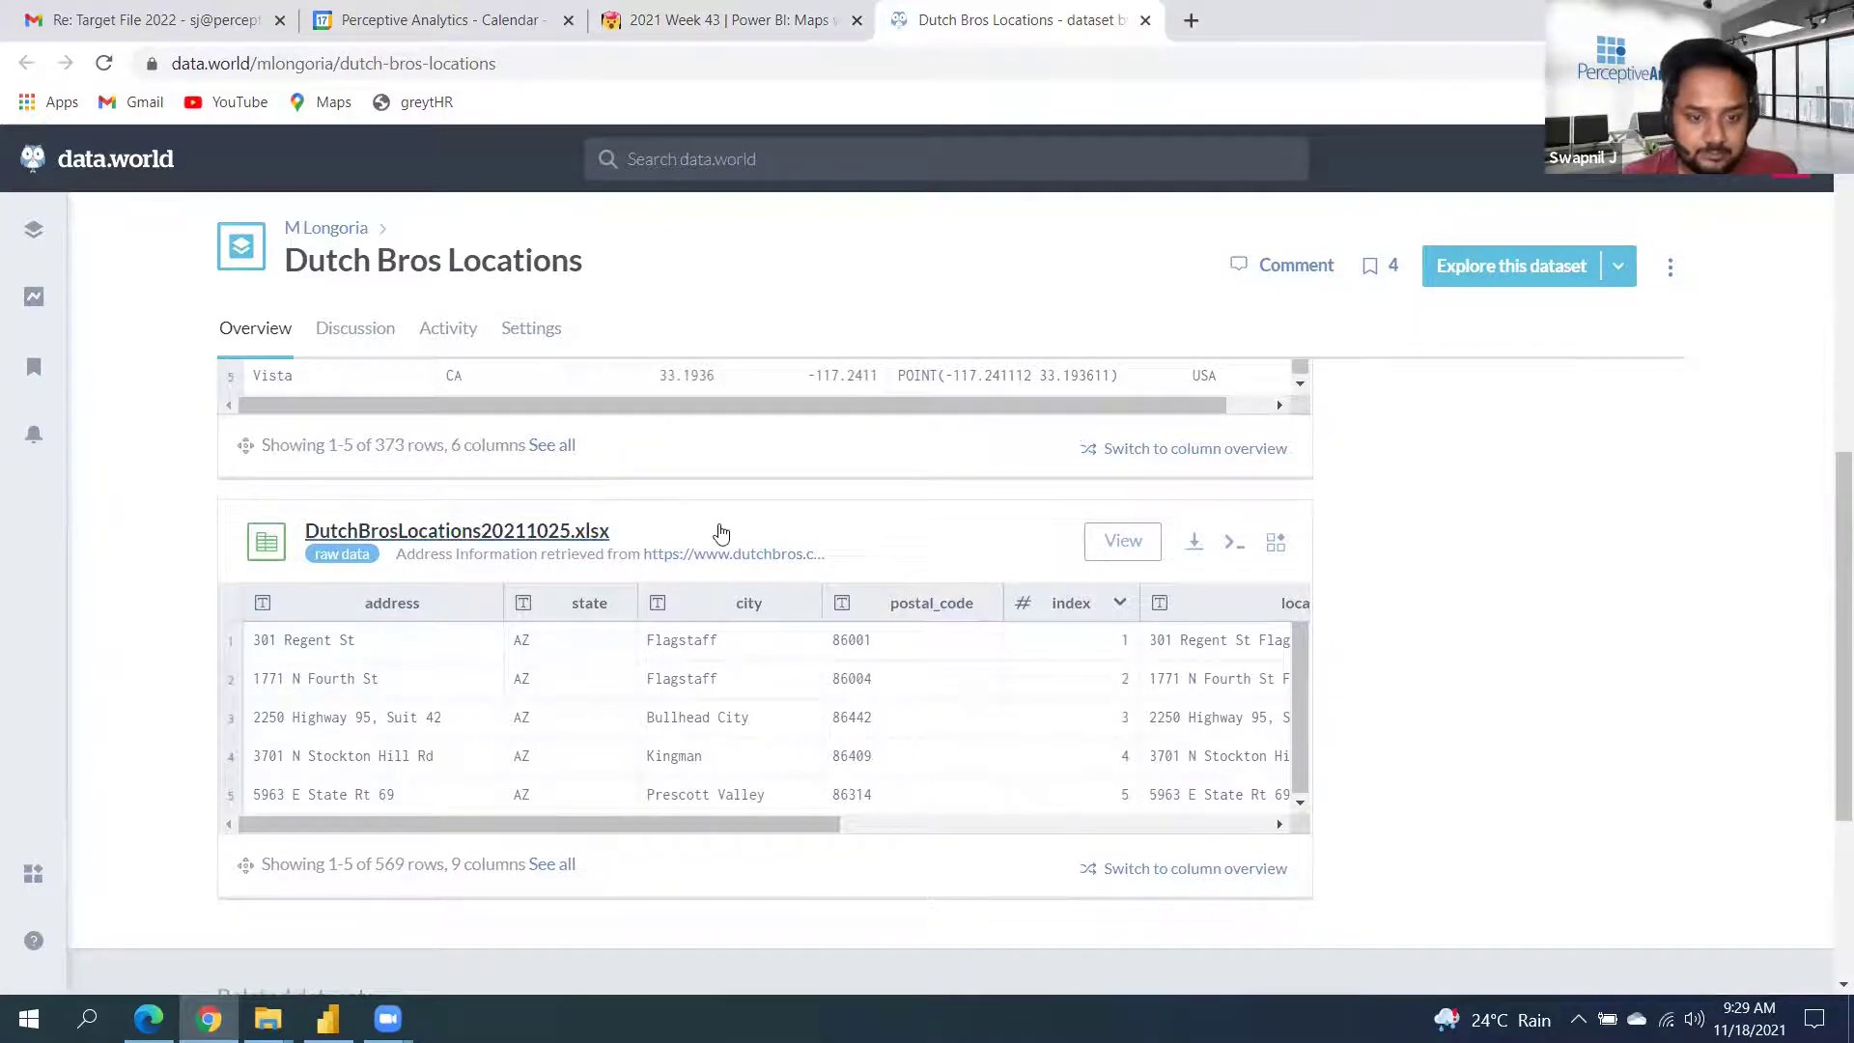
{"action": "scroll", "coordinate": [721, 533], "scroll_direction": "up", "scroll_amount": 6}
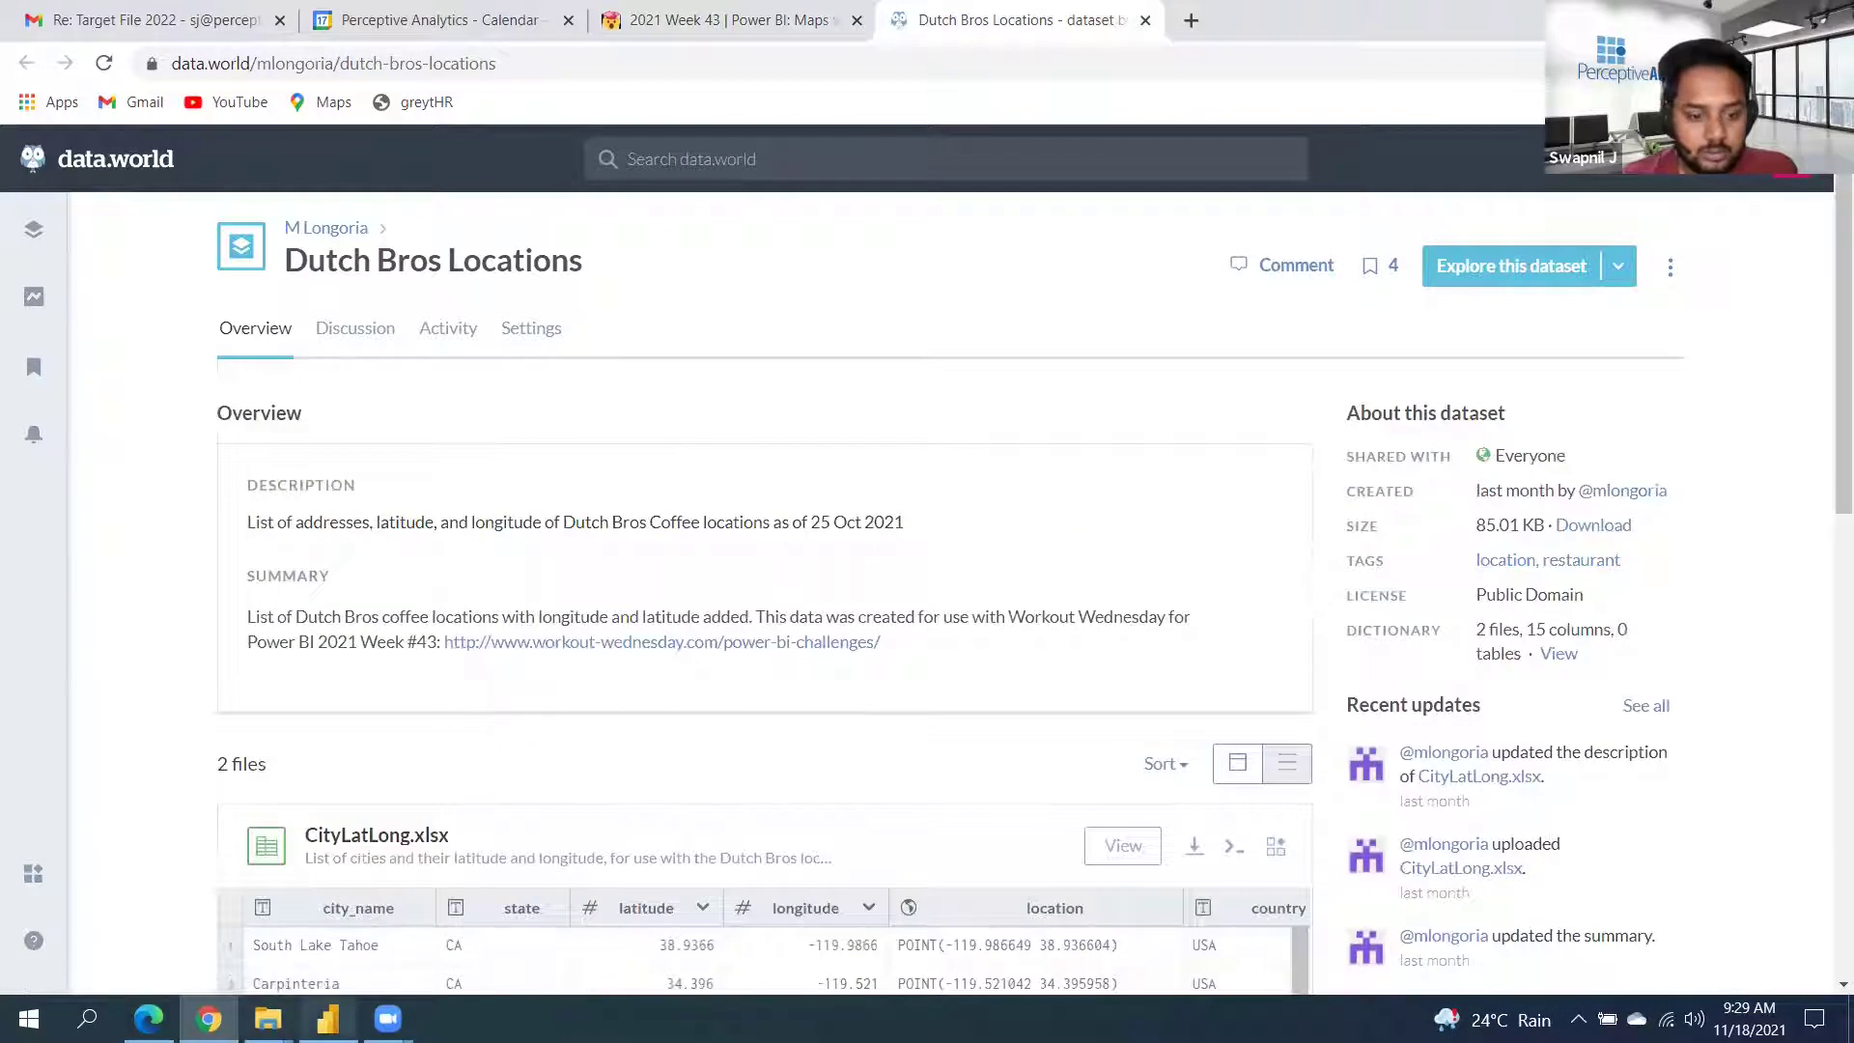
Switch to Power BI Desktop and create a new blank report
{"action": "key", "text": "alt+Tab"}
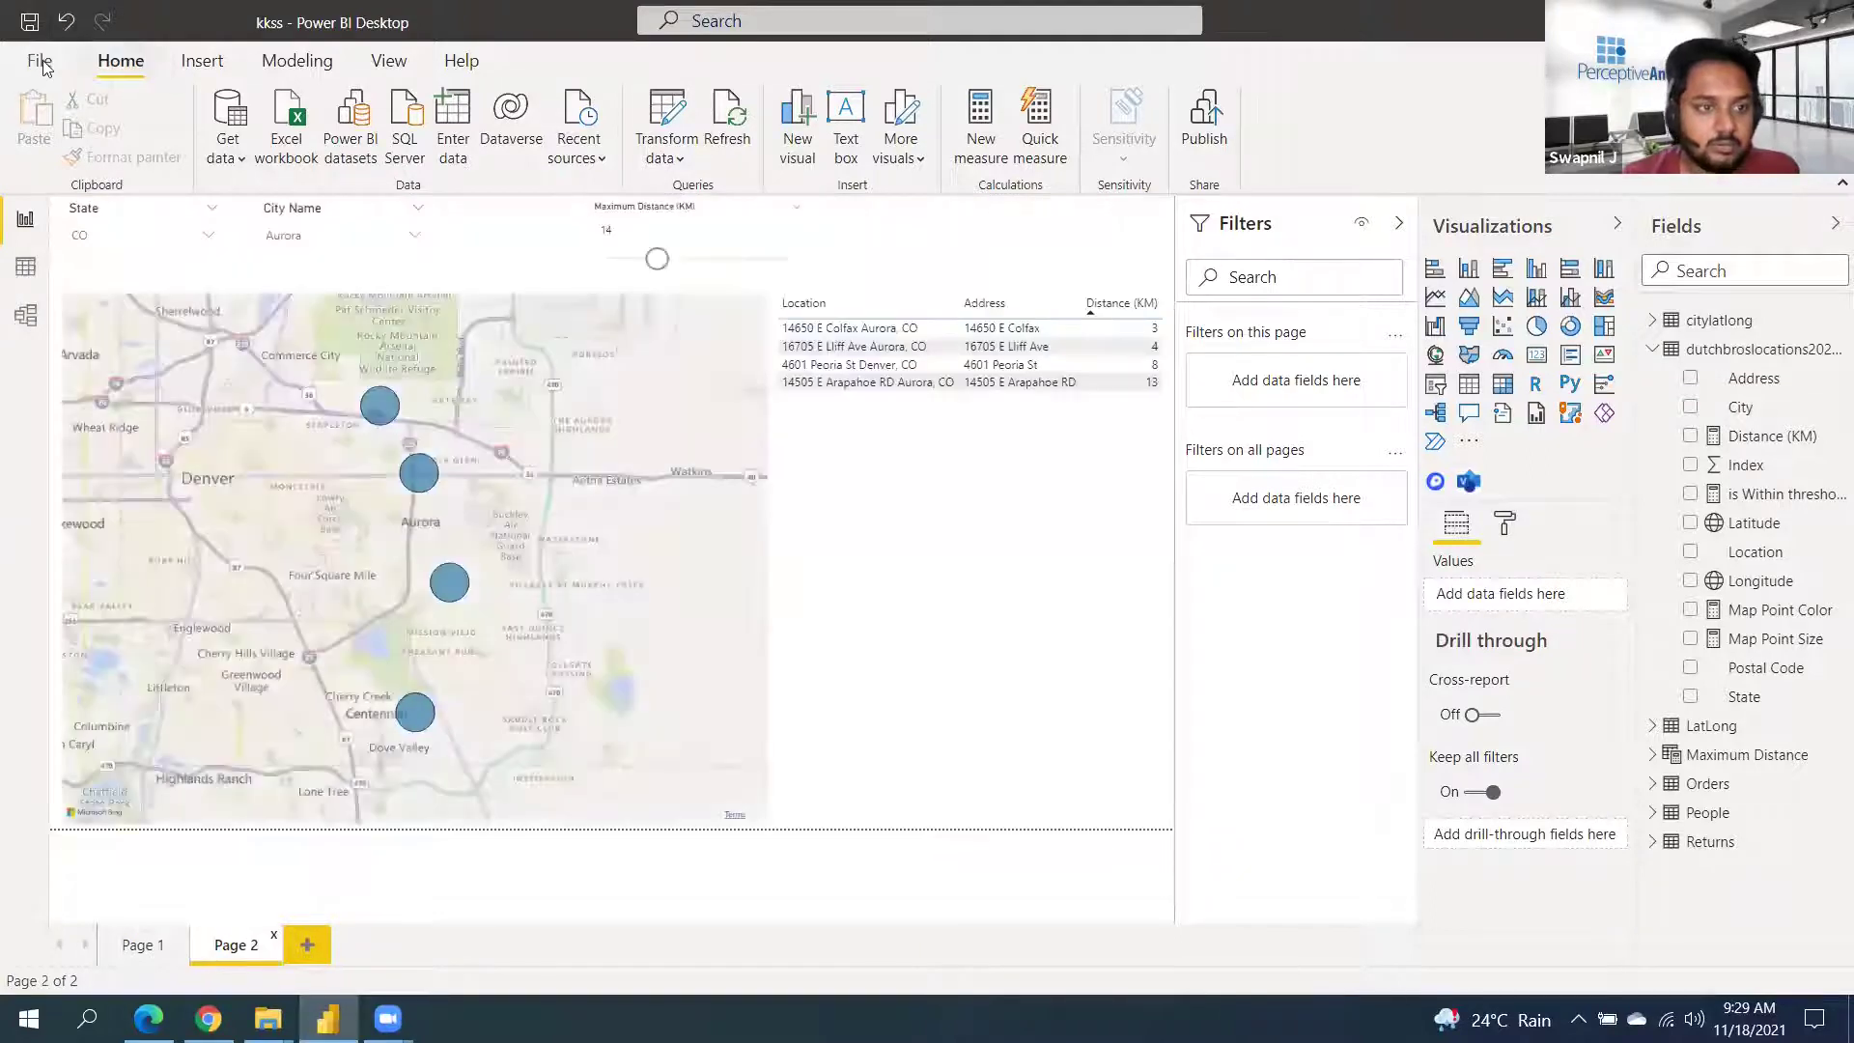
{"action": "left_click", "coordinate": [41, 63]}
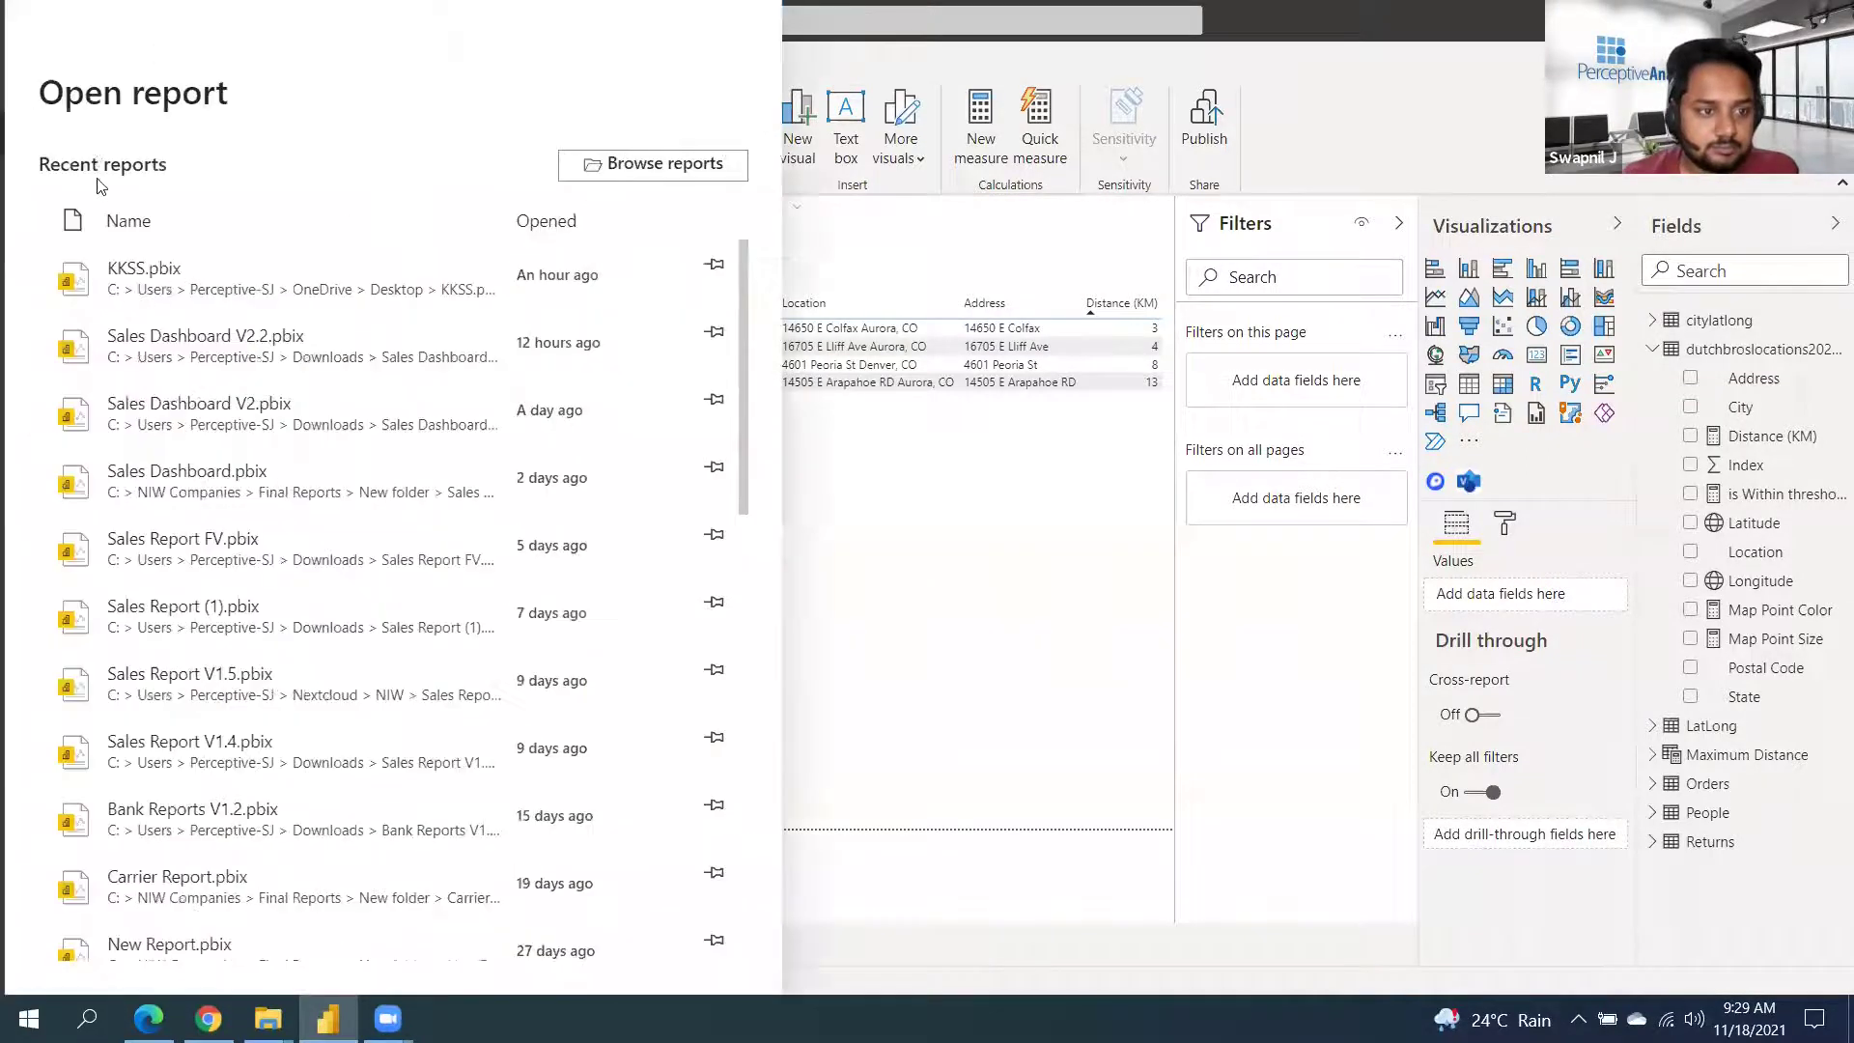
{"action": "left_click", "coordinate": [87, 92]}
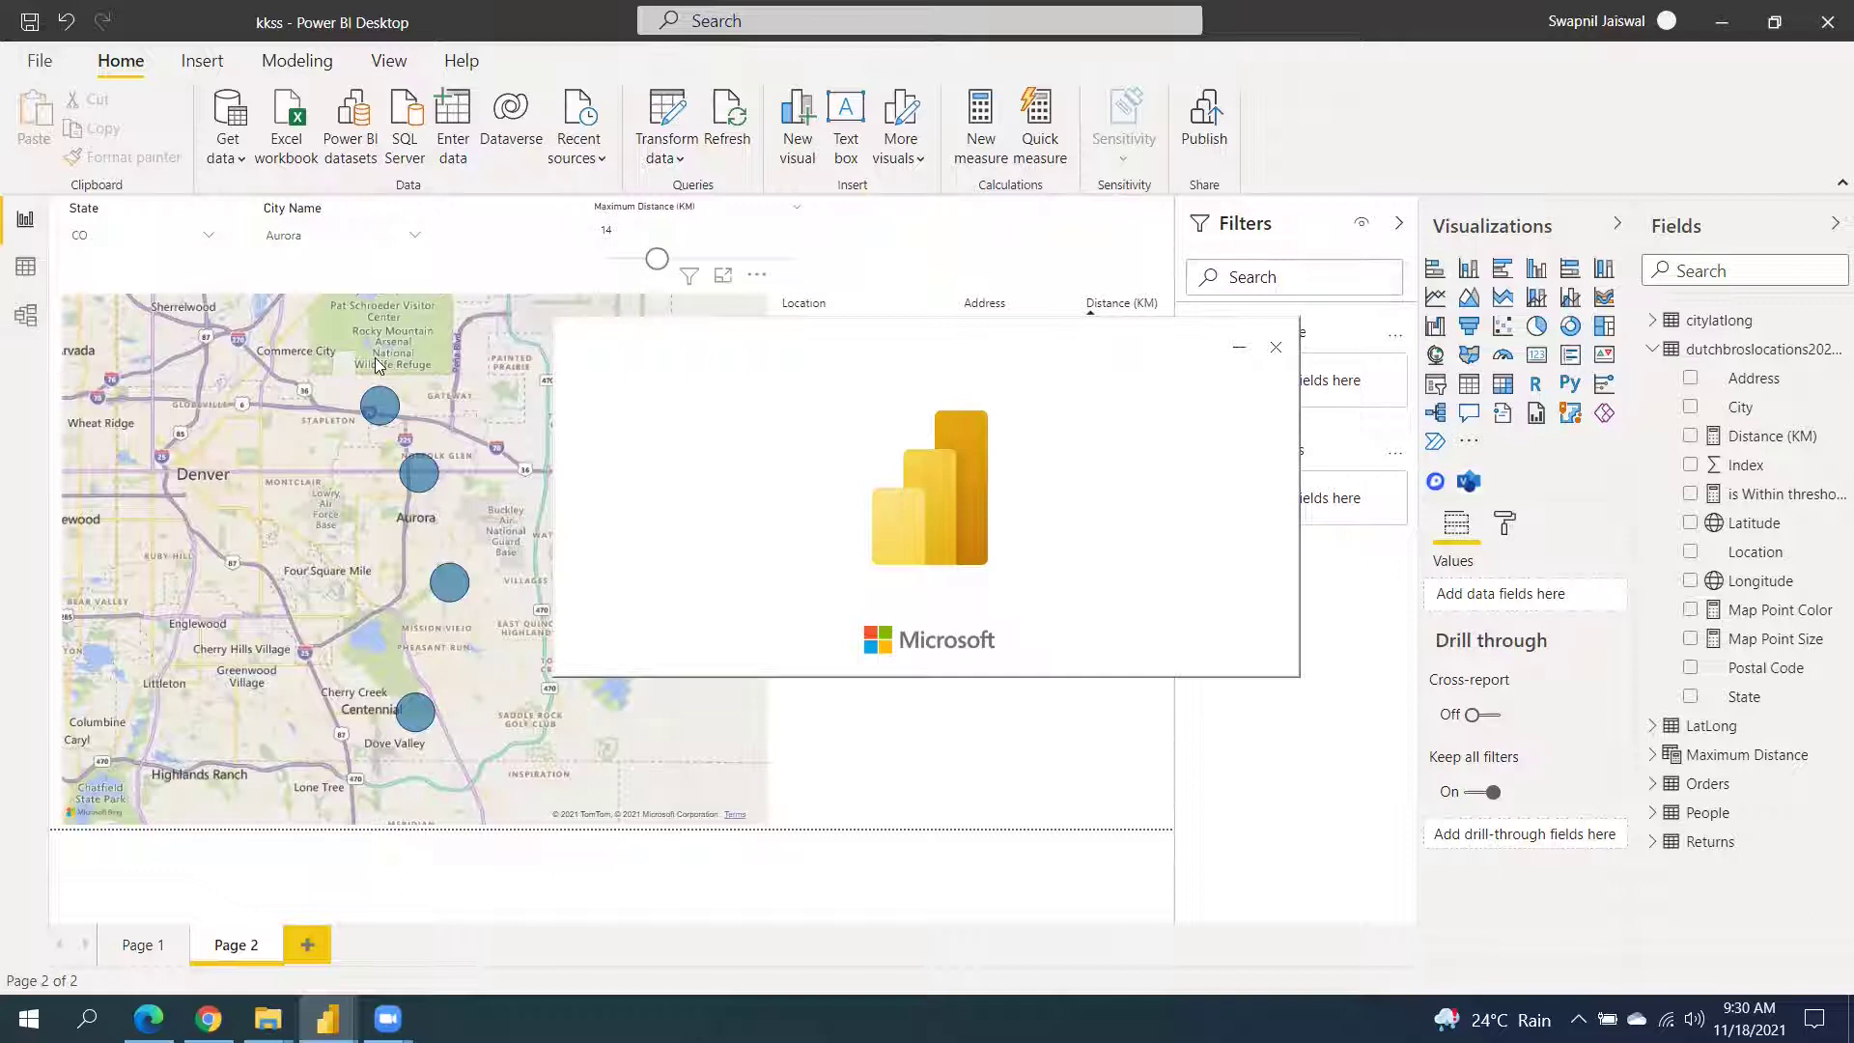
{"action": "mouse_move", "coordinate": [380, 409]}
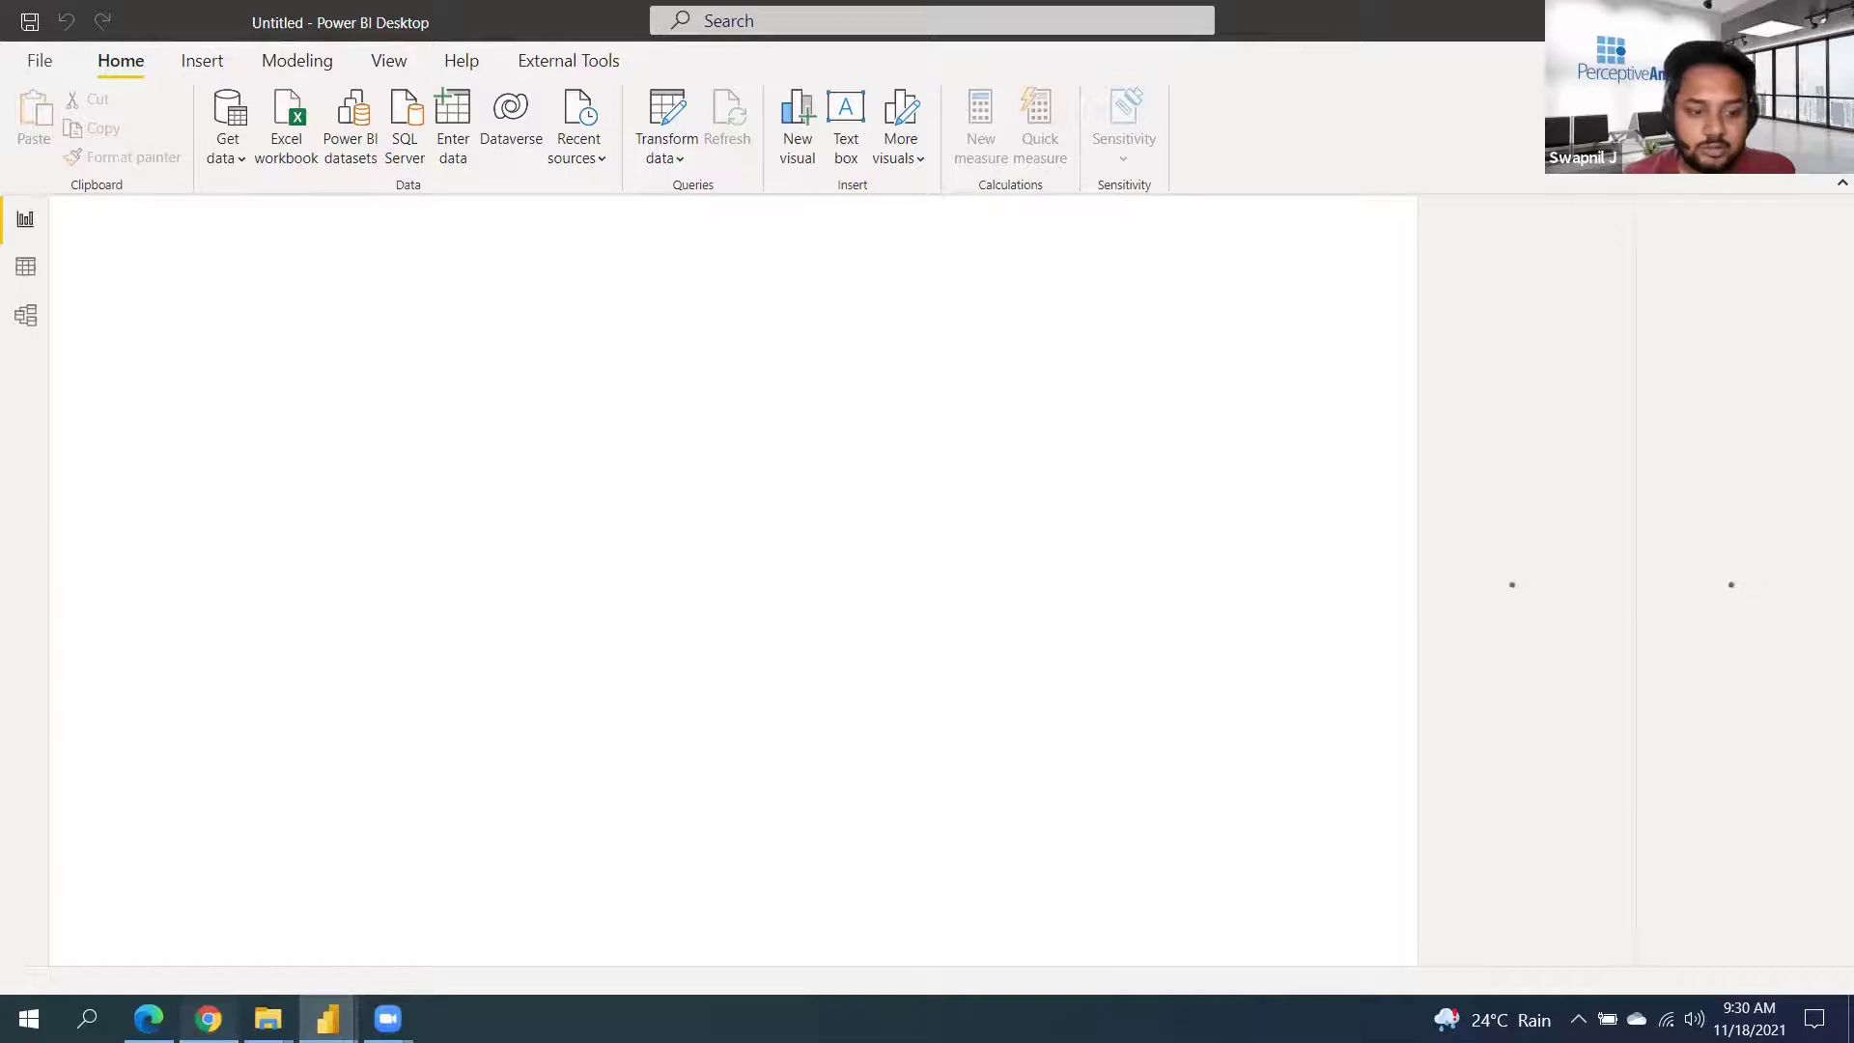
Check the sample report on the challenge page in Chrome and return to the untitled Power BI report, dismissing its start screen
{"action": "left_click", "coordinate": [209, 1018]}
{"action": "left_click", "coordinate": [729, 20]}
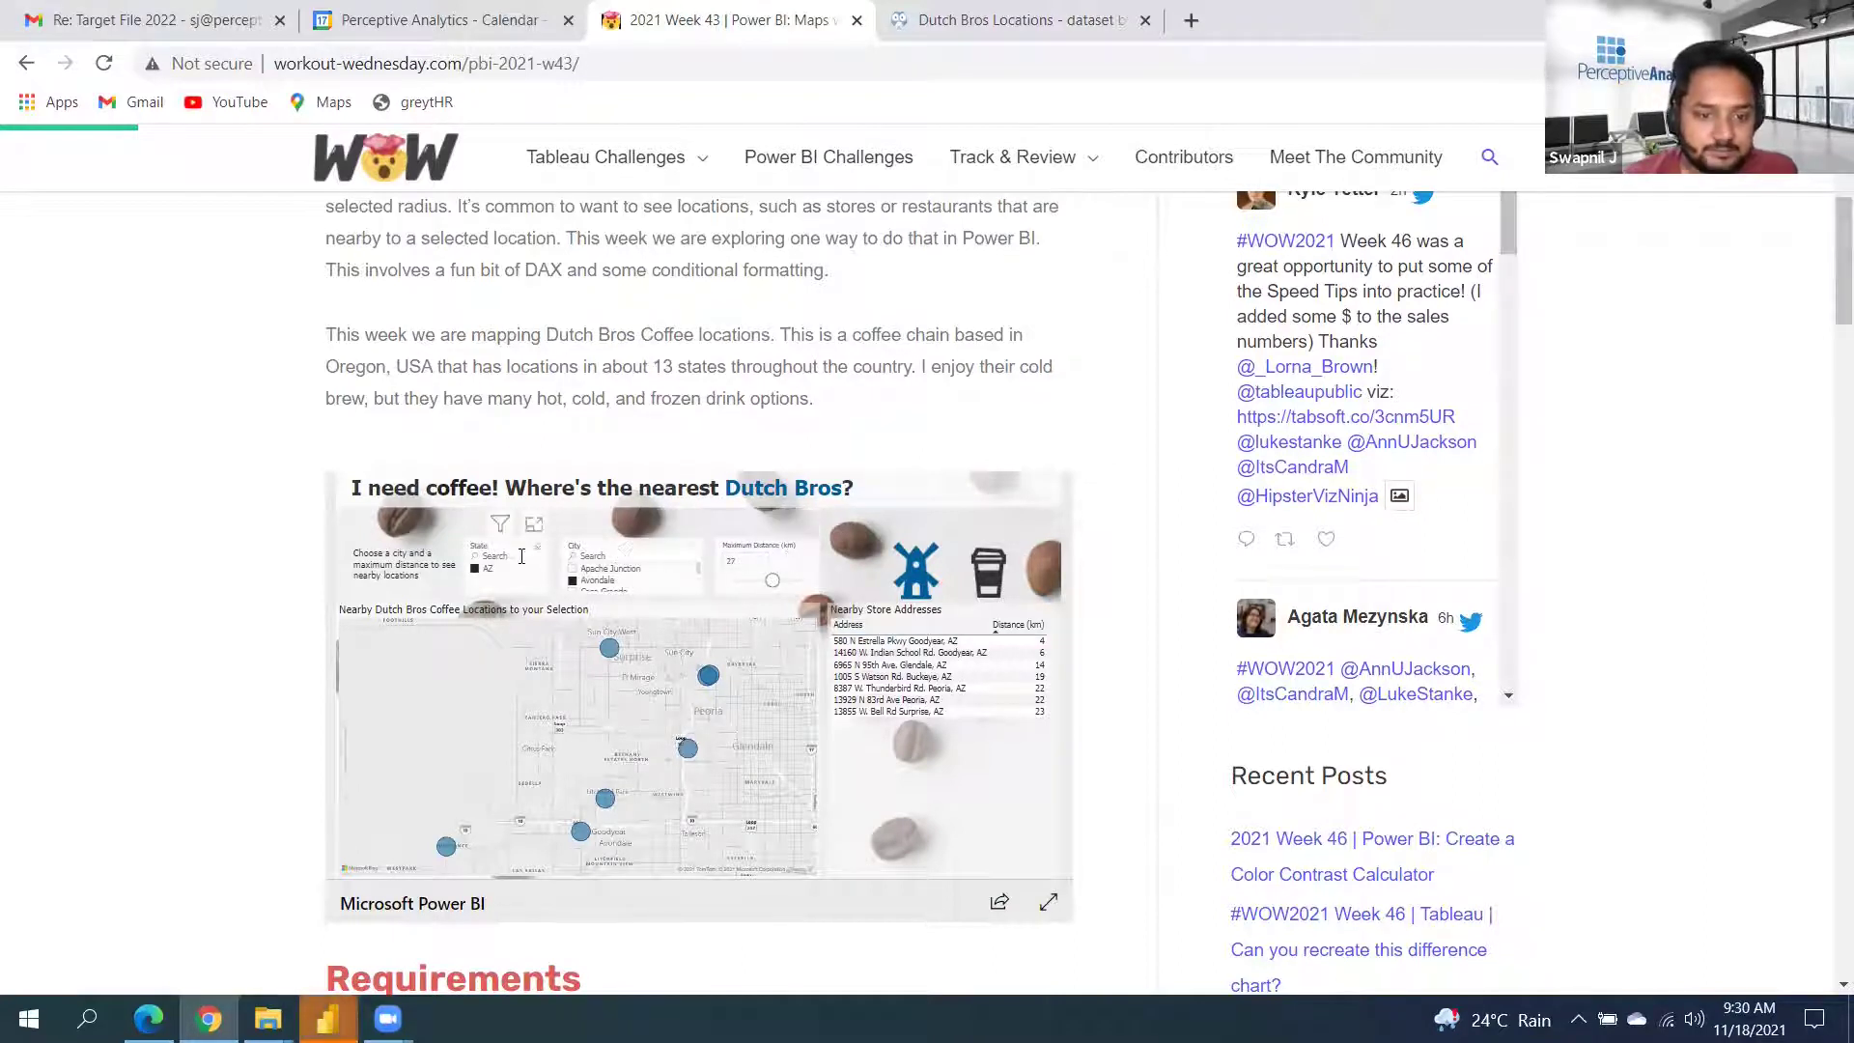
{"action": "mouse_move", "coordinate": [326, 1019]}
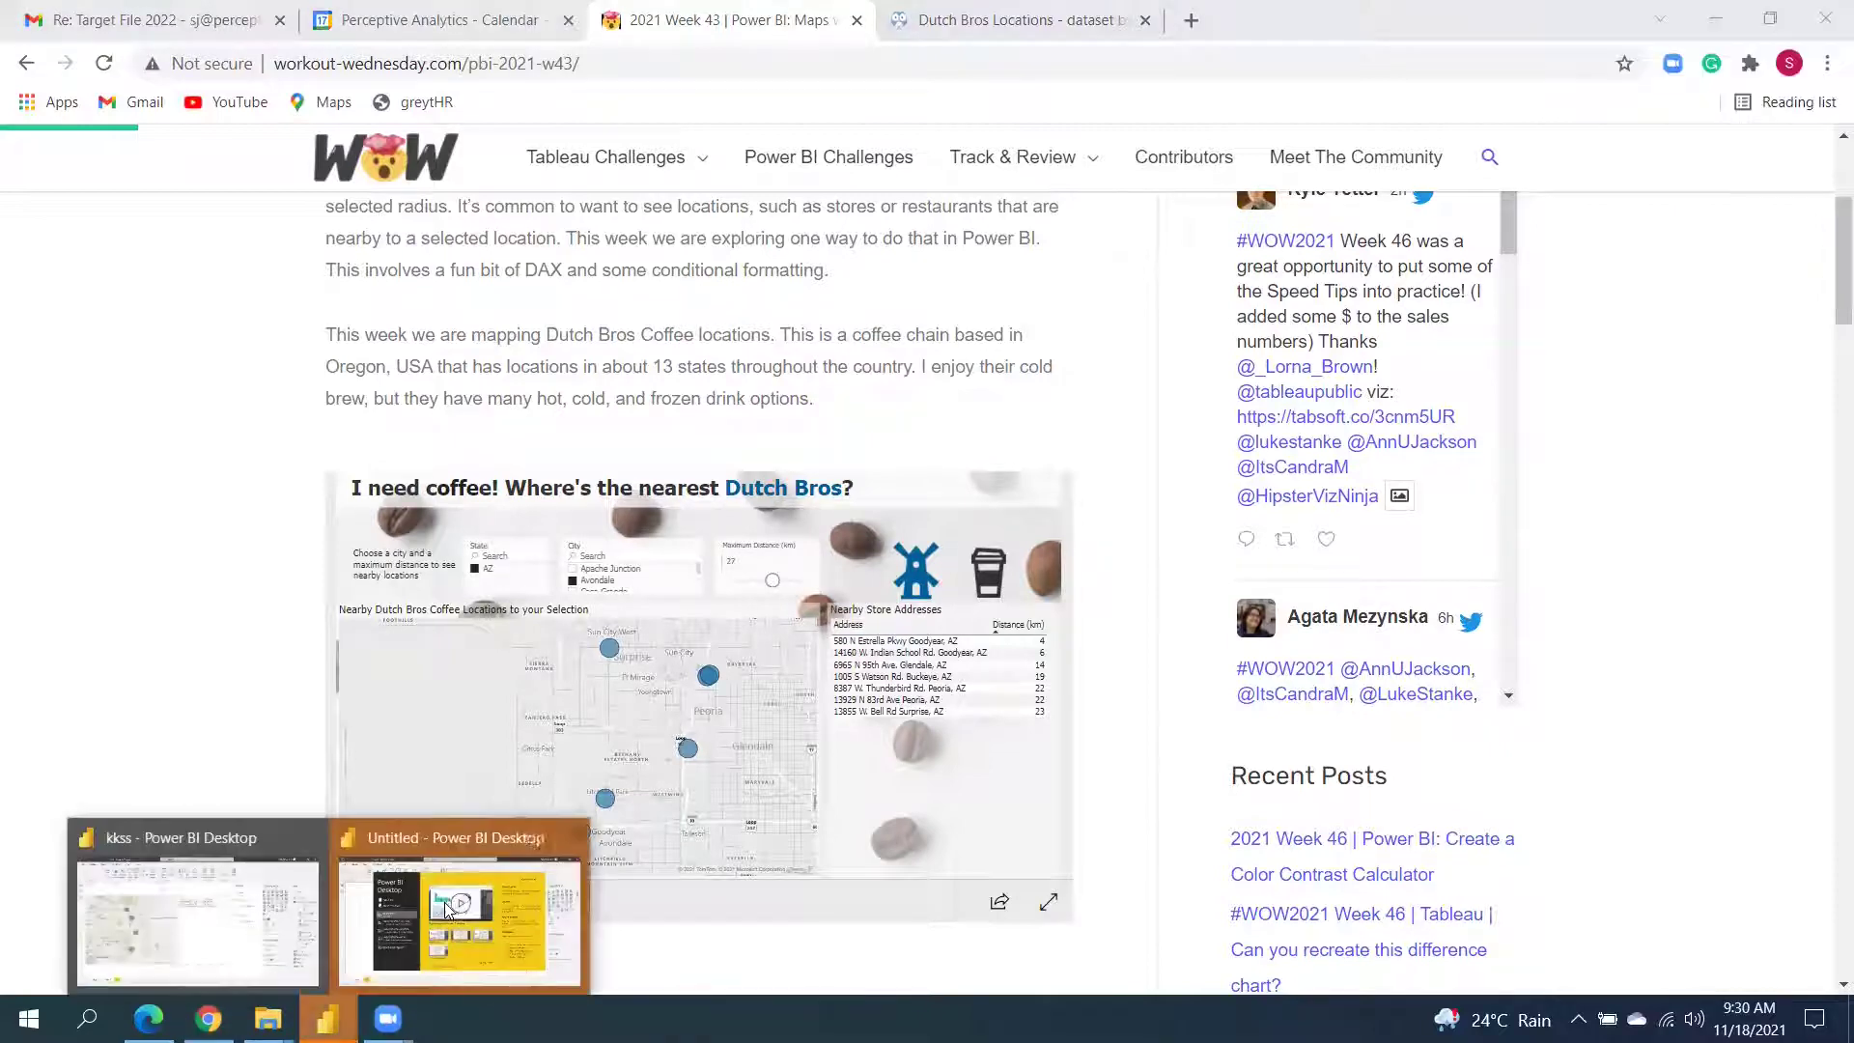
{"action": "left_click", "coordinate": [447, 908]}
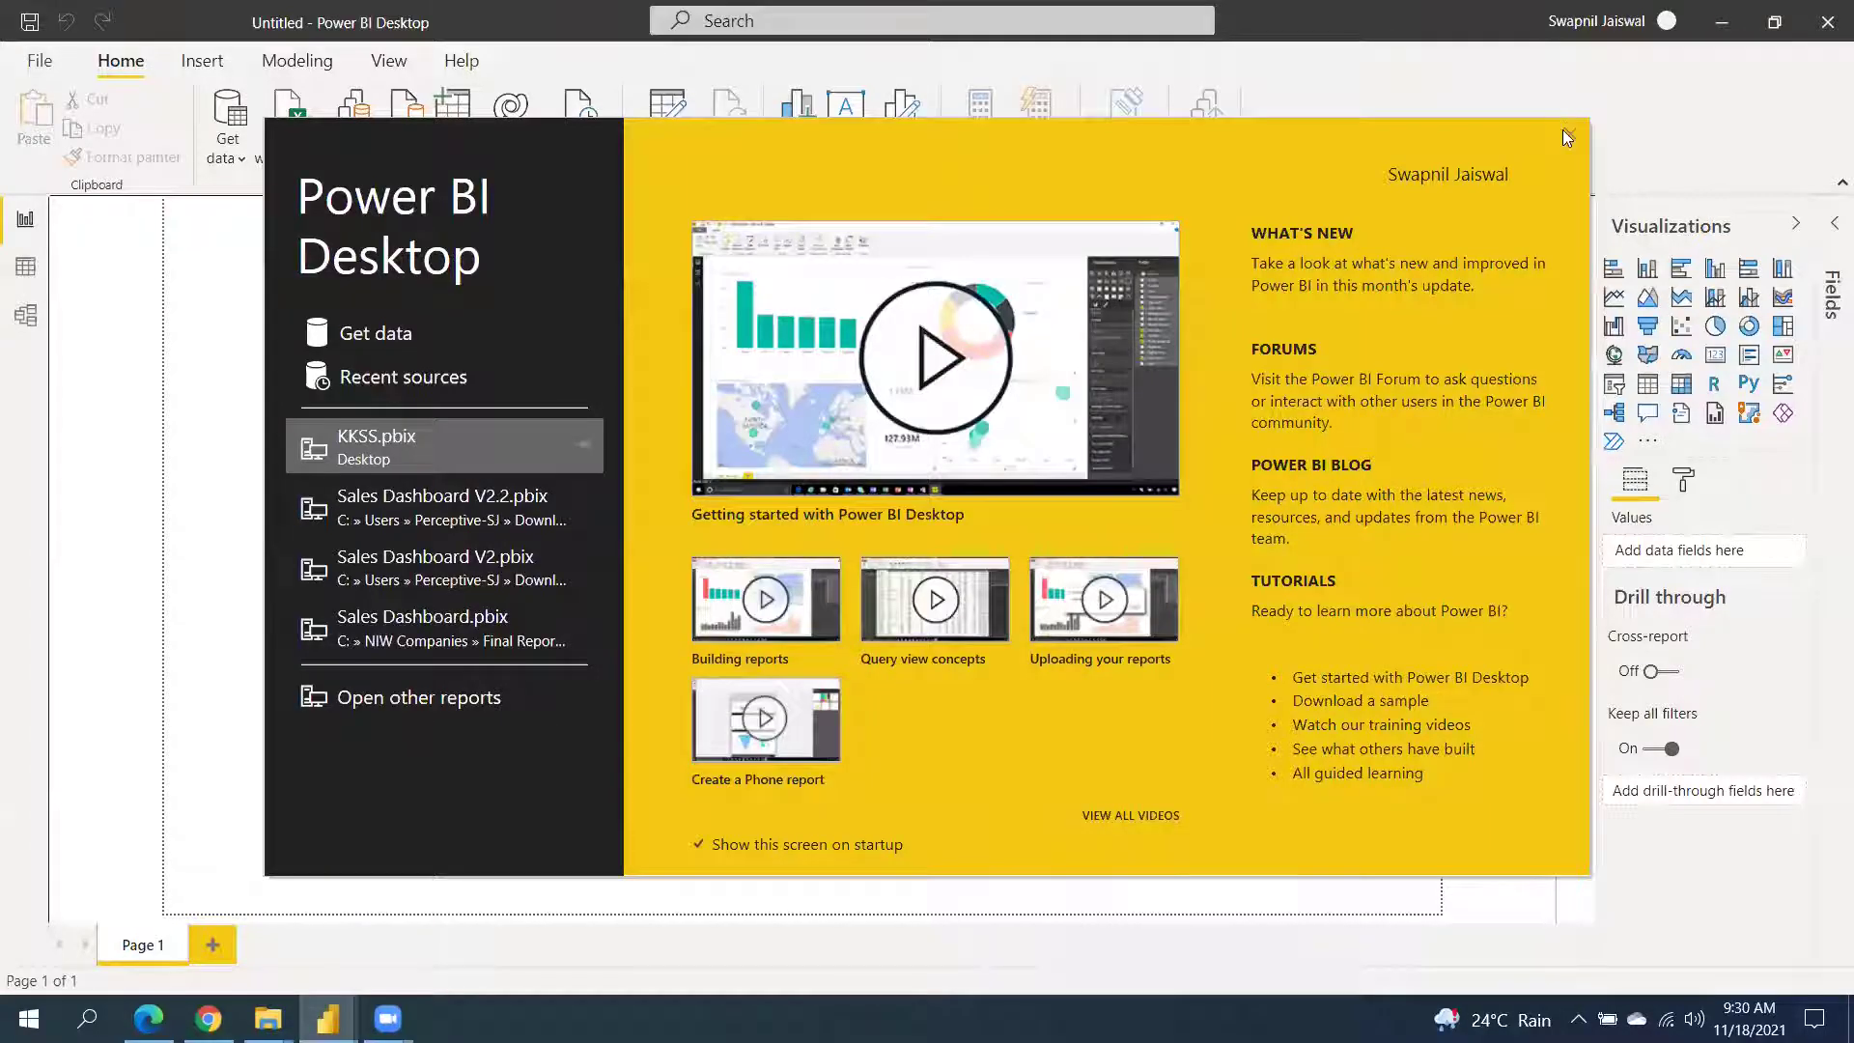
{"action": "left_click", "coordinate": [1562, 129]}
Search the available data connectors for "data" and connect to the online service Data.World - Get Dataset (Beta)
{"action": "left_click", "coordinate": [244, 152]}
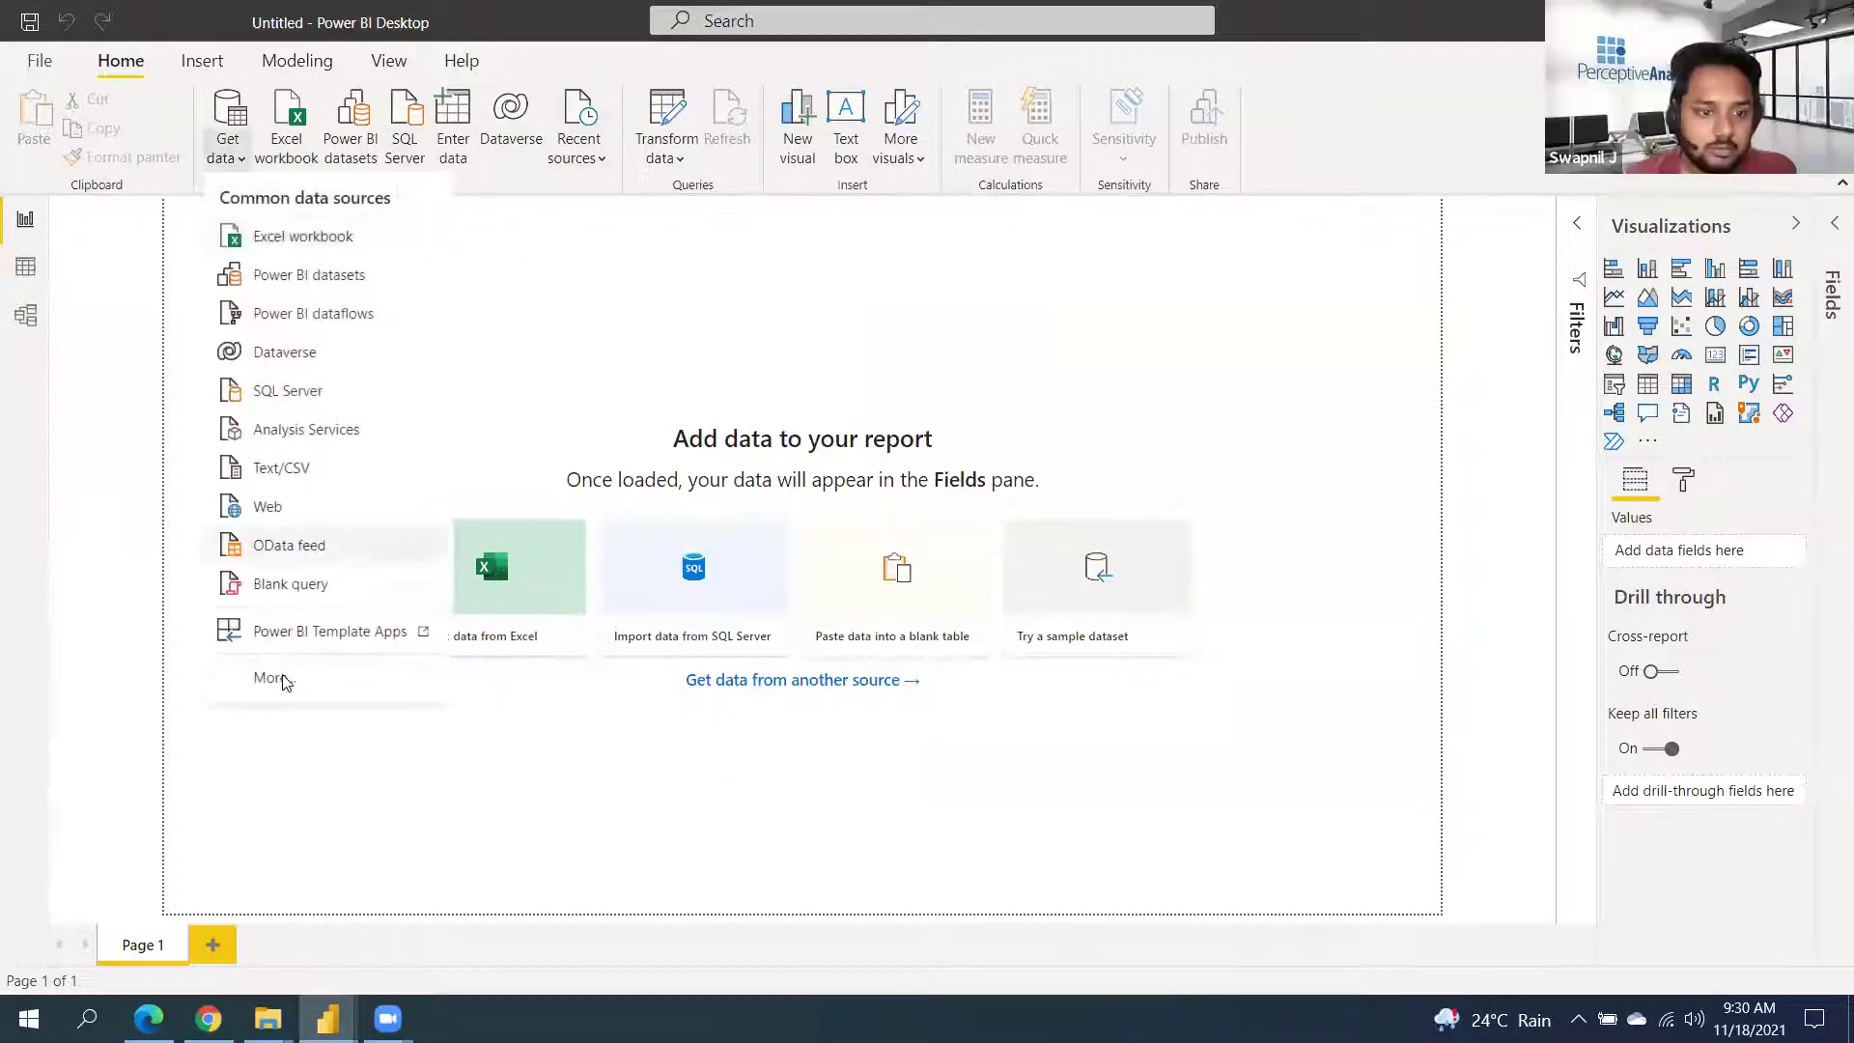
{"action": "left_click", "coordinate": [283, 678]}
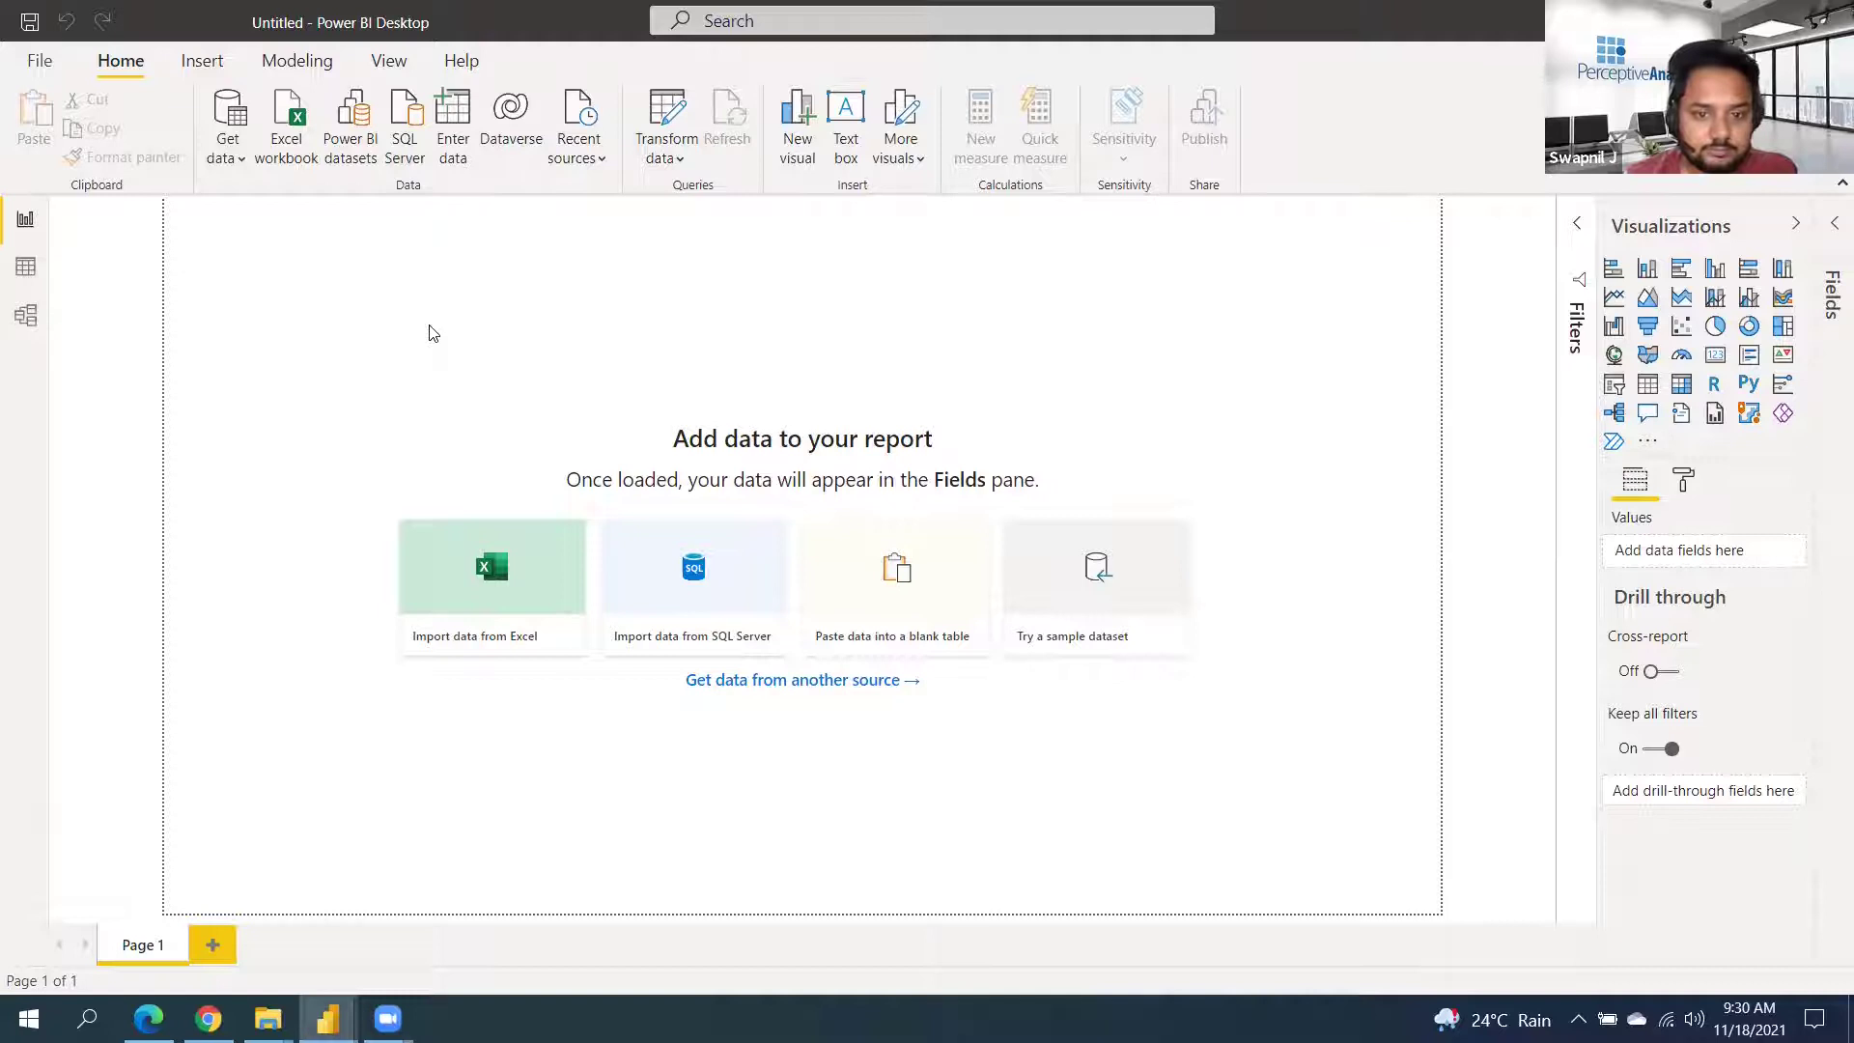
{"action": "left_click", "coordinate": [670, 197]}
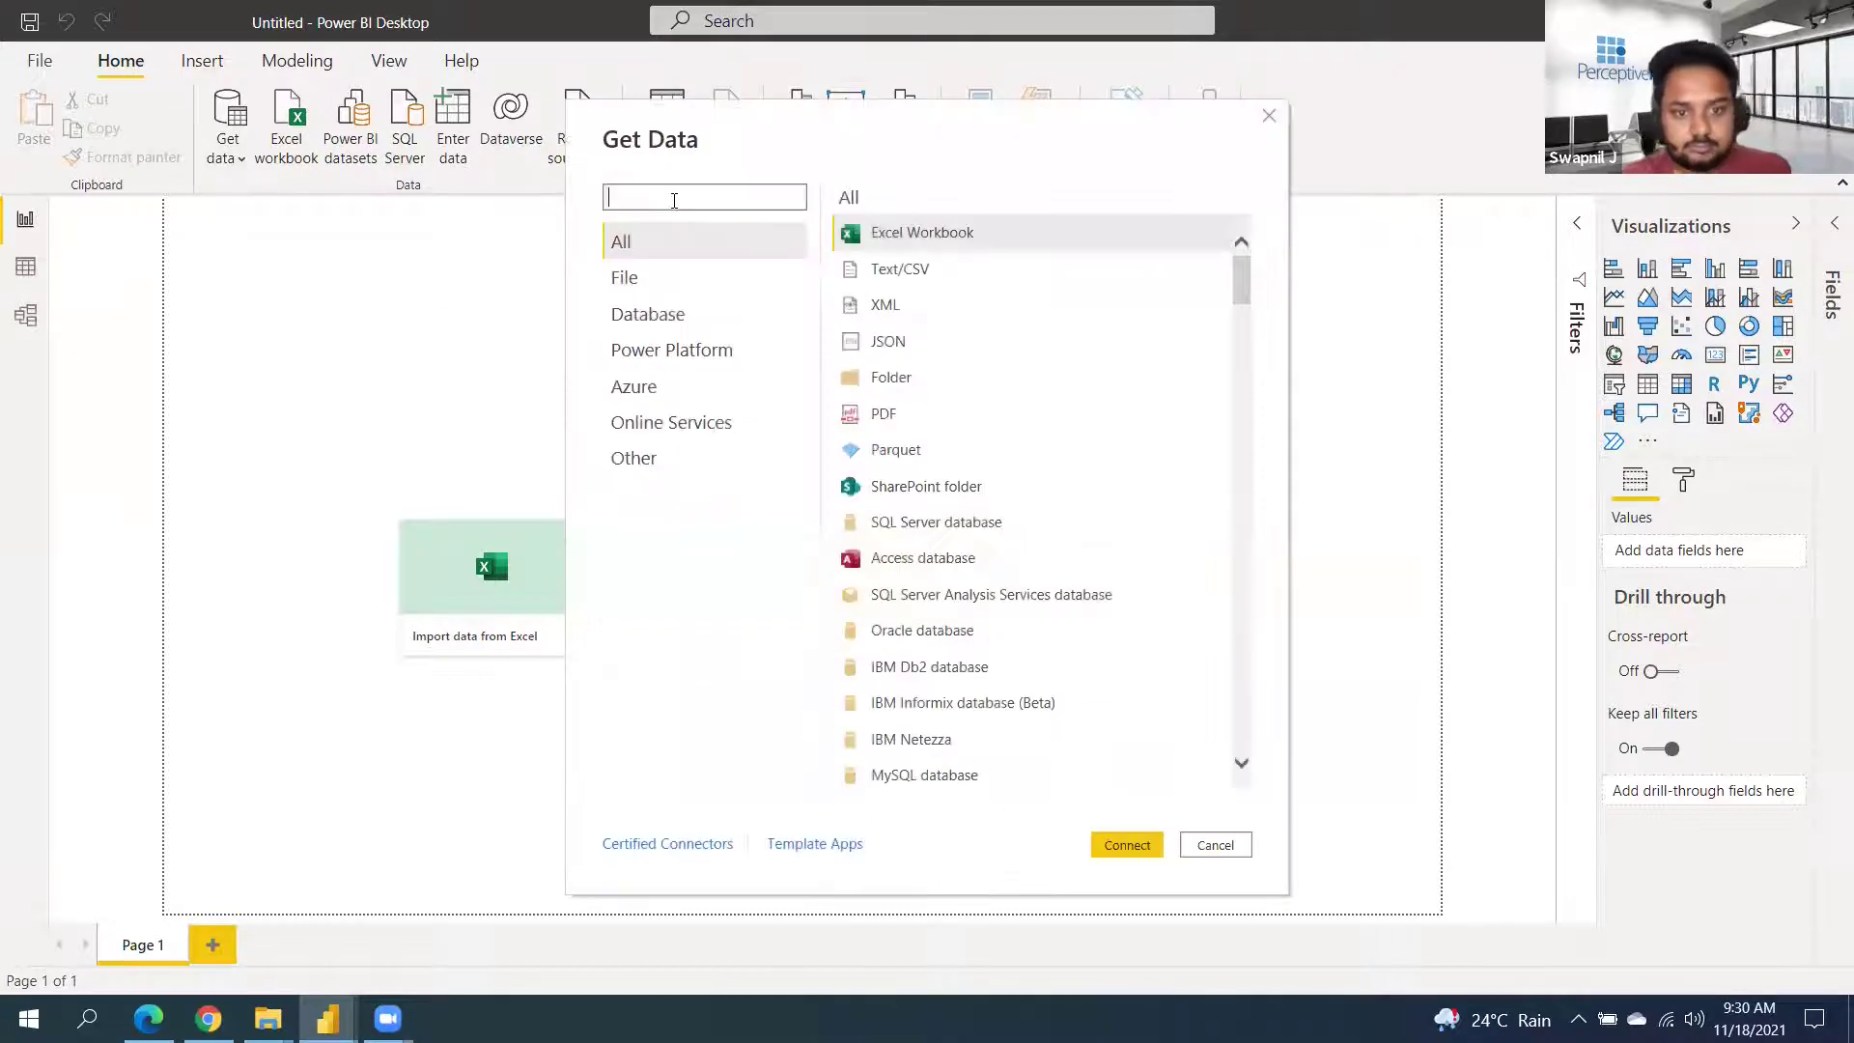
{"action": "type", "text": "data"}
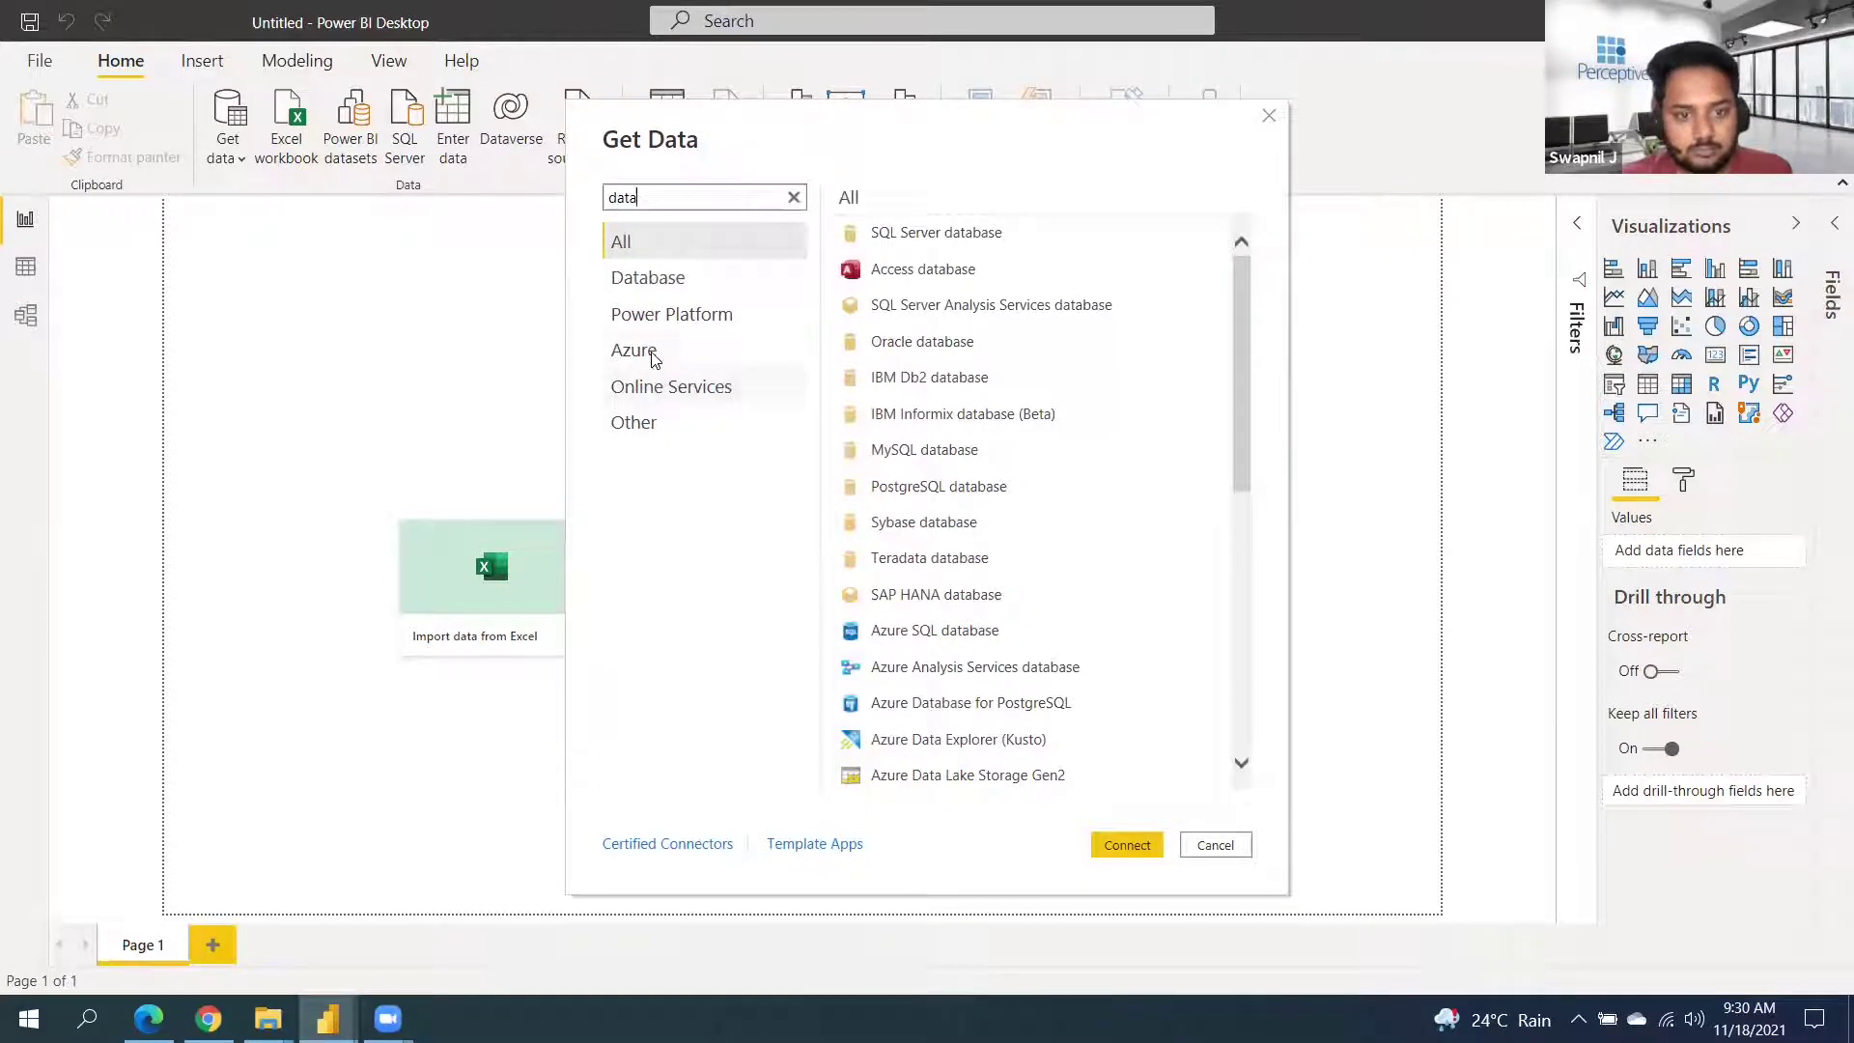
{"action": "left_click", "coordinate": [665, 386]}
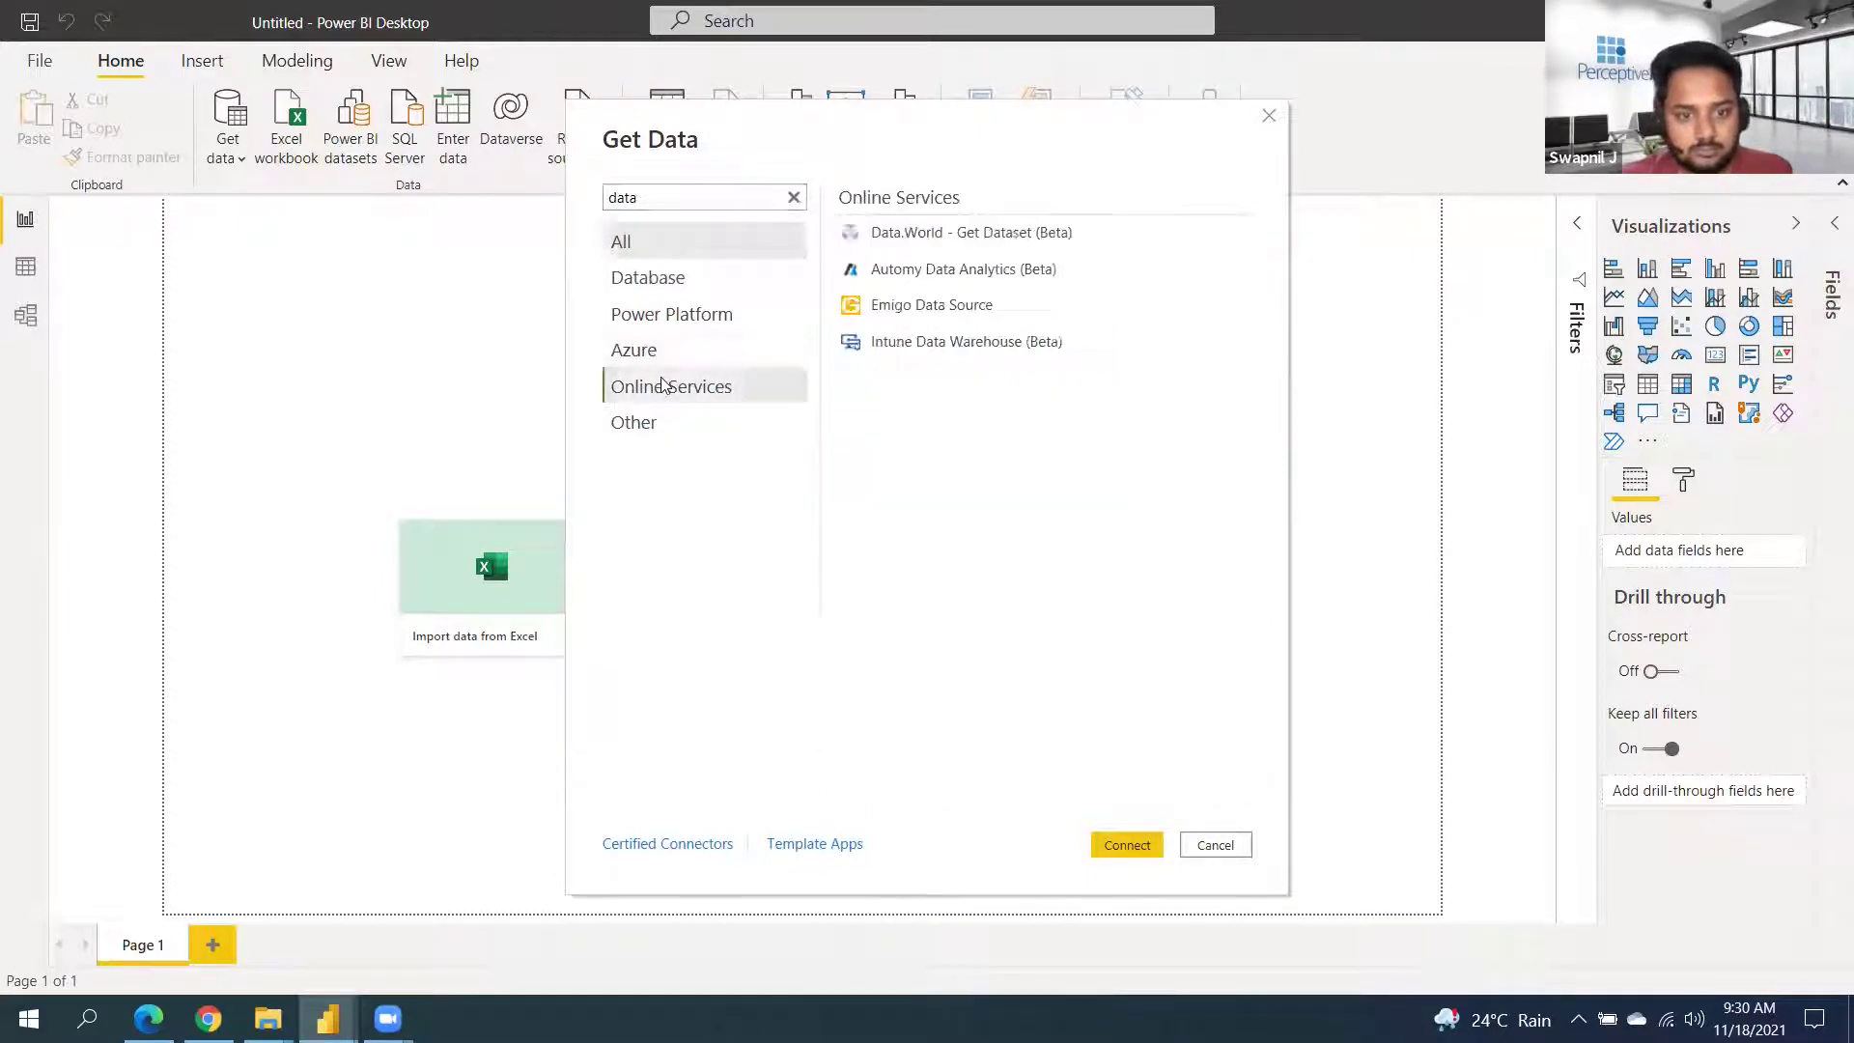
{"action": "left_click", "coordinate": [908, 233]}
{"action": "left_click", "coordinate": [1149, 848]}
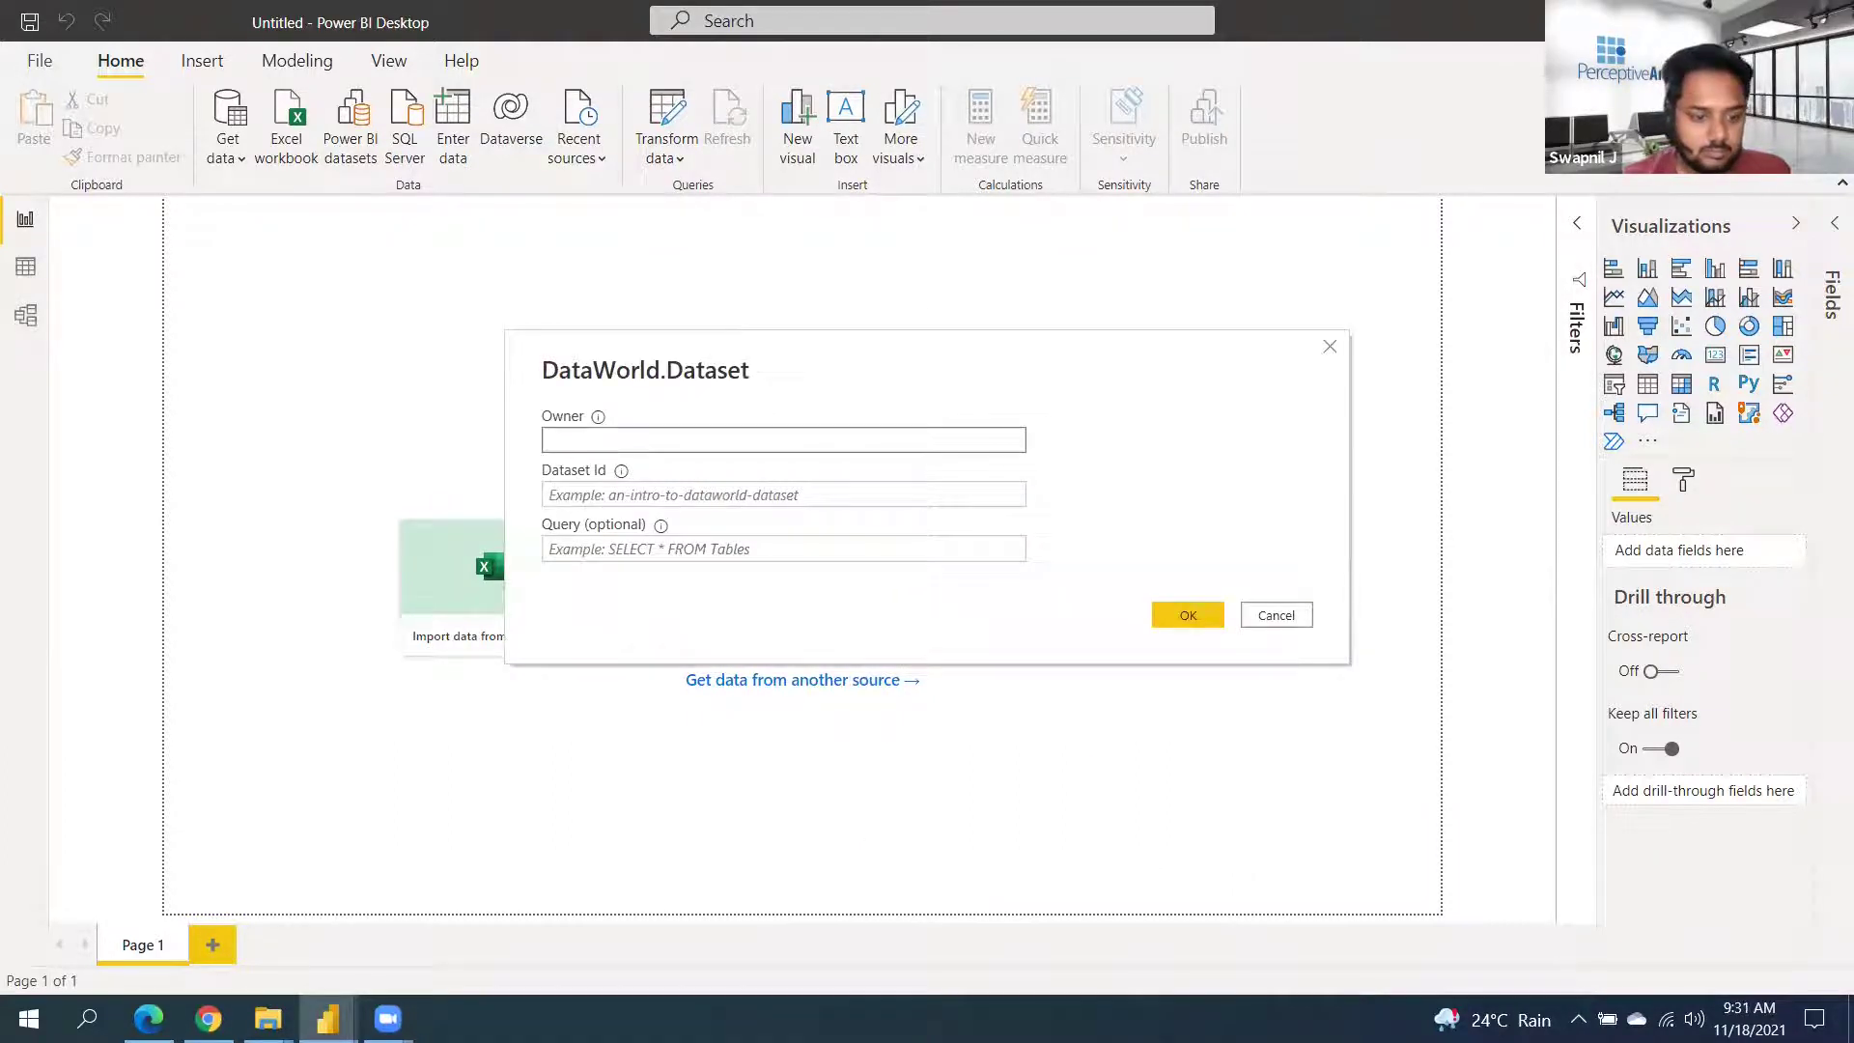
Take the owner's username from the Dutch Bros Locations dataset address in Chrome and enter it as Owner of the DataWorld.Dataset connection in Power BI
{"action": "key", "text": "alt+Tab"}
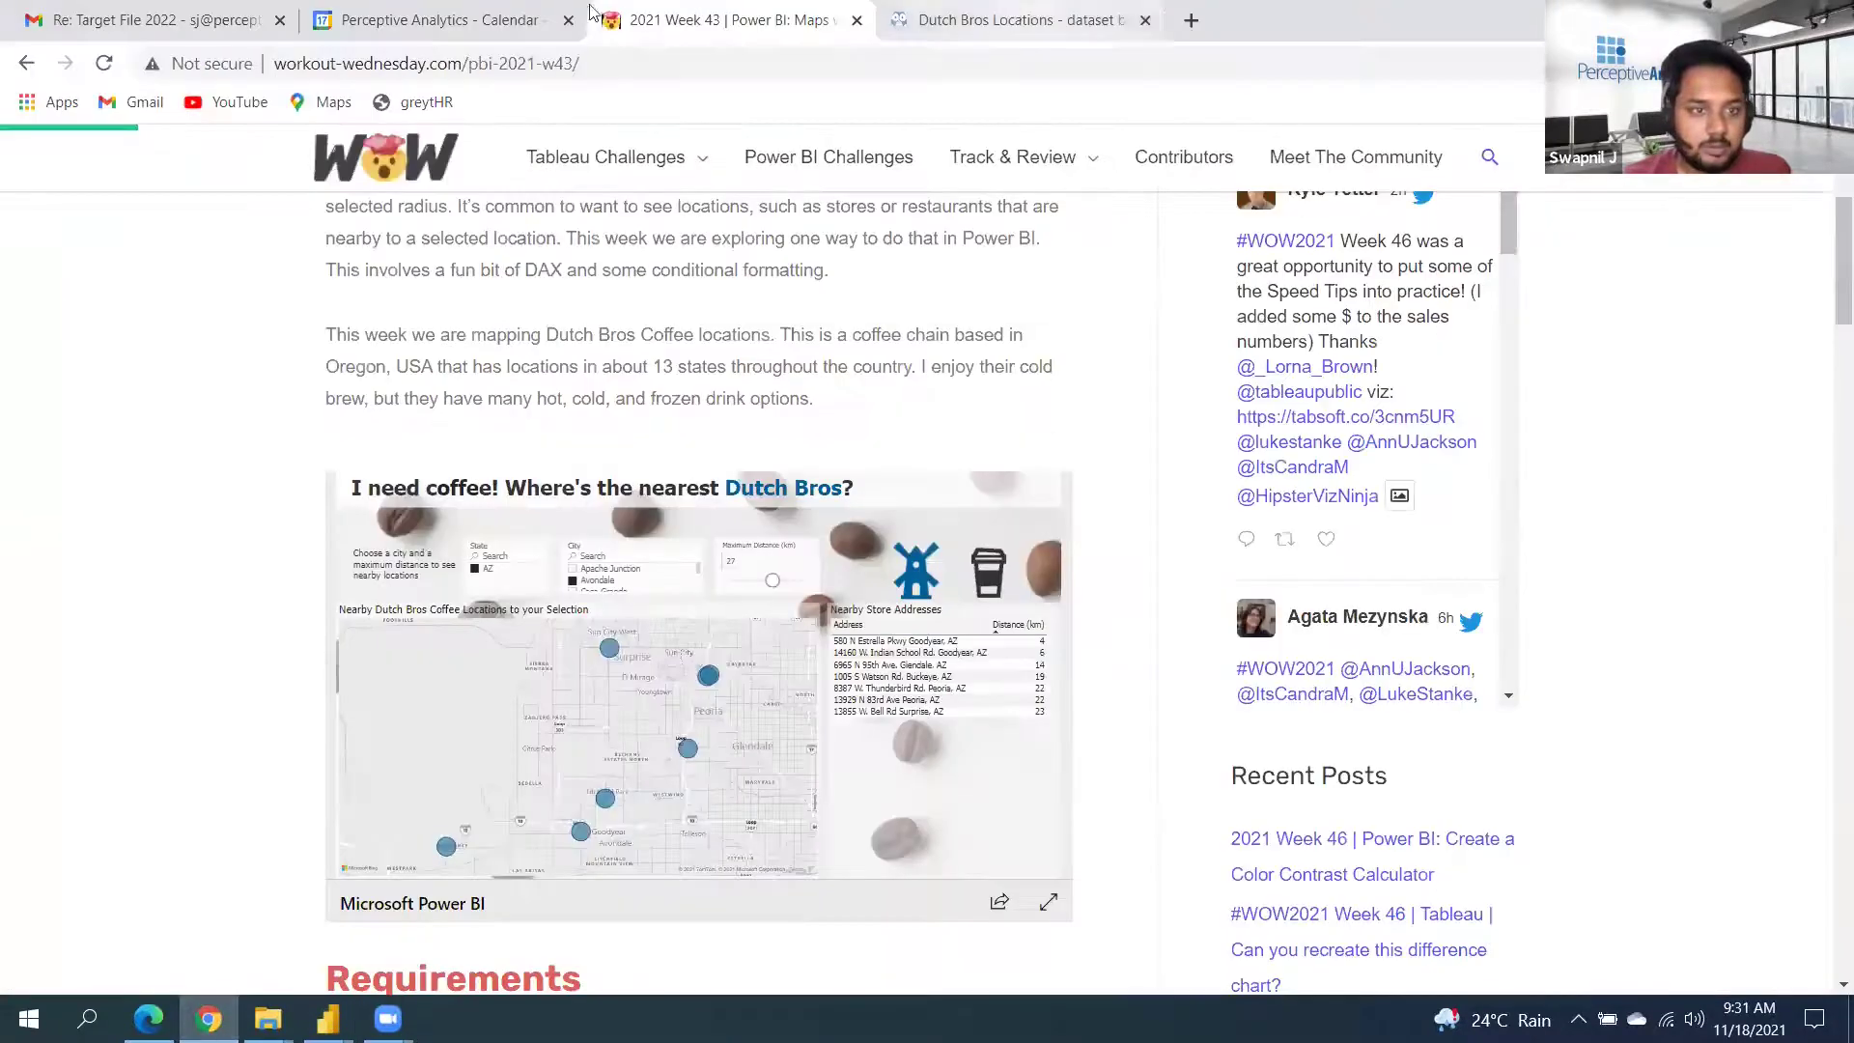
{"action": "key", "text": "ctrl+Tab"}
{"action": "left_click_drag", "start_coordinate": [259, 69], "coordinate": [331, 61]}
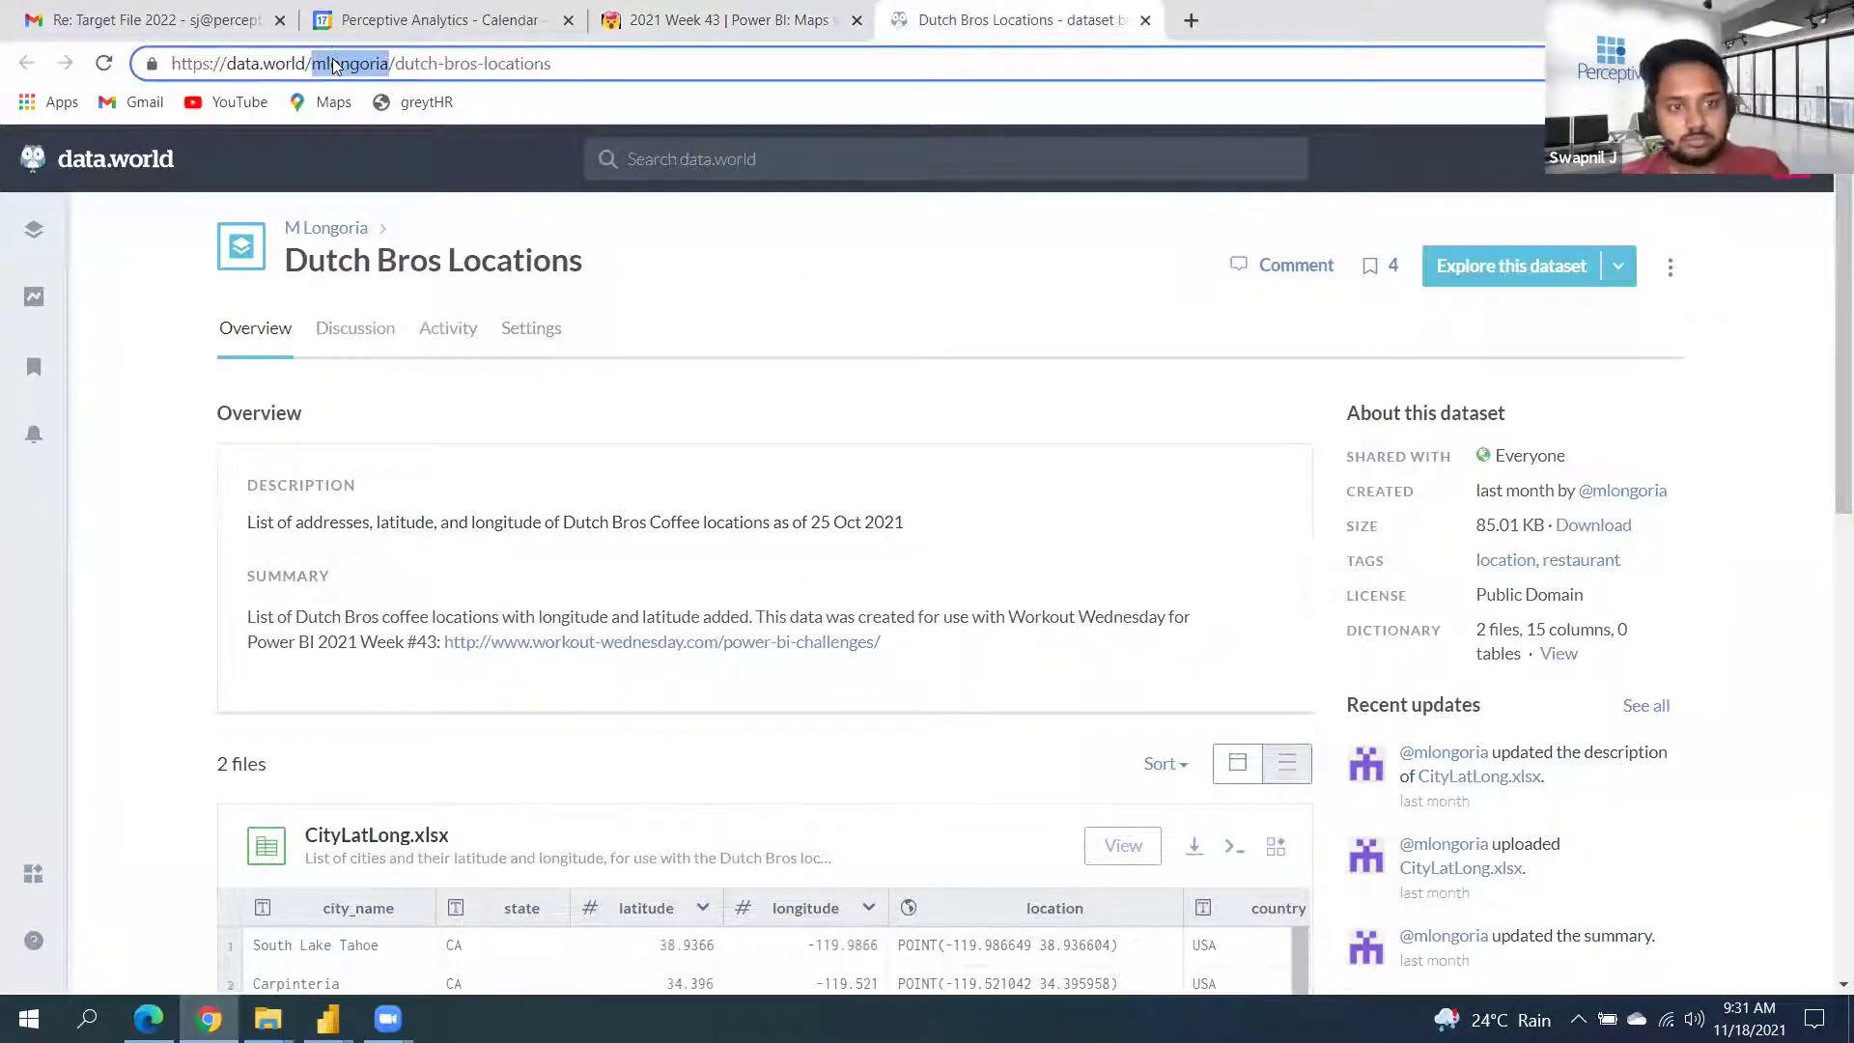
{"action": "key", "text": "alt+Tab"}
{"action": "type", "text": "mlongoria"}
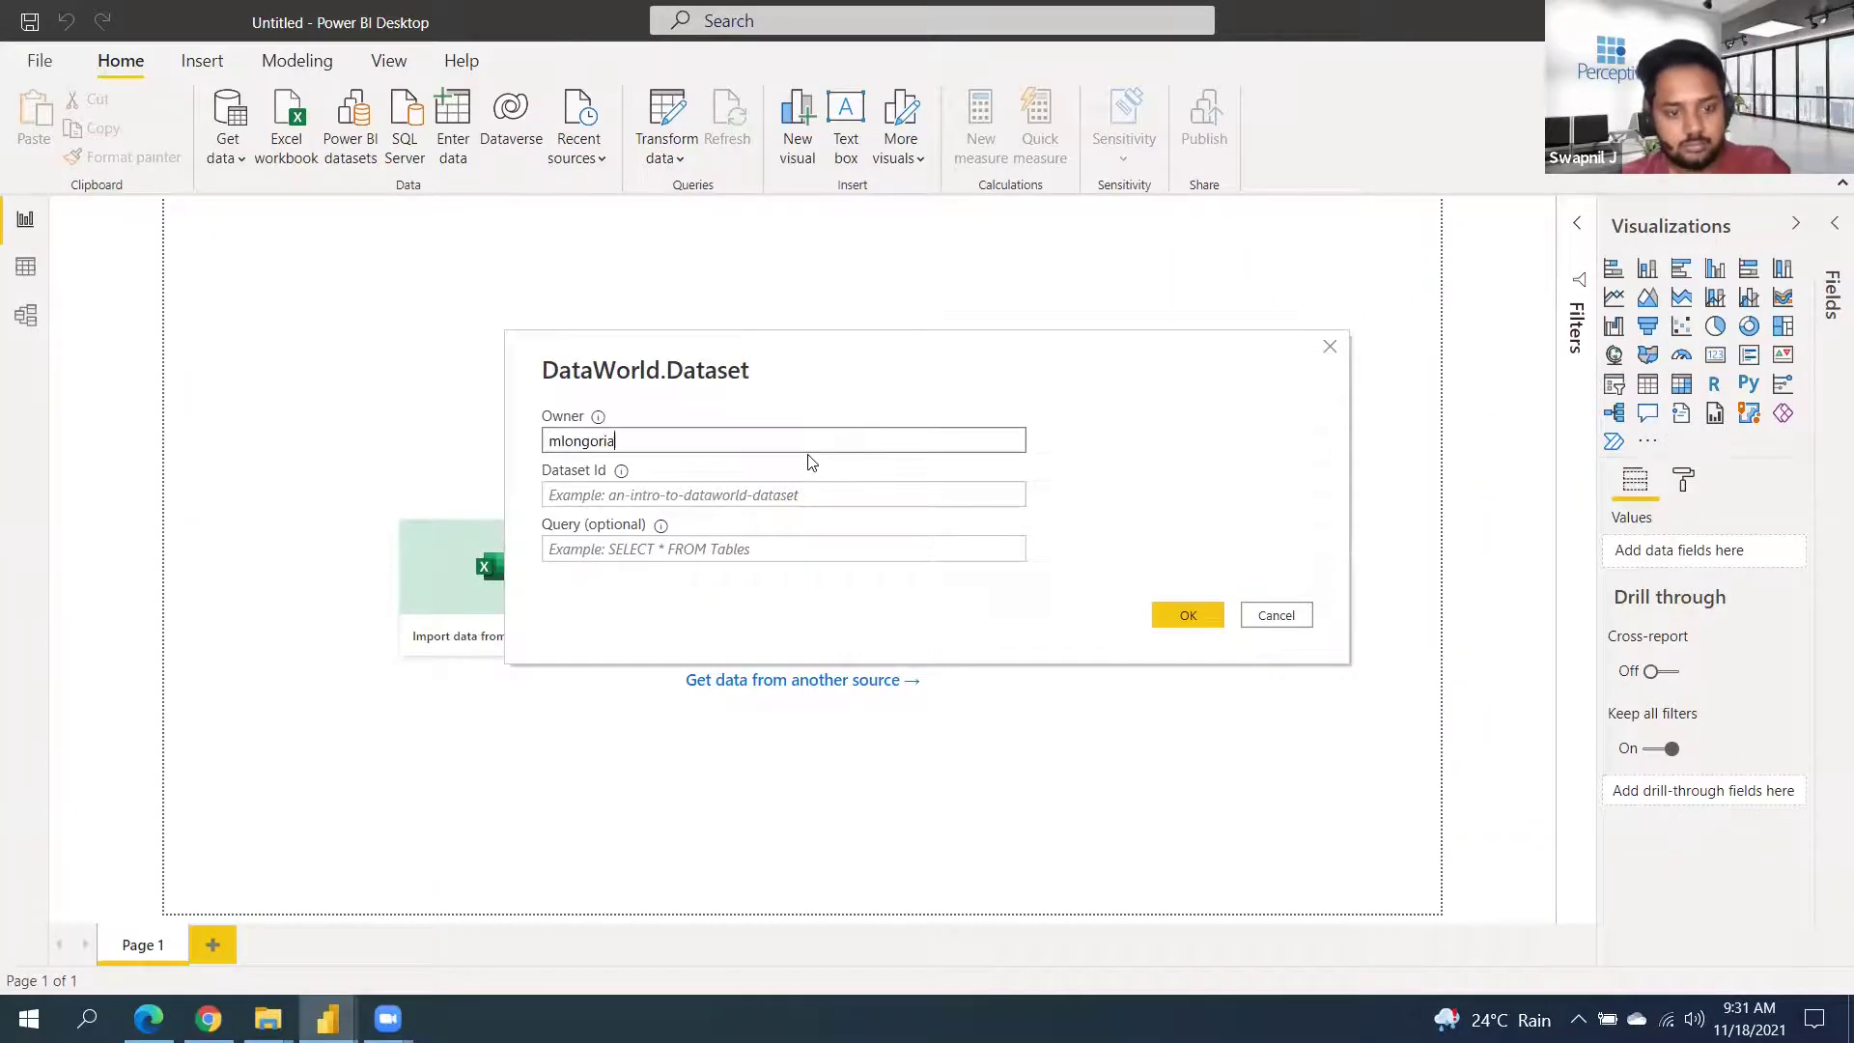
Copy the dataset name from the Dutch Bros Locations address in Chrome and connect in Power BI with Dataset Id dutch-bros-locations
{"action": "key", "text": "alt+Tab"}
{"action": "left_click_drag", "start_coordinate": [550, 64], "coordinate": [394, 64]}
{"action": "key", "text": "ctrl+c"}
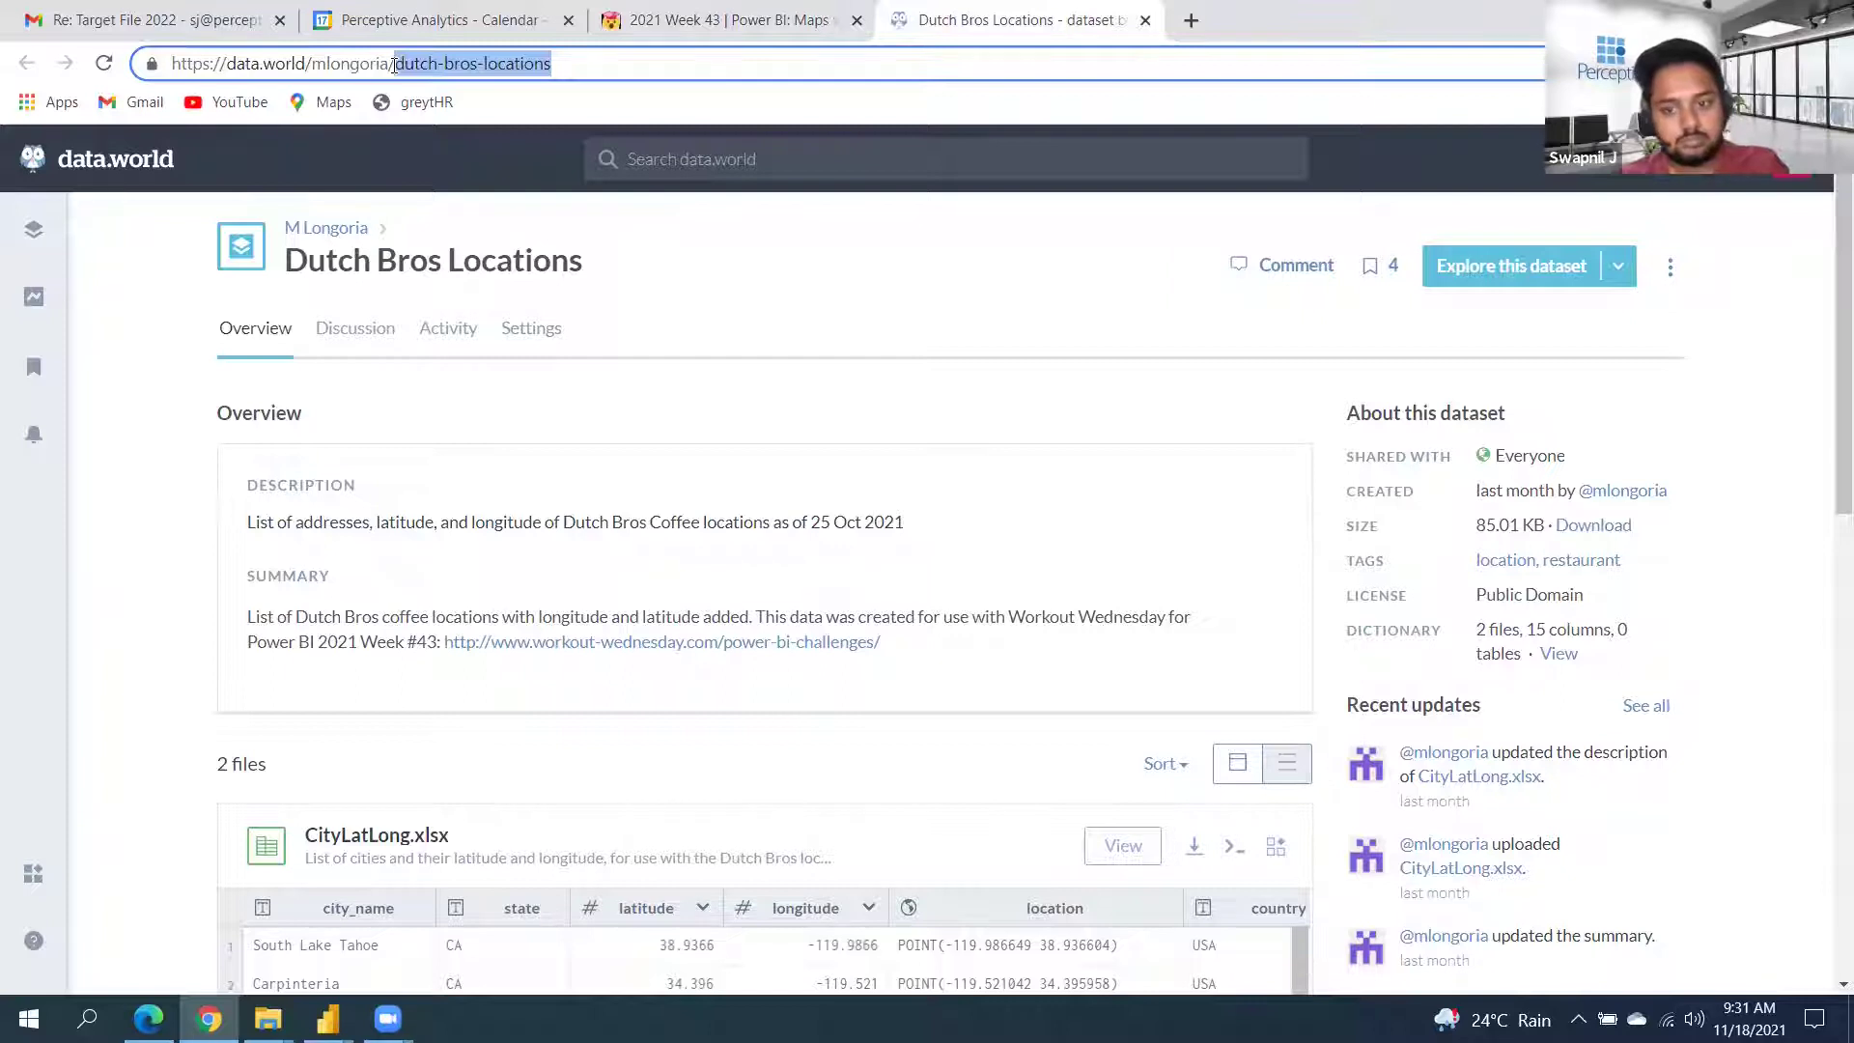
{"action": "key", "text": "alt+Tab"}
{"action": "left_click", "coordinate": [798, 497]}
{"action": "key", "text": "ctrl+v"}
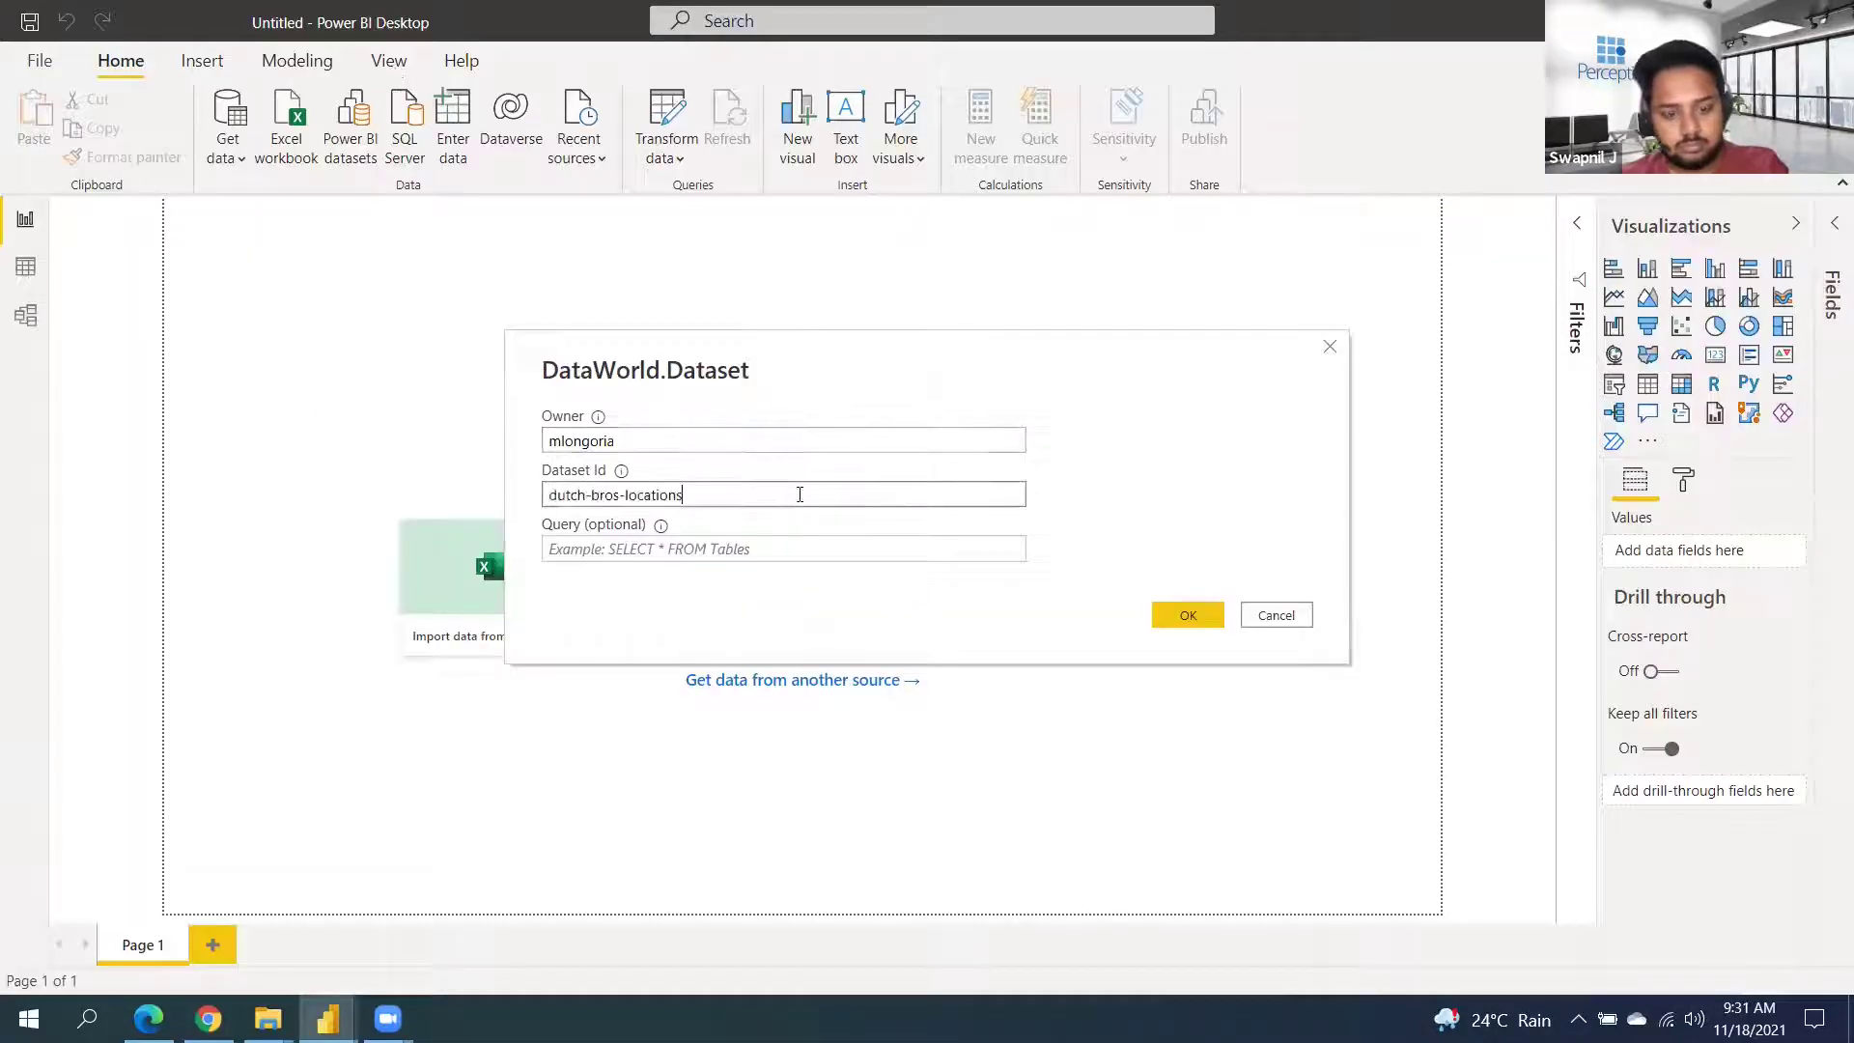
{"action": "left_click", "coordinate": [1189, 616]}
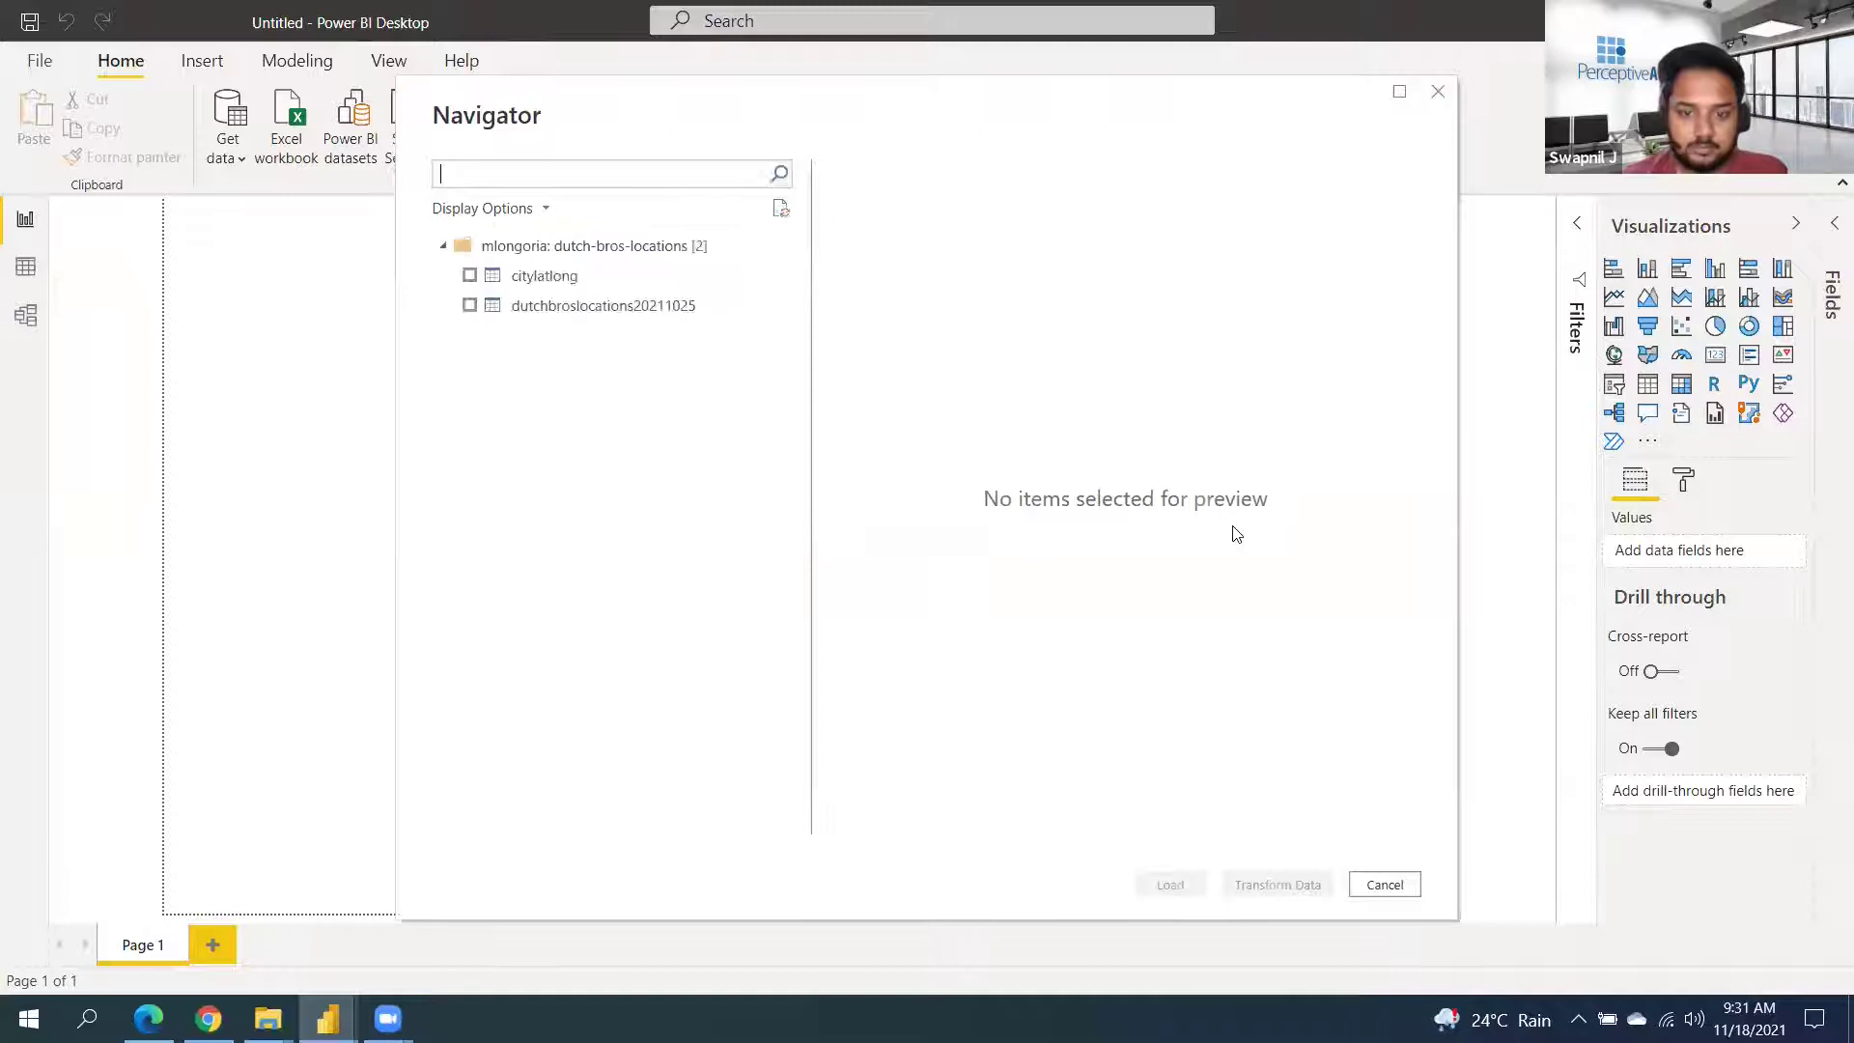
Preview the tables citylatlong and dutchbroslocations20211025, select both and open them for transformation in Power Query
{"action": "left_click", "coordinate": [577, 280]}
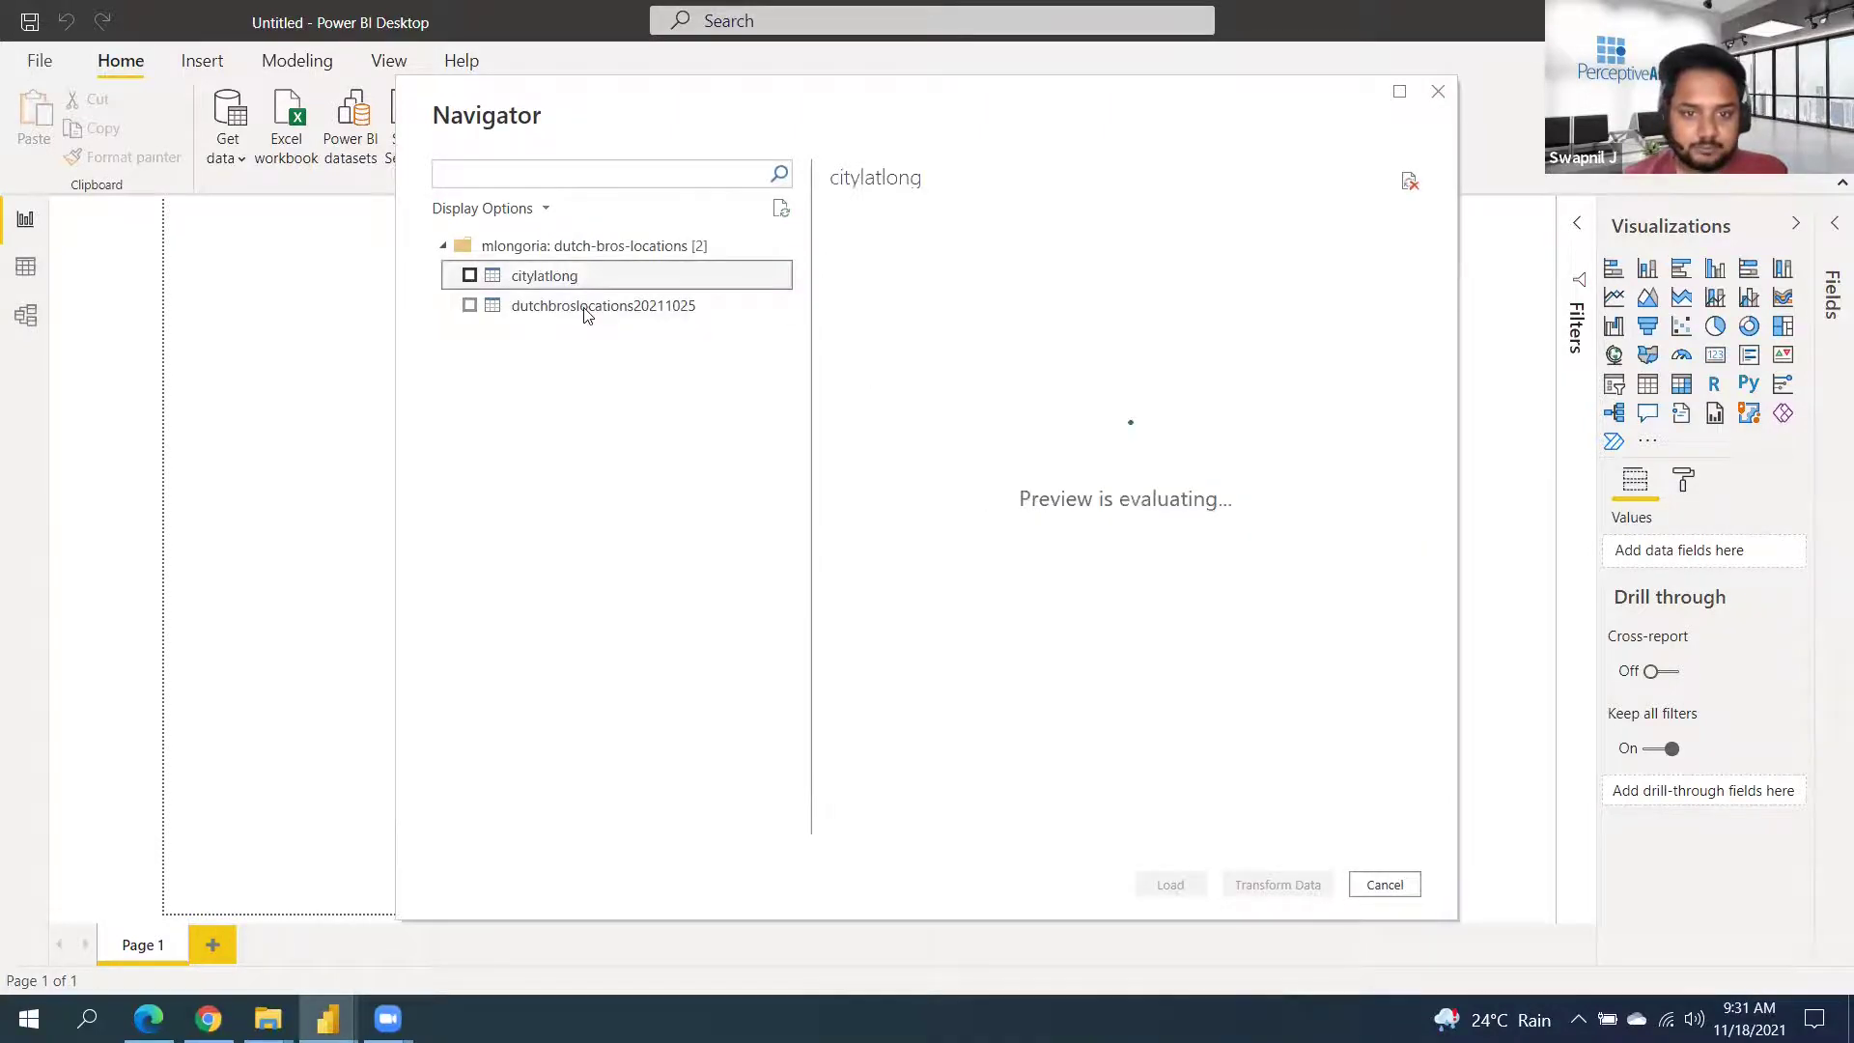
{"action": "left_click", "coordinate": [583, 307]}
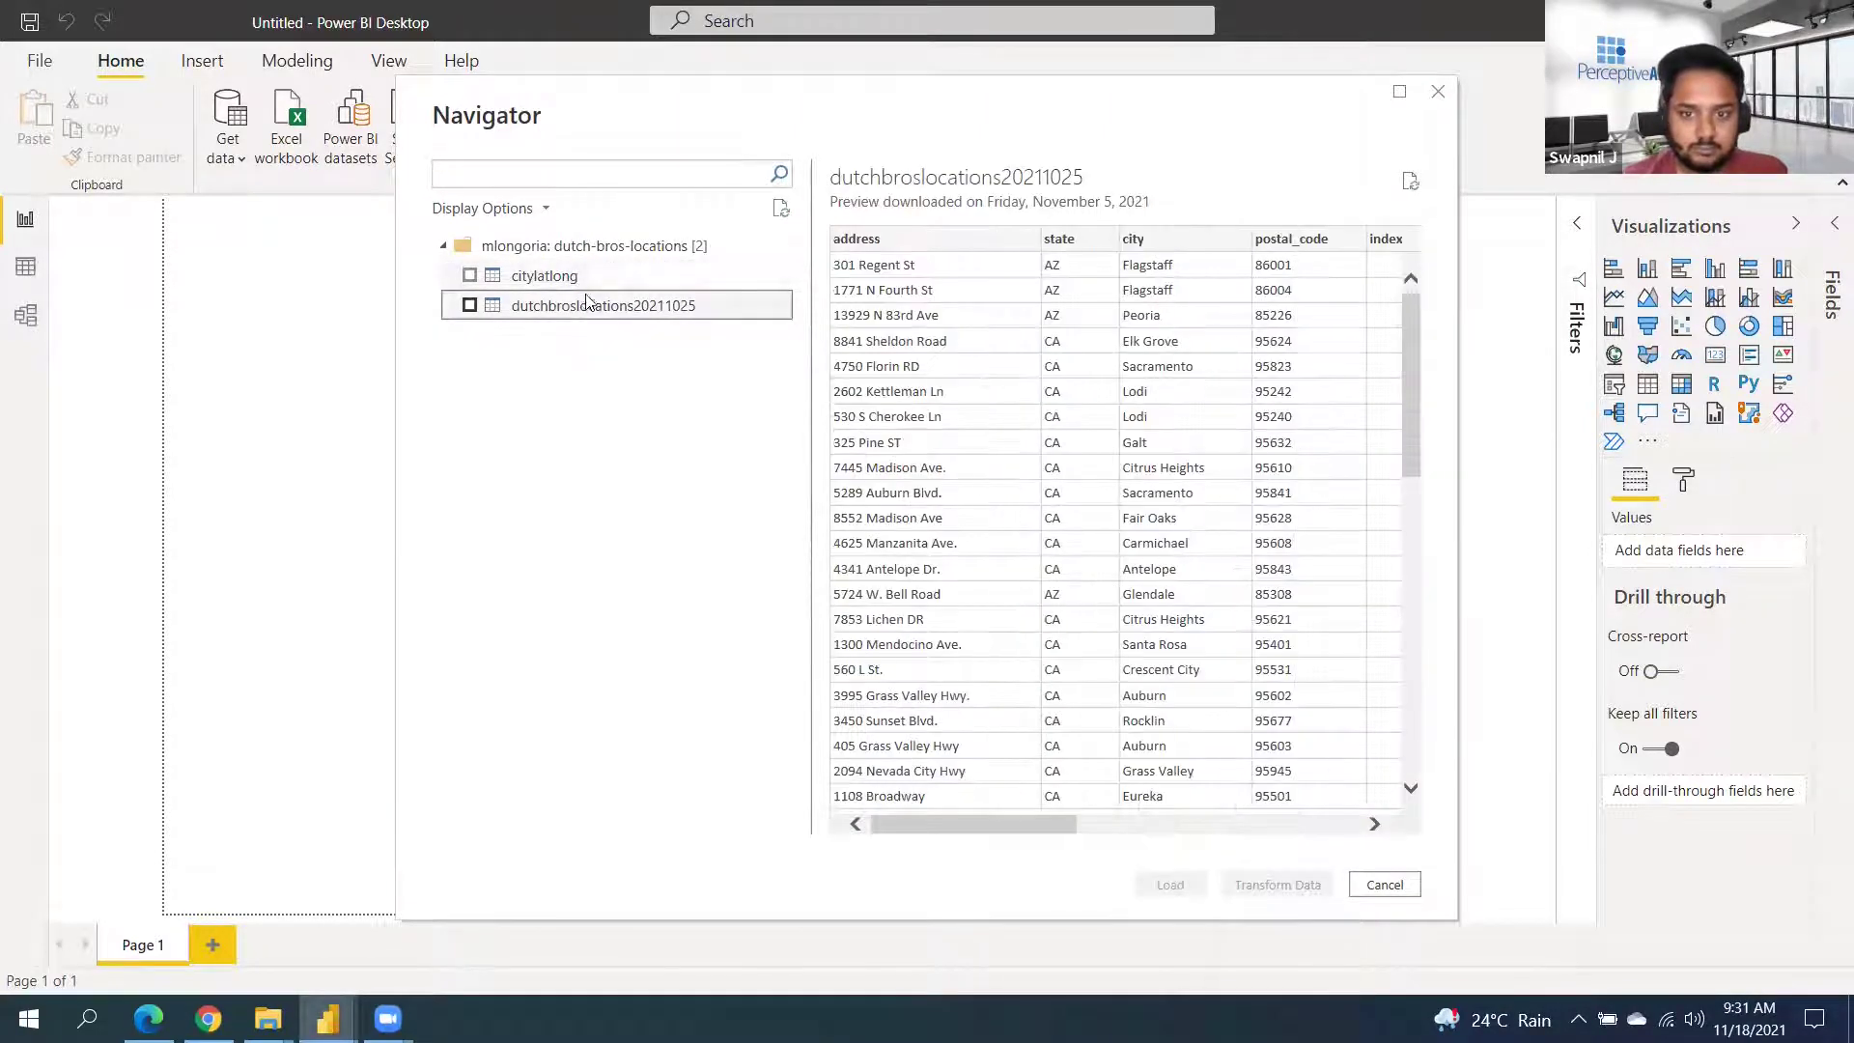
{"action": "left_click_drag", "start_coordinate": [1039, 827], "coordinate": [1110, 830]}
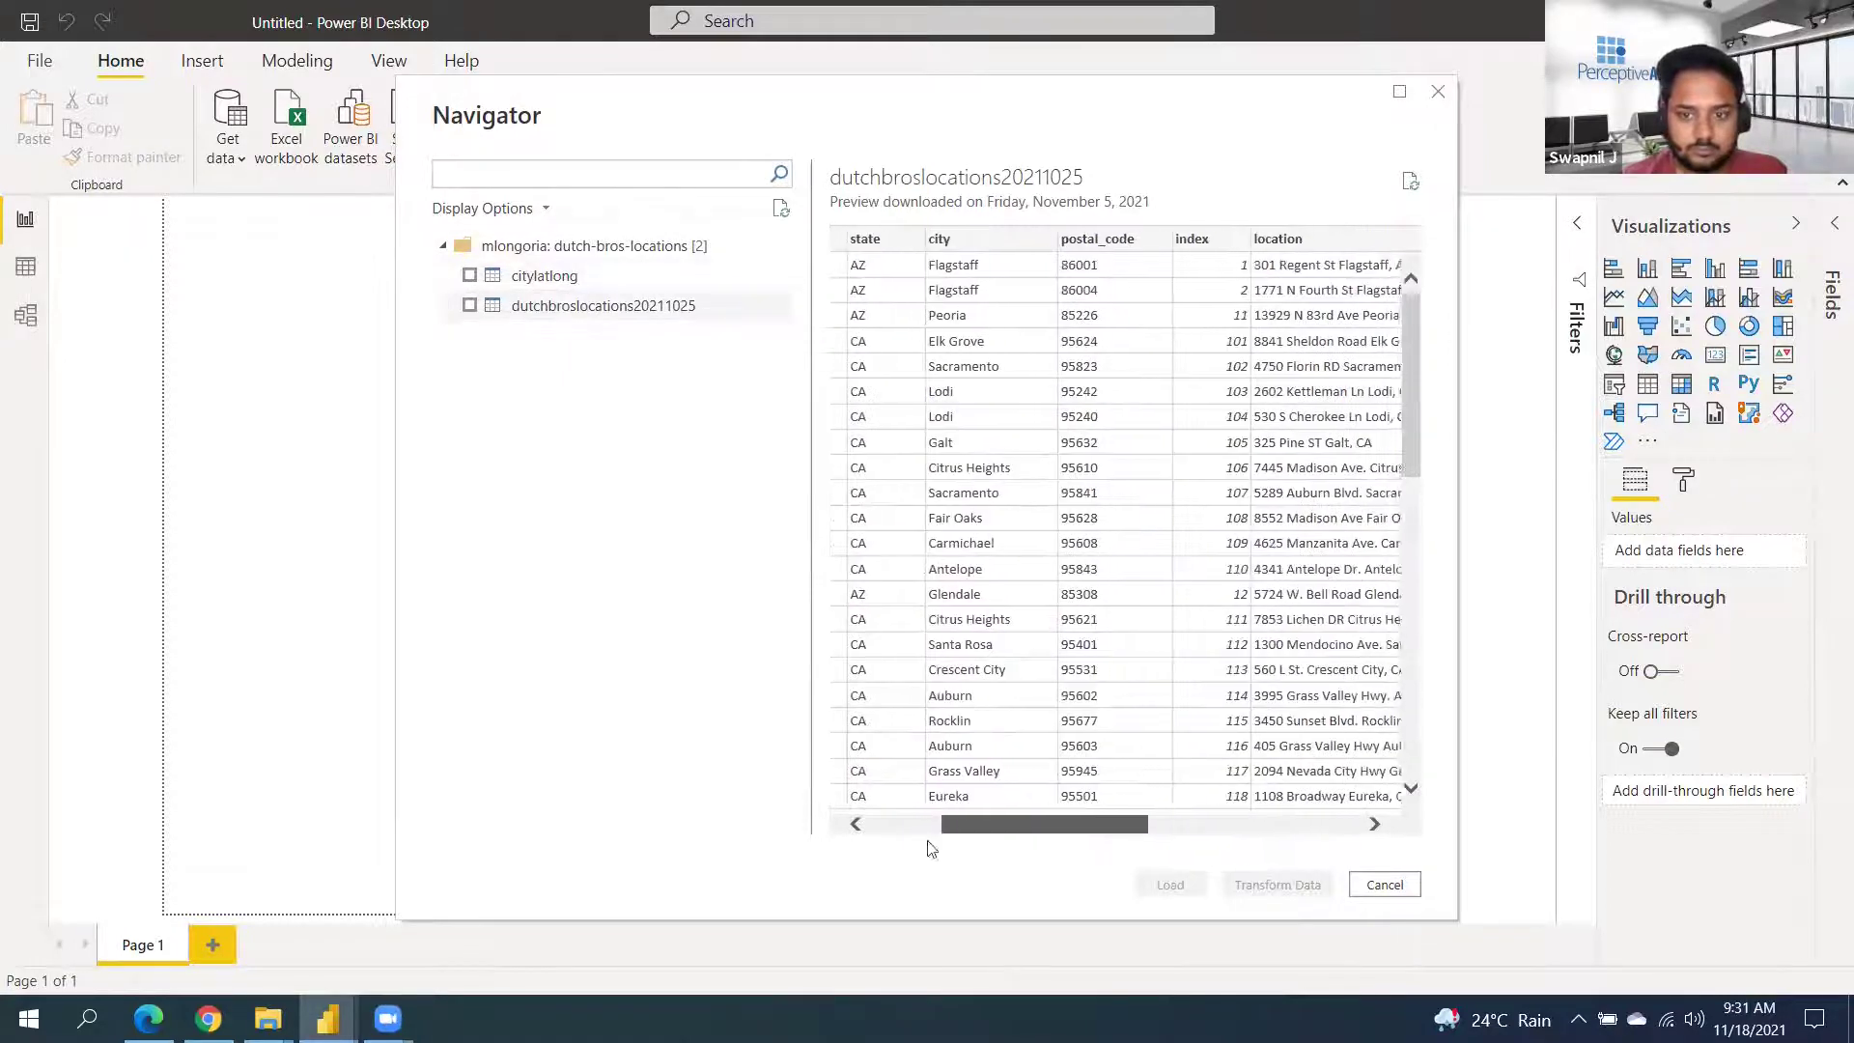
{"action": "left_click_drag", "start_coordinate": [954, 844], "coordinate": [869, 838]}
{"action": "left_click", "coordinate": [469, 276]}
{"action": "left_click", "coordinate": [469, 306]}
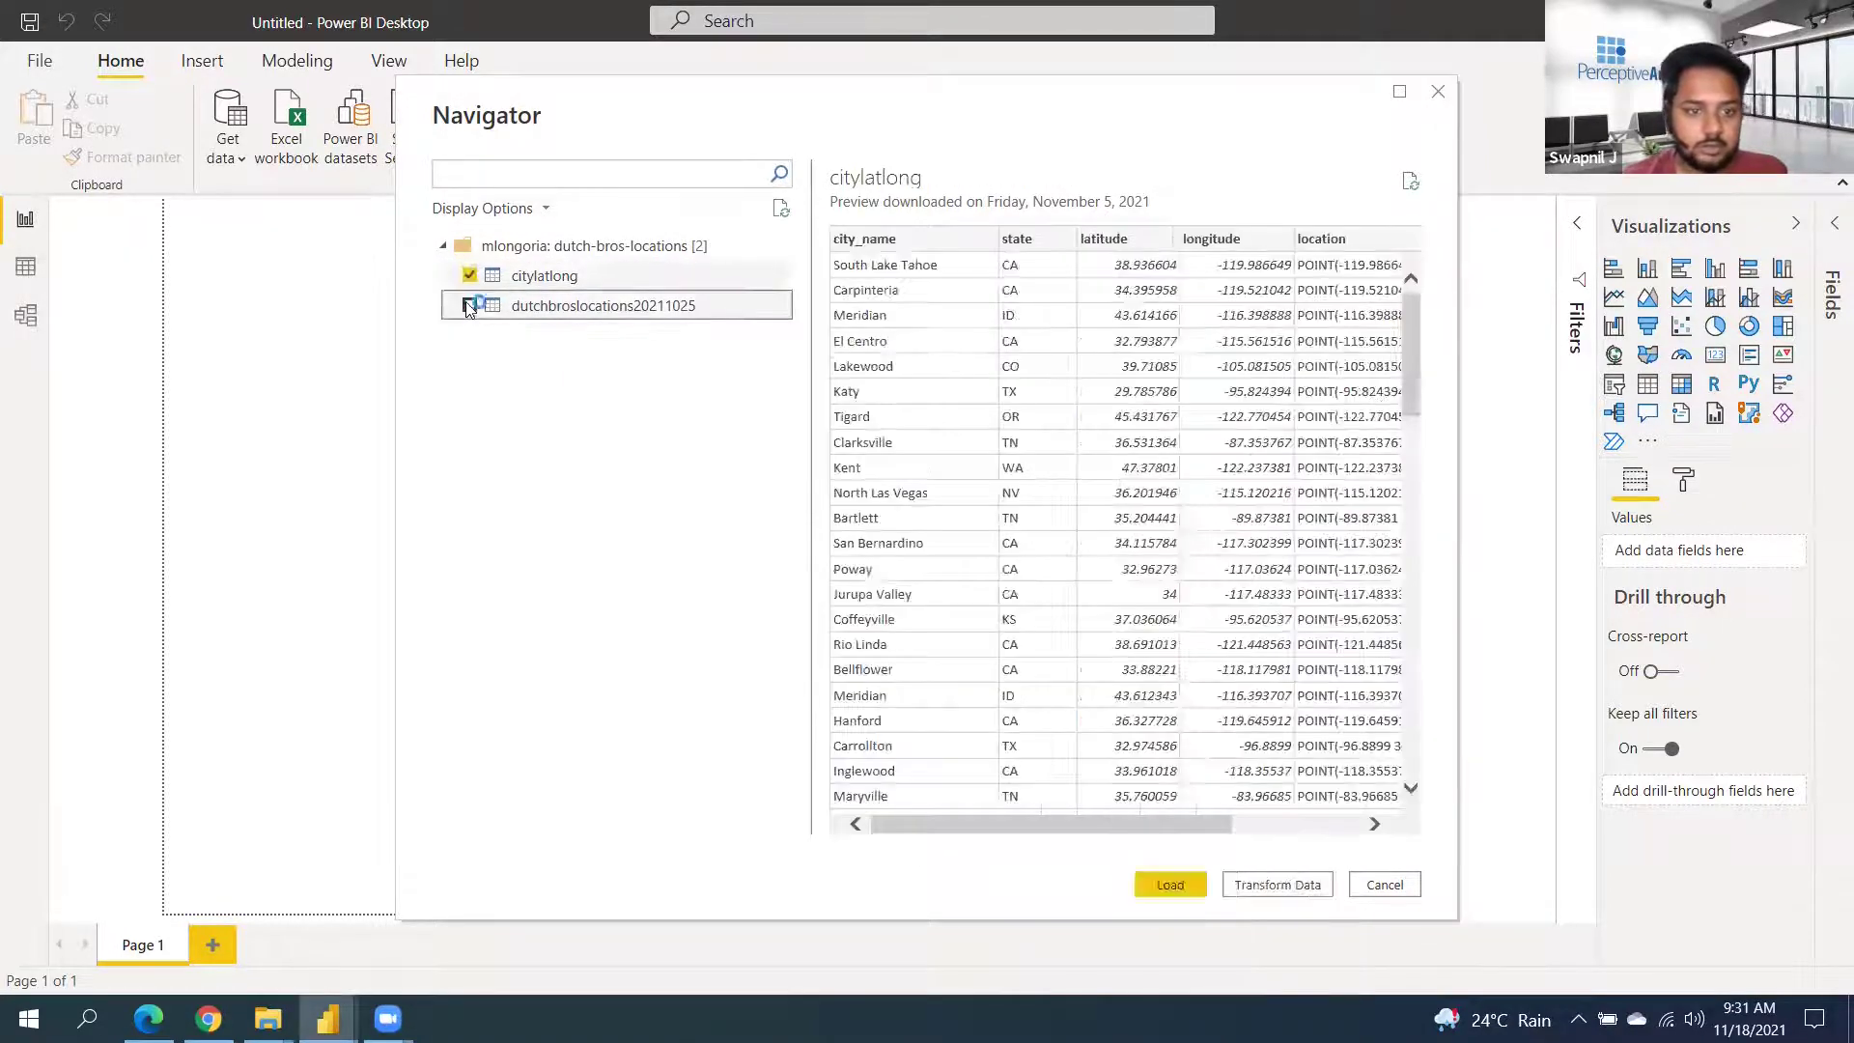
{"action": "left_click", "coordinate": [1256, 887]}
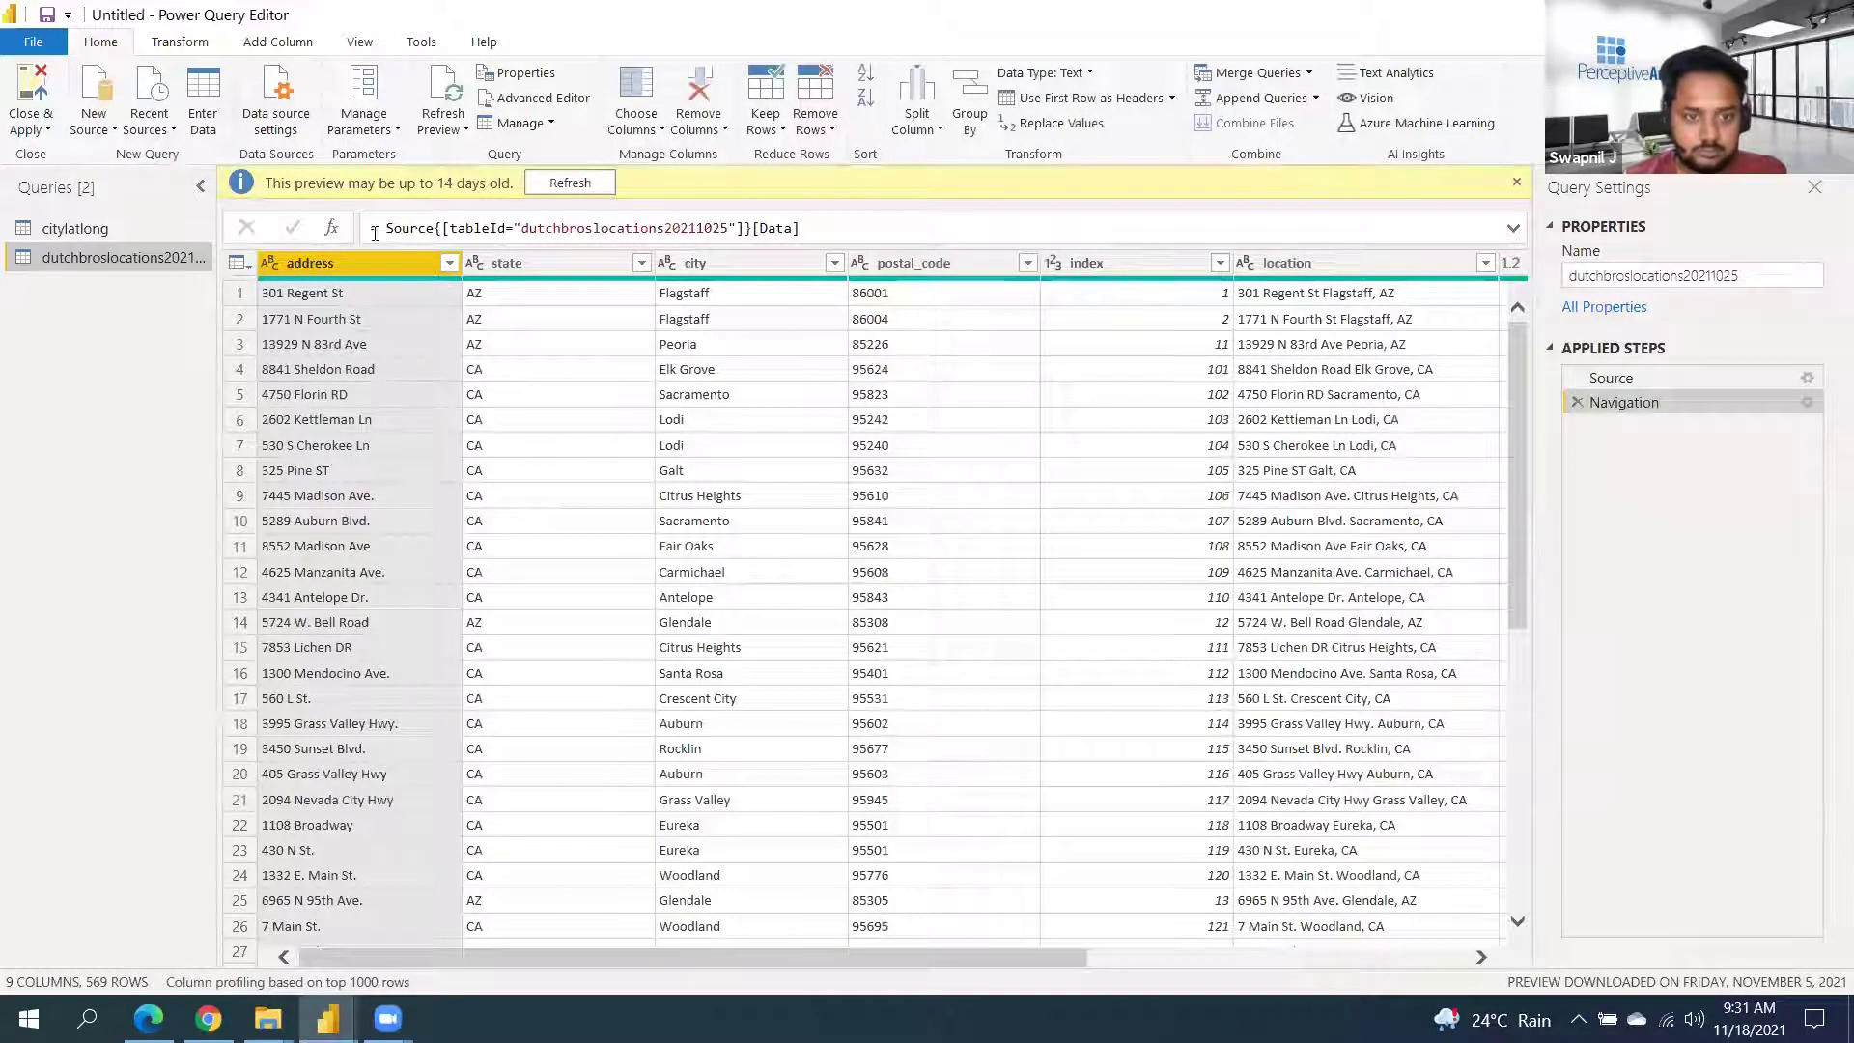
Review the columns of the dutchbroslocations20211025 and citylatlong queries and load both into the report
{"action": "left_click_drag", "start_coordinate": [606, 954], "coordinate": [1120, 994]}
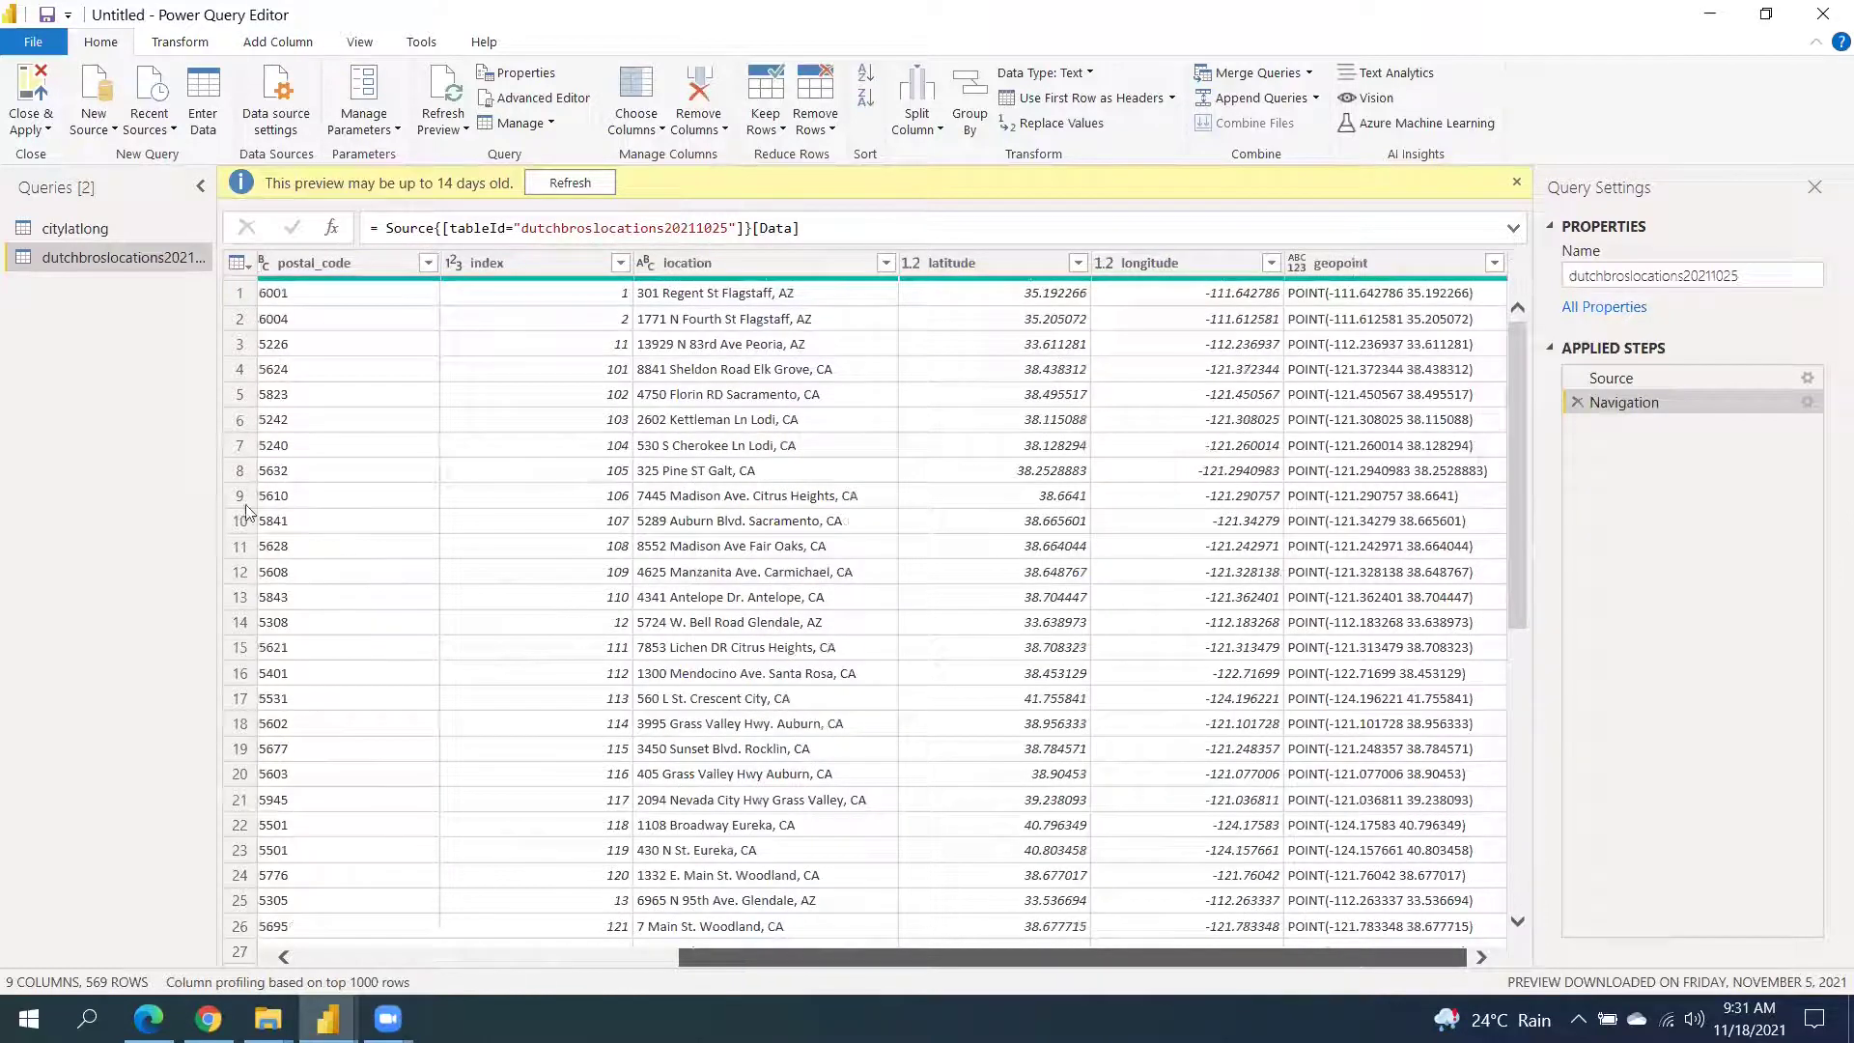
{"action": "left_click", "coordinate": [120, 222]}
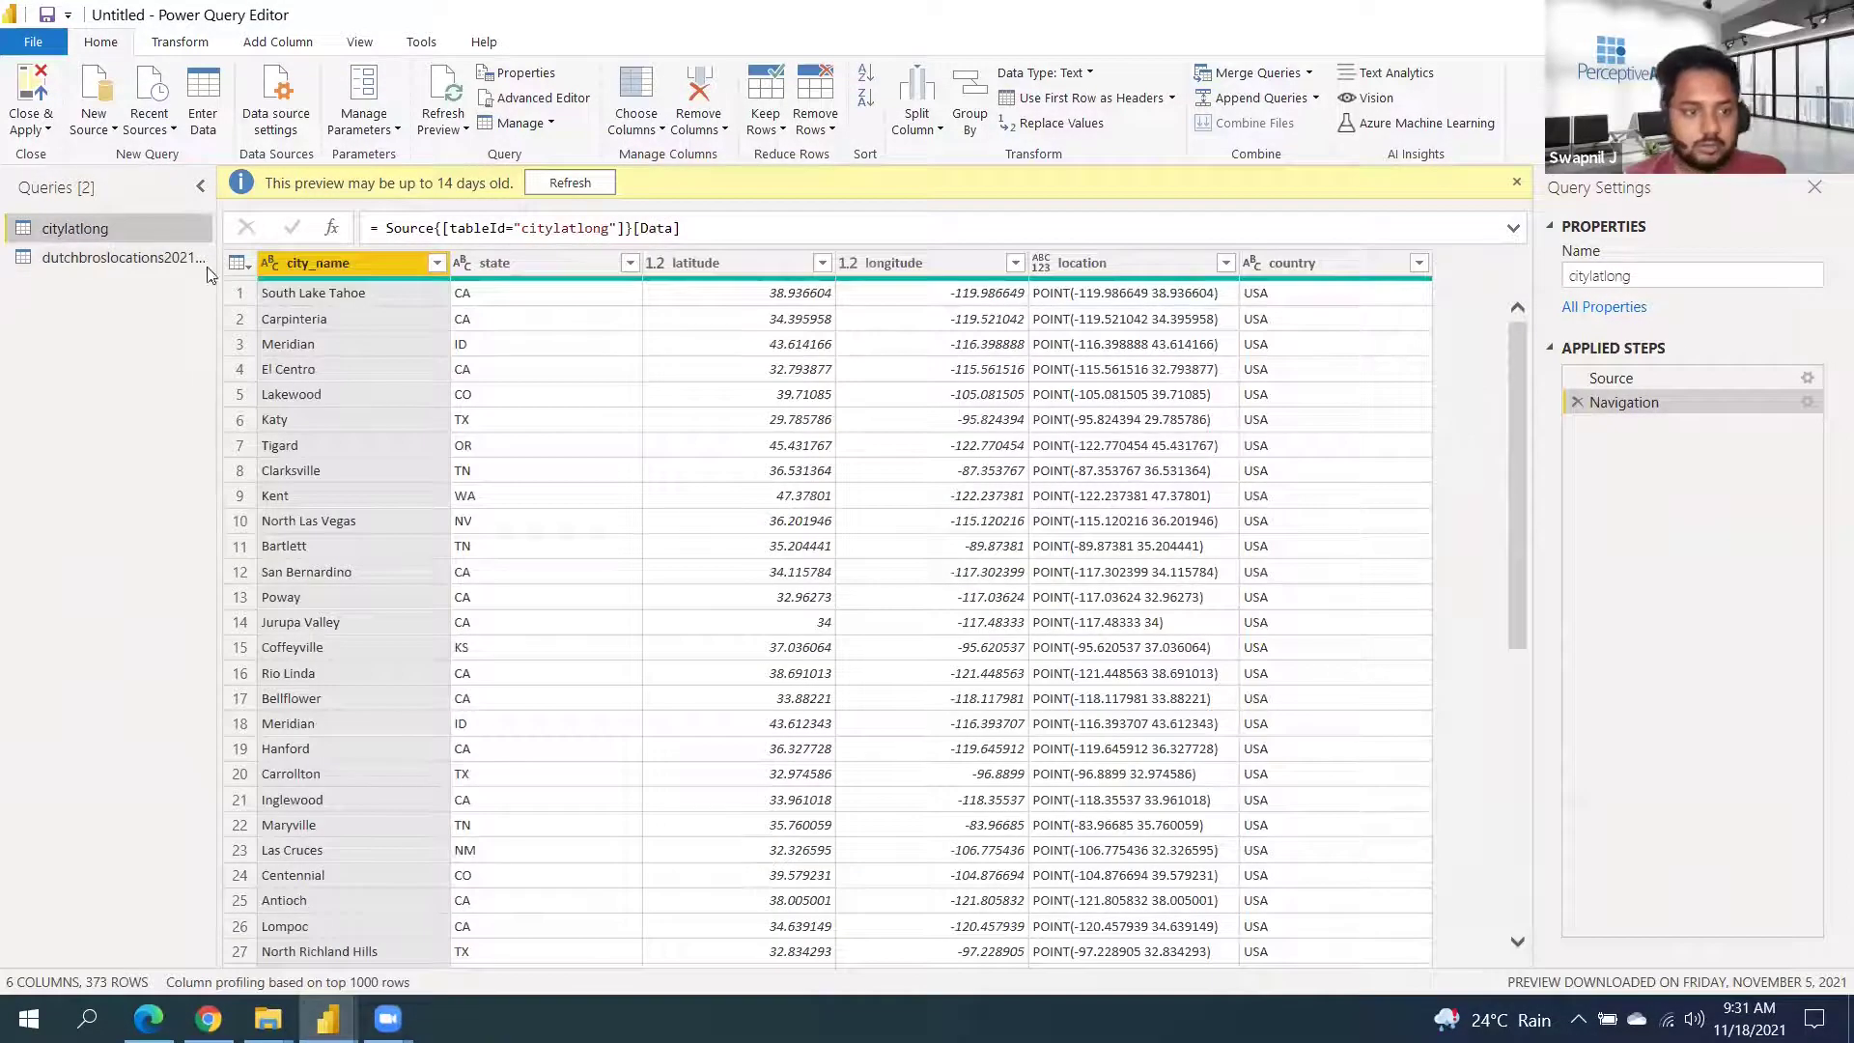
{"action": "left_click", "coordinate": [31, 97]}
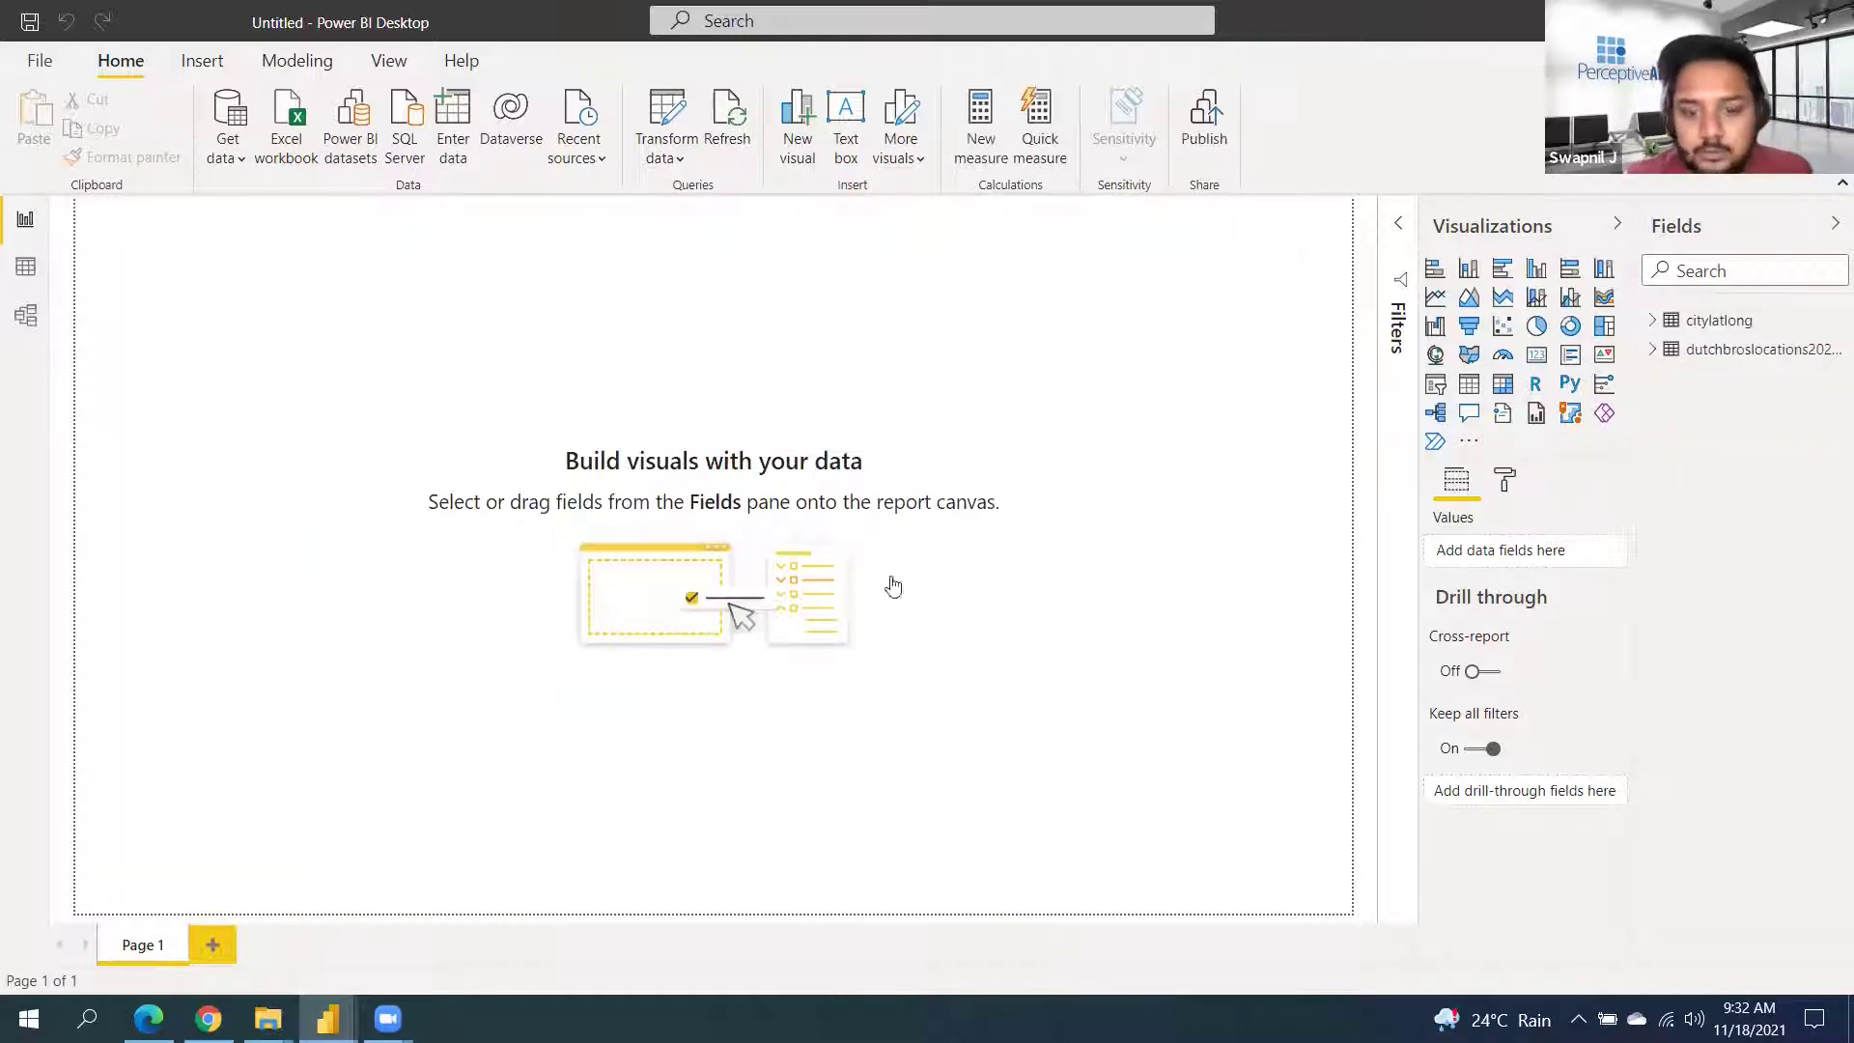
Set the citylatlong table's latitude field to Don't summarize with the data category Latitude
{"action": "left_click", "coordinate": [1652, 321]}
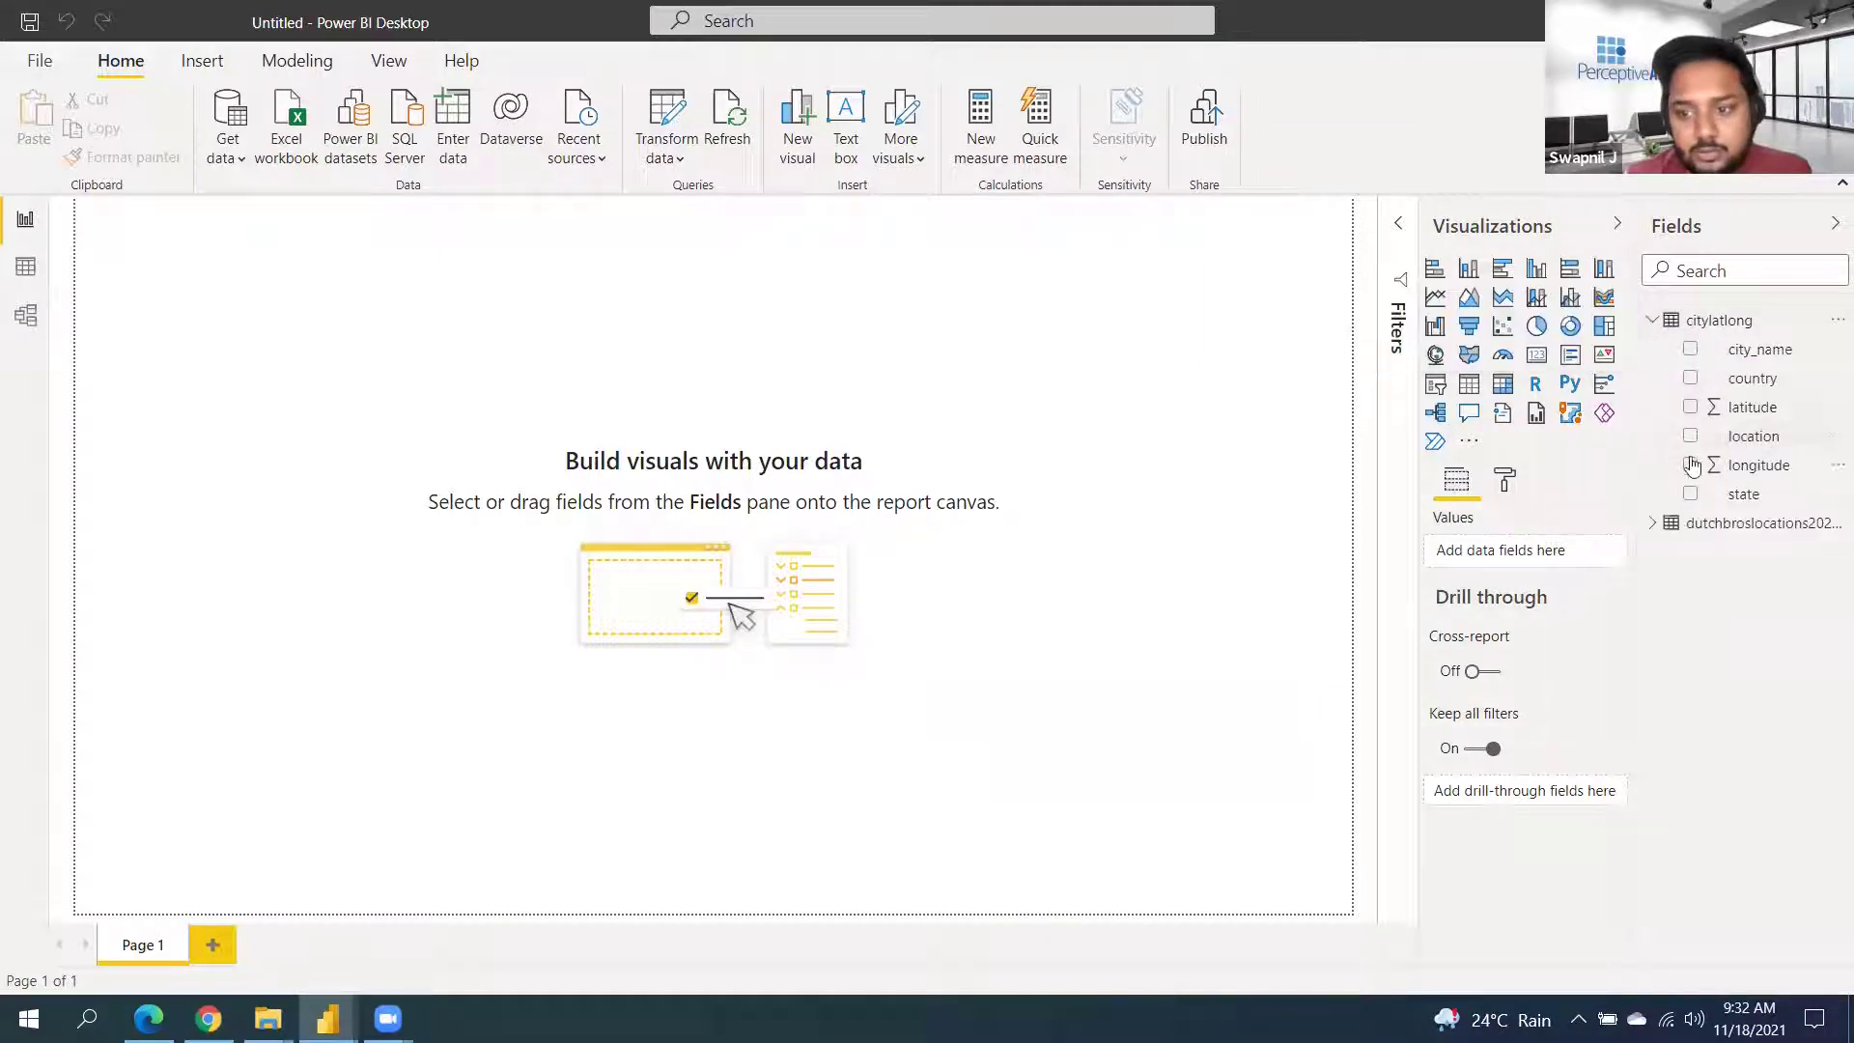
{"action": "left_click", "coordinate": [1652, 524]}
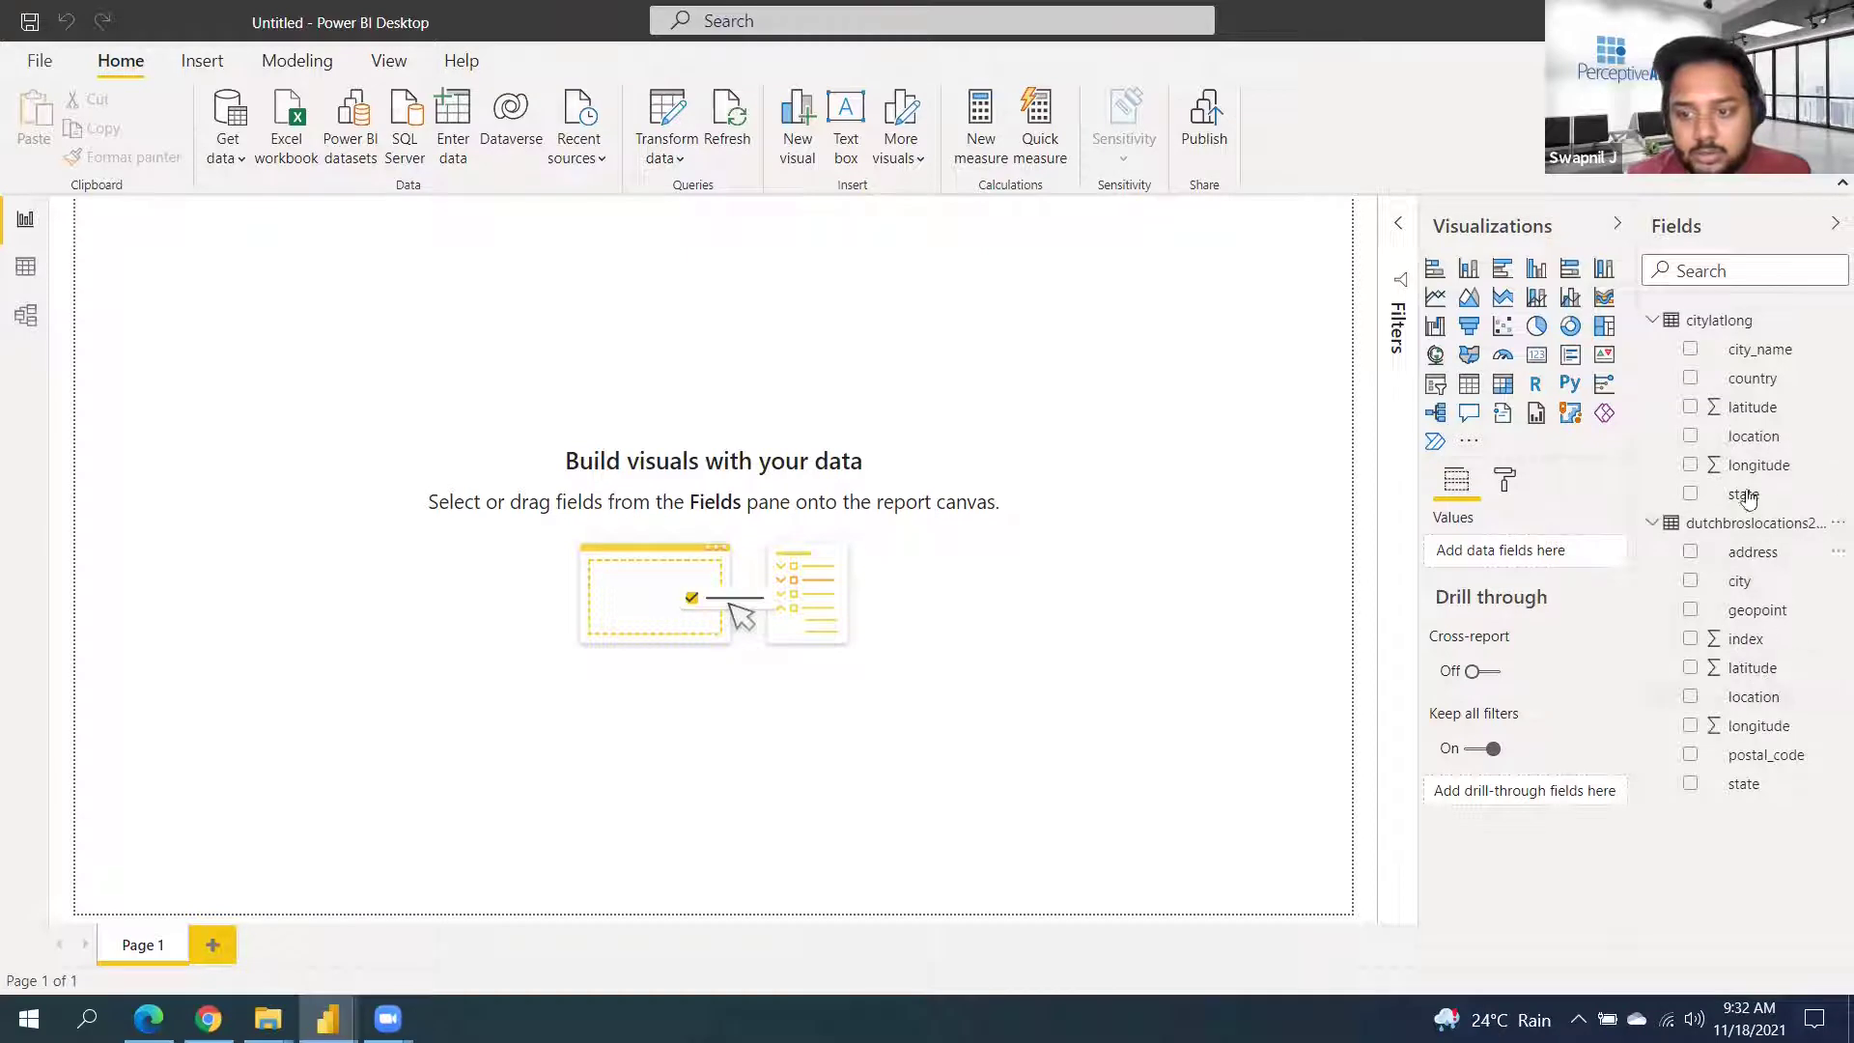
{"action": "left_click", "coordinate": [1741, 418]}
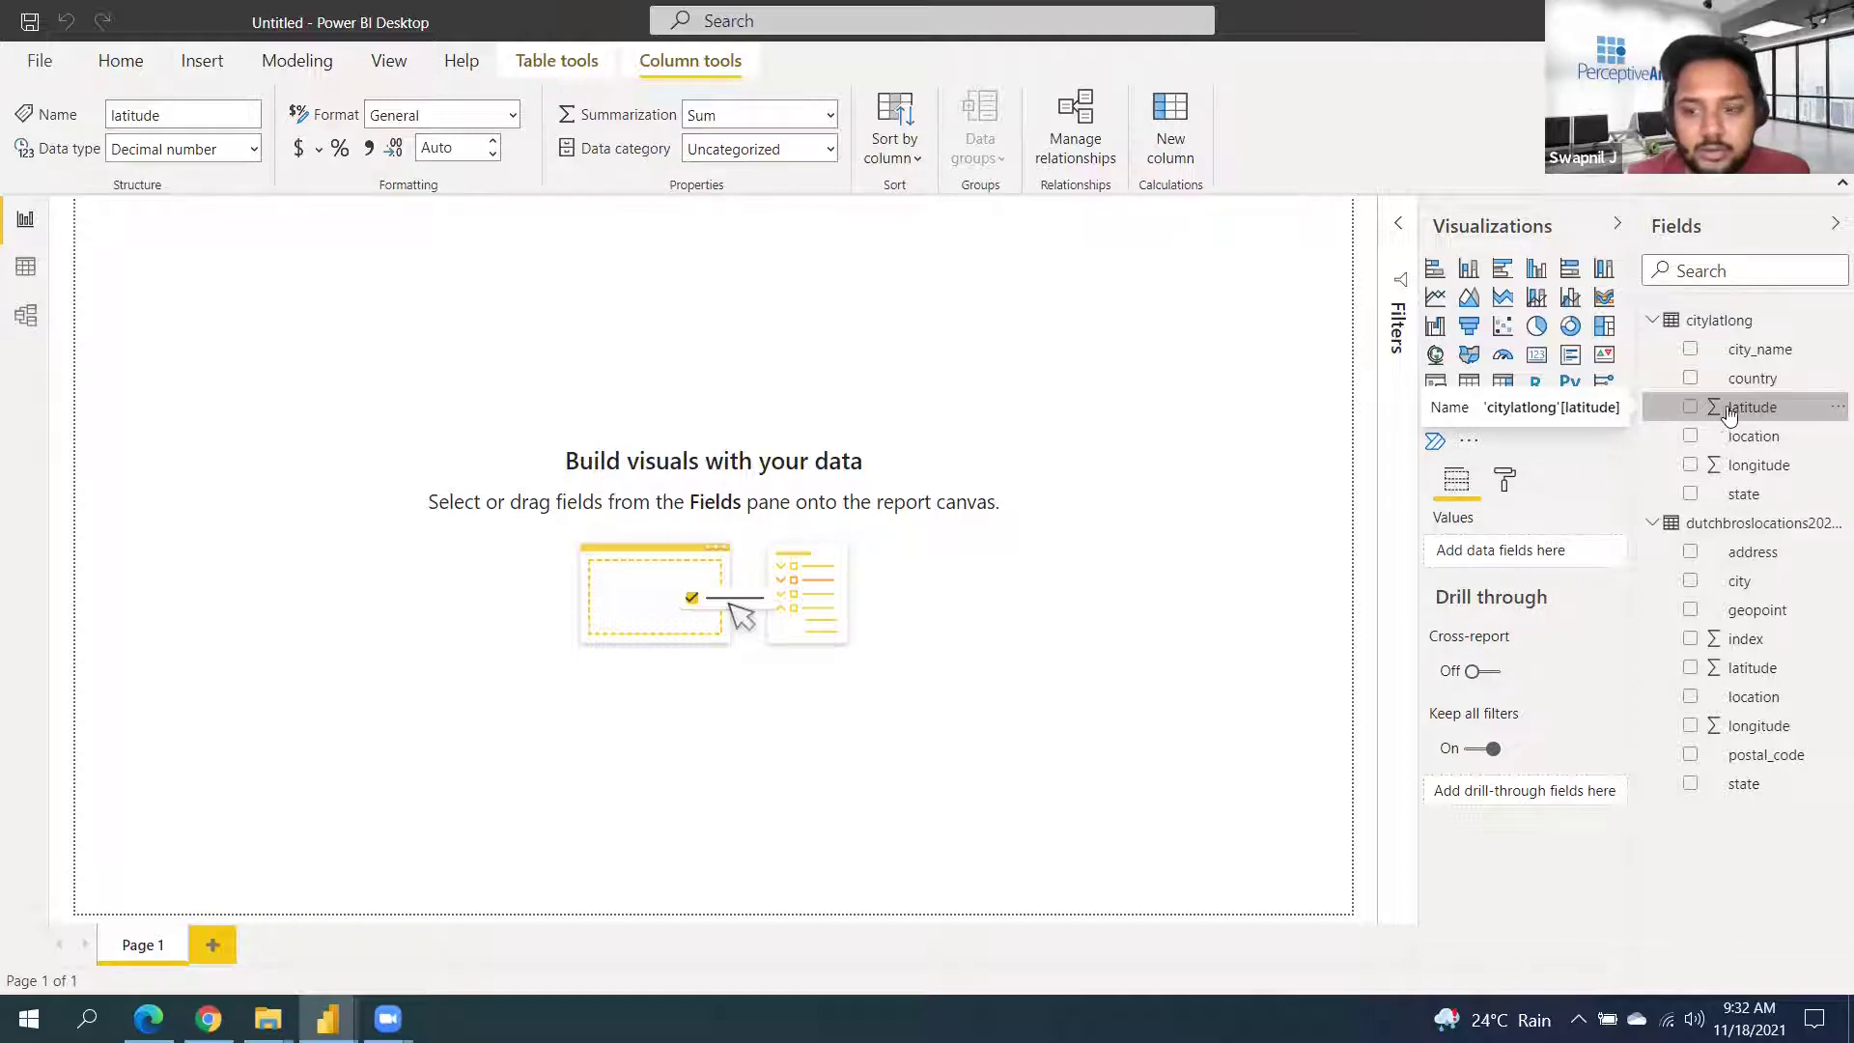
{"action": "left_click", "coordinate": [830, 116]}
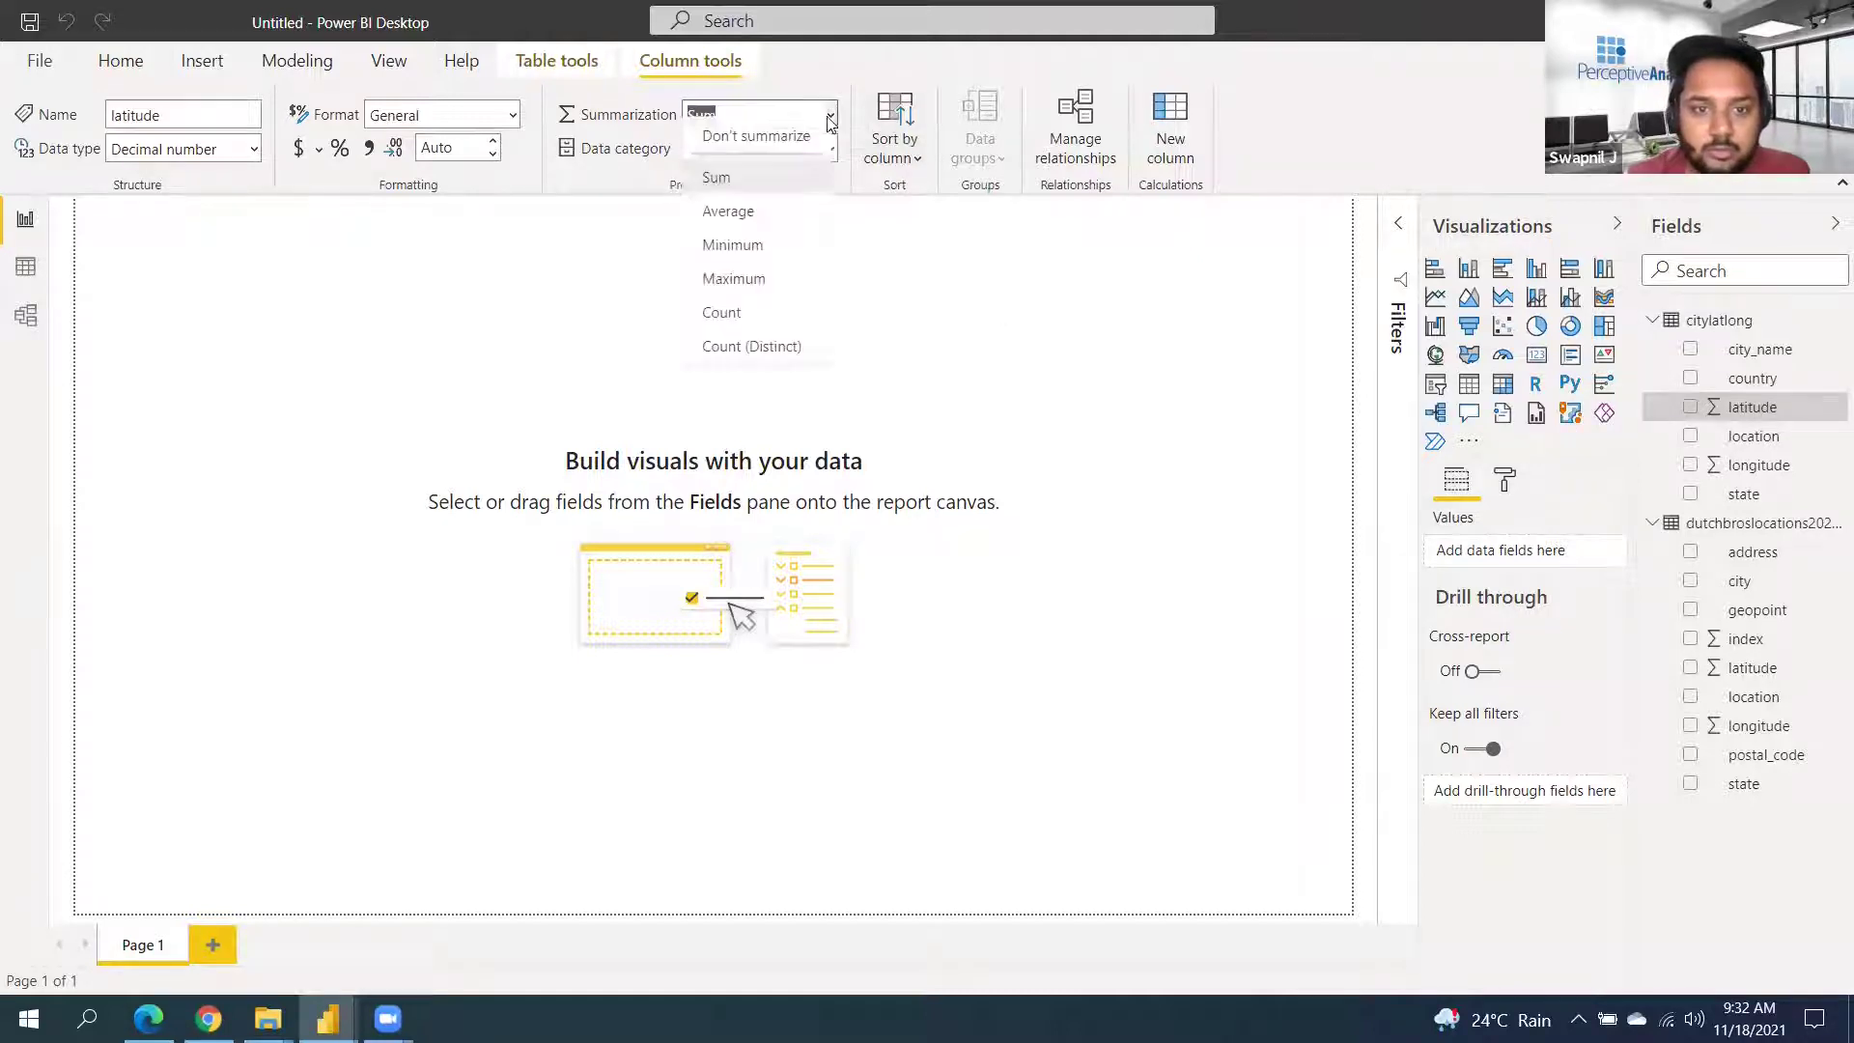
{"action": "left_click", "coordinate": [819, 151]}
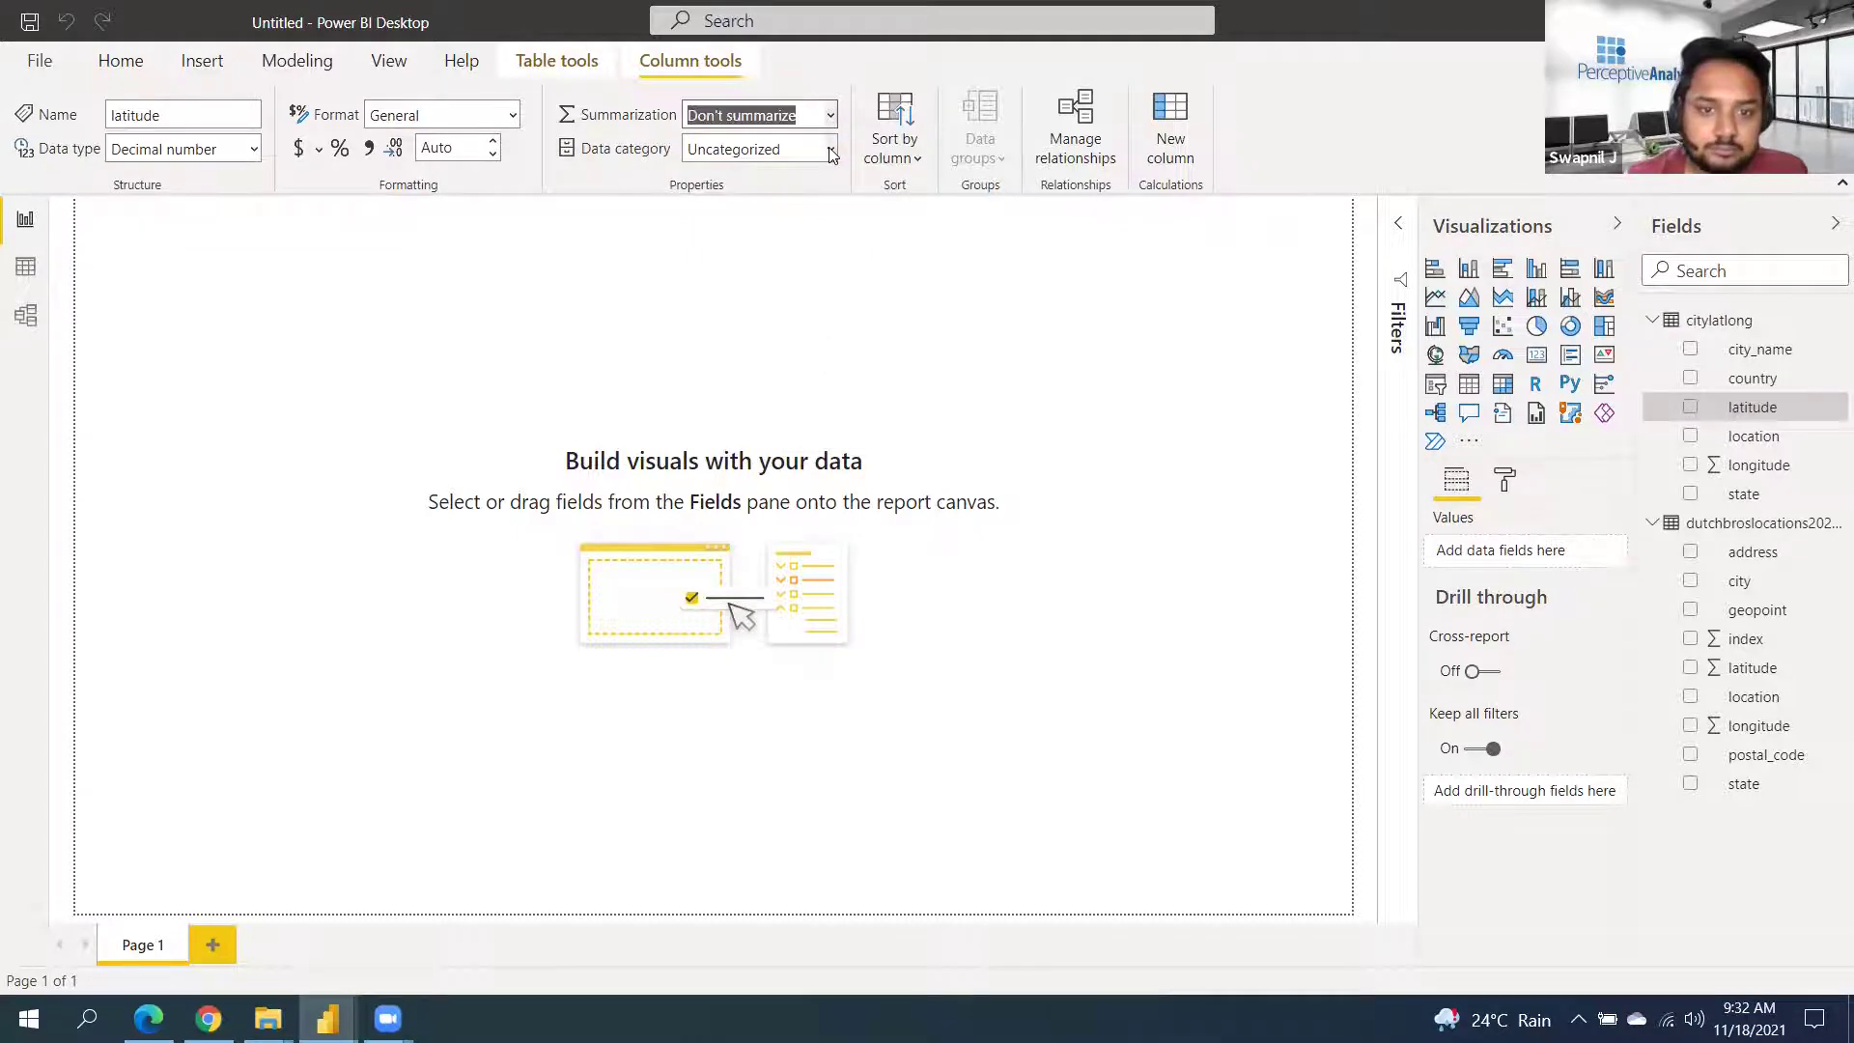
{"action": "left_click", "coordinate": [830, 150]}
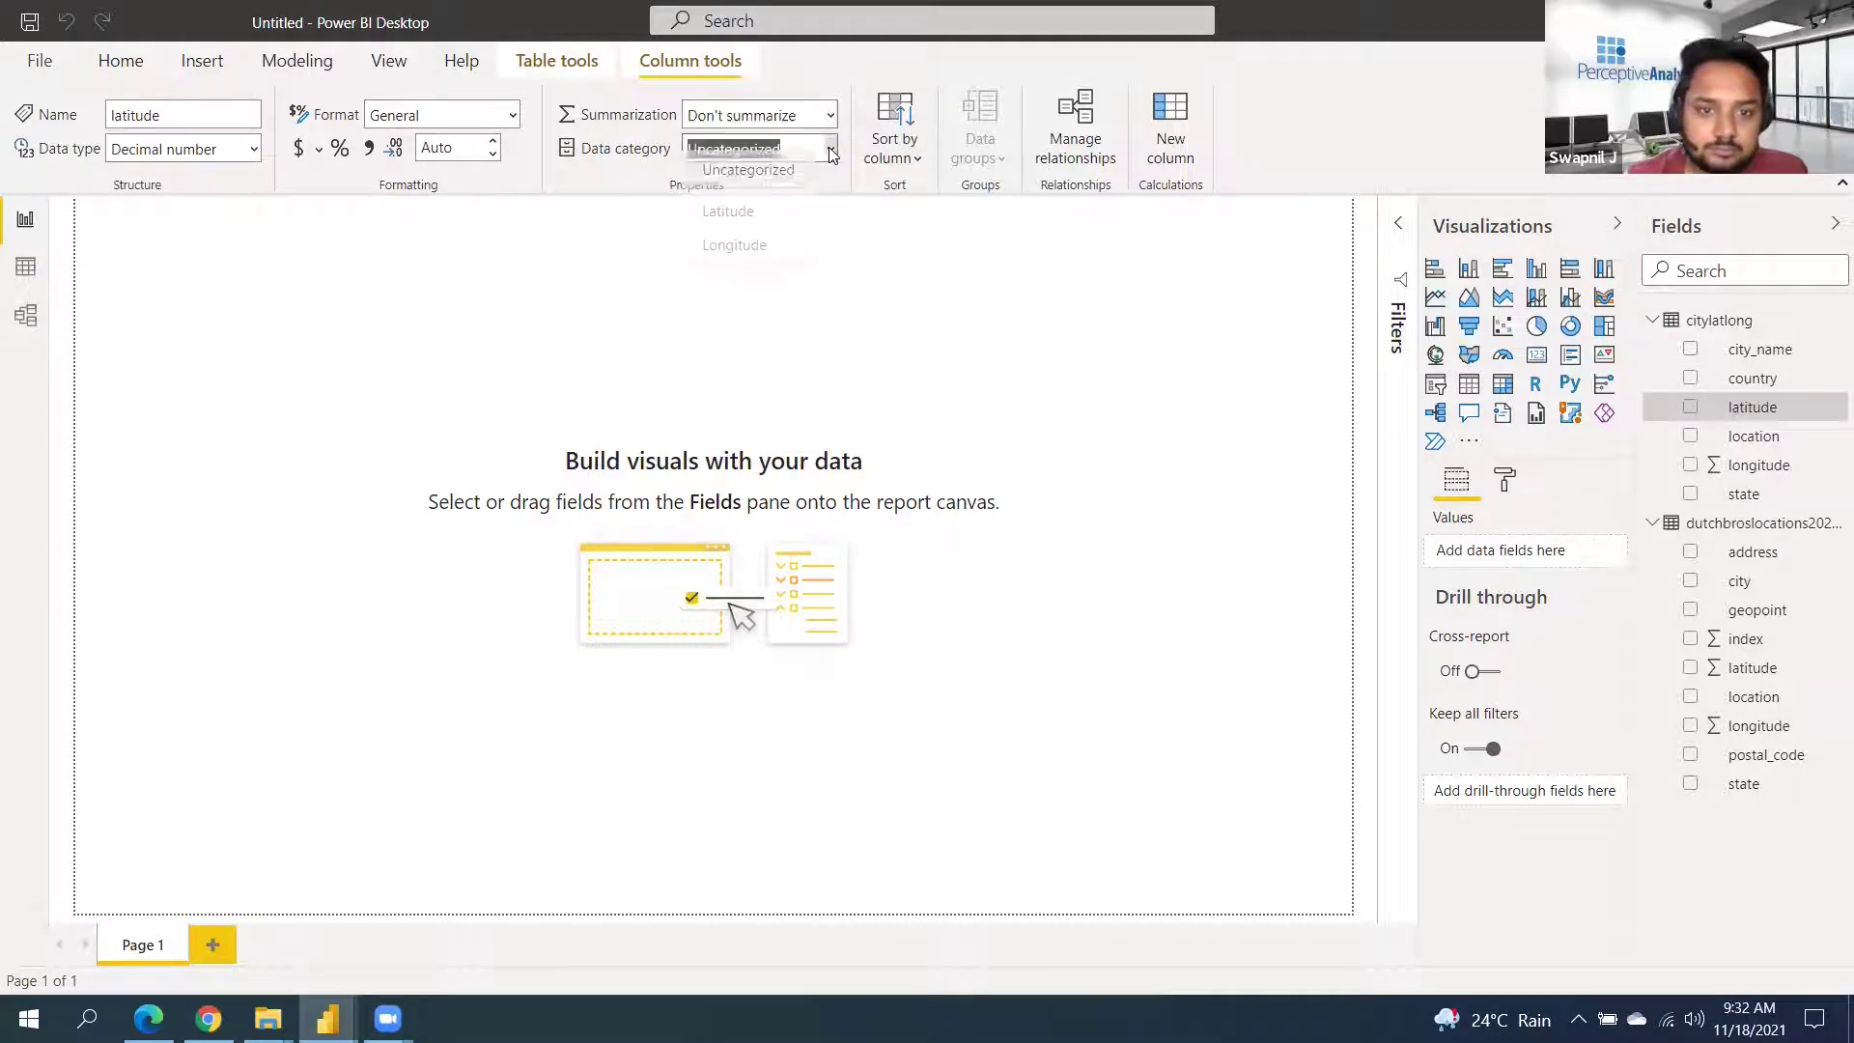
{"action": "left_click", "coordinate": [778, 232]}
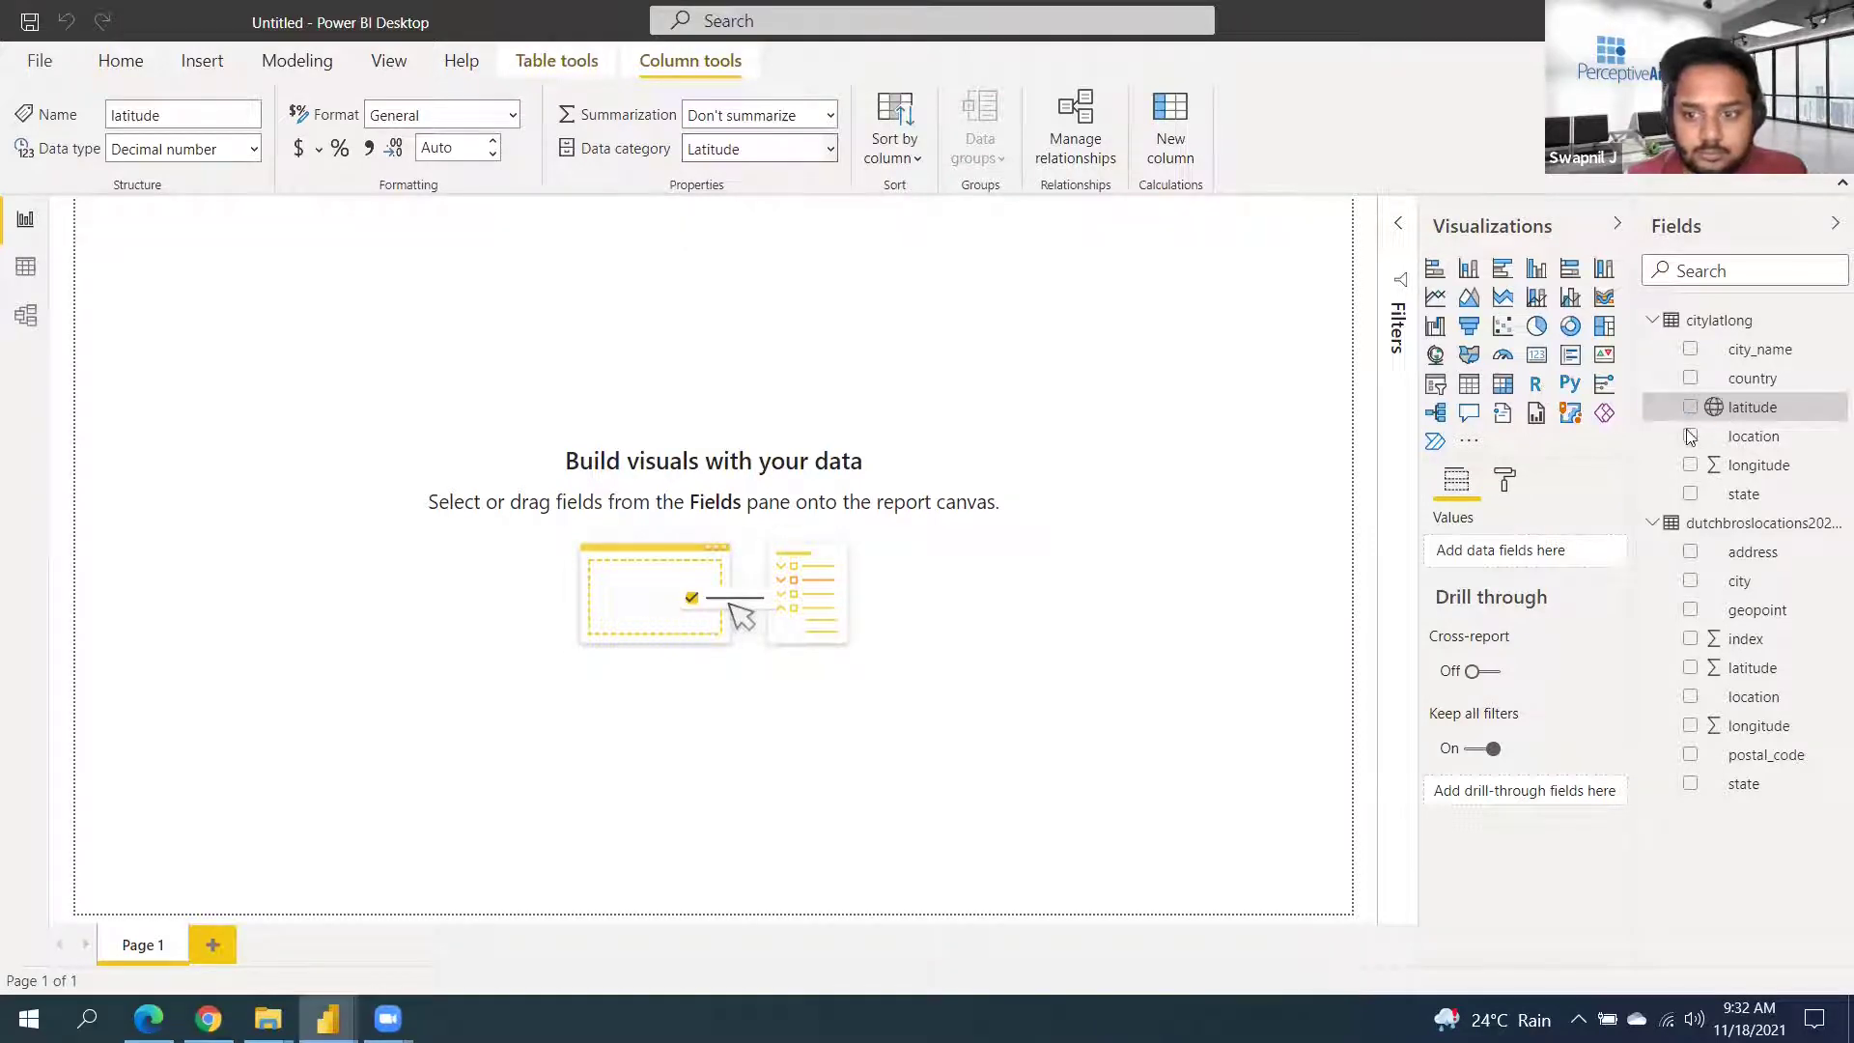
Set the citylatlong table's longitude field to Don't summarize with the data category Longitude
{"action": "left_click", "coordinate": [1743, 467]}
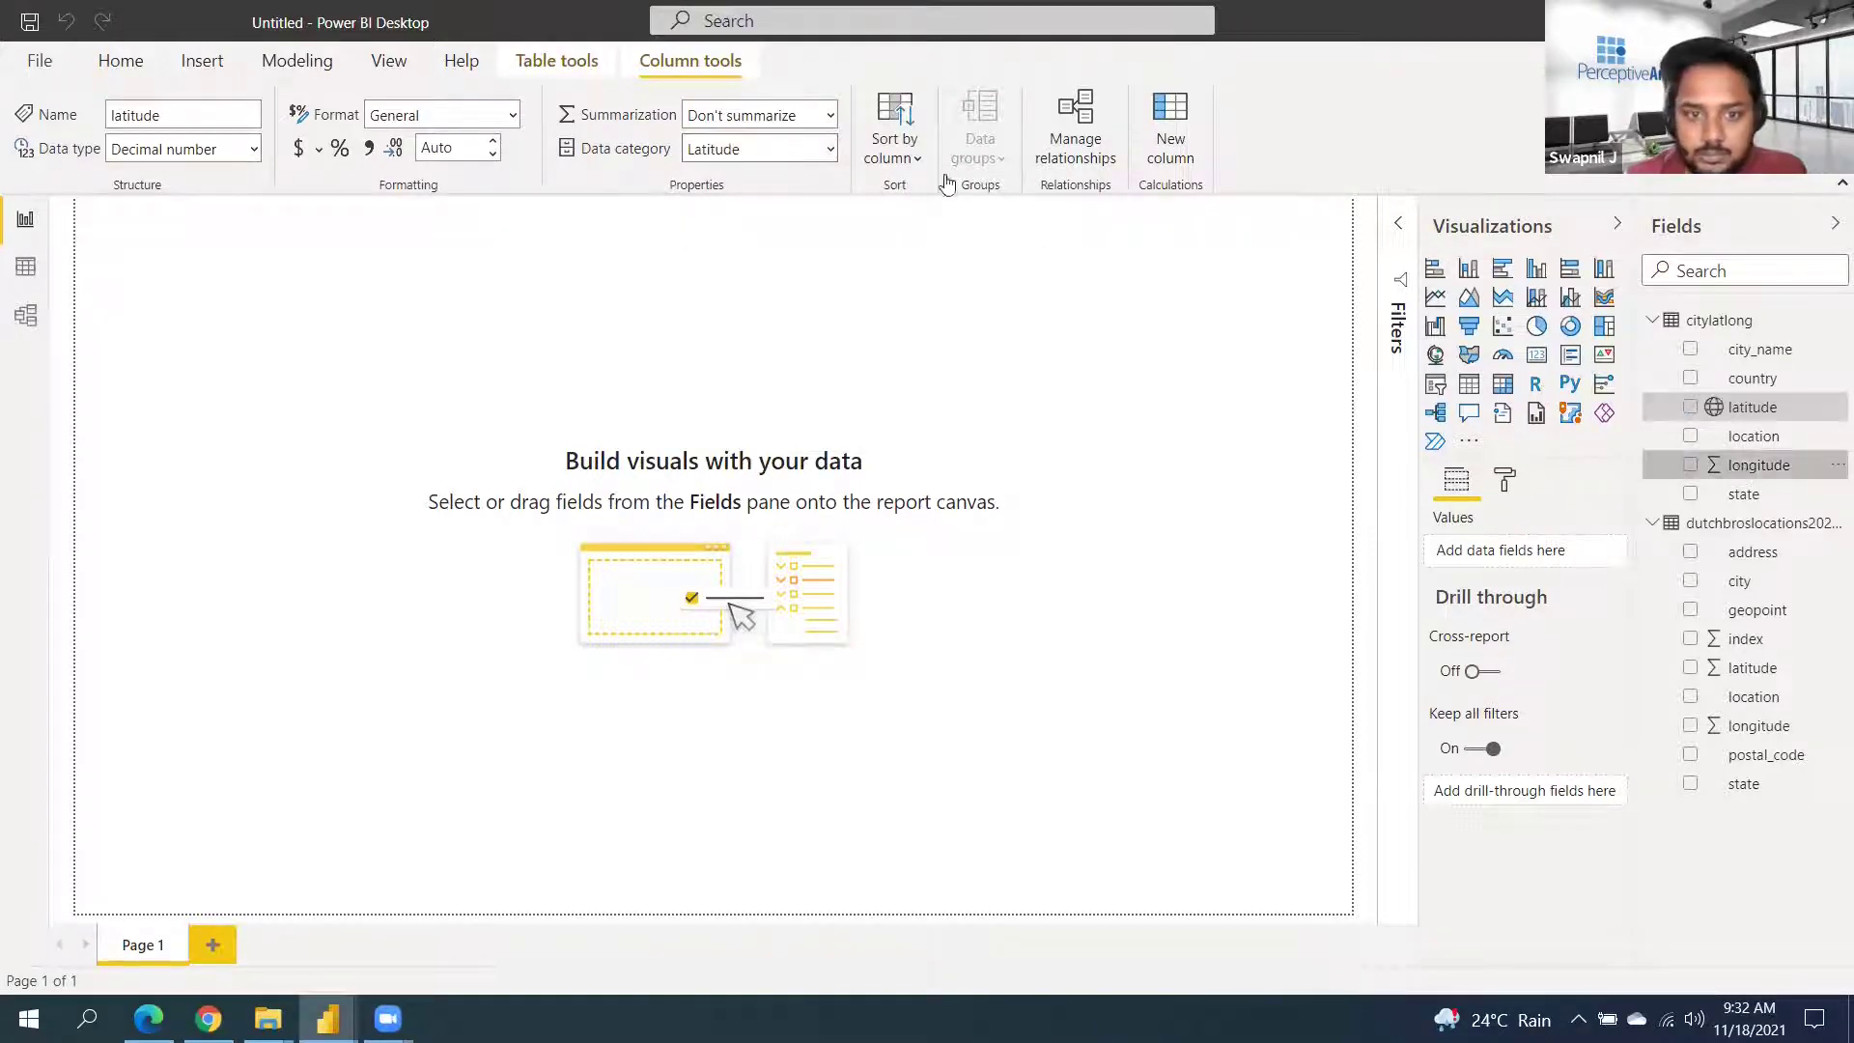
{"action": "left_click", "coordinate": [830, 116]}
{"action": "key", "text": "Escape"}
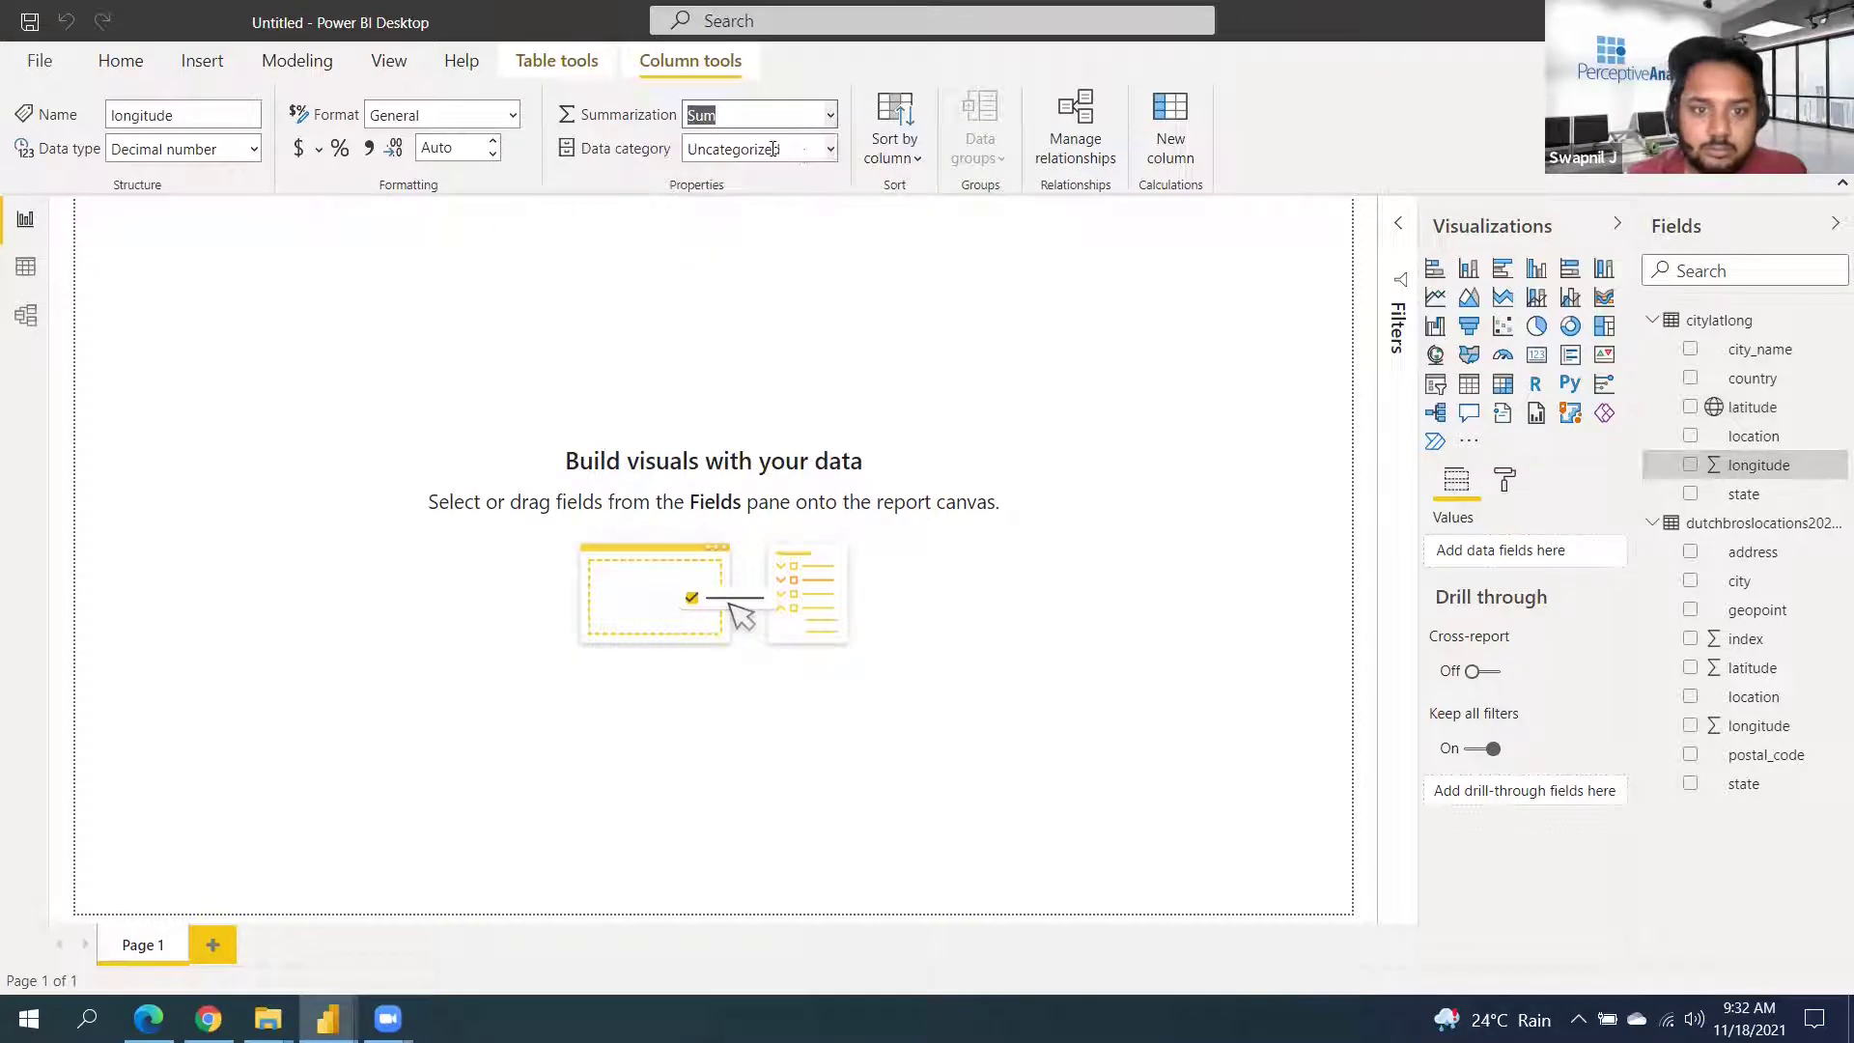
{"action": "left_click", "coordinate": [830, 150]}
{"action": "left_click", "coordinate": [768, 257]}
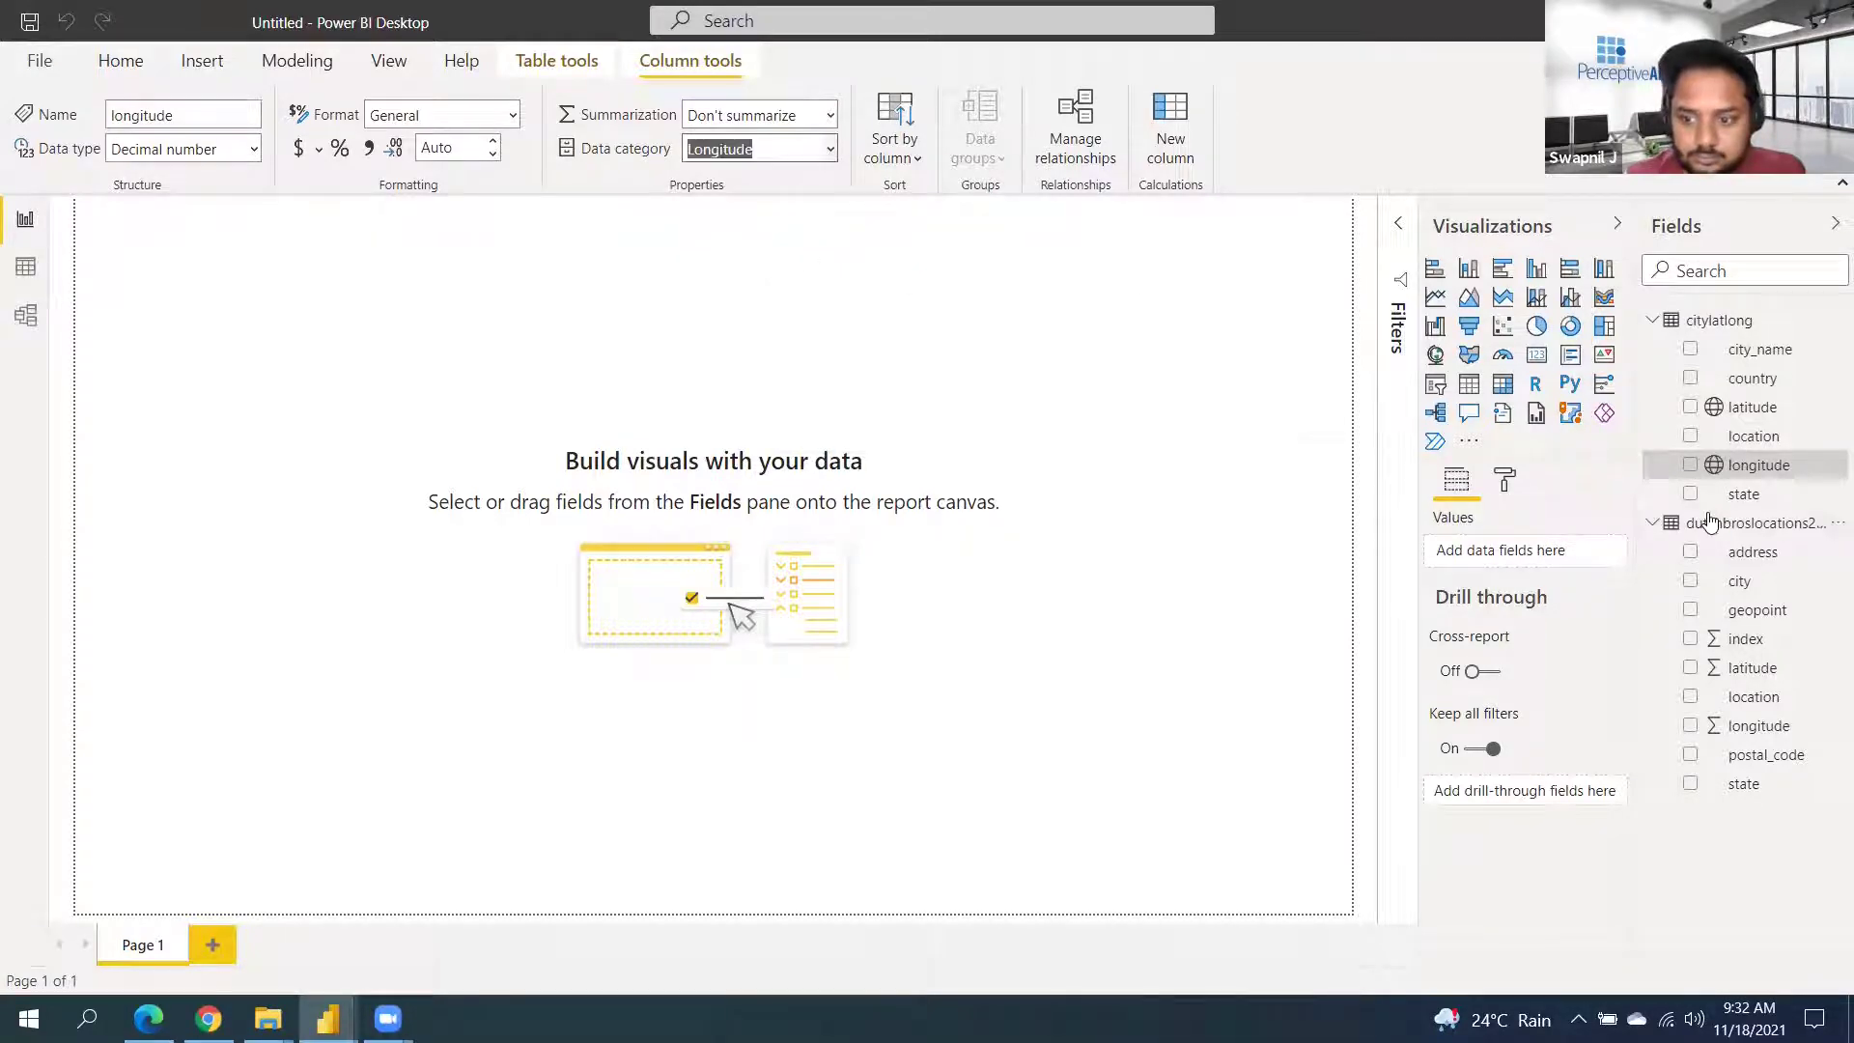
Set the dutchbroslocations20211025 table's latitude field to Don't summarize with the data category Latitude
{"action": "left_click", "coordinate": [1758, 670]}
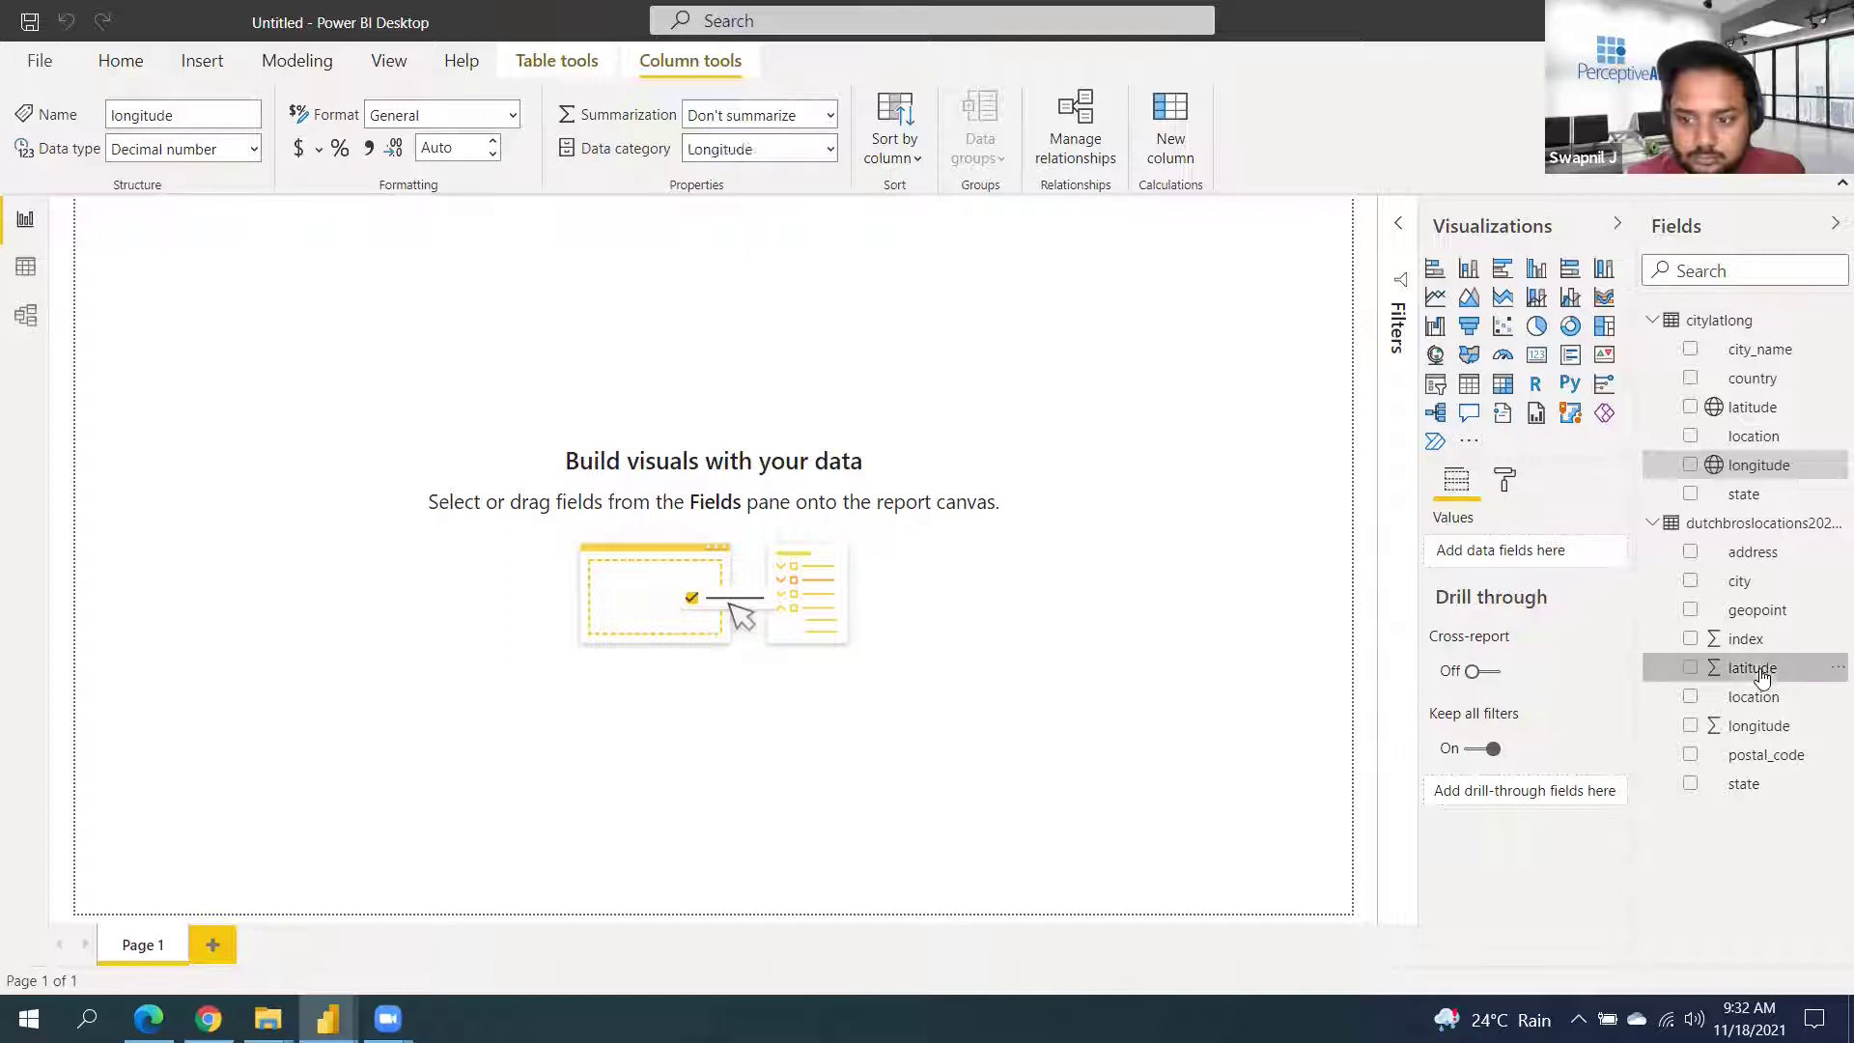
{"action": "left_click", "coordinate": [831, 115]}
{"action": "key", "text": "Escape"}
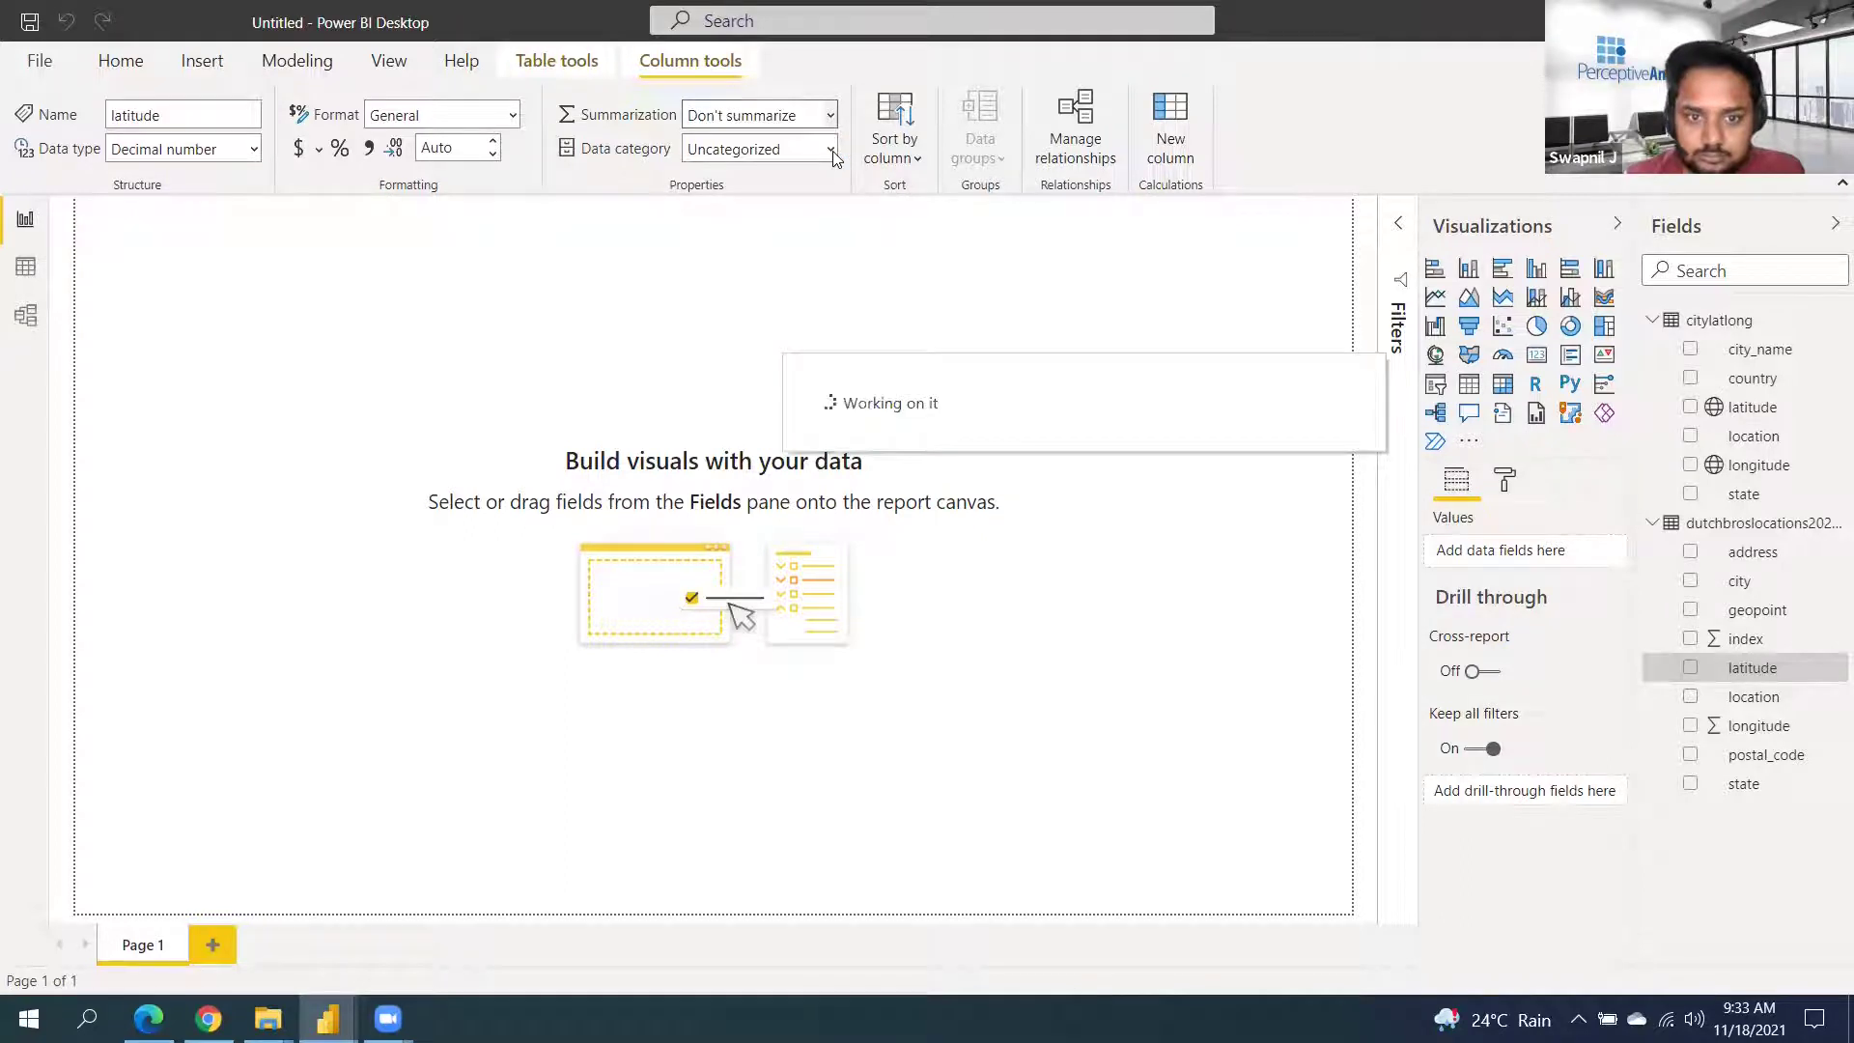
{"action": "left_click", "coordinate": [830, 149]}
{"action": "left_click", "coordinate": [790, 234]}
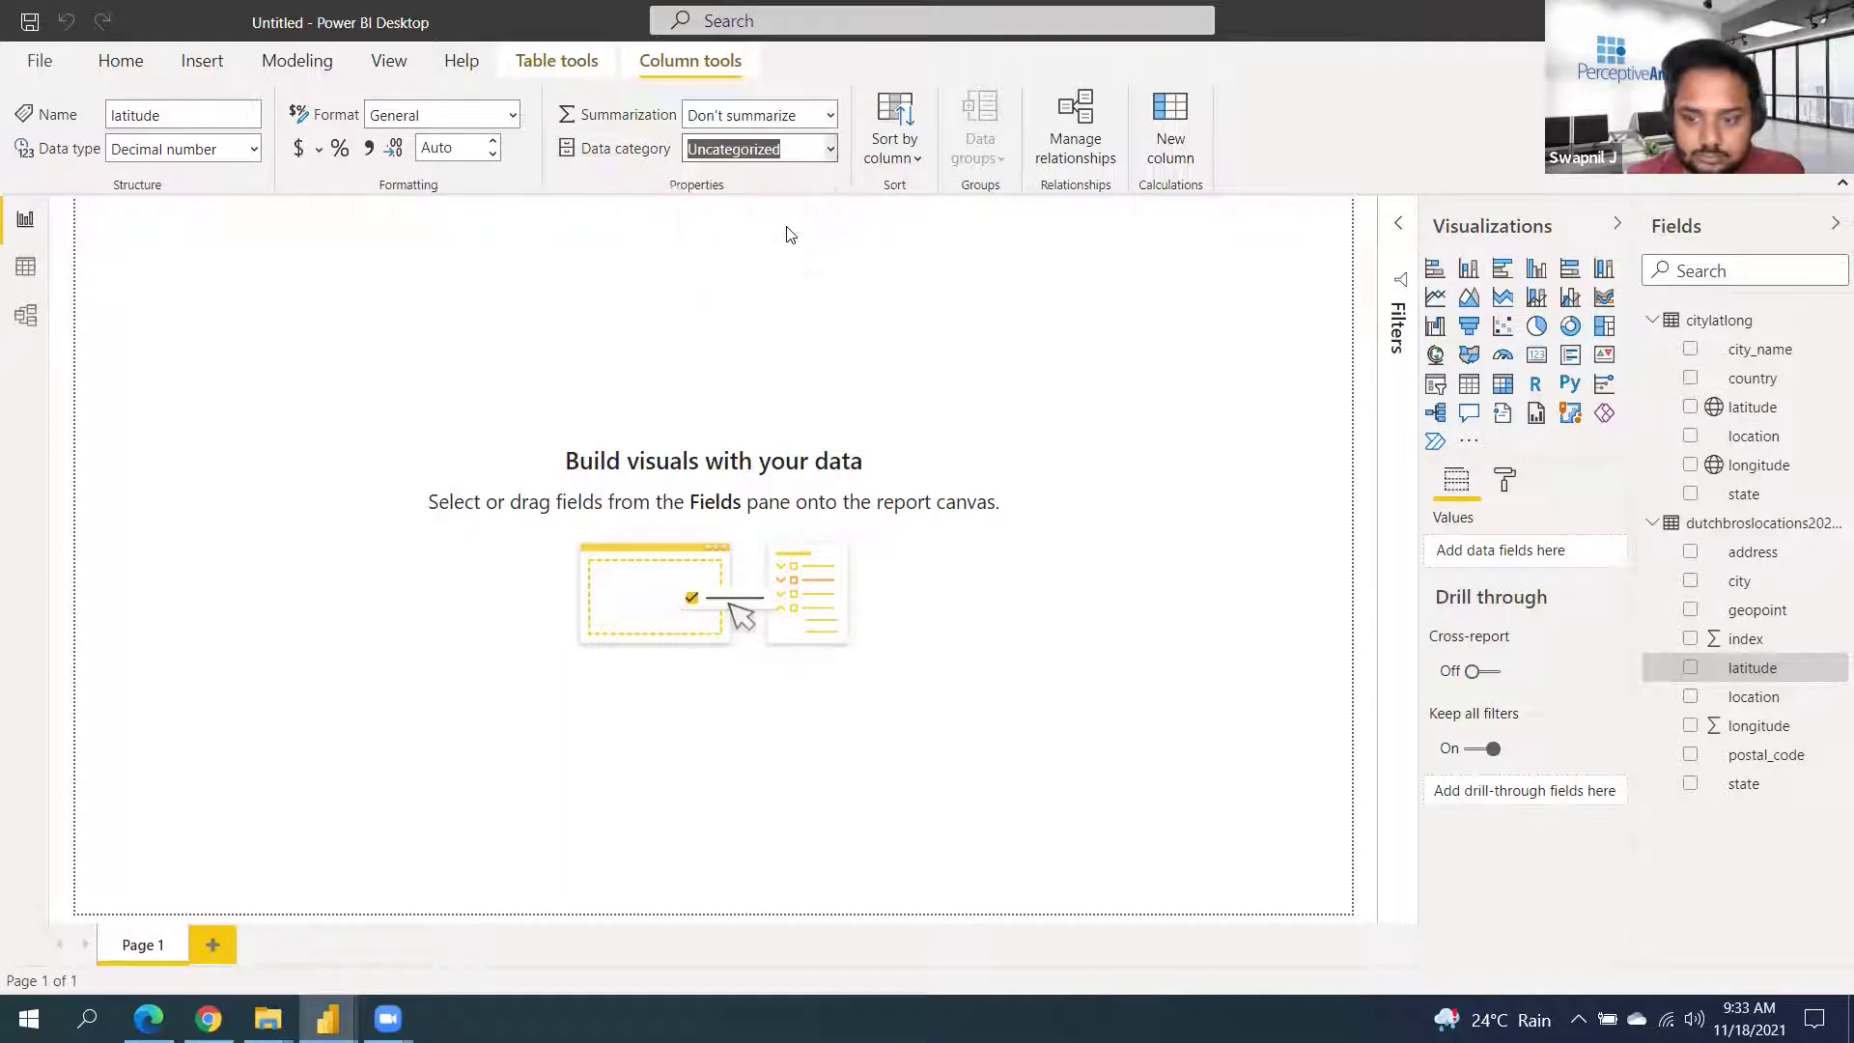
Set the dutchbroslocations20211025 table's longitude field to Don't summarize with the data category Longitude
{"action": "left_click", "coordinate": [1760, 727]}
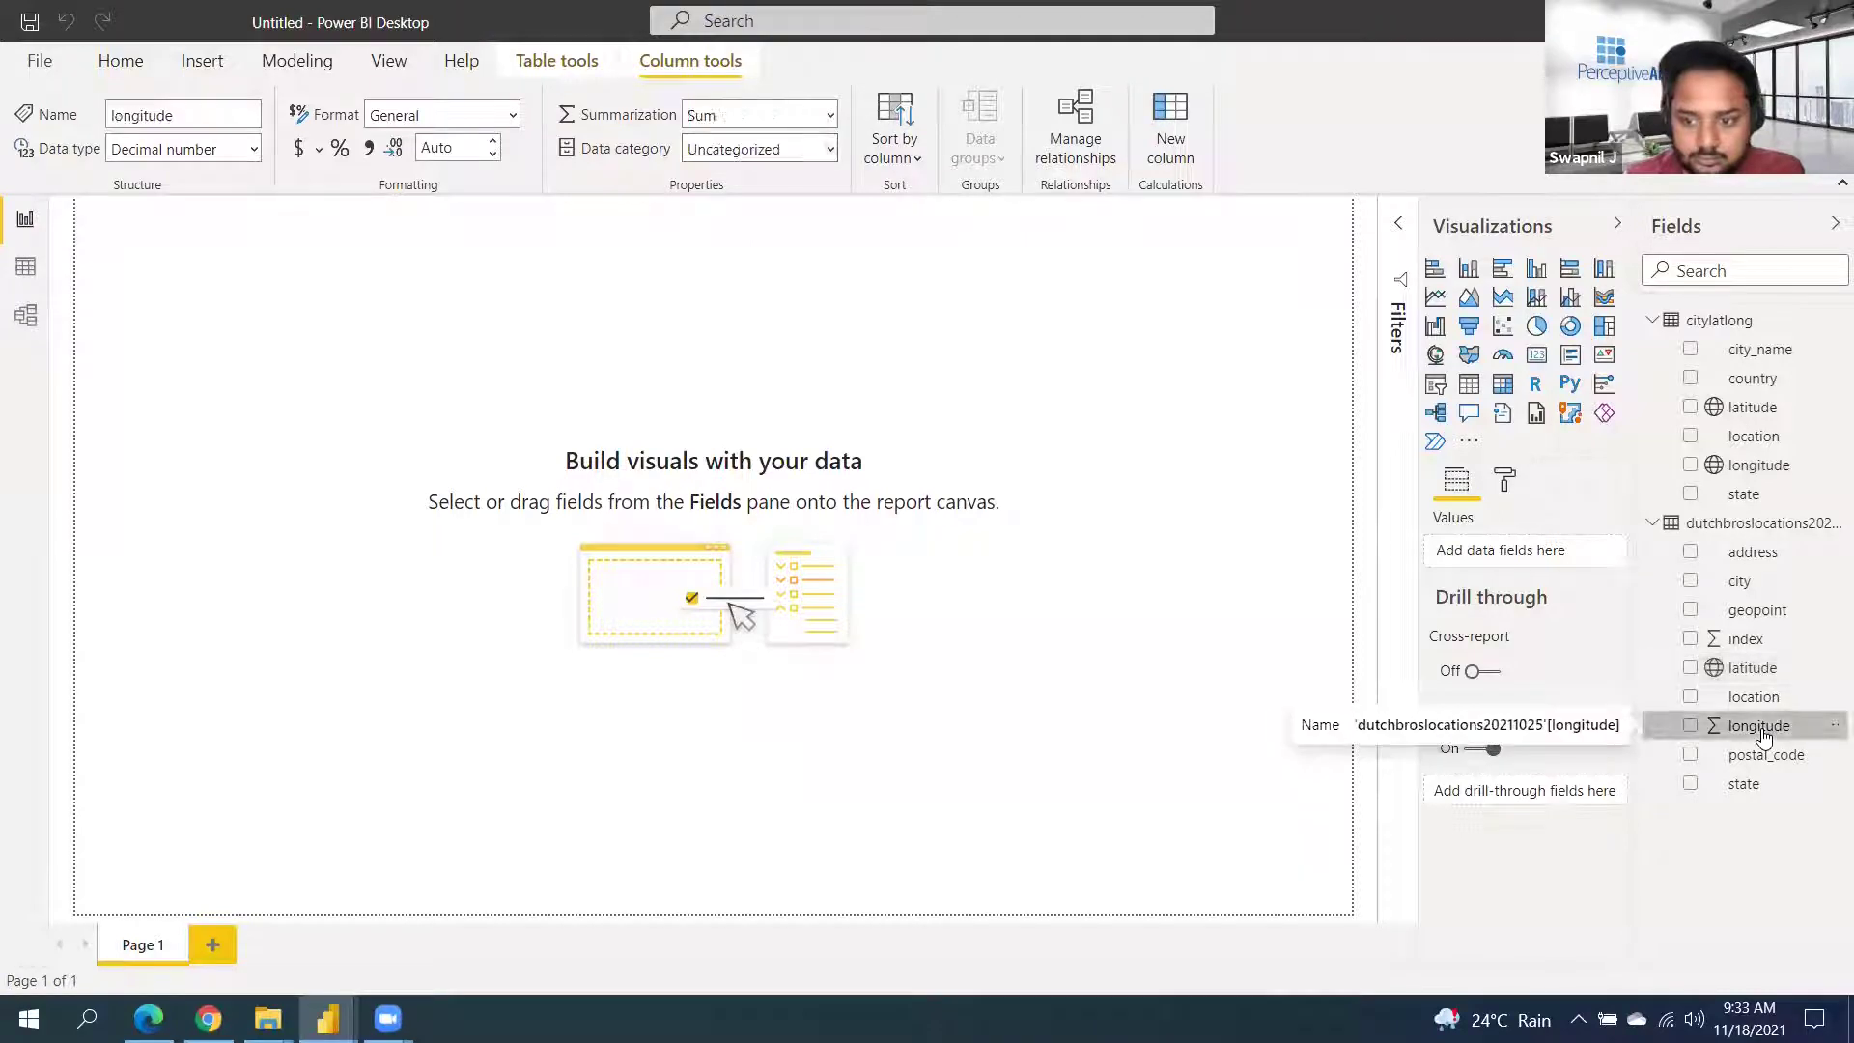
{"action": "left_click", "coordinate": [830, 116]}
{"action": "left_click", "coordinate": [826, 147]}
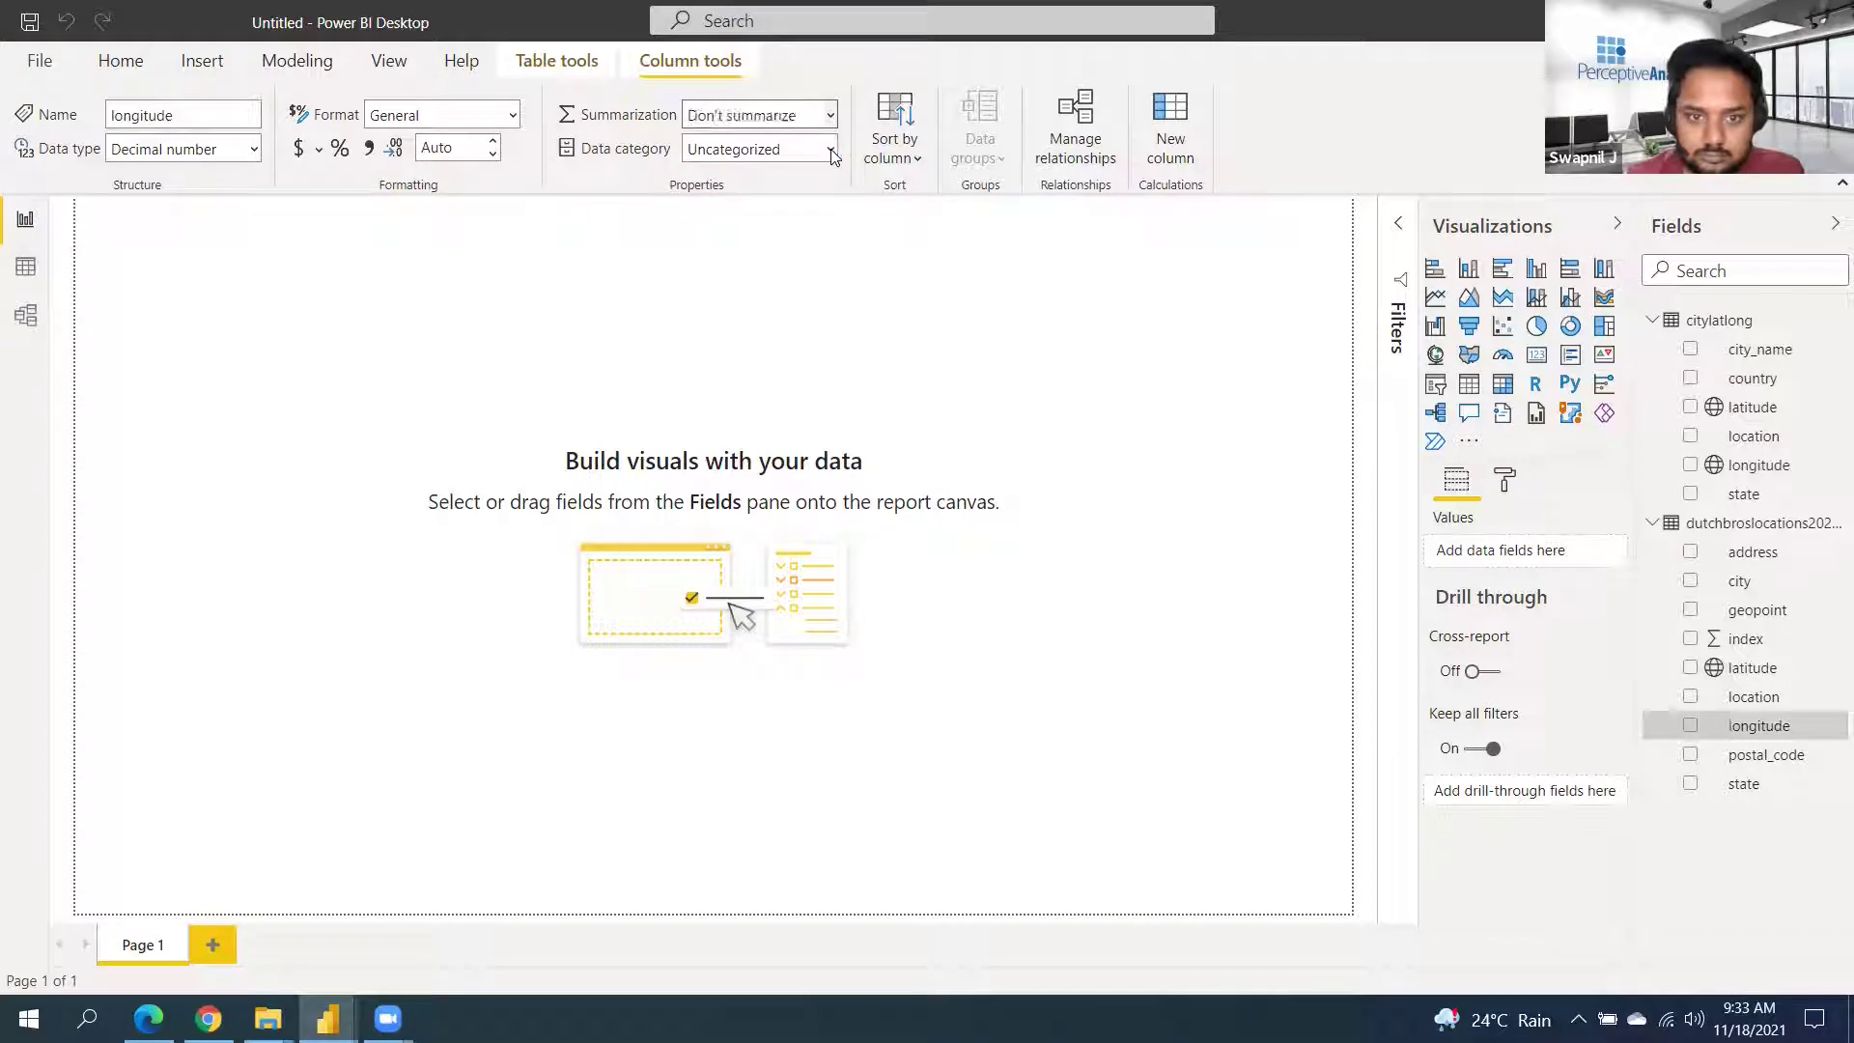
{"action": "left_click", "coordinate": [828, 150]}
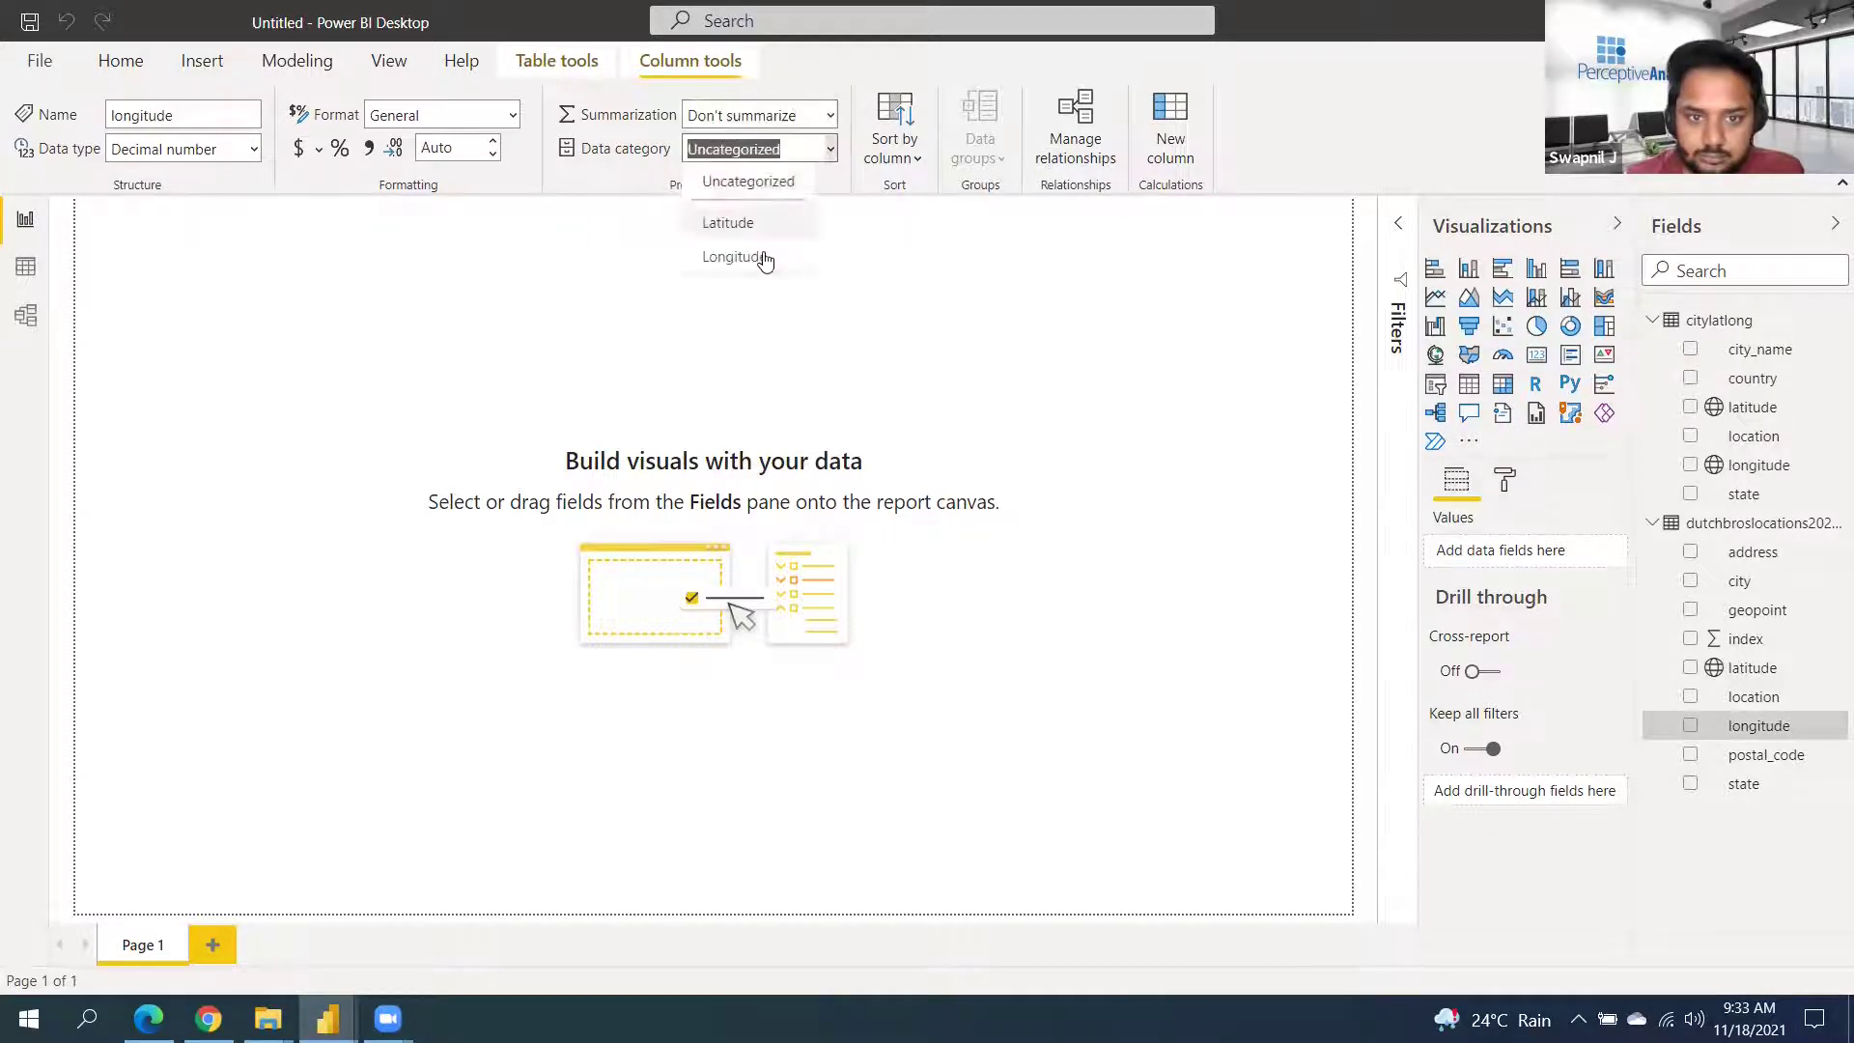
{"action": "left_click", "coordinate": [763, 253]}
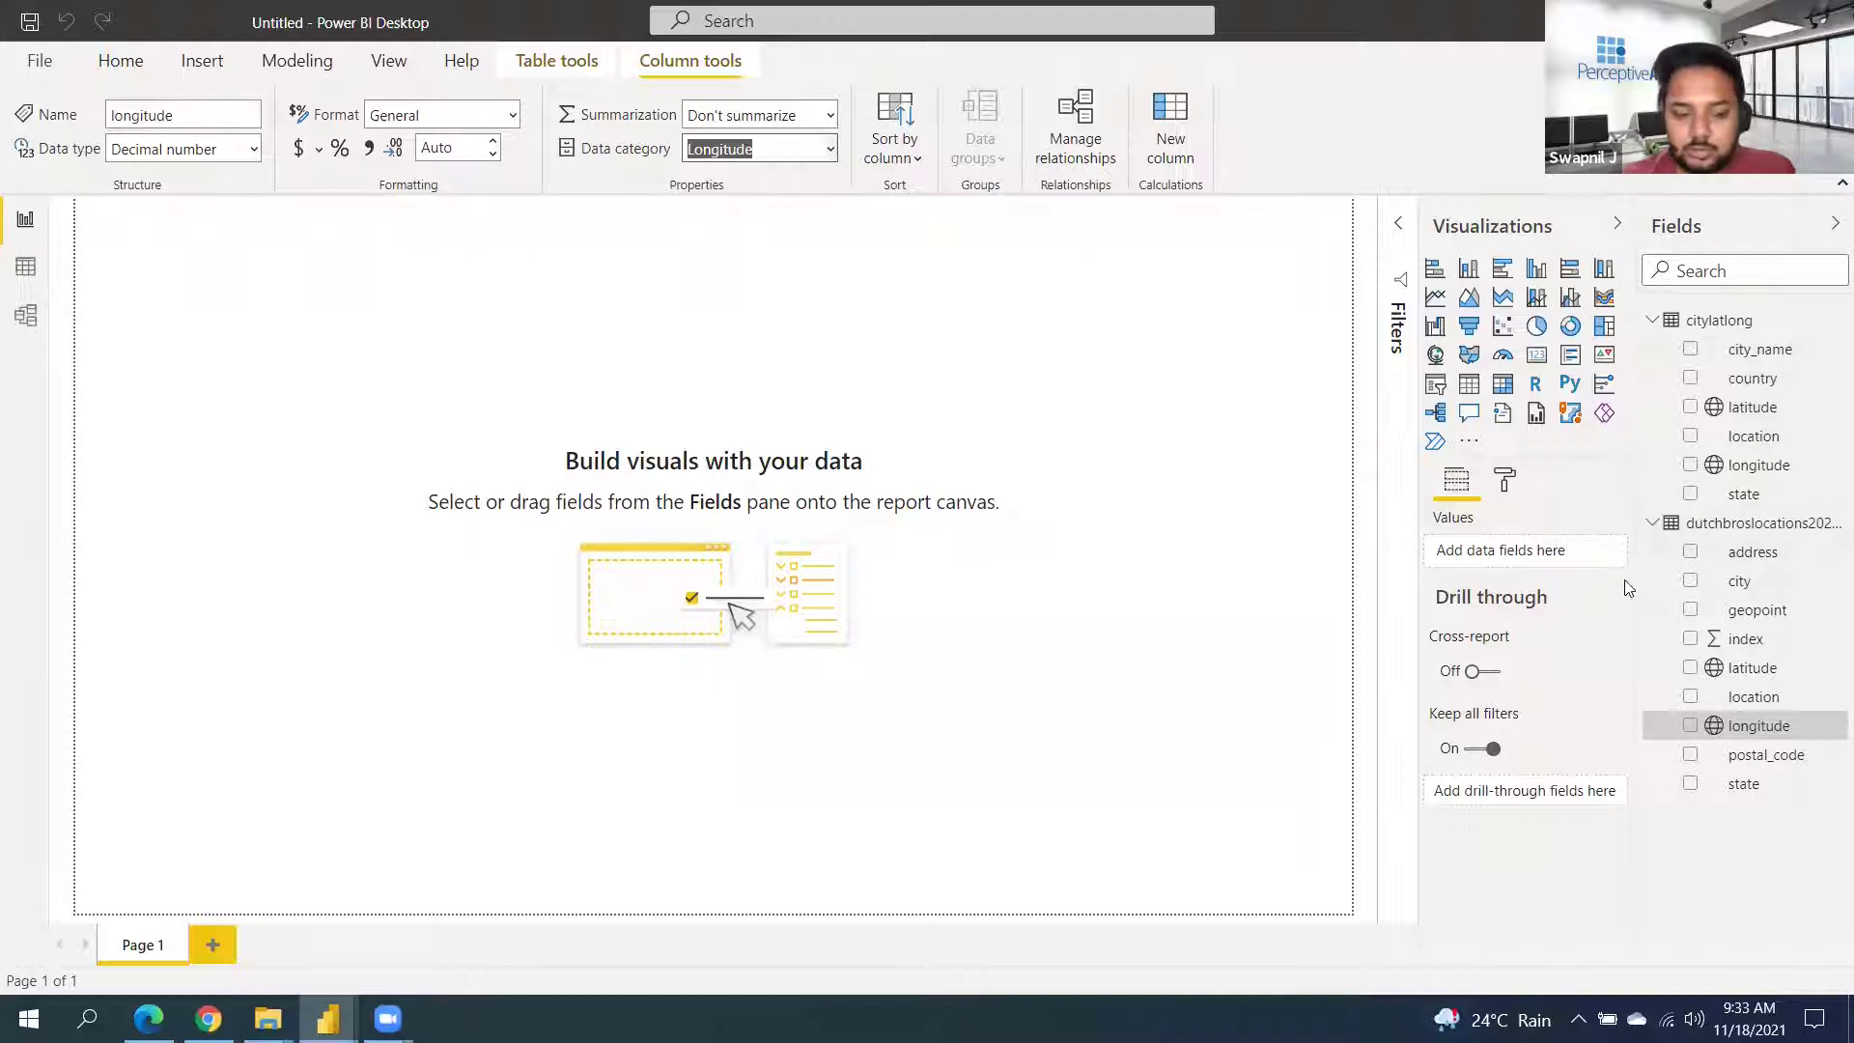
Switch to the kkss report and copy the full formula of the Distance (KM) measure in the dutchbroslocations20211025 table
{"action": "mouse_move", "coordinate": [327, 1016]}
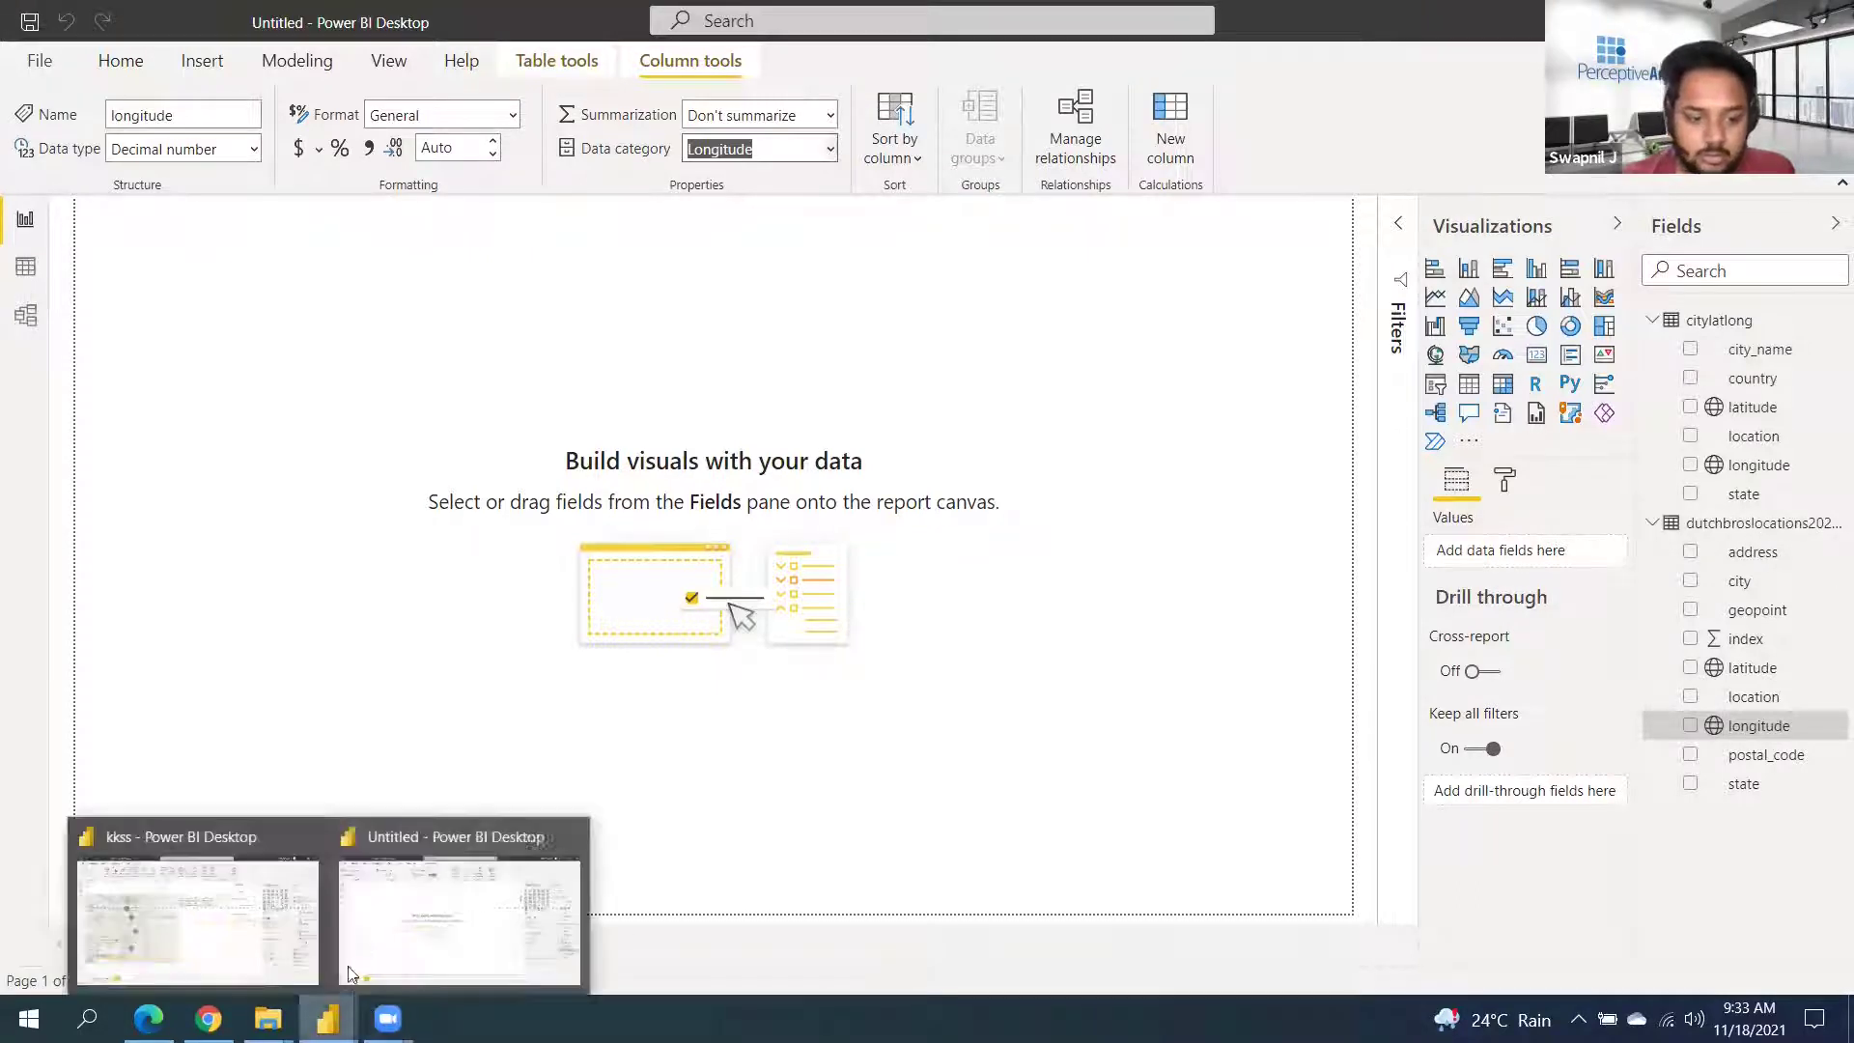
{"action": "left_click", "coordinate": [242, 913]}
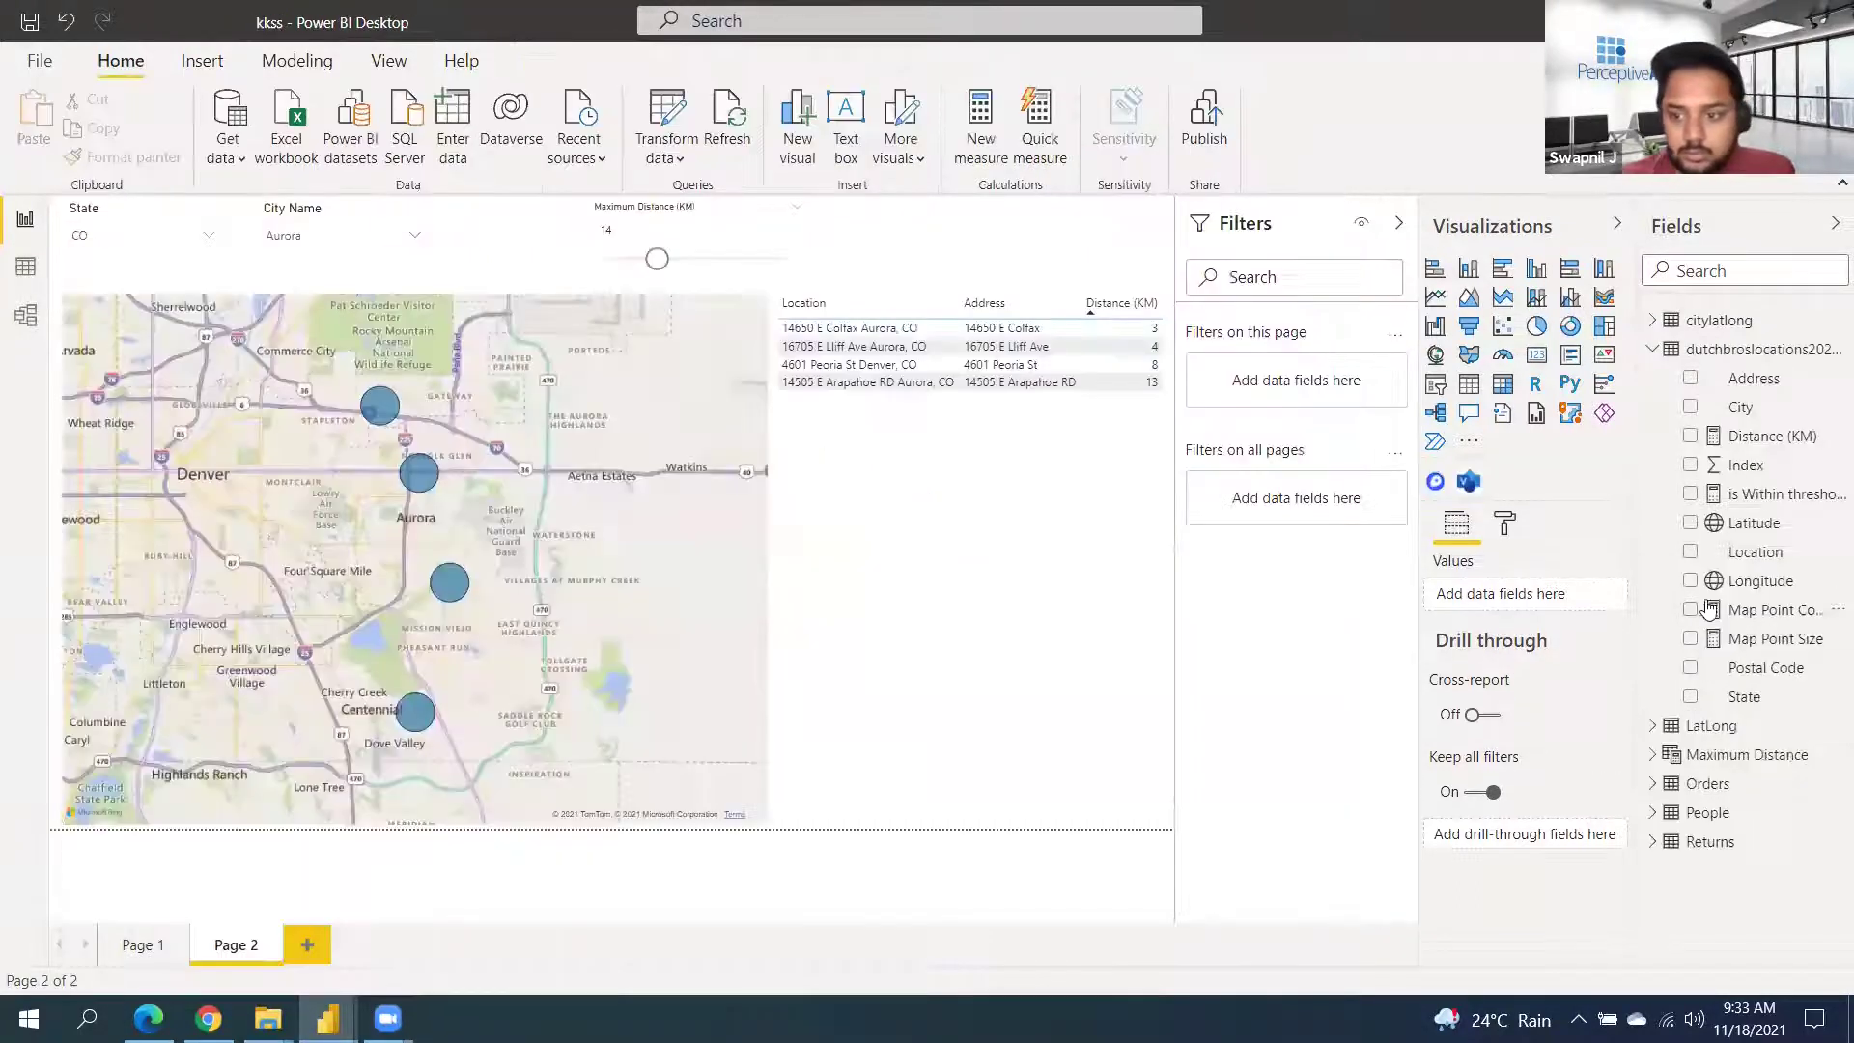
{"action": "left_click", "coordinate": [1750, 437]}
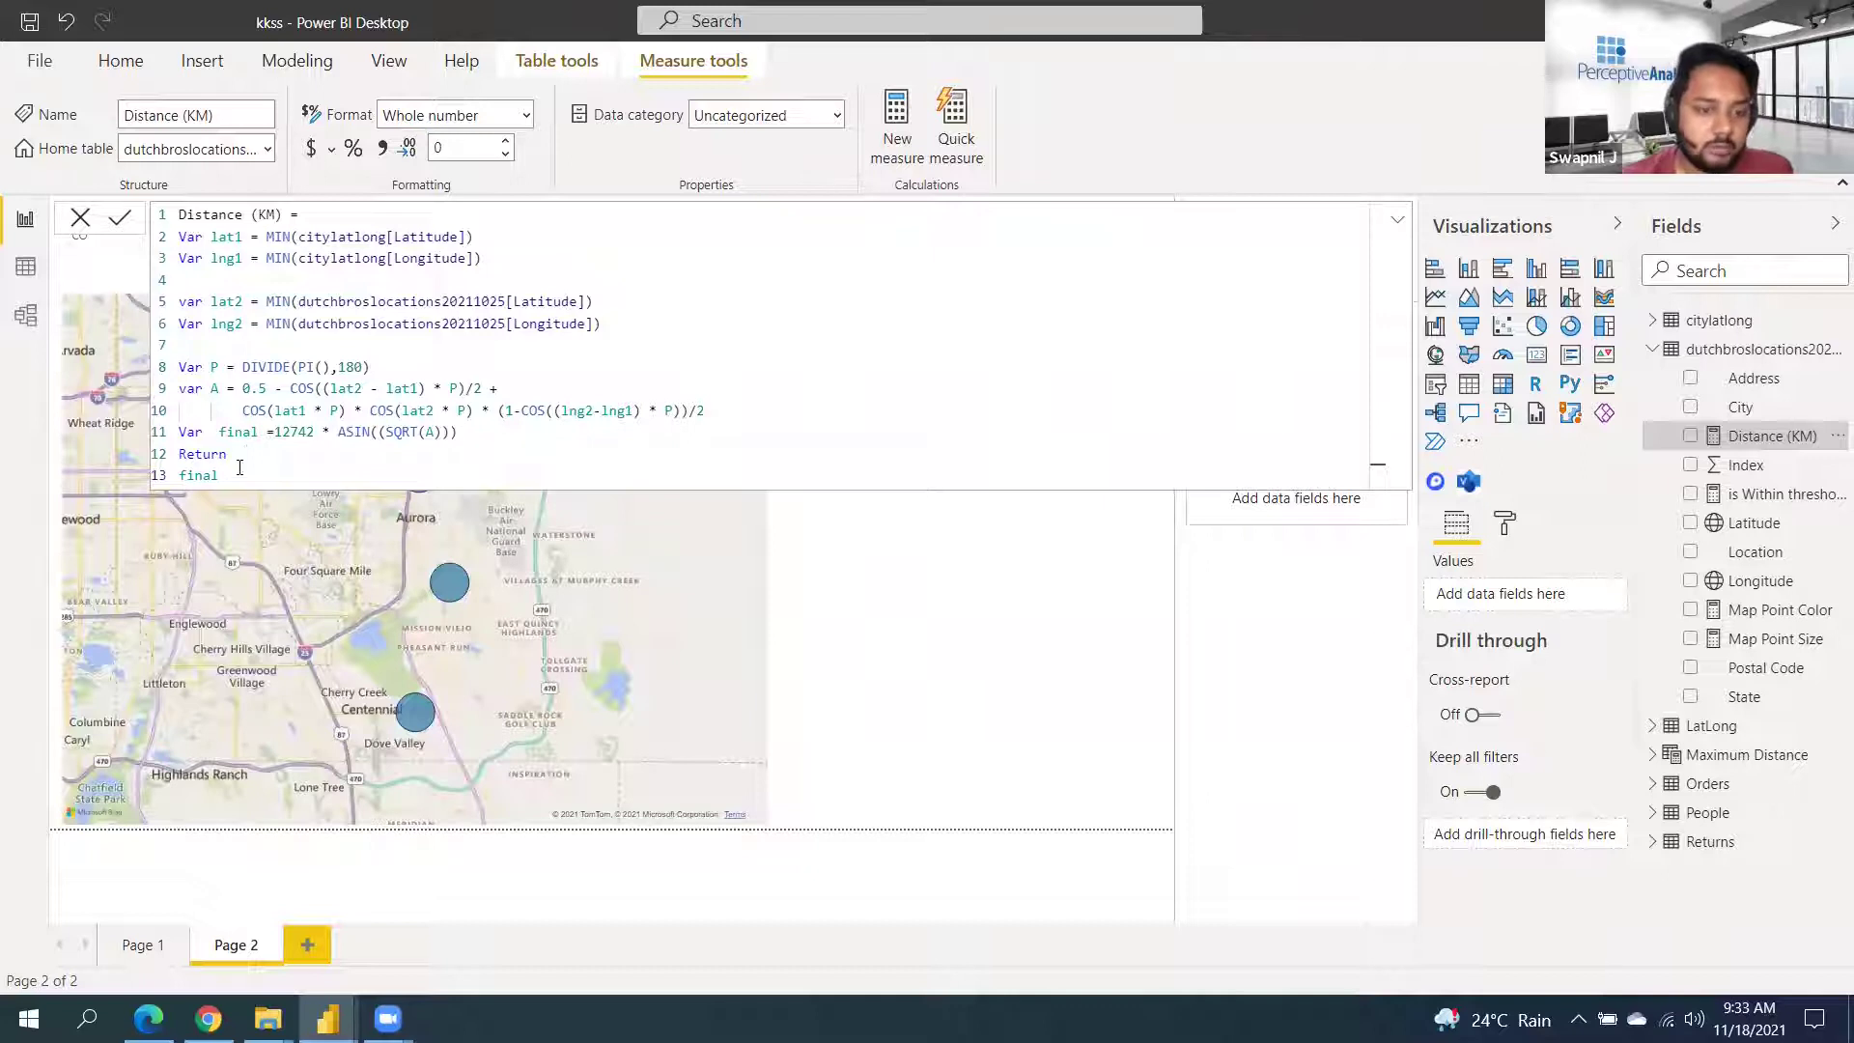
{"action": "key", "text": "ctrl+a"}
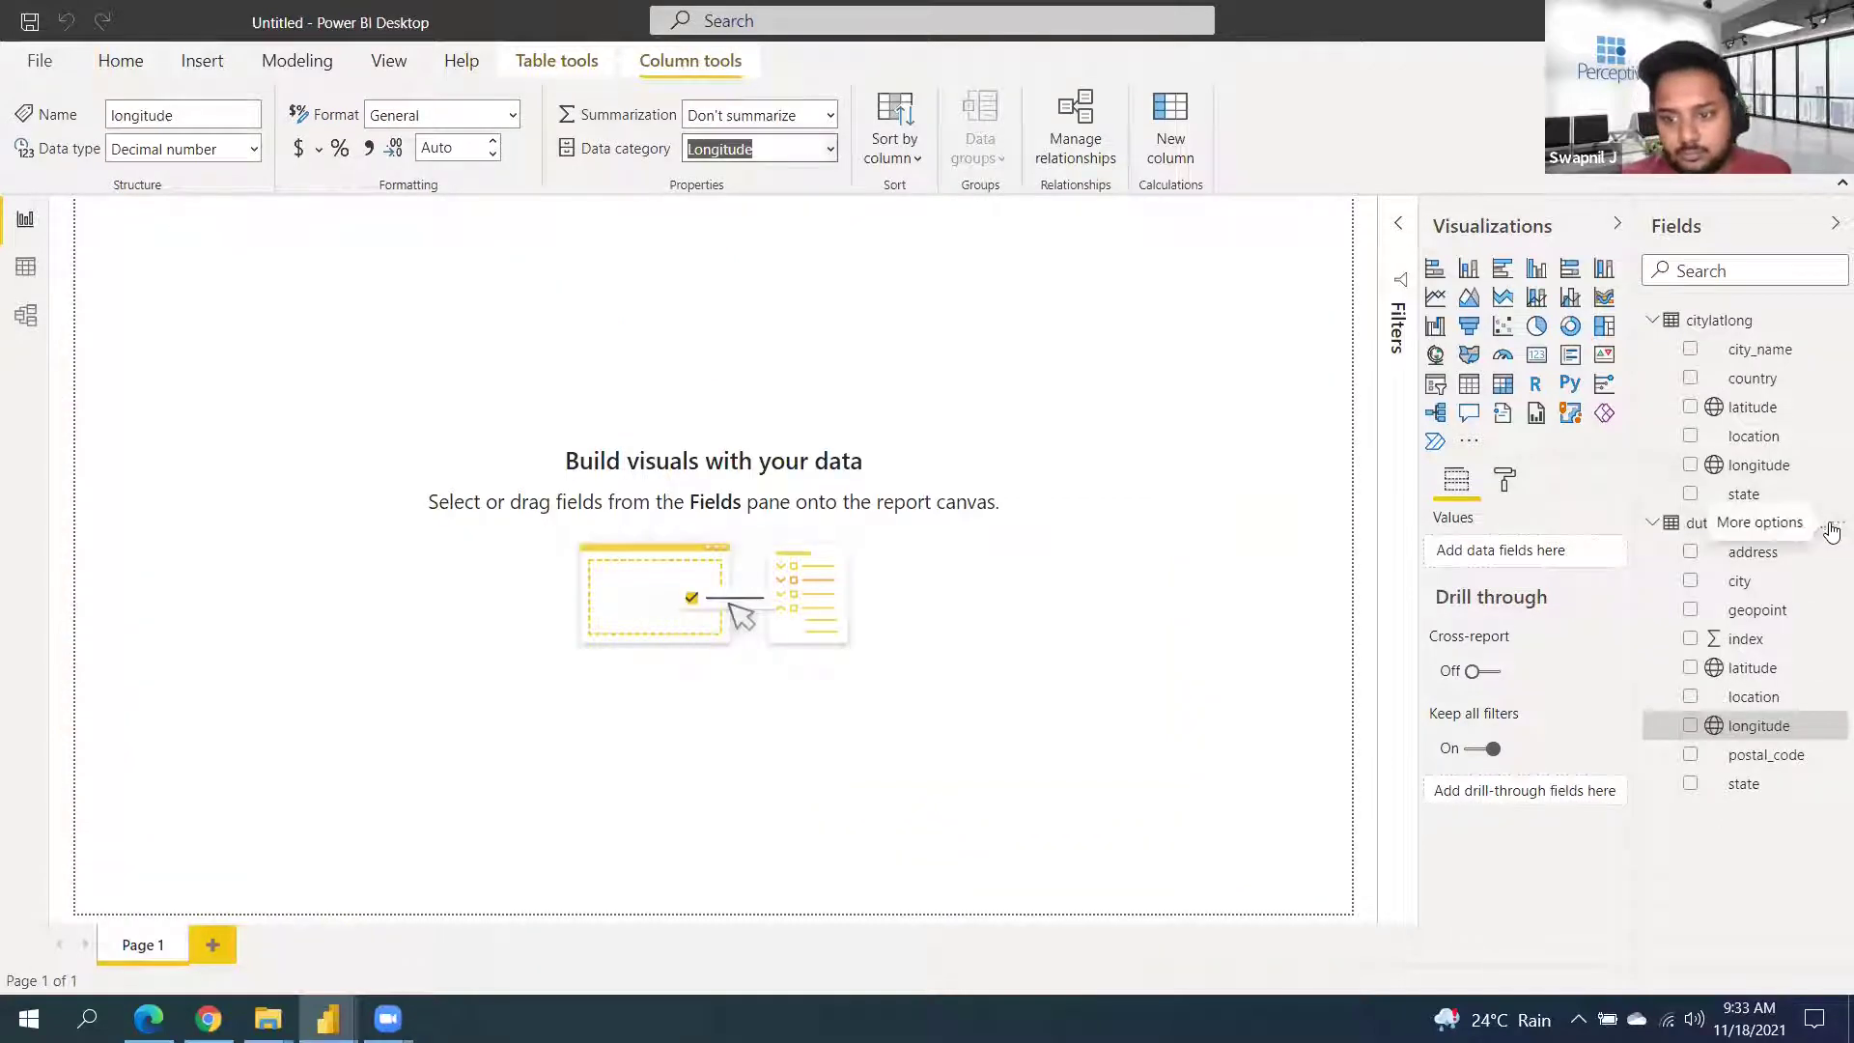
Add a Distance (KM) measure to the dutchbroslocations20211025 table of the untitled report using the copied distance formula
{"action": "left_click", "coordinate": [1825, 526]}
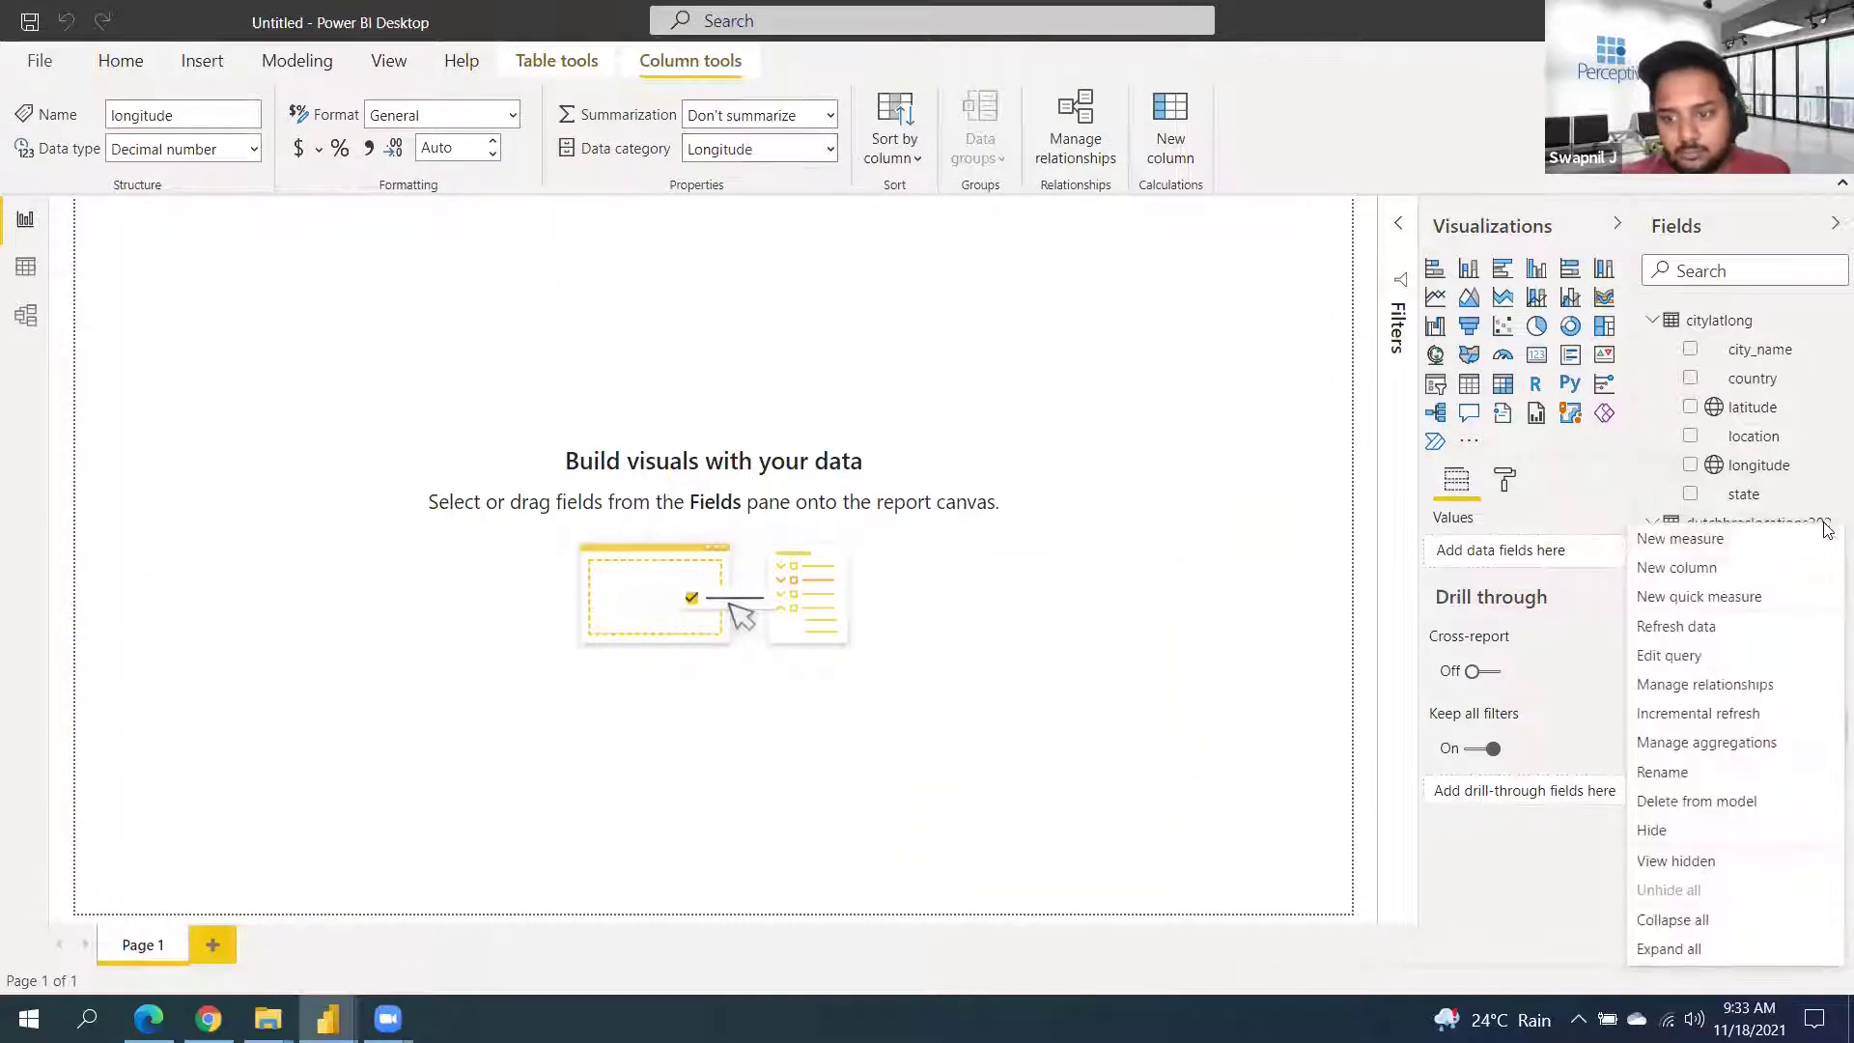
{"action": "left_click", "coordinate": [1729, 567]}
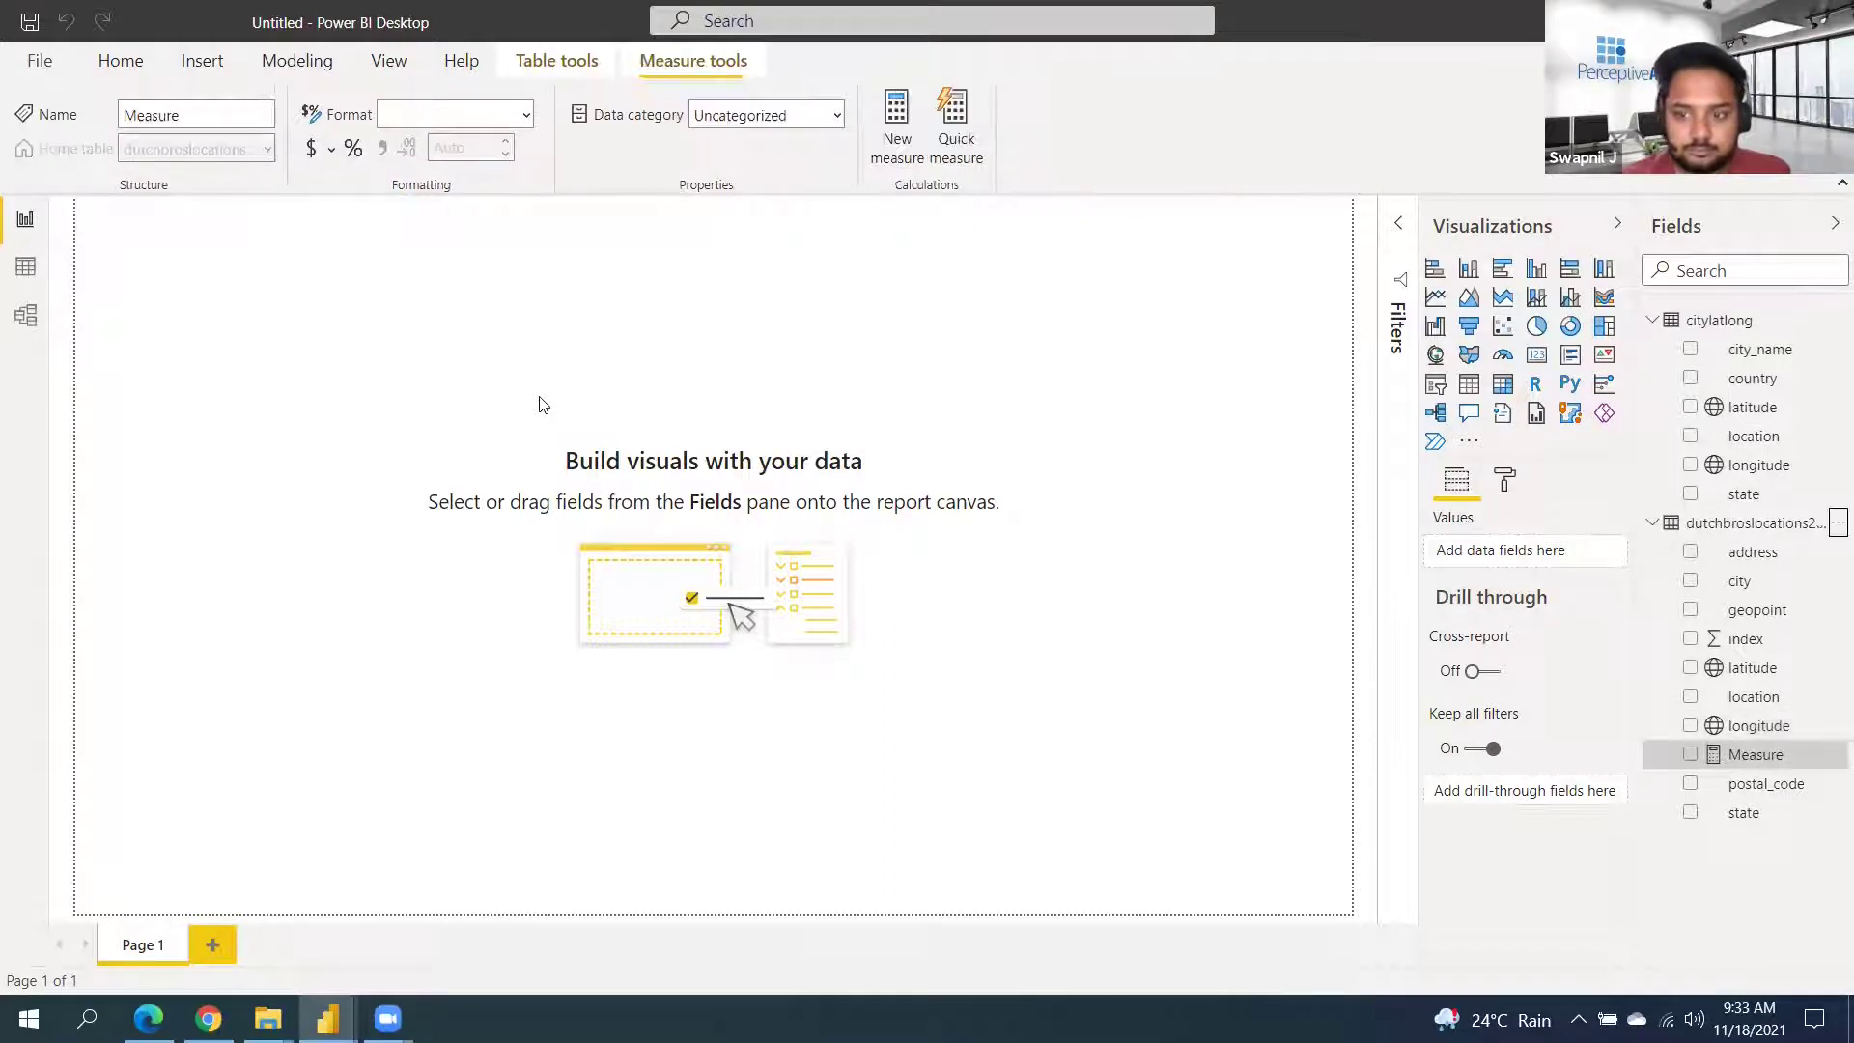
{"action": "type", "text": "Distance (KM) = Var lat1 = MIN(citylatlong[Latitude]) Var lng1 = MIN(citylatlong[Longitude])  var lat2 = MIN(dutchbroslocations20211025[Latitude]) Var lng2 = MIN(dutchbroslocations20211025[Longitude])  Var P = DIVIDE(PI(),180) var A = 0.5 - COS((lat2 - lat1) * P)/2 +         COS(lat1 * P) * COS(lat2 * P) * (1-COS((lng2-lng1) * P))/2 Var  final =12742 * ASIN((SQRT(A))) Return final"}
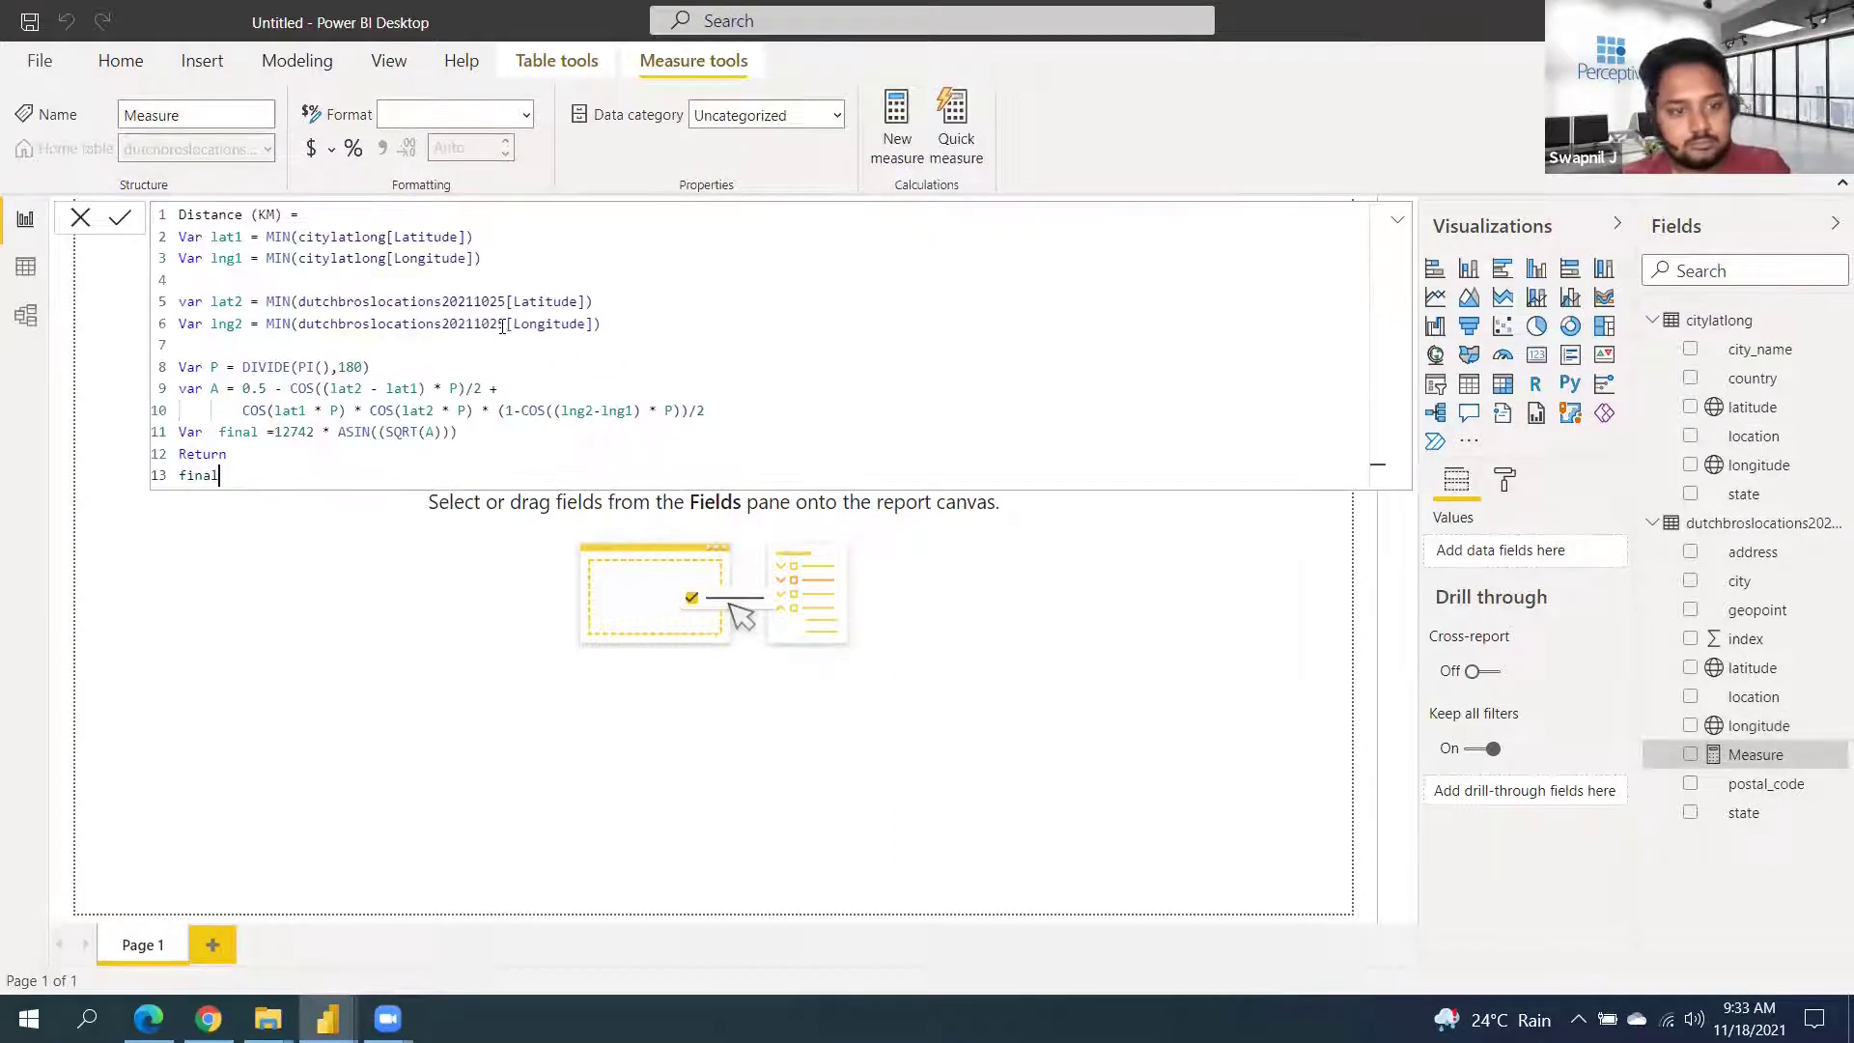
{"action": "left_click", "coordinate": [405, 242]}
{"action": "left_click", "coordinate": [307, 460]}
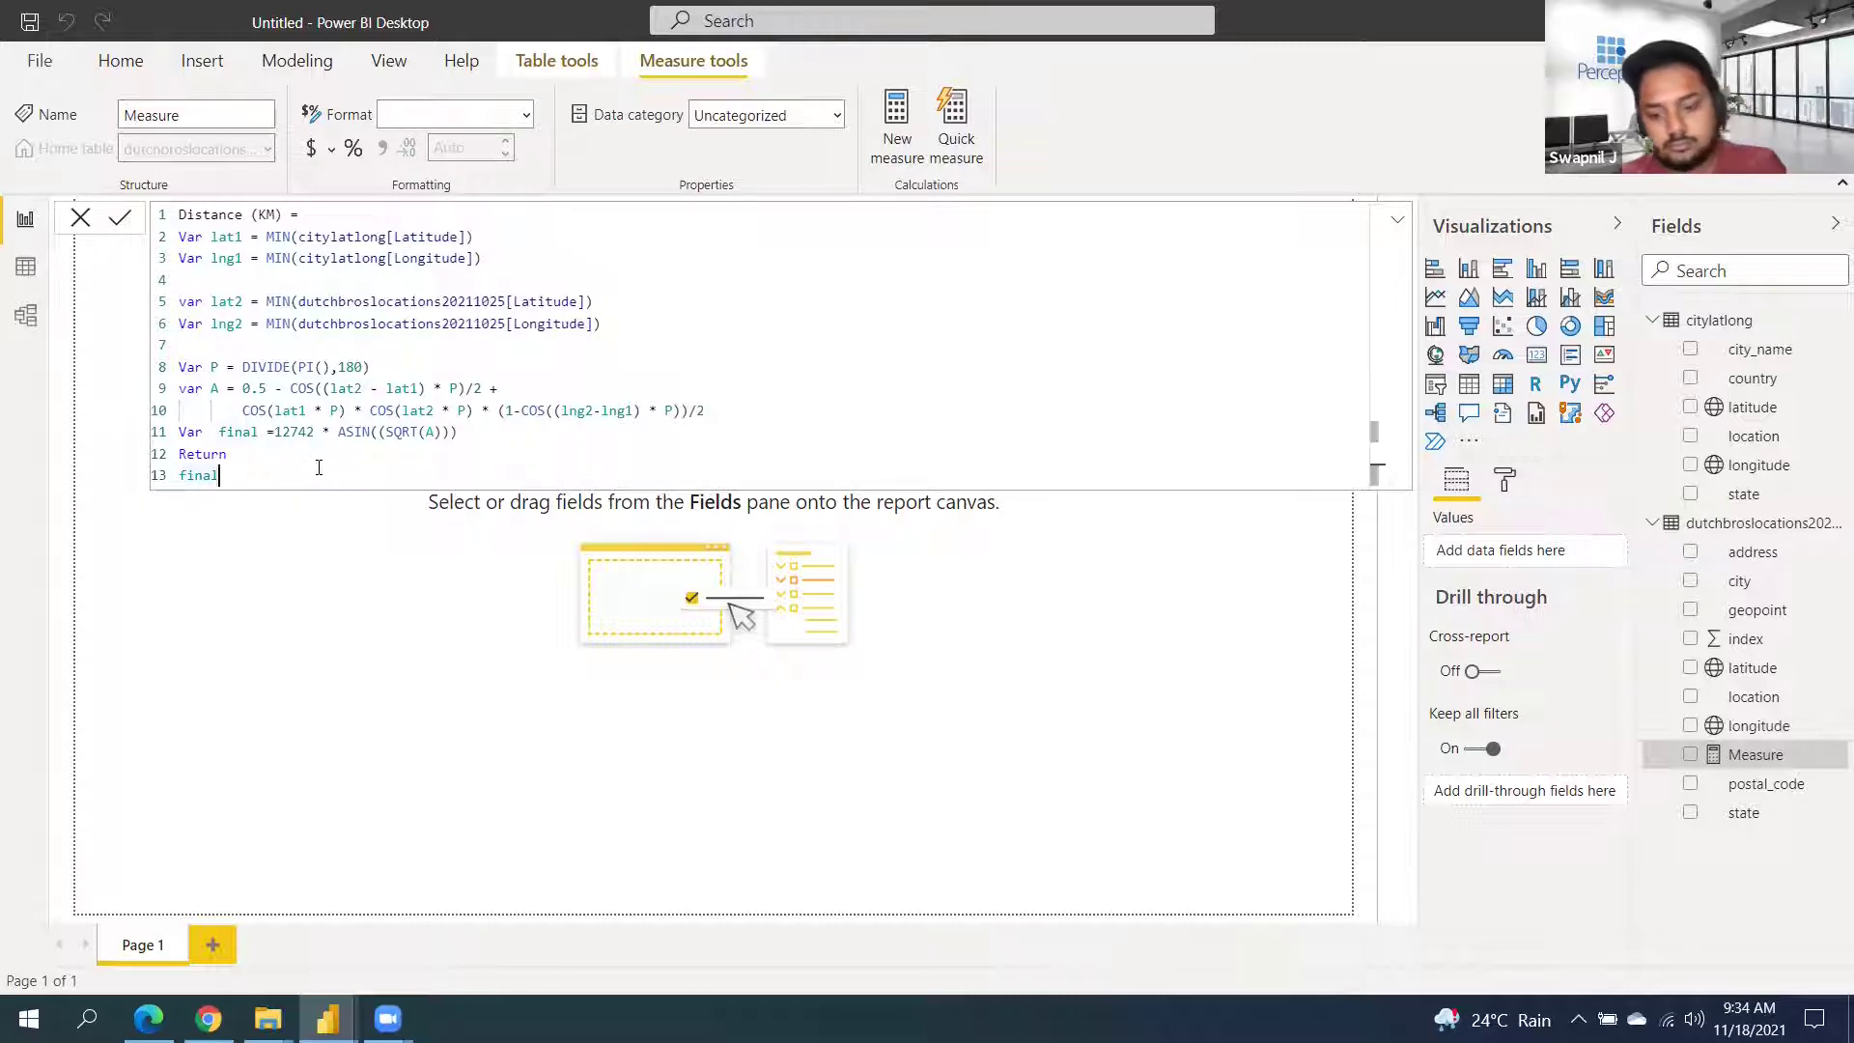
{"action": "key", "text": "Return"}
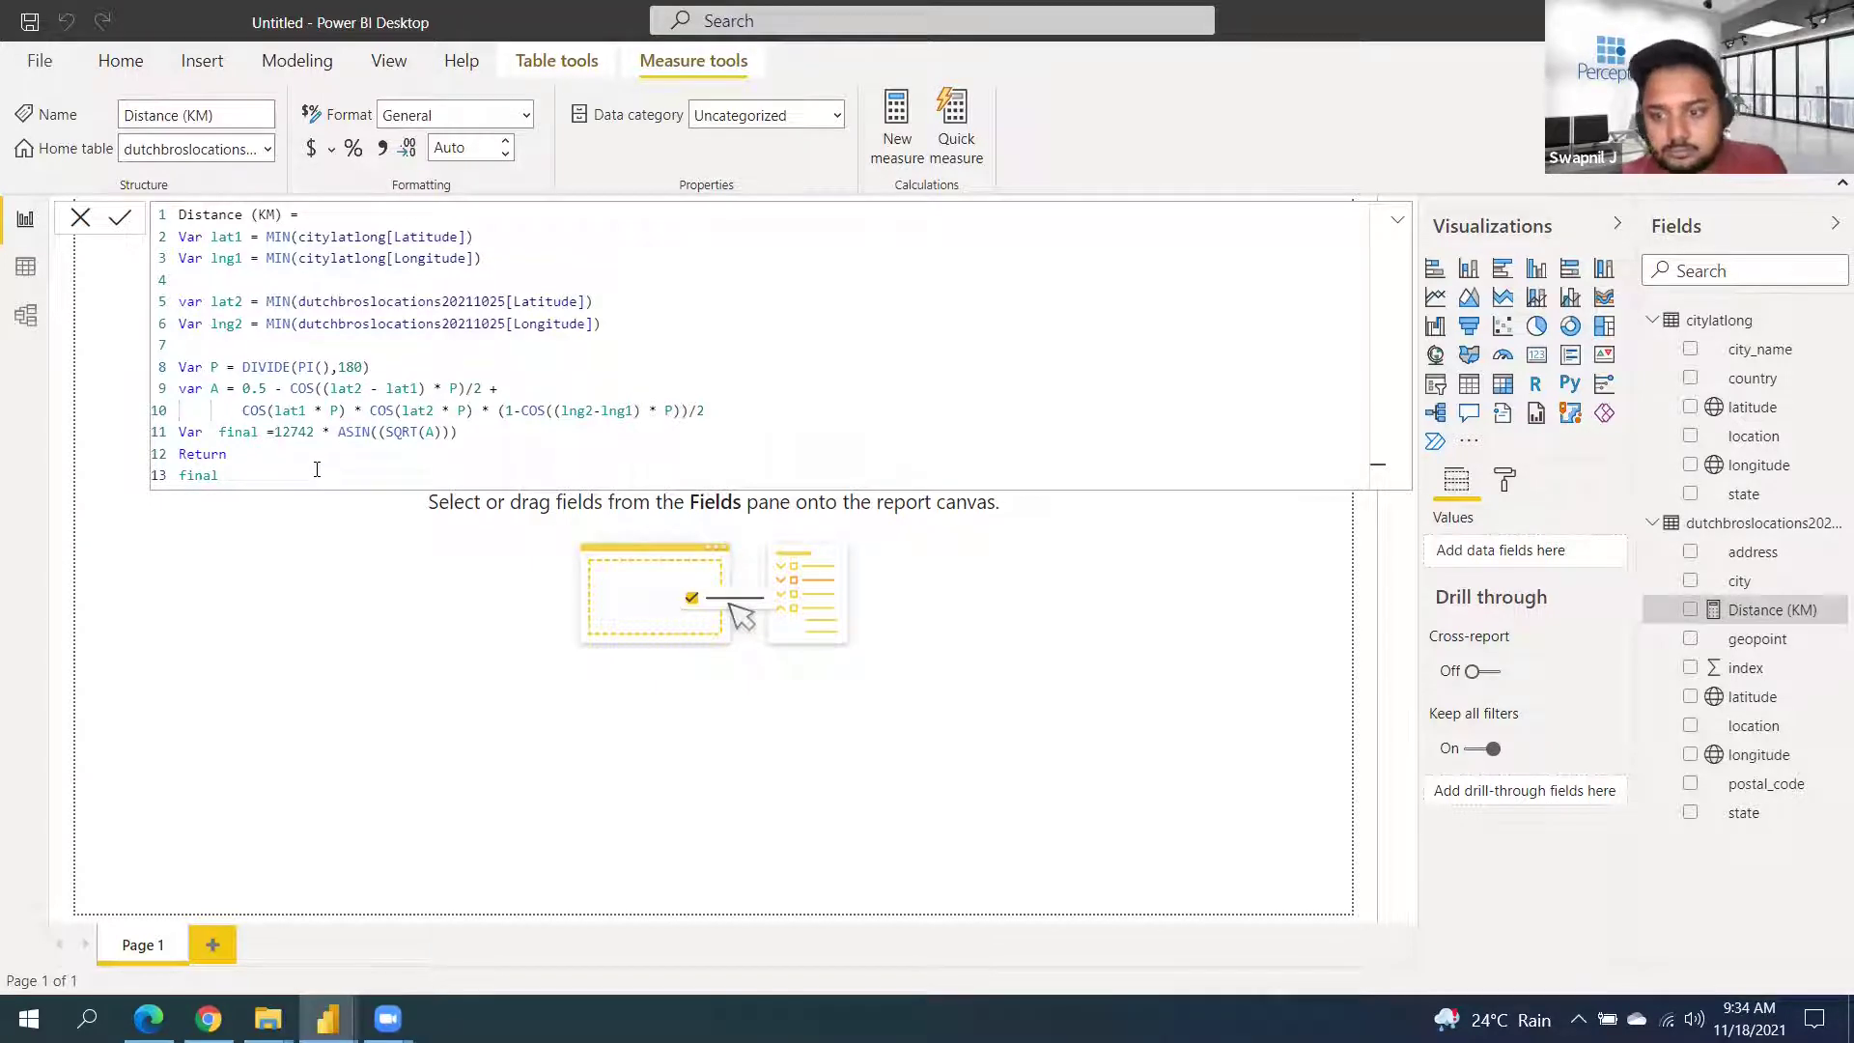
{"action": "left_click", "coordinate": [81, 219]}
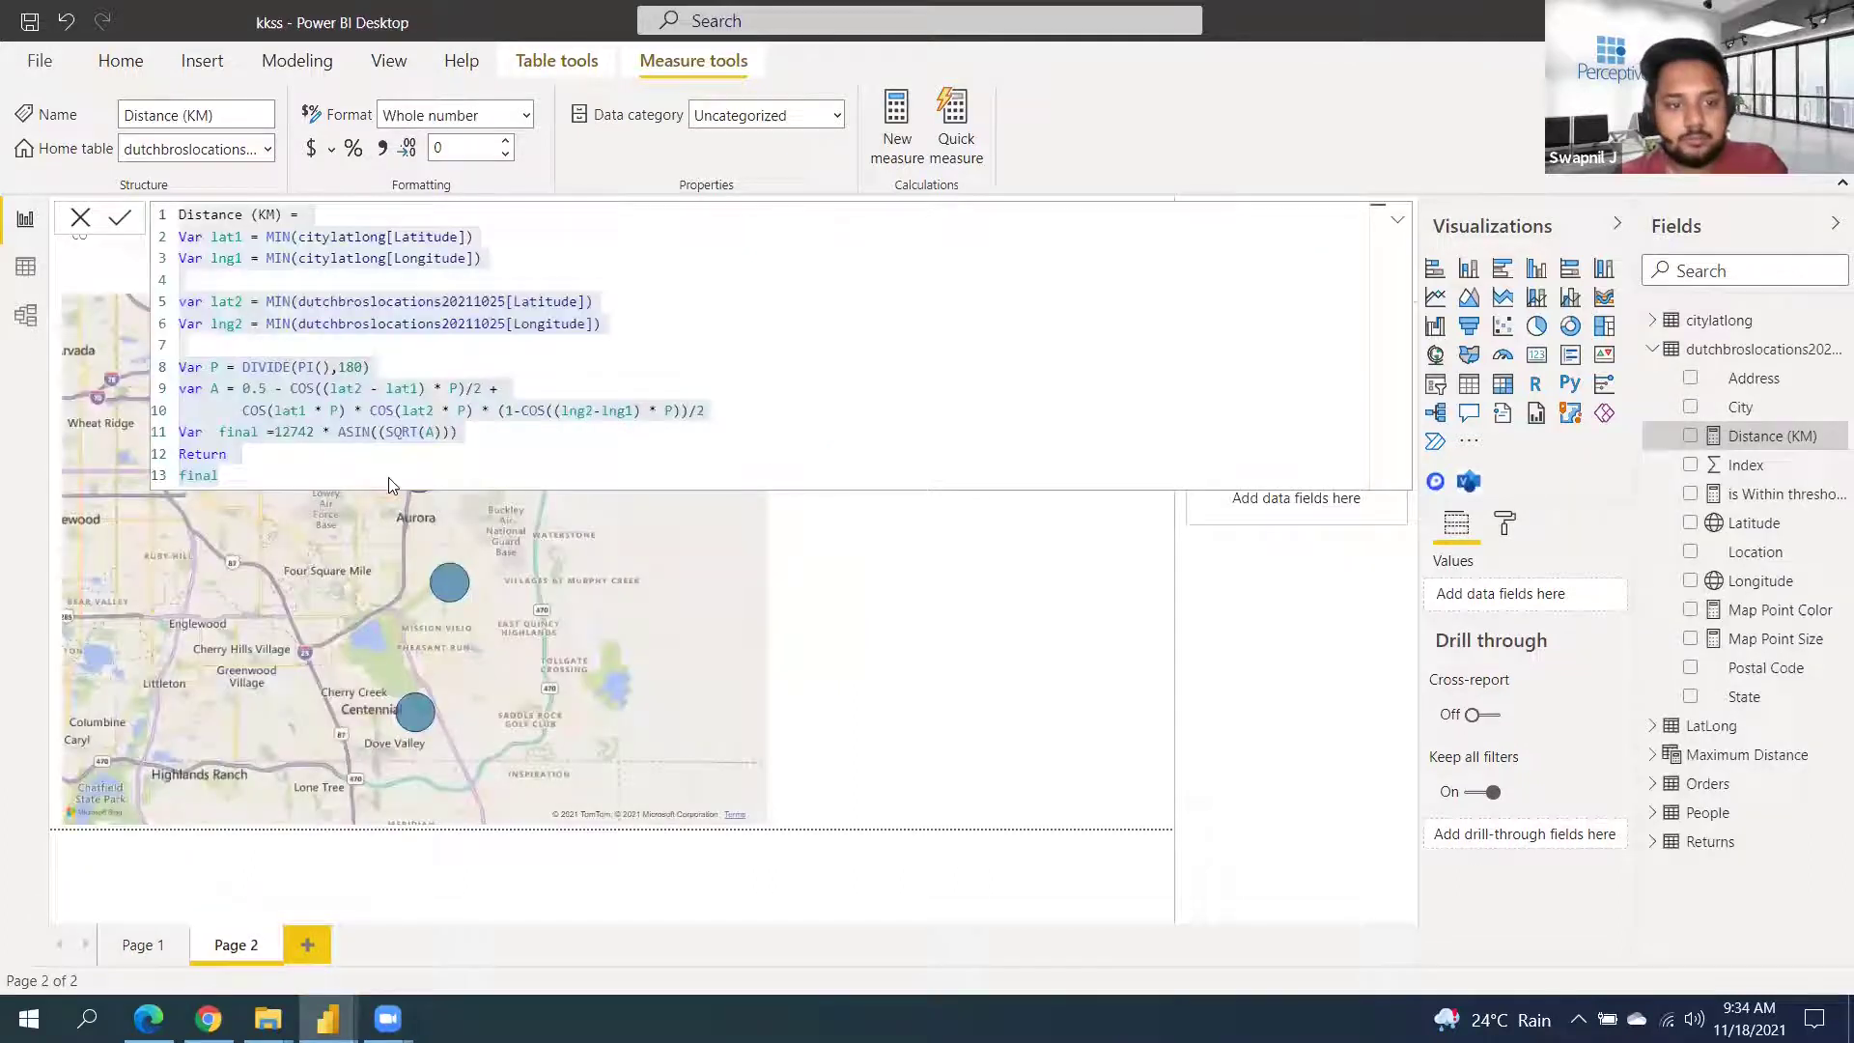
Switch to the kkss report and examine the Maximum Distance (KM) slicer on Page 2
{"action": "key", "text": "ctrl+a"}
{"action": "left_click", "coordinate": [680, 315]}
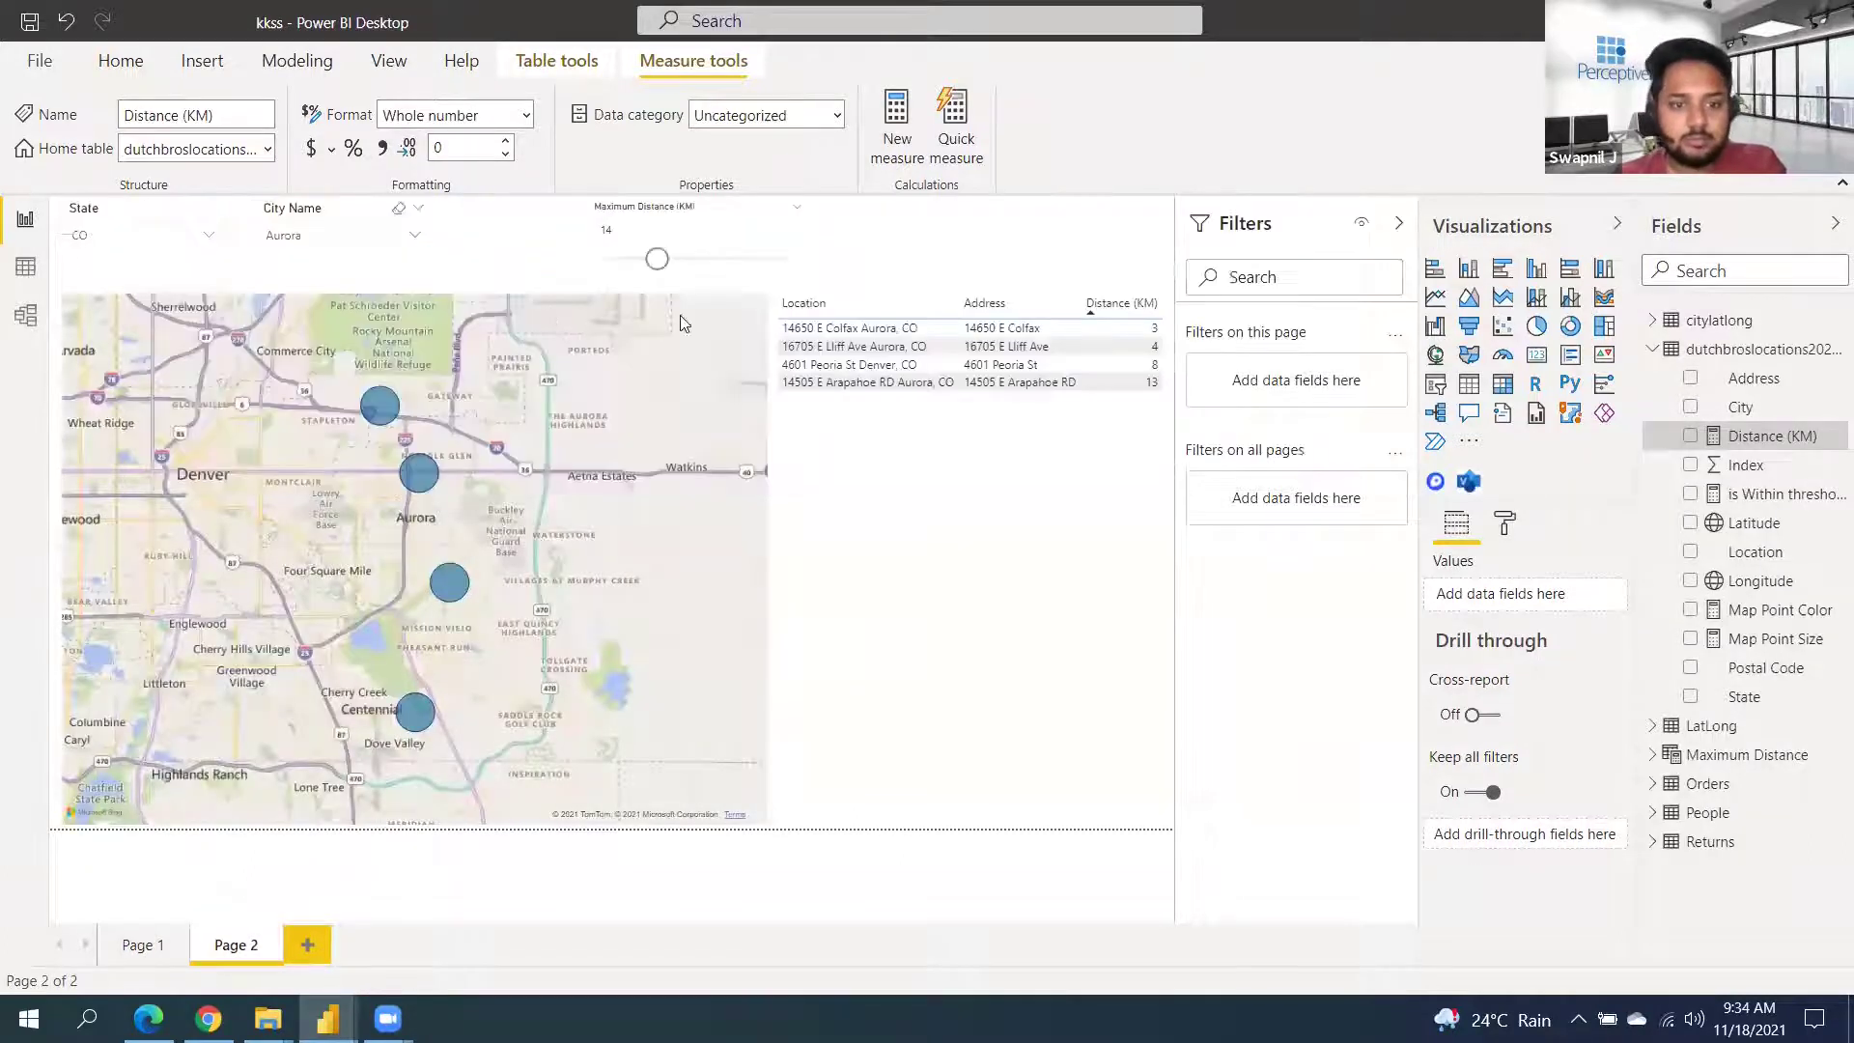
{"action": "left_click", "coordinate": [731, 221]}
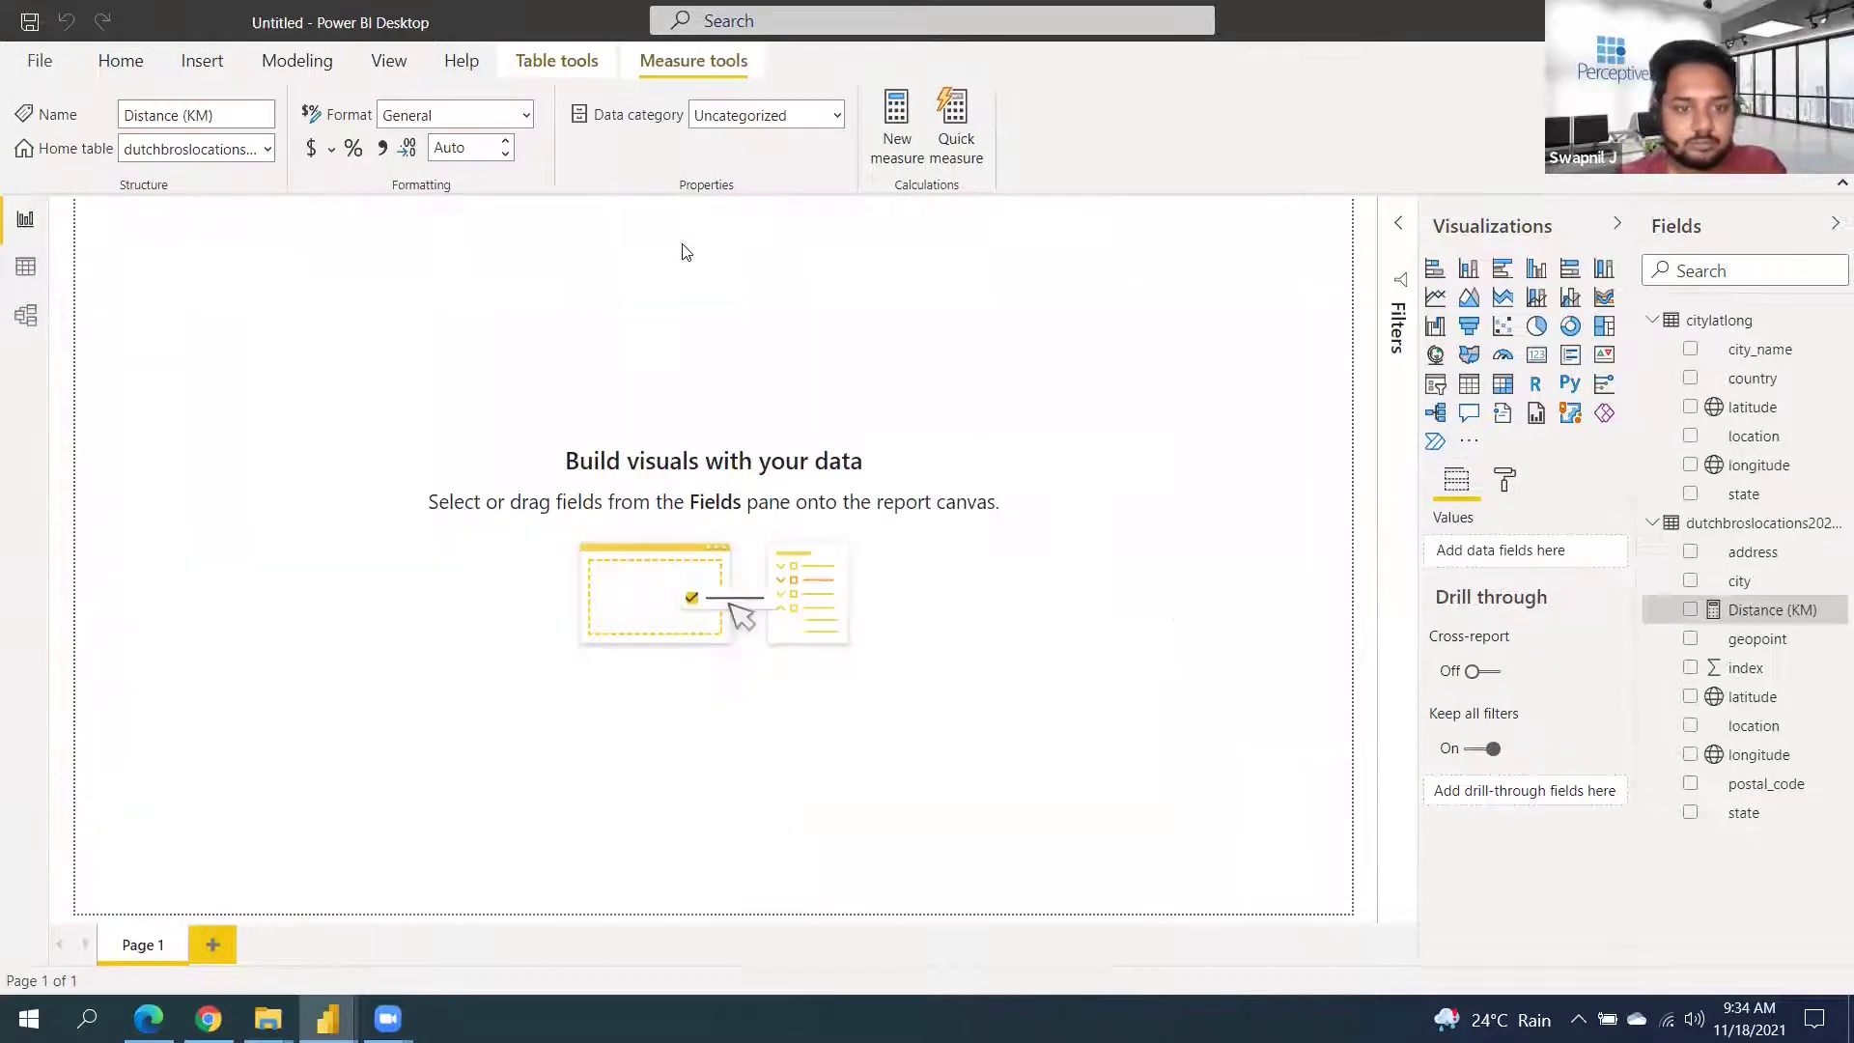
Start a new what-if parameter in the untitled report and name it Maximum Distance
{"action": "left_click", "coordinate": [137, 67]}
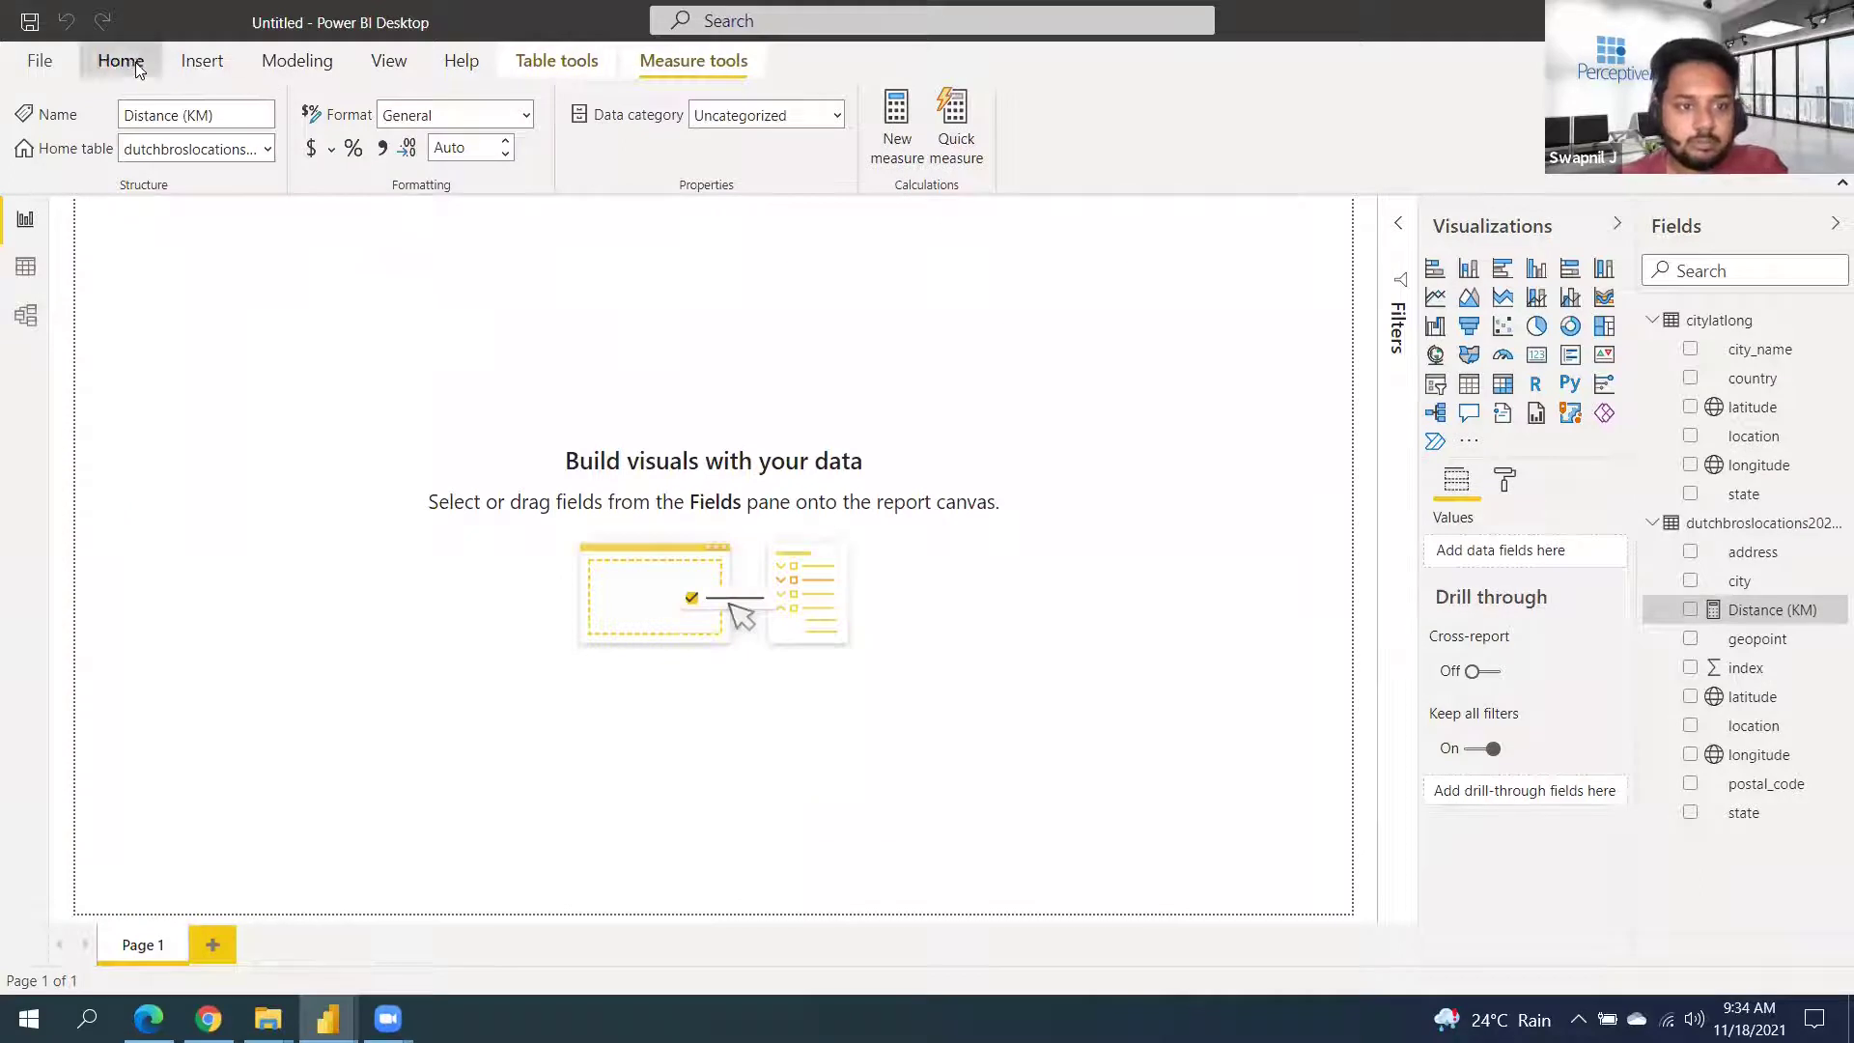
{"action": "left_click", "coordinate": [214, 67]}
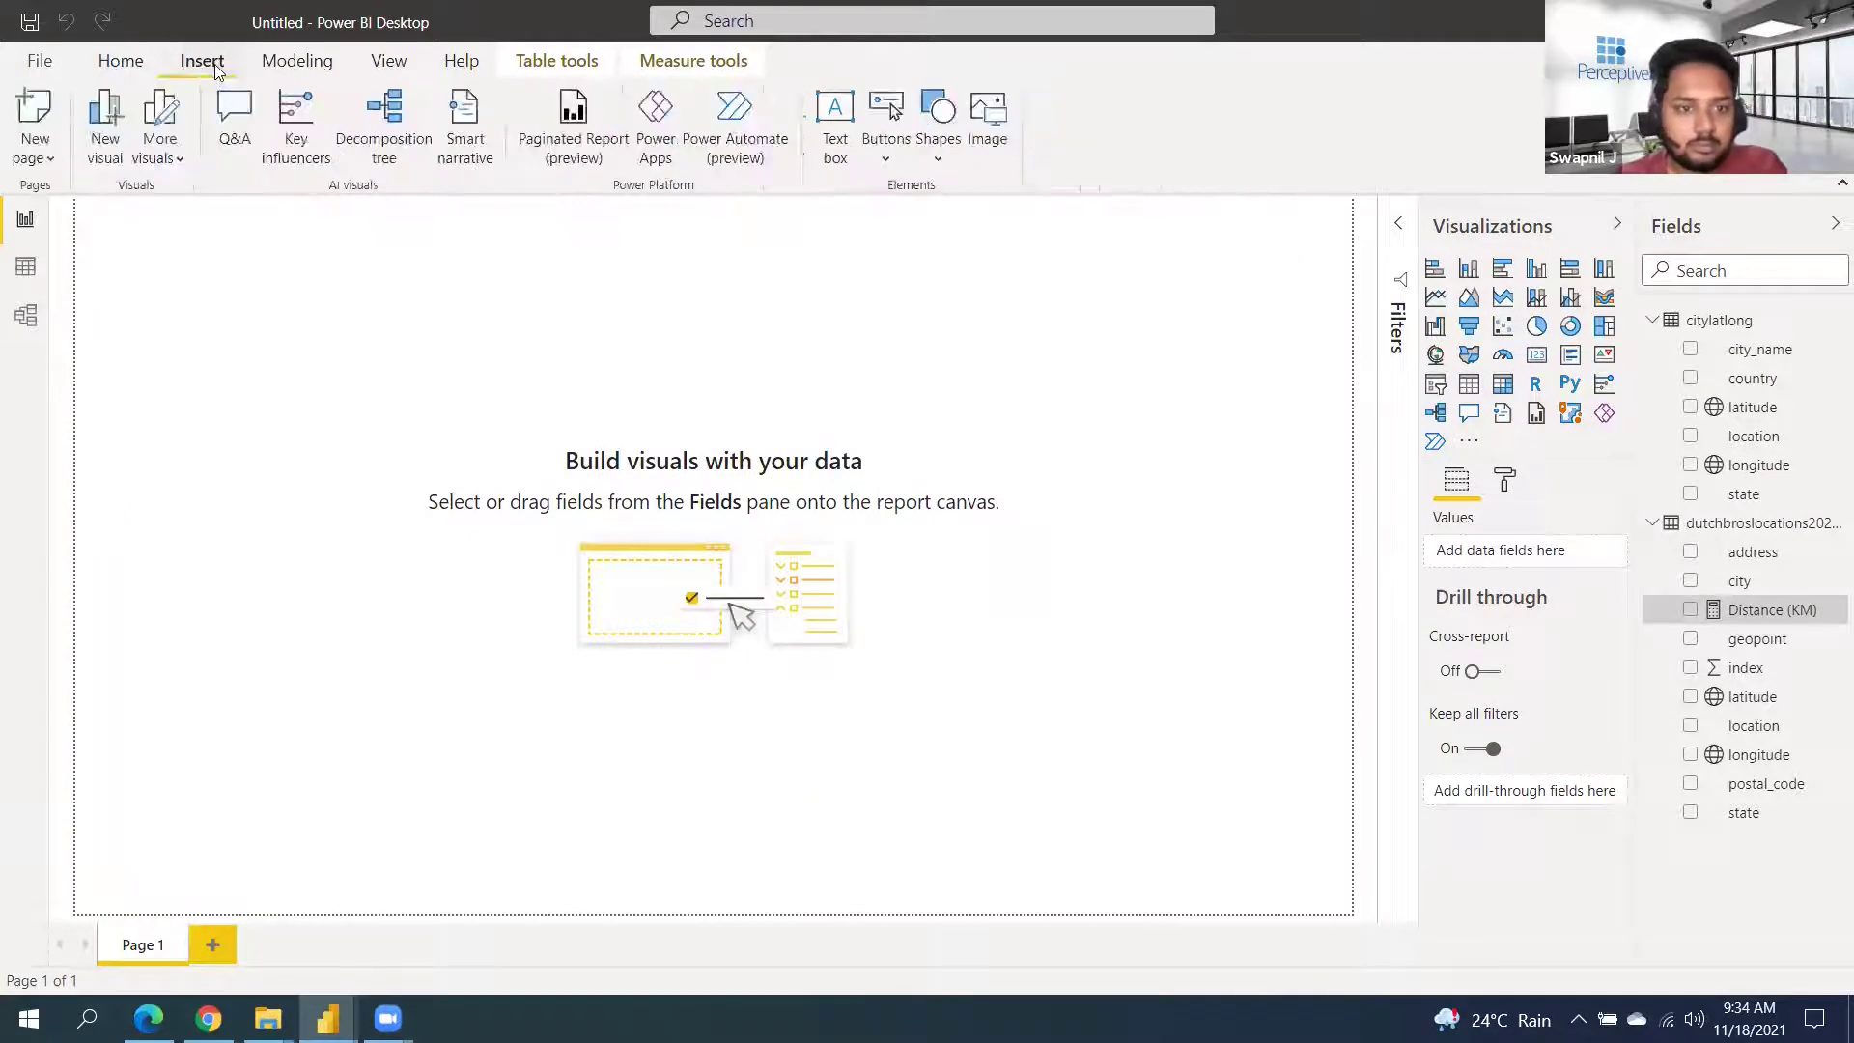
{"action": "left_click", "coordinate": [273, 70]}
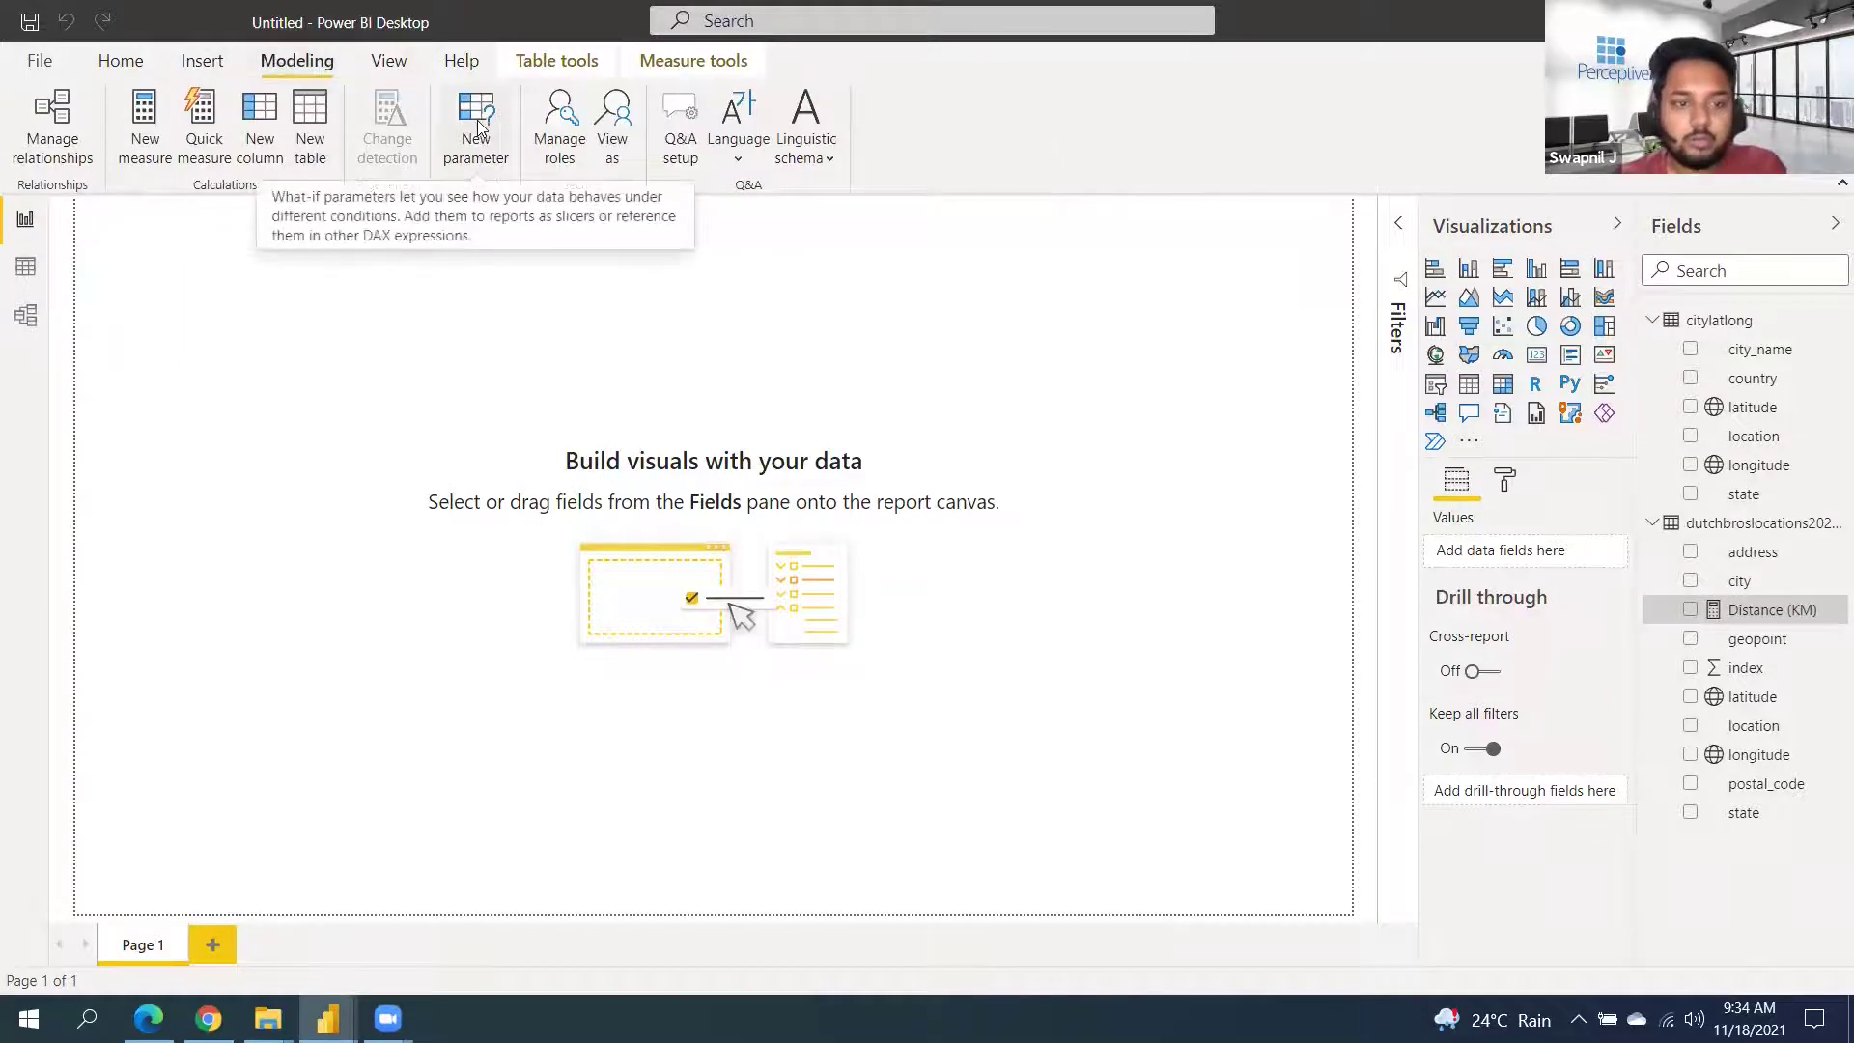
{"action": "left_click", "coordinate": [480, 126]}
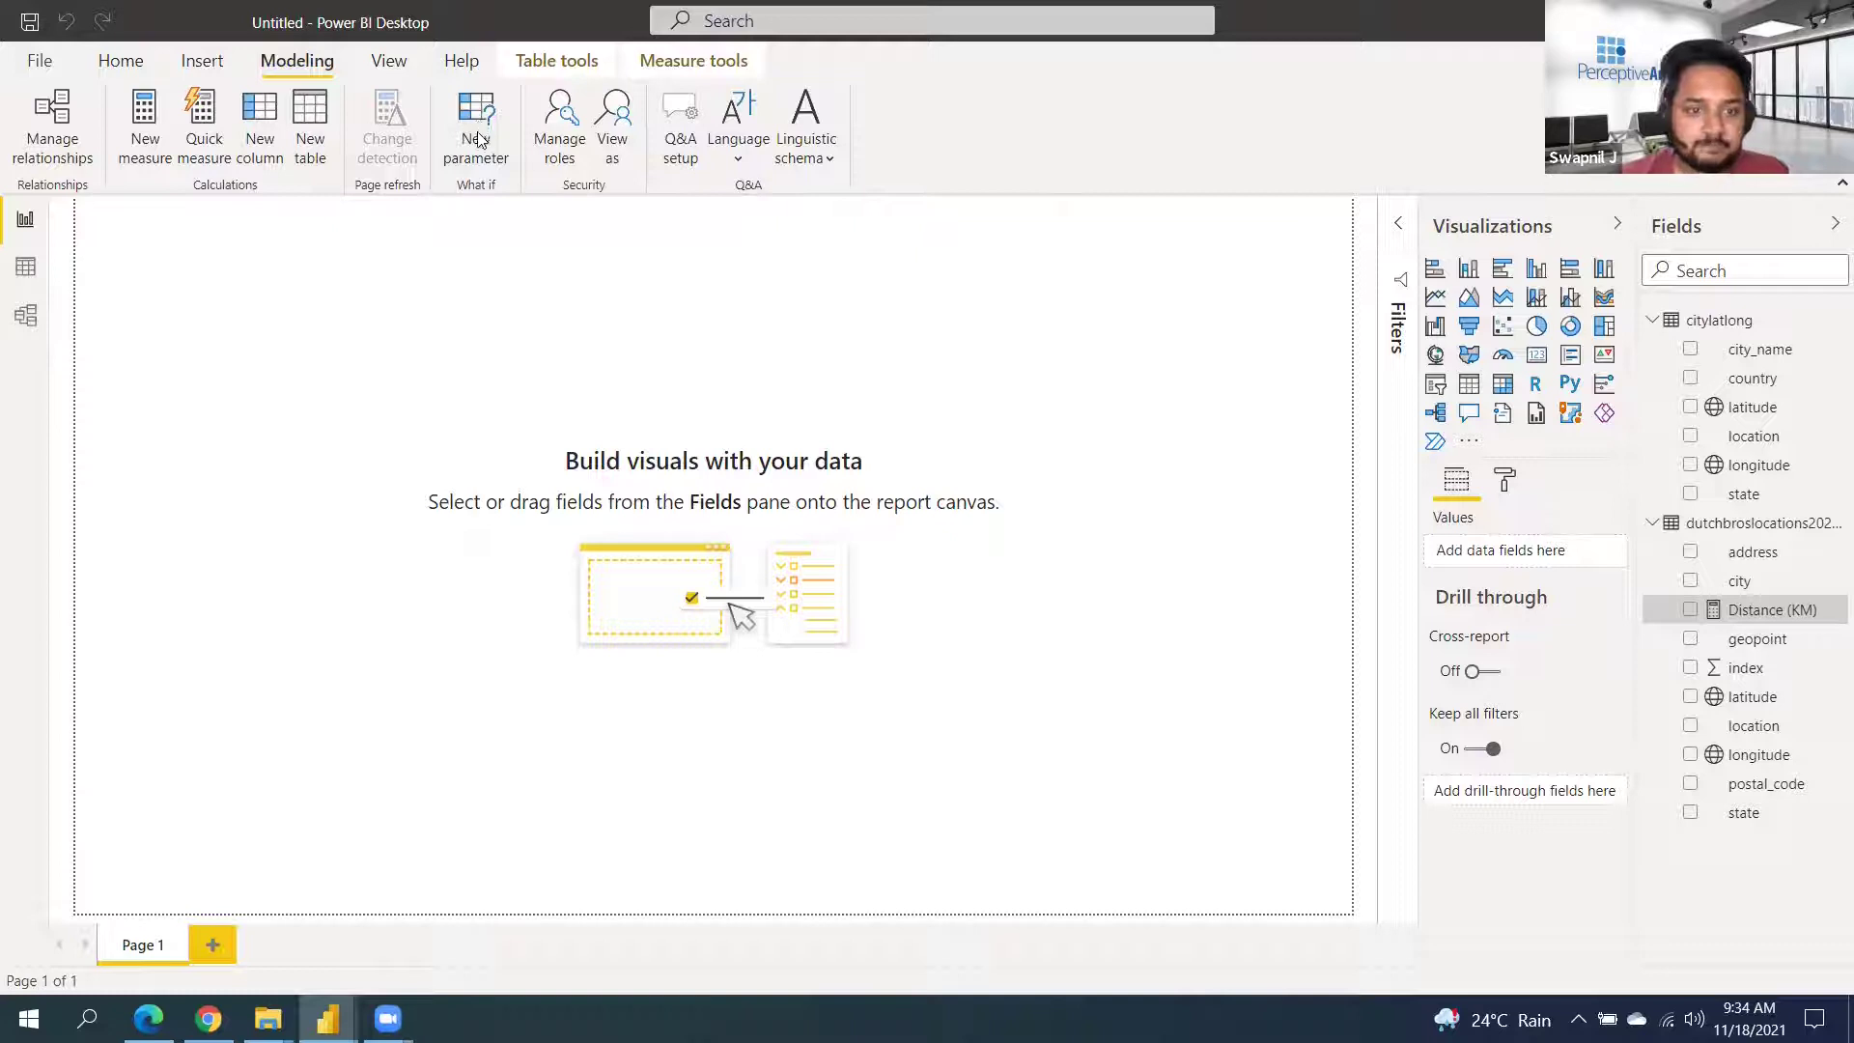
{"action": "left_click", "coordinate": [480, 140]}
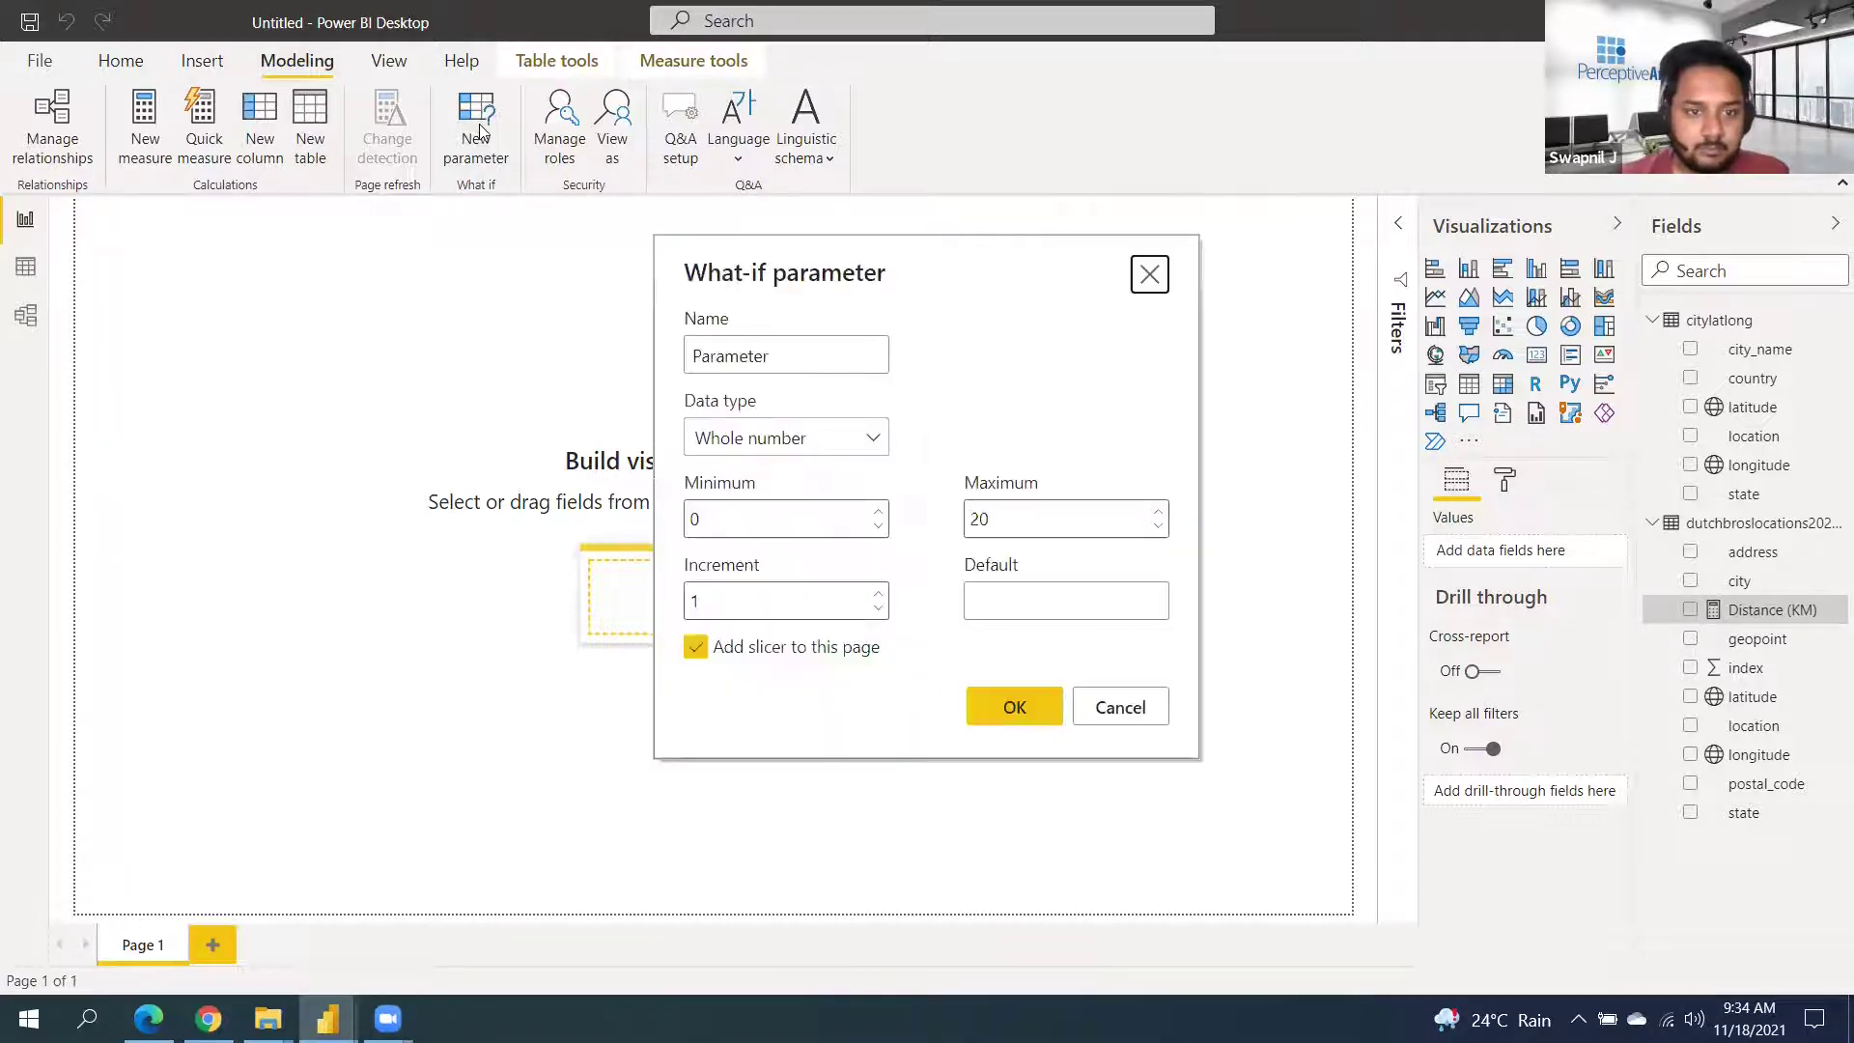
{"action": "double_click", "coordinate": [780, 355]}
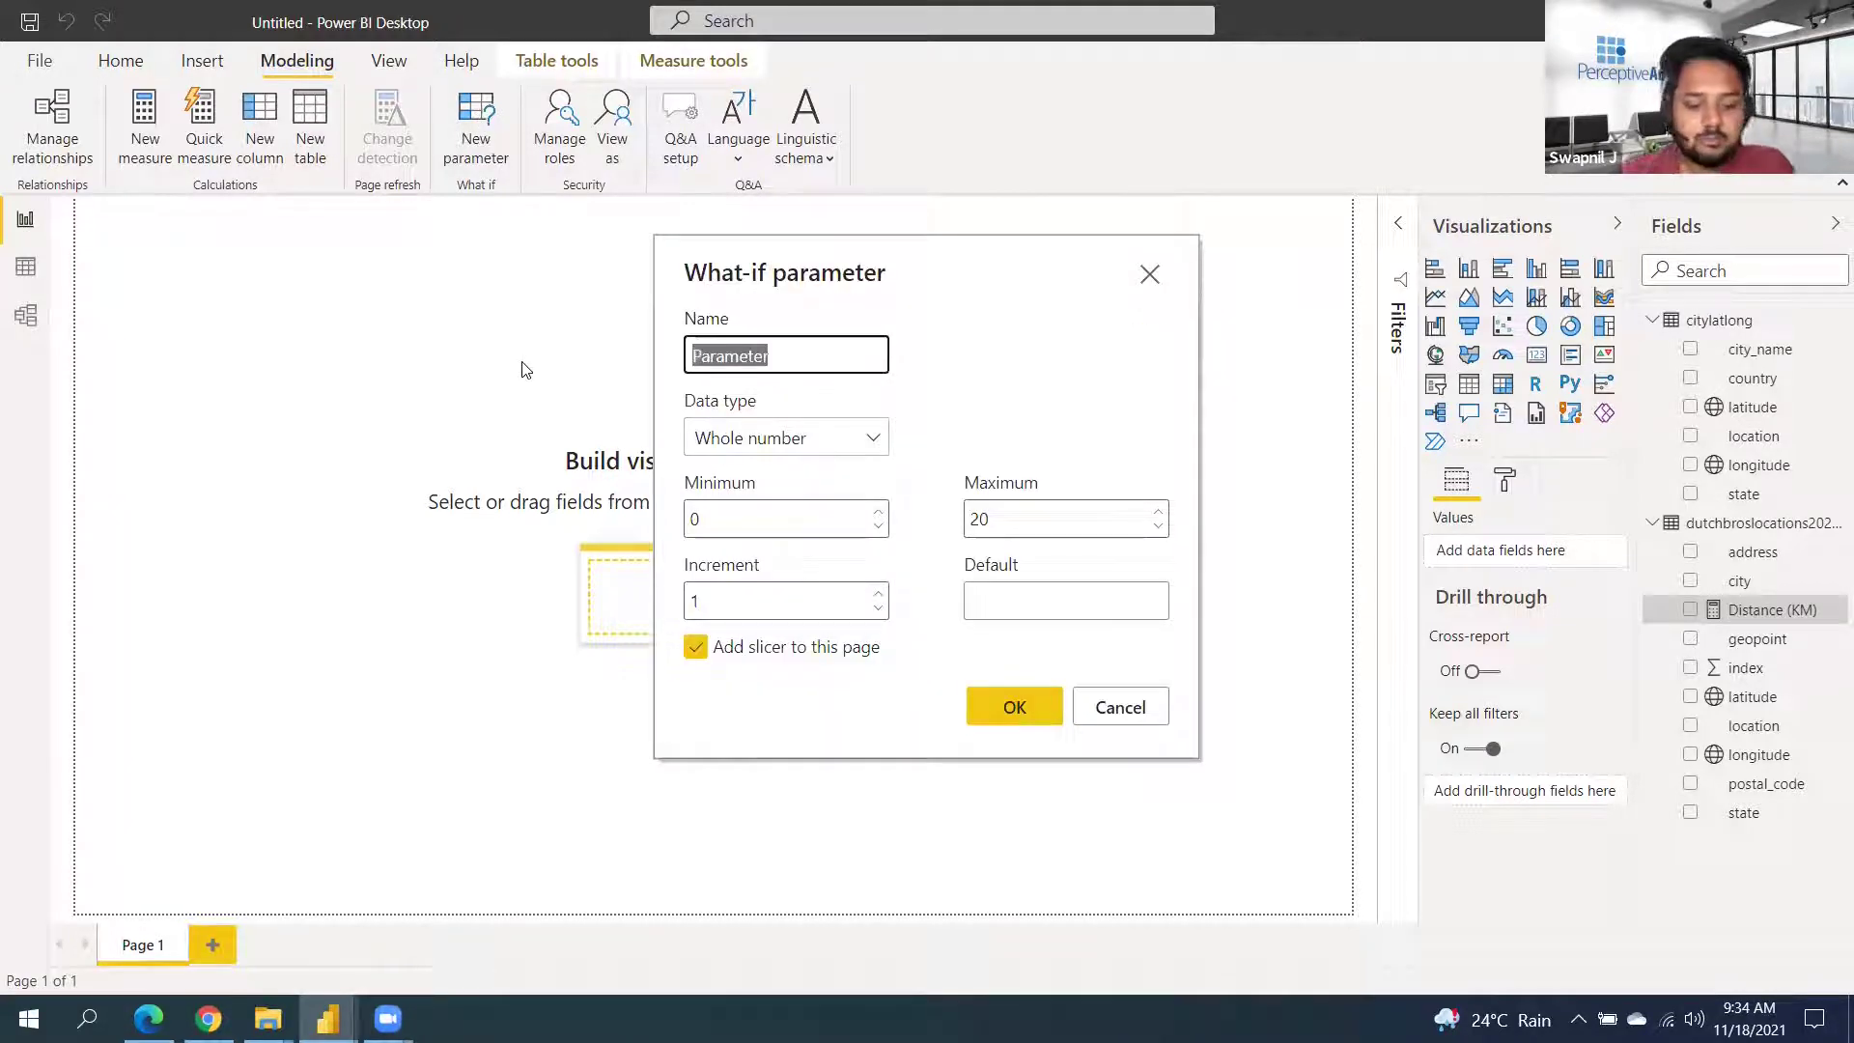
{"action": "type", "text": "Maximum Distance"}
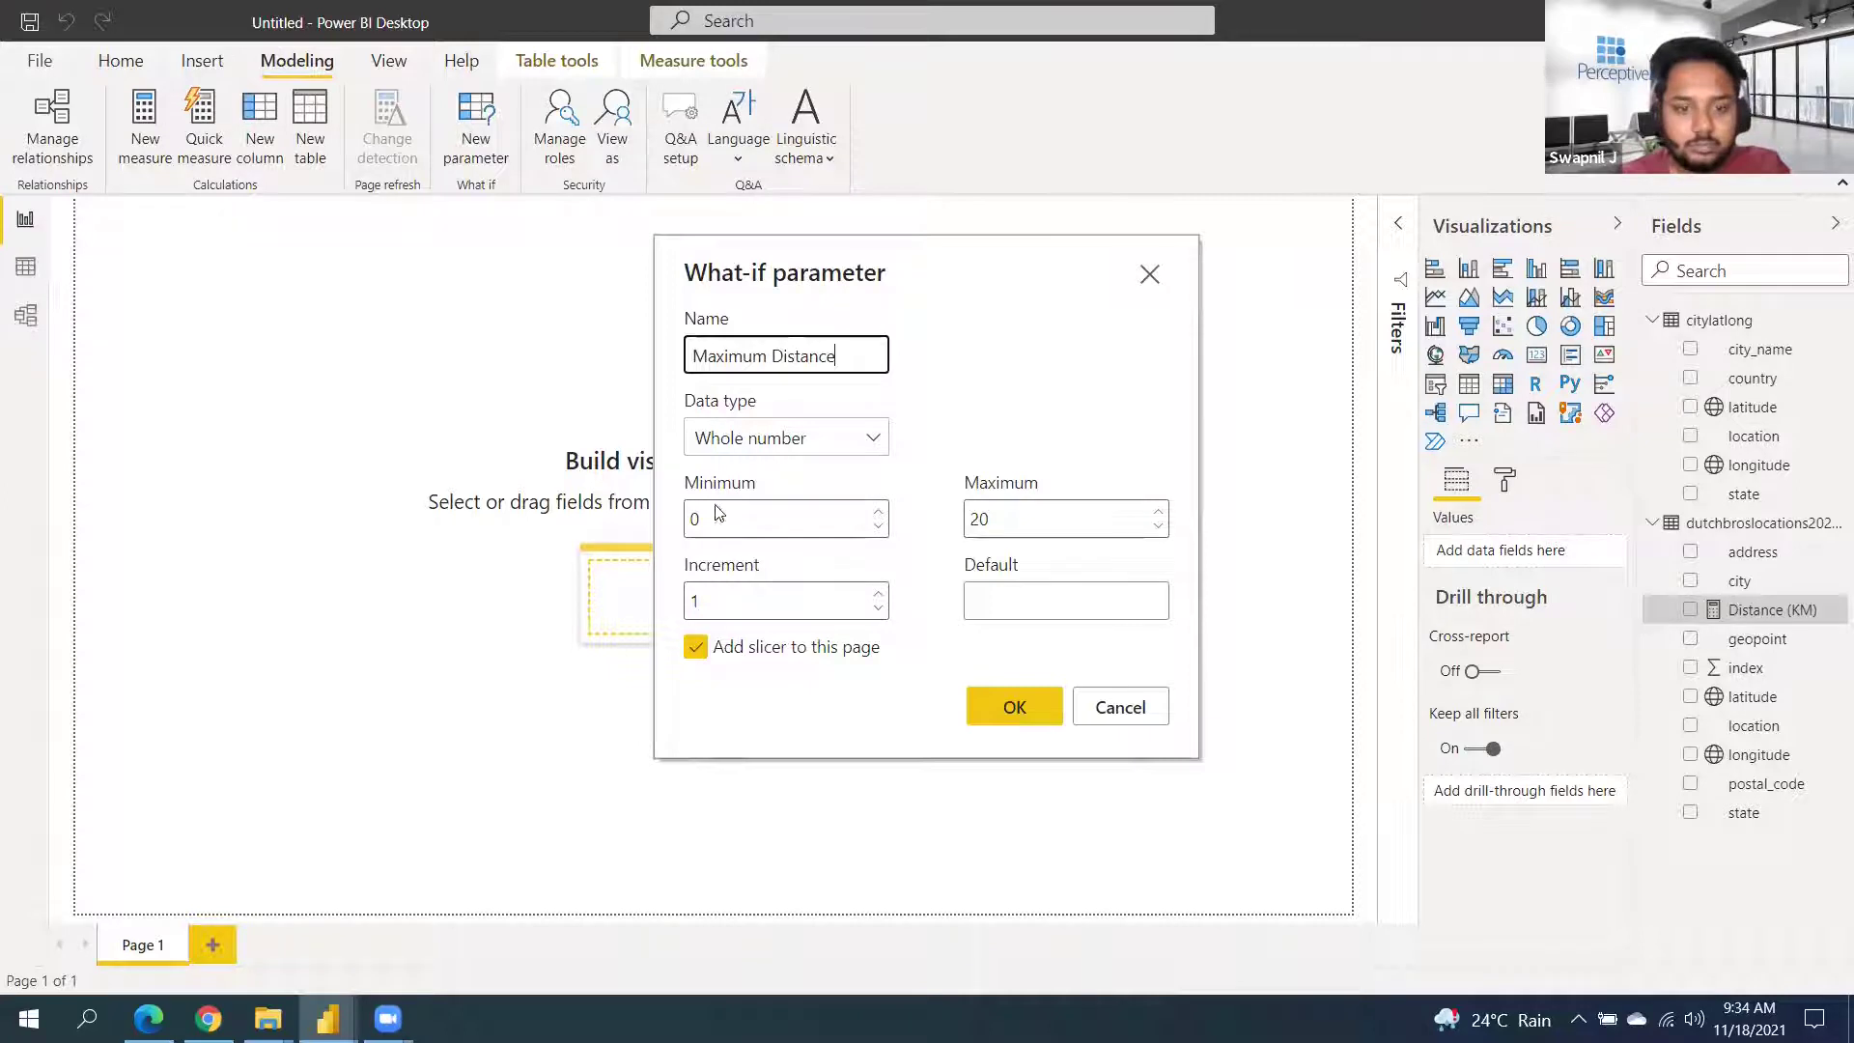
Set the parameter's minimum to 1 and maximum to 50, and create it with a slicer on the page
{"action": "left_click", "coordinate": [694, 541]}
{"action": "double_click", "coordinate": [690, 519]}
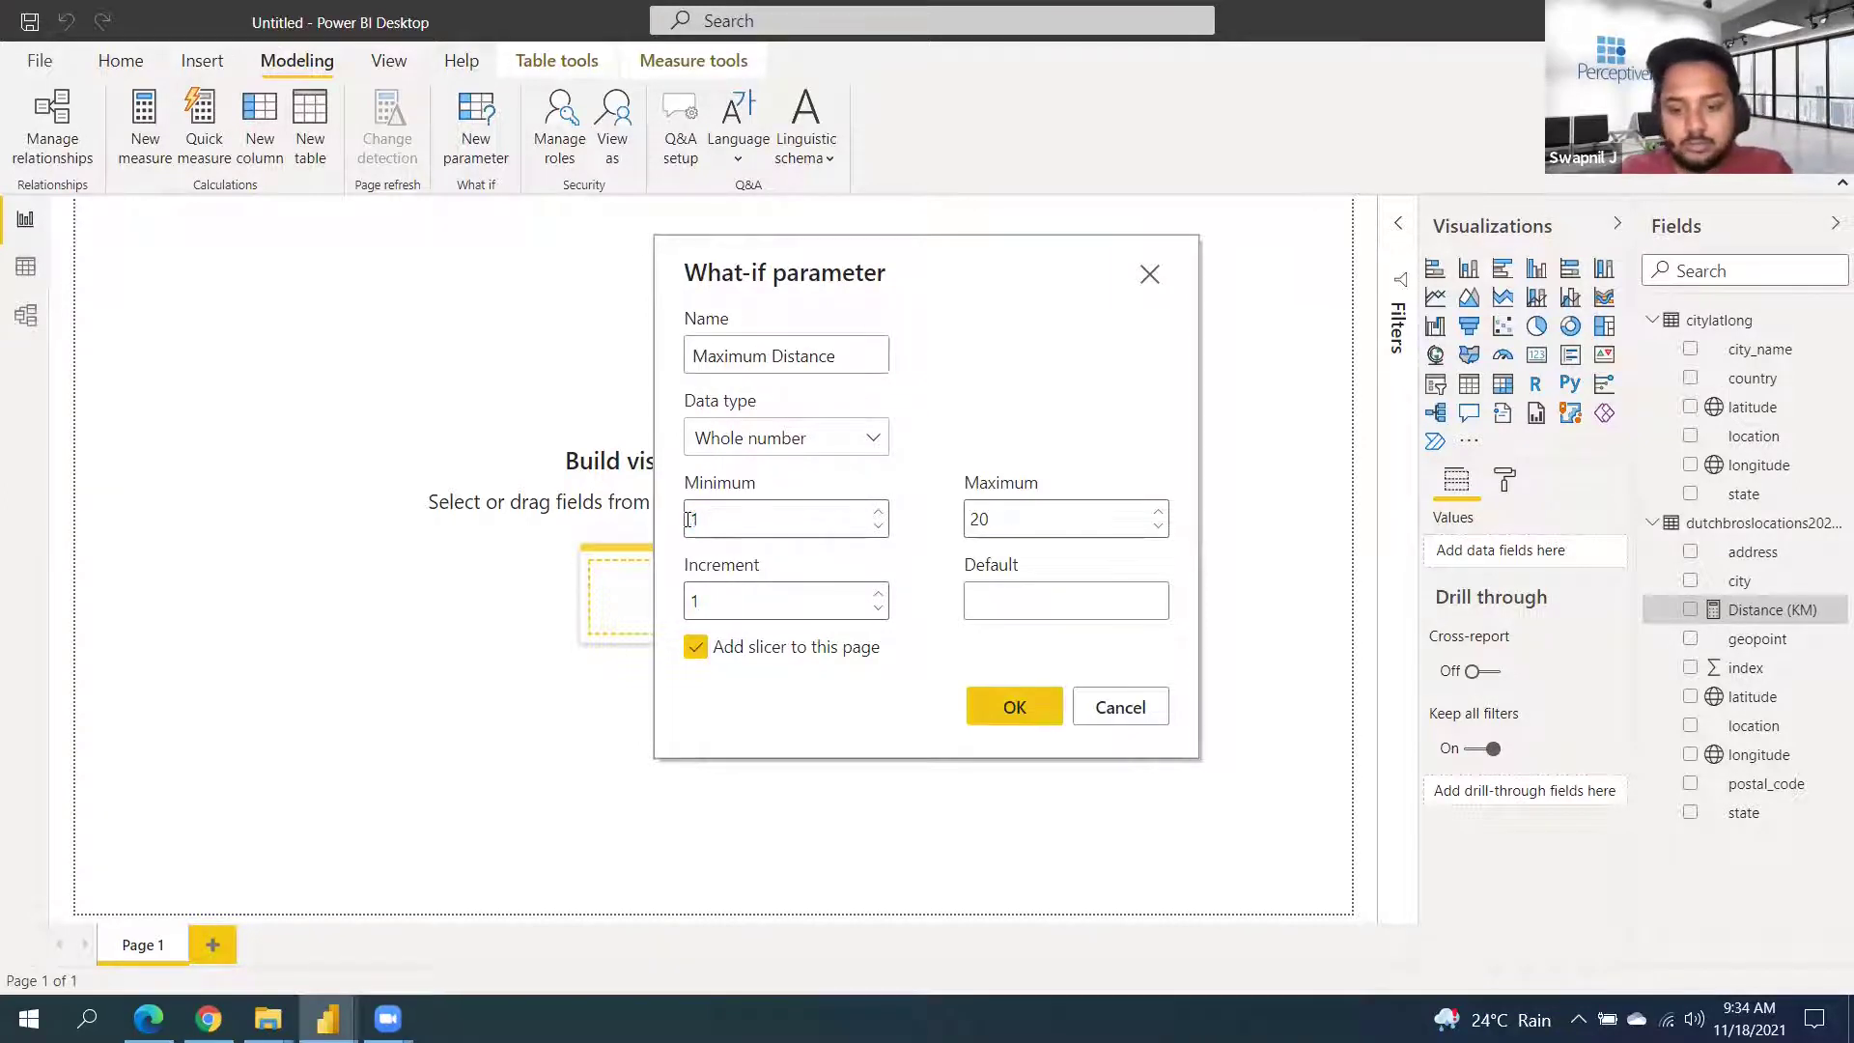
{"action": "type", "text": "1"}
{"action": "double_click", "coordinate": [1014, 512]}
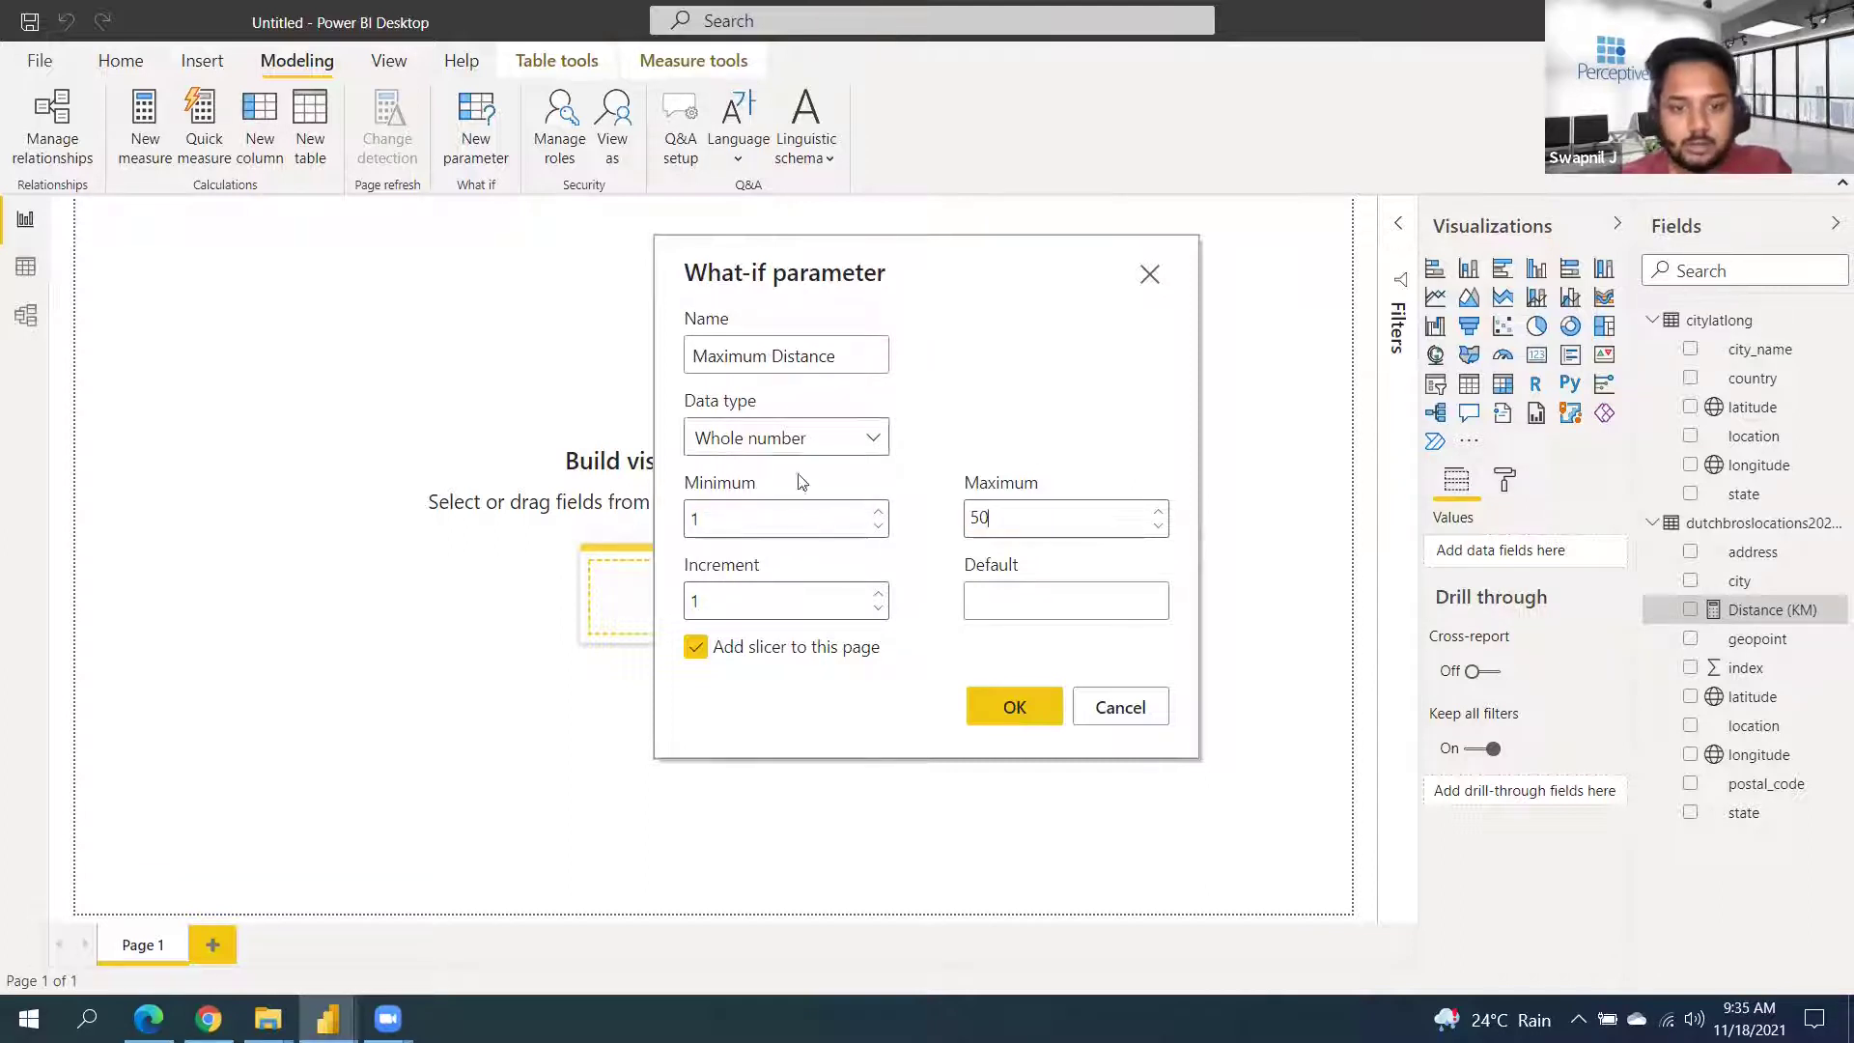
{"action": "left_click", "coordinate": [1014, 709]}
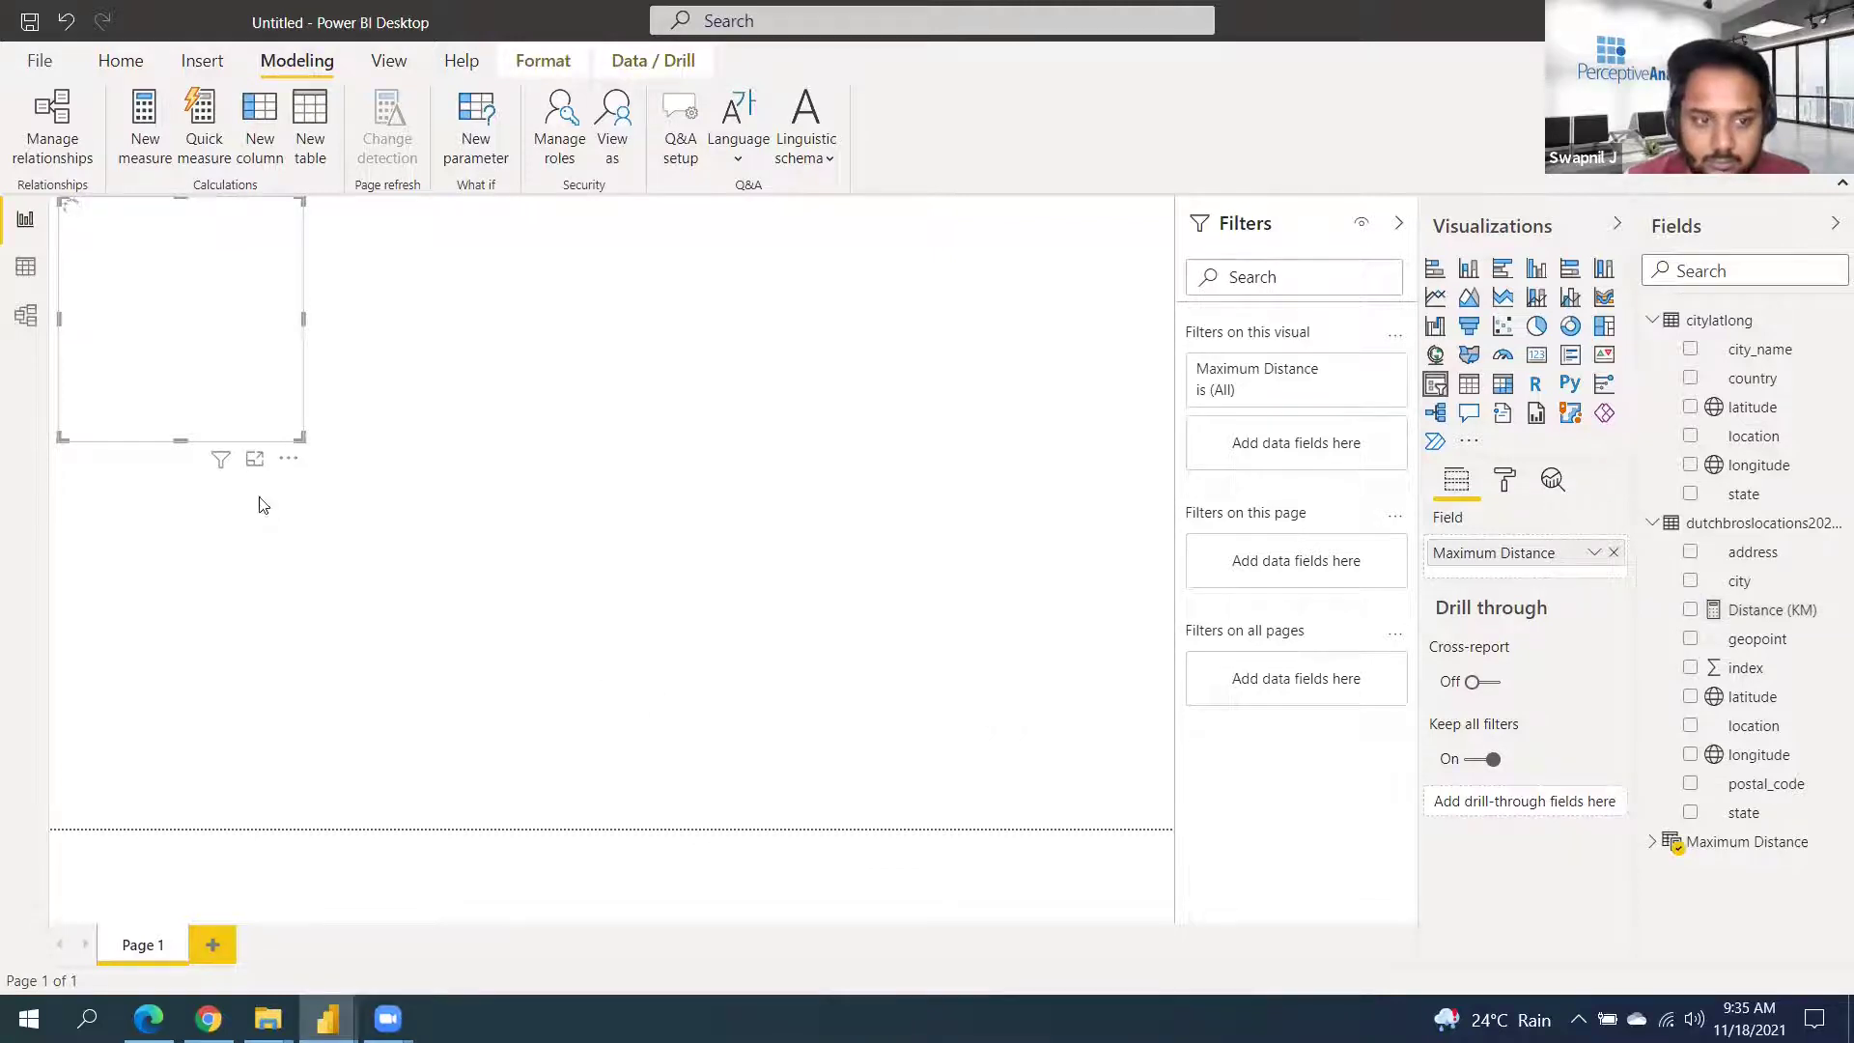
Shorten the Maximum Distance slicer, move it right along the page's upper edge, and set its value to 10
{"action": "left_click_drag", "start_coordinate": [299, 435], "coordinate": [319, 335]}
{"action": "left_click_drag", "start_coordinate": [210, 212], "coordinate": [807, 212]}
{"action": "left_click_drag", "start_coordinate": [678, 262], "coordinate": [720, 262]}
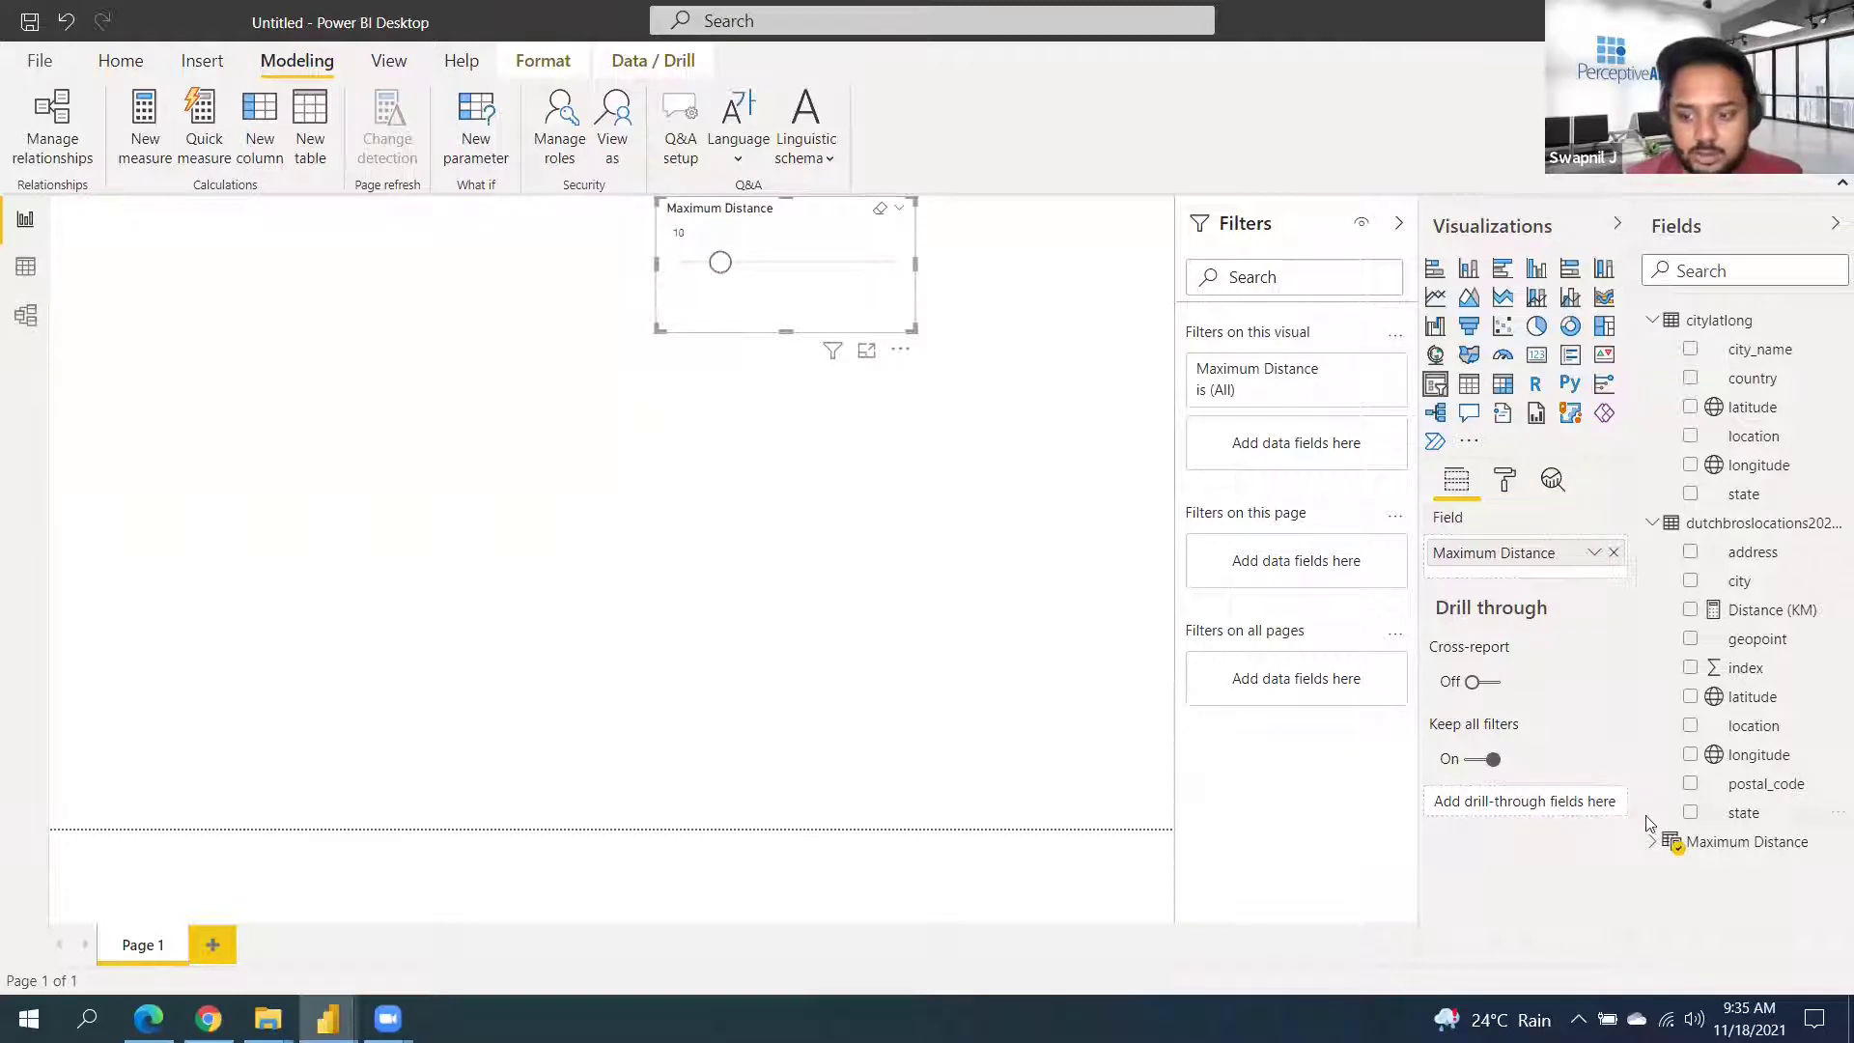
Examine the generated Maximum Distance table's fields, formula and rows in the data view, and return to the report page
{"action": "left_click", "coordinate": [1651, 845]}
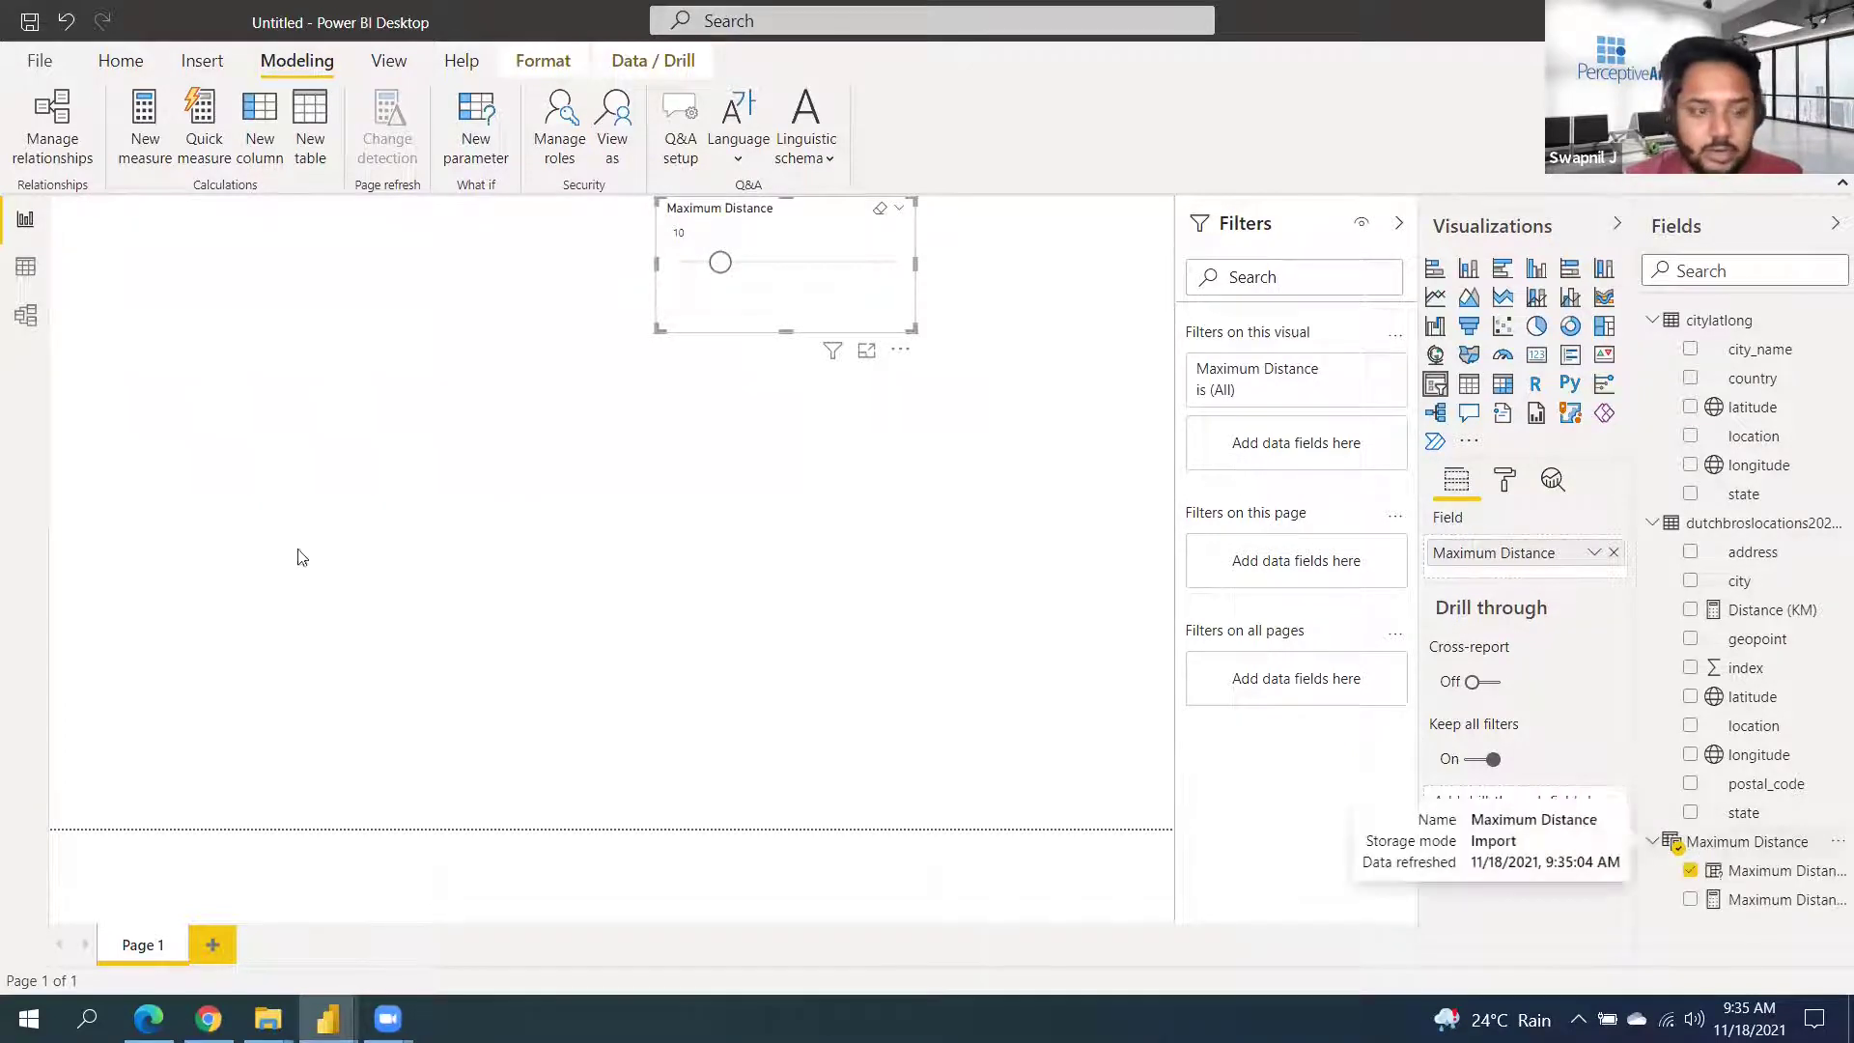
{"action": "left_click", "coordinate": [26, 267]}
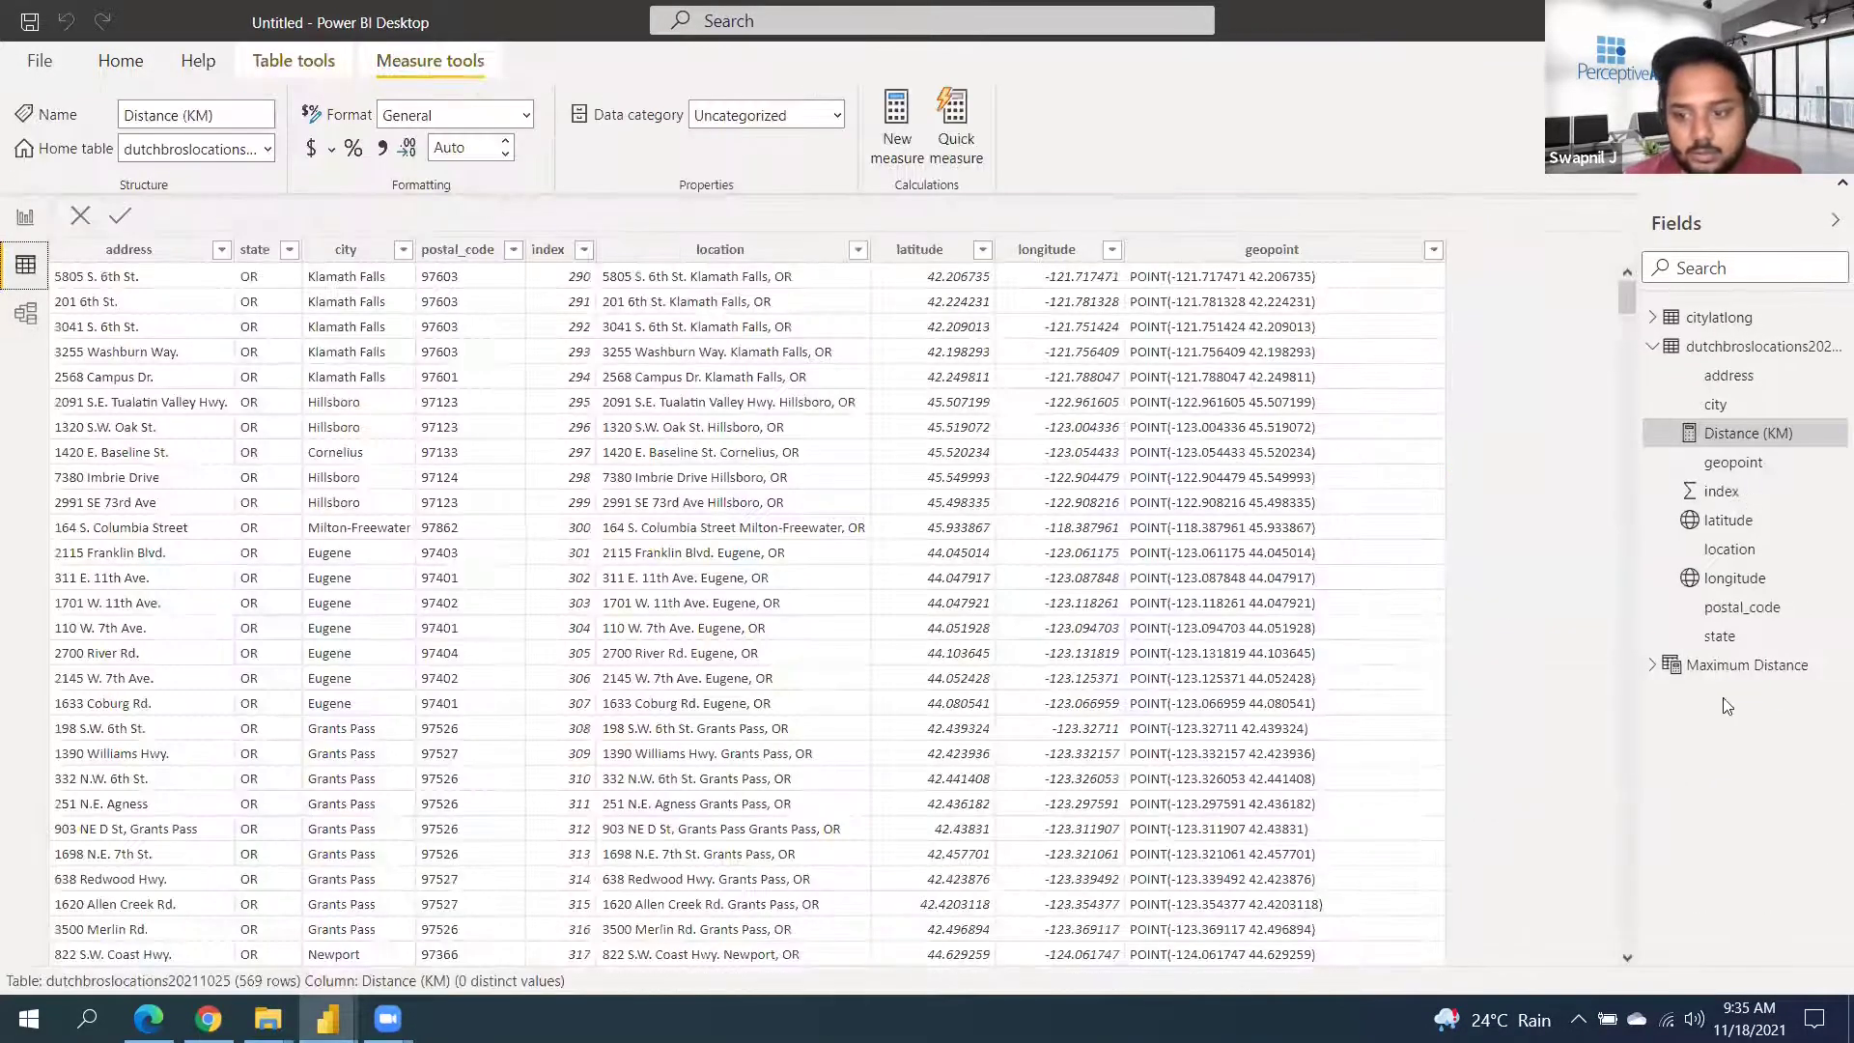
{"action": "left_click", "coordinate": [1726, 676]}
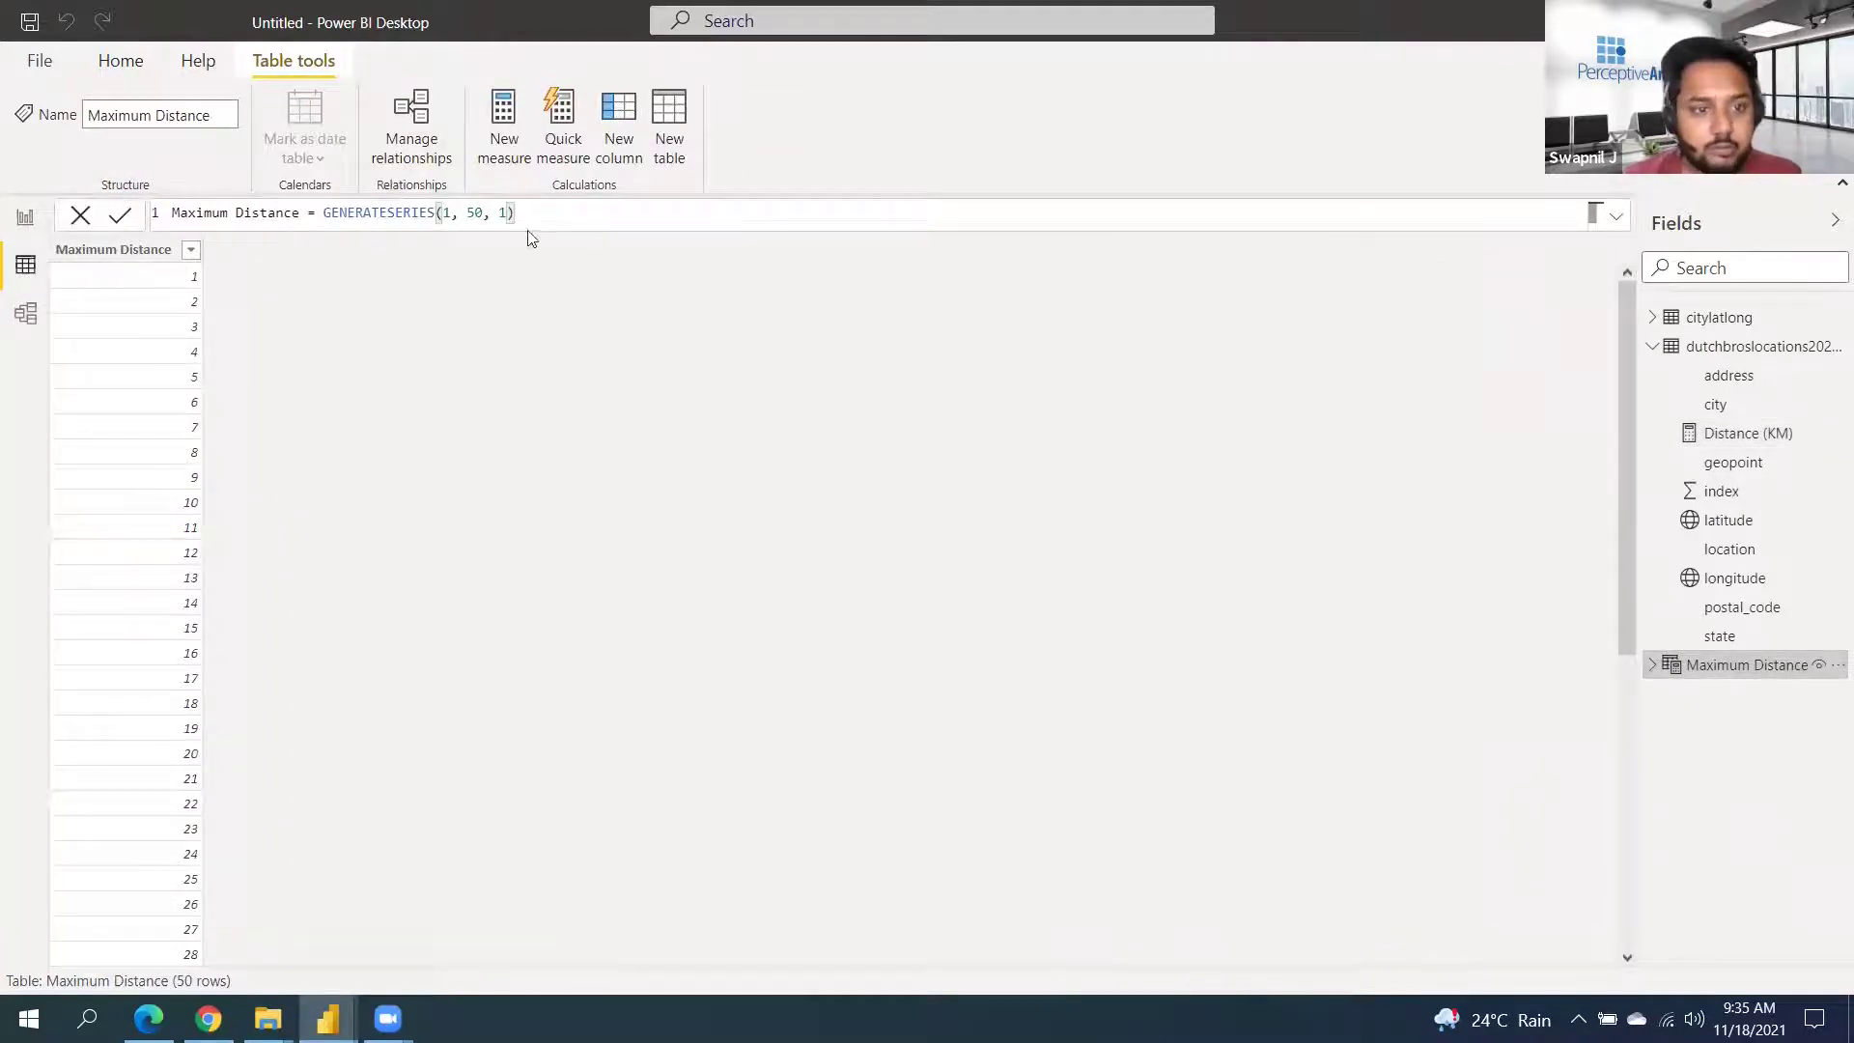
{"action": "left_click", "coordinate": [25, 218]}
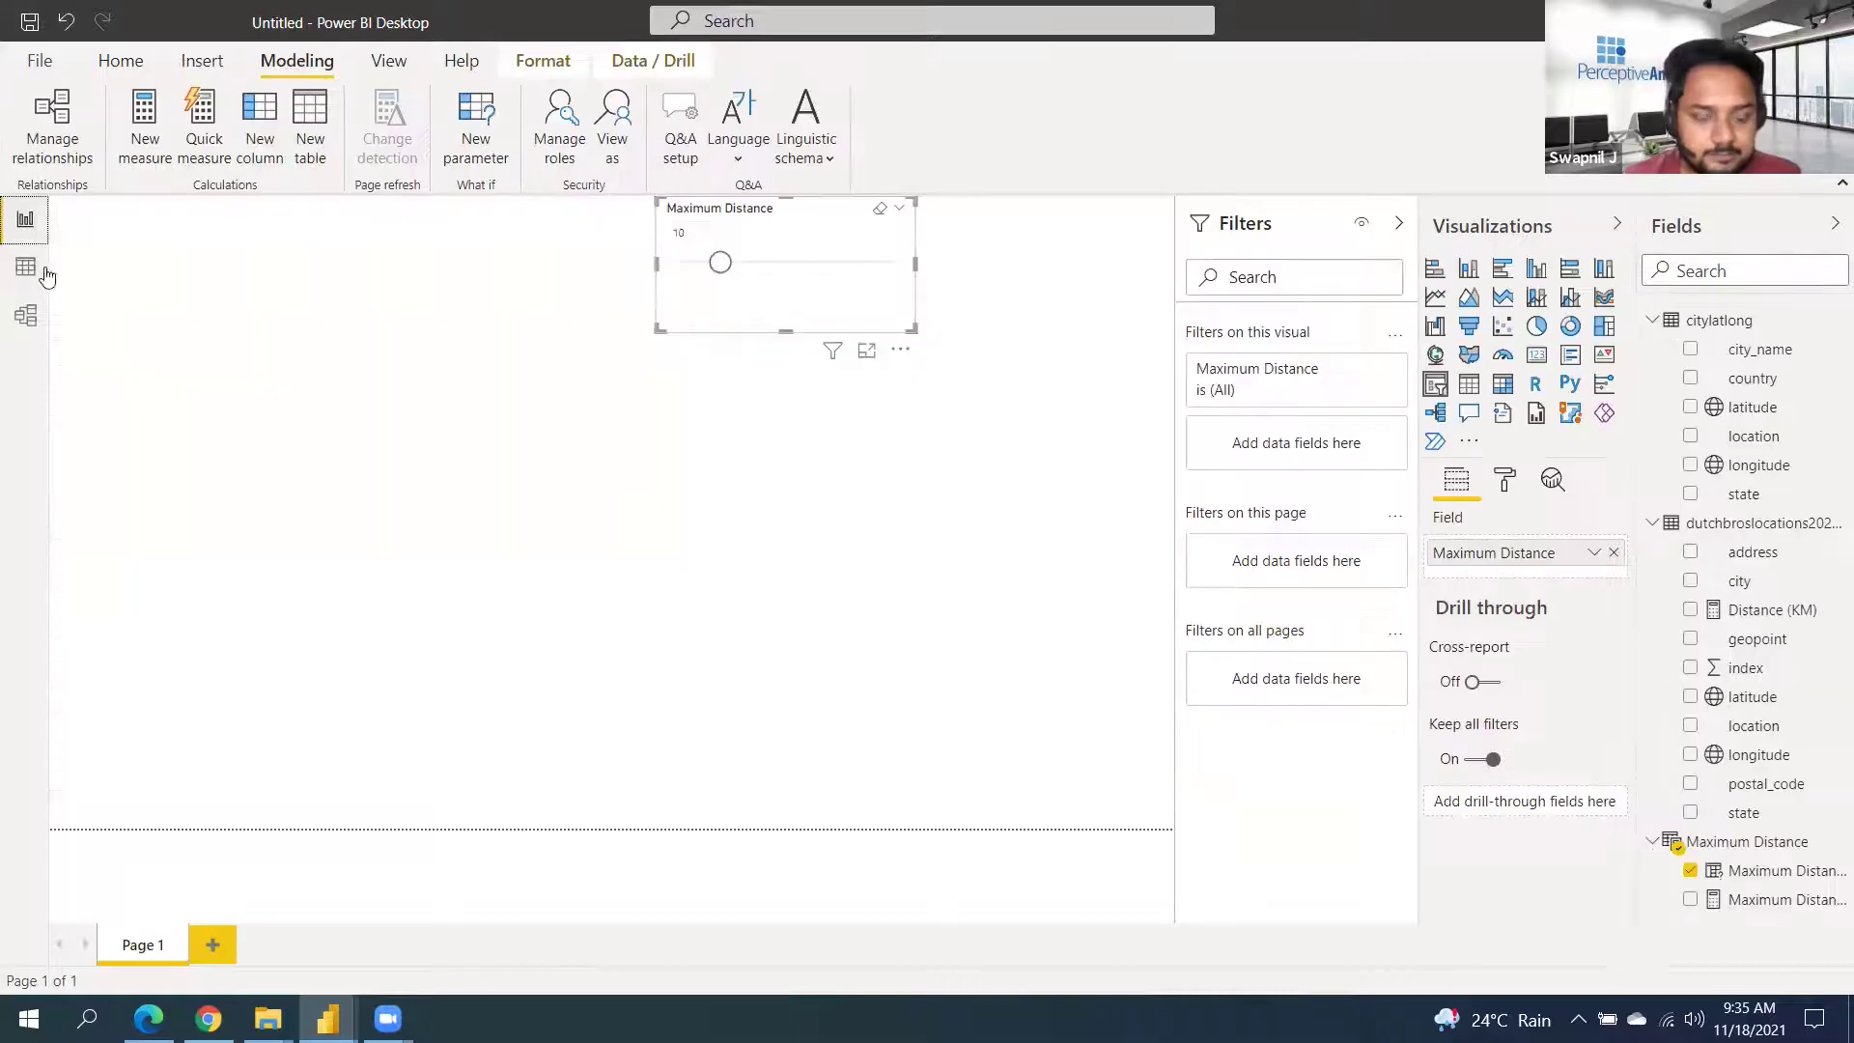
Shorten the Maximum Distance slicer slightly and add a small empty slicer in the report page's upper-left corner
{"action": "left_click_drag", "start_coordinate": [785, 331], "coordinate": [787, 309]}
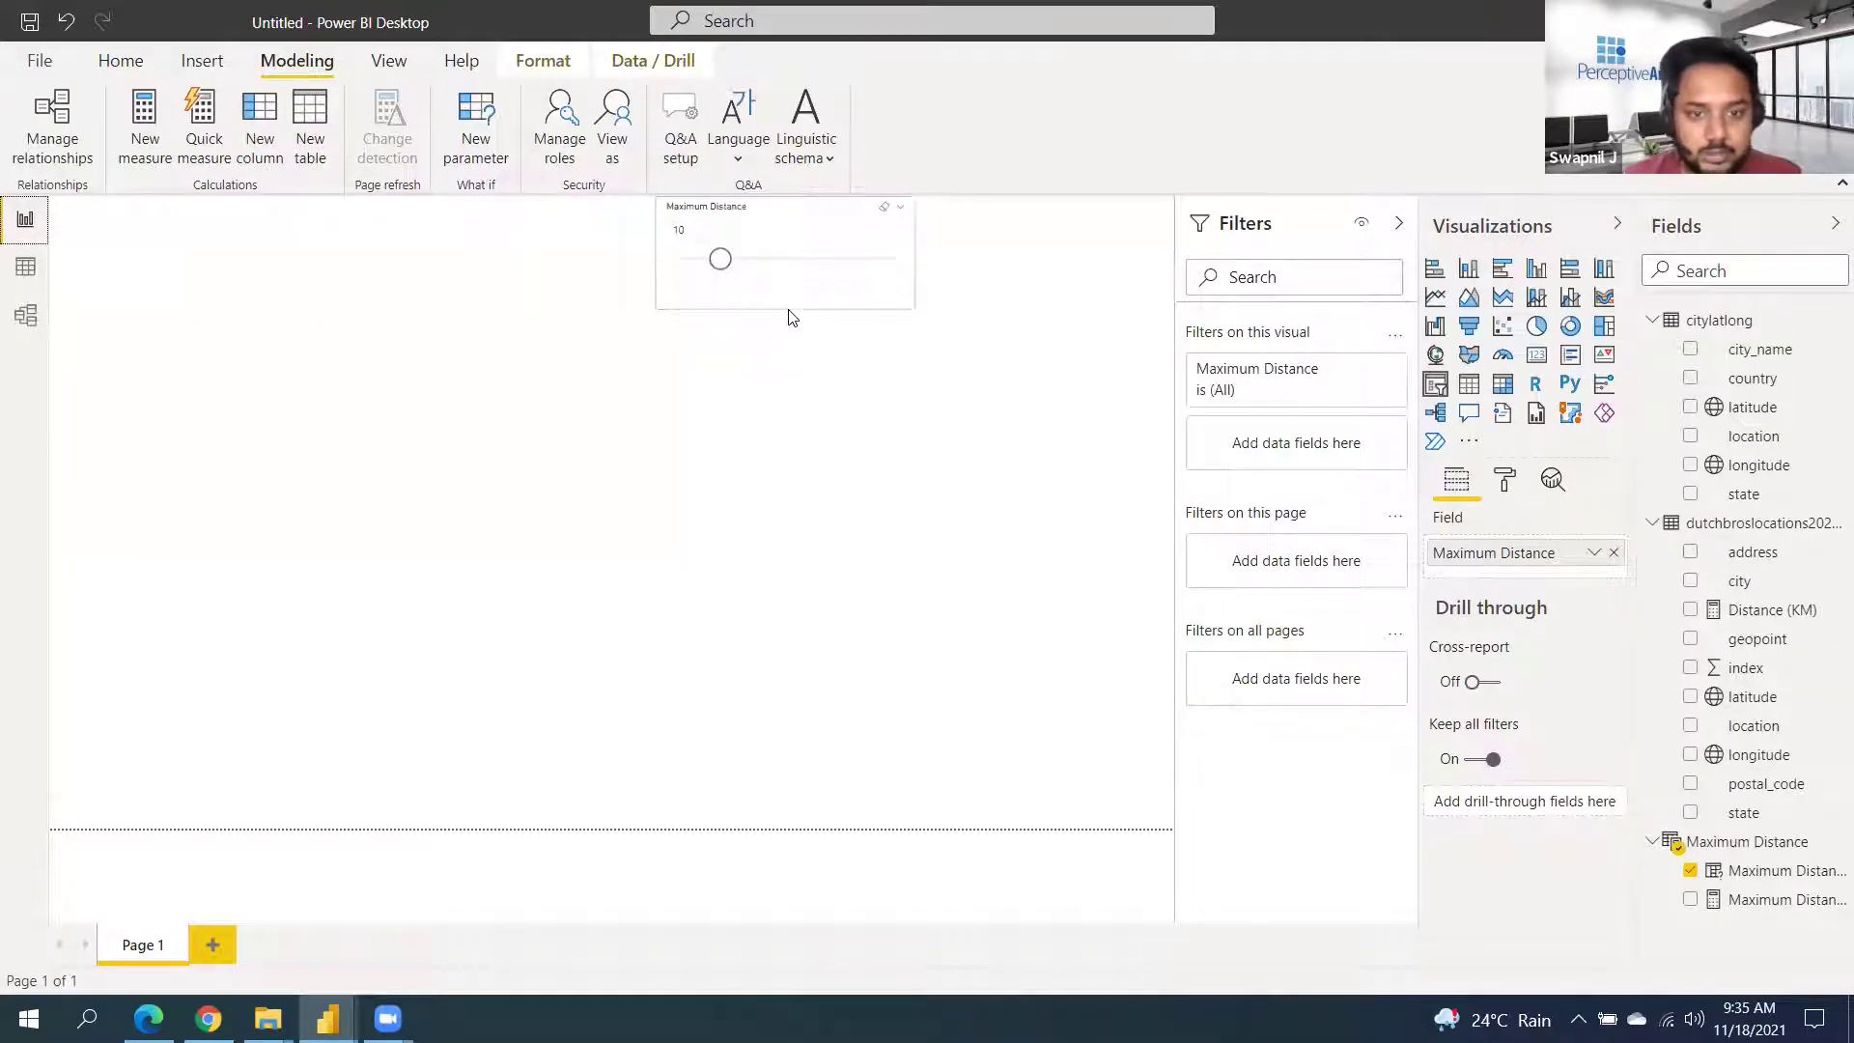
{"action": "left_click", "coordinate": [257, 276]}
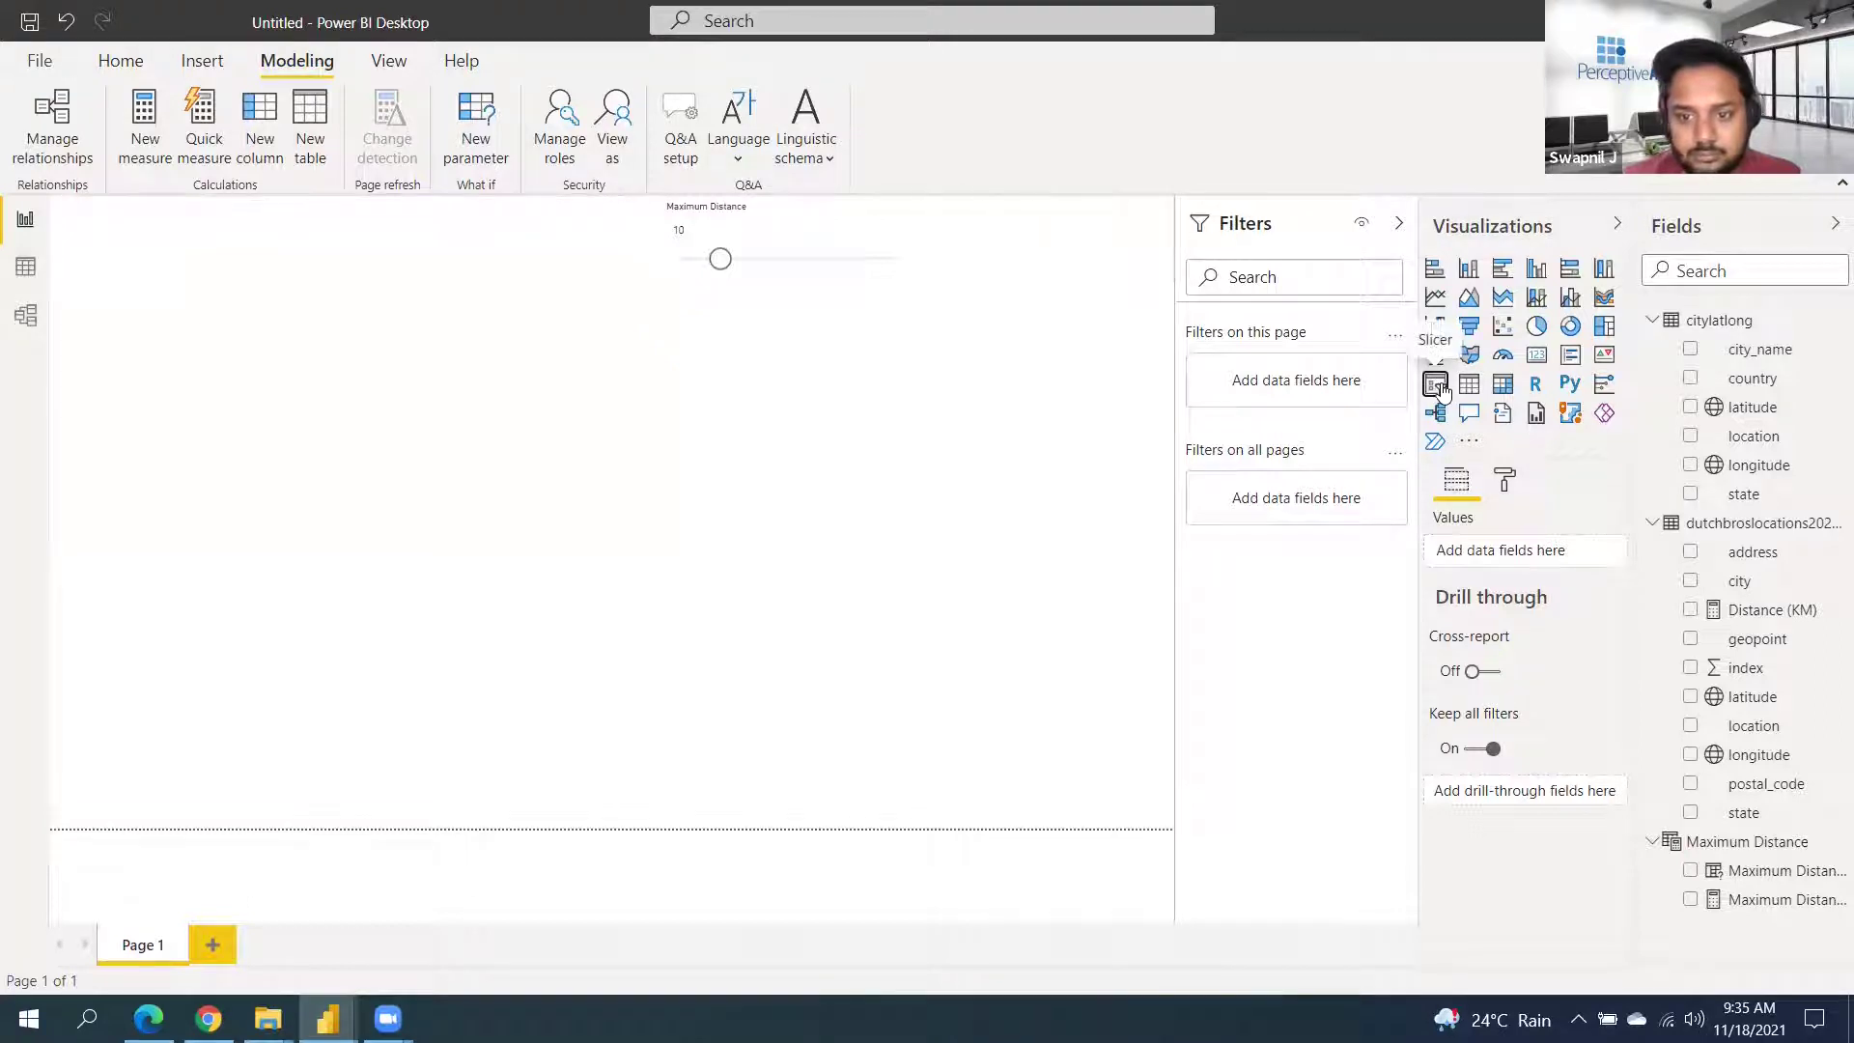
{"action": "left_click_drag", "start_coordinate": [319, 420], "coordinate": [193, 207]}
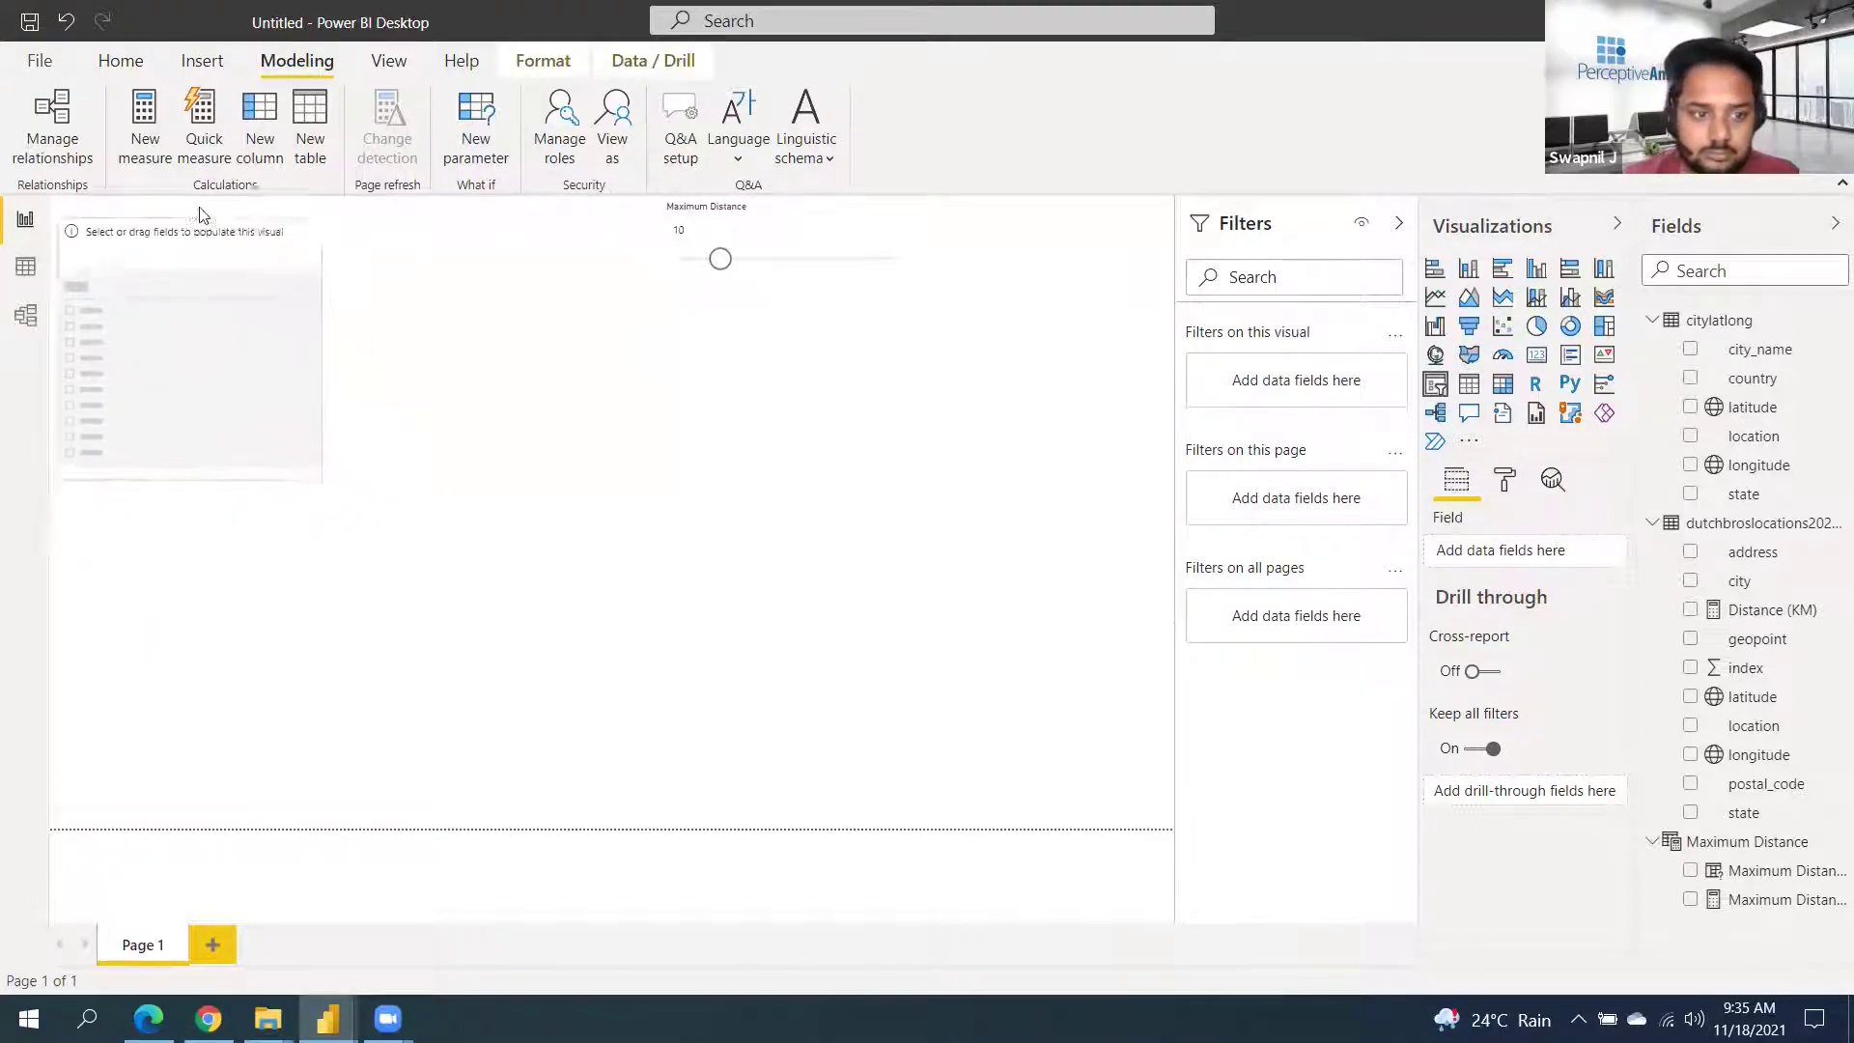
{"action": "left_click_drag", "start_coordinate": [309, 455], "coordinate": [266, 309]}
Assign the citylatlong state field to the new slicer and display it as a dropdown
{"action": "left_click_drag", "start_coordinate": [1756, 497], "coordinate": [1512, 552]}
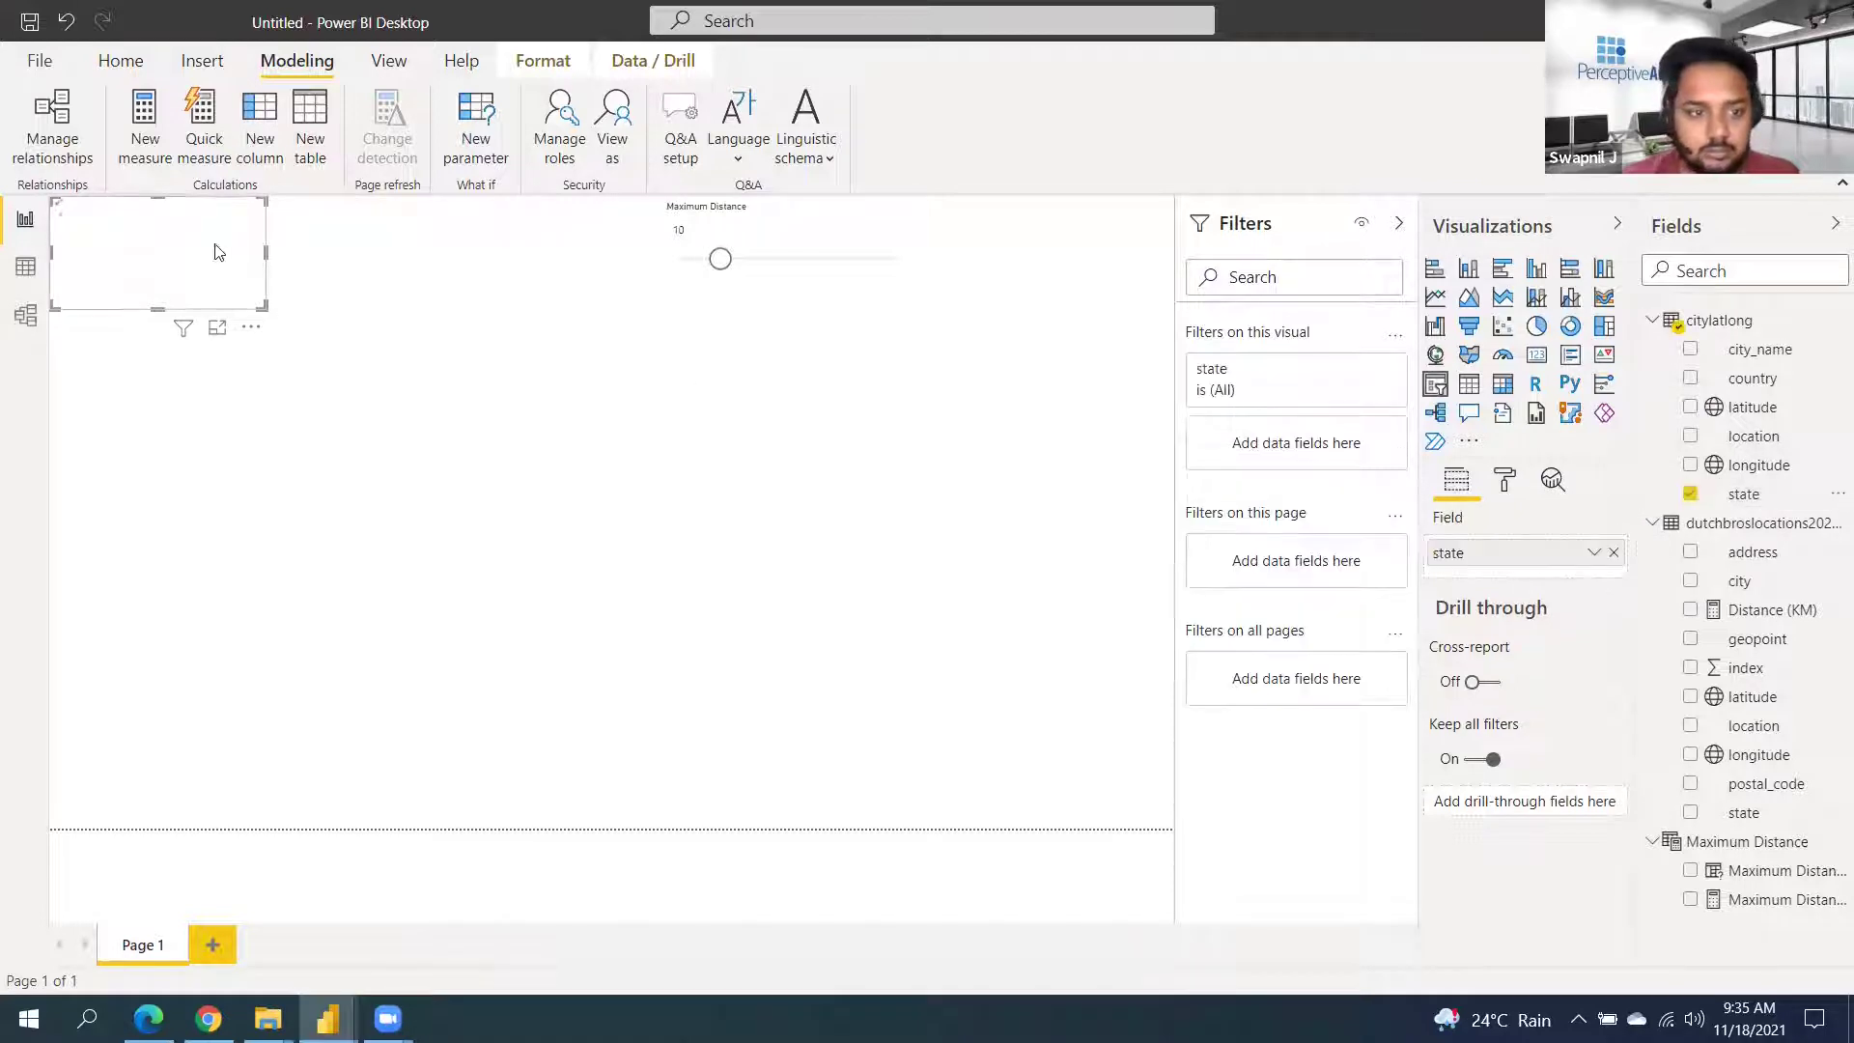
{"action": "left_click", "coordinate": [248, 212]}
{"action": "left_click", "coordinate": [275, 260]}
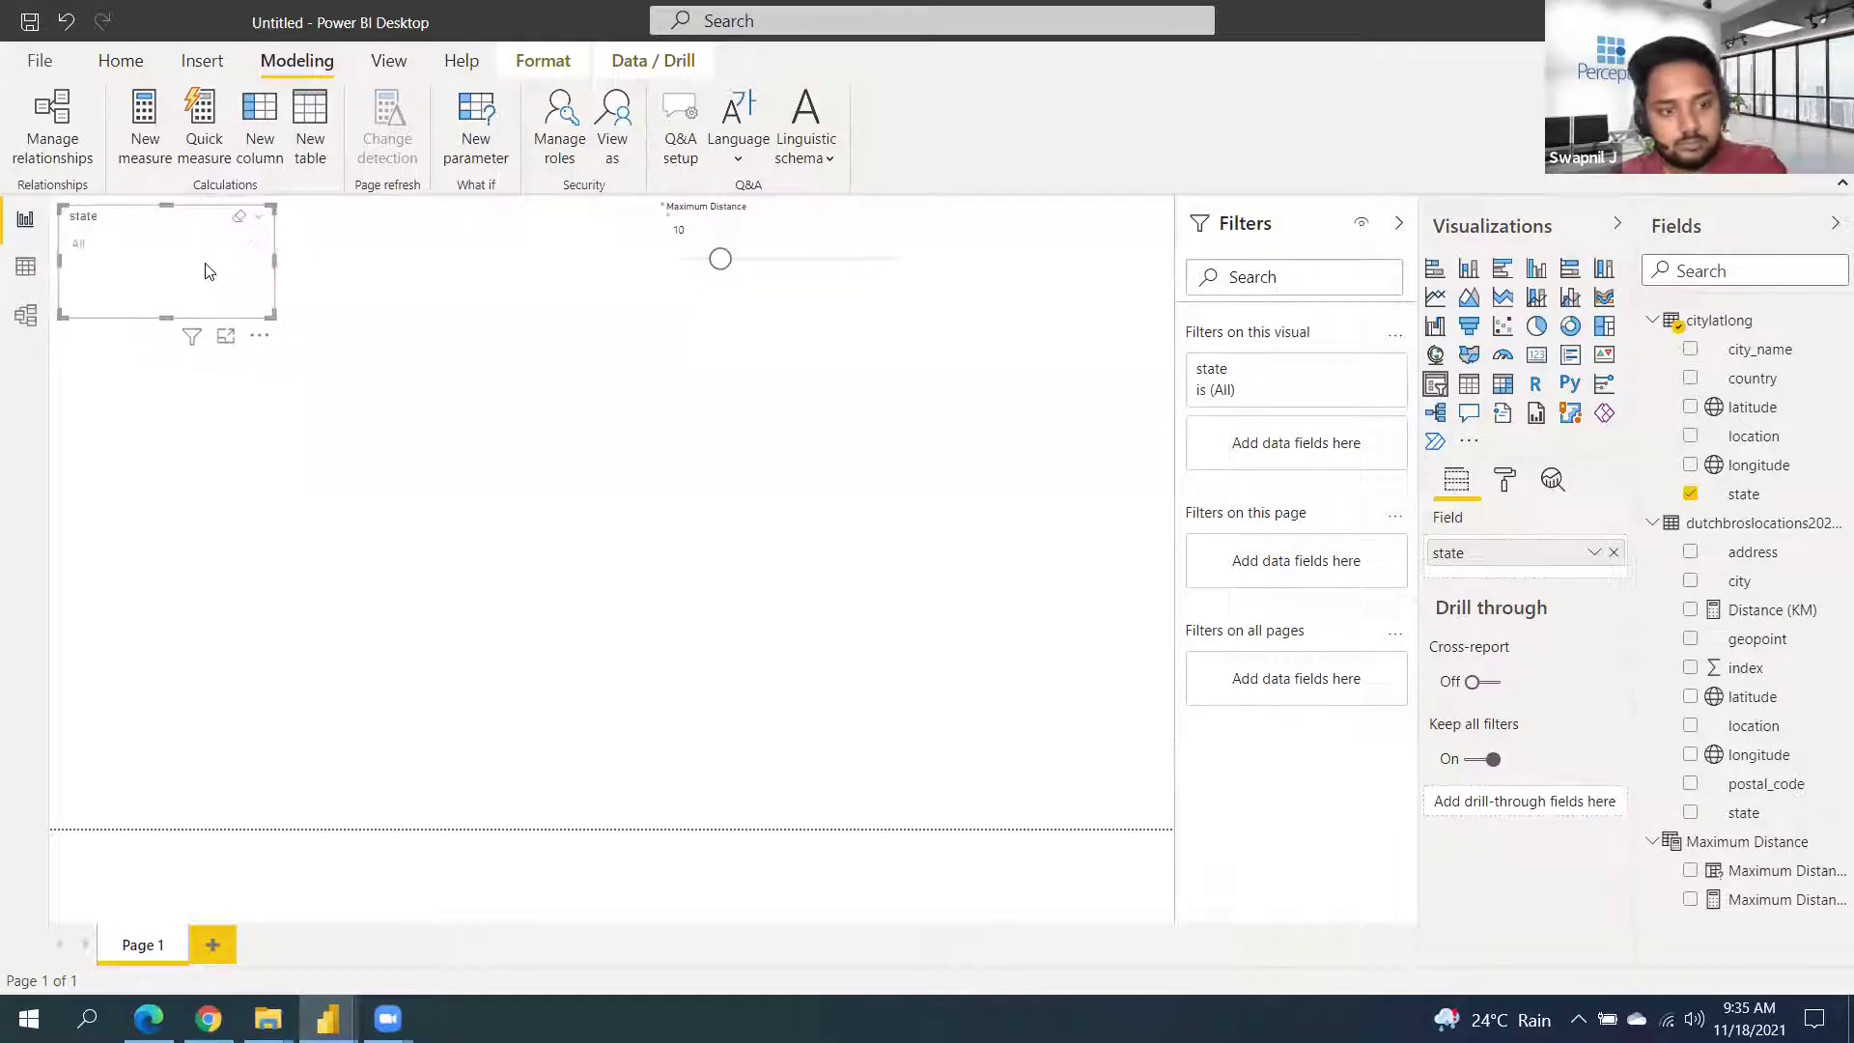
Duplicate the state slicer, place the copy between the two existing slicers, and replace its field with citylatlong city_name
{"action": "key", "text": "ctrl+v"}
{"action": "left_click_drag", "start_coordinate": [290, 220], "coordinate": [505, 208]}
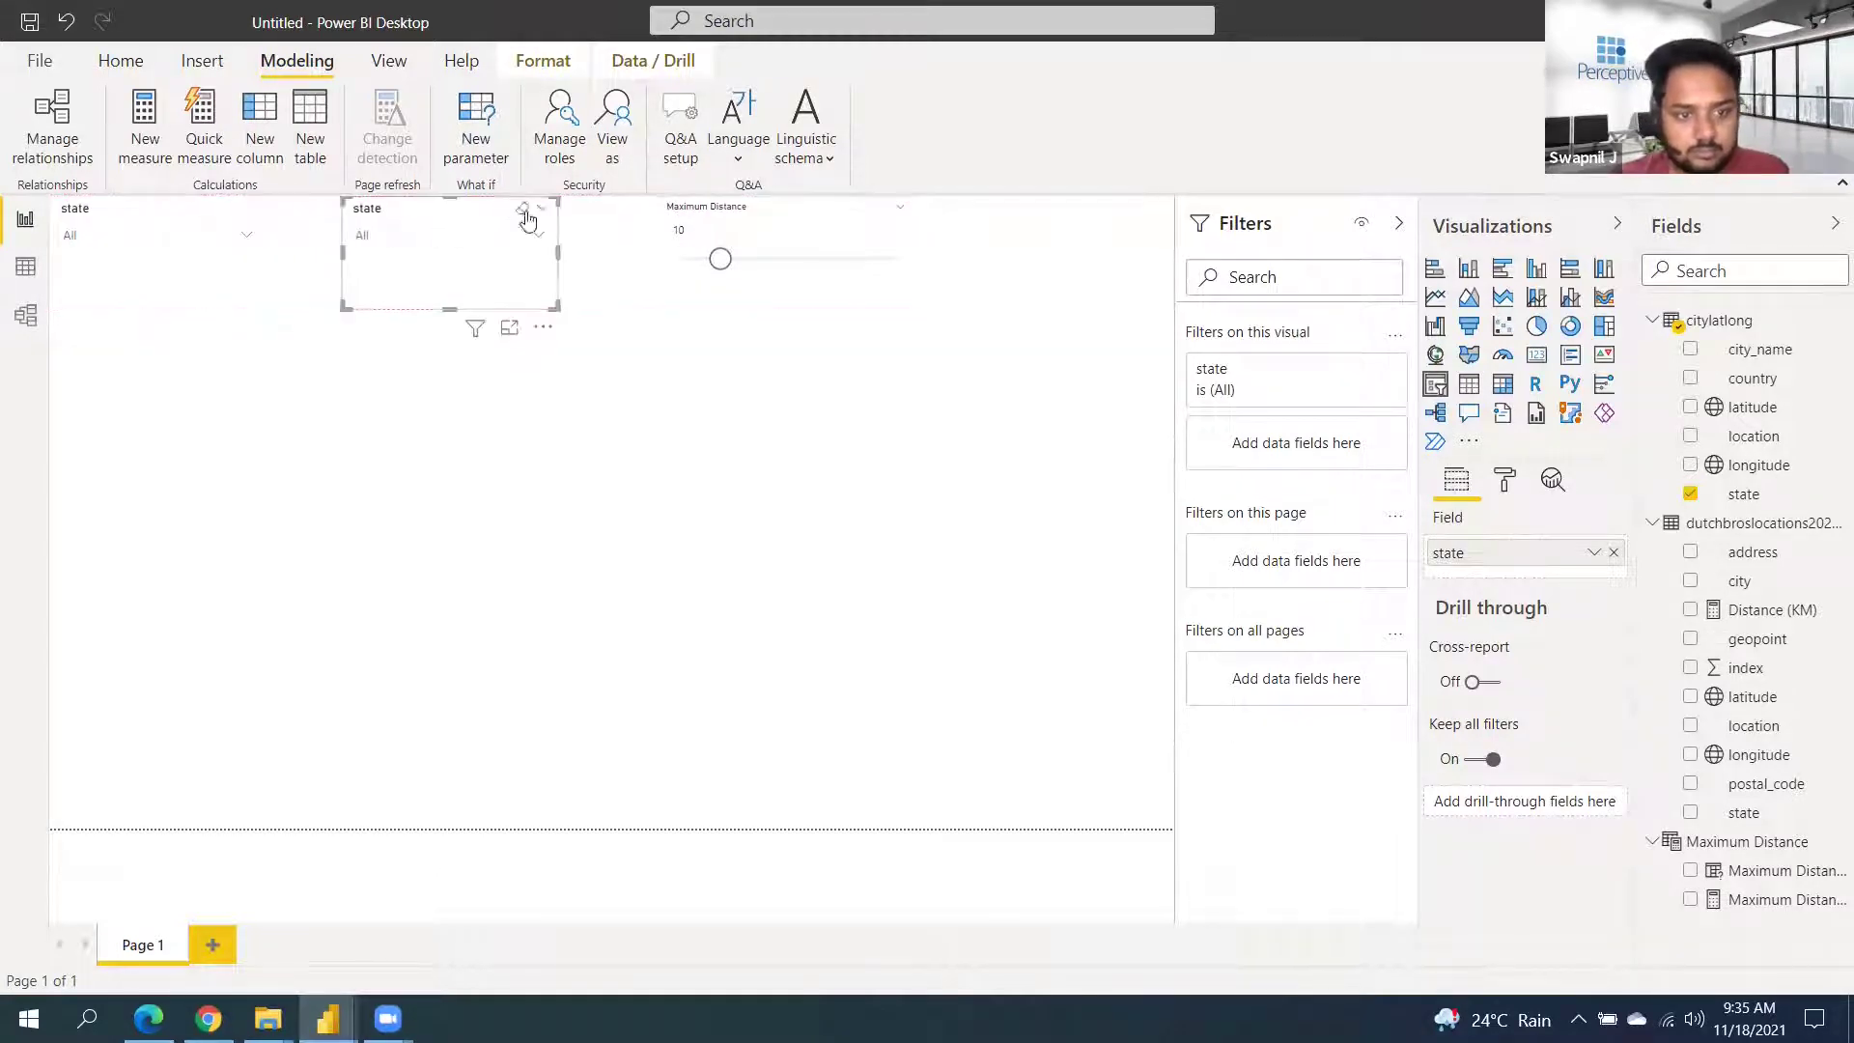
{"action": "left_click", "coordinate": [1613, 552]}
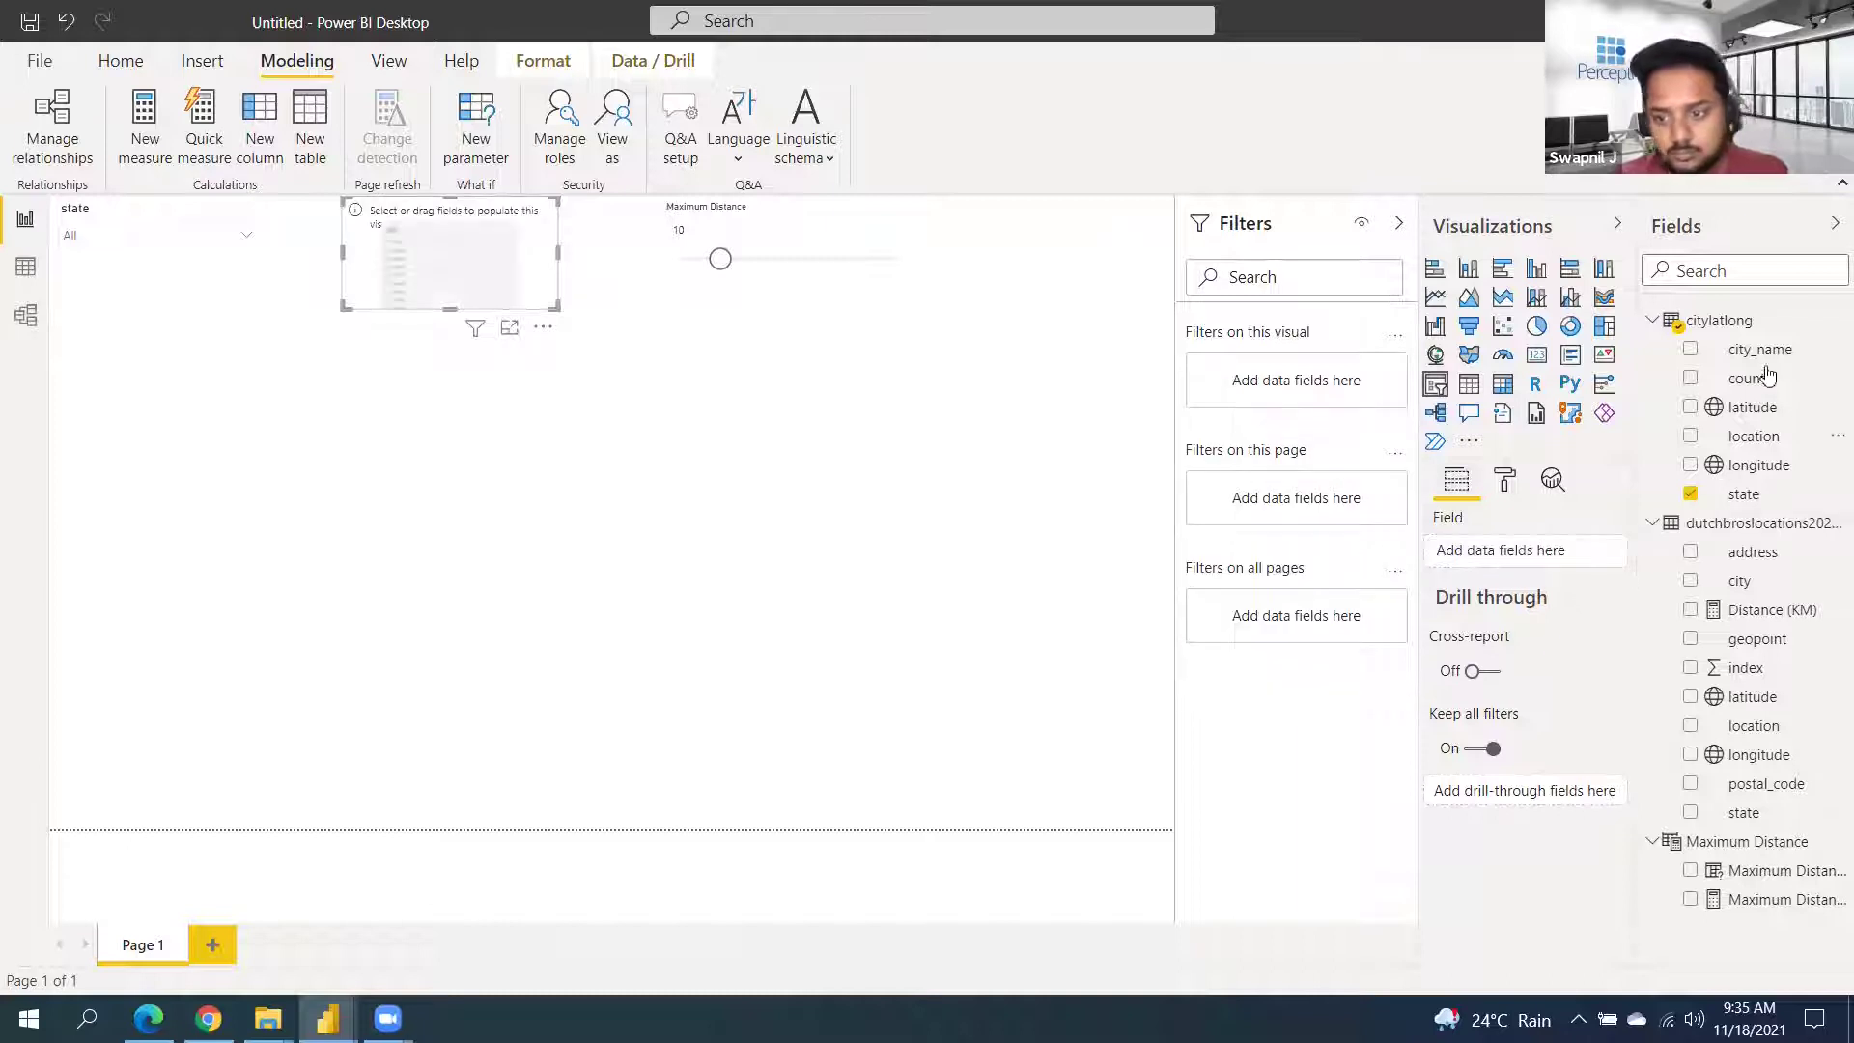
{"action": "left_click_drag", "start_coordinate": [1760, 349], "coordinate": [1533, 553]}
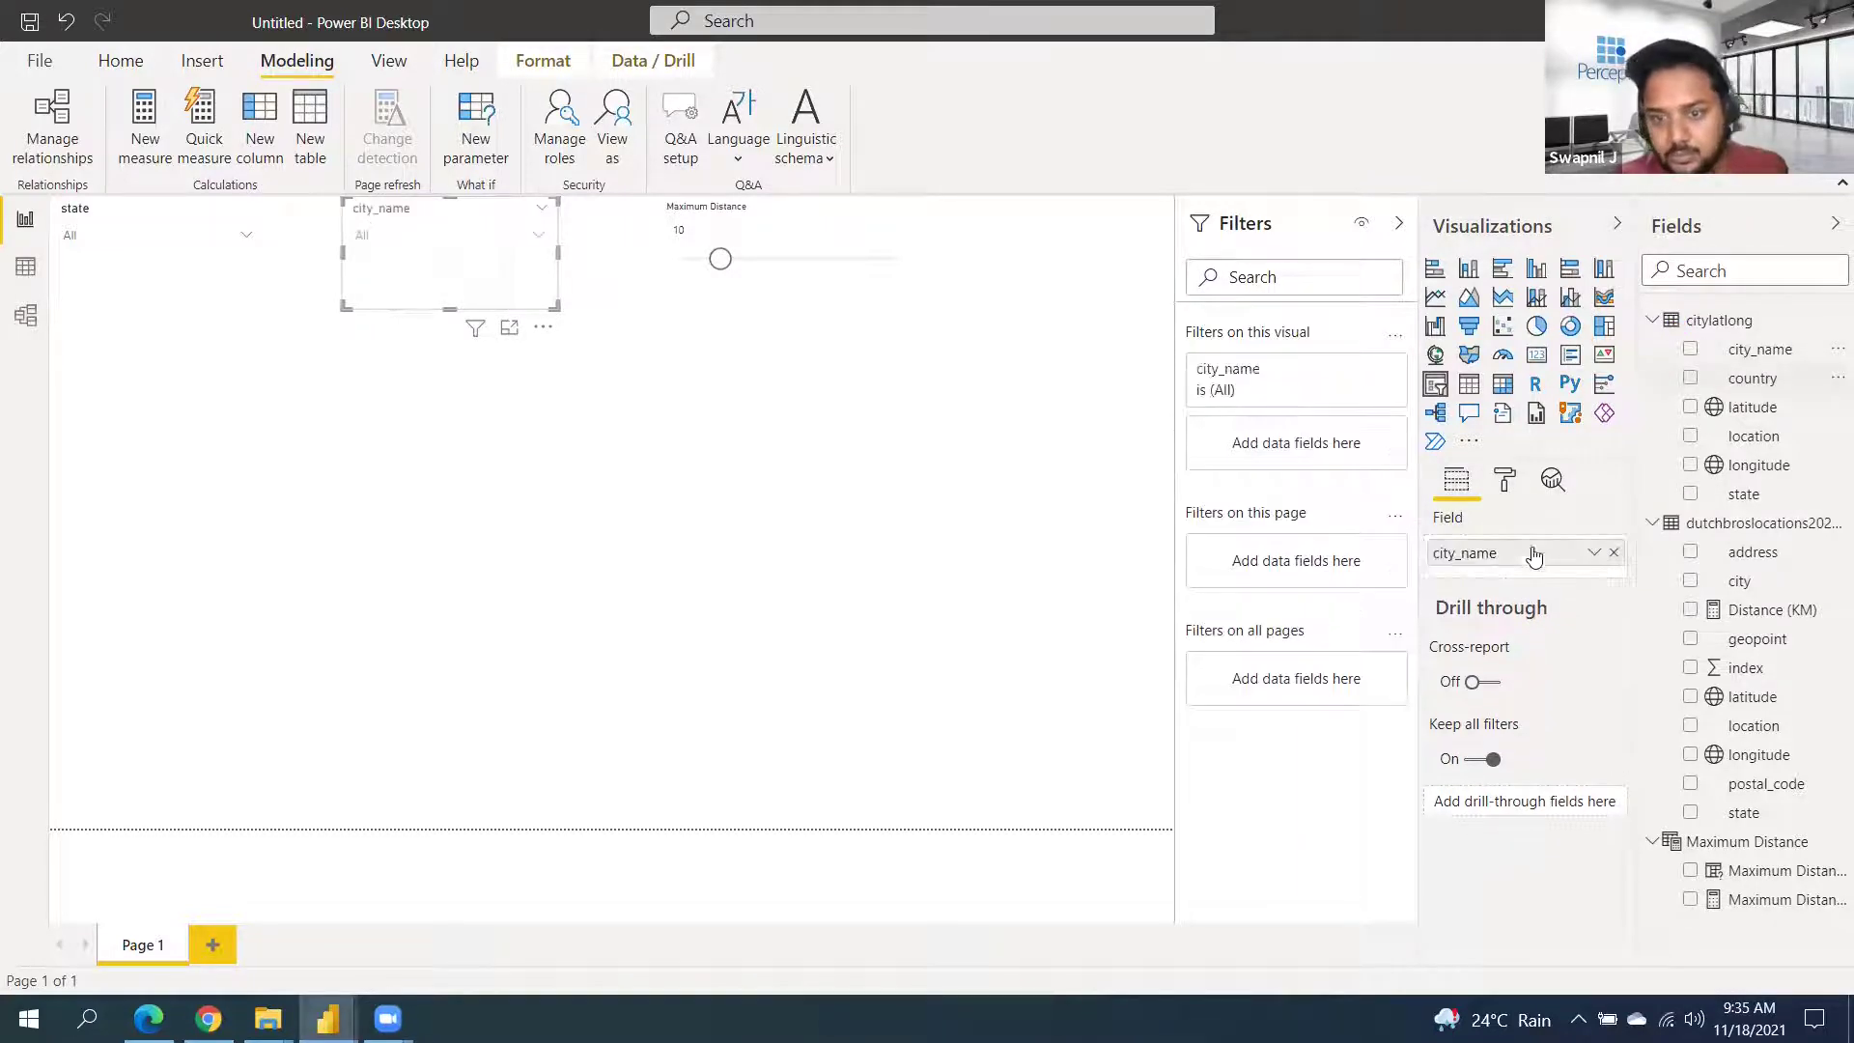
{"action": "mouse_move", "coordinate": [446, 307]}
{"action": "left_mouse_down"}
{"action": "mouse_move", "coordinate": [443, 273]}
{"action": "mouse_move", "coordinate": [433, 311]}
{"action": "left_mouse_up"}
{"action": "left_click", "coordinate": [627, 421]}
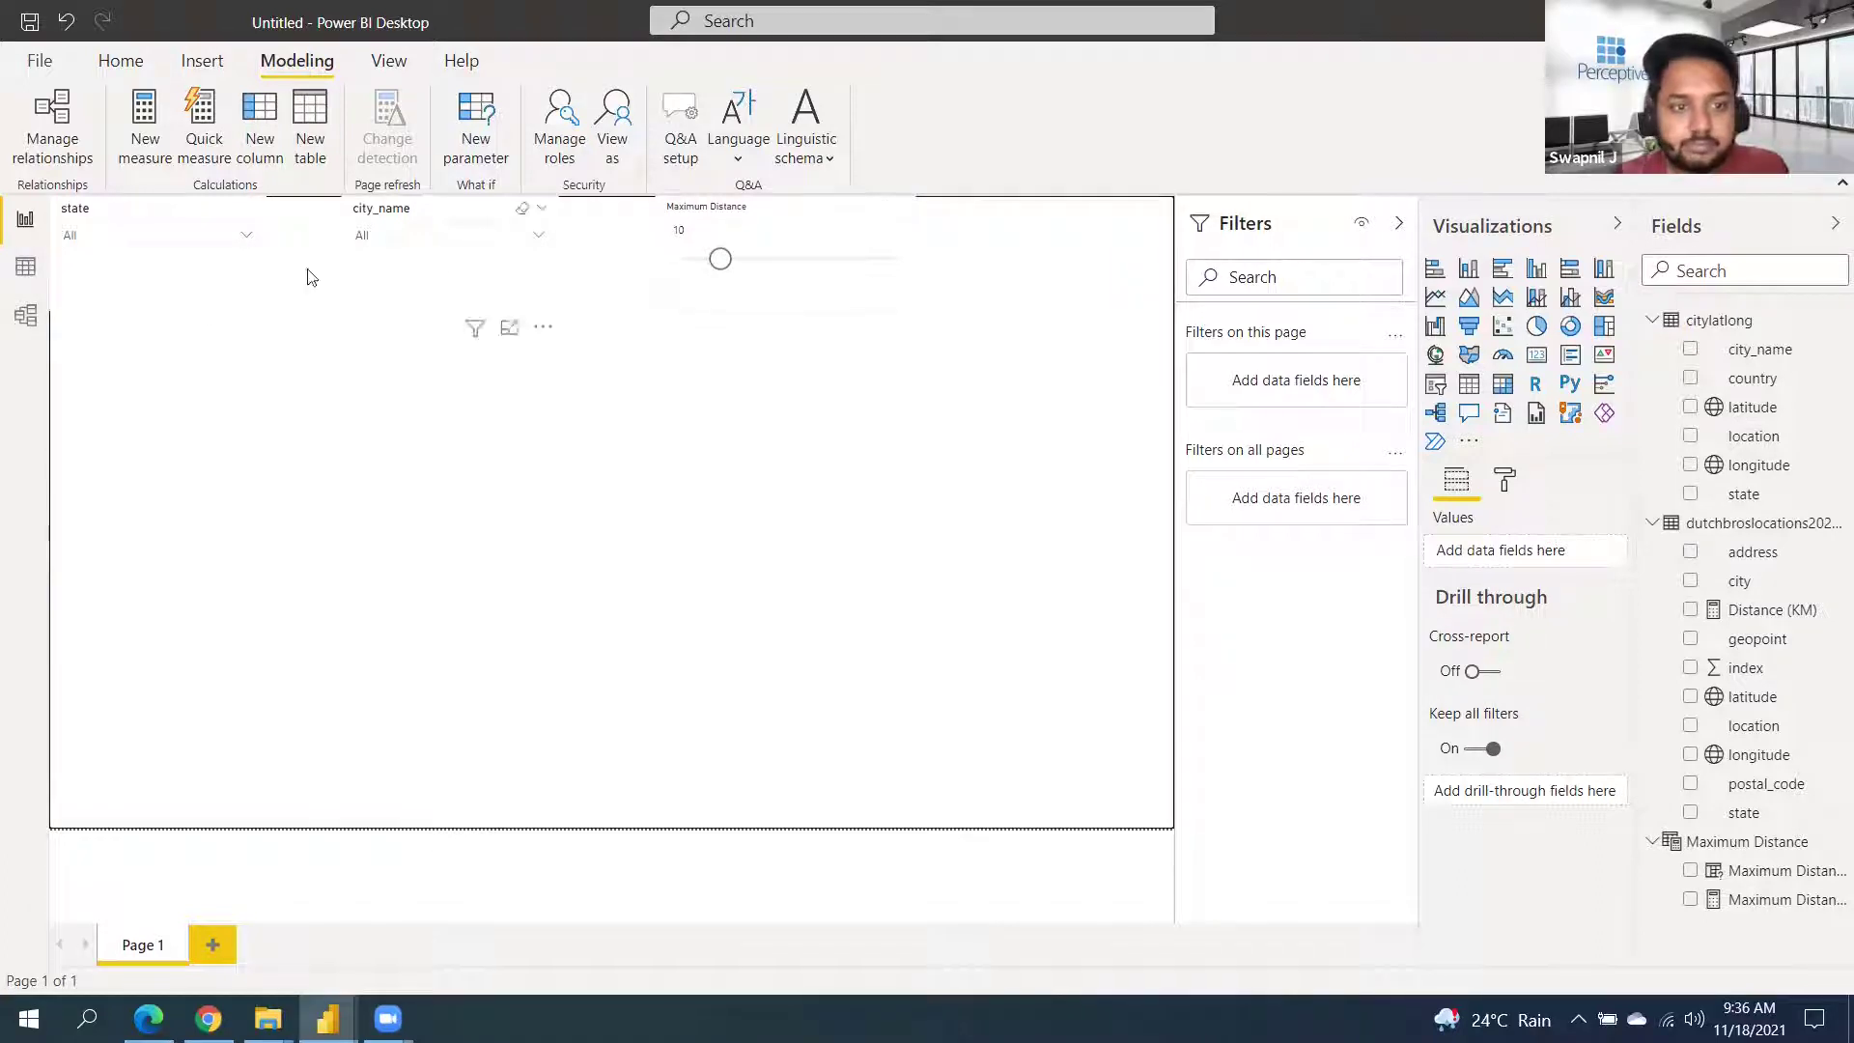
Filter the state slicer to CA and the city_name slicer to Anaheim
{"action": "left_click", "coordinate": [122, 238]}
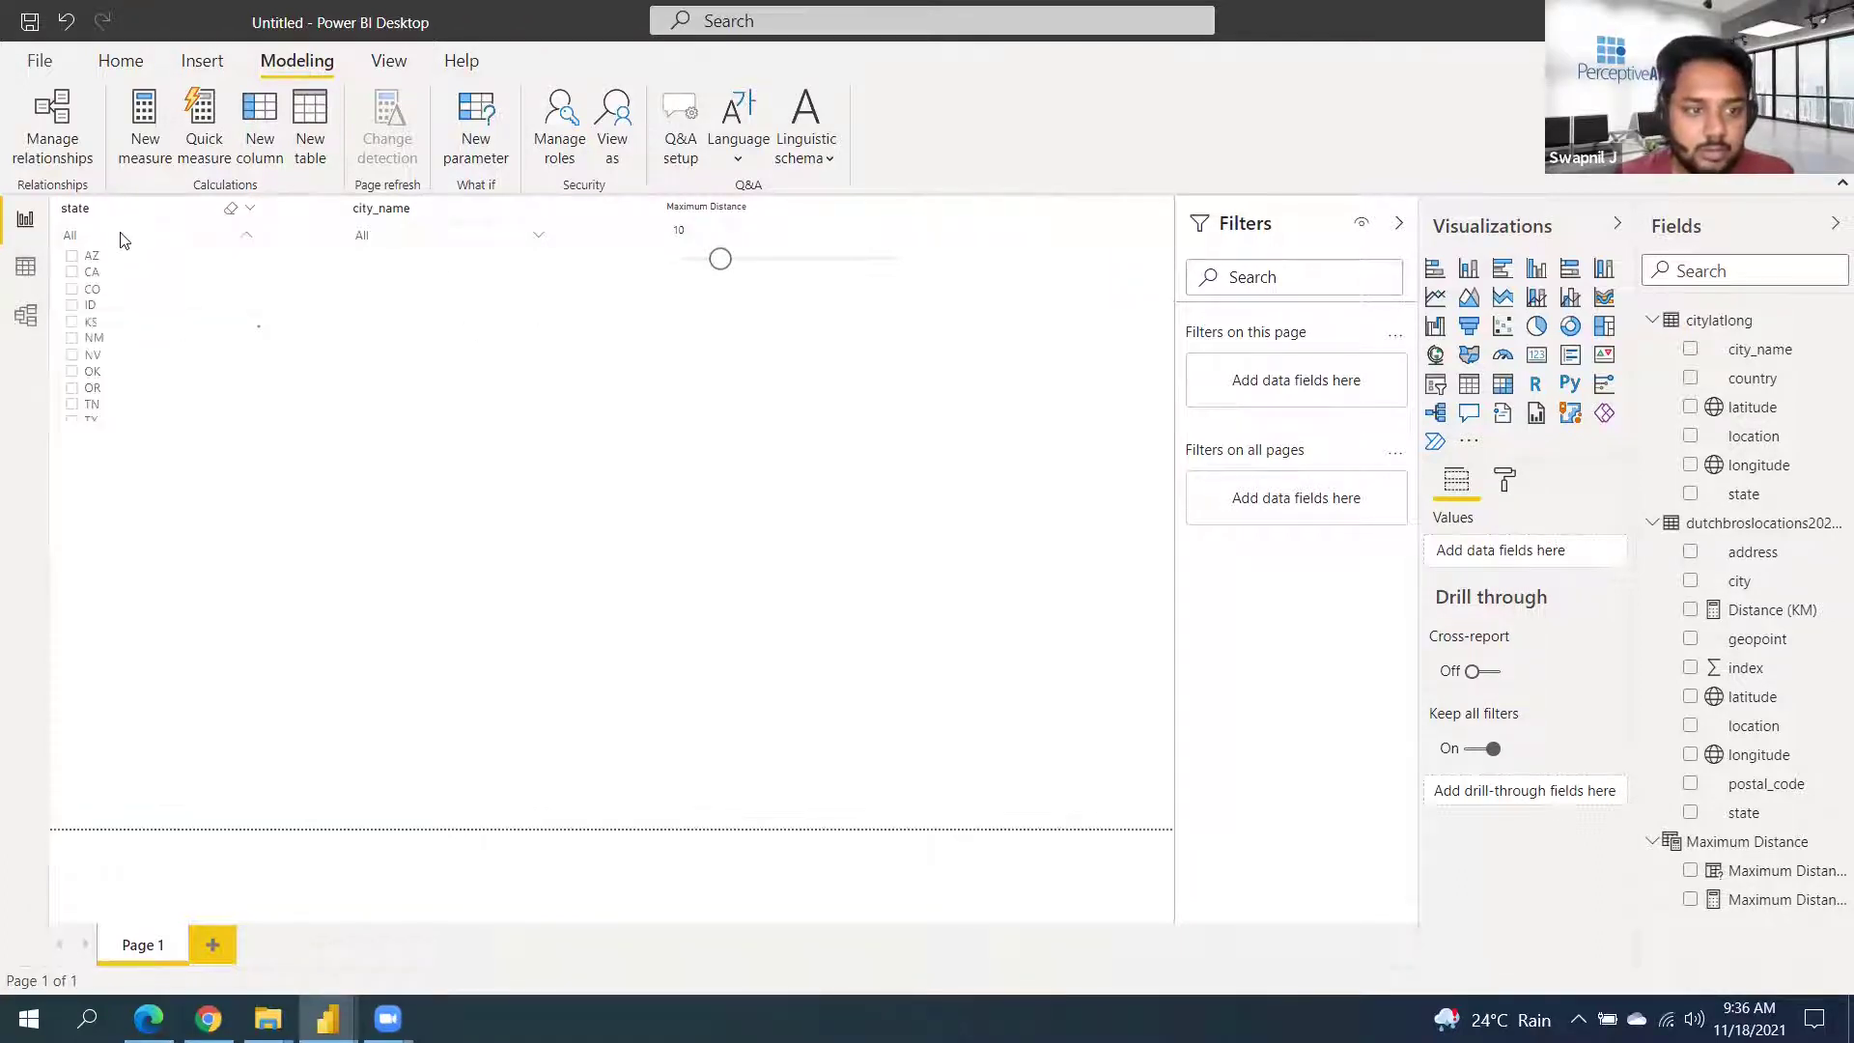
{"action": "left_click", "coordinate": [92, 274]}
{"action": "left_click", "coordinate": [430, 241]}
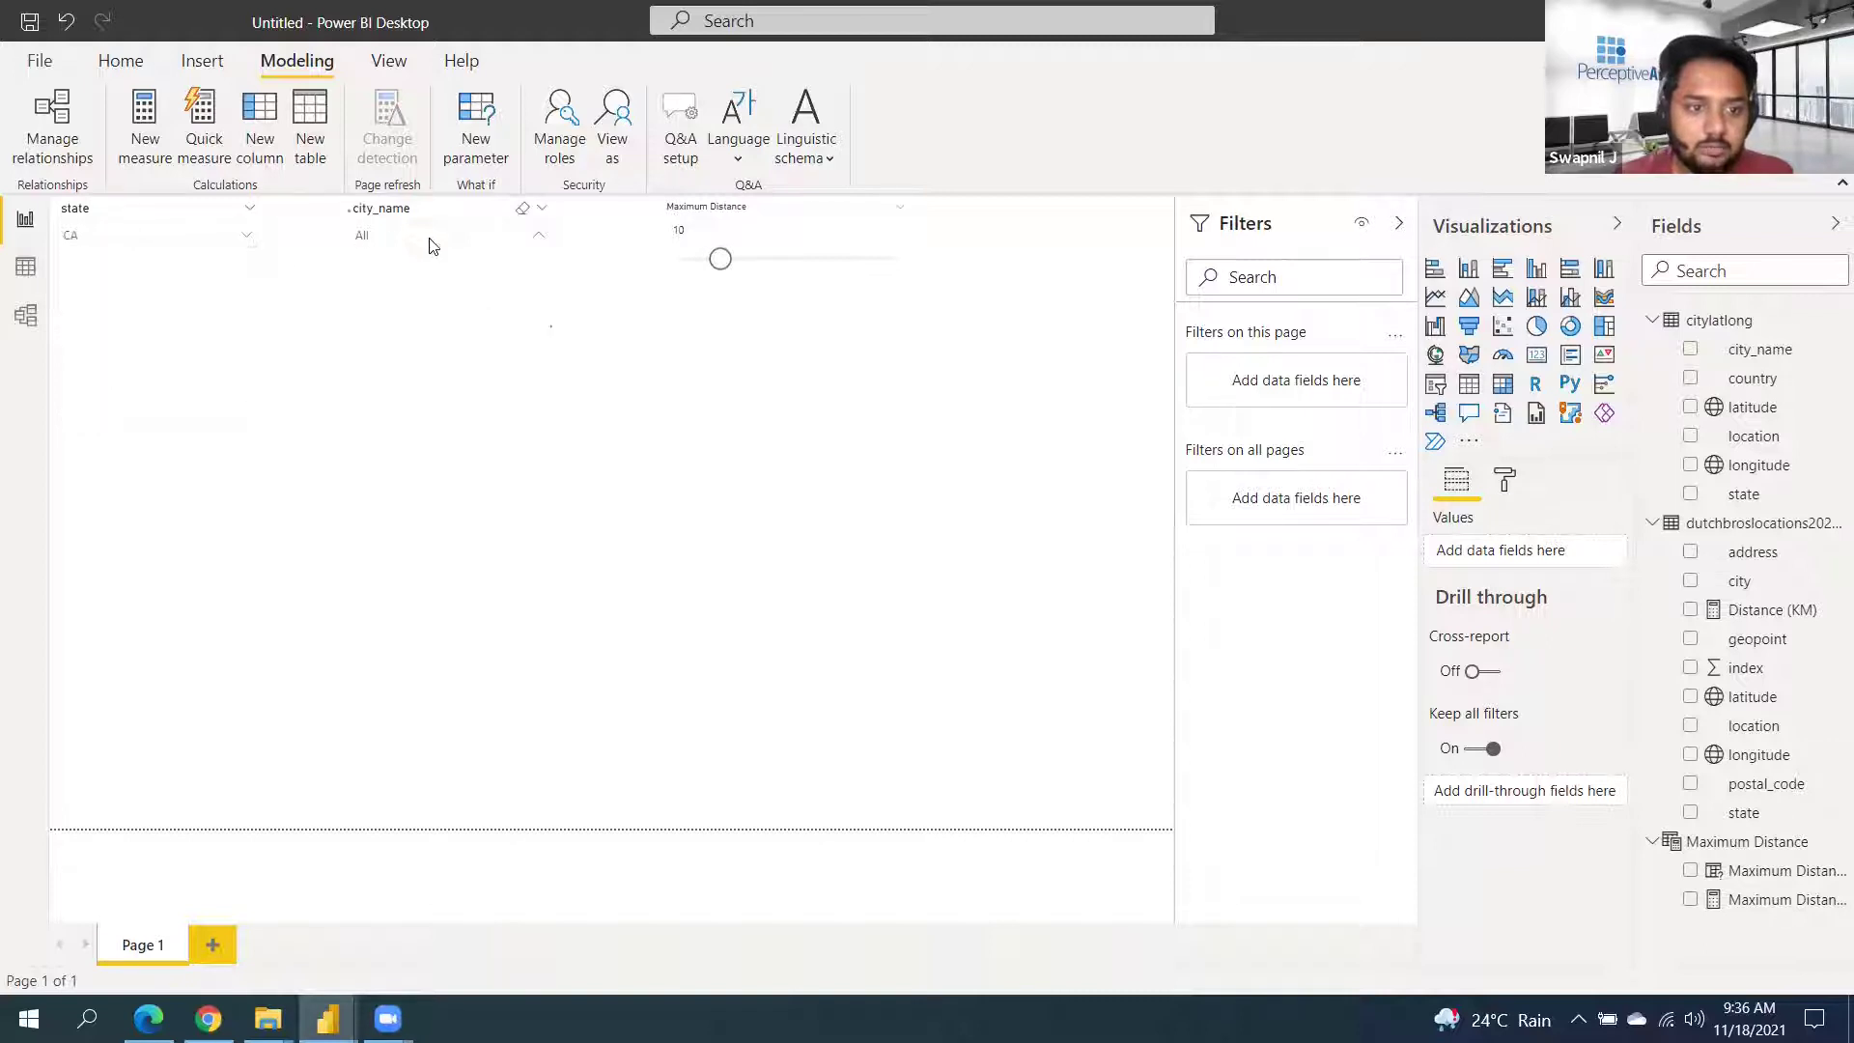
{"action": "left_click", "coordinate": [384, 307]}
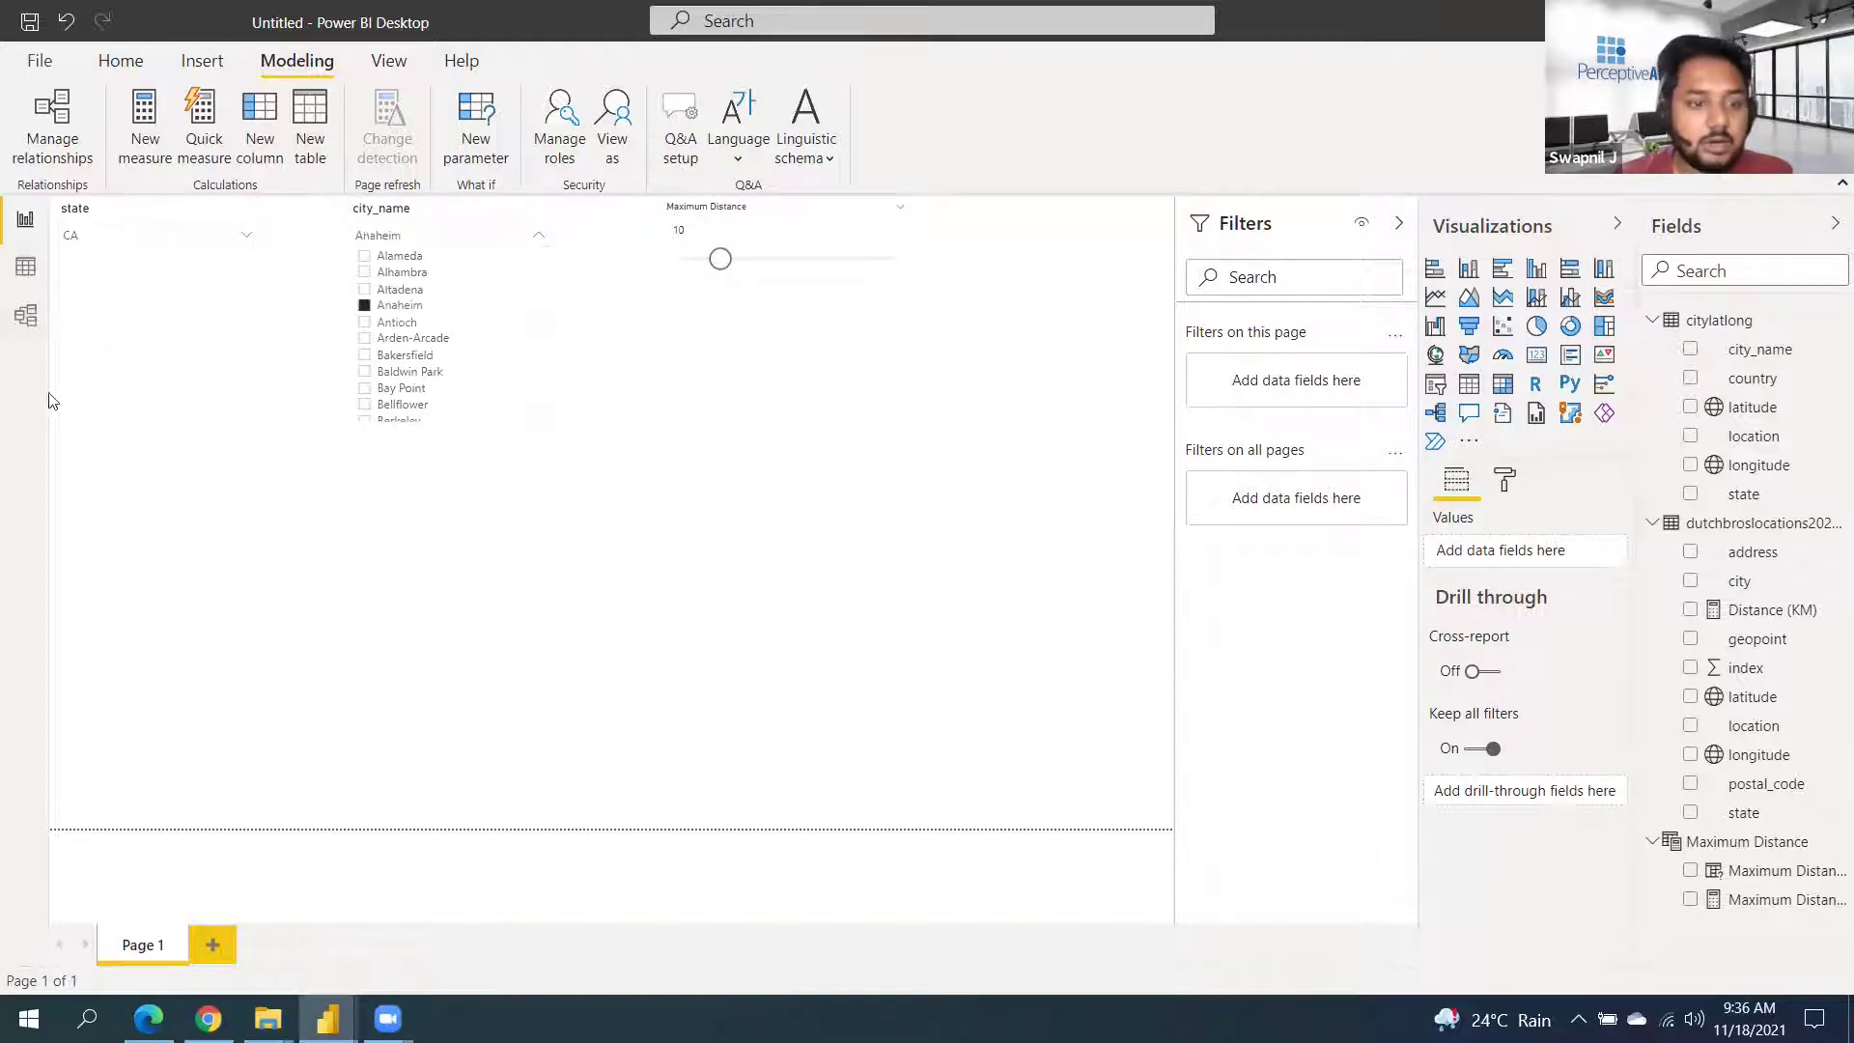
Add an empty filled map visual below the slicers and enlarge it to fill roughly the lower-left half of the report page
{"action": "left_click", "coordinate": [287, 465]}
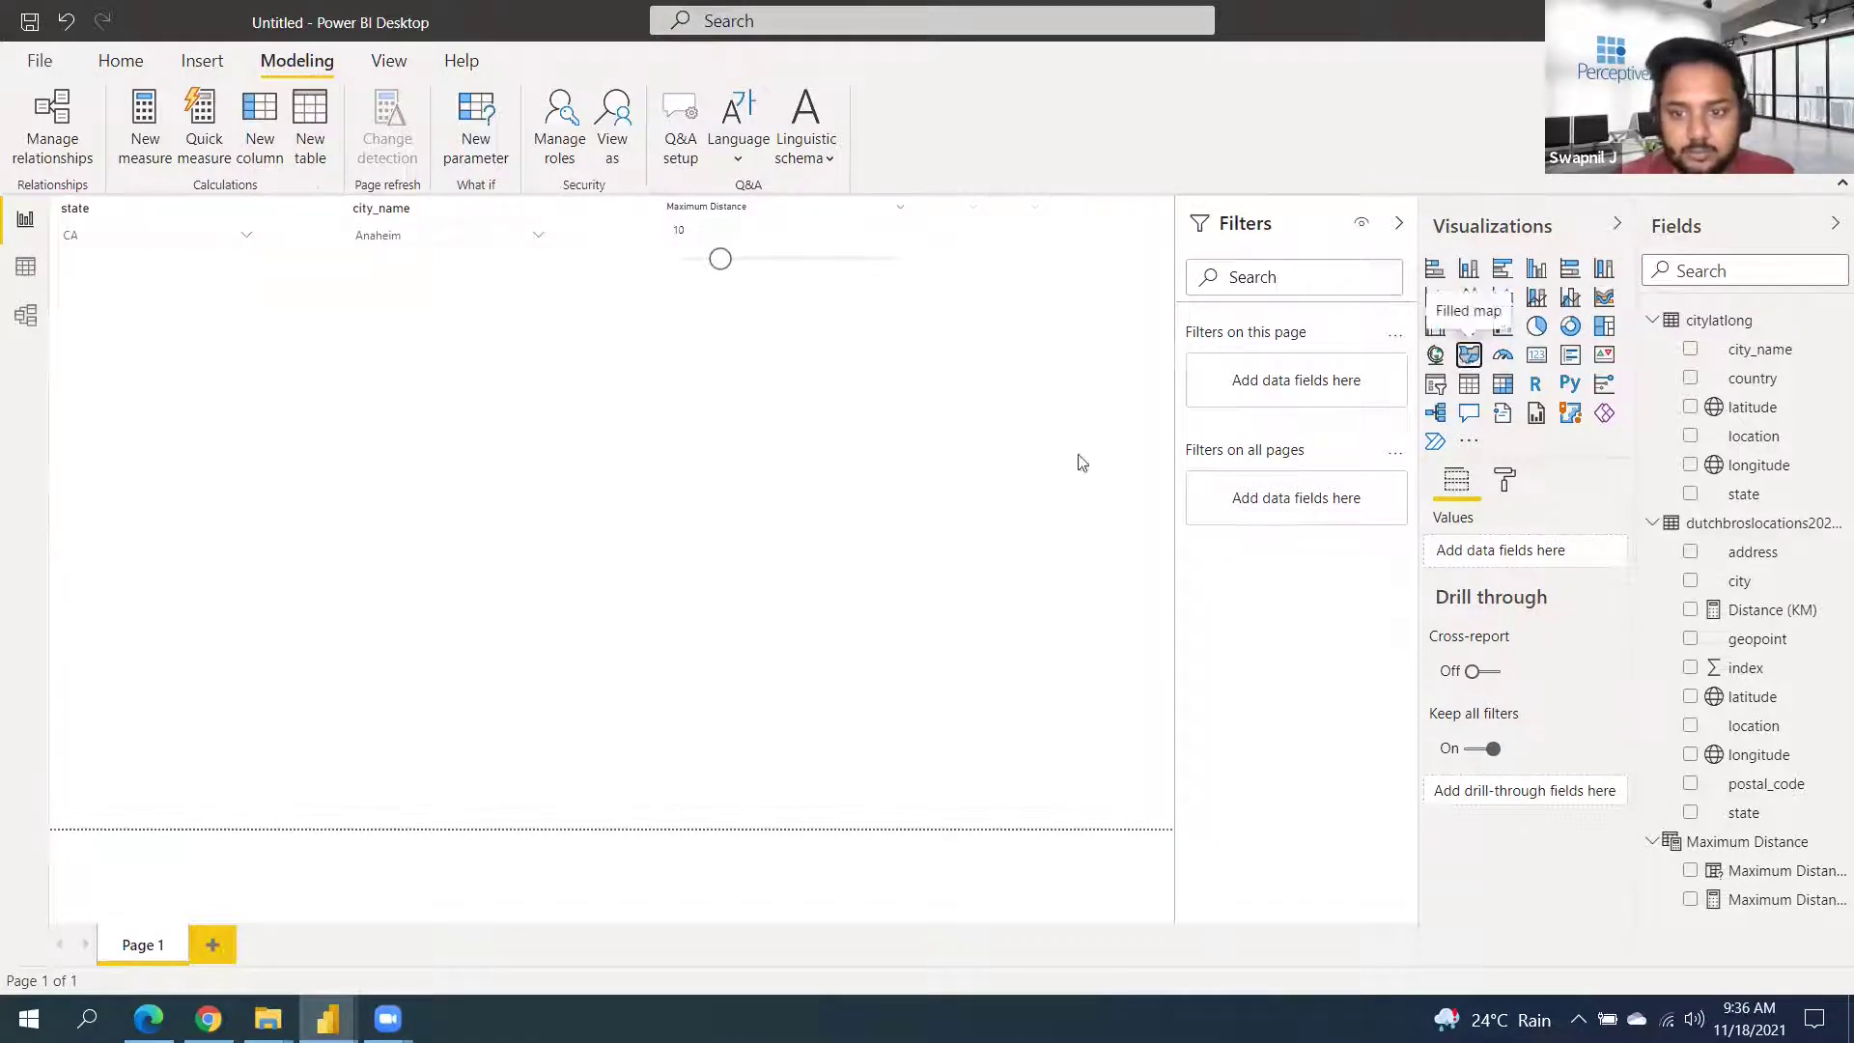
{"action": "left_click", "coordinate": [1469, 353]}
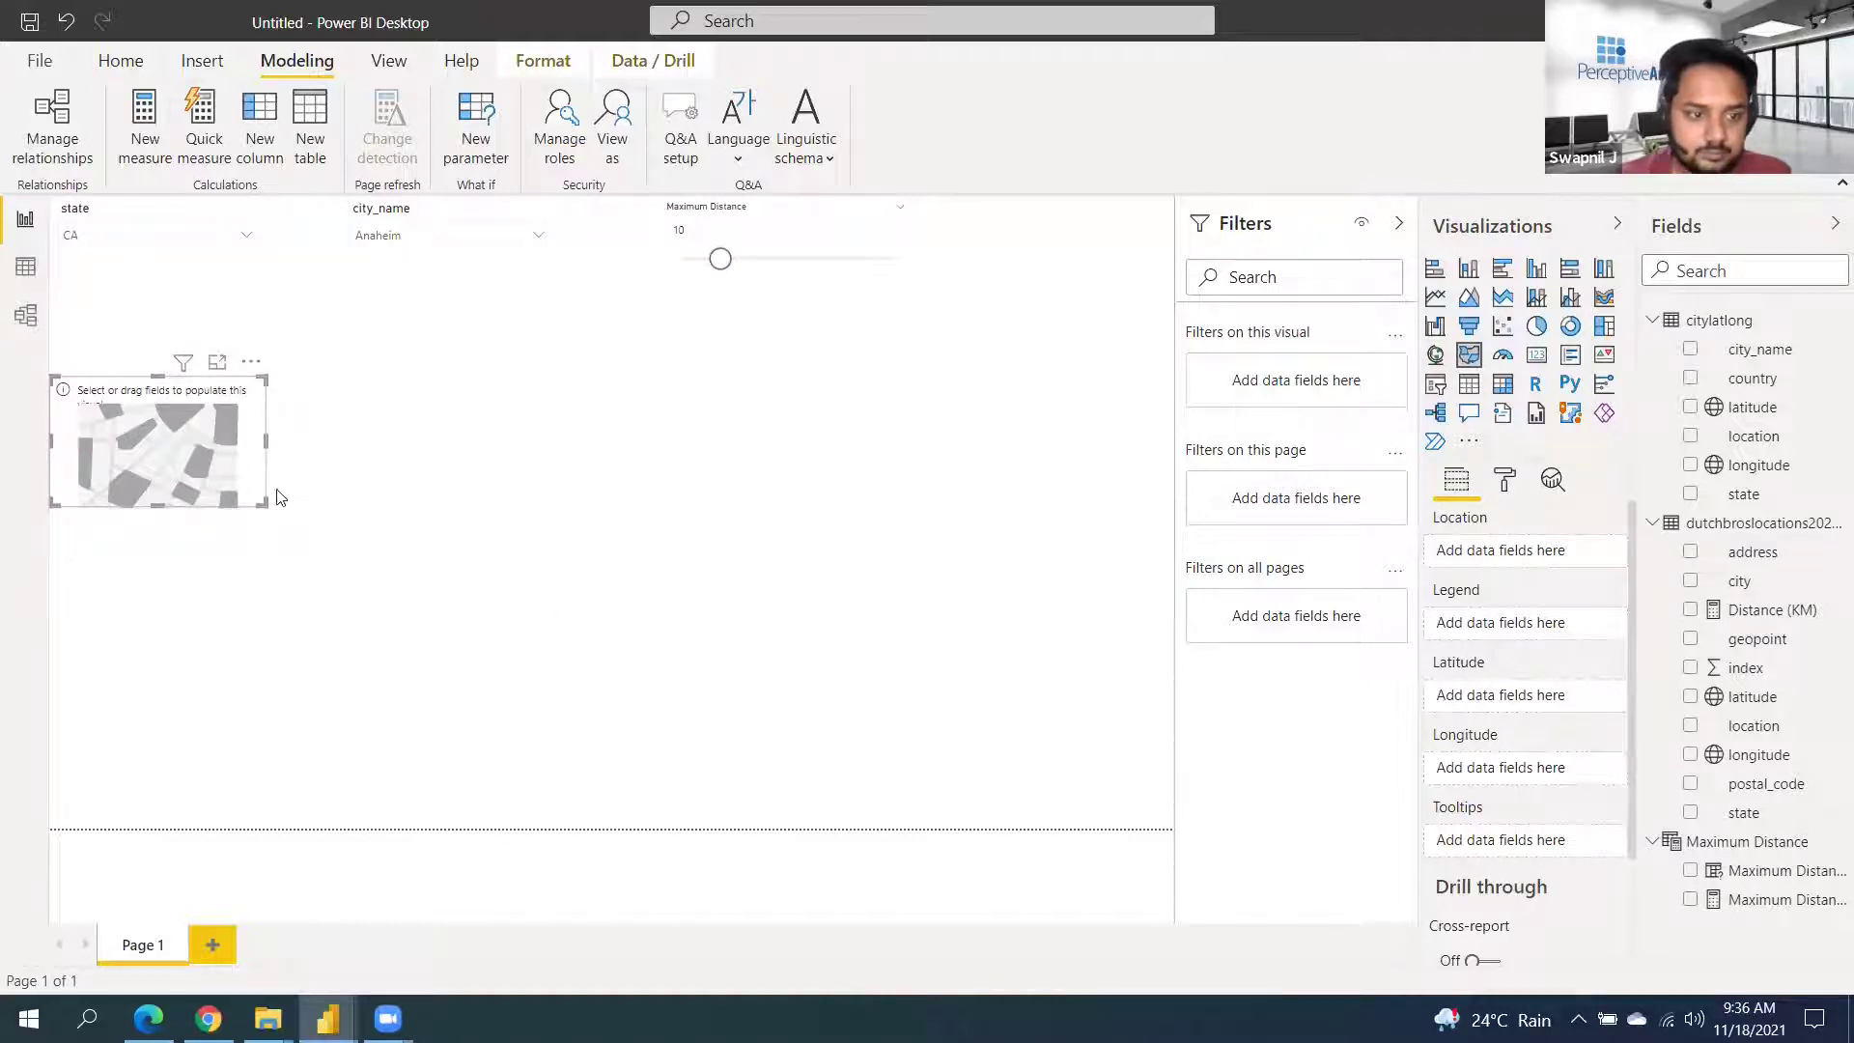
{"action": "left_click_drag", "start_coordinate": [268, 505], "coordinate": [609, 828]}
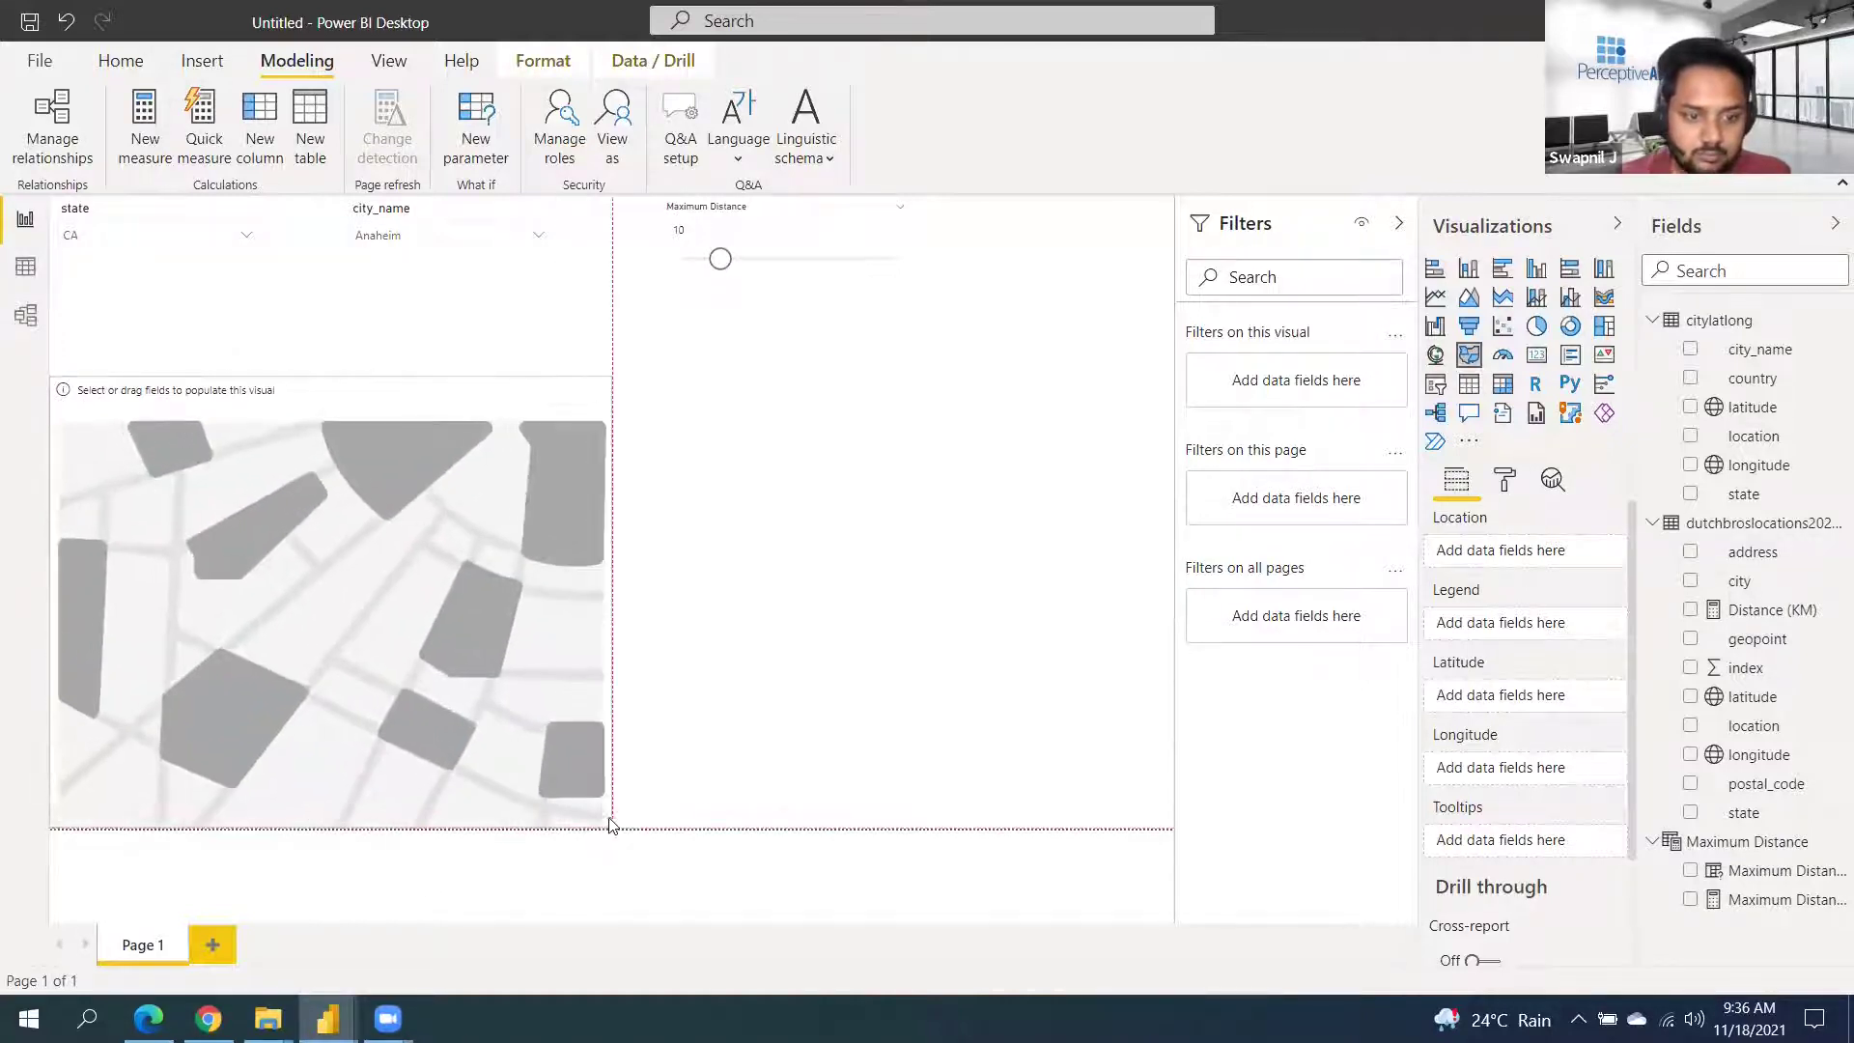
{"action": "left_click", "coordinate": [329, 373]}
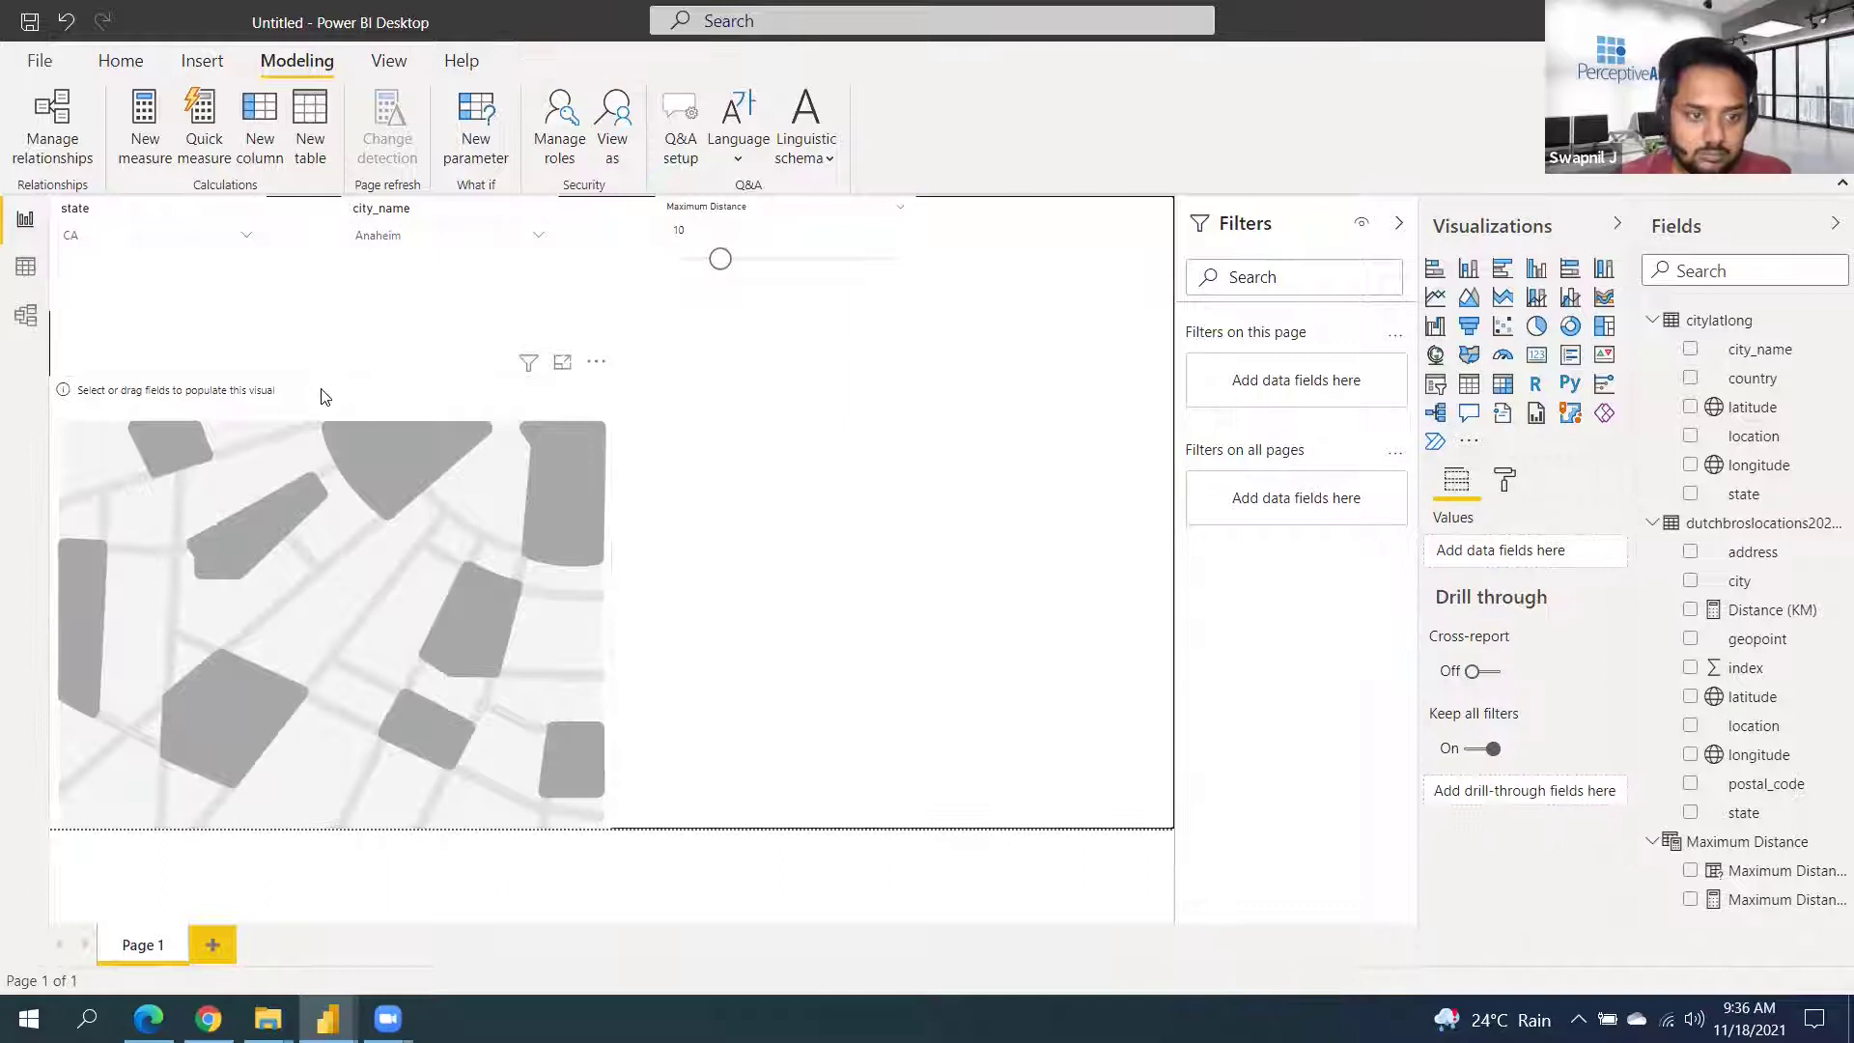
{"action": "left_click_drag", "start_coordinate": [326, 376], "coordinate": [335, 310]}
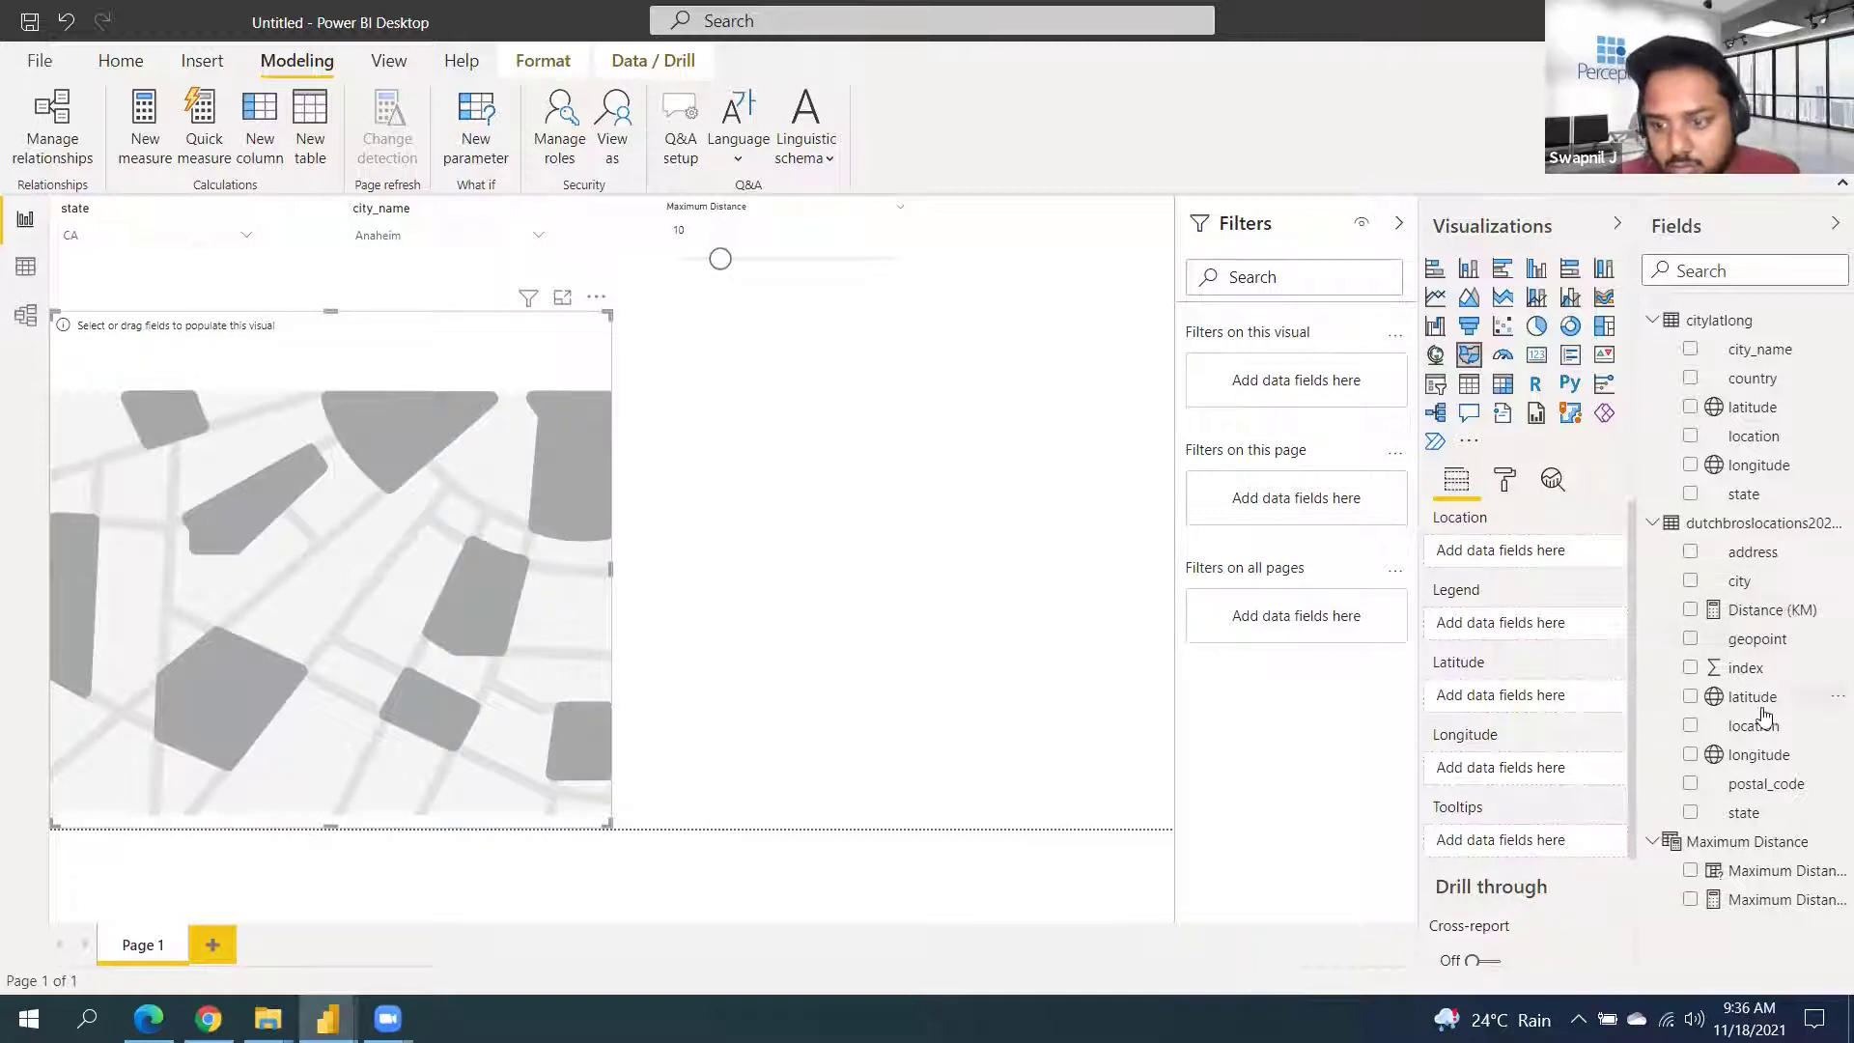
Assign the dutchbroslocations latitude, longitude and address fields to the map's Latitude, Longitude and Location
{"action": "left_click_drag", "start_coordinate": [1758, 699], "coordinate": [1526, 696]}
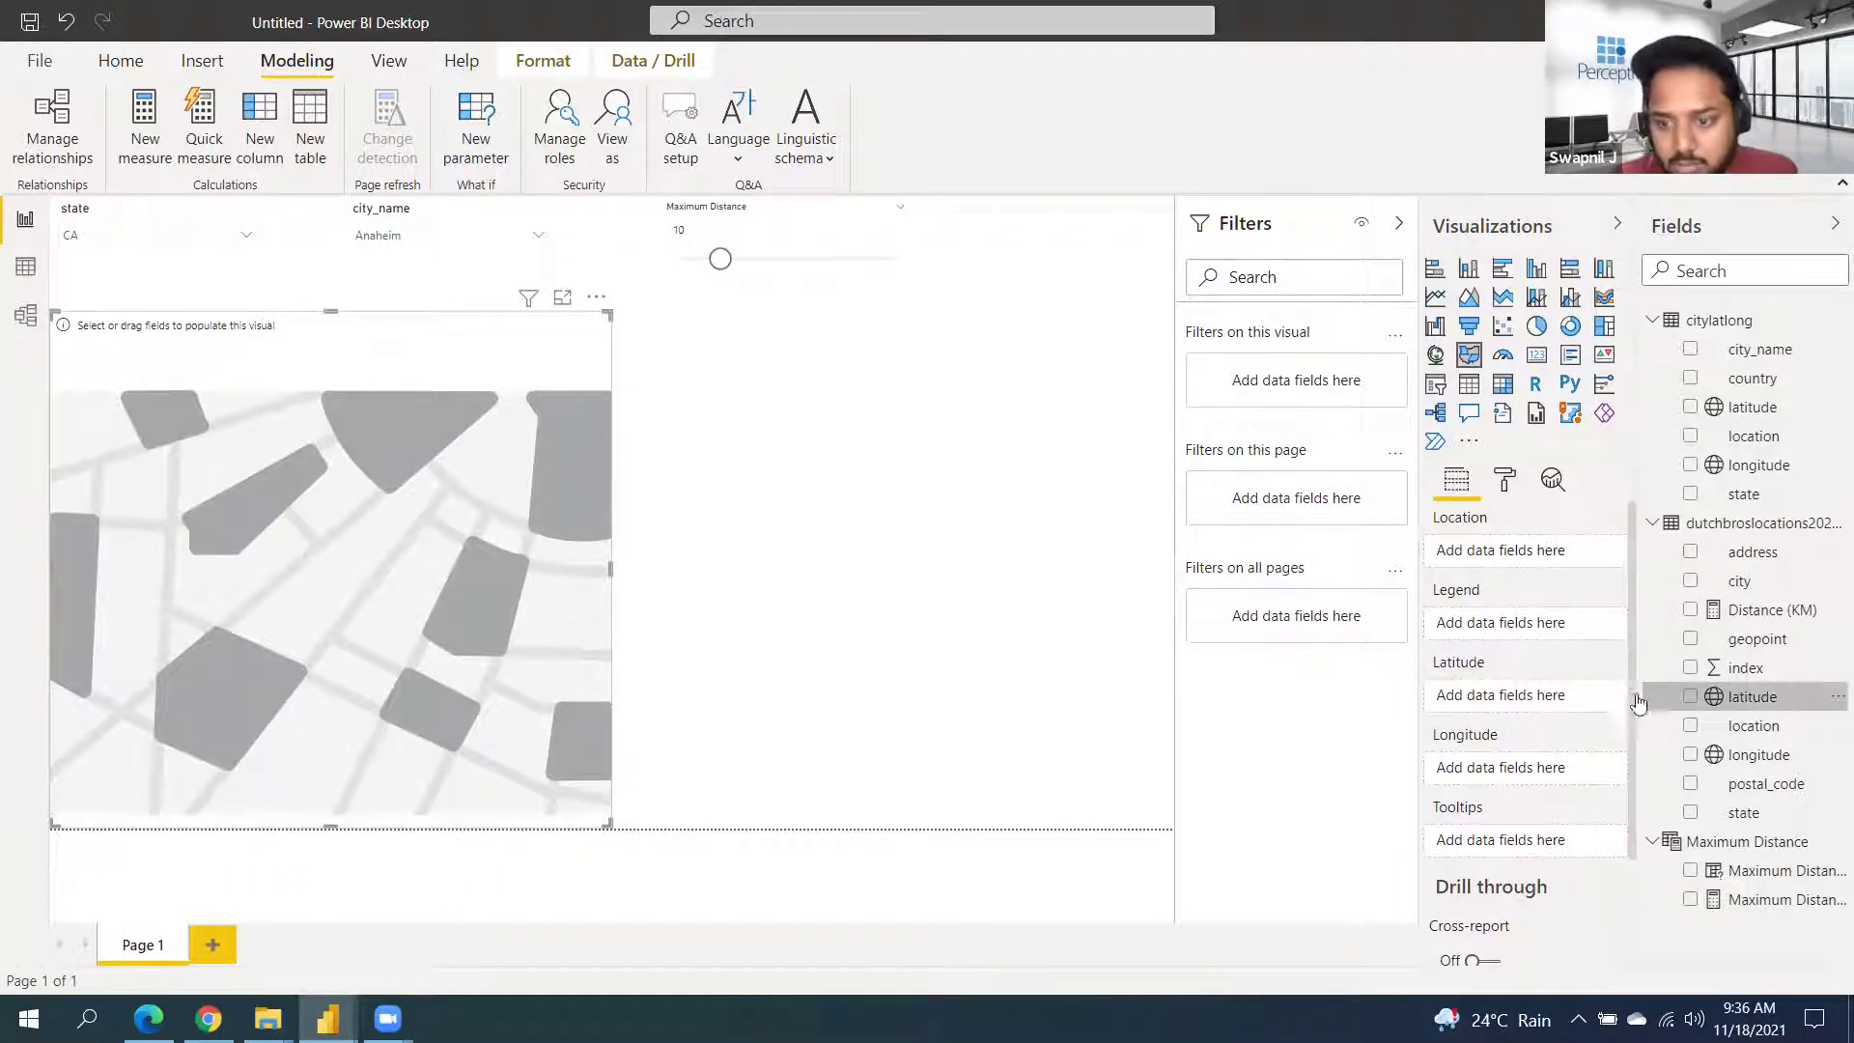
{"action": "left_click_drag", "start_coordinate": [1759, 754], "coordinate": [1531, 770]}
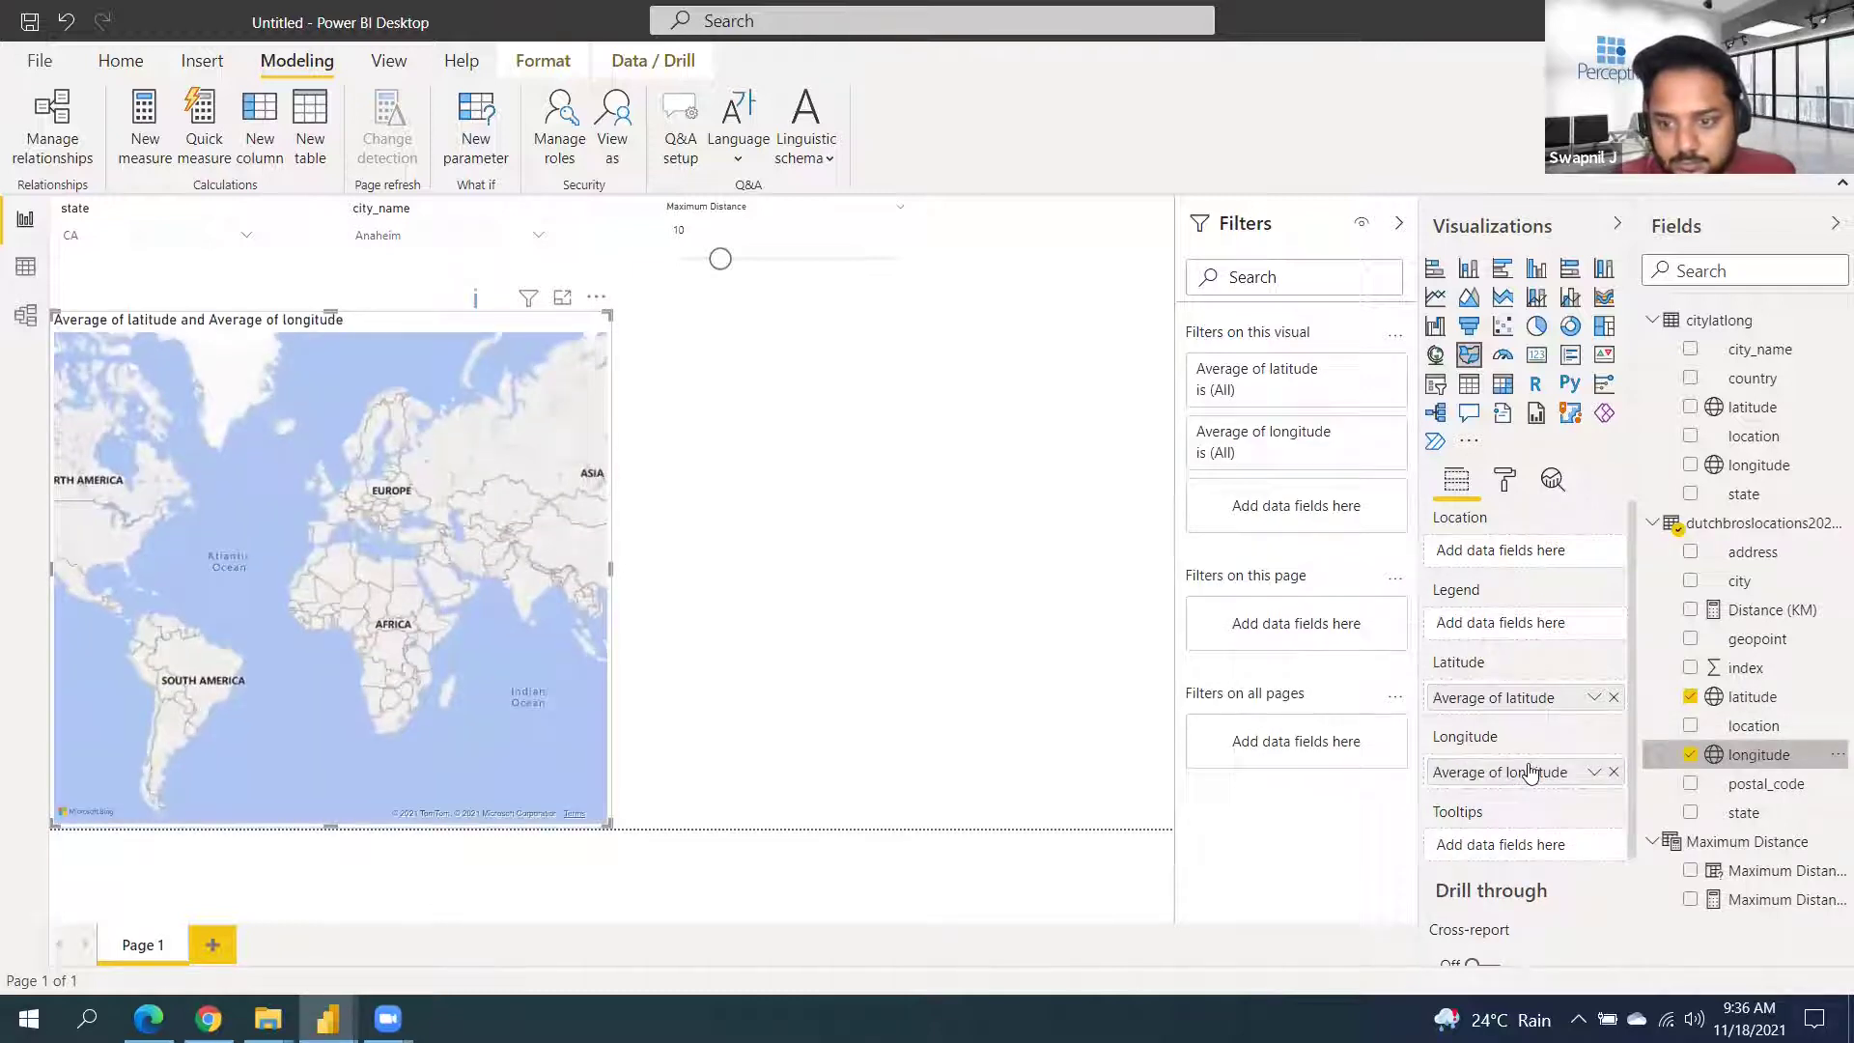
{"action": "left_click_drag", "start_coordinate": [1767, 560], "coordinate": [1516, 559]}
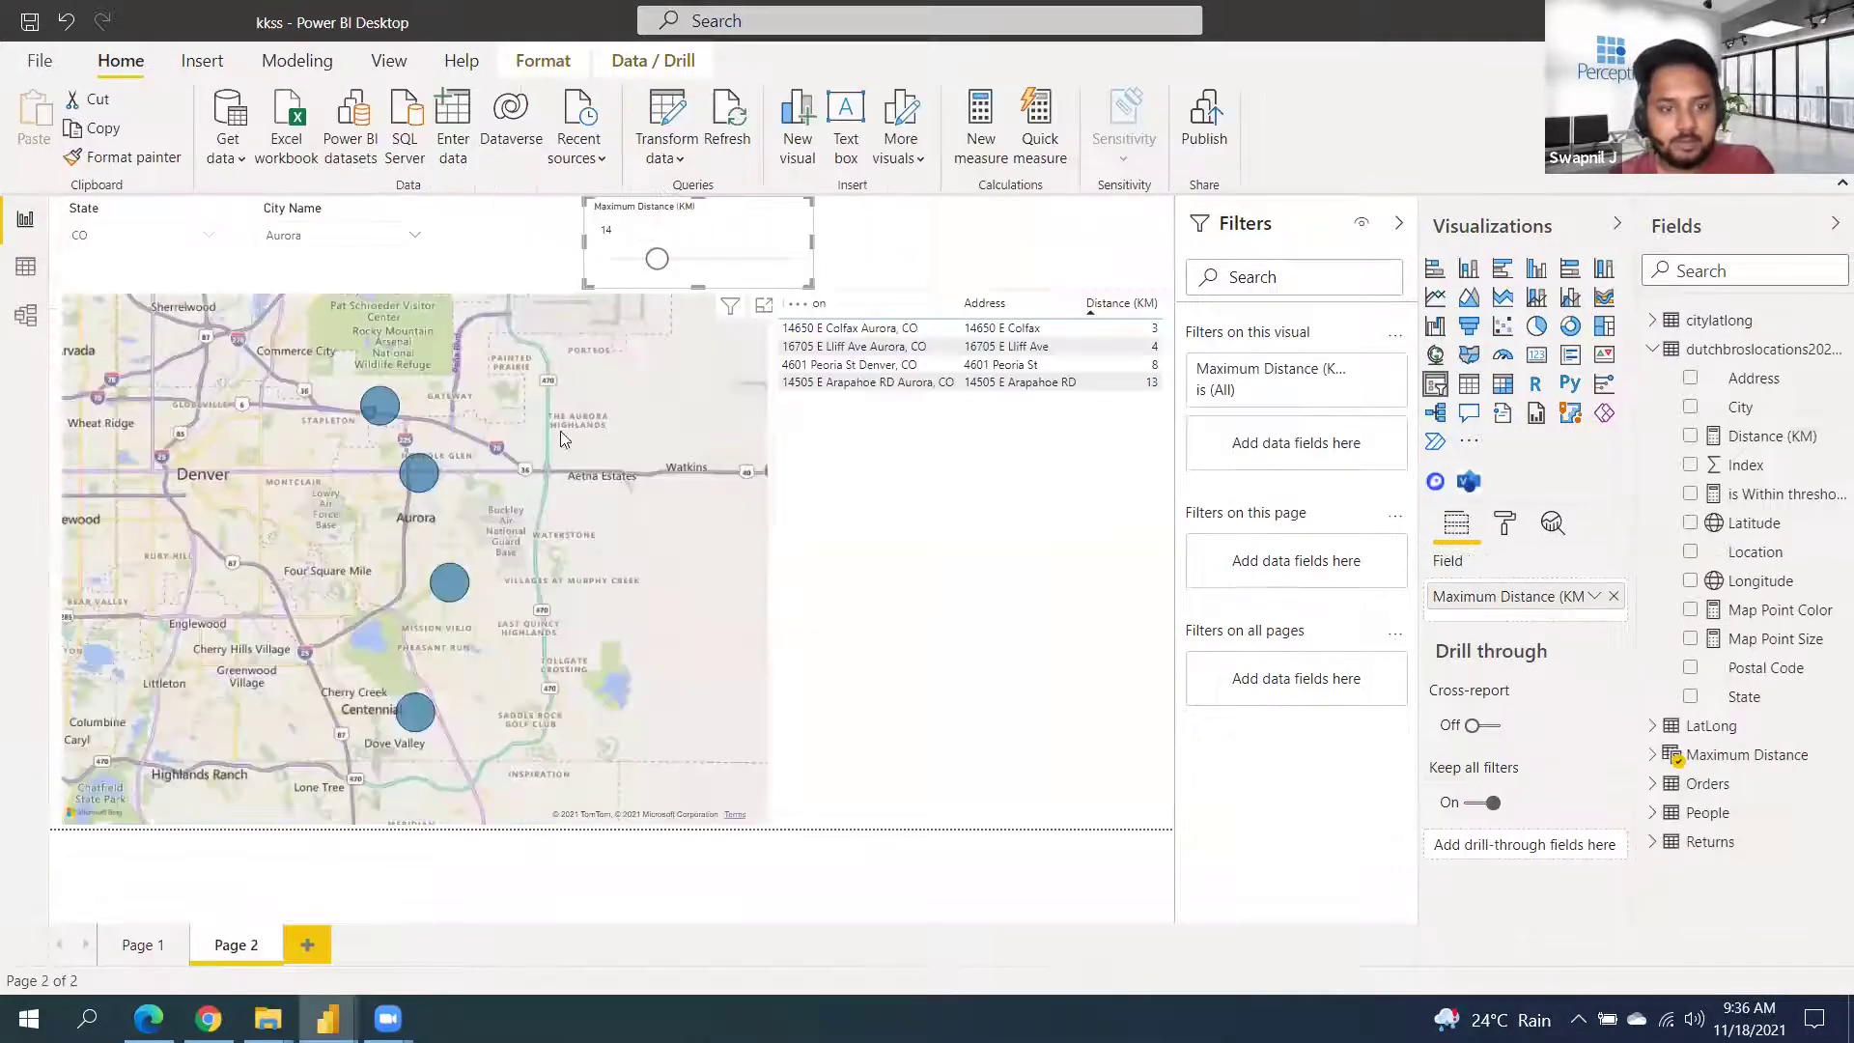
In the finished kkss report, lower the Maximum Distance (KM) slicer to 9 to examine how the map responds
{"action": "left_click", "coordinate": [744, 634]}
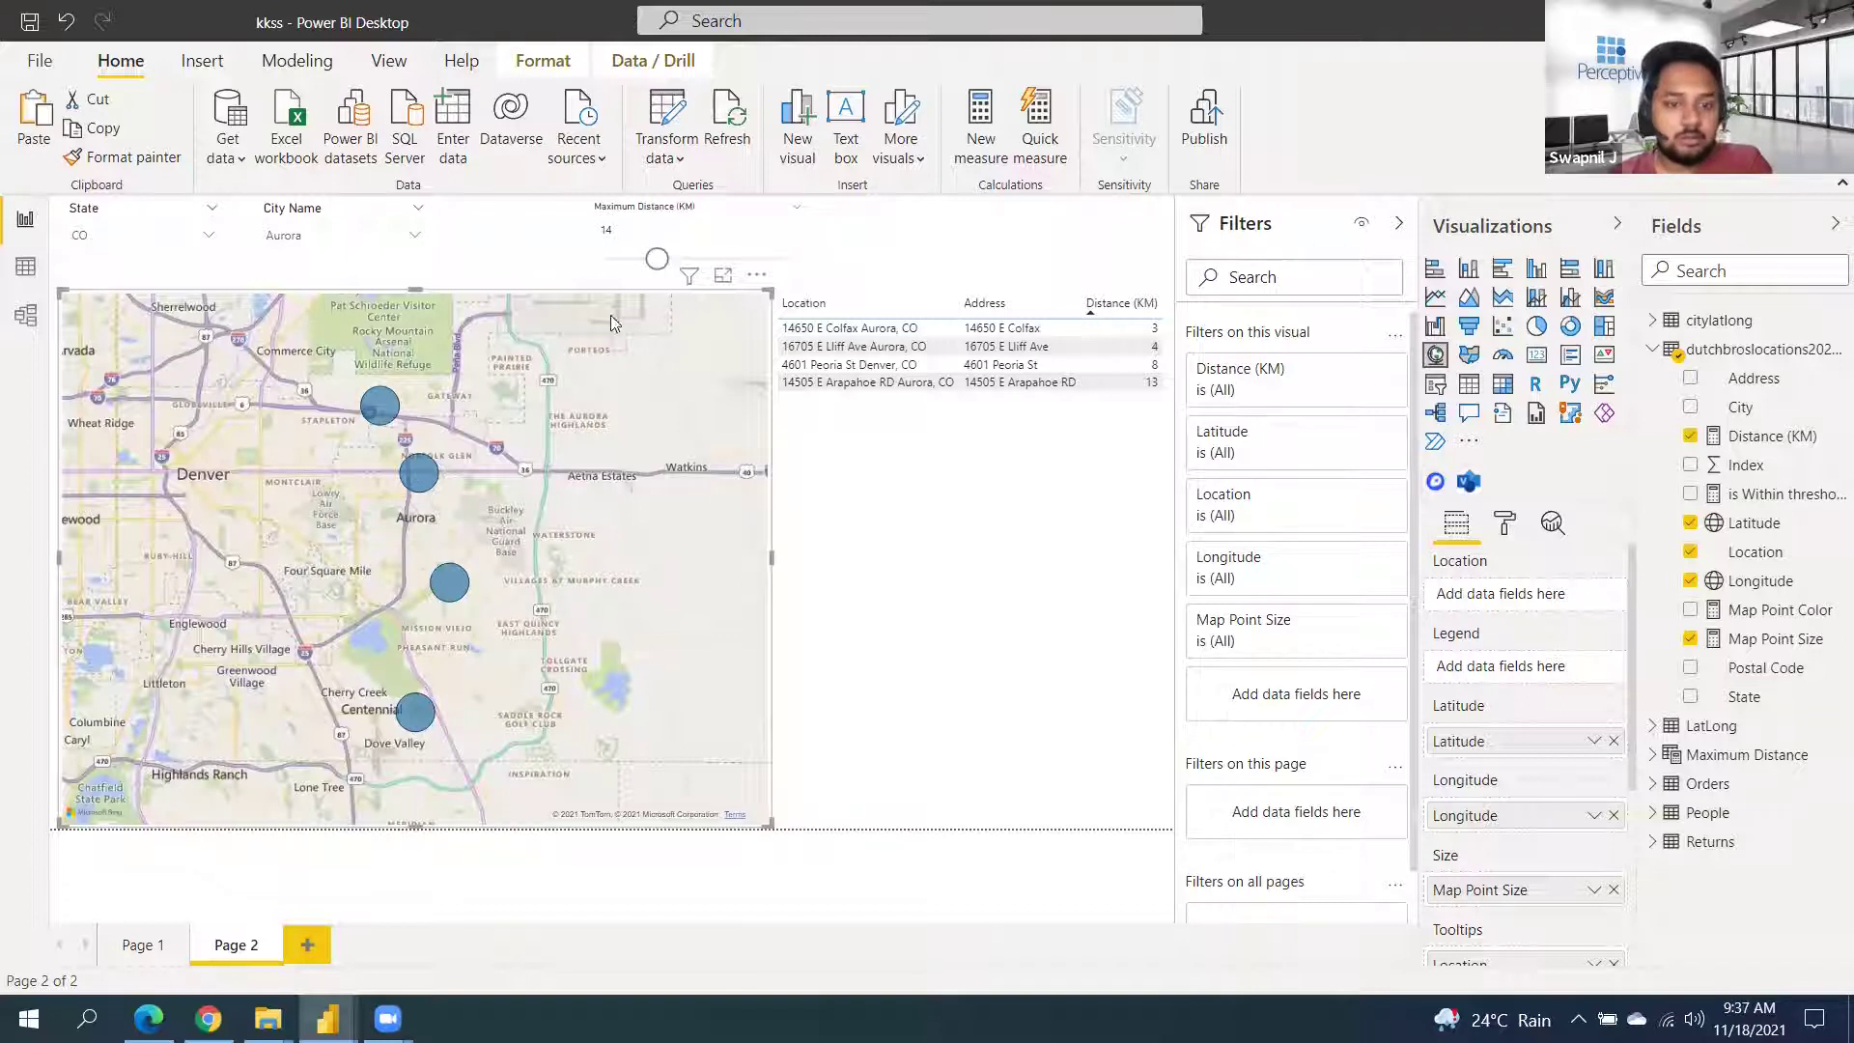
{"action": "left_click_drag", "start_coordinate": [662, 267], "coordinate": [655, 266]}
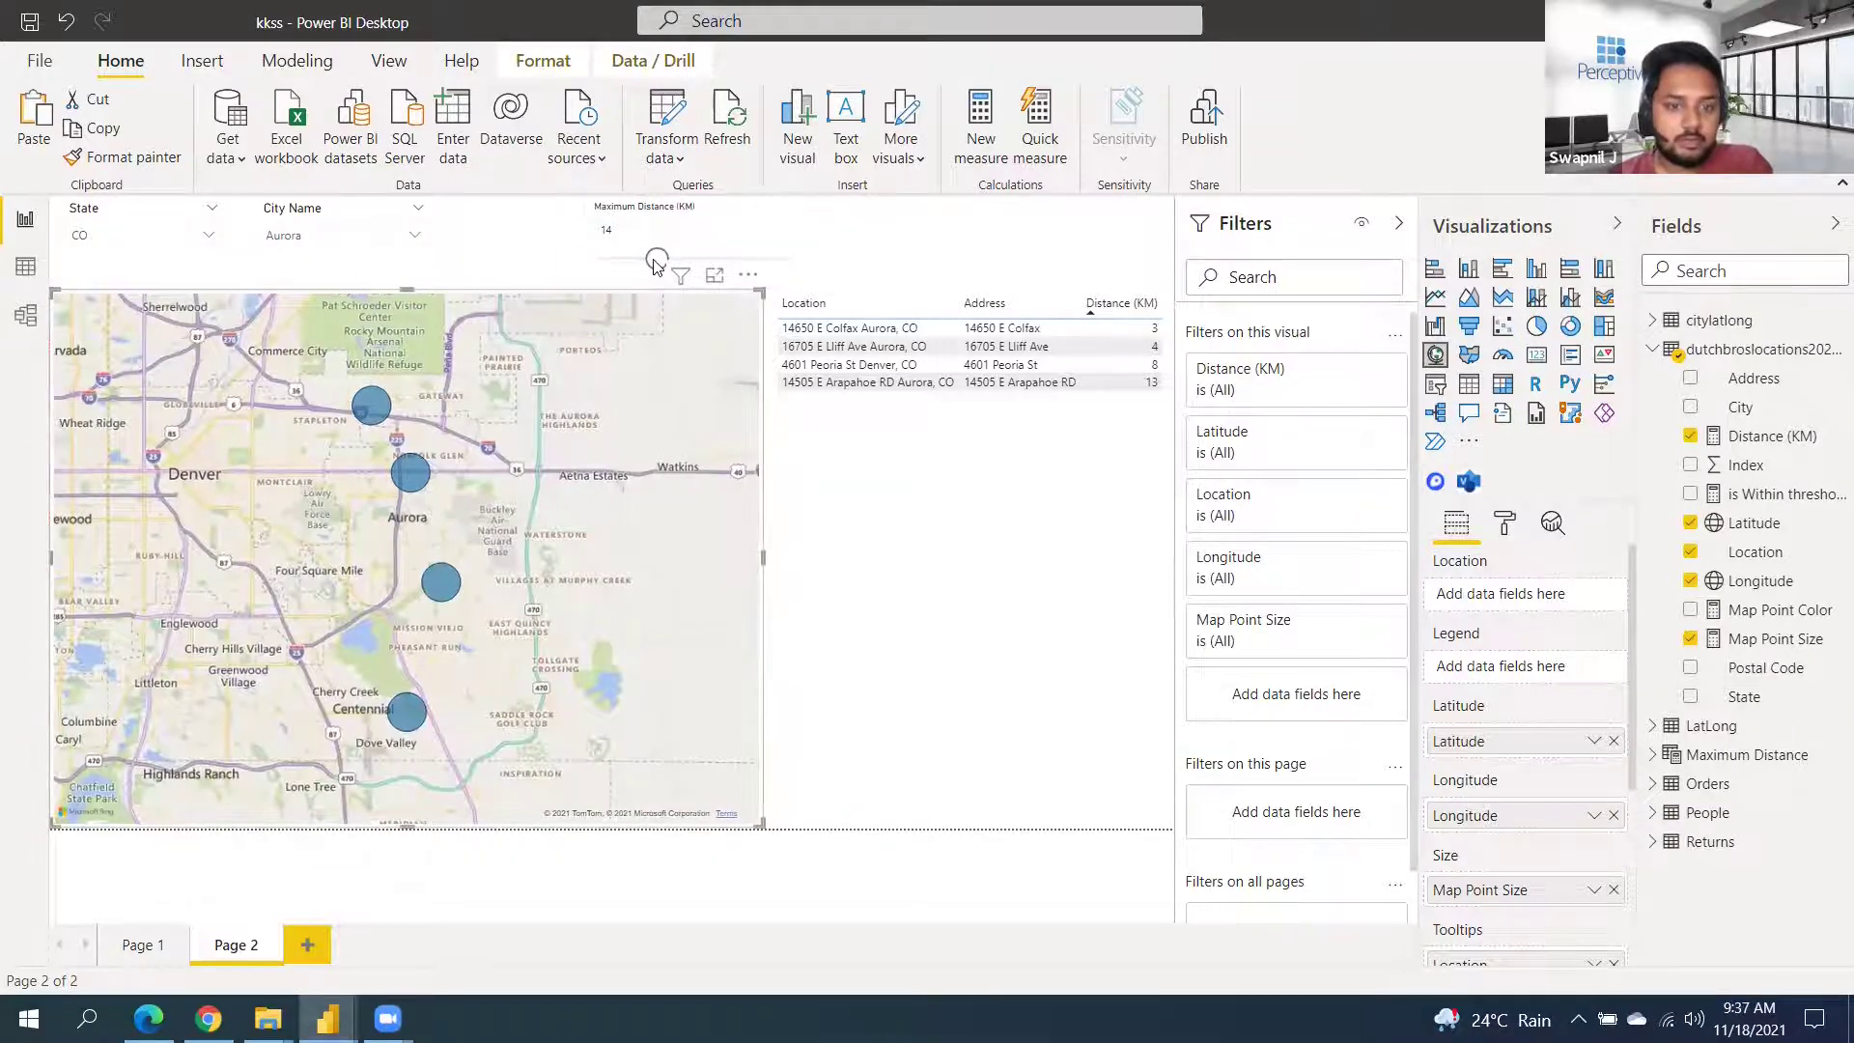
{"action": "left_click", "coordinate": [649, 261]}
{"action": "left_click_drag", "start_coordinate": [648, 261], "coordinate": [637, 259]}
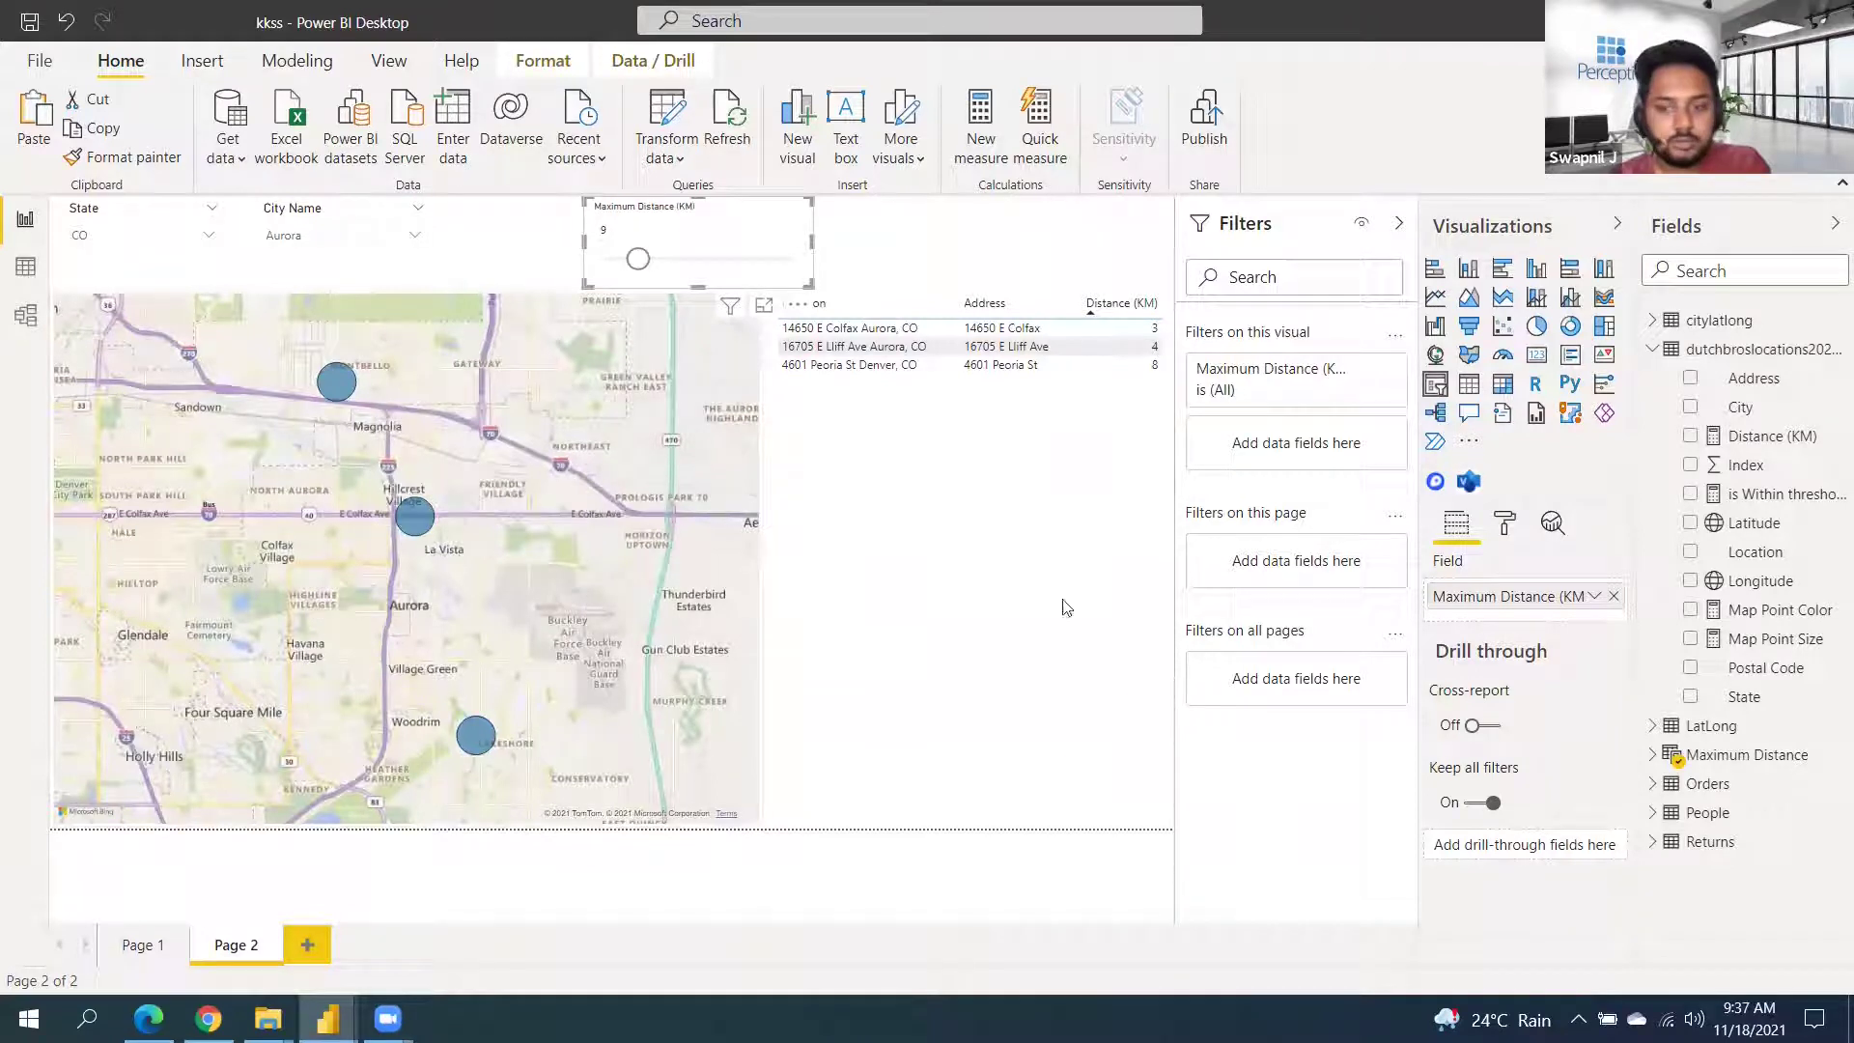
Open the Map Point Size measure in the kkss report and copy its entire formula
{"action": "left_click", "coordinate": [1775, 639]}
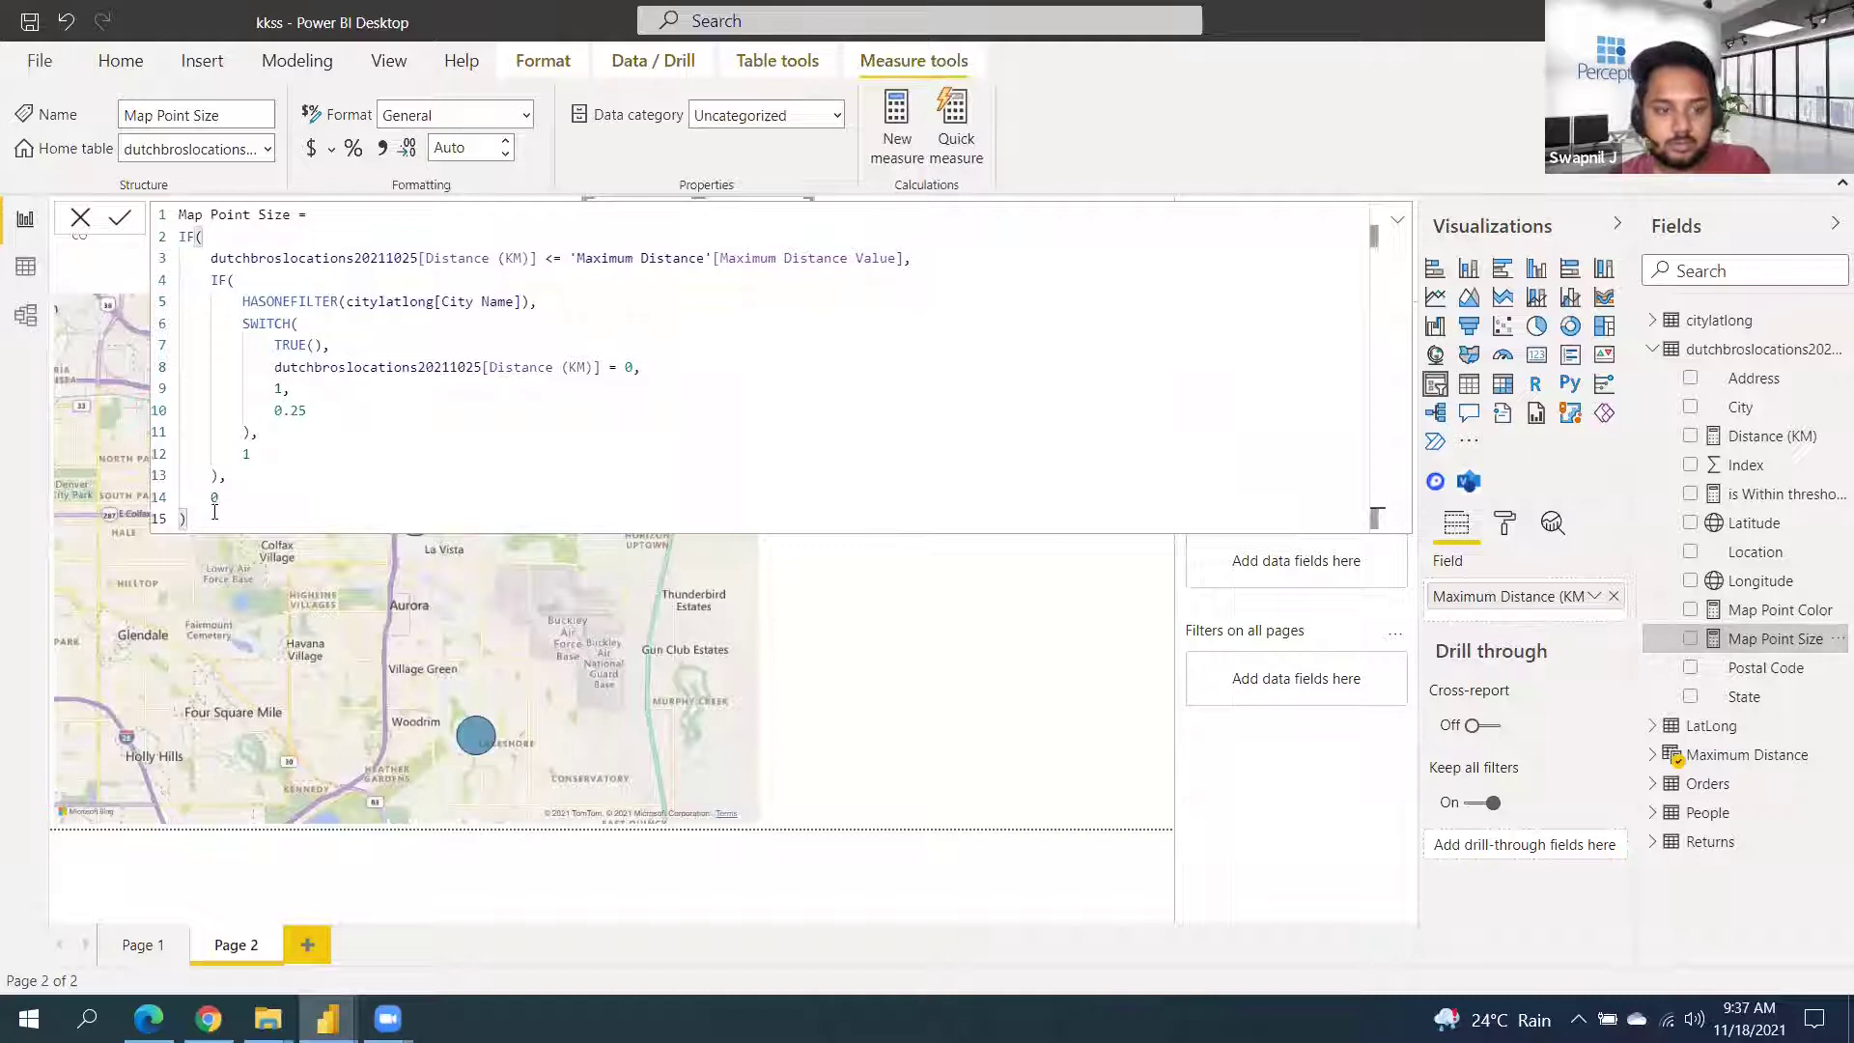
{"action": "left_click_drag", "start_coordinate": [205, 521], "coordinate": [179, 211]}
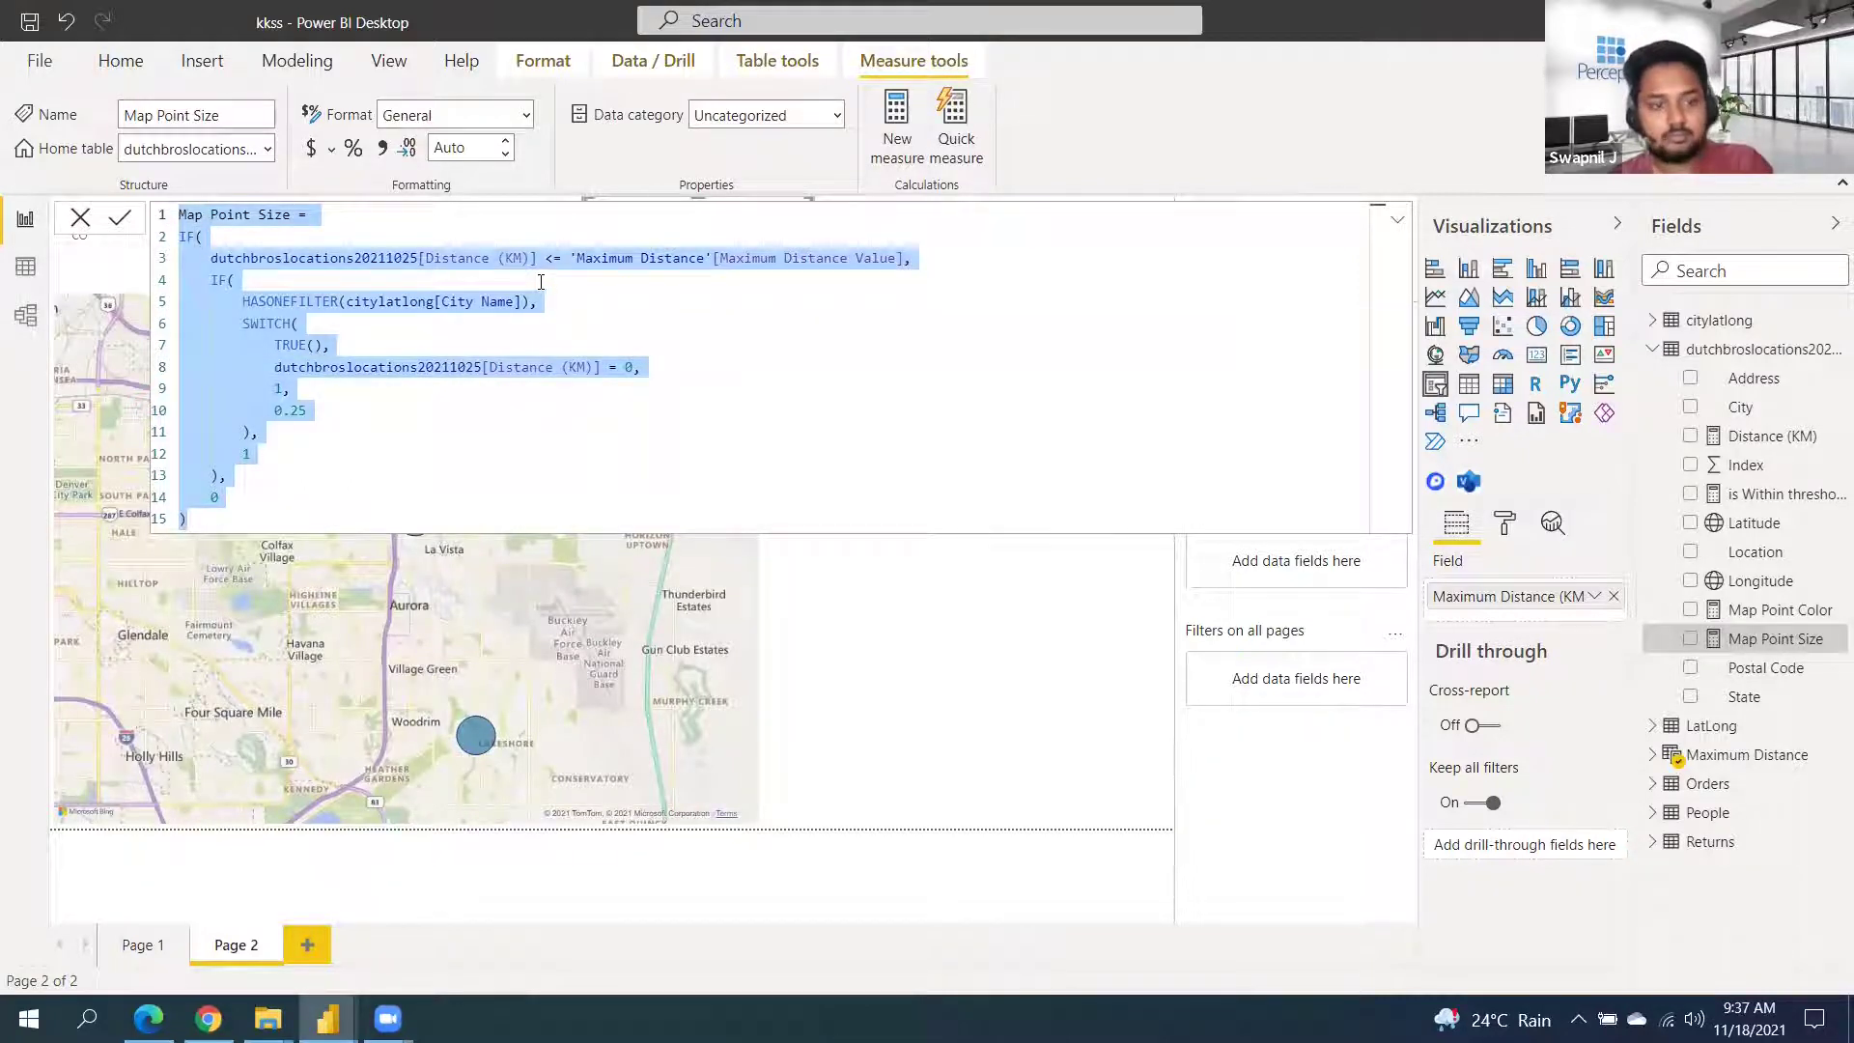
{"action": "left_click", "coordinate": [317, 279]}
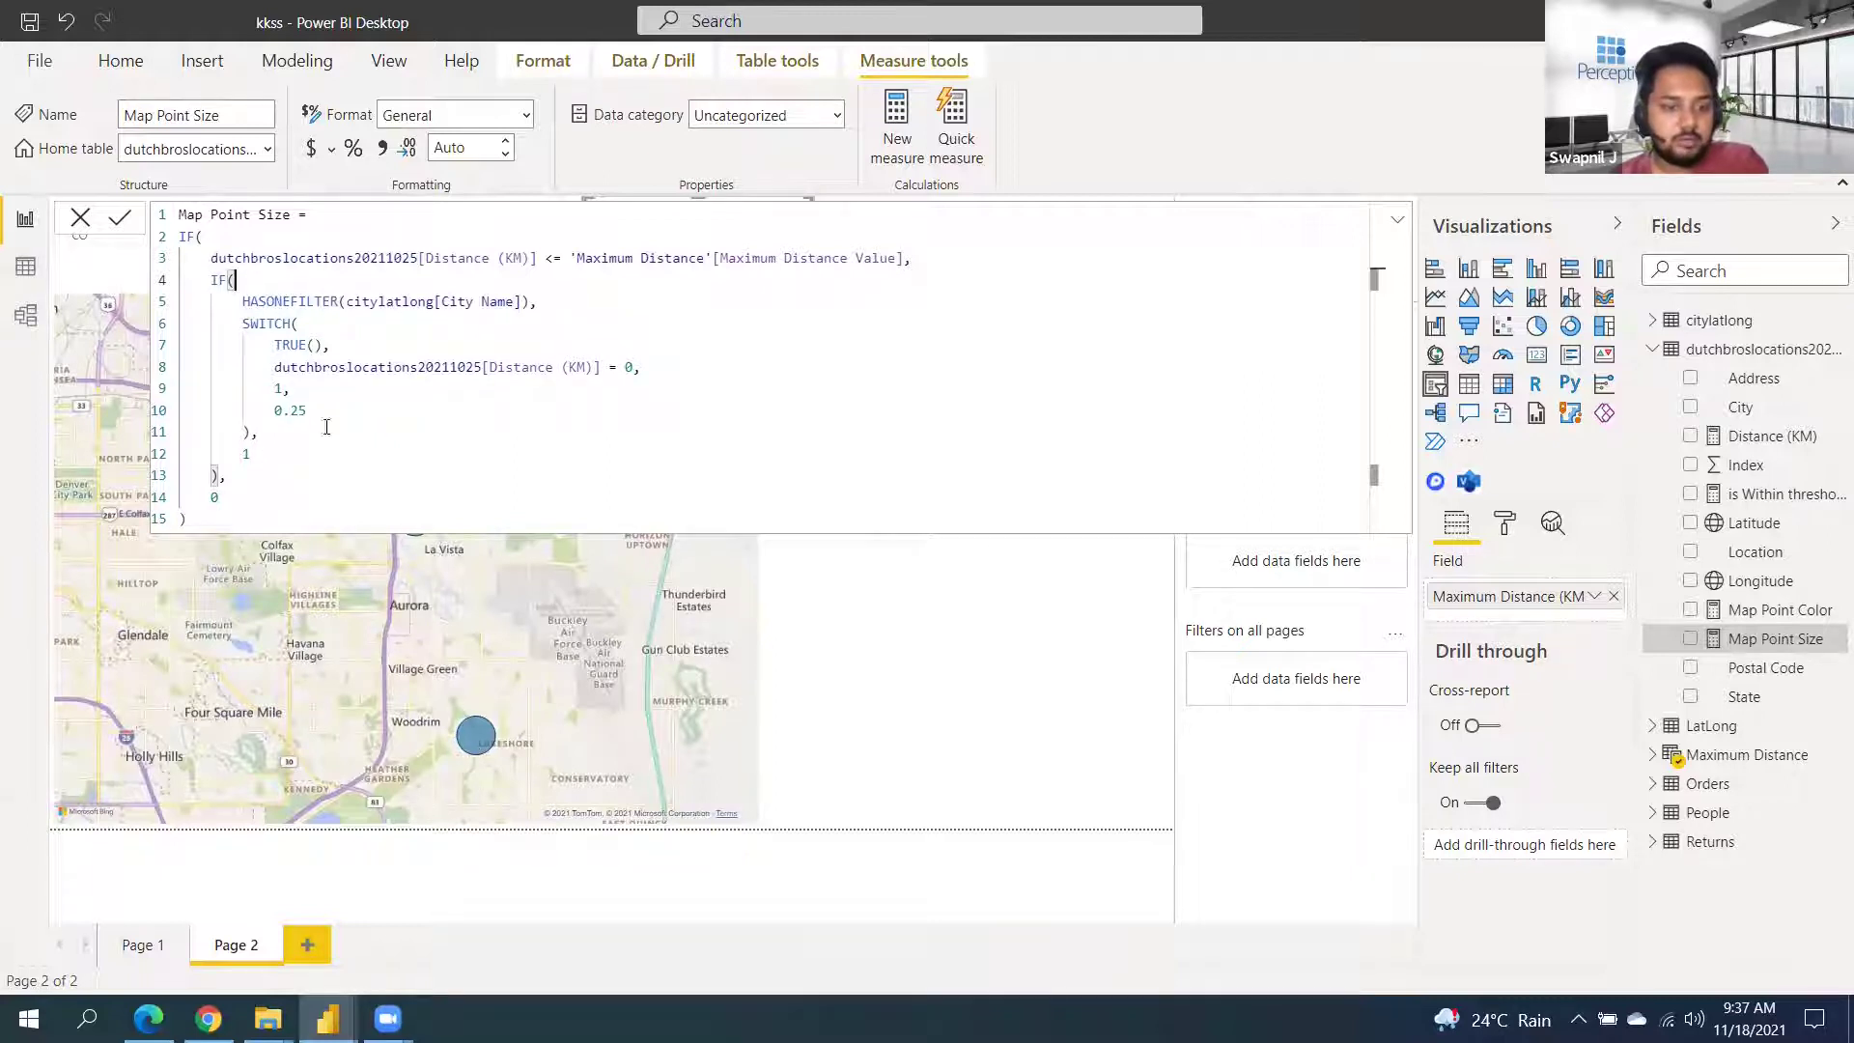
{"action": "mouse_move", "coordinate": [475, 742]}
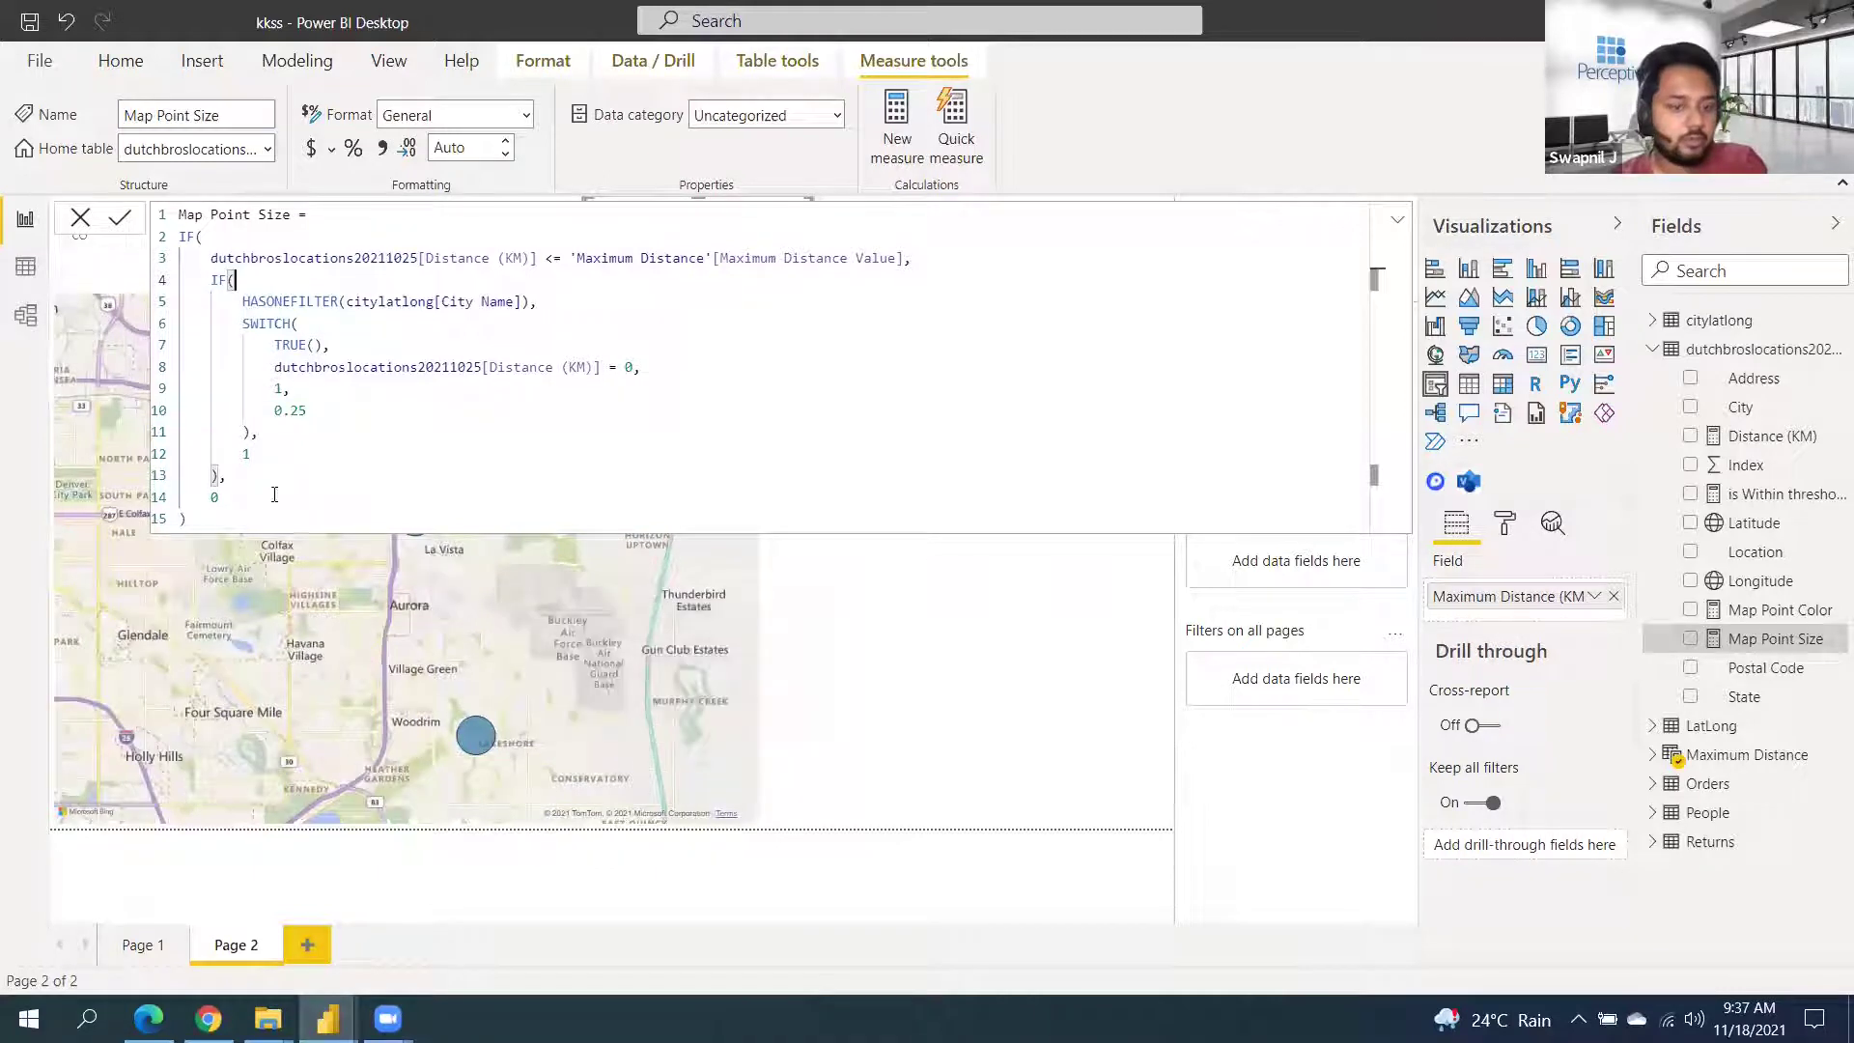
{"action": "left_click_drag", "start_coordinate": [223, 518], "coordinate": [172, 211]}
{"action": "key", "text": "ctrl+c"}
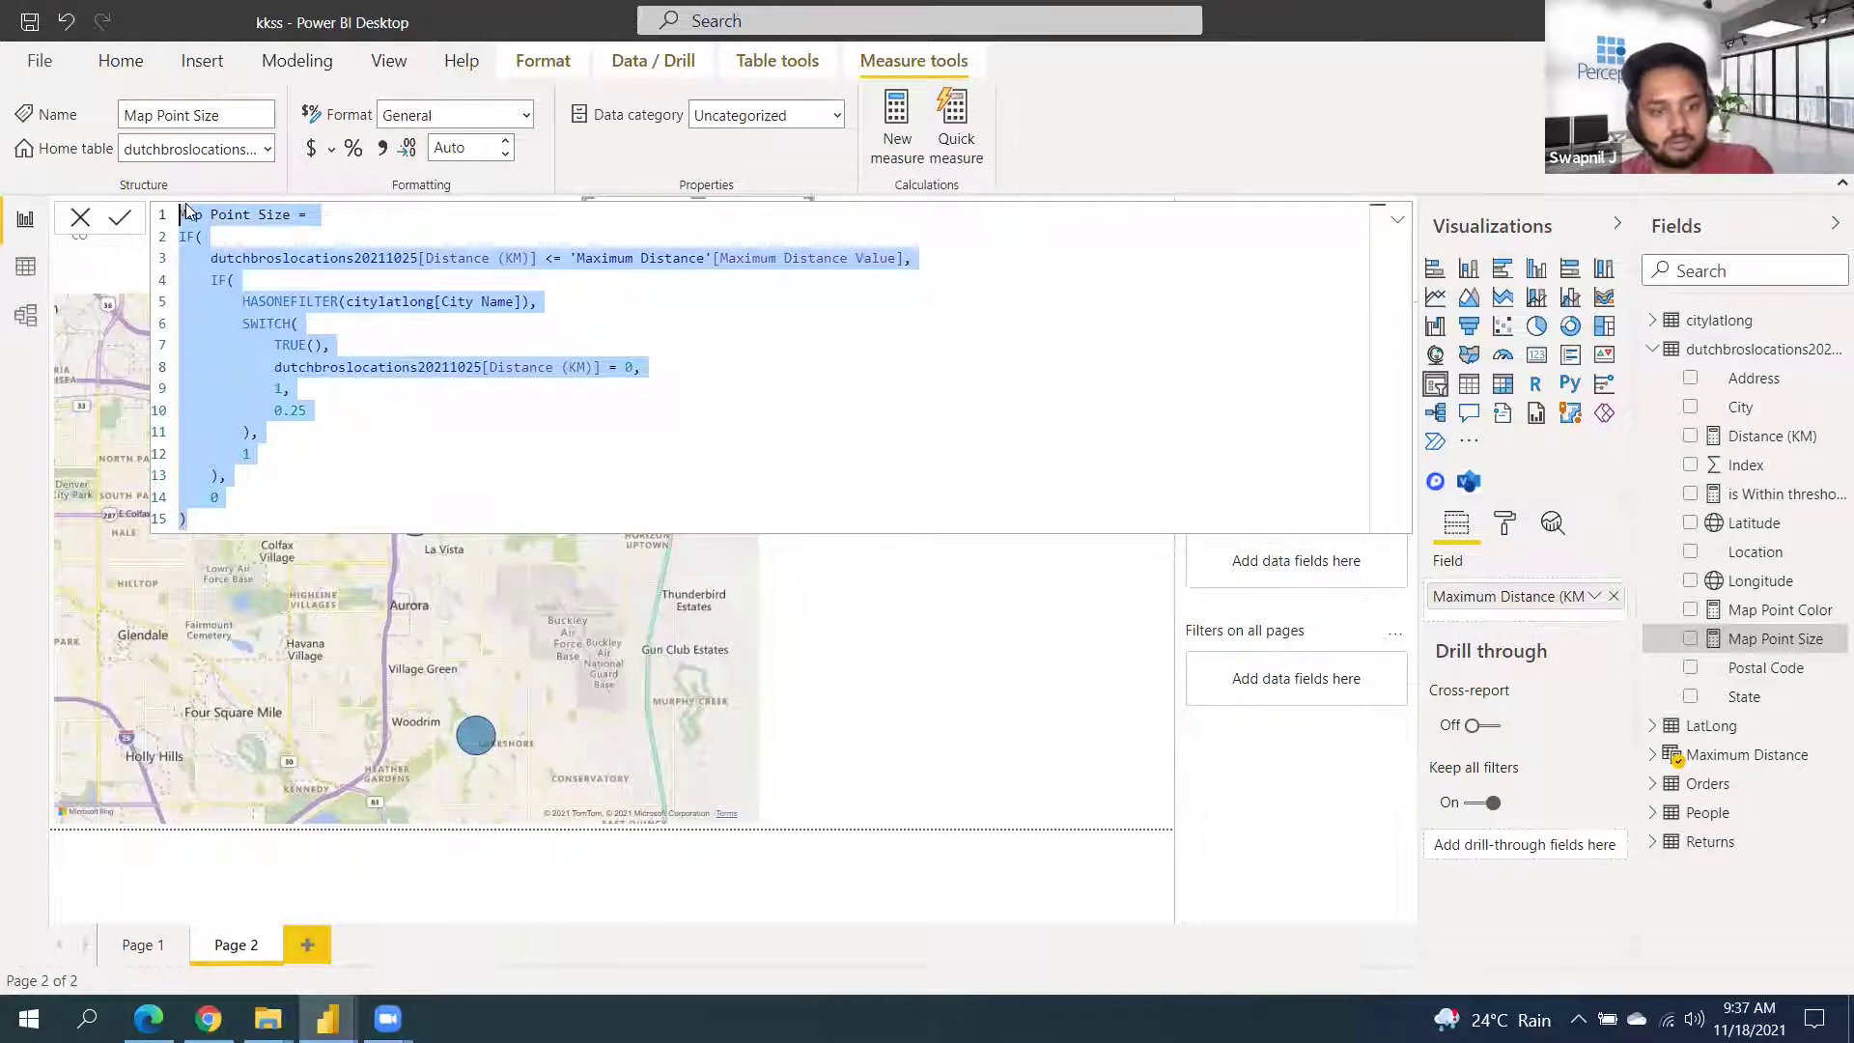
Switch back to the Untitled report and create a measure in the dutchbroslocations table from the copied Map Point Size formula
{"action": "key", "text": "alt+Tab"}
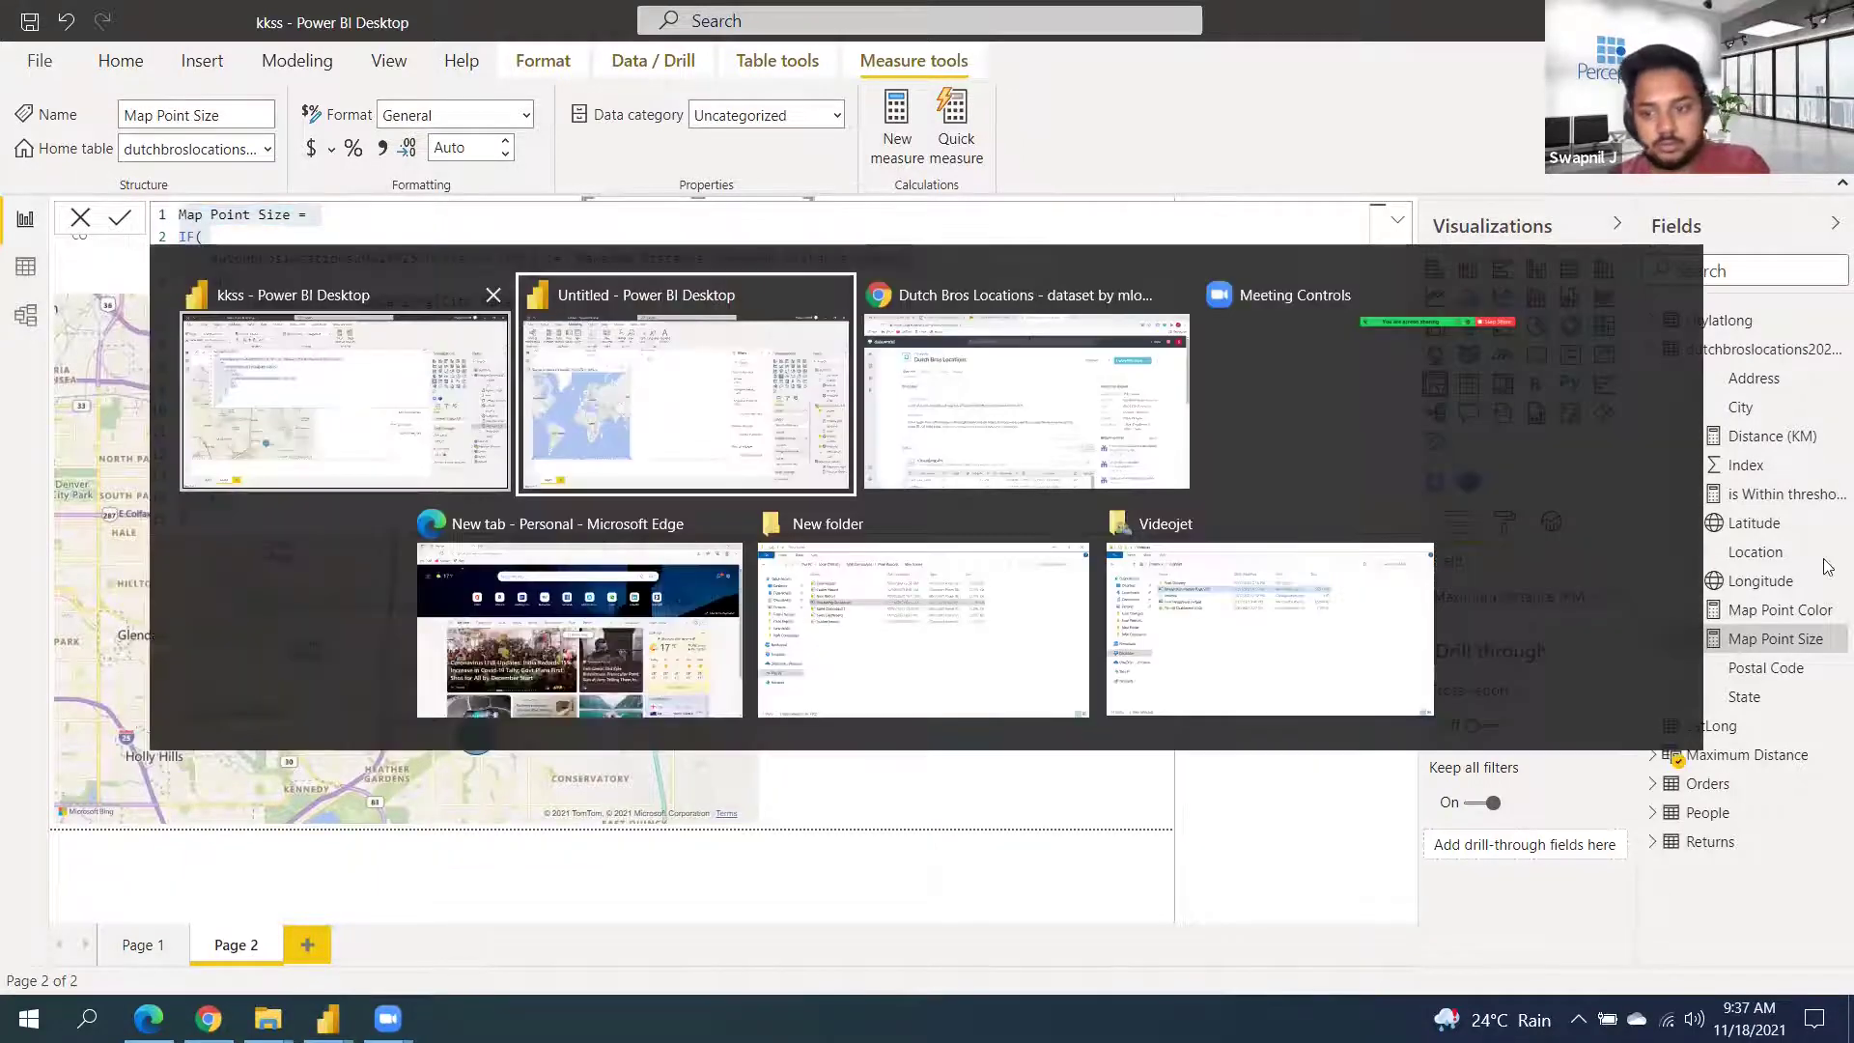
{"action": "right_click", "coordinate": [1828, 526]}
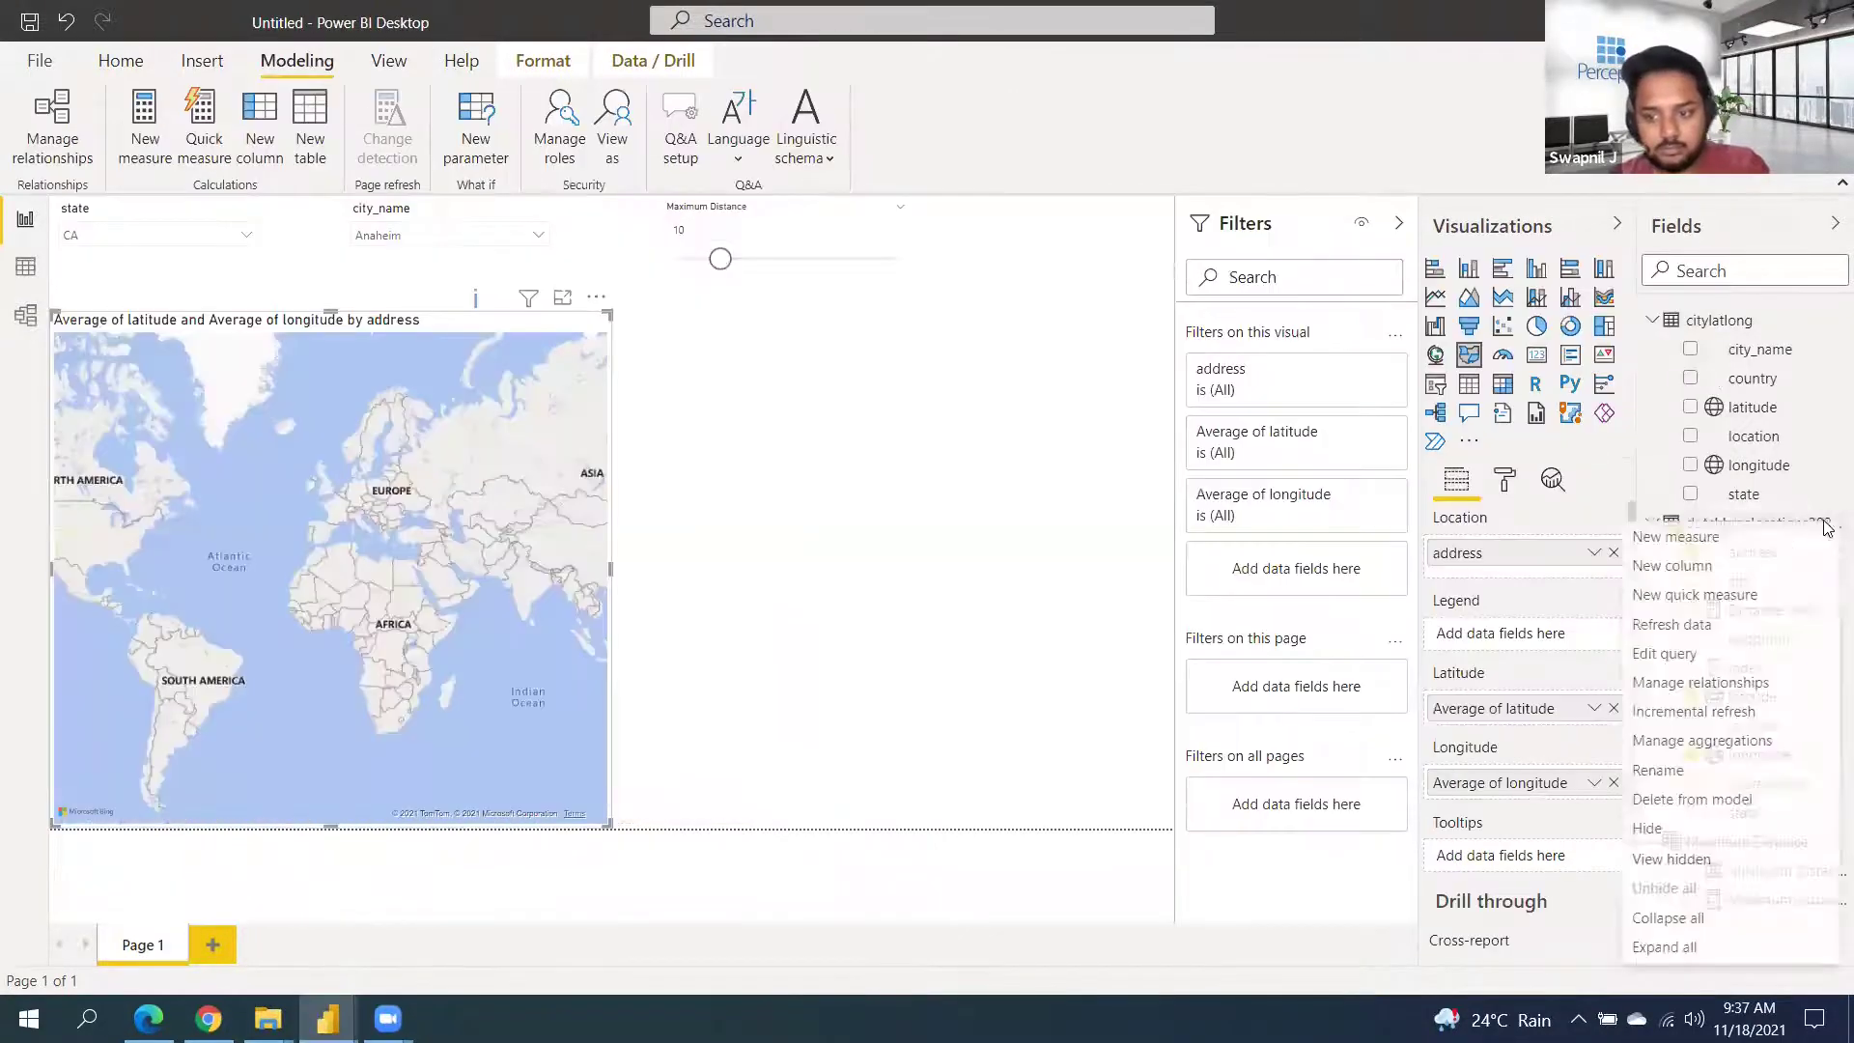
{"action": "left_click", "coordinate": [1753, 549]}
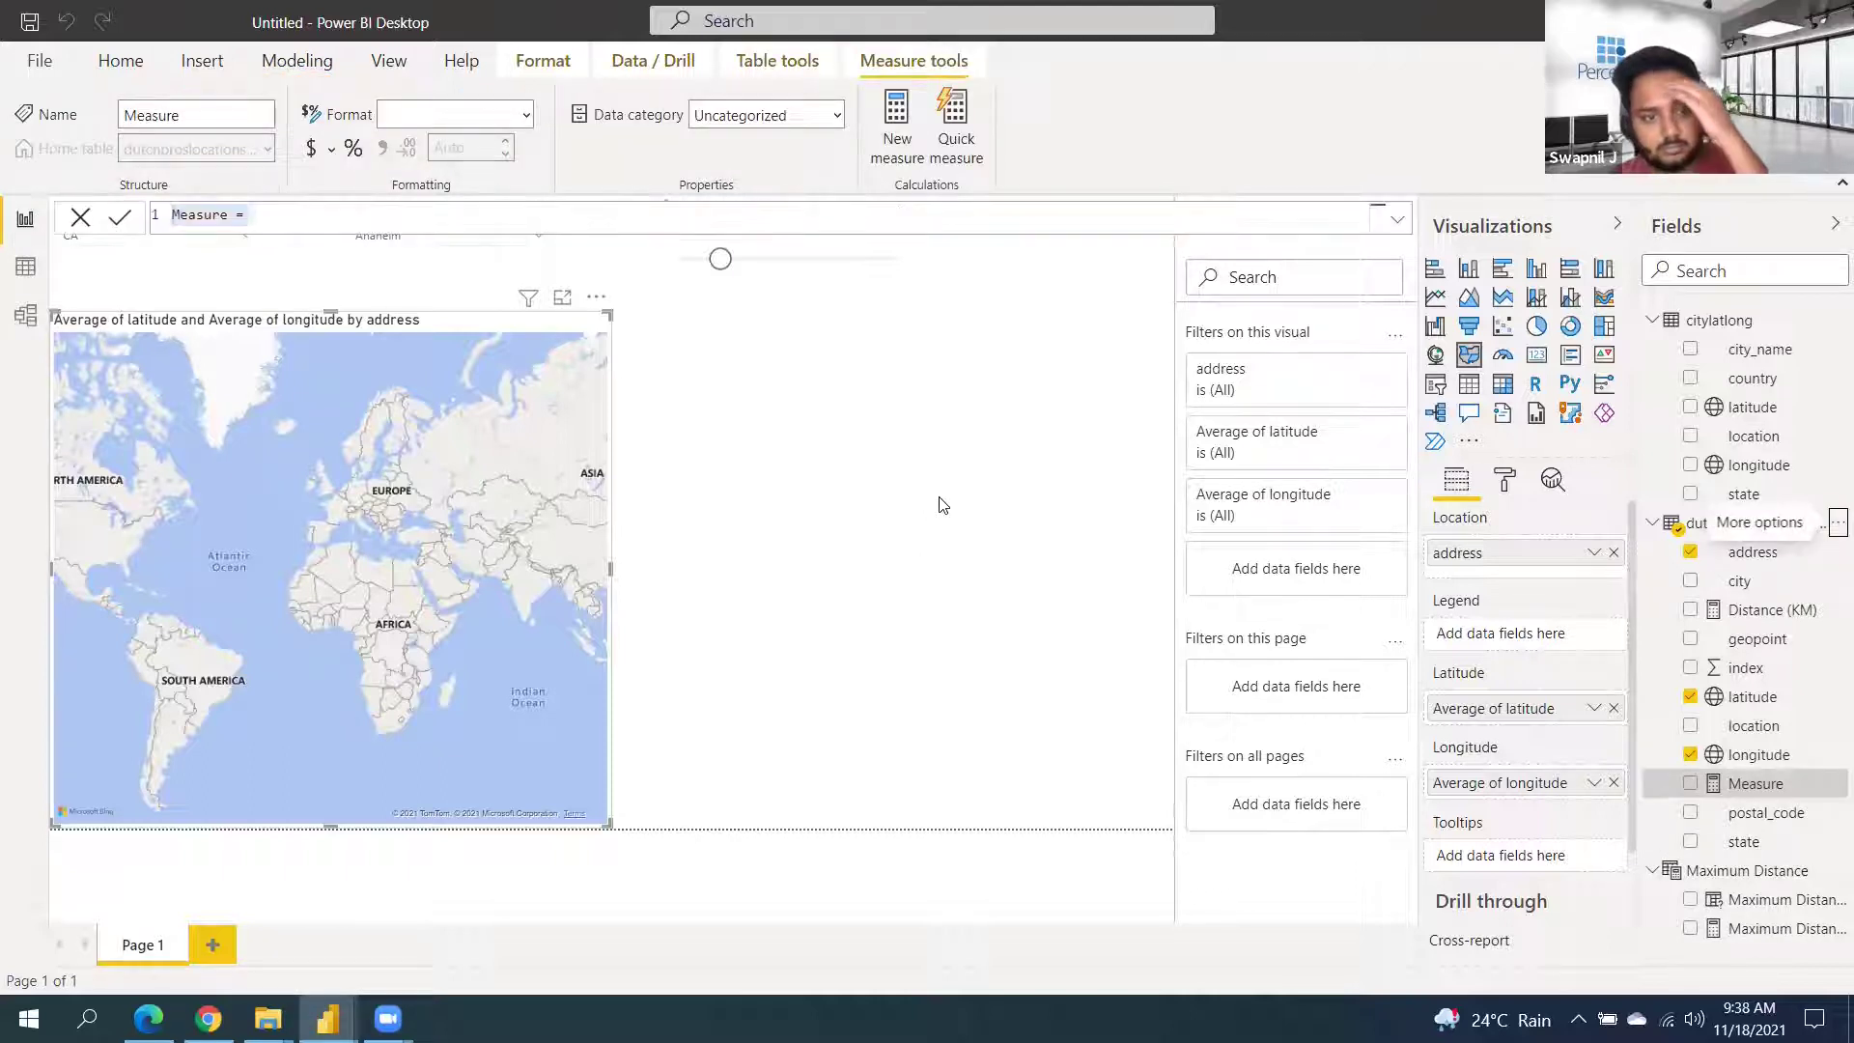
{"action": "key", "text": "ctrl+v"}
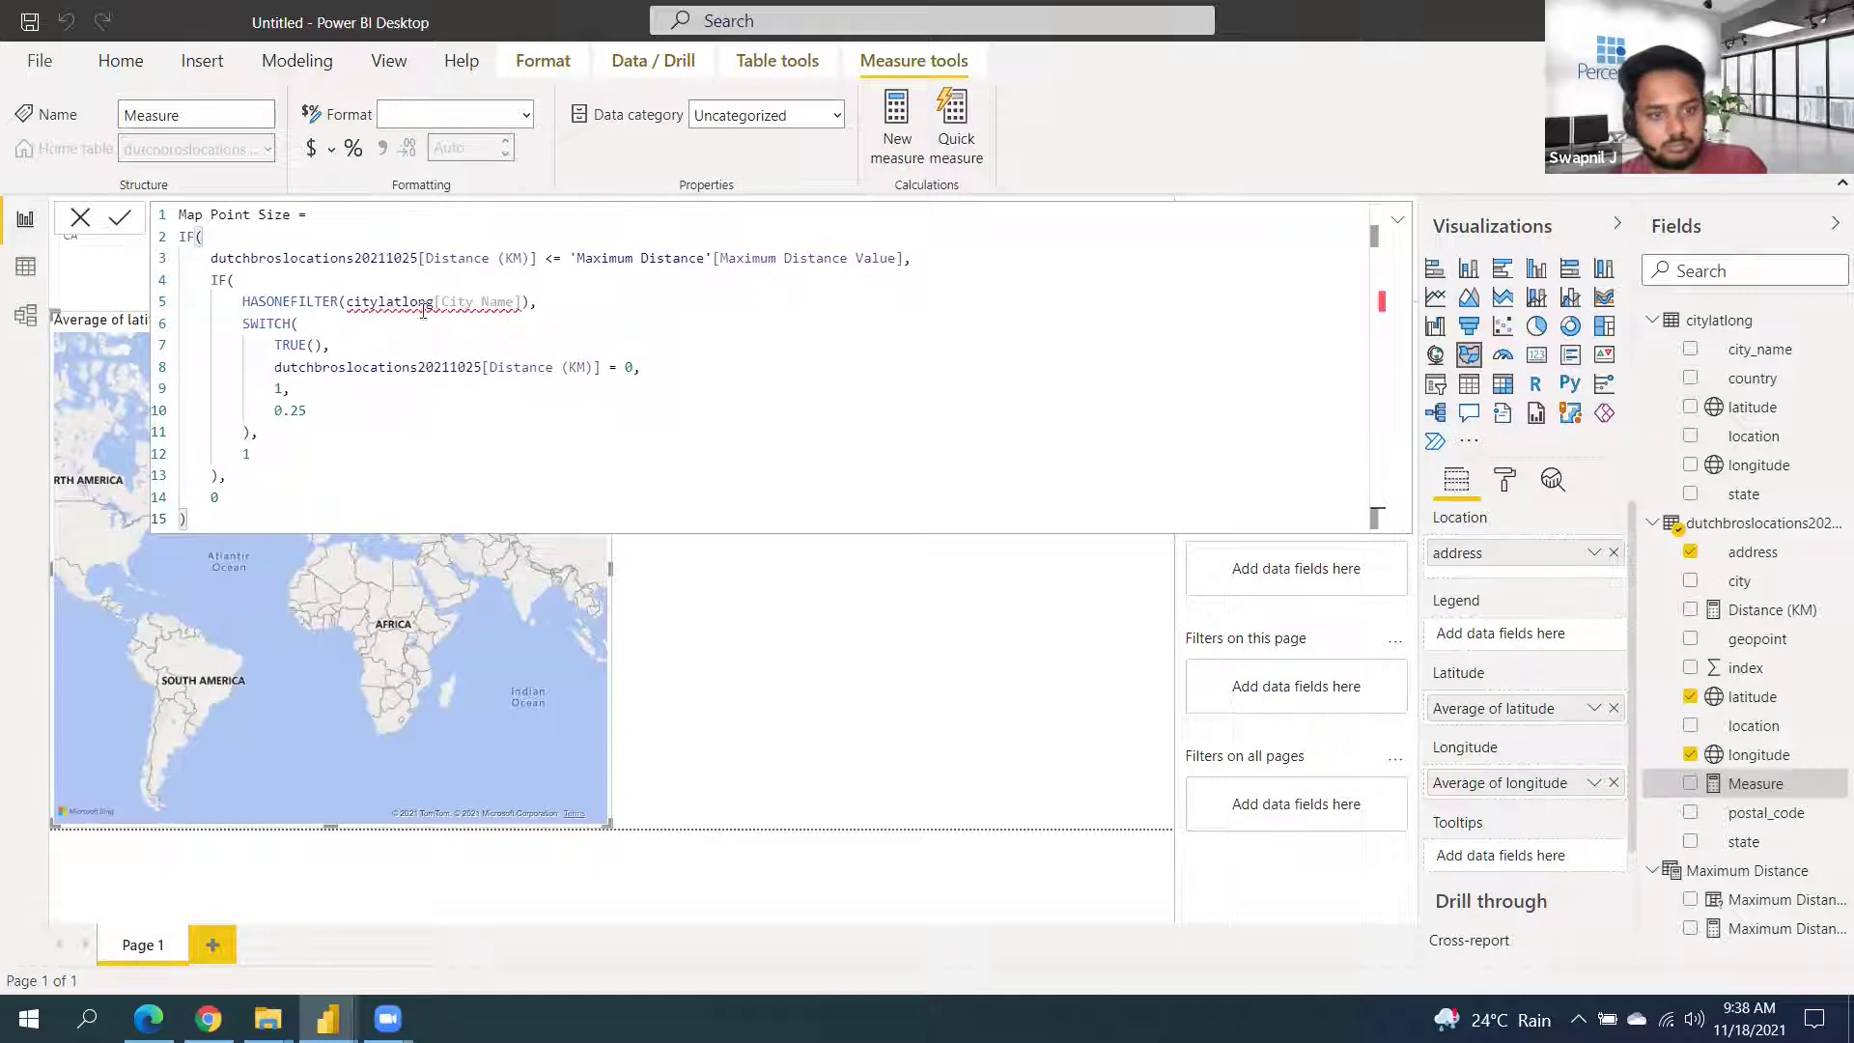
Change the column reference in the Map Point Size formula to citylatlong[City_Name] and commit the measure
{"action": "left_click", "coordinate": [487, 301]}
{"action": "key", "text": "BackSpace"}
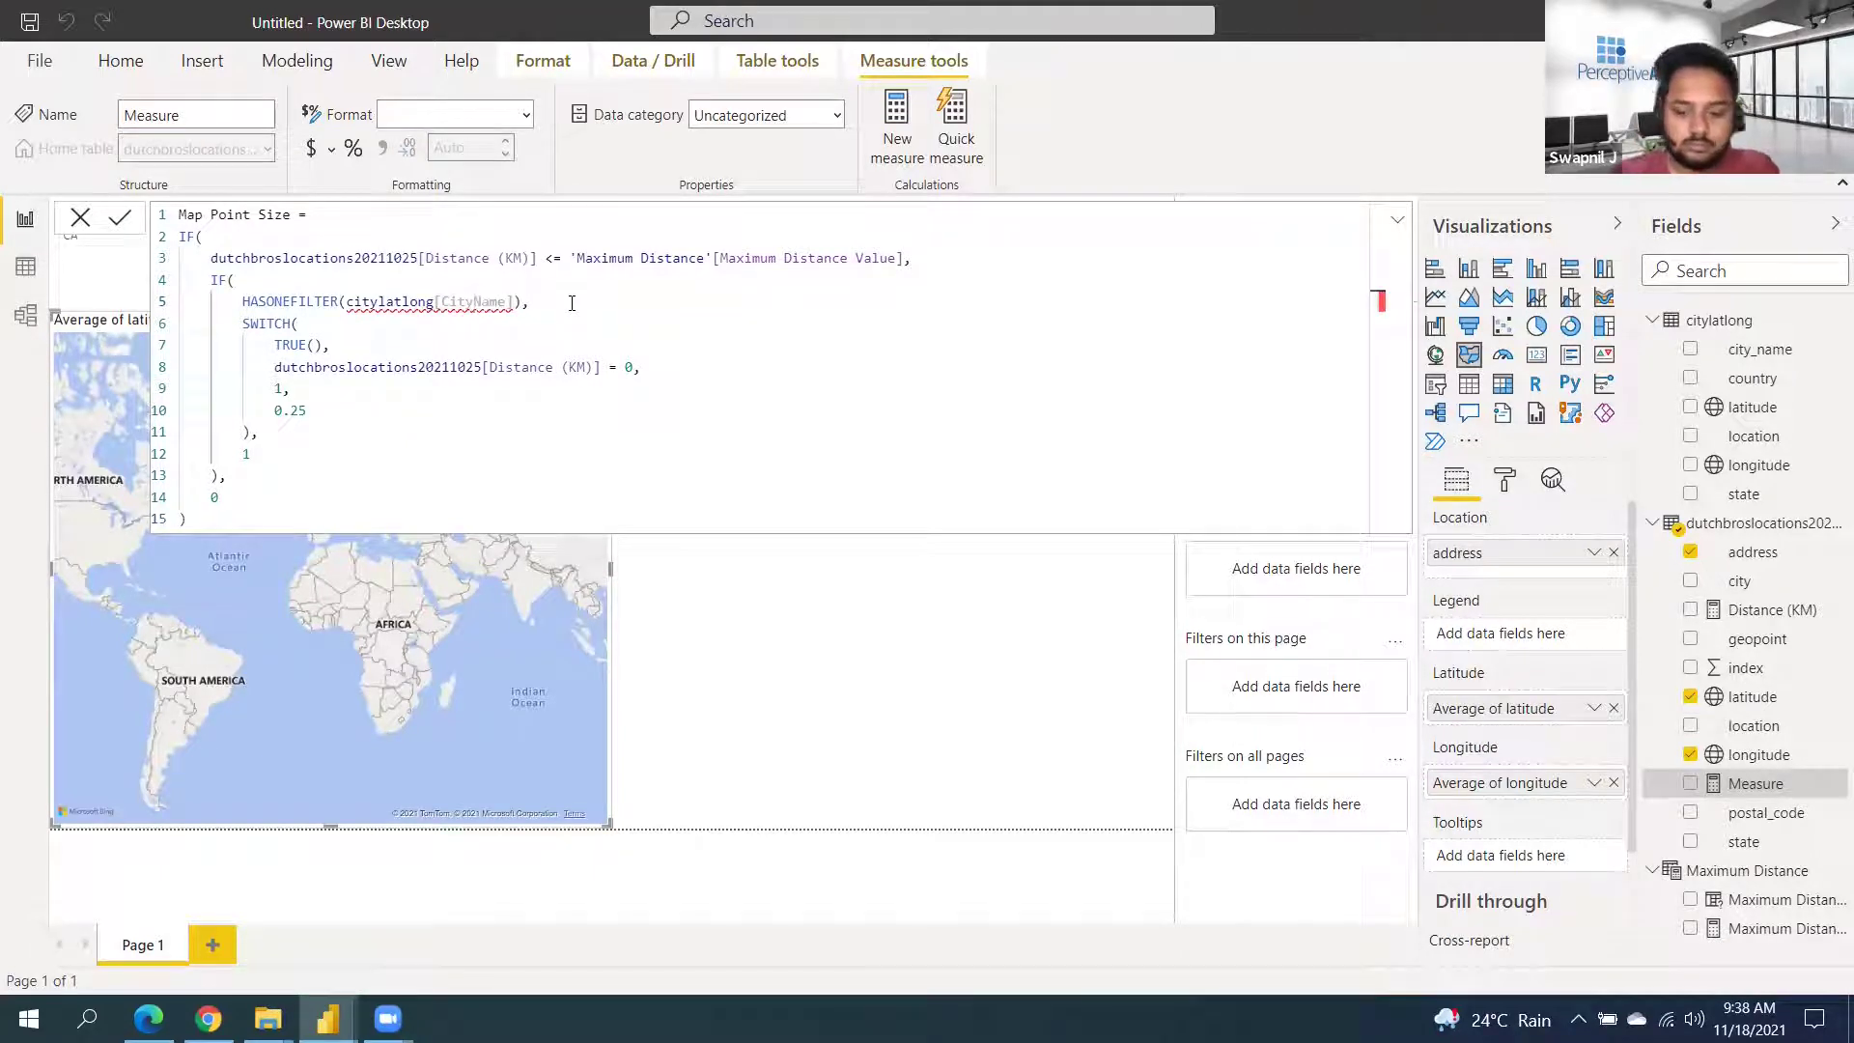
{"action": "type", "text": "_"}
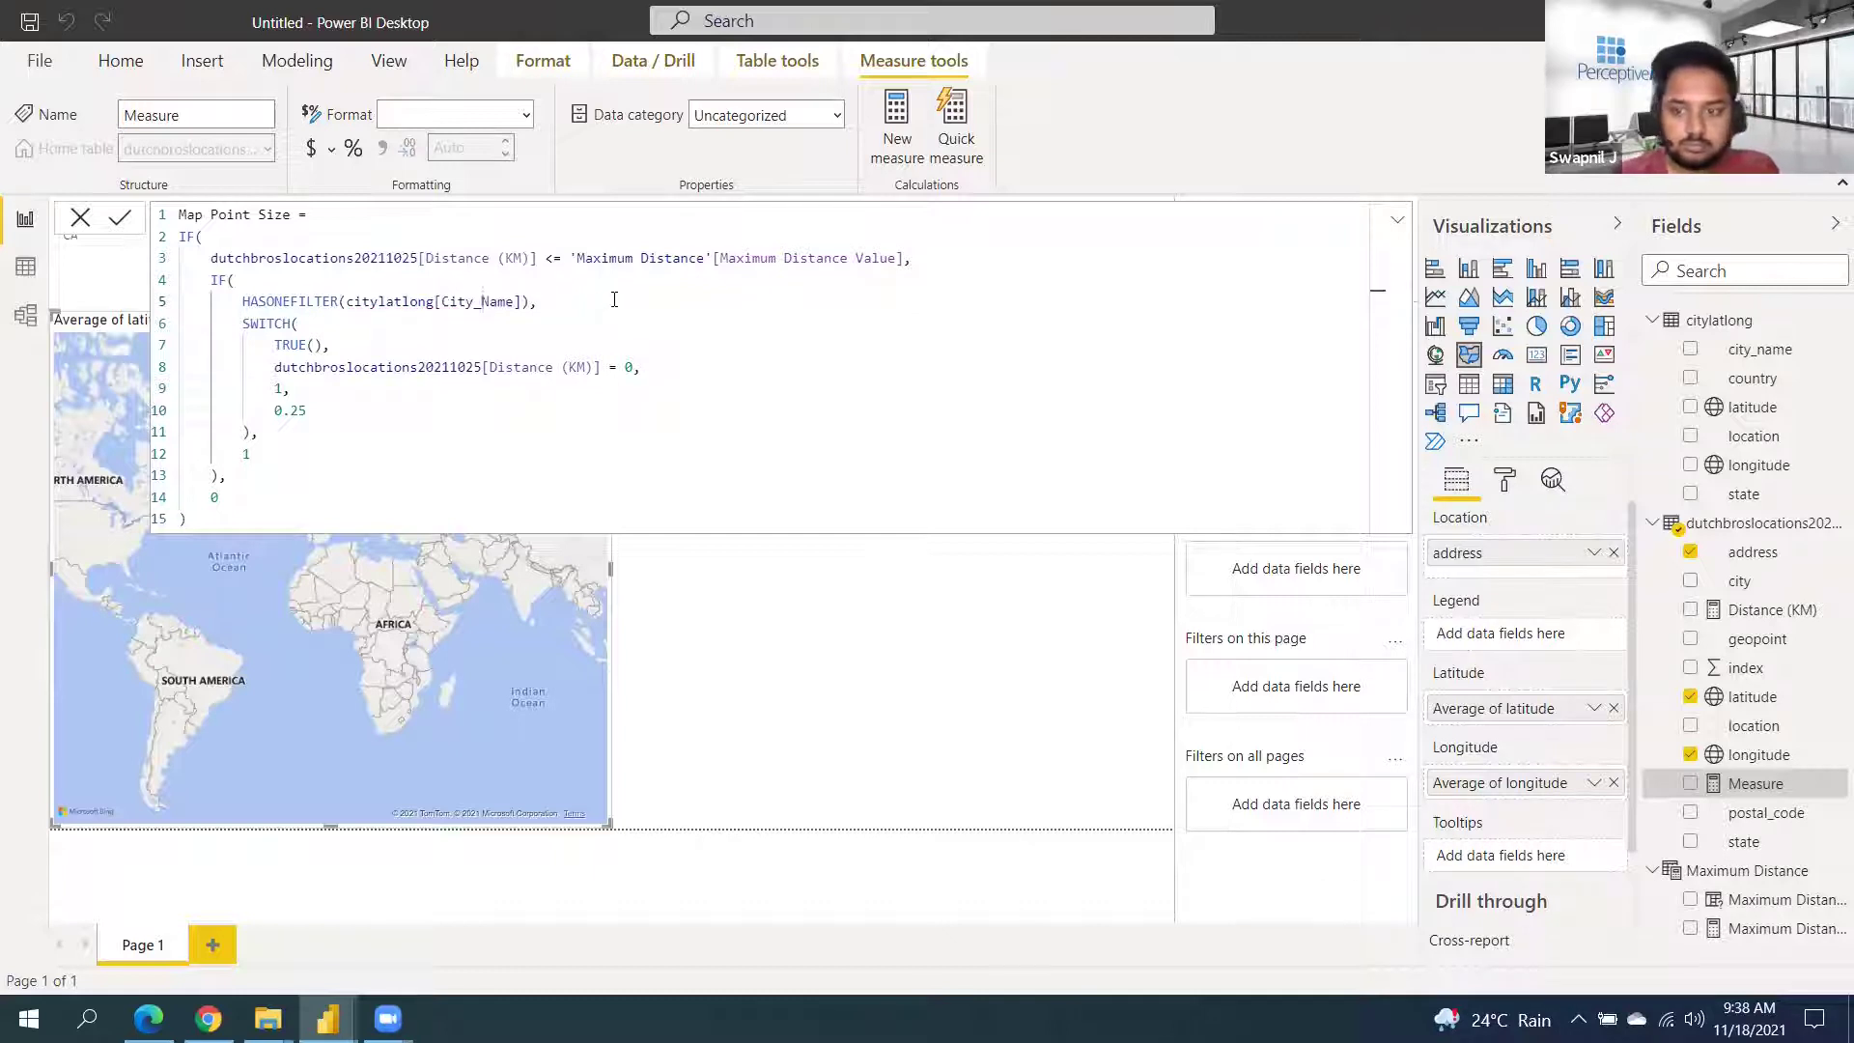
{"action": "left_click_drag", "start_coordinate": [510, 433], "coordinate": [494, 453]}
{"action": "left_click", "coordinate": [373, 501]}
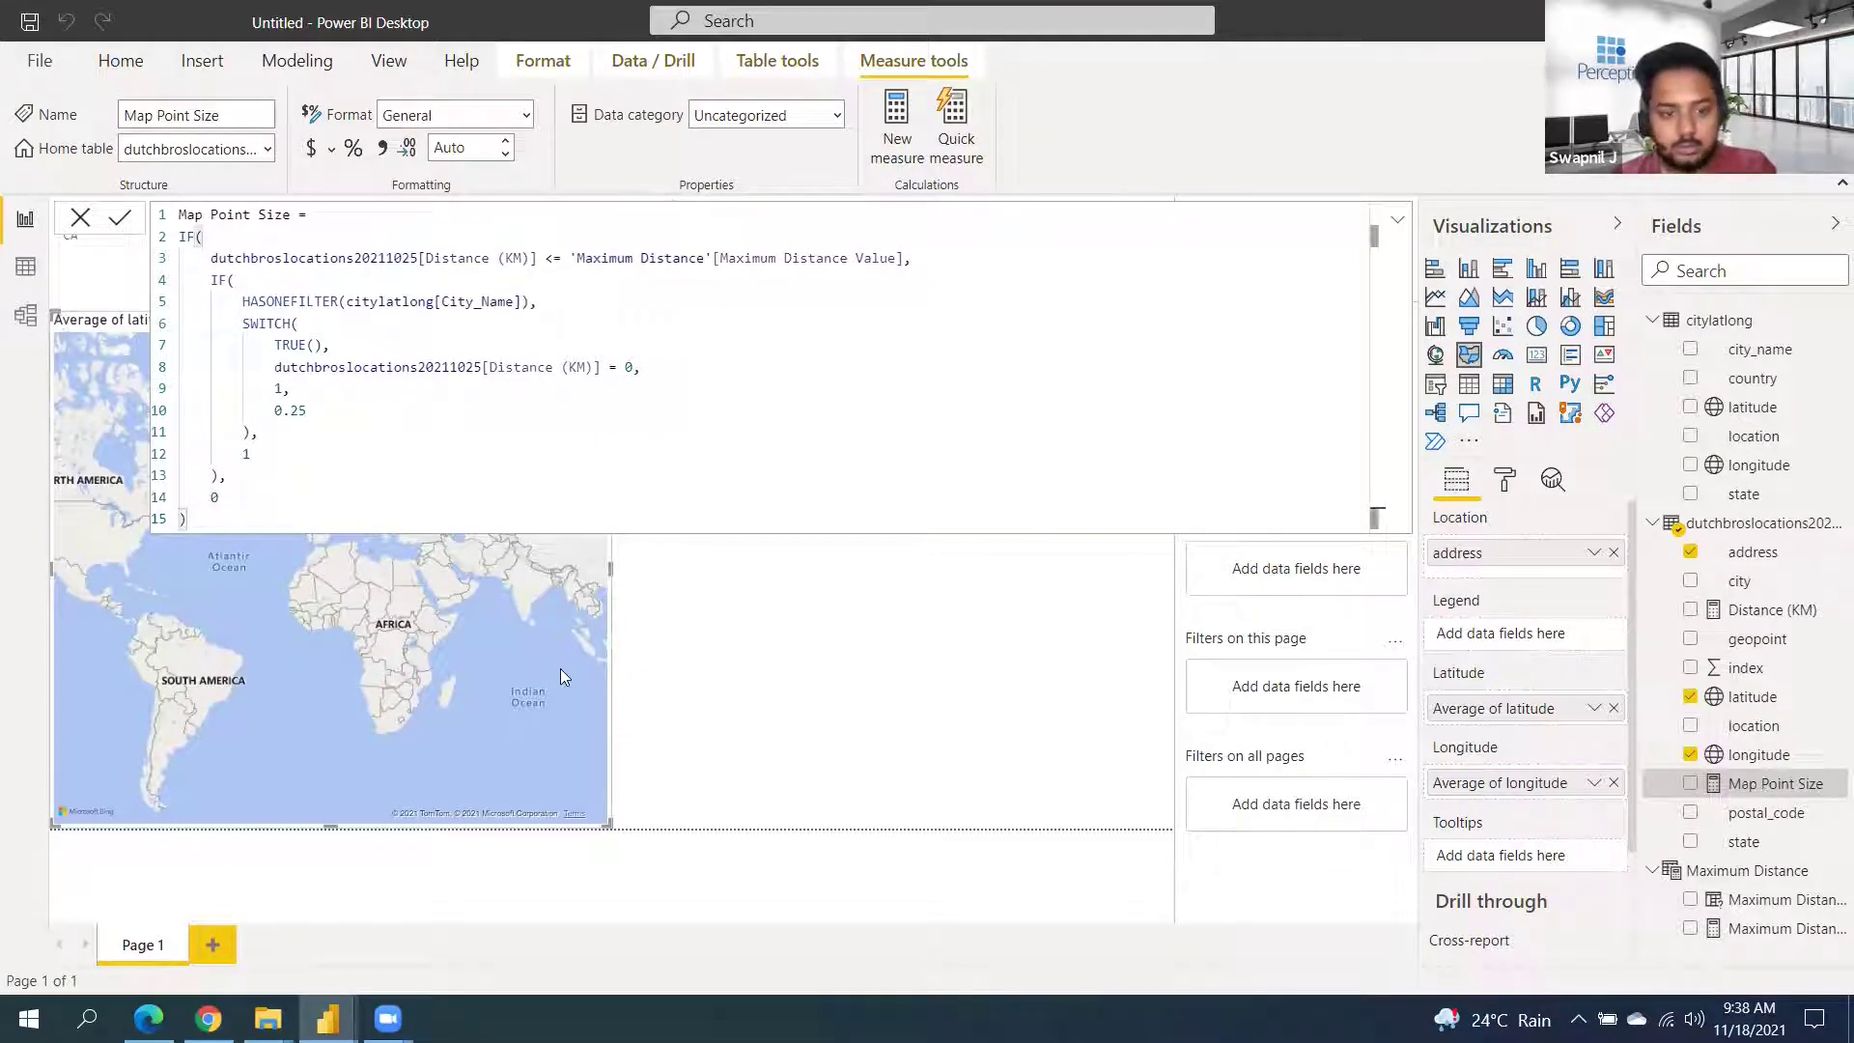
Convert the filled map to a bubble map sized by Map Point Size, and remove address from its Location
{"action": "left_click", "coordinate": [1436, 357]}
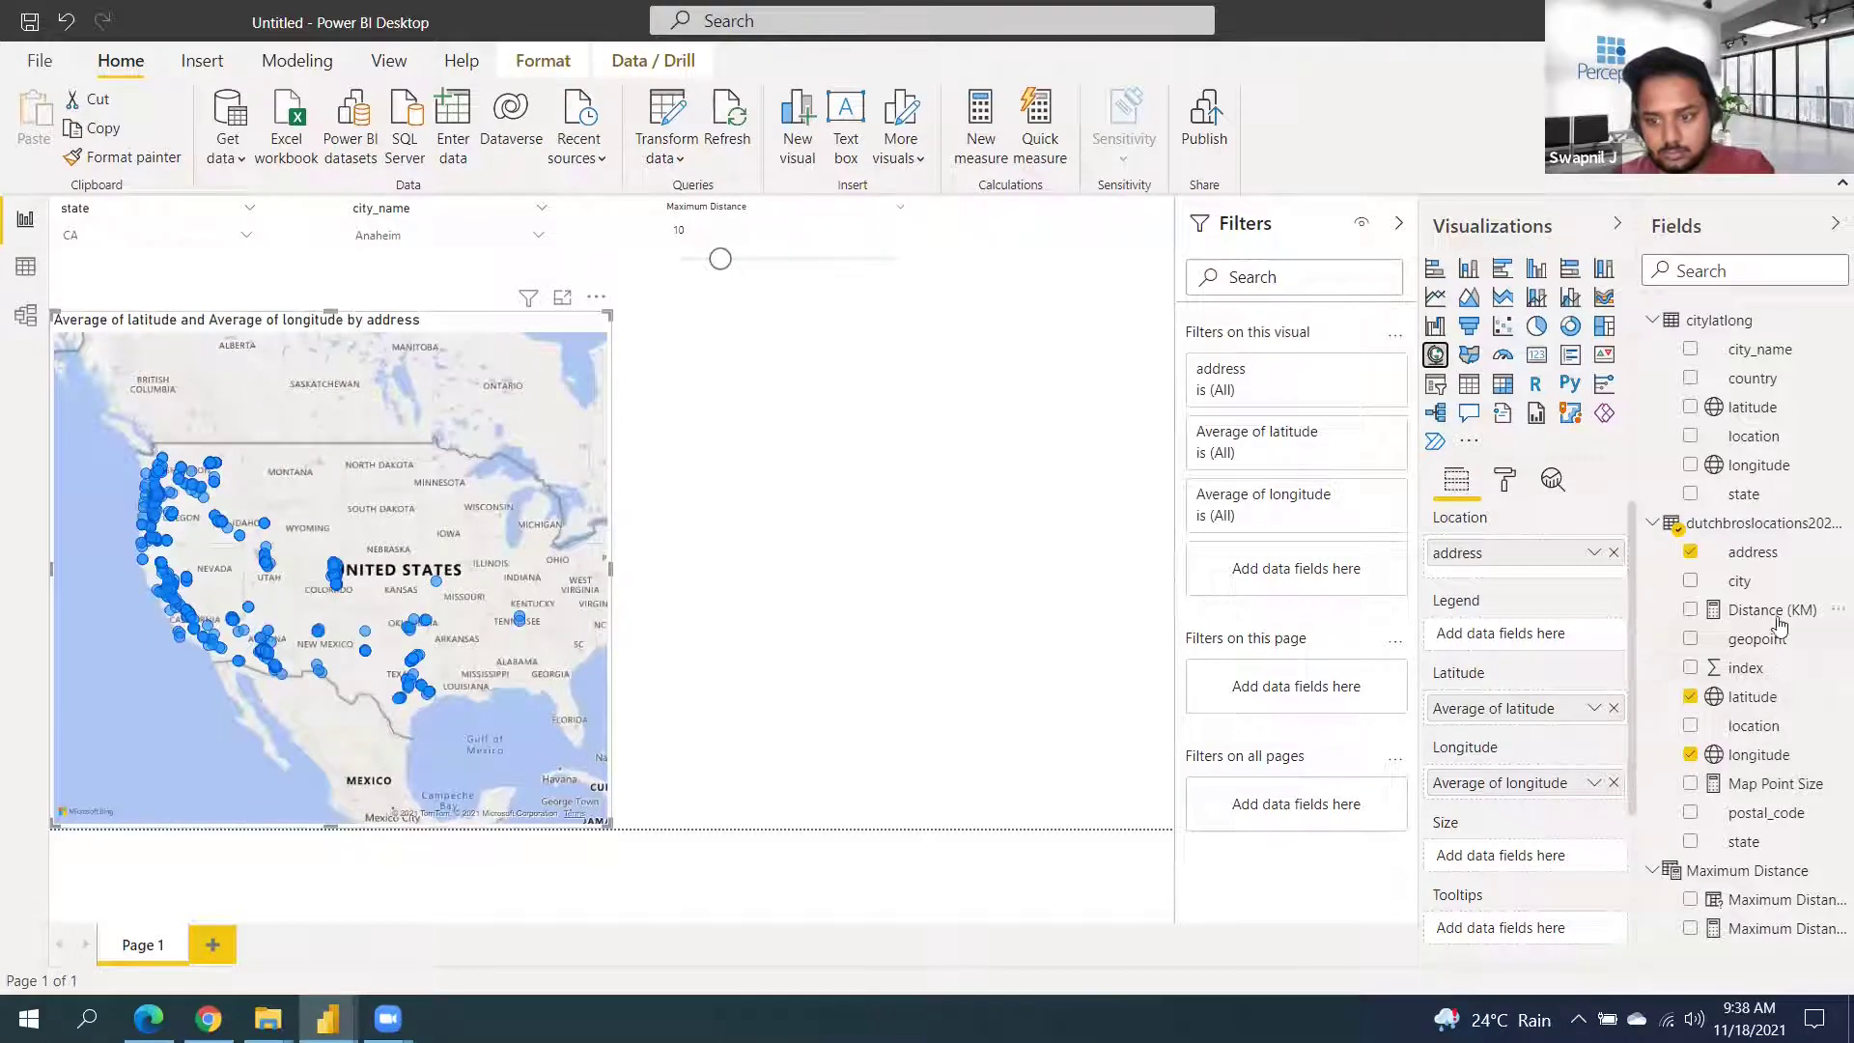
{"action": "left_click_drag", "start_coordinate": [1763, 786], "coordinate": [1526, 853]}
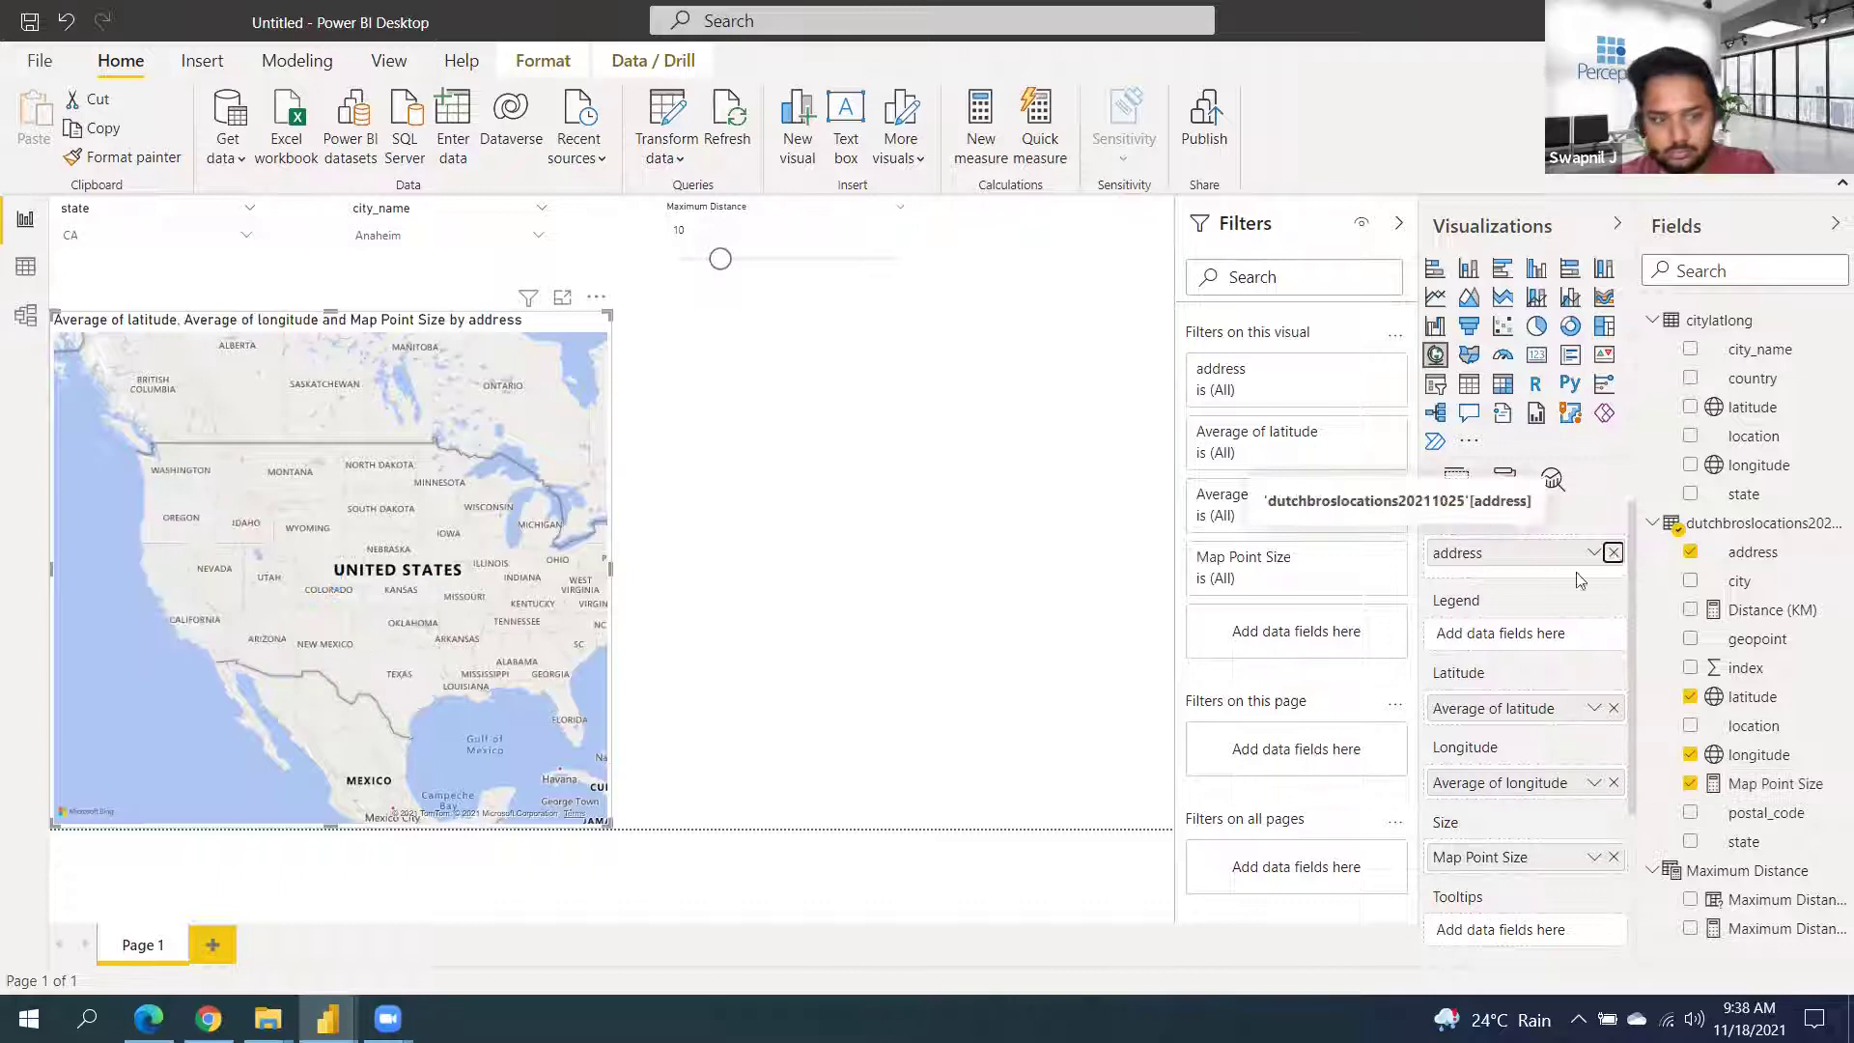
{"action": "left_click", "coordinate": [1614, 552]}
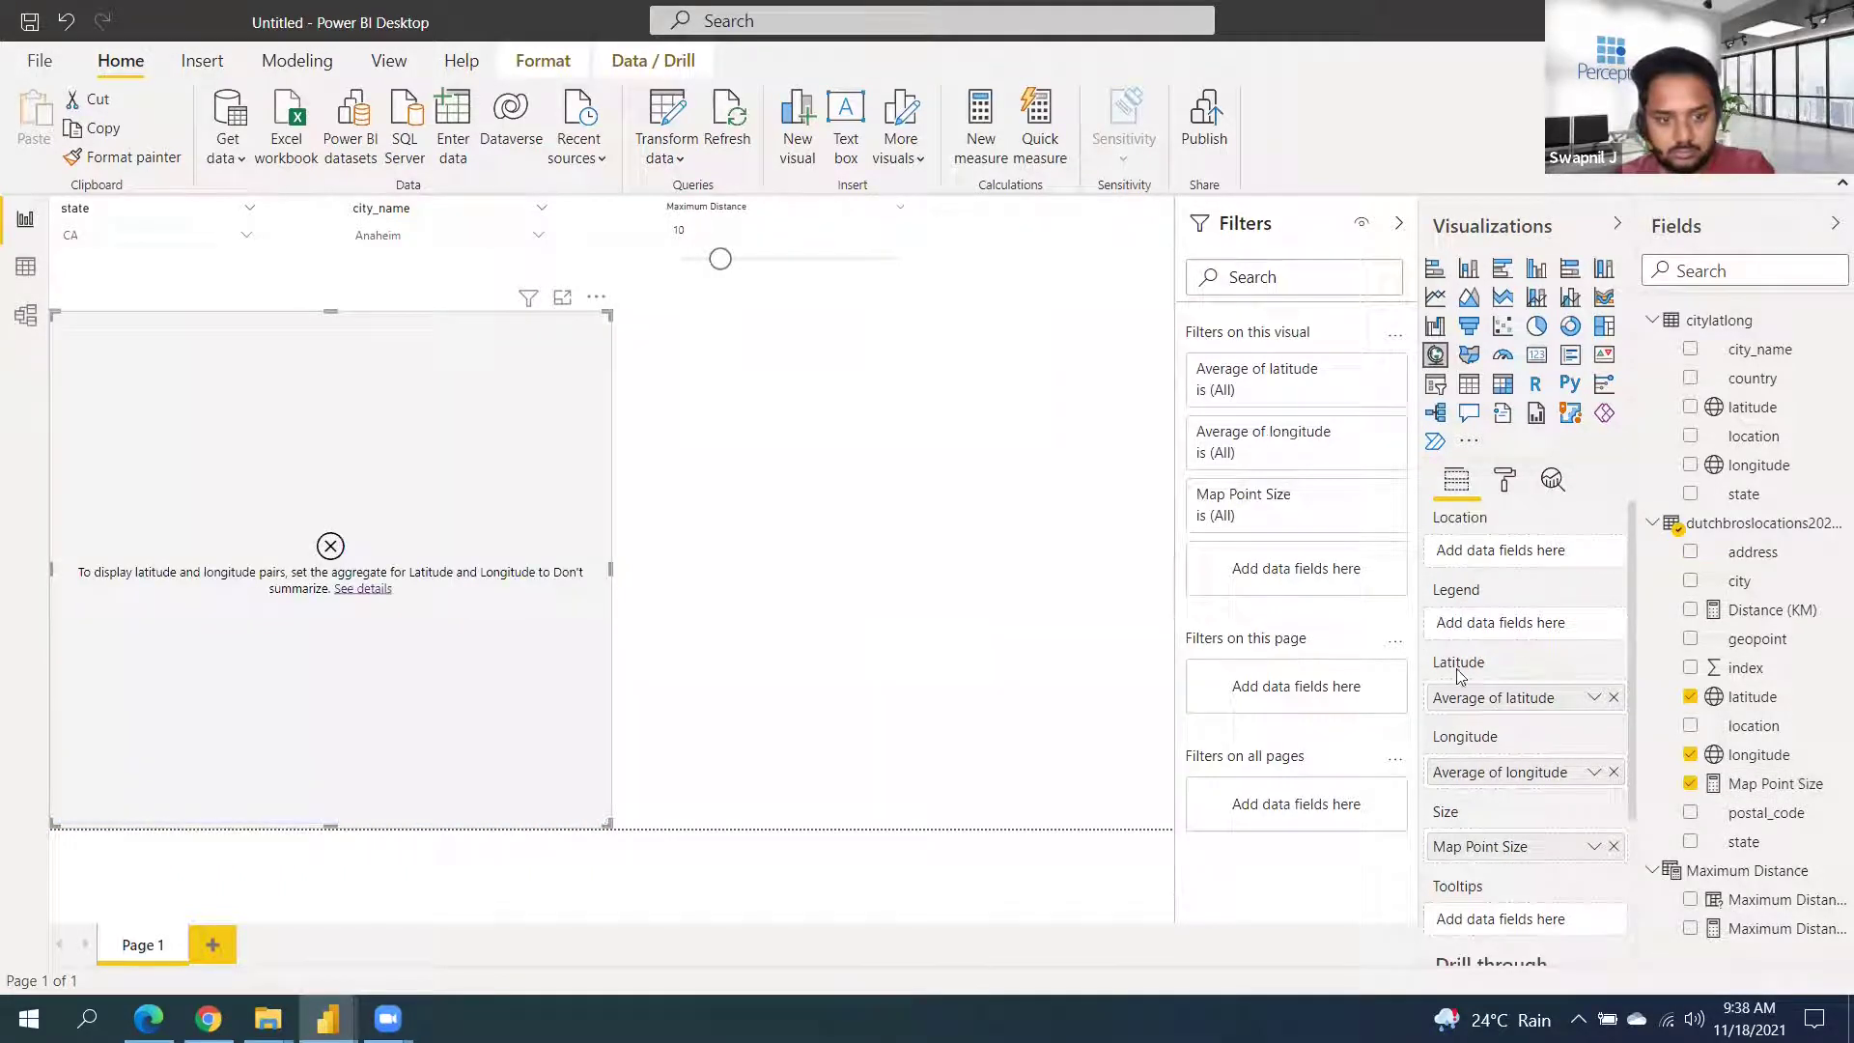
Set the map's latitude and longitude fields to Don't summarize and adjust the Maximum Distance slider slightly
{"action": "left_click", "coordinate": [1593, 697]}
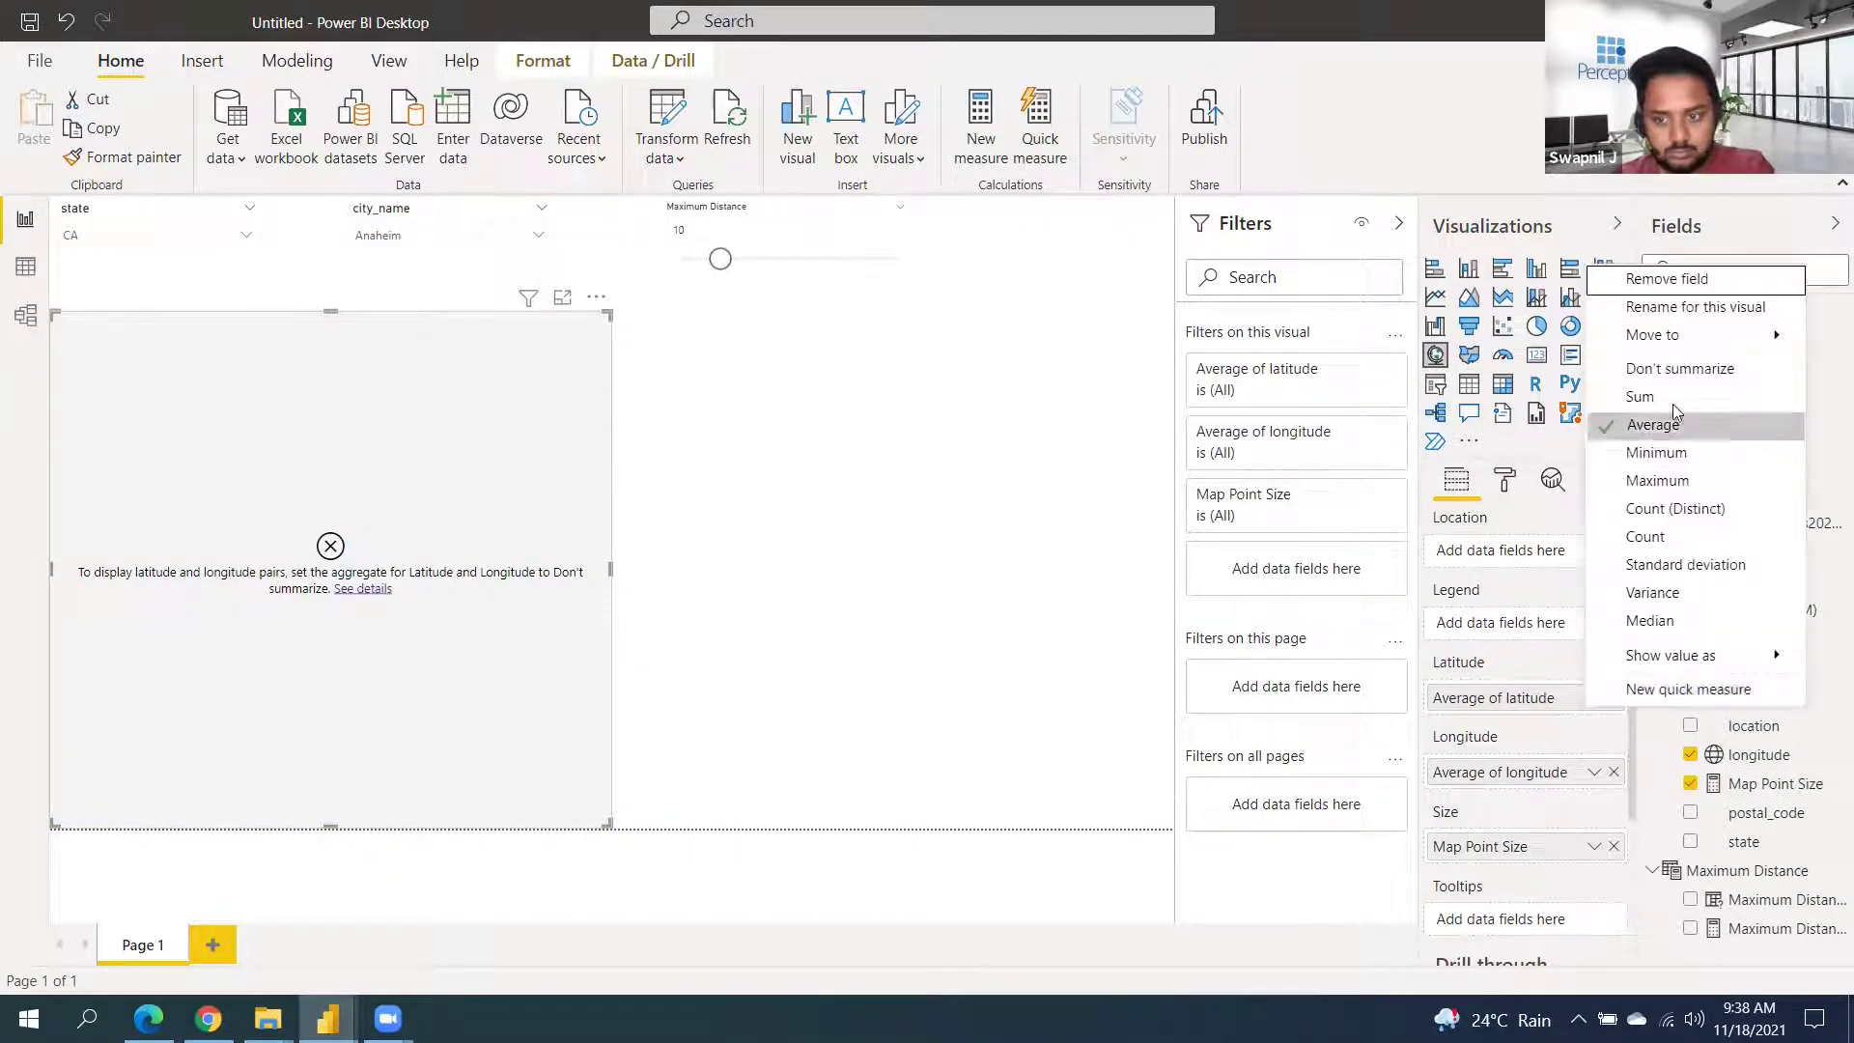
{"action": "left_click", "coordinate": [1593, 697]}
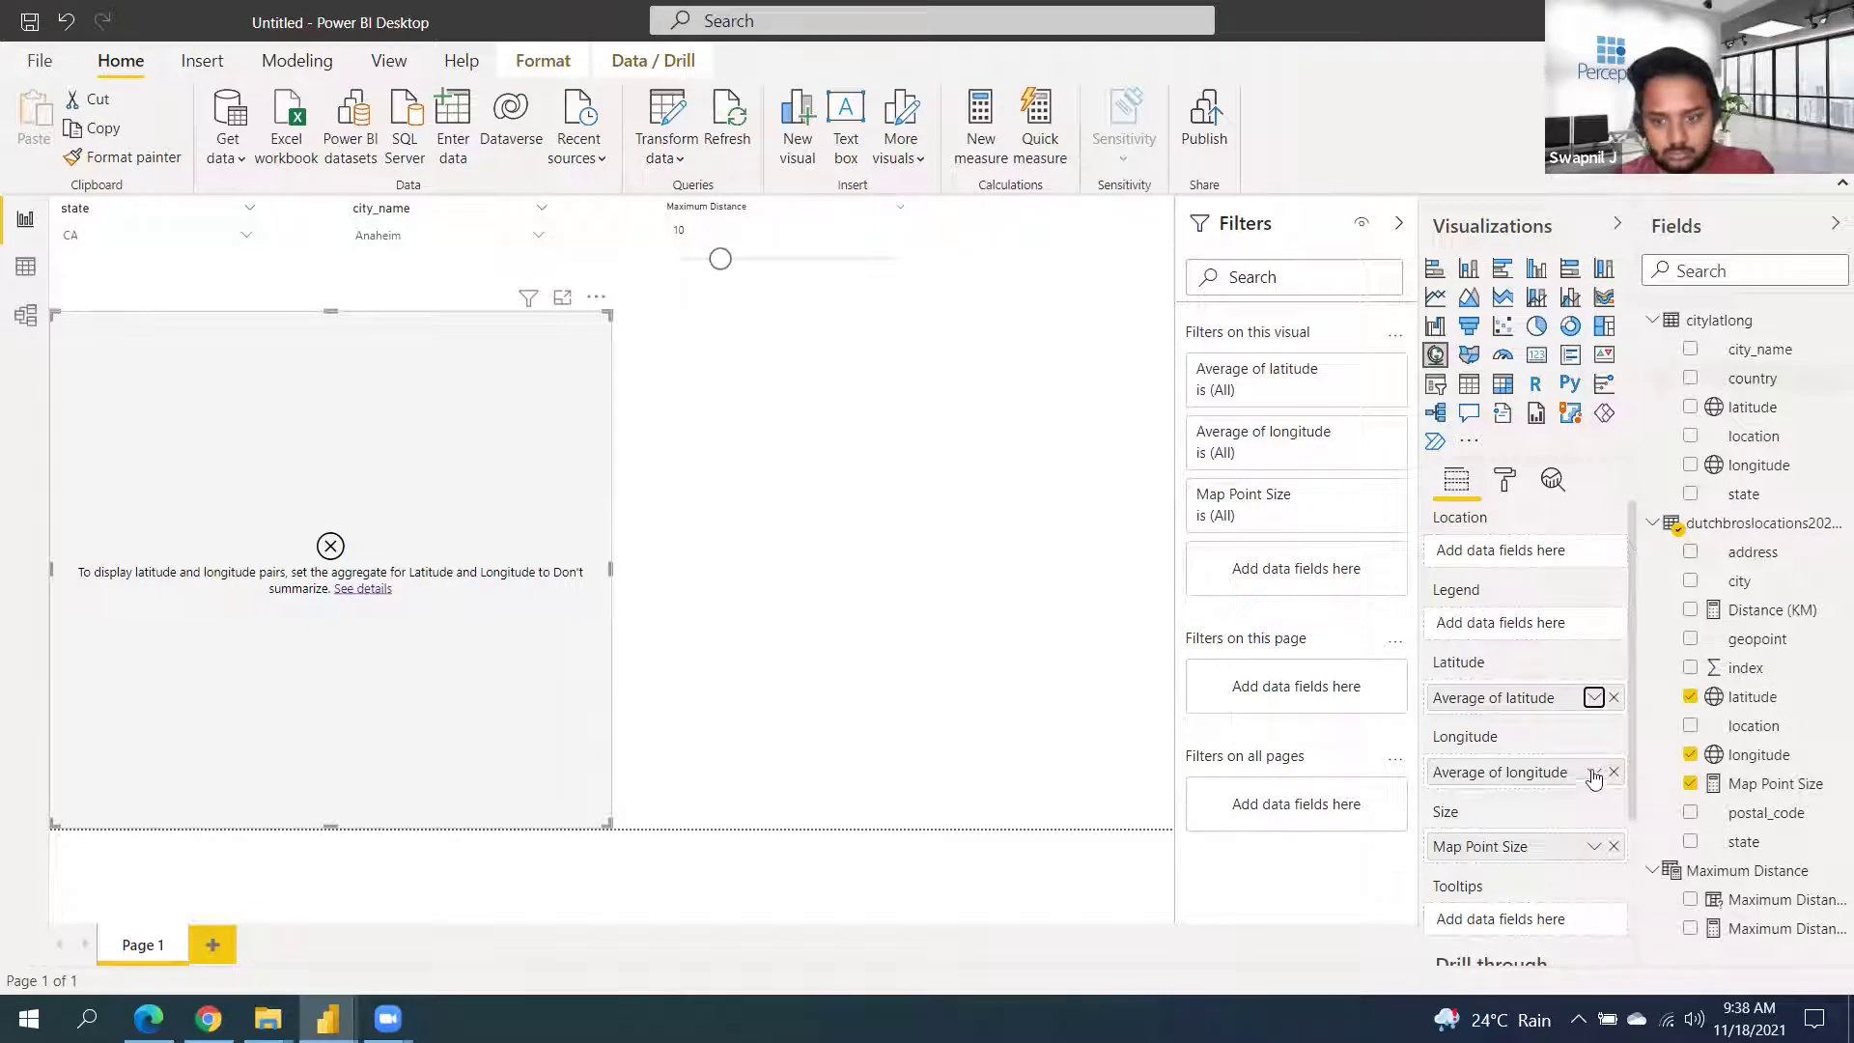
{"action": "left_click", "coordinate": [1593, 771]}
{"action": "left_click", "coordinate": [1642, 443]}
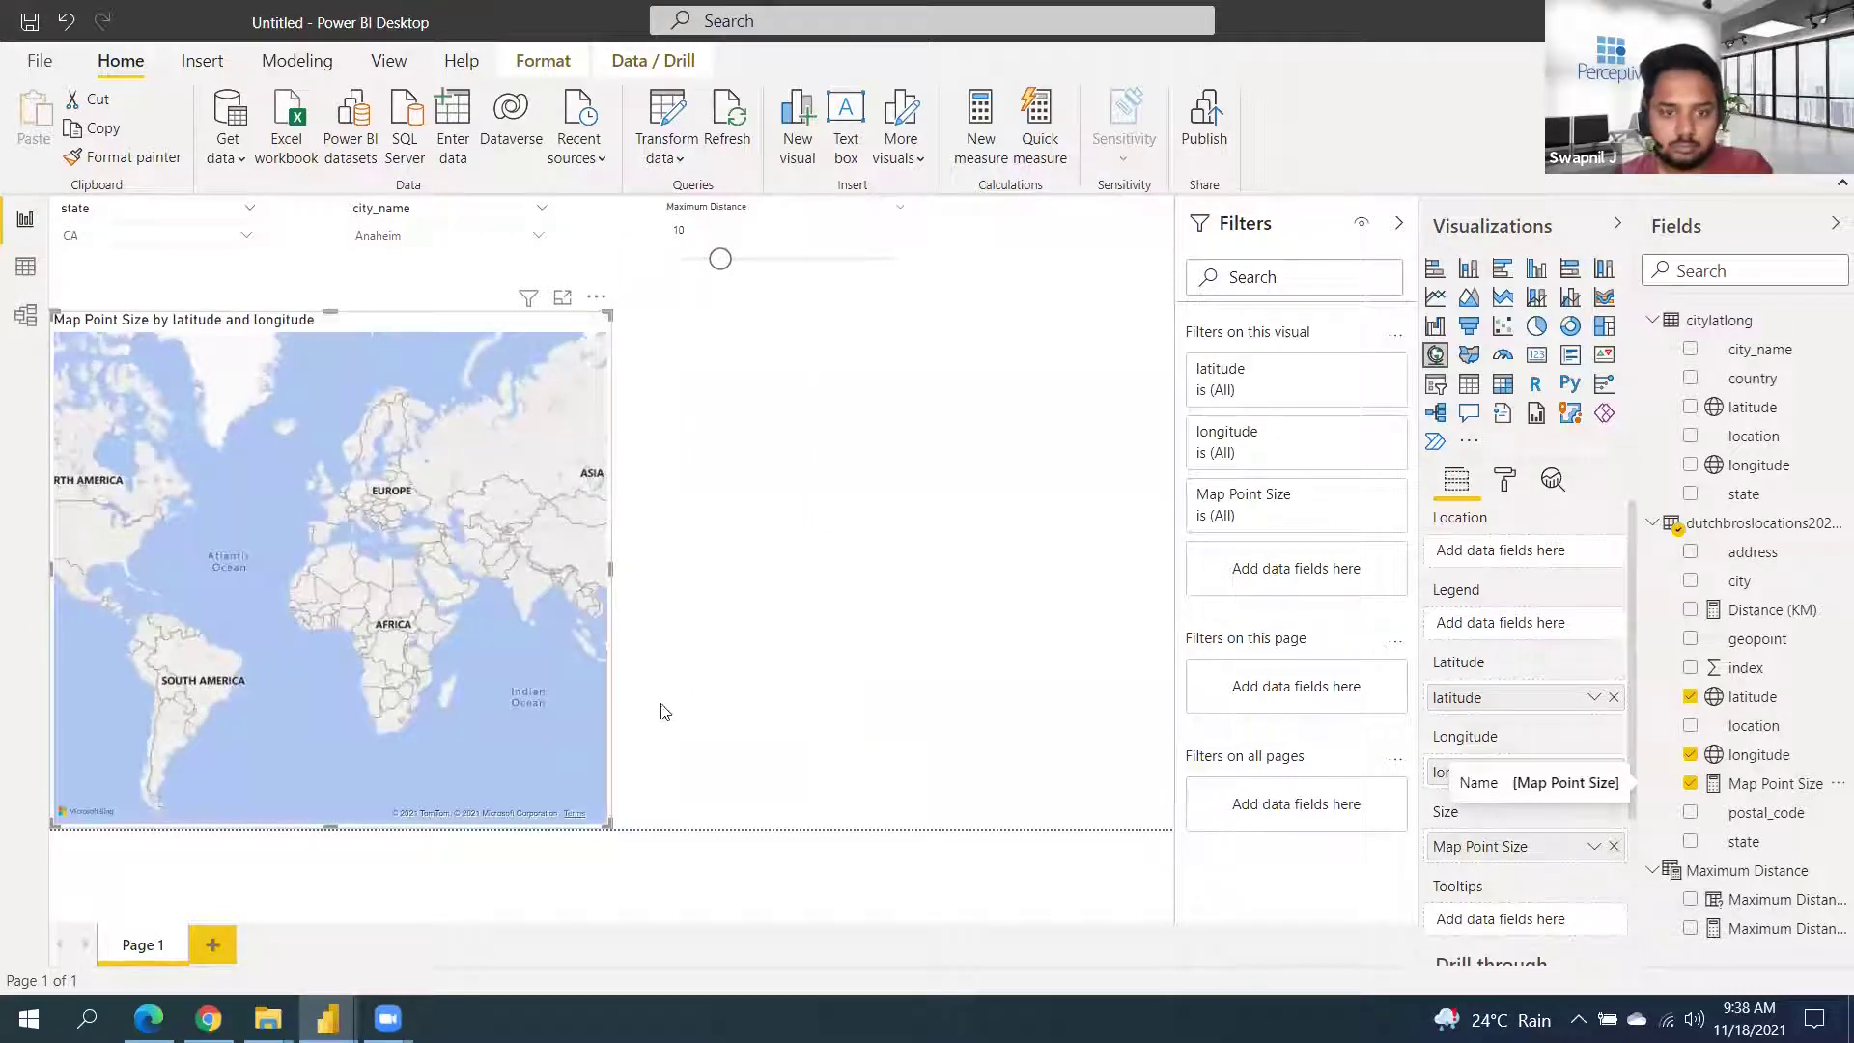
{"action": "mouse_move", "coordinate": [719, 259]}
{"action": "left_mouse_down"}
{"action": "mouse_move", "coordinate": [704, 257]}
{"action": "mouse_move", "coordinate": [727, 276]}
{"action": "left_mouse_up"}
{"action": "left_click", "coordinate": [544, 318]}
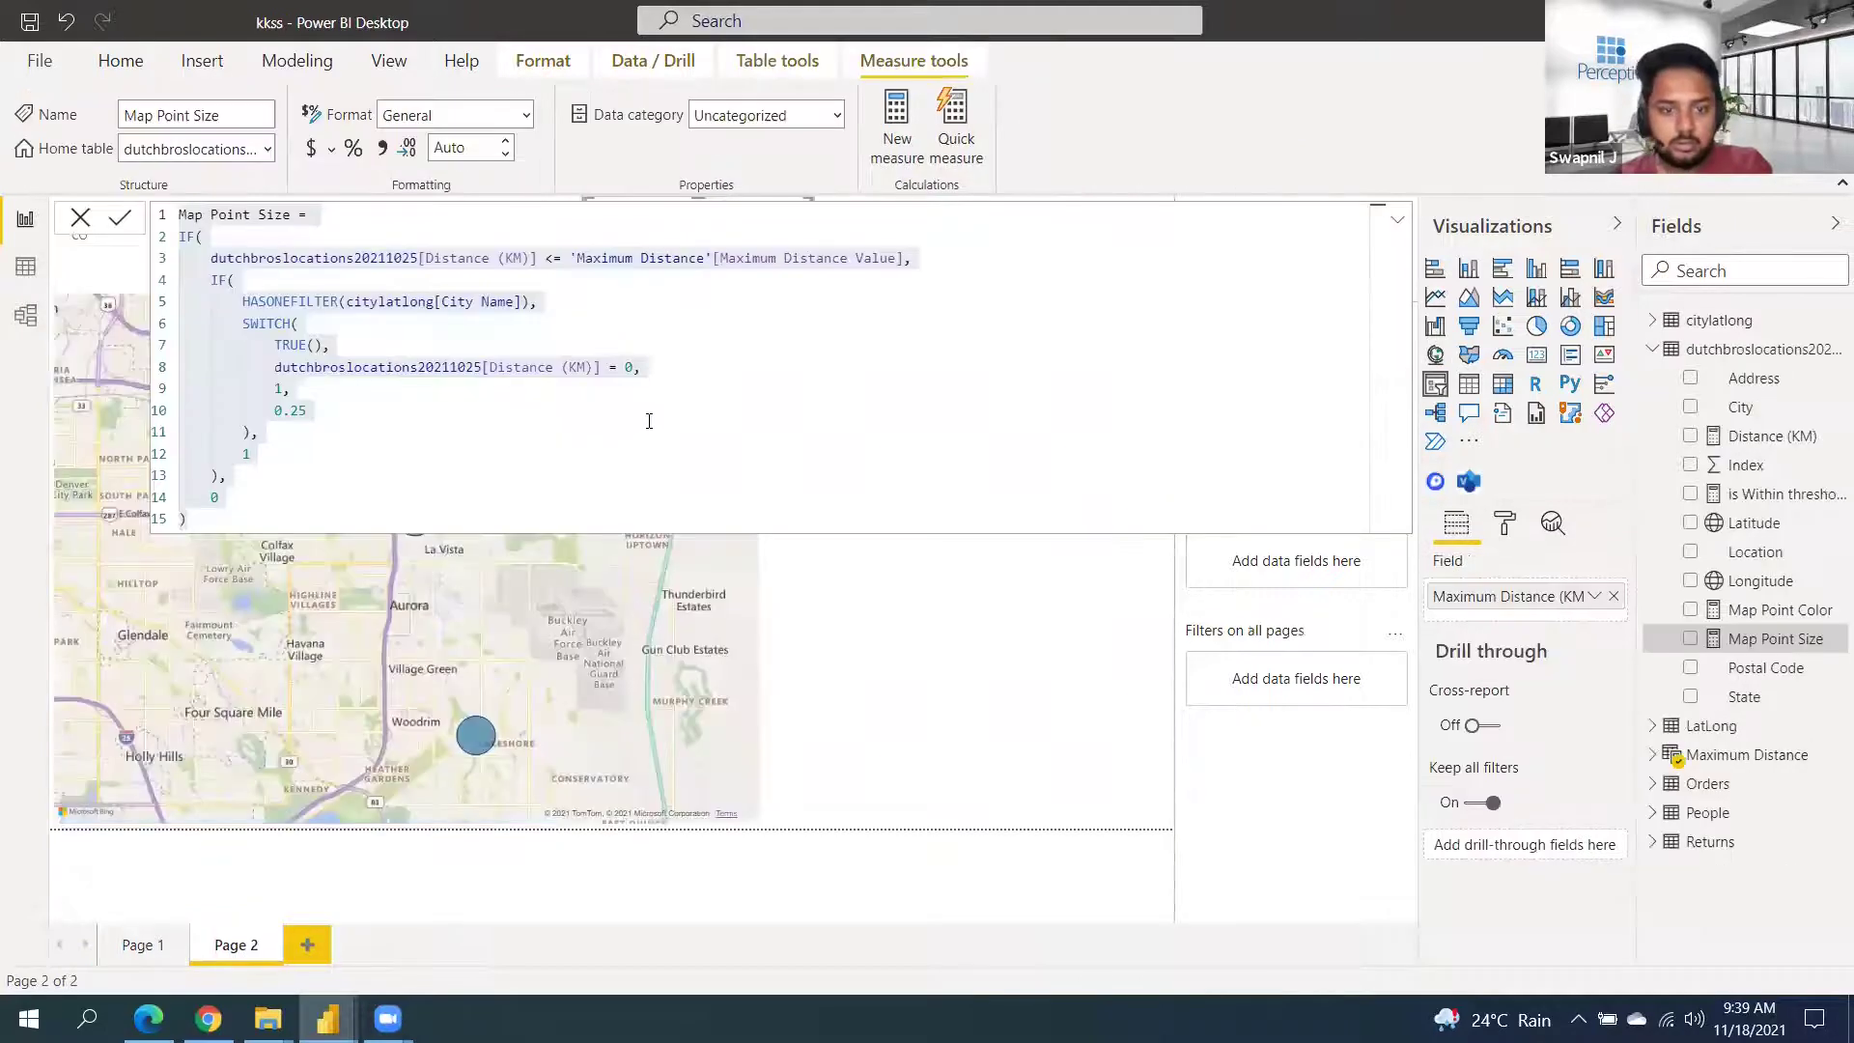
In the kkss report, examine the reference map's field assignments and open the Map Point Color measure's formula
{"action": "key", "text": "ctrl+a"}
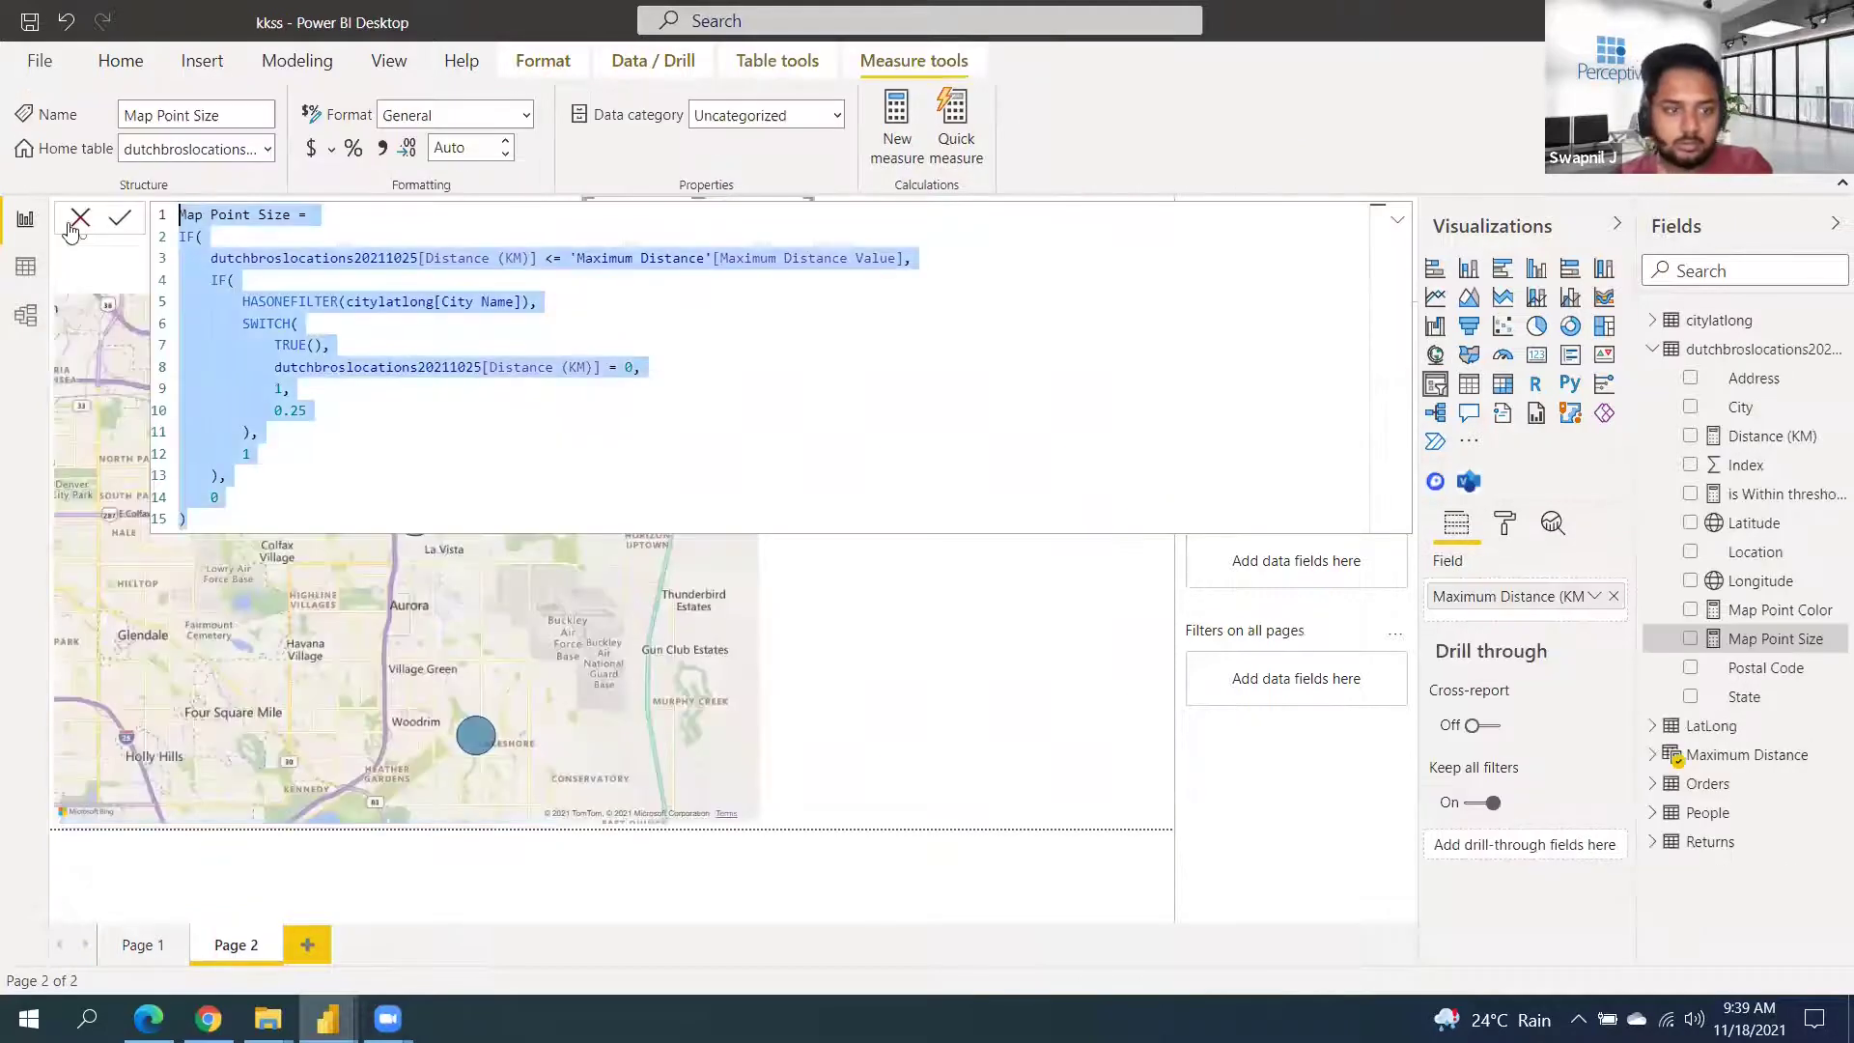
{"action": "left_click", "coordinate": [410, 586]}
{"action": "left_click", "coordinate": [714, 651]}
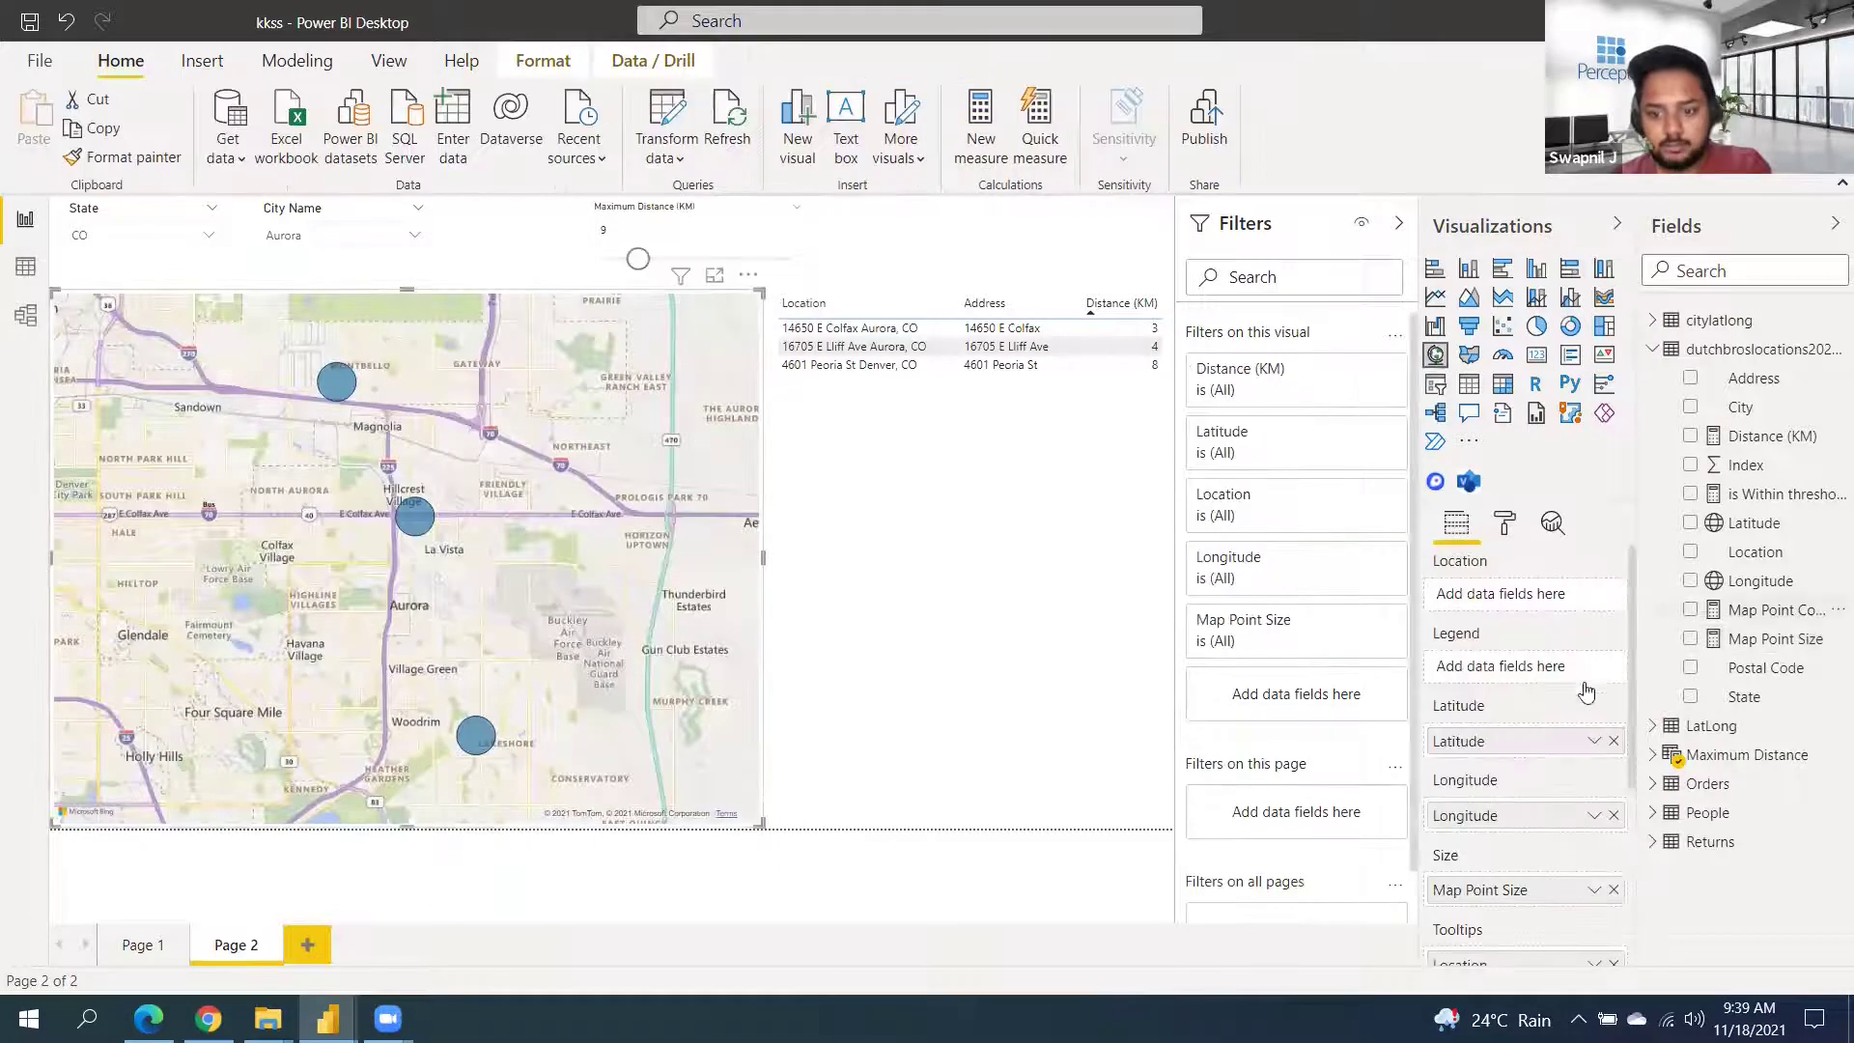
{"action": "scroll", "coordinate": [1577, 712], "scroll_direction": "down", "scroll_amount": 2}
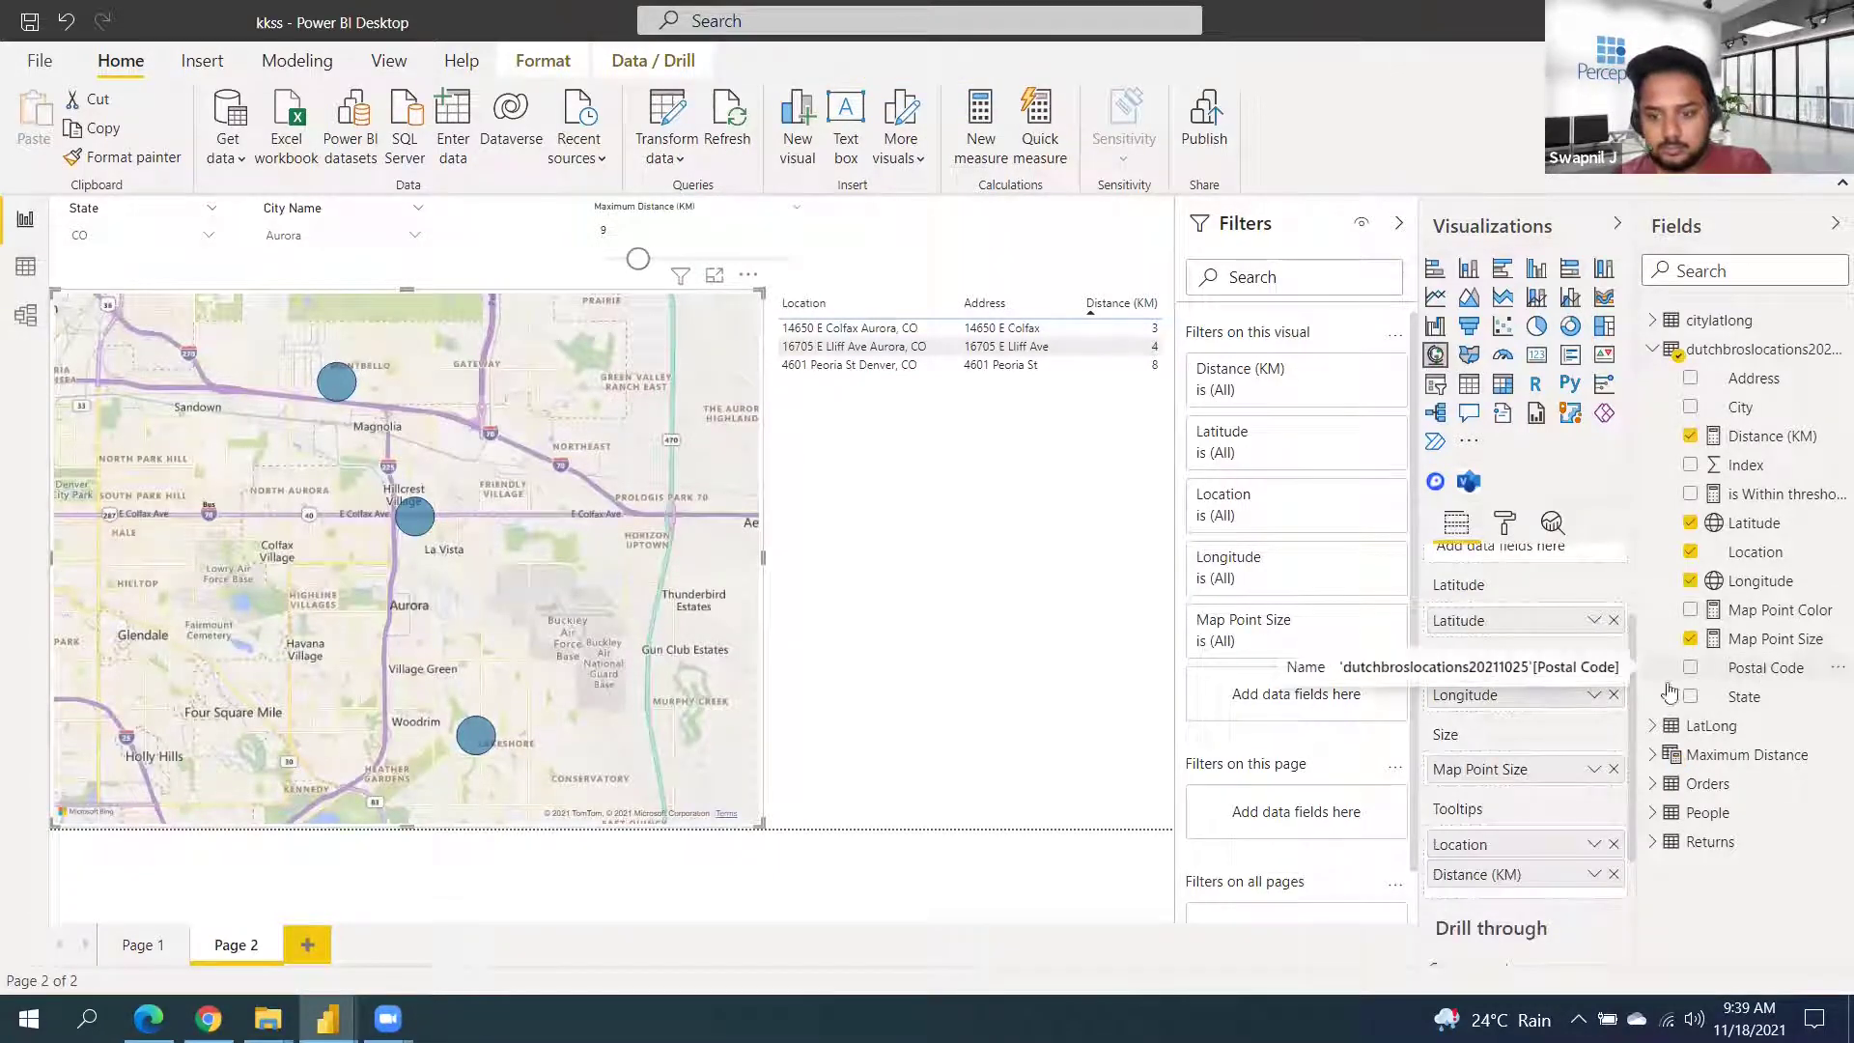
{"action": "scroll", "coordinate": [1766, 666], "scroll_direction": "up", "scroll_amount": 2}
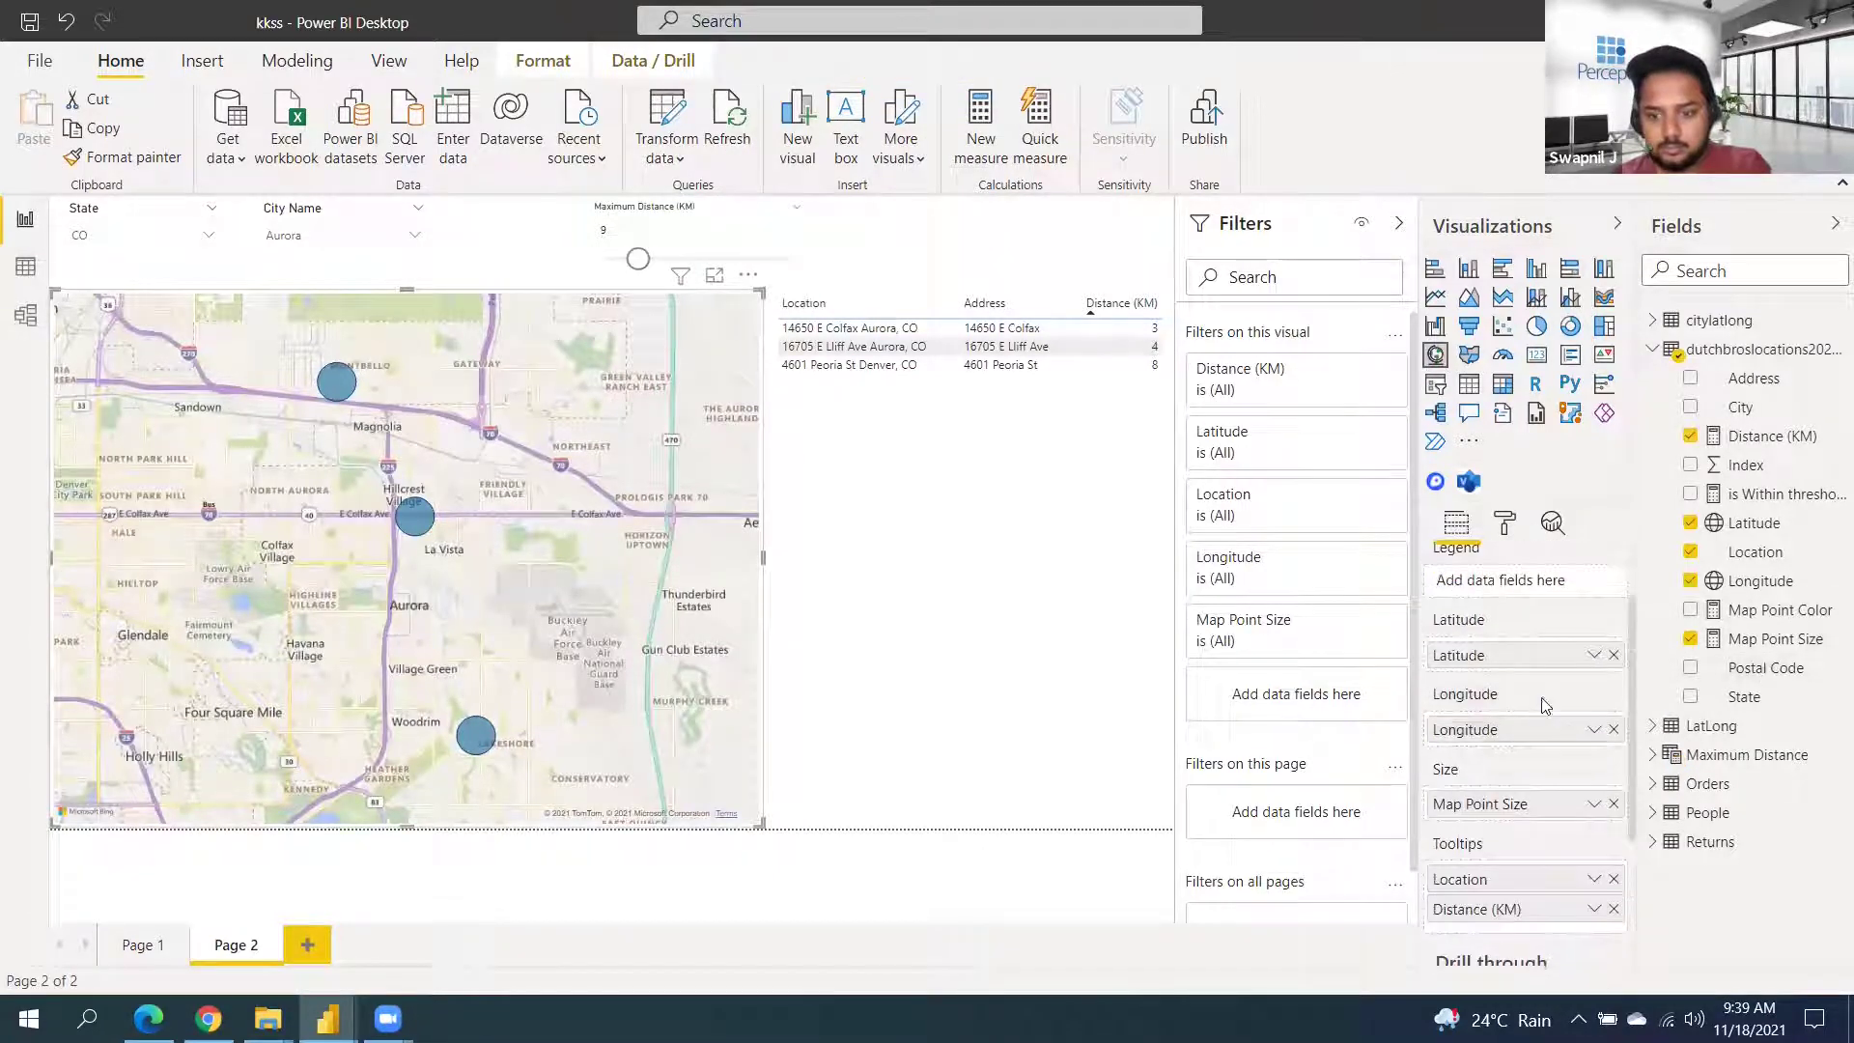
{"action": "left_click", "coordinate": [1769, 618]}
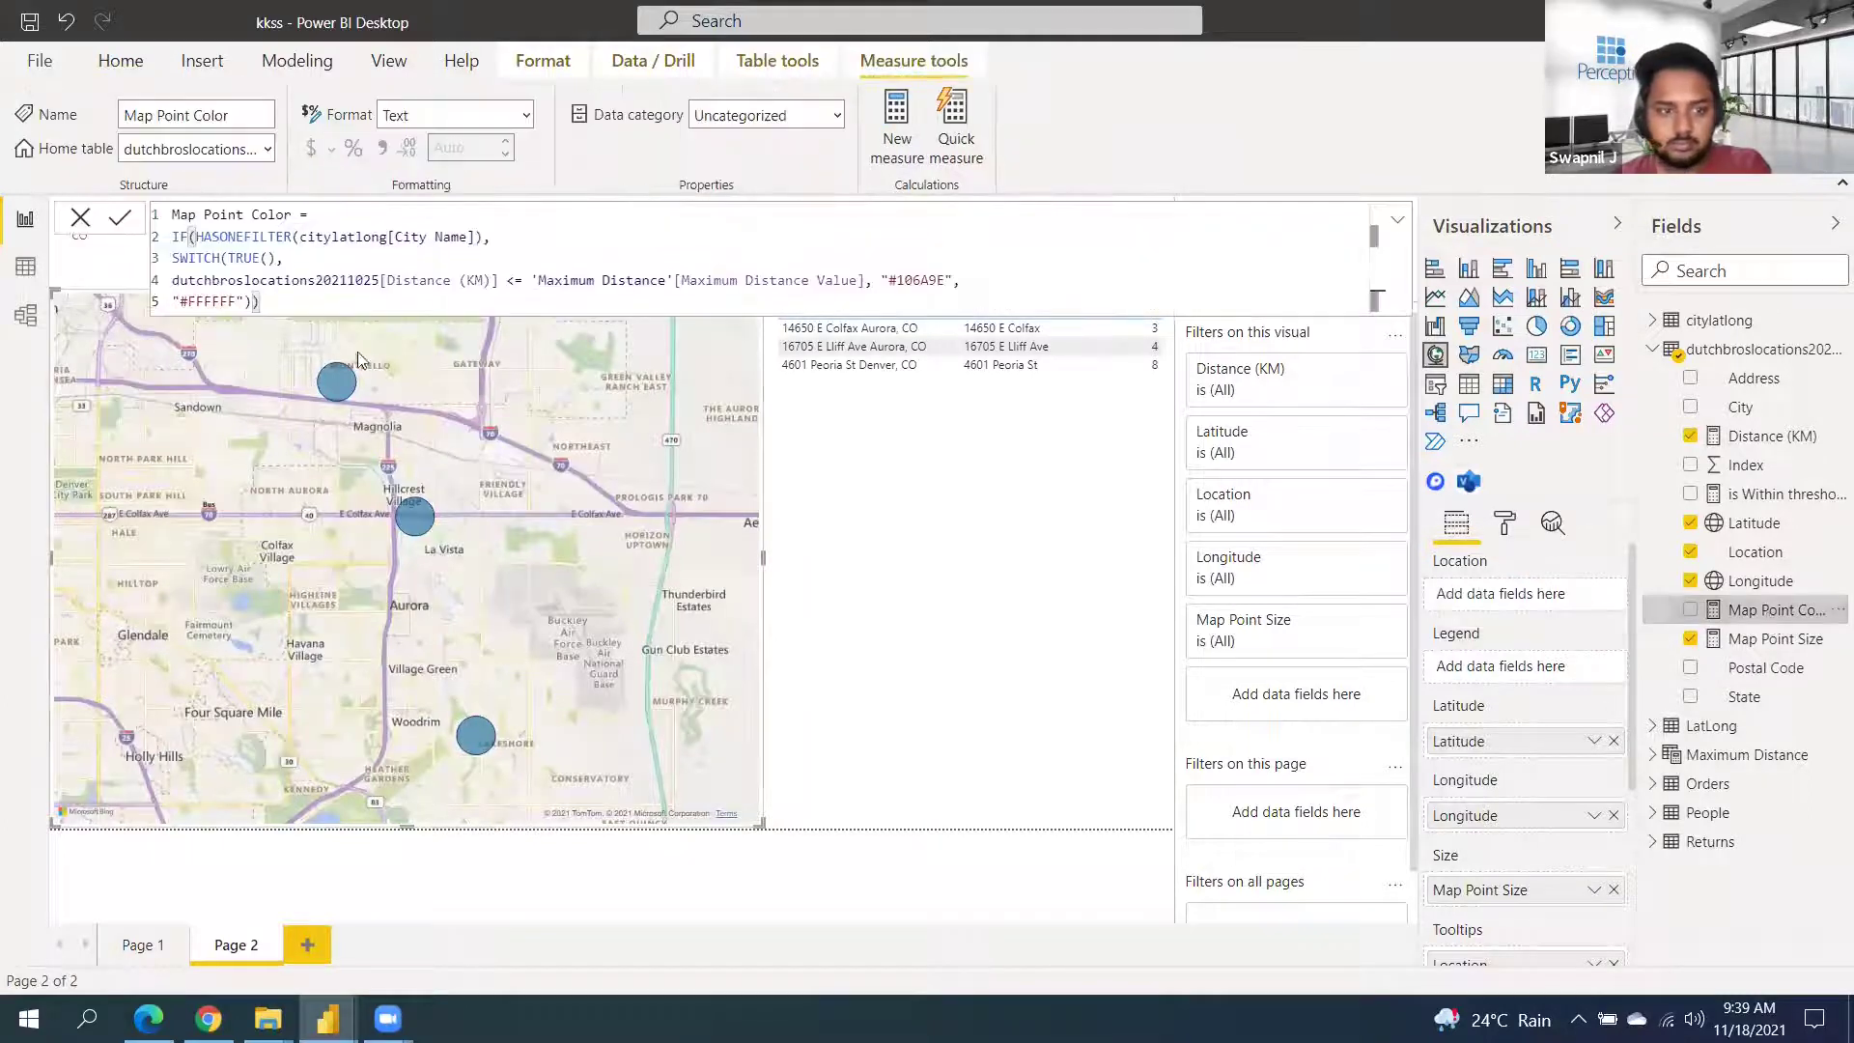
Copy the Map Point Color formula from the kkss report into a new measure in the untitled report's dutchbroslocations20211025 table
{"action": "left_click_drag", "start_coordinate": [265, 303], "coordinate": [150, 232]}
{"action": "key", "text": "ctrl+c"}
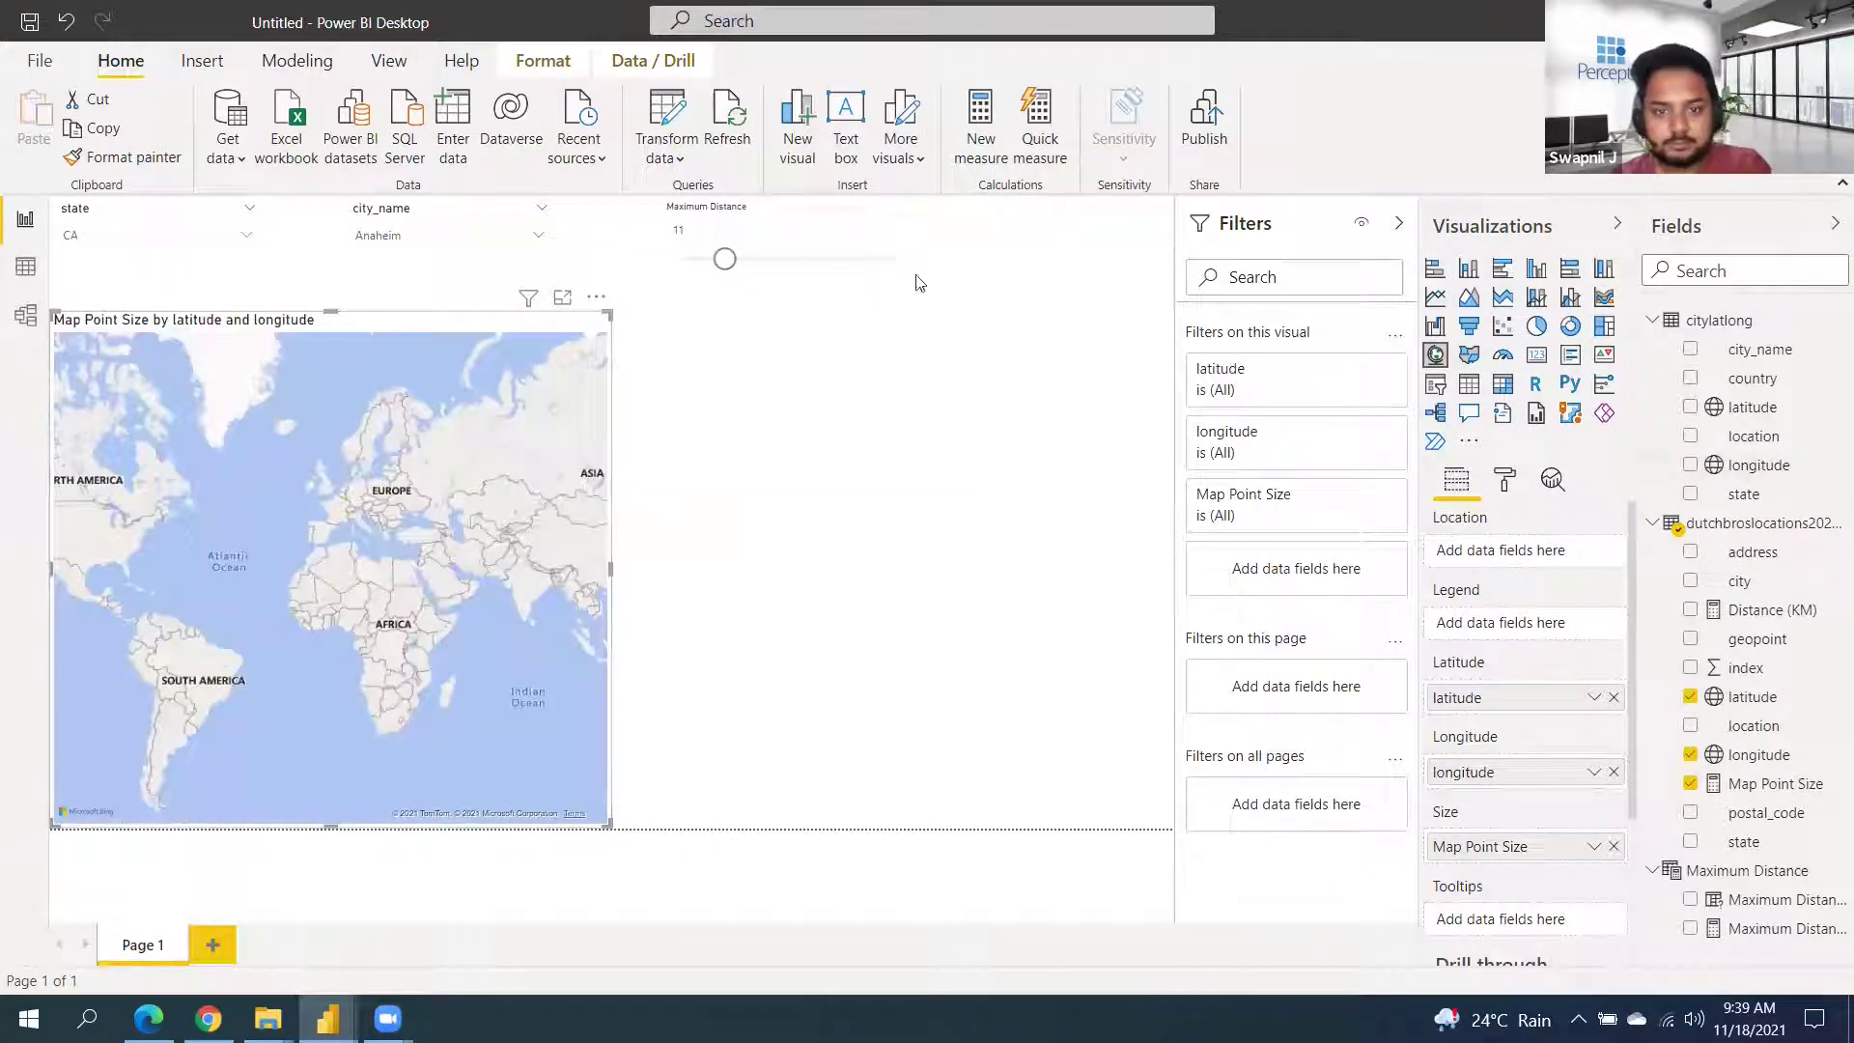
{"action": "left_click", "coordinate": [1832, 525]}
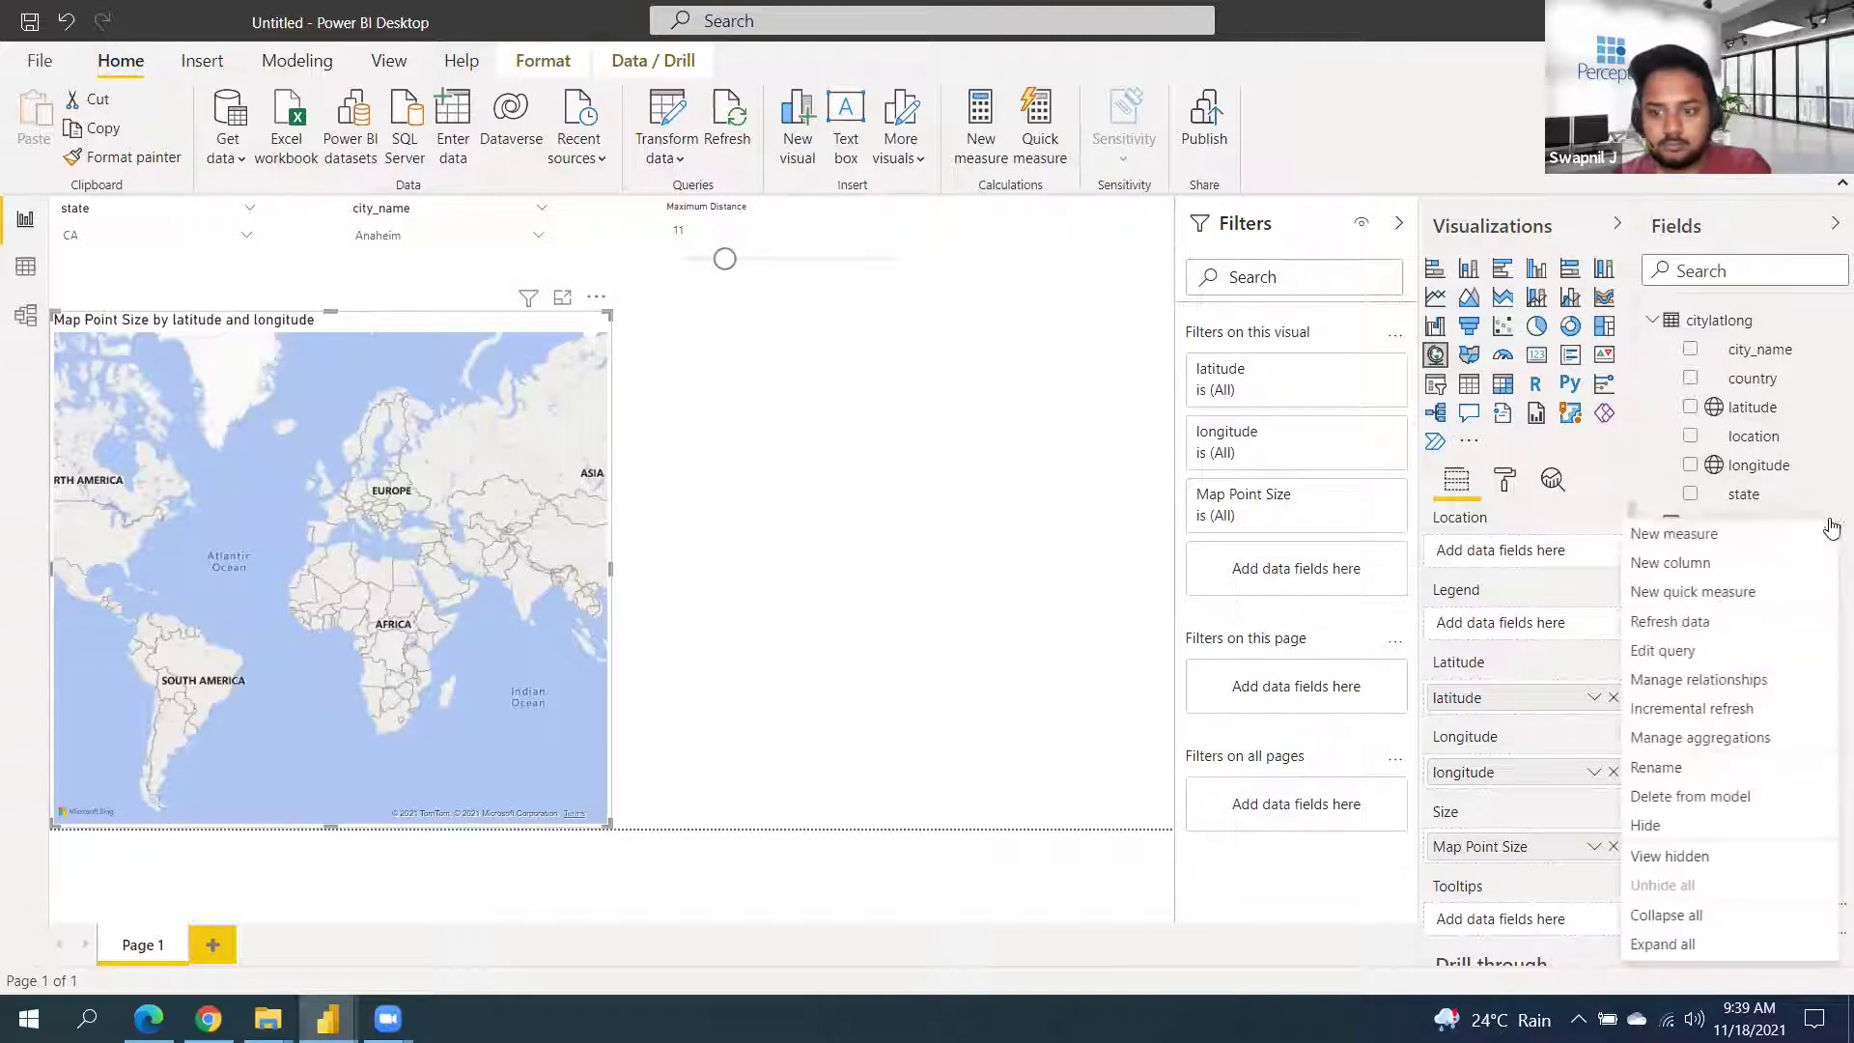
{"action": "left_click", "coordinate": [1662, 943]}
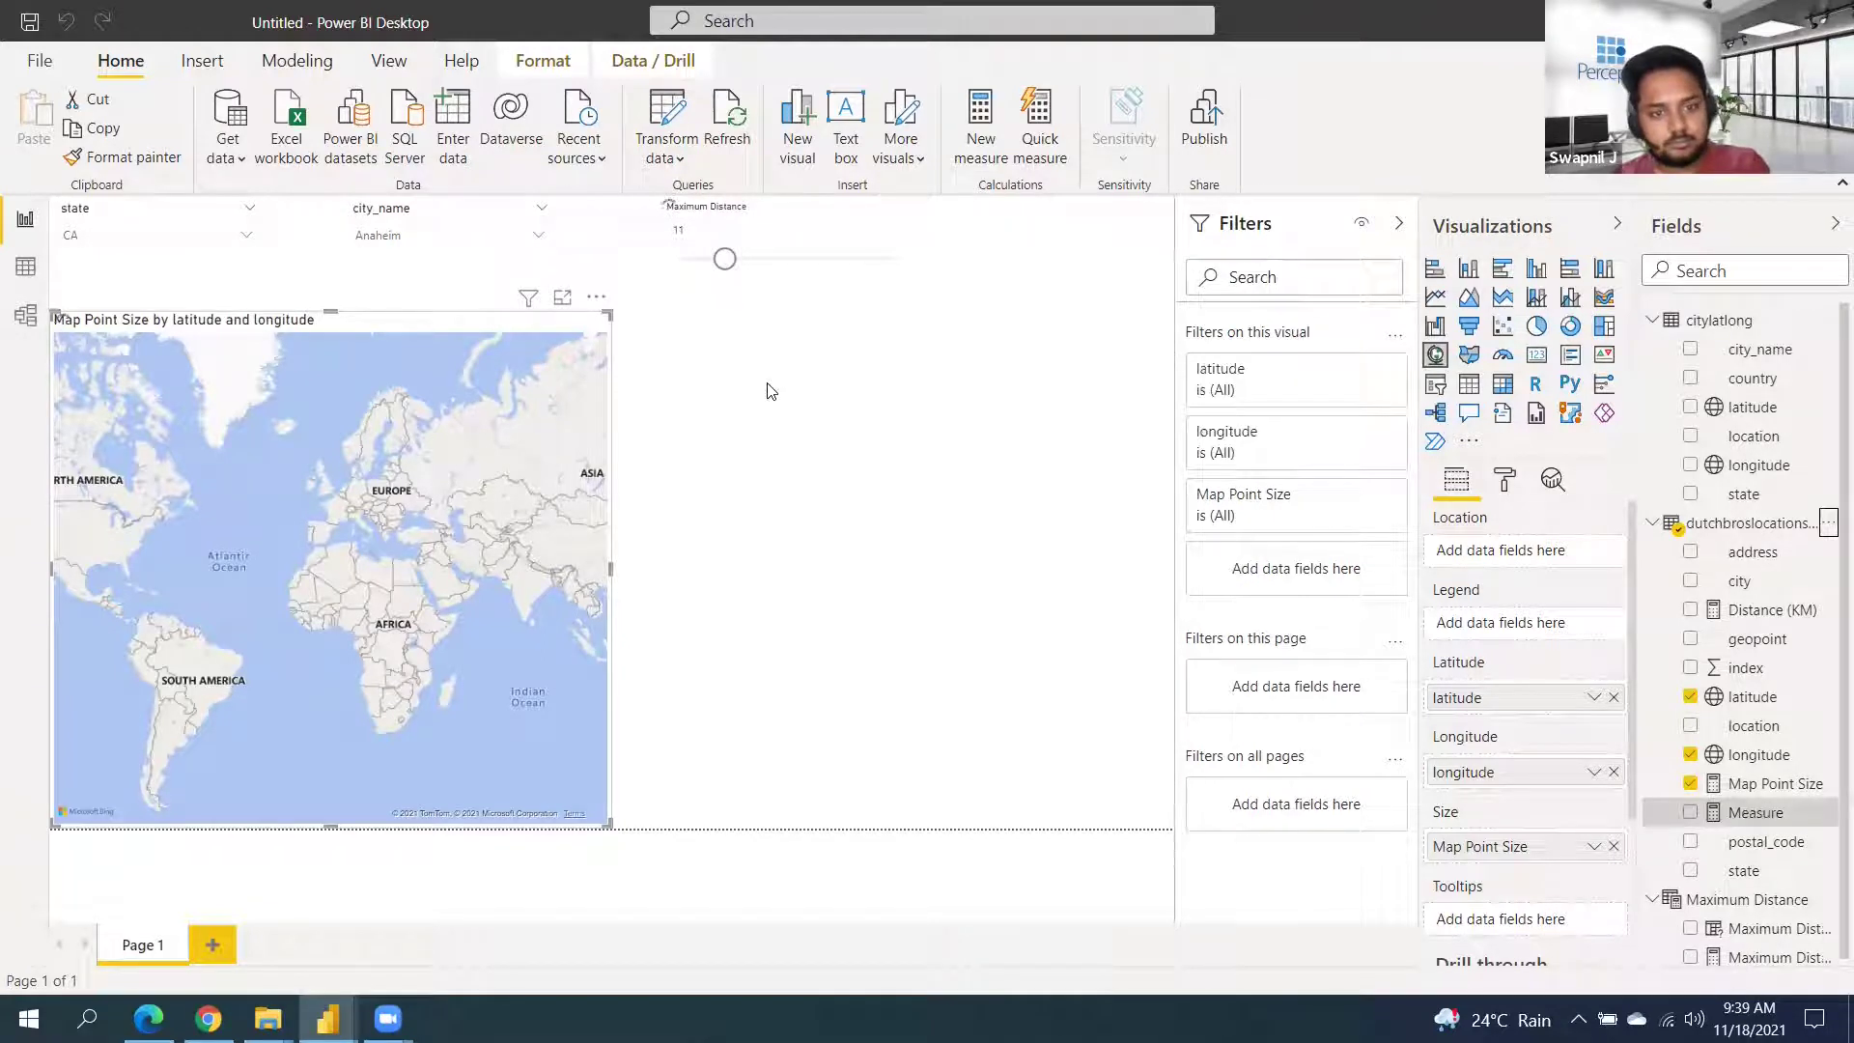
{"action": "key", "text": "ctrl+a"}
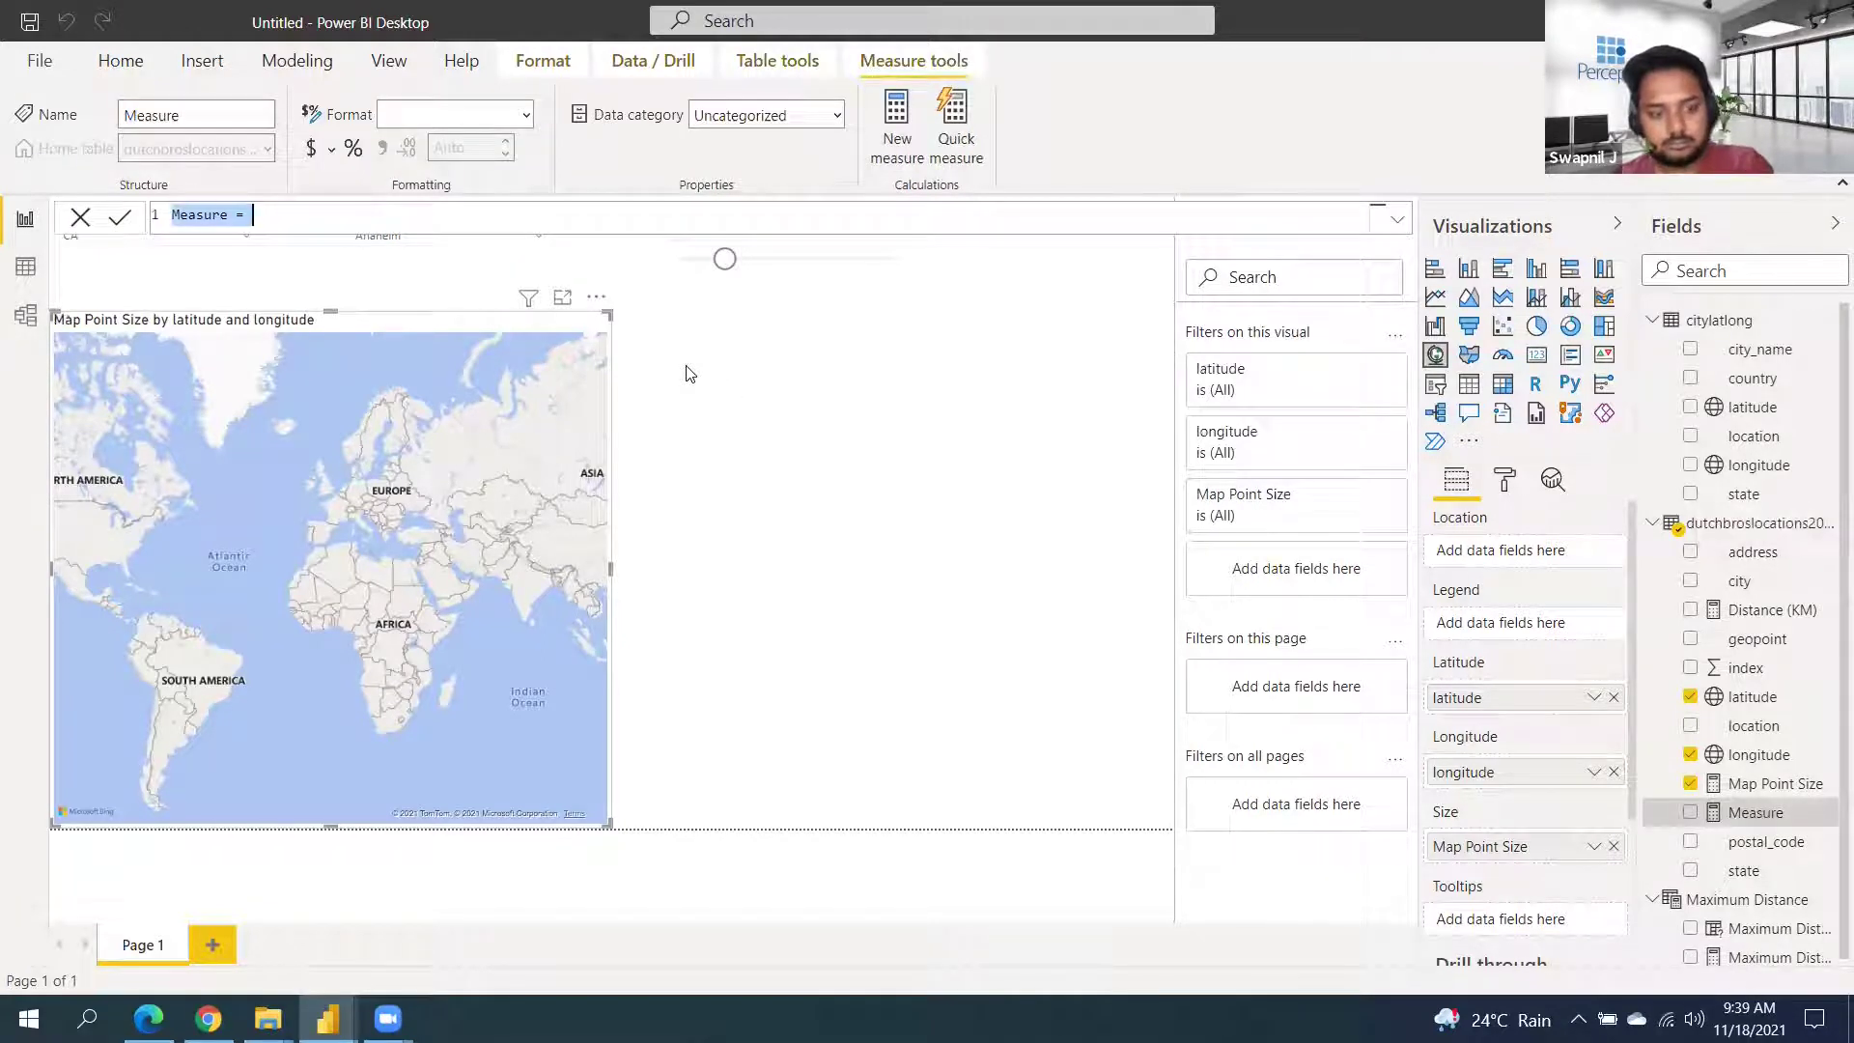
{"action": "key", "text": "ctrl+v"}
Change the column reference in the Map Point Color formula to citylatlong[City_Name] and commit the measure
{"action": "left_click", "coordinate": [435, 238]}
{"action": "key", "text": "BackSpace"}
{"action": "type", "text": "_"}
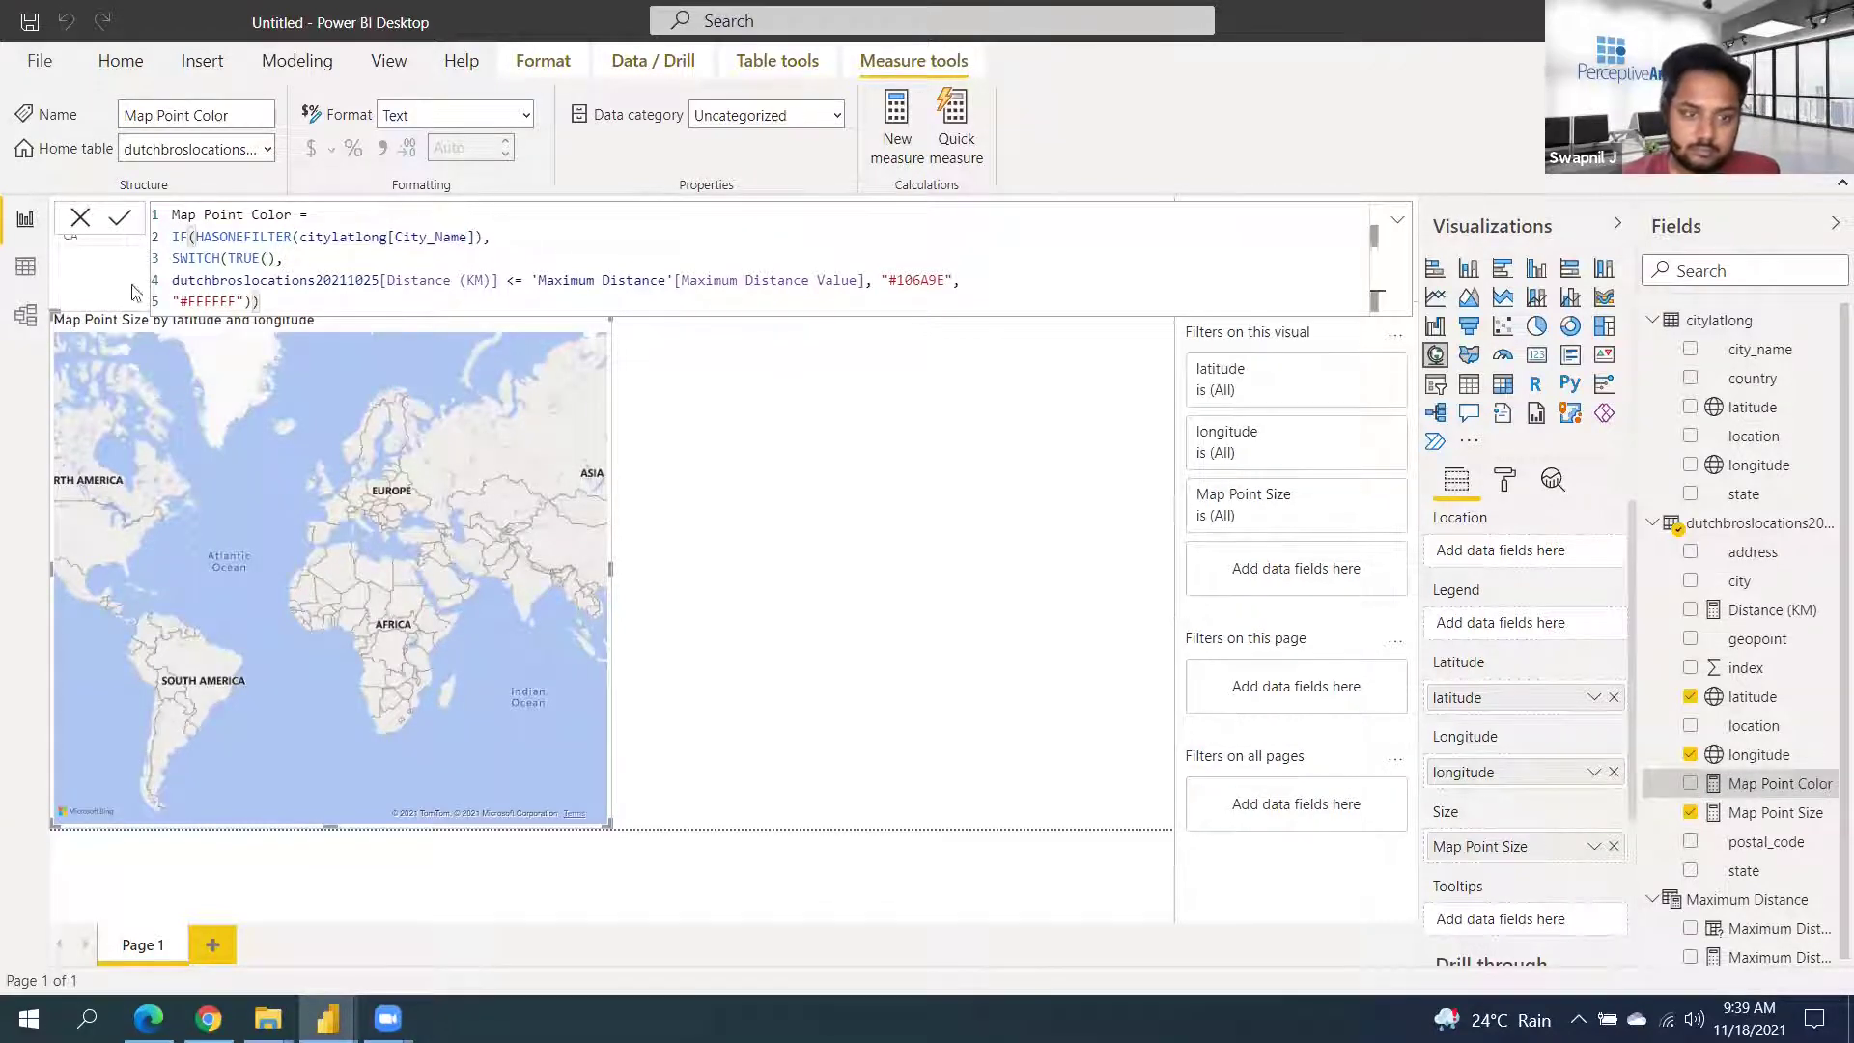
{"action": "left_click", "coordinate": [80, 217]}
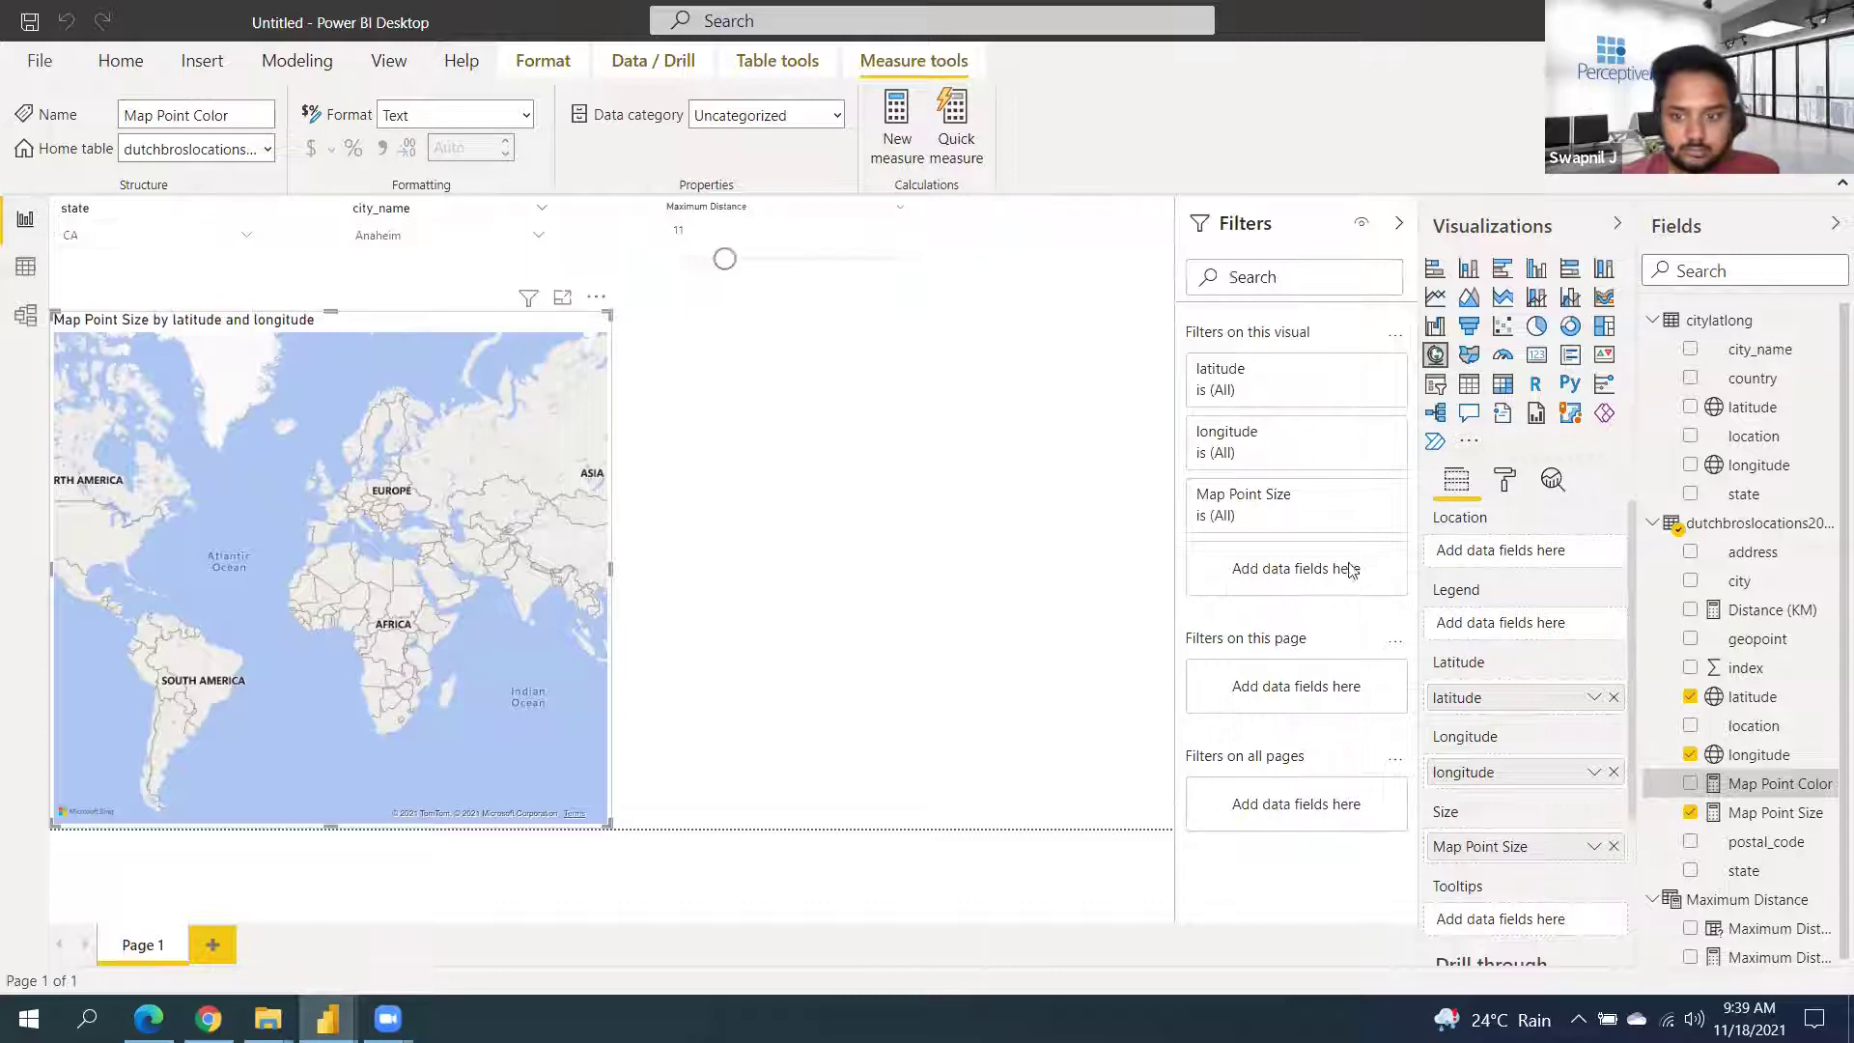
Format the map's default data color by field value, based on the Map Point Color measure
{"action": "left_click", "coordinate": [1504, 480]}
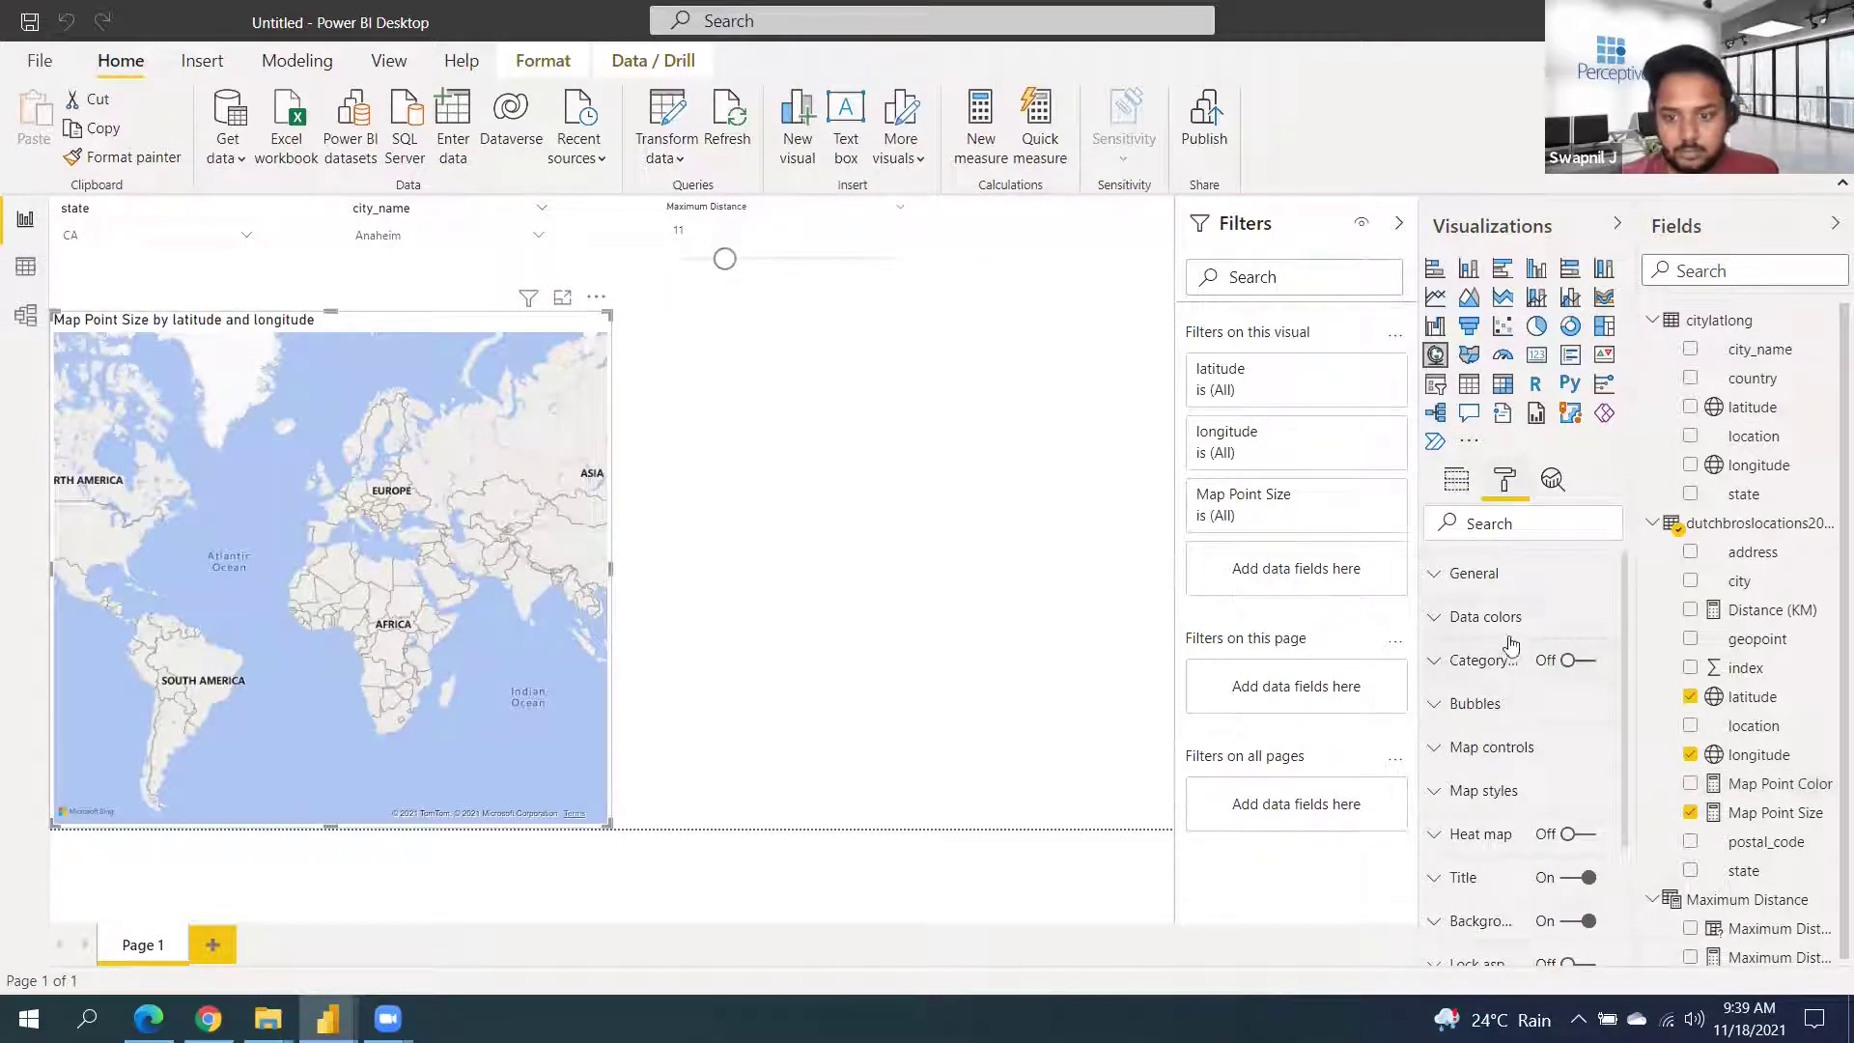
{"action": "left_click", "coordinate": [1509, 616]}
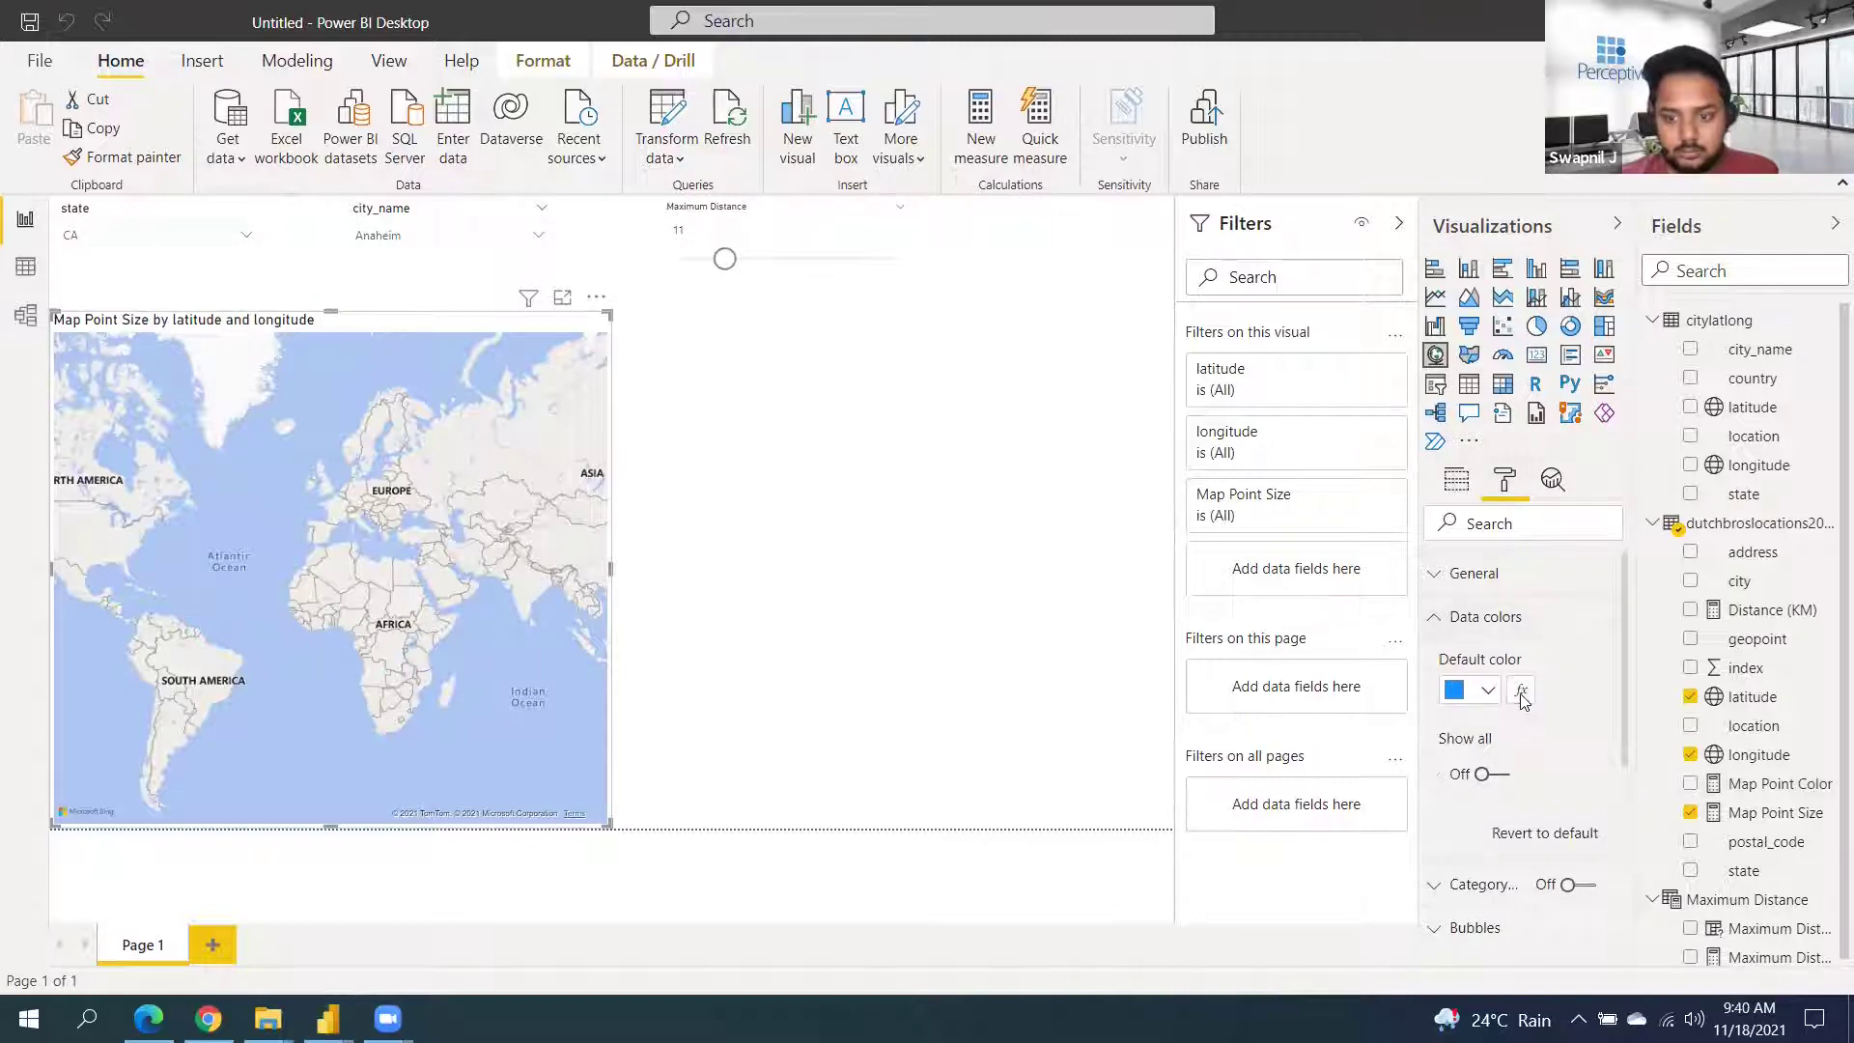
{"action": "left_click", "coordinate": [1522, 692]}
{"action": "left_click", "coordinate": [621, 268]}
{"action": "left_click", "coordinate": [591, 319]}
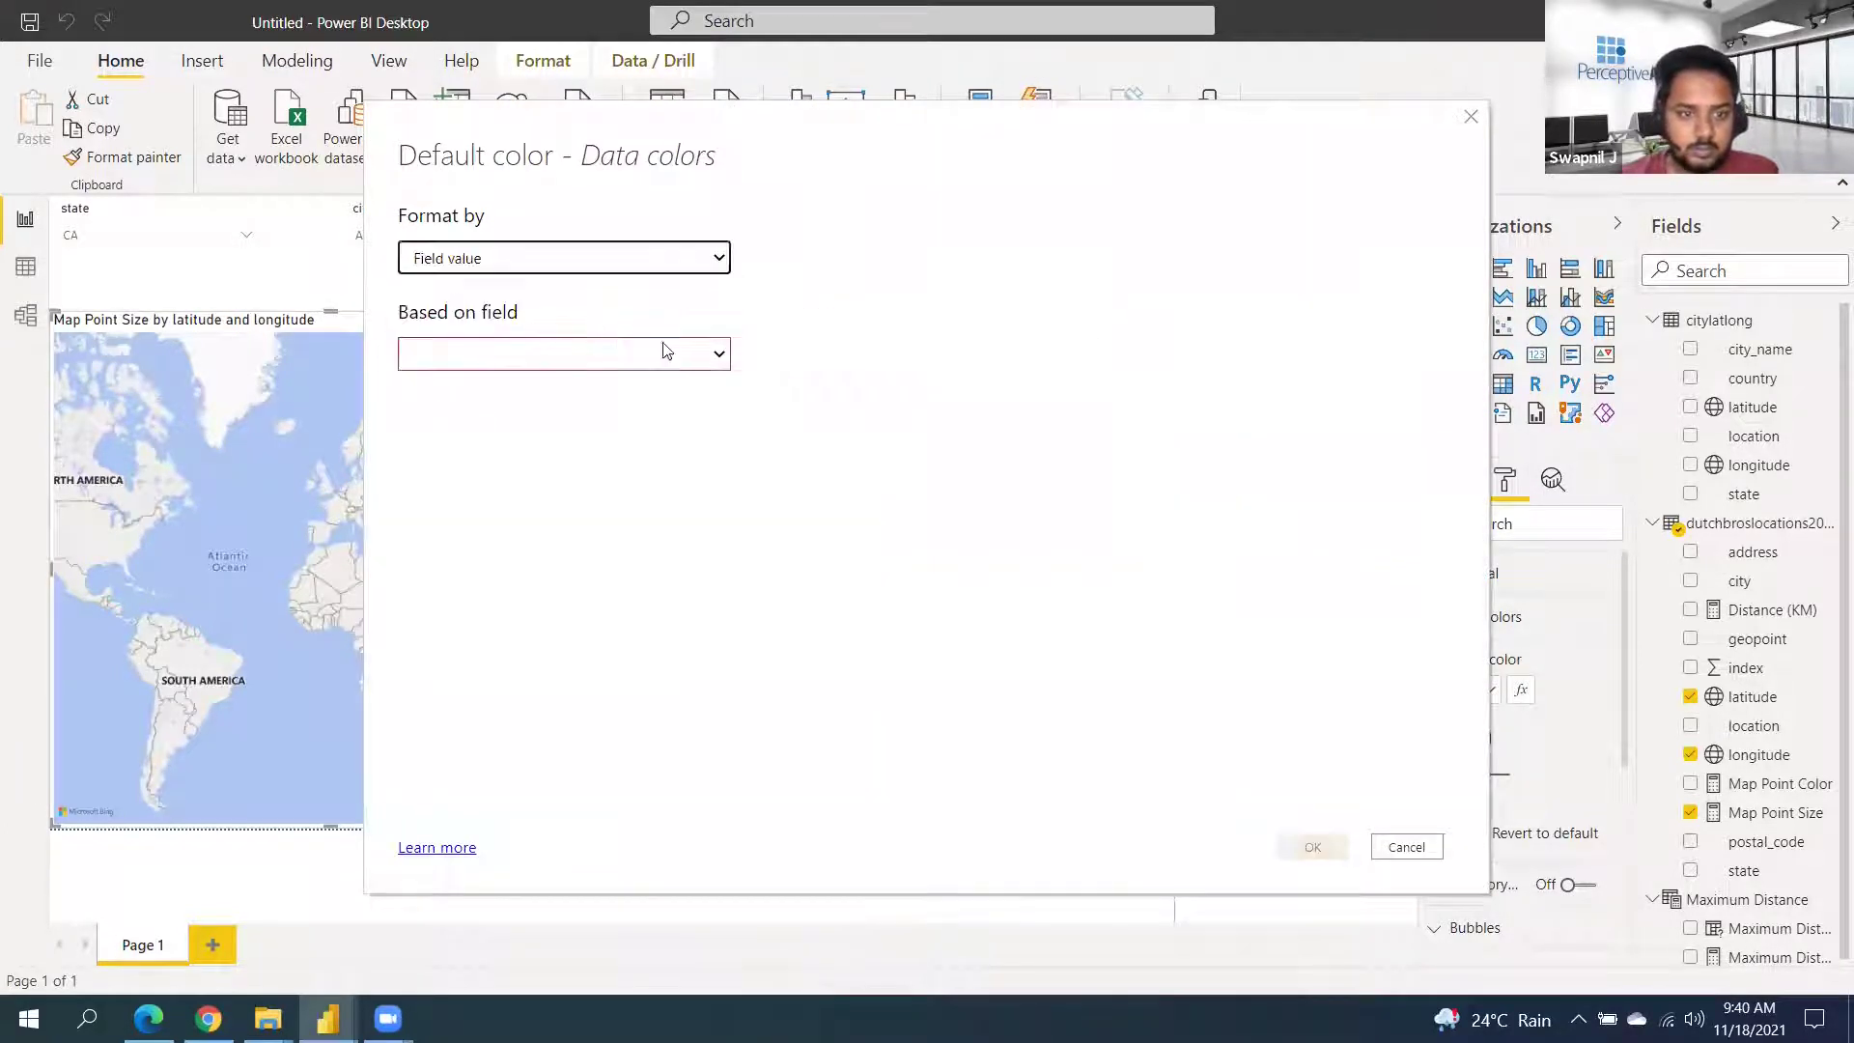
{"action": "left_click", "coordinate": [719, 365]}
{"action": "left_click", "coordinate": [467, 474]}
{"action": "scroll", "coordinate": [542, 571], "scroll_direction": "down", "scroll_amount": 2}
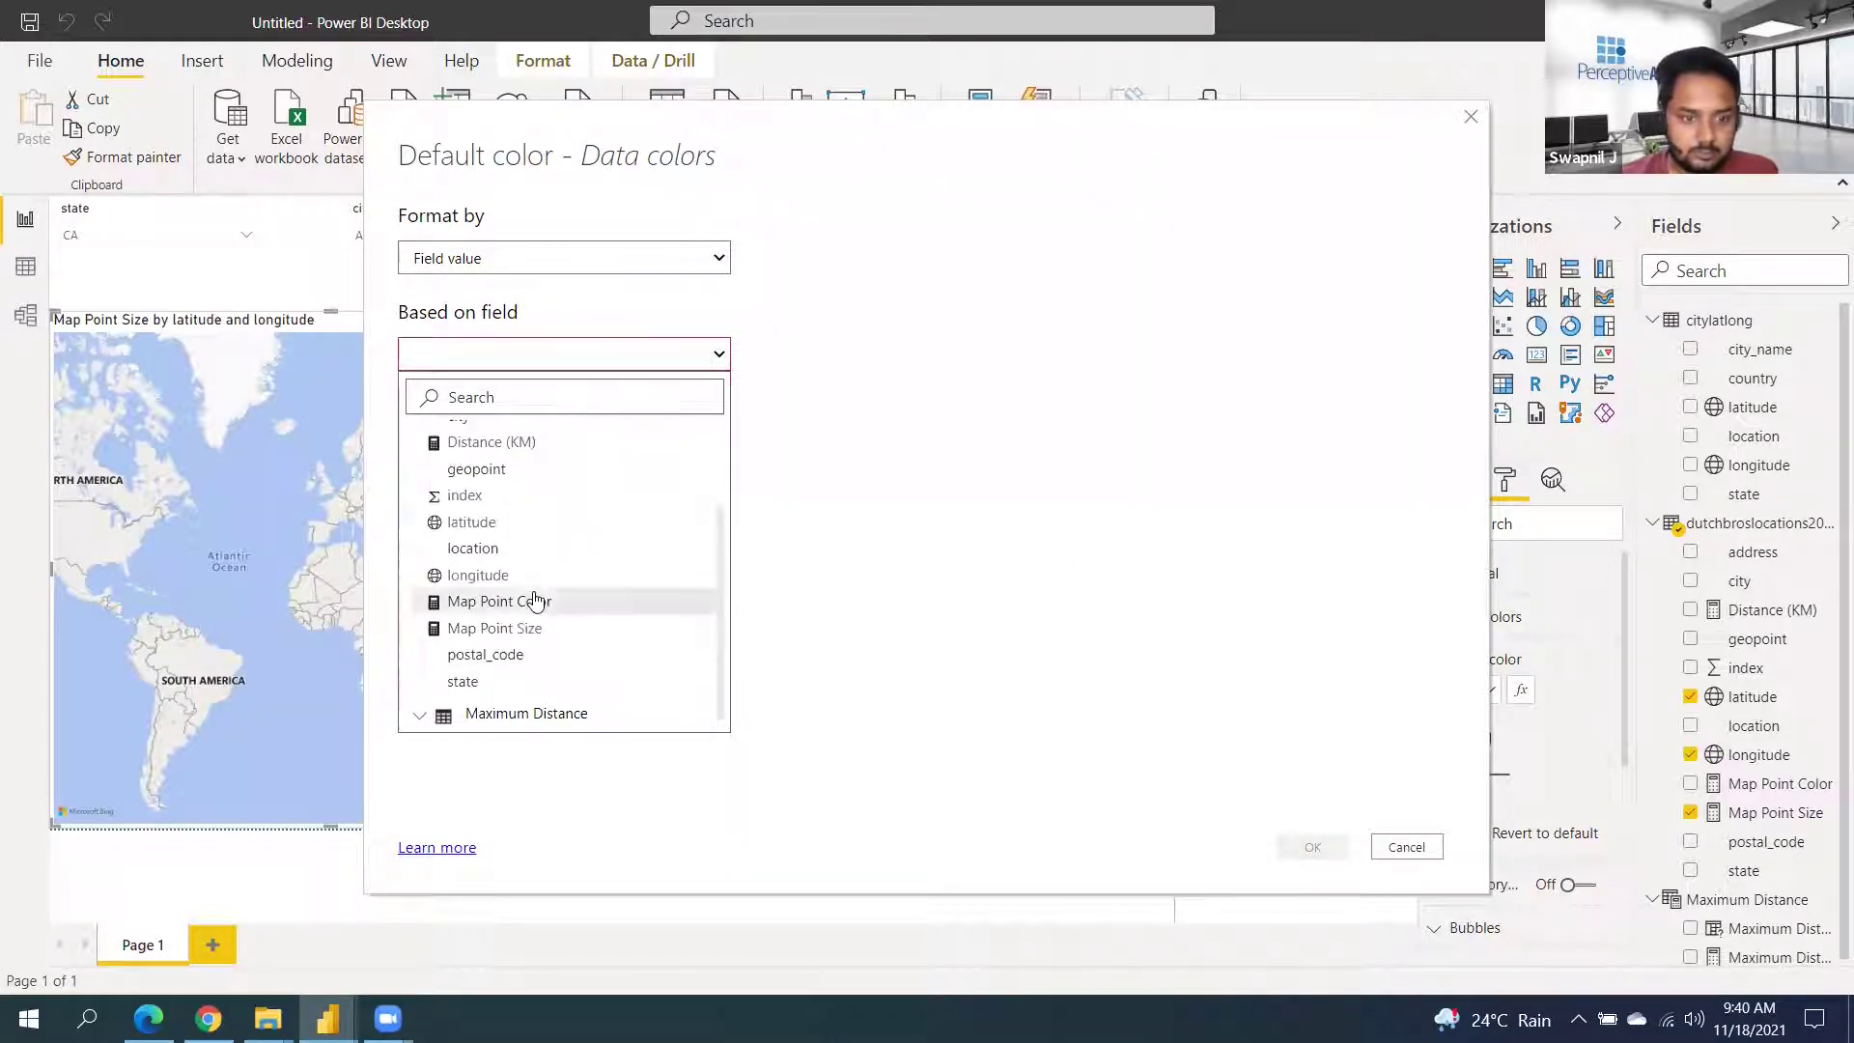
{"action": "left_click", "coordinate": [536, 601]}
{"action": "left_click", "coordinate": [1312, 847]}
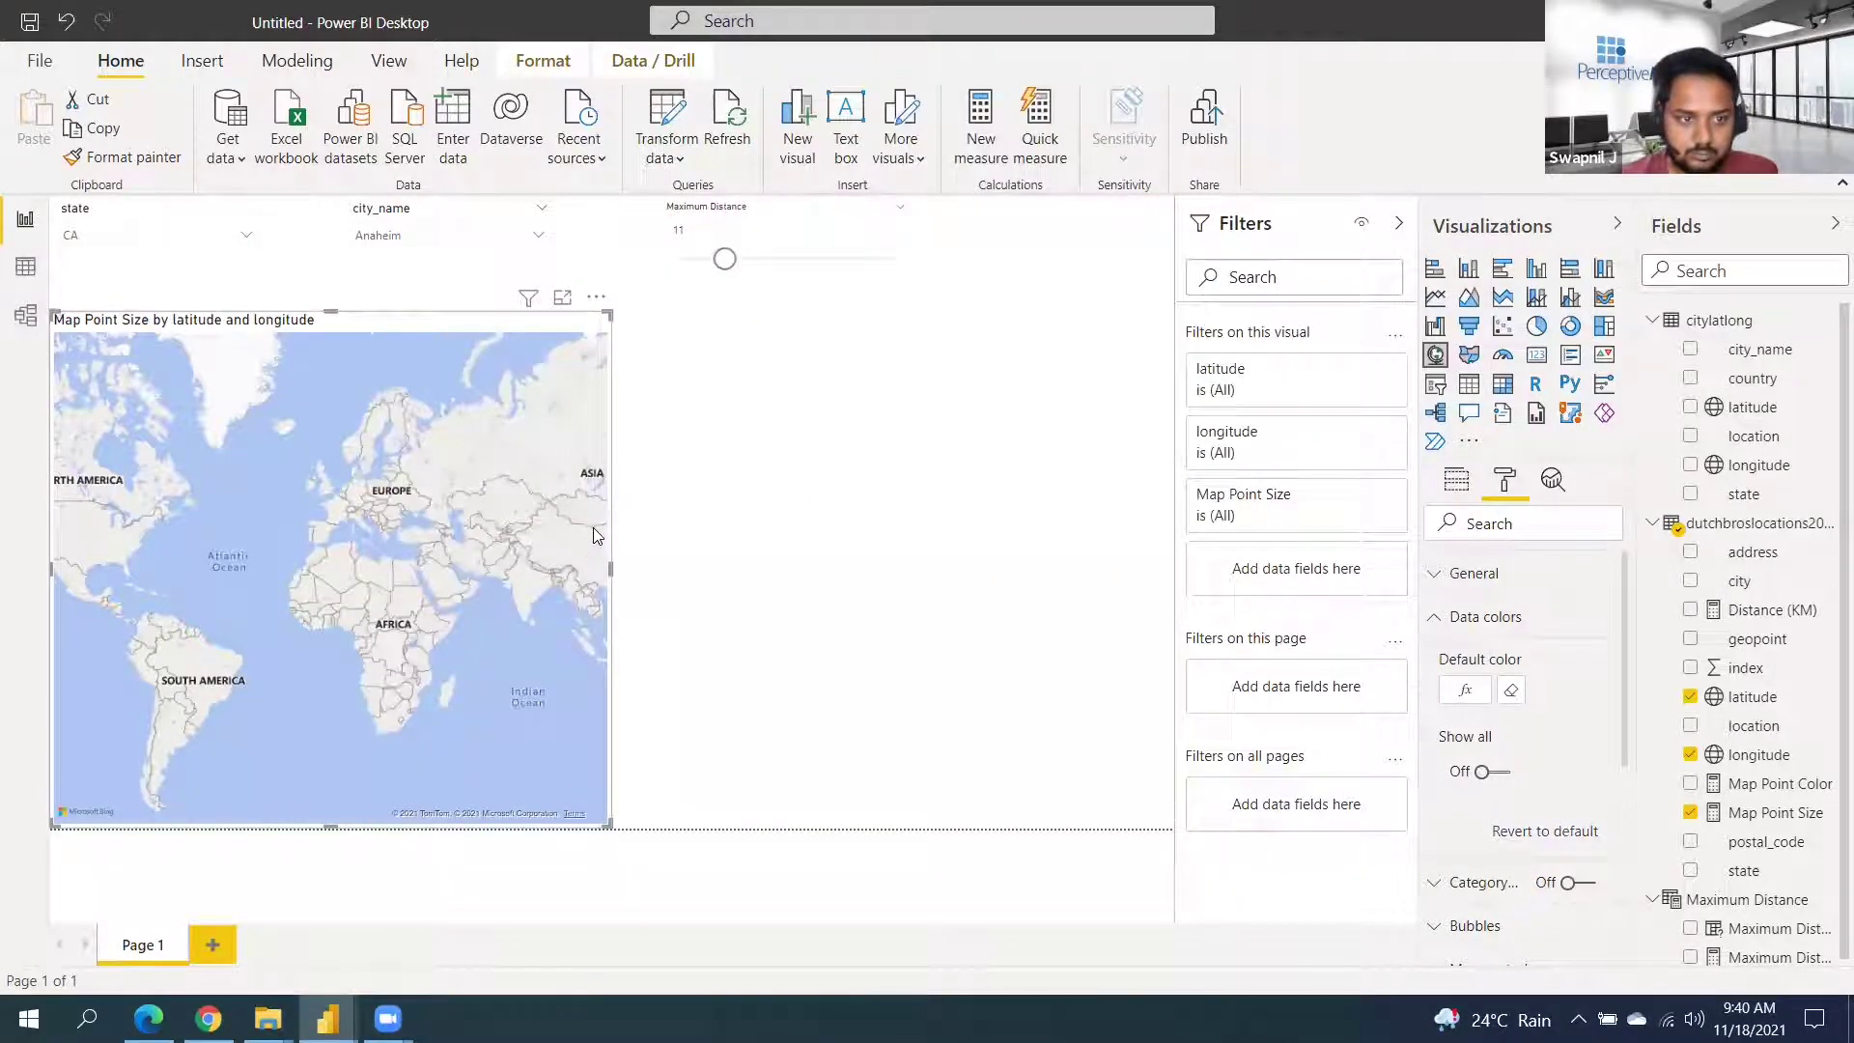
Widen the map visual on the report page and check the tables in the data model
{"action": "left_click_drag", "start_coordinate": [607, 572], "coordinate": [687, 589]}
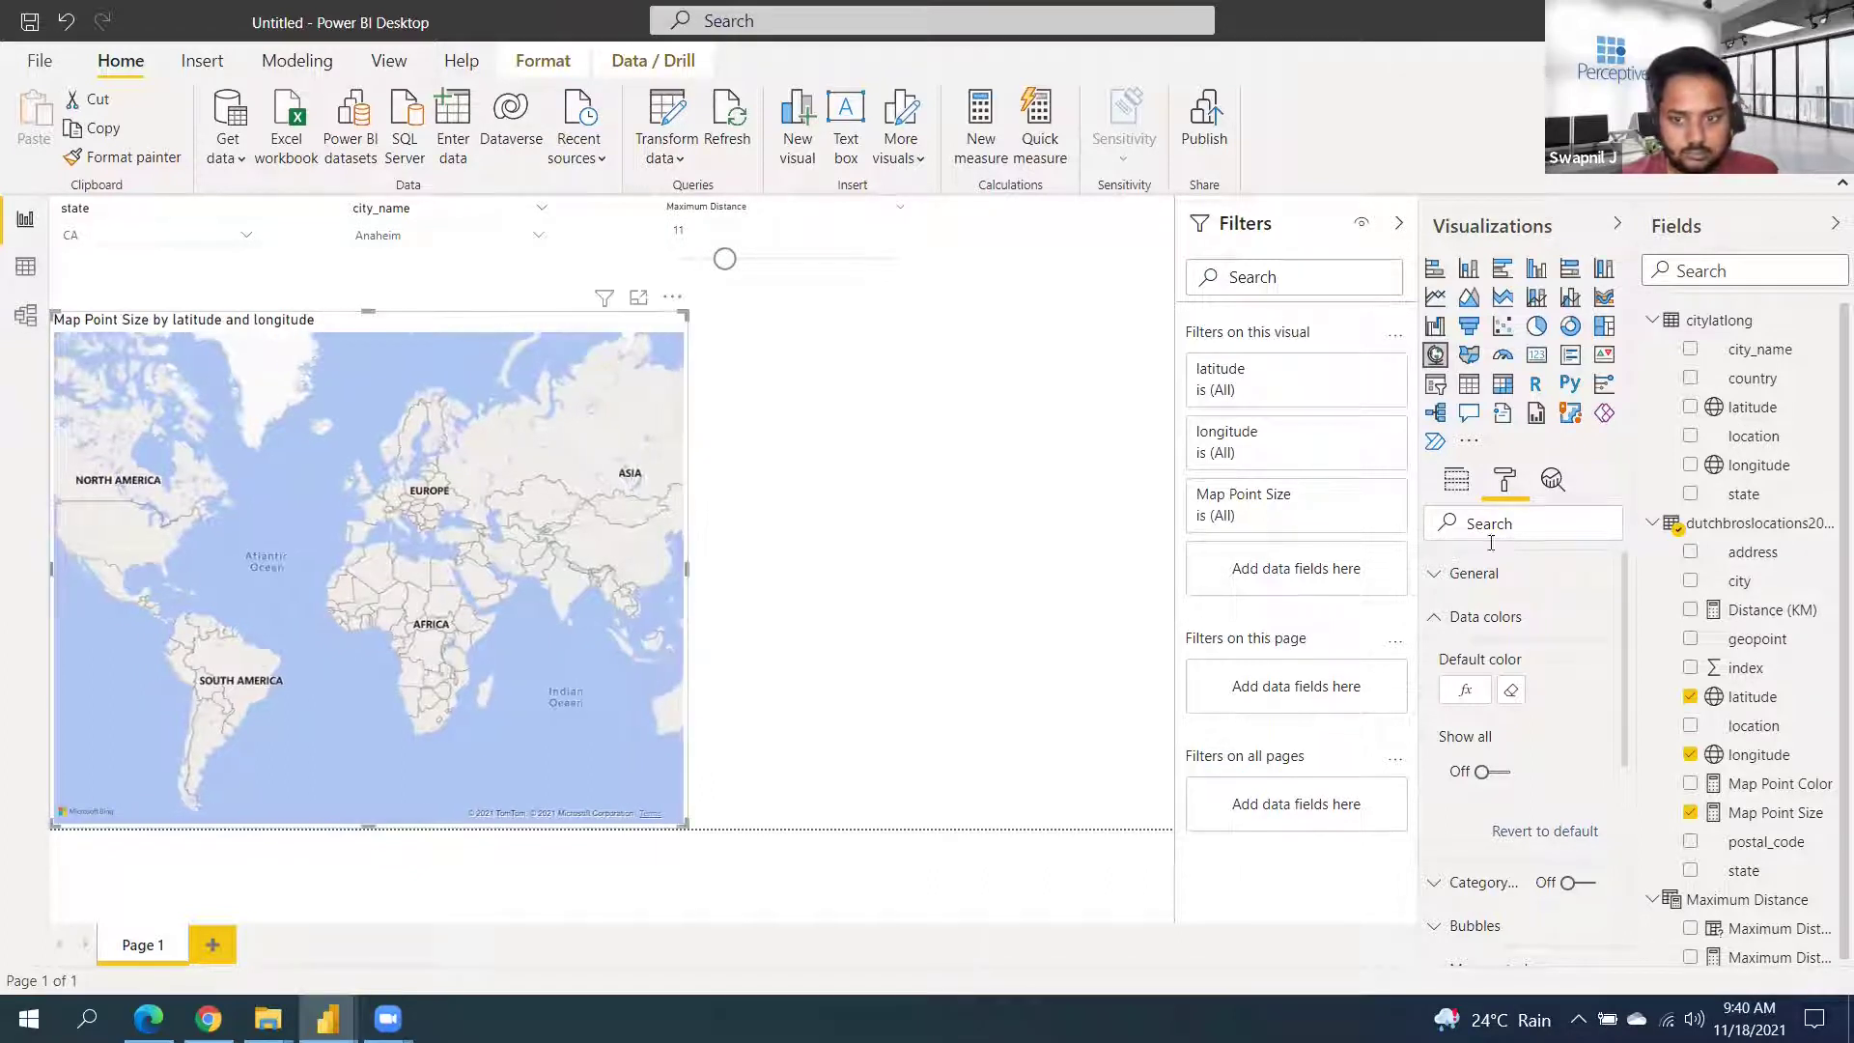
{"action": "left_click", "coordinate": [1453, 485]}
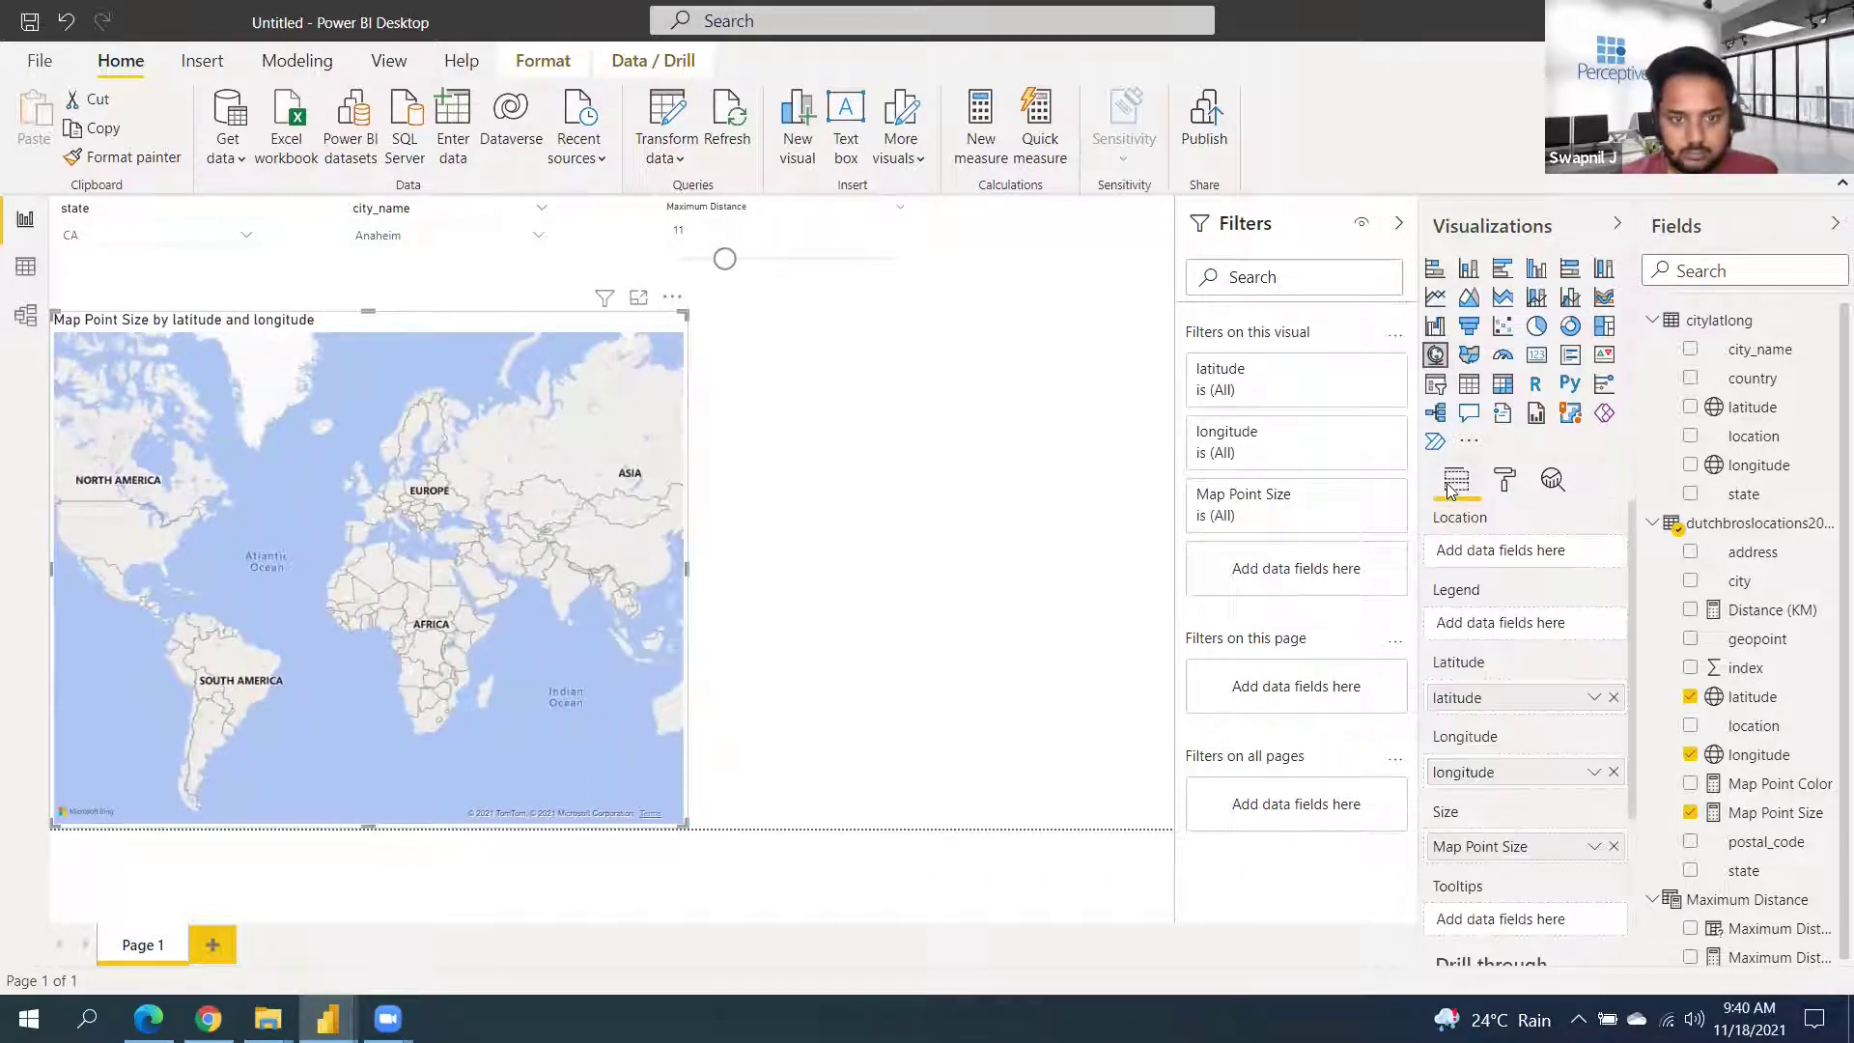
{"action": "left_click", "coordinate": [21, 313]}
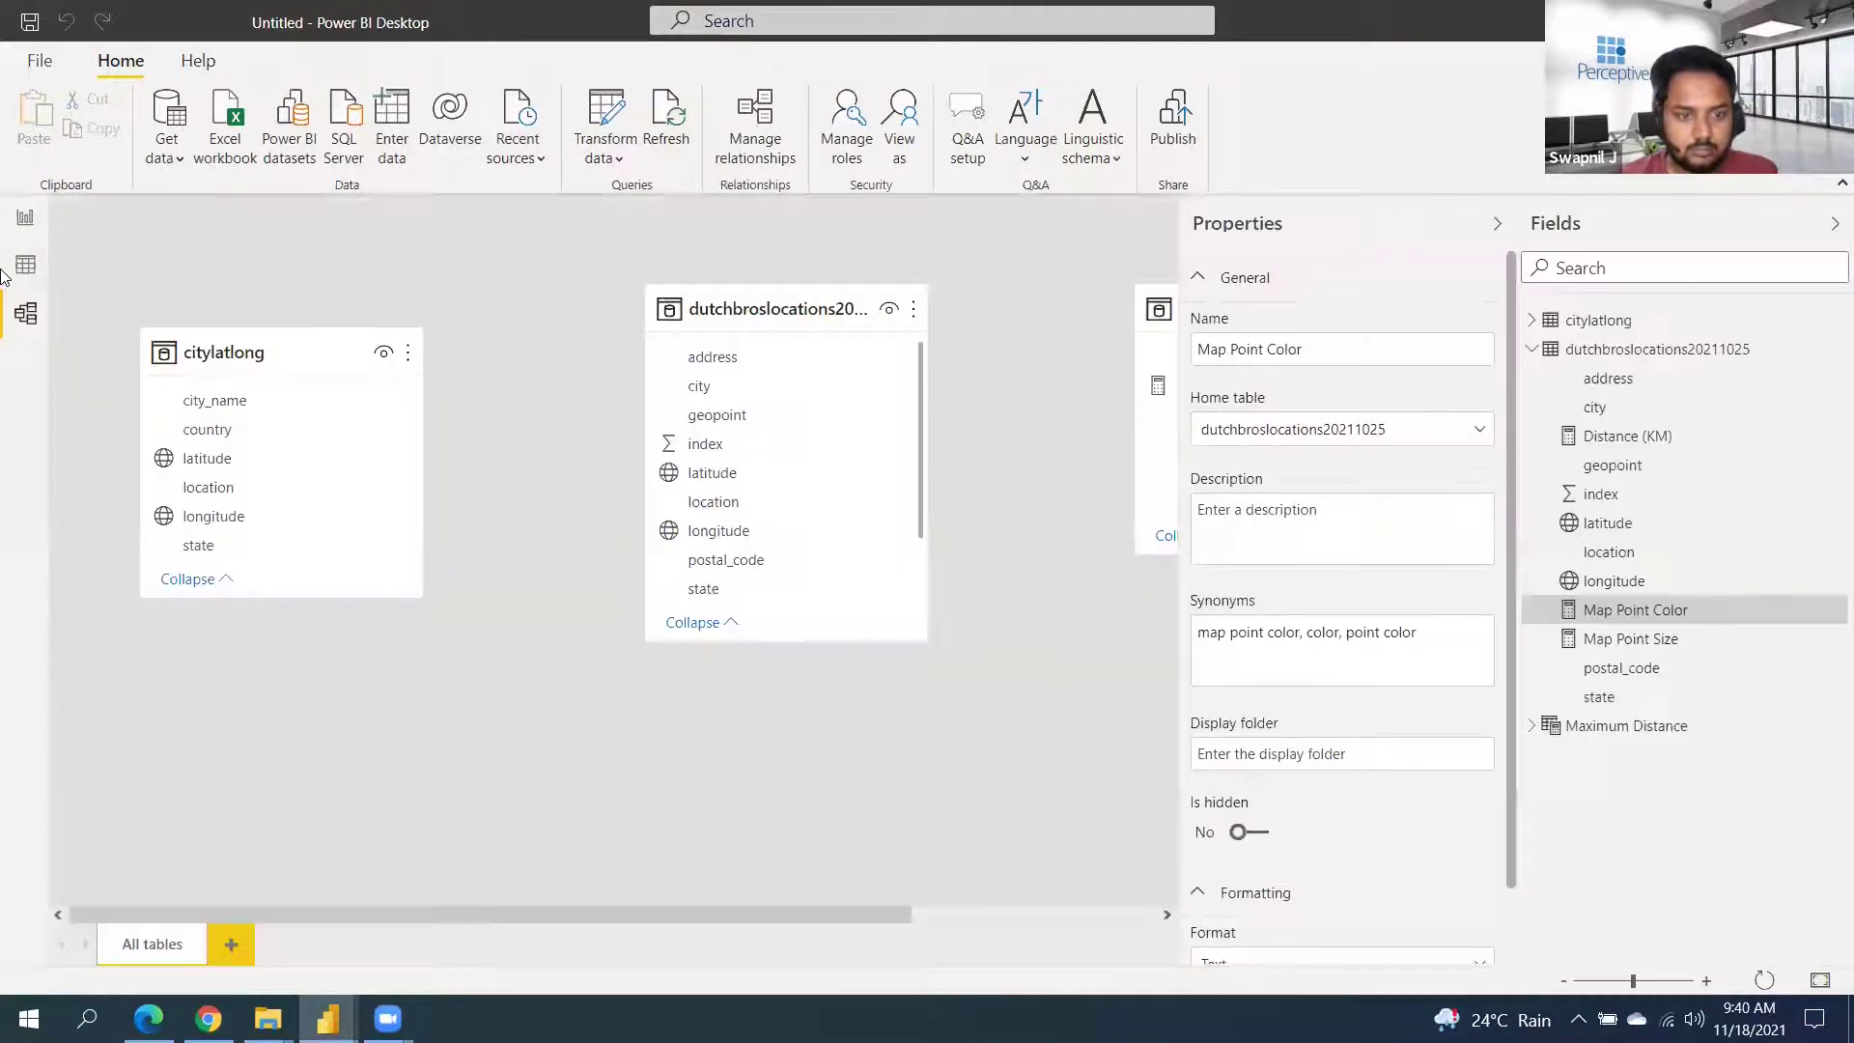
{"action": "left_click", "coordinate": [25, 218]}
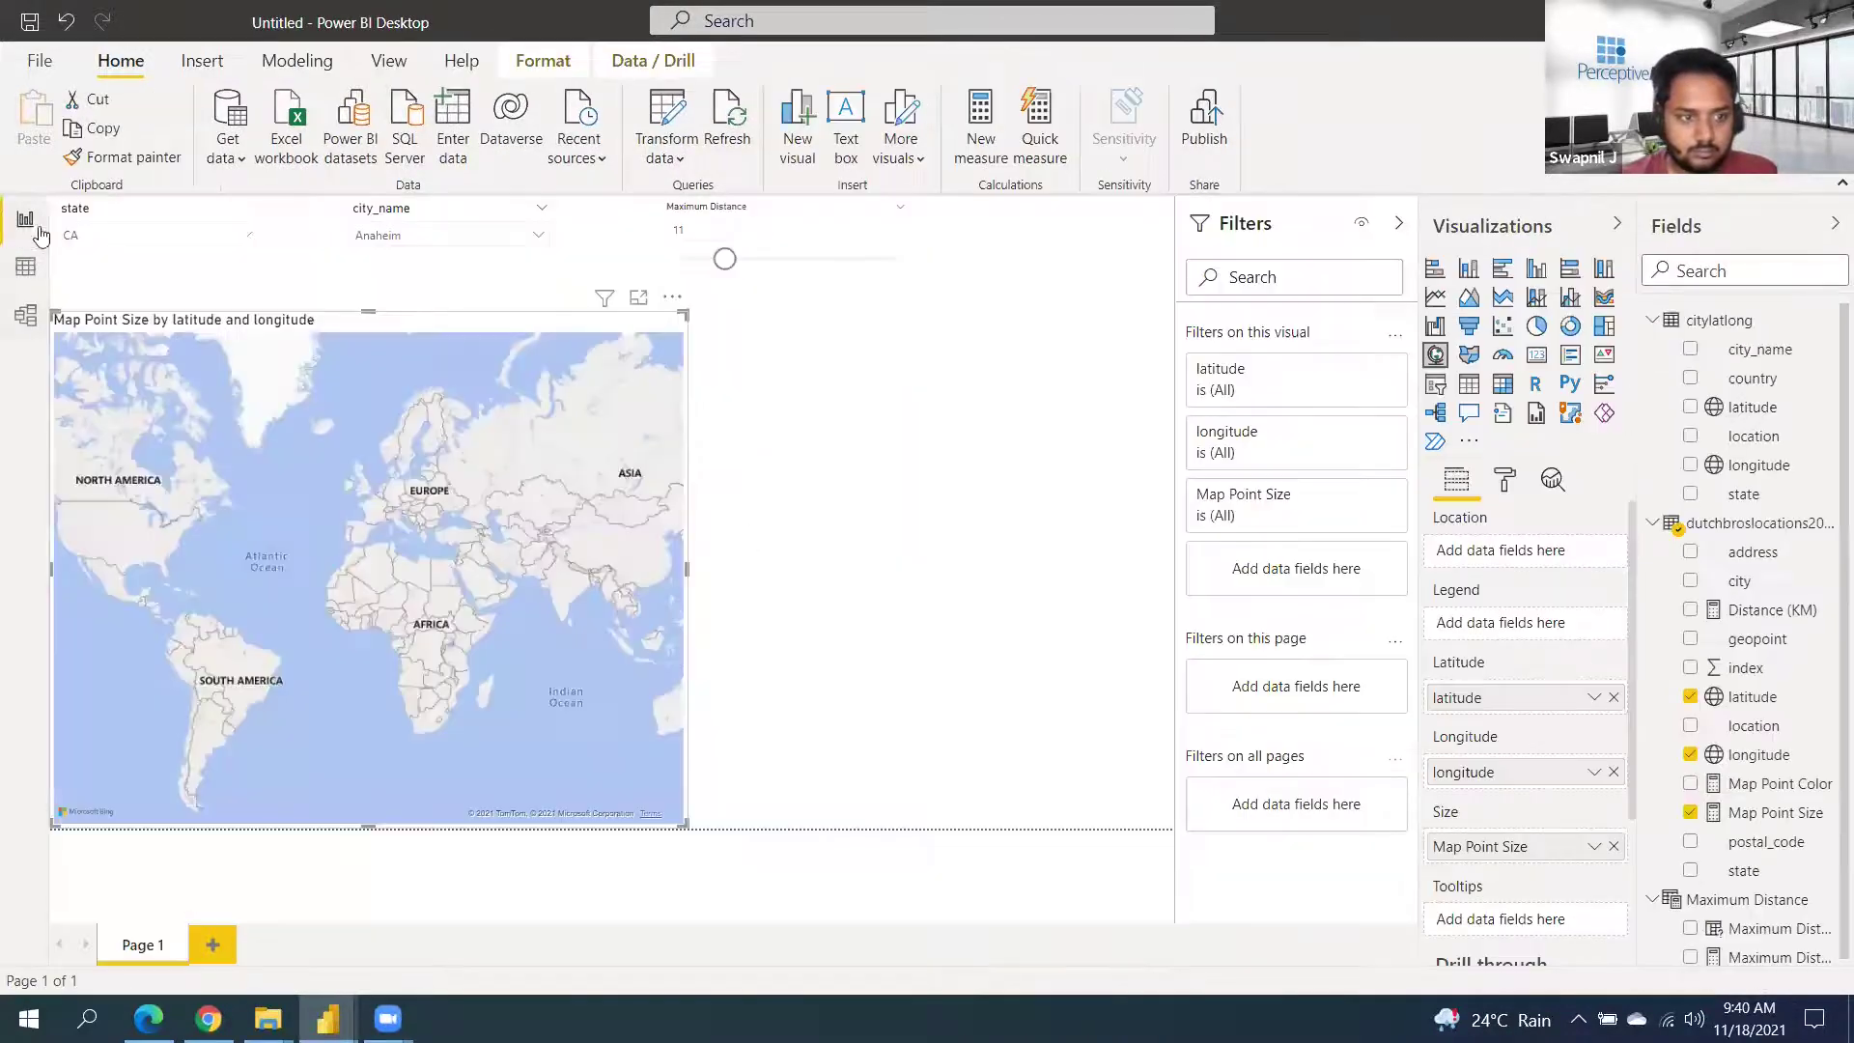
{"action": "left_click_drag", "start_coordinate": [685, 567], "coordinate": [709, 570]}
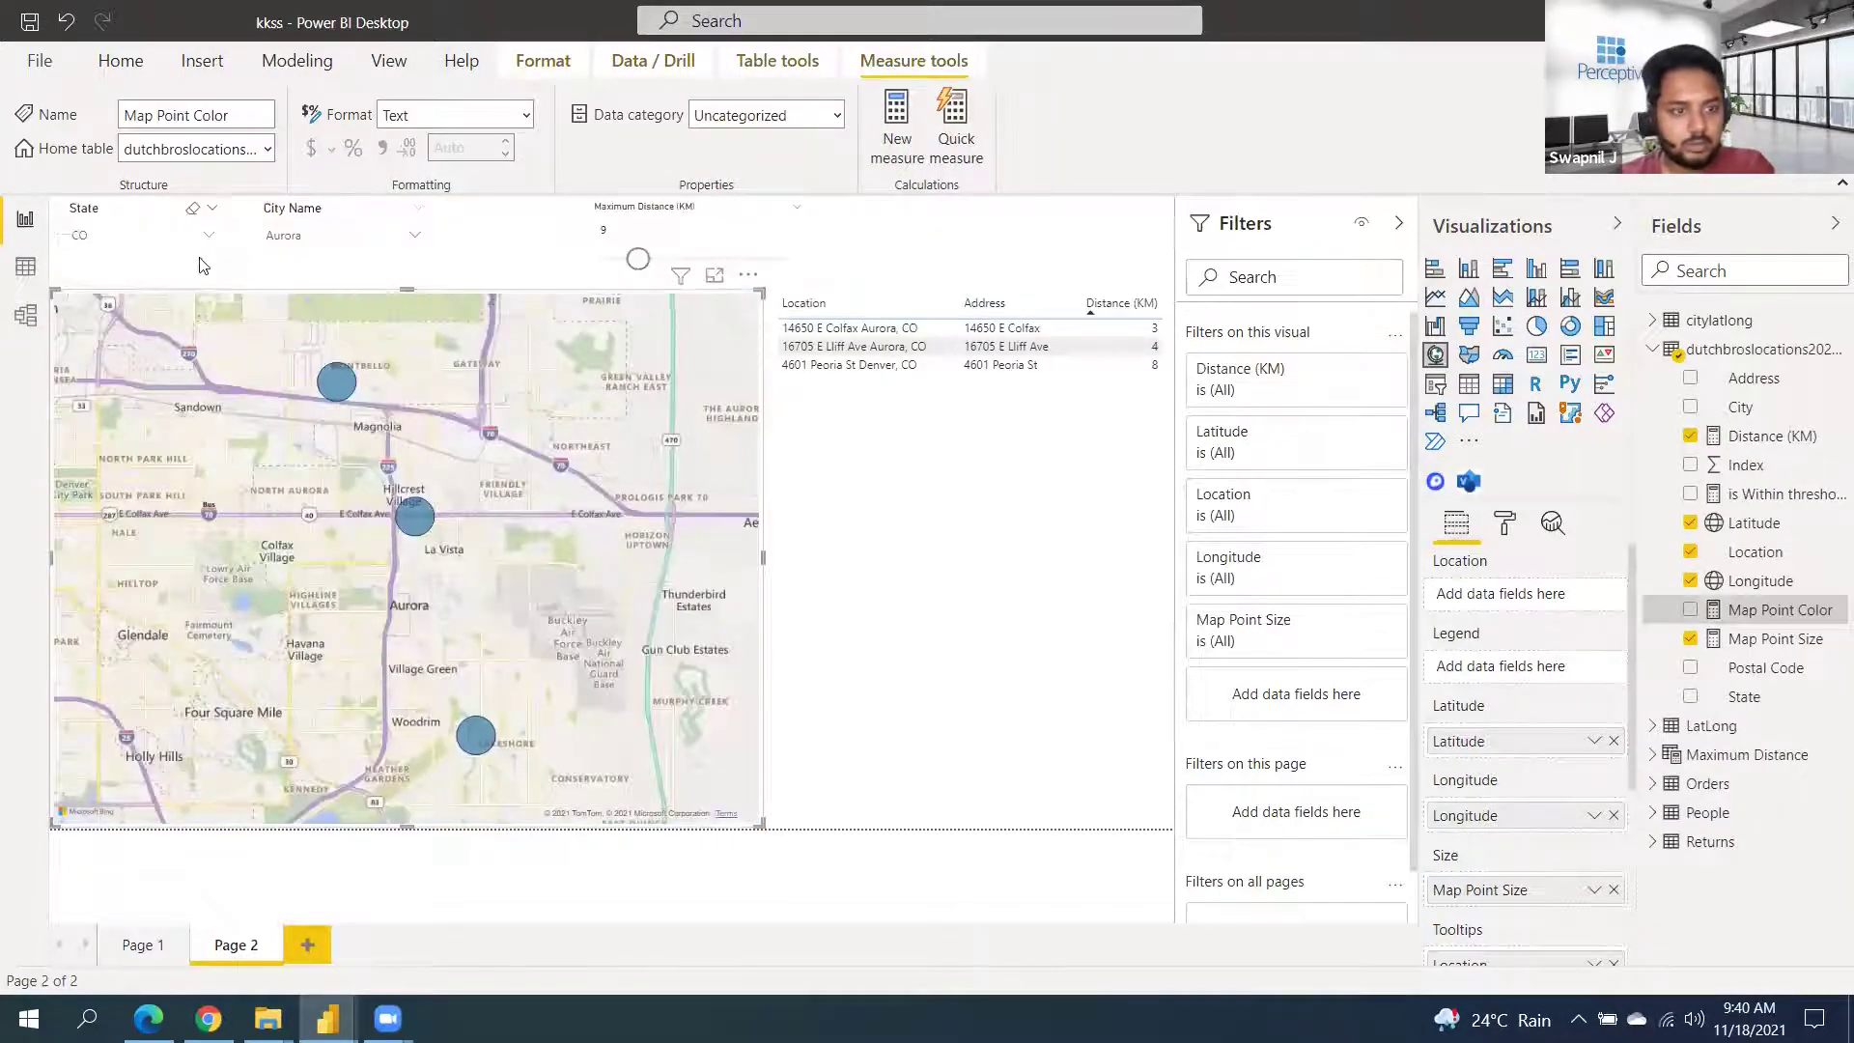
In the kkss report, examine the State slicer, the reference map's field assignments and the table relationships in the data model
{"action": "left_click", "coordinate": [197, 268]}
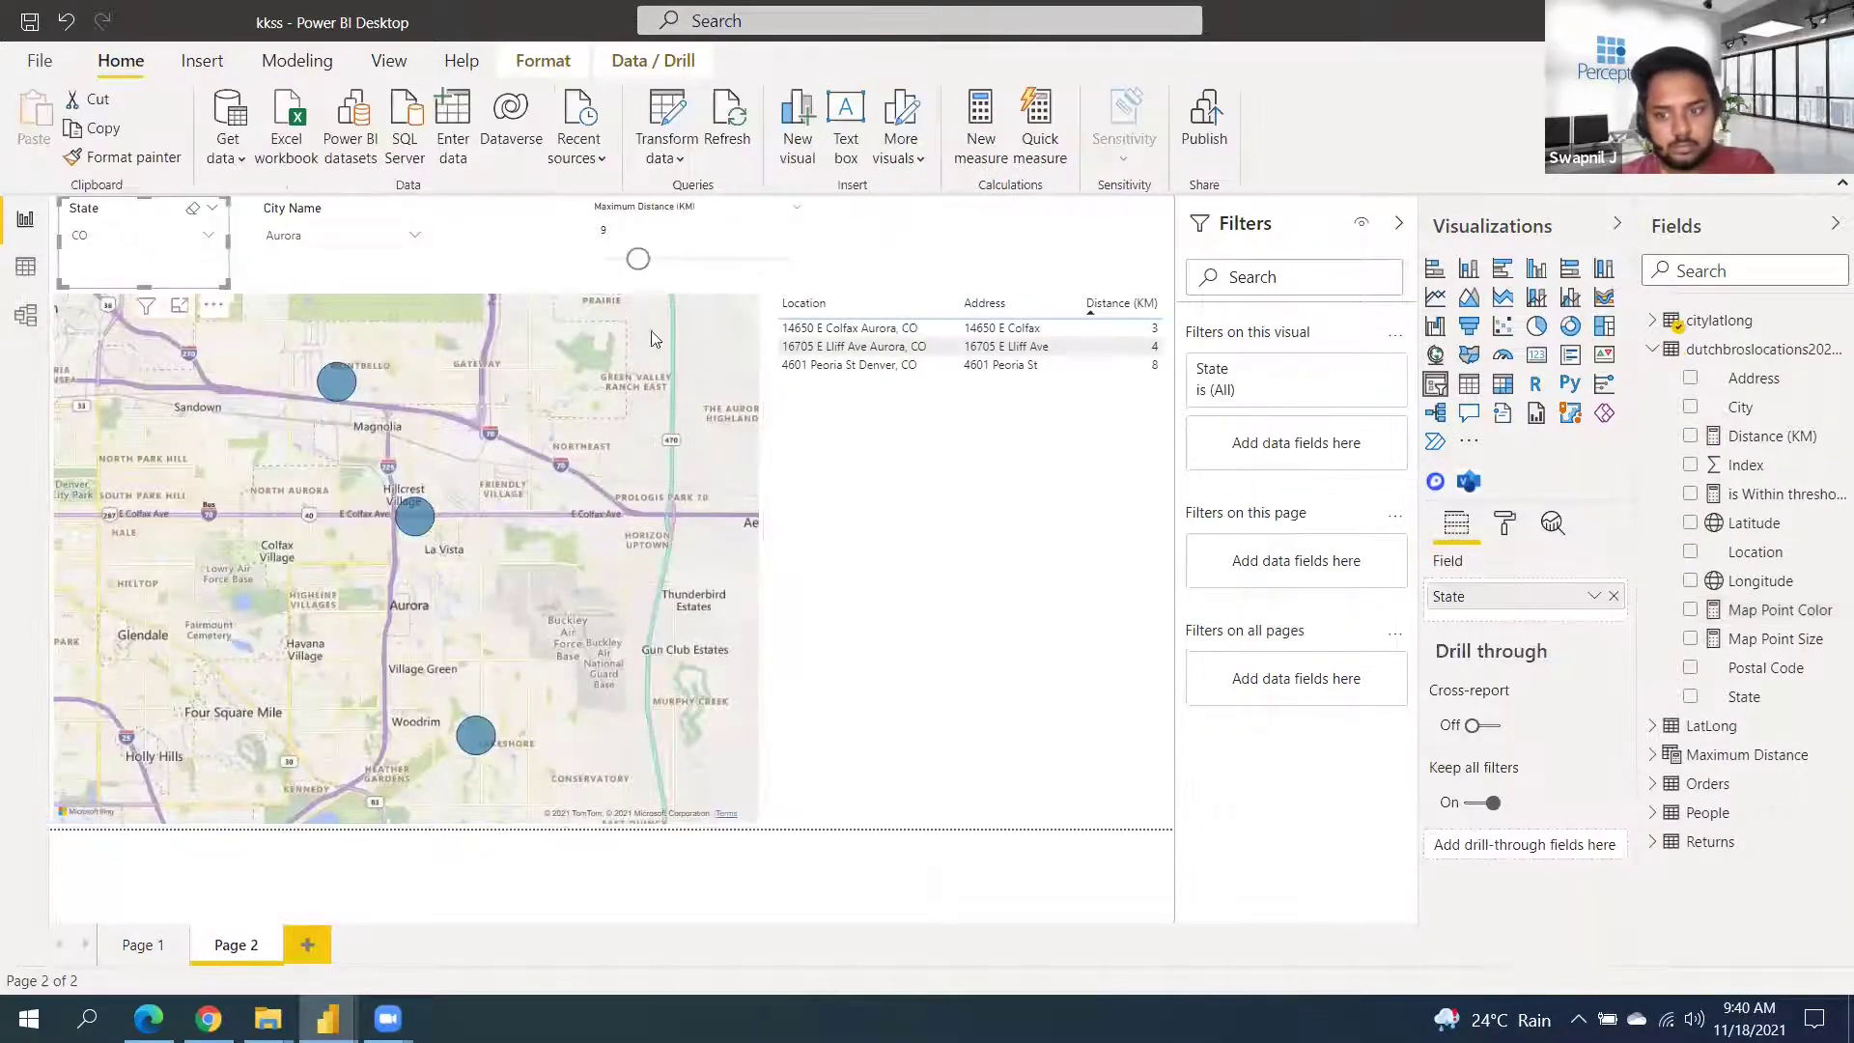
{"action": "left_click", "coordinate": [757, 295]}
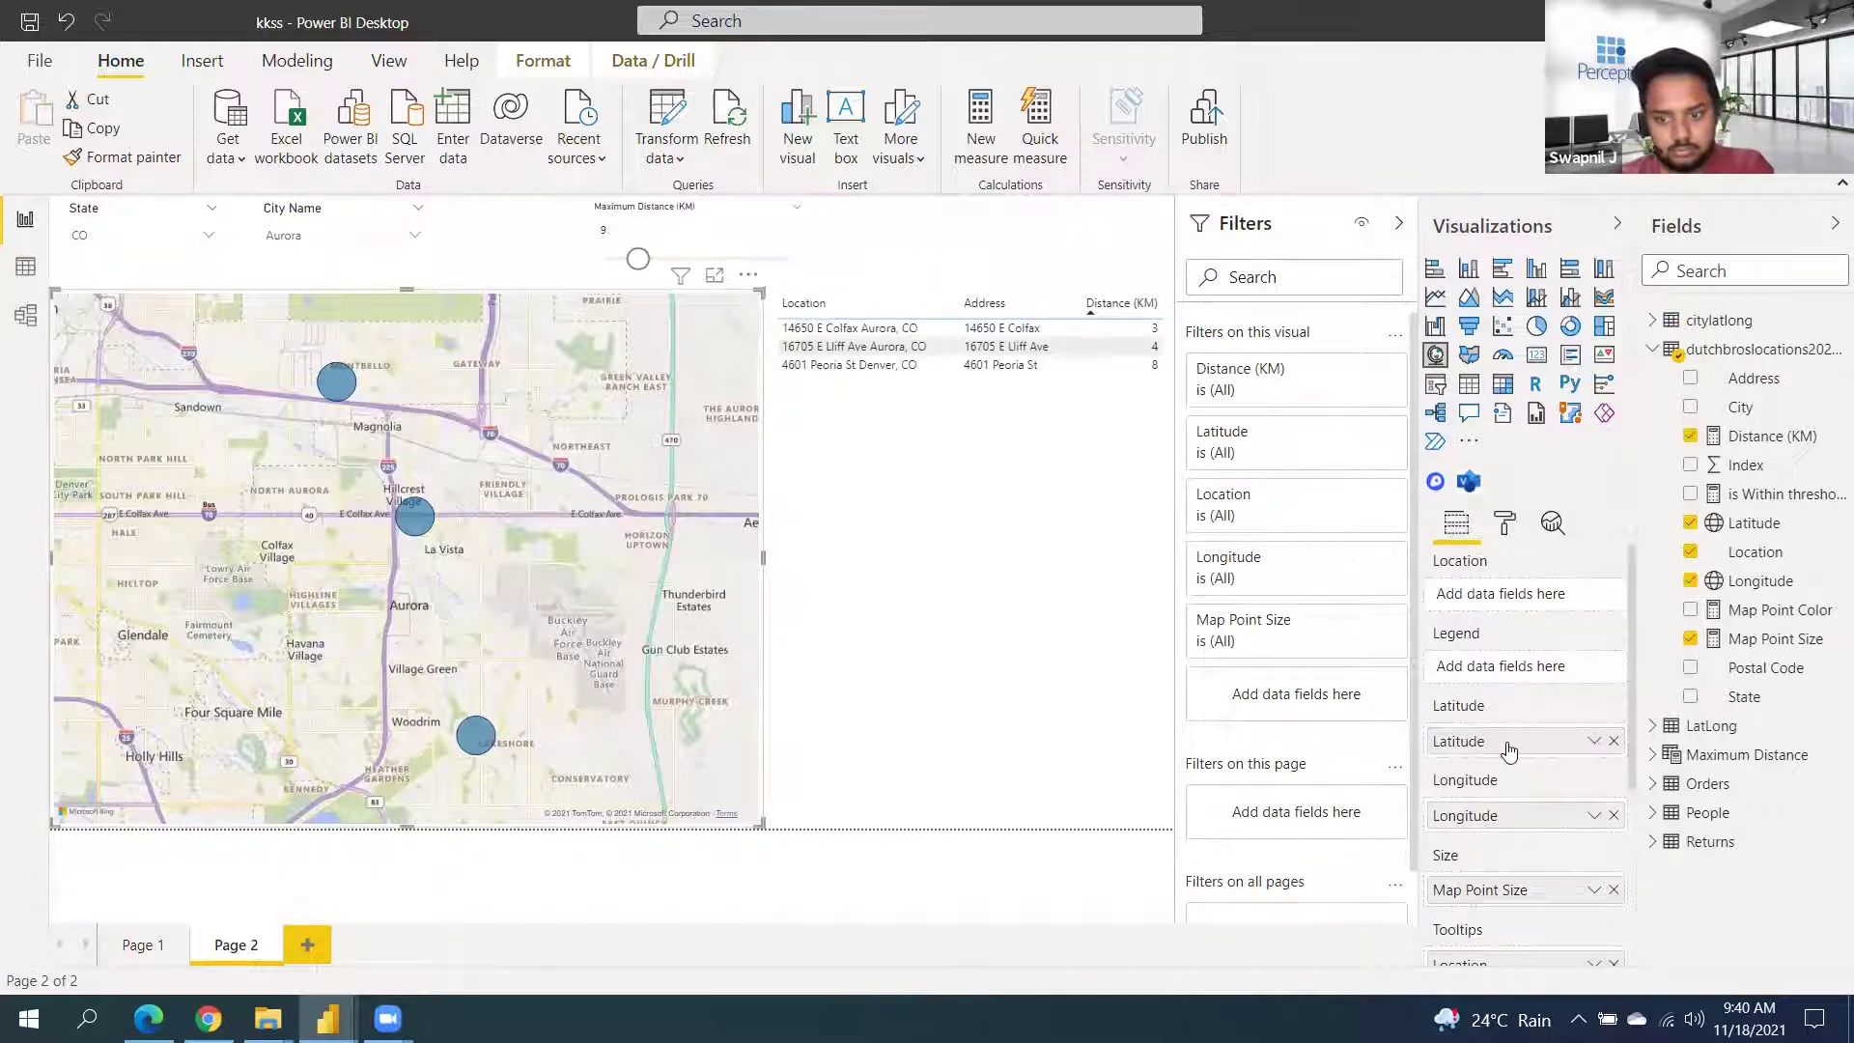
{"action": "scroll", "coordinate": [1510, 763], "scroll_direction": "down", "scroll_amount": 3}
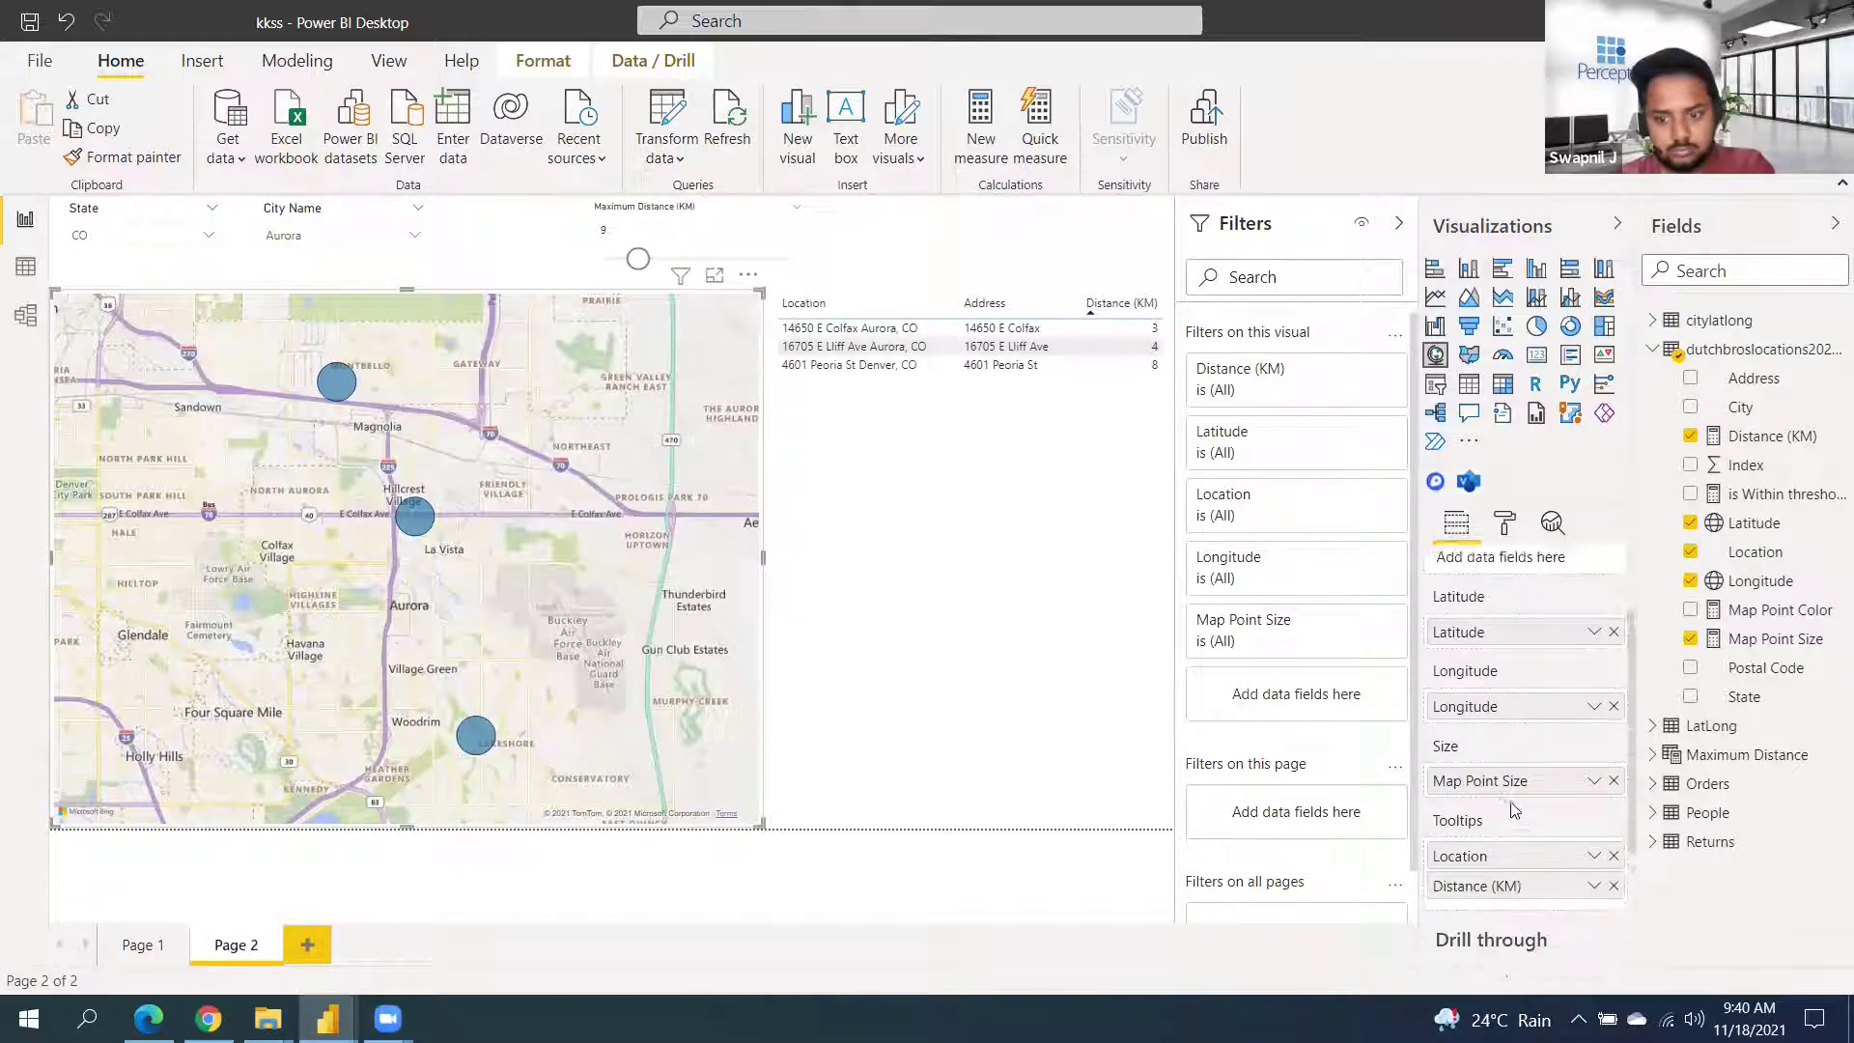
{"action": "scroll", "coordinate": [1480, 779], "scroll_direction": "up", "scroll_amount": 3}
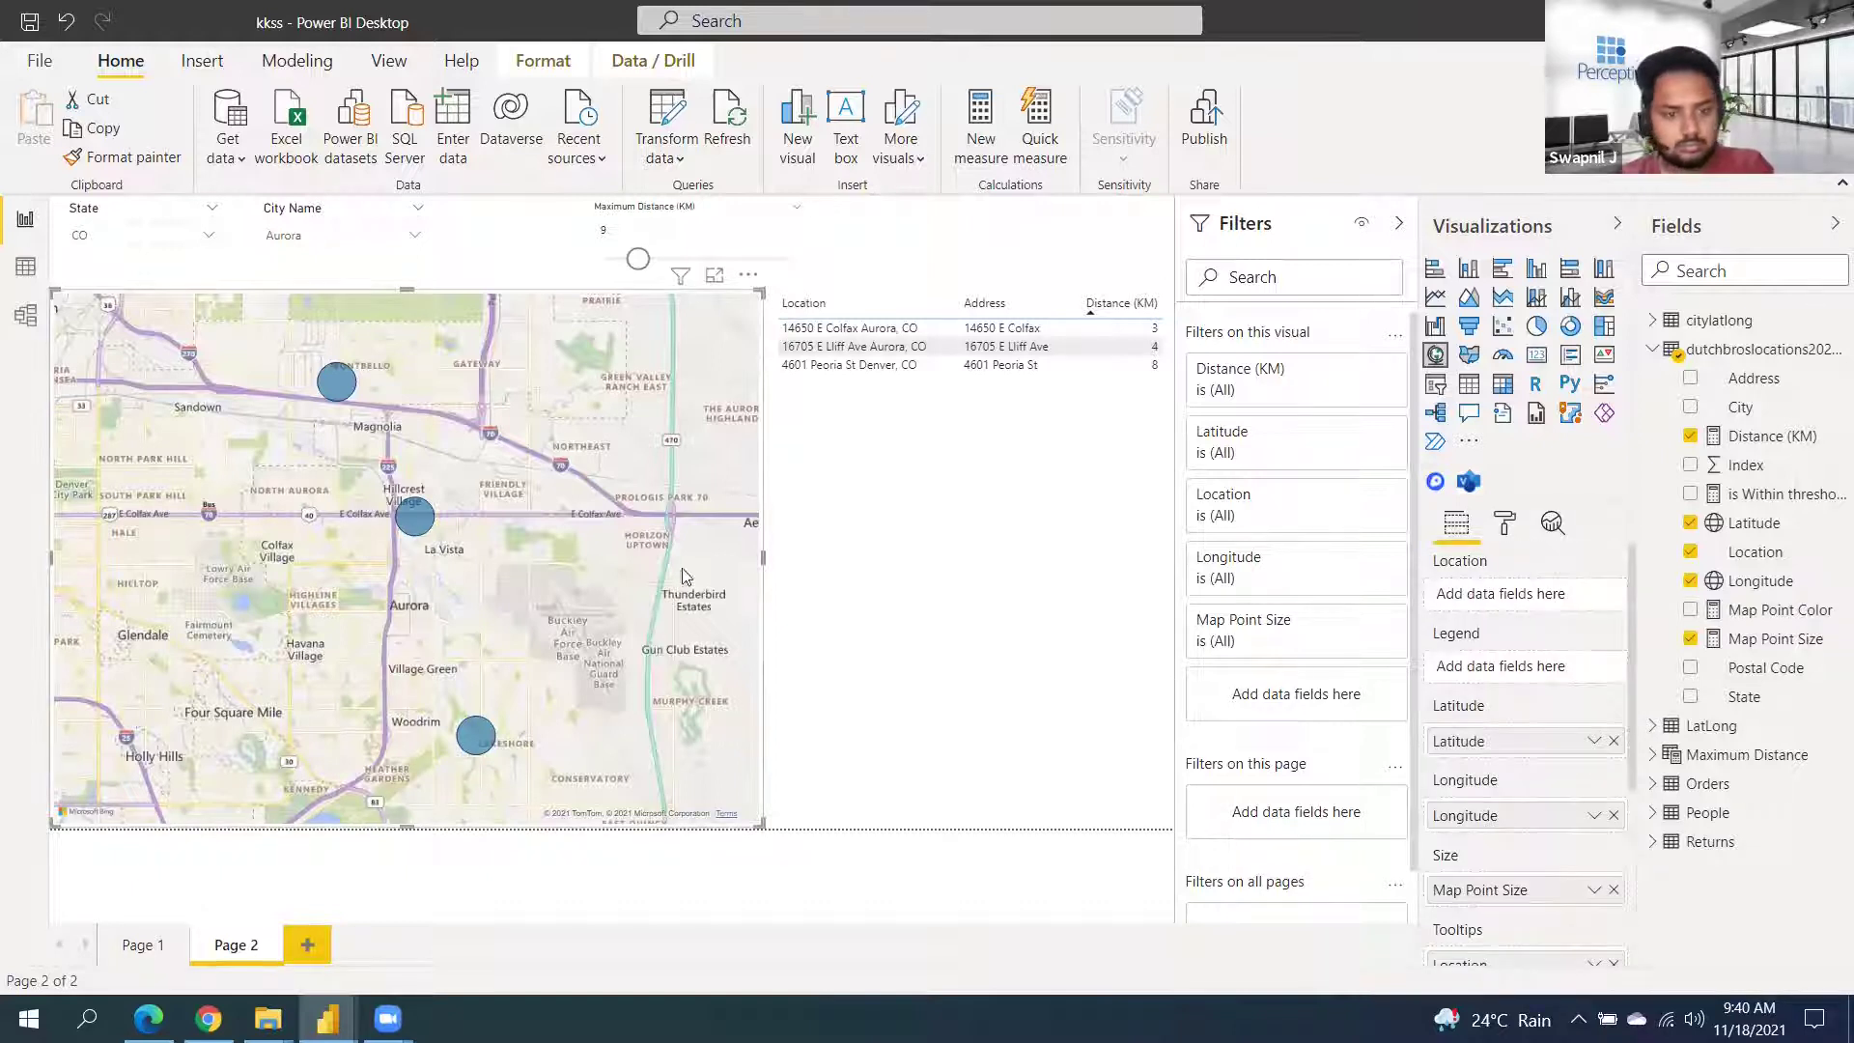
{"action": "left_click", "coordinate": [26, 329]}
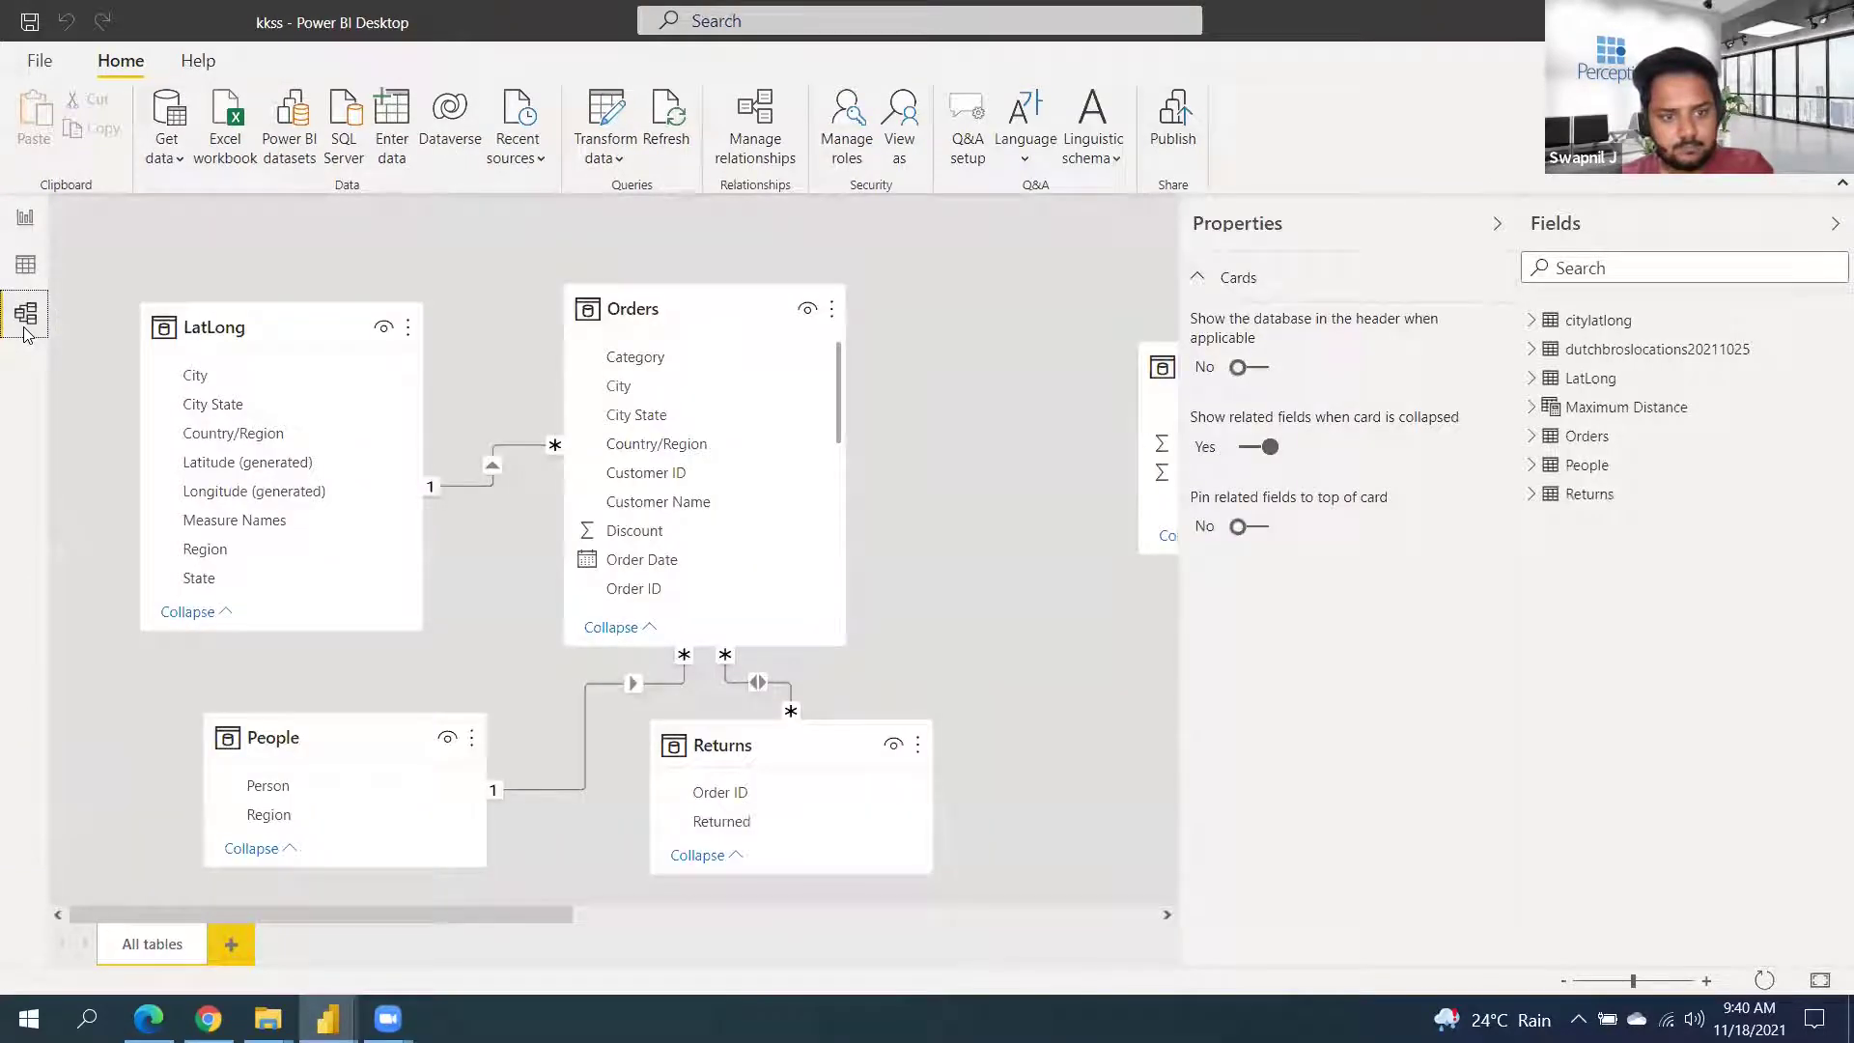
{"action": "left_click_drag", "start_coordinate": [301, 912], "coordinate": [639, 948]}
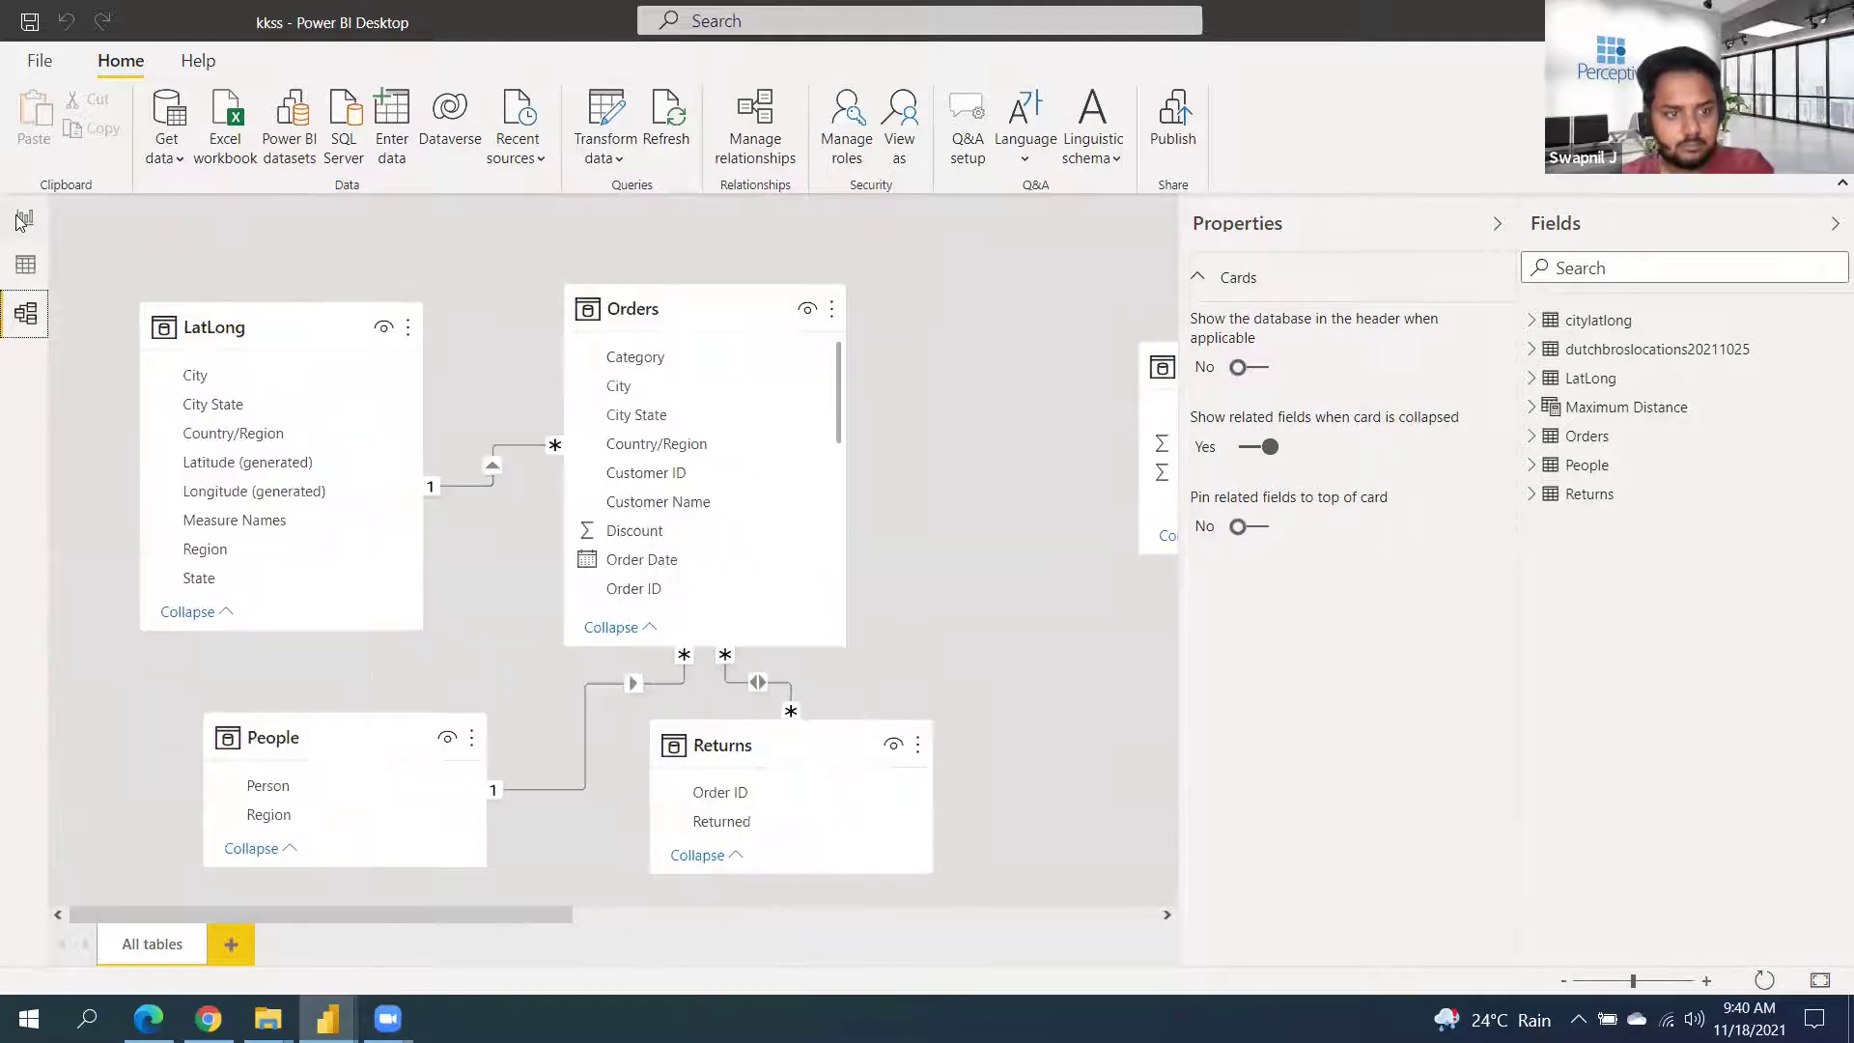
{"action": "left_click", "coordinate": [25, 218]}
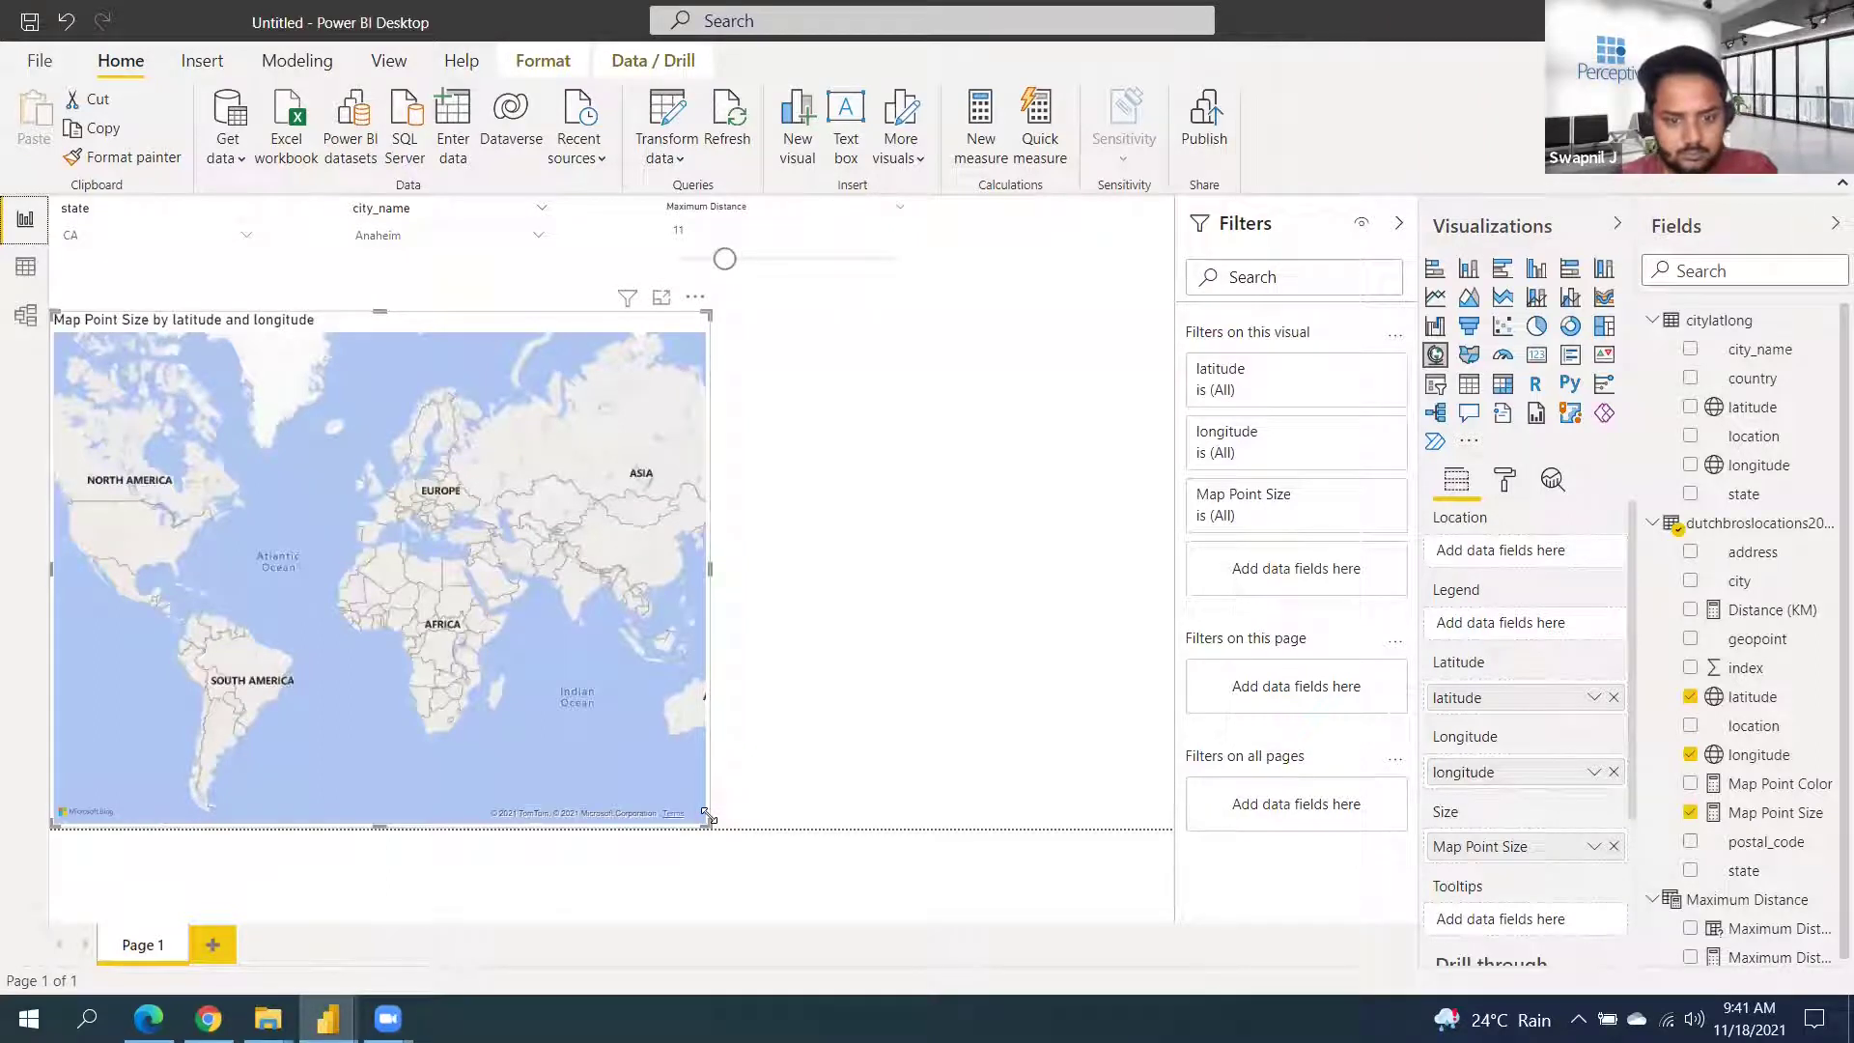
In the untitled report, set the Maximum Distance slicer to 50 and adjust the map visual's width
{"action": "left_click_drag", "start_coordinate": [736, 838], "coordinate": [753, 836]}
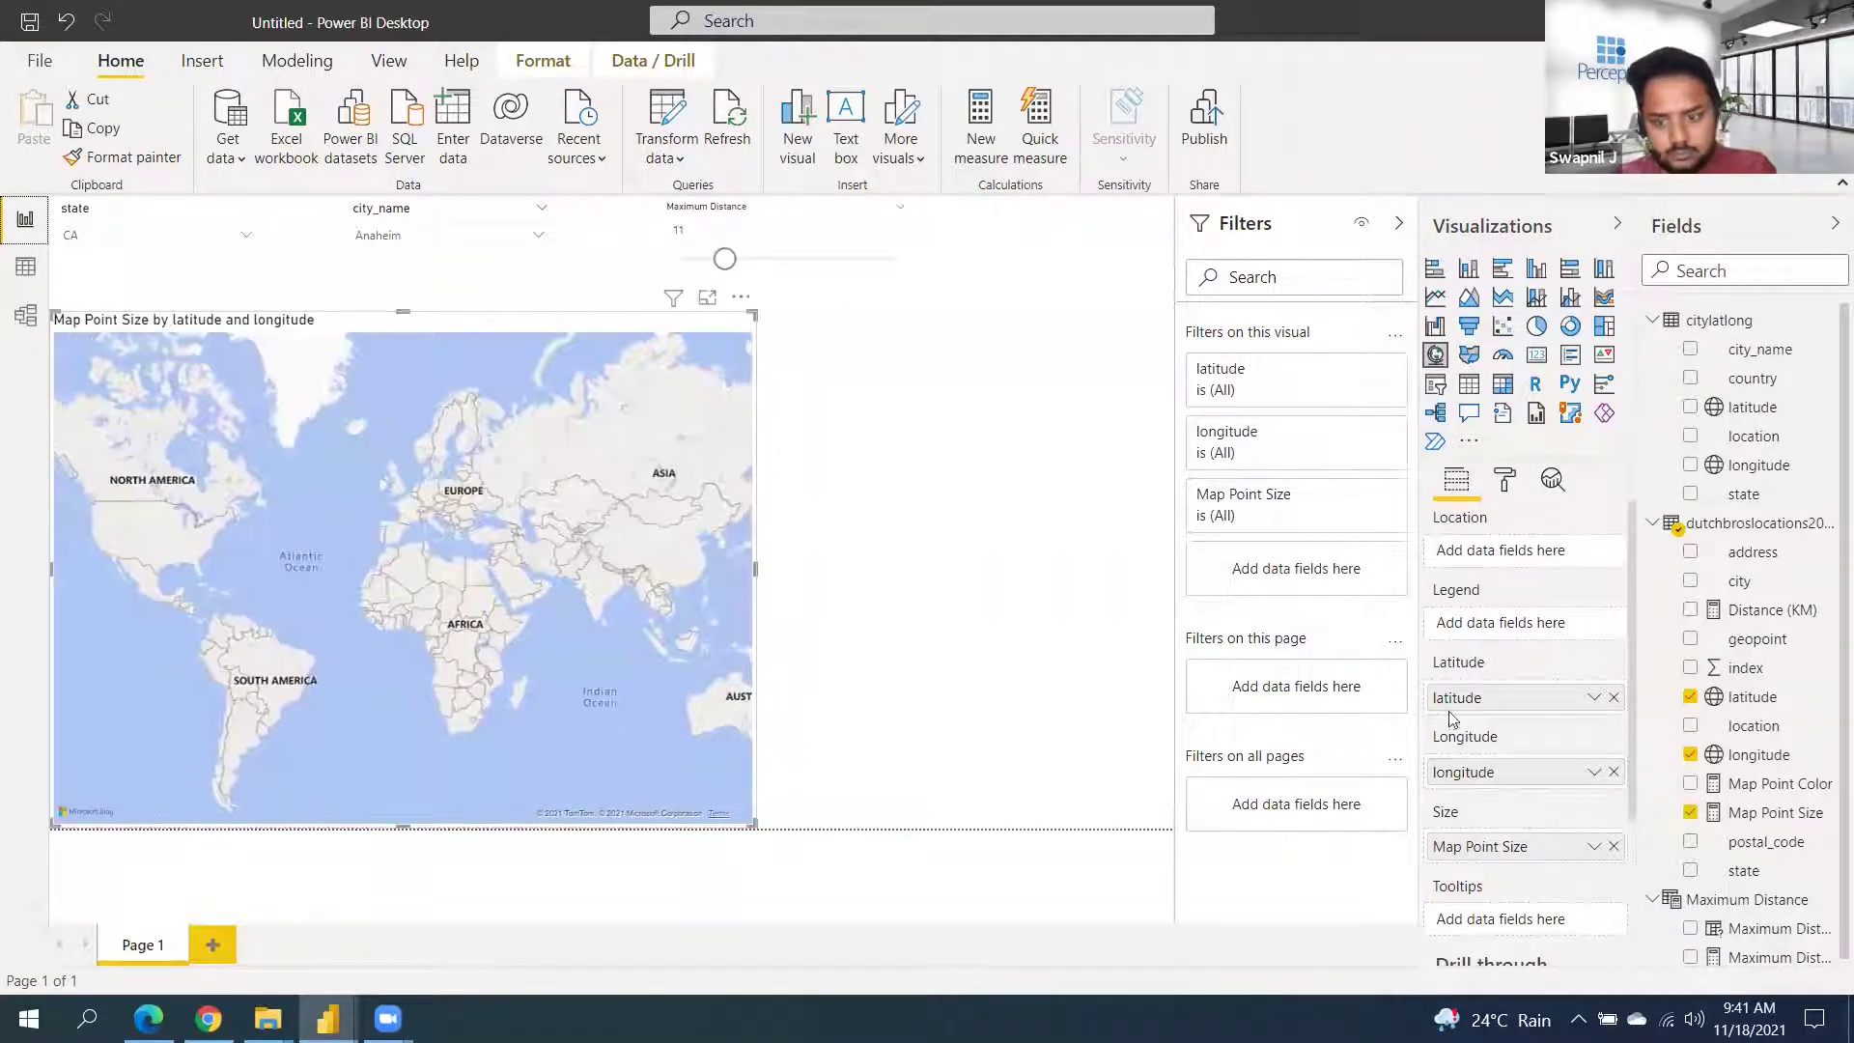
{"action": "scroll", "coordinate": [1463, 705], "scroll_direction": "down", "scroll_amount": 3}
{"action": "left_click_drag", "start_coordinate": [724, 259], "coordinate": [929, 258]}
{"action": "left_click", "coordinate": [799, 259]}
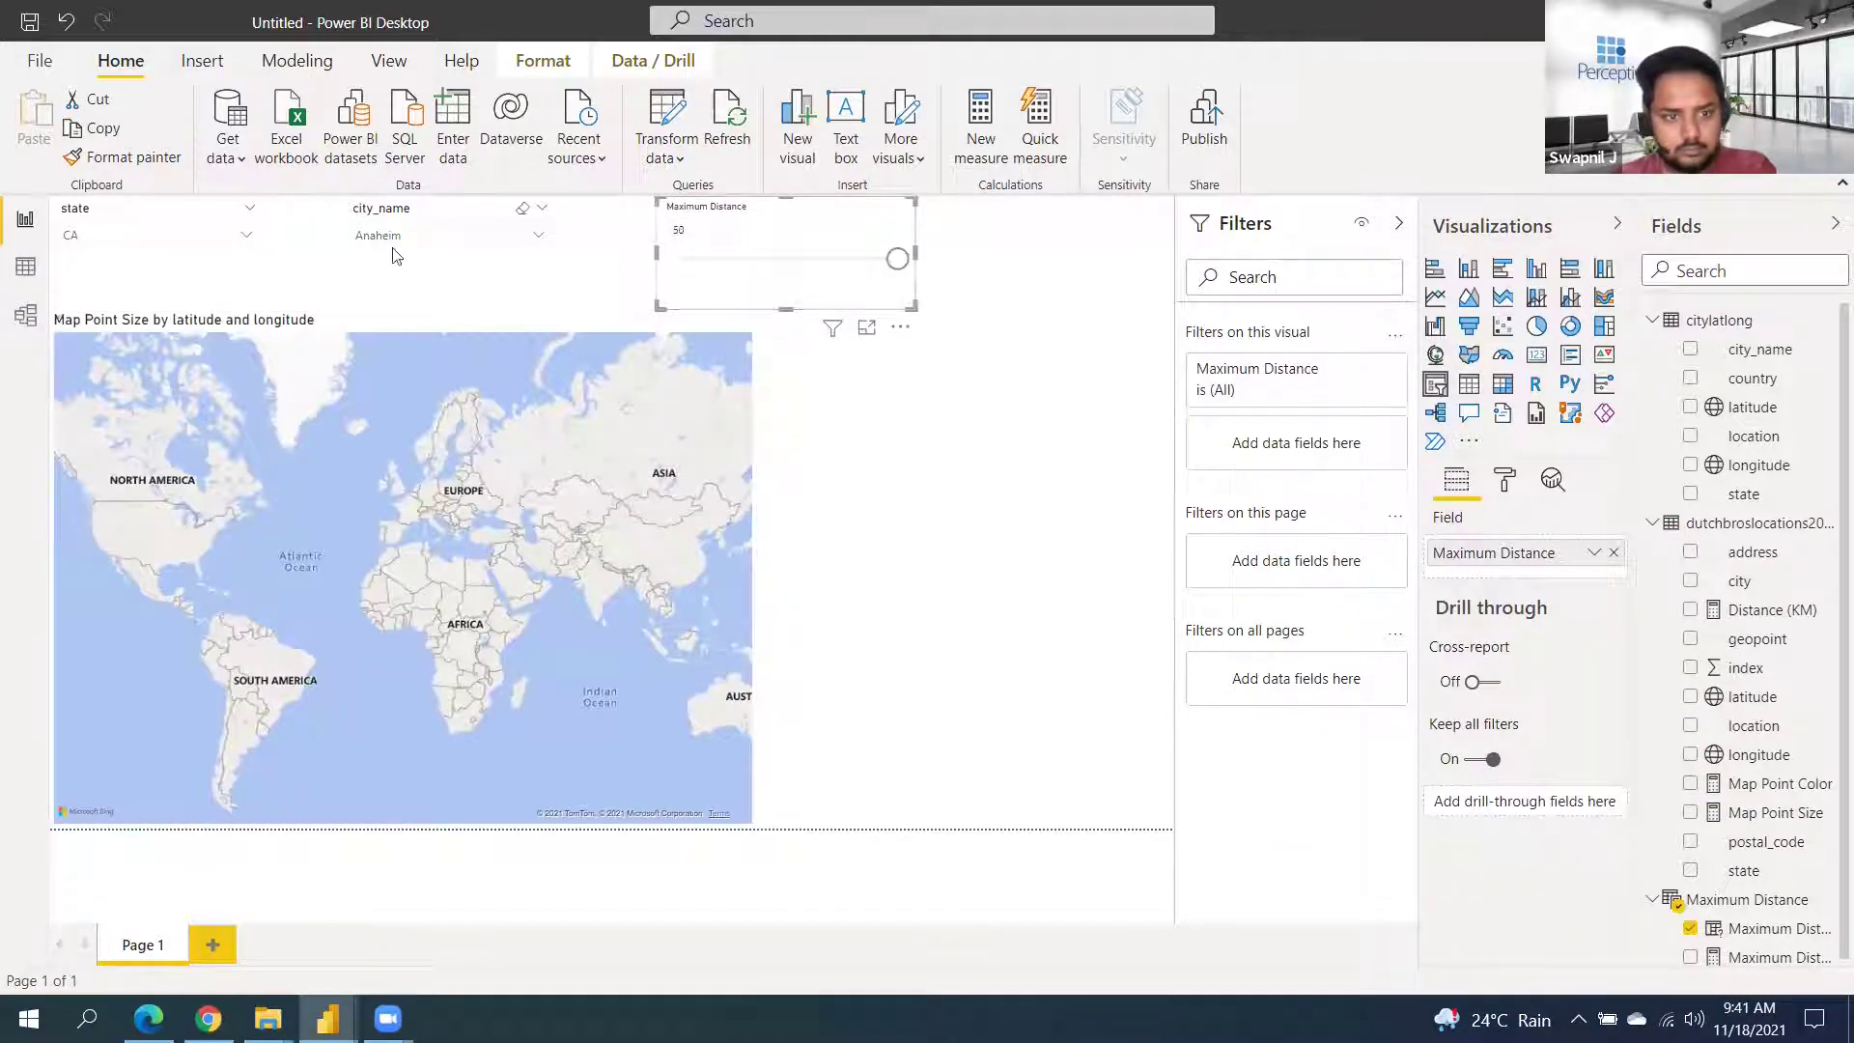
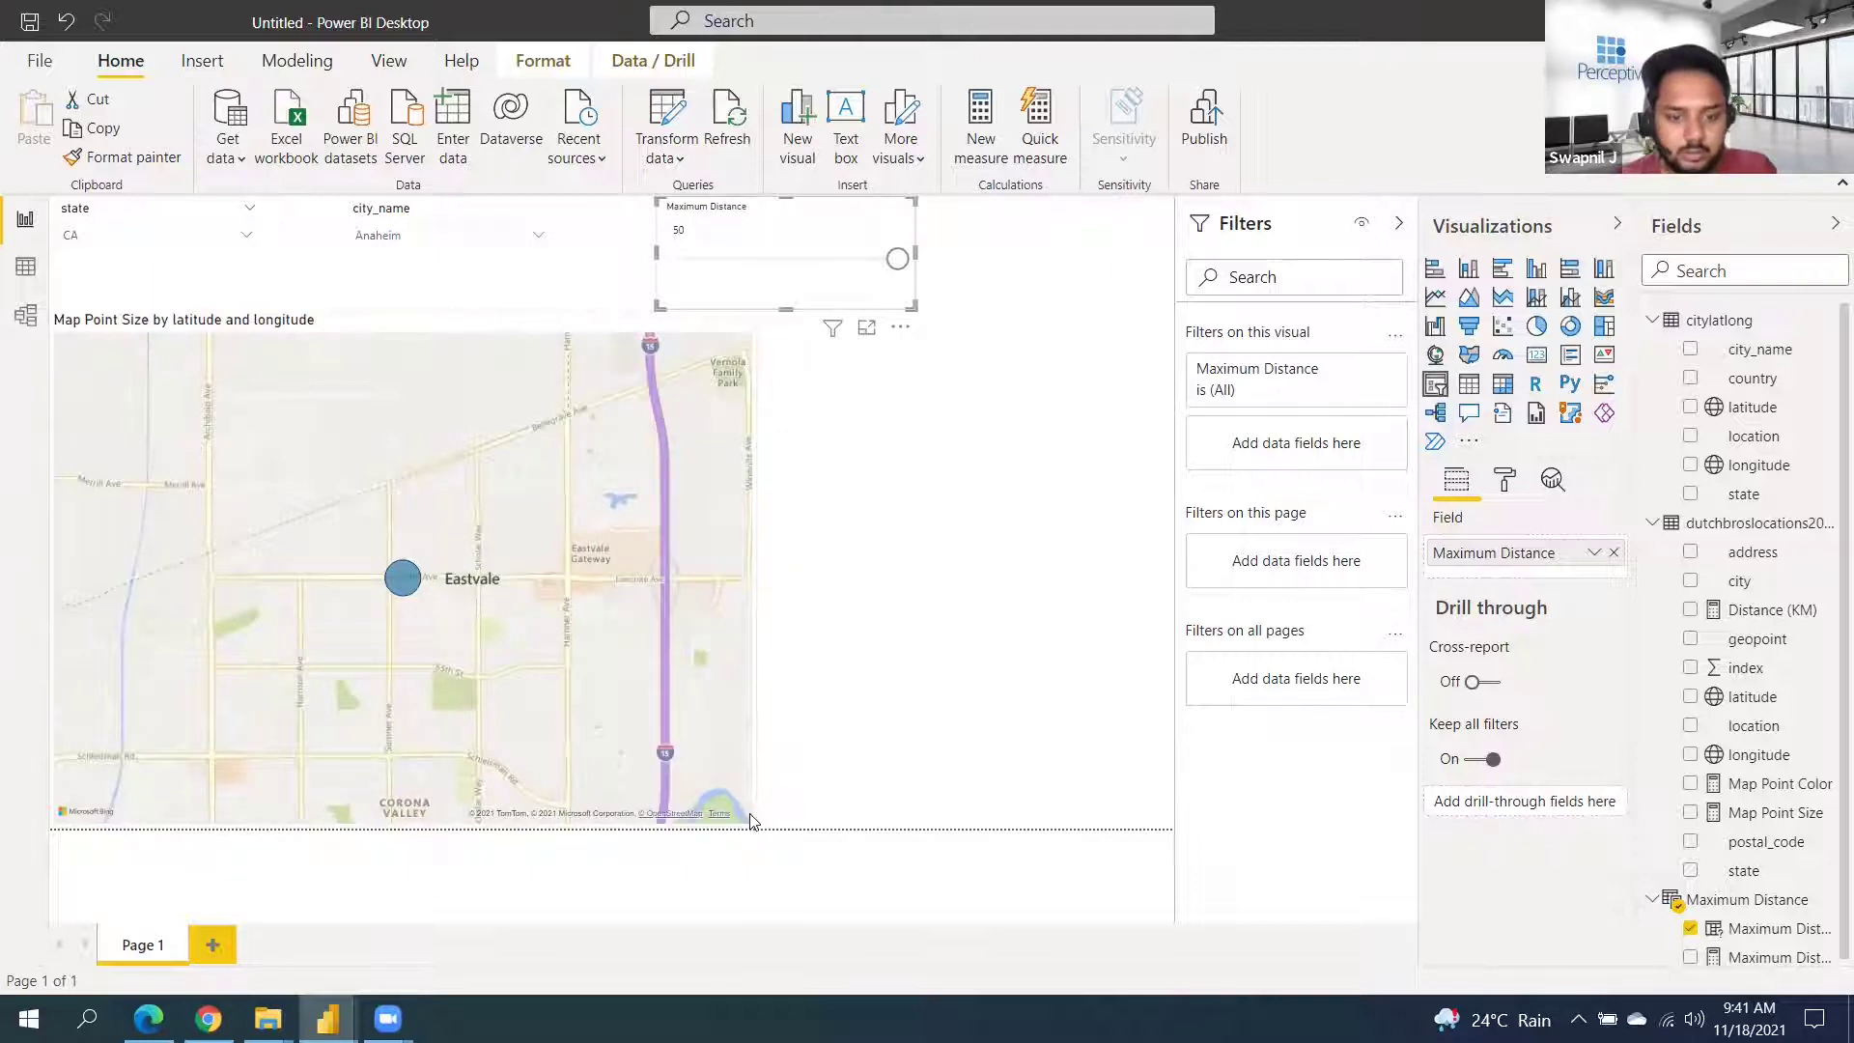
{"action": "left_click", "coordinate": [752, 761]}
{"action": "left_click_drag", "start_coordinate": [756, 590], "coordinate": [708, 570]}
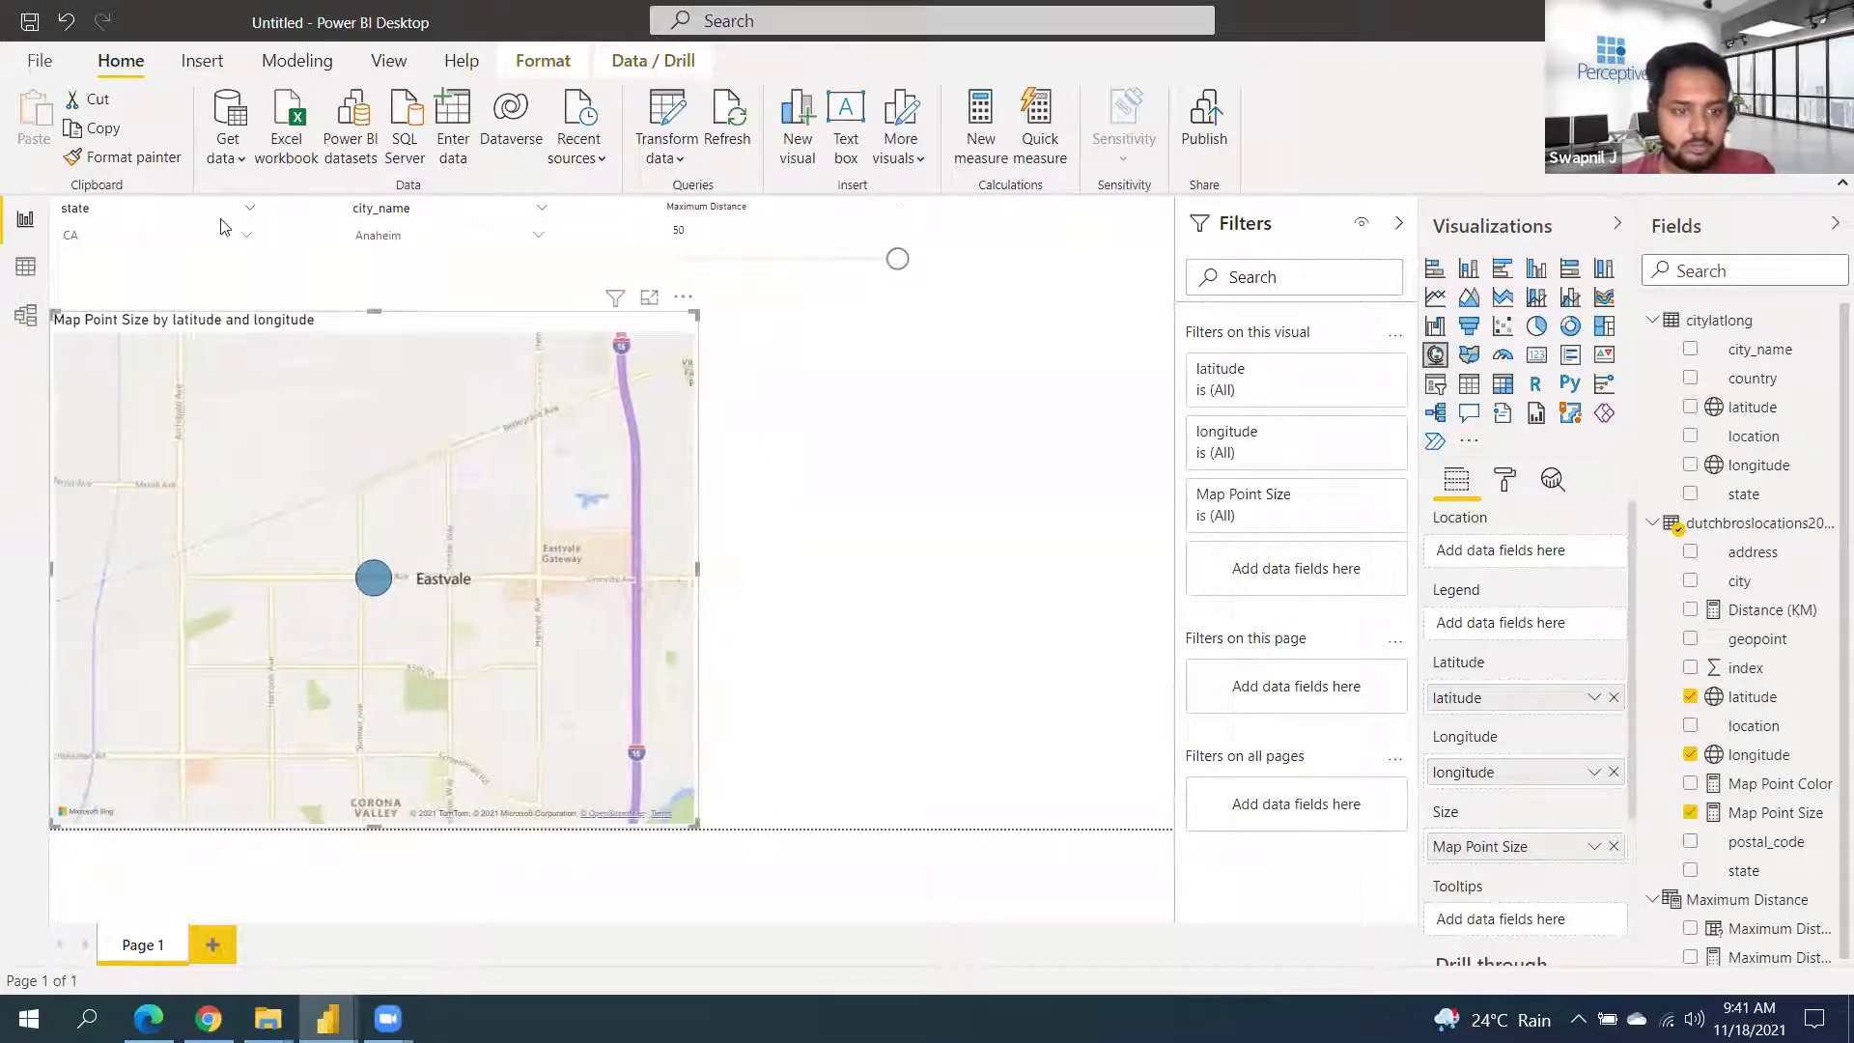
Switch the slicers to state OR and city Corvallis, and set the Maximum Distance to 14
{"action": "left_click", "coordinate": [522, 212]}
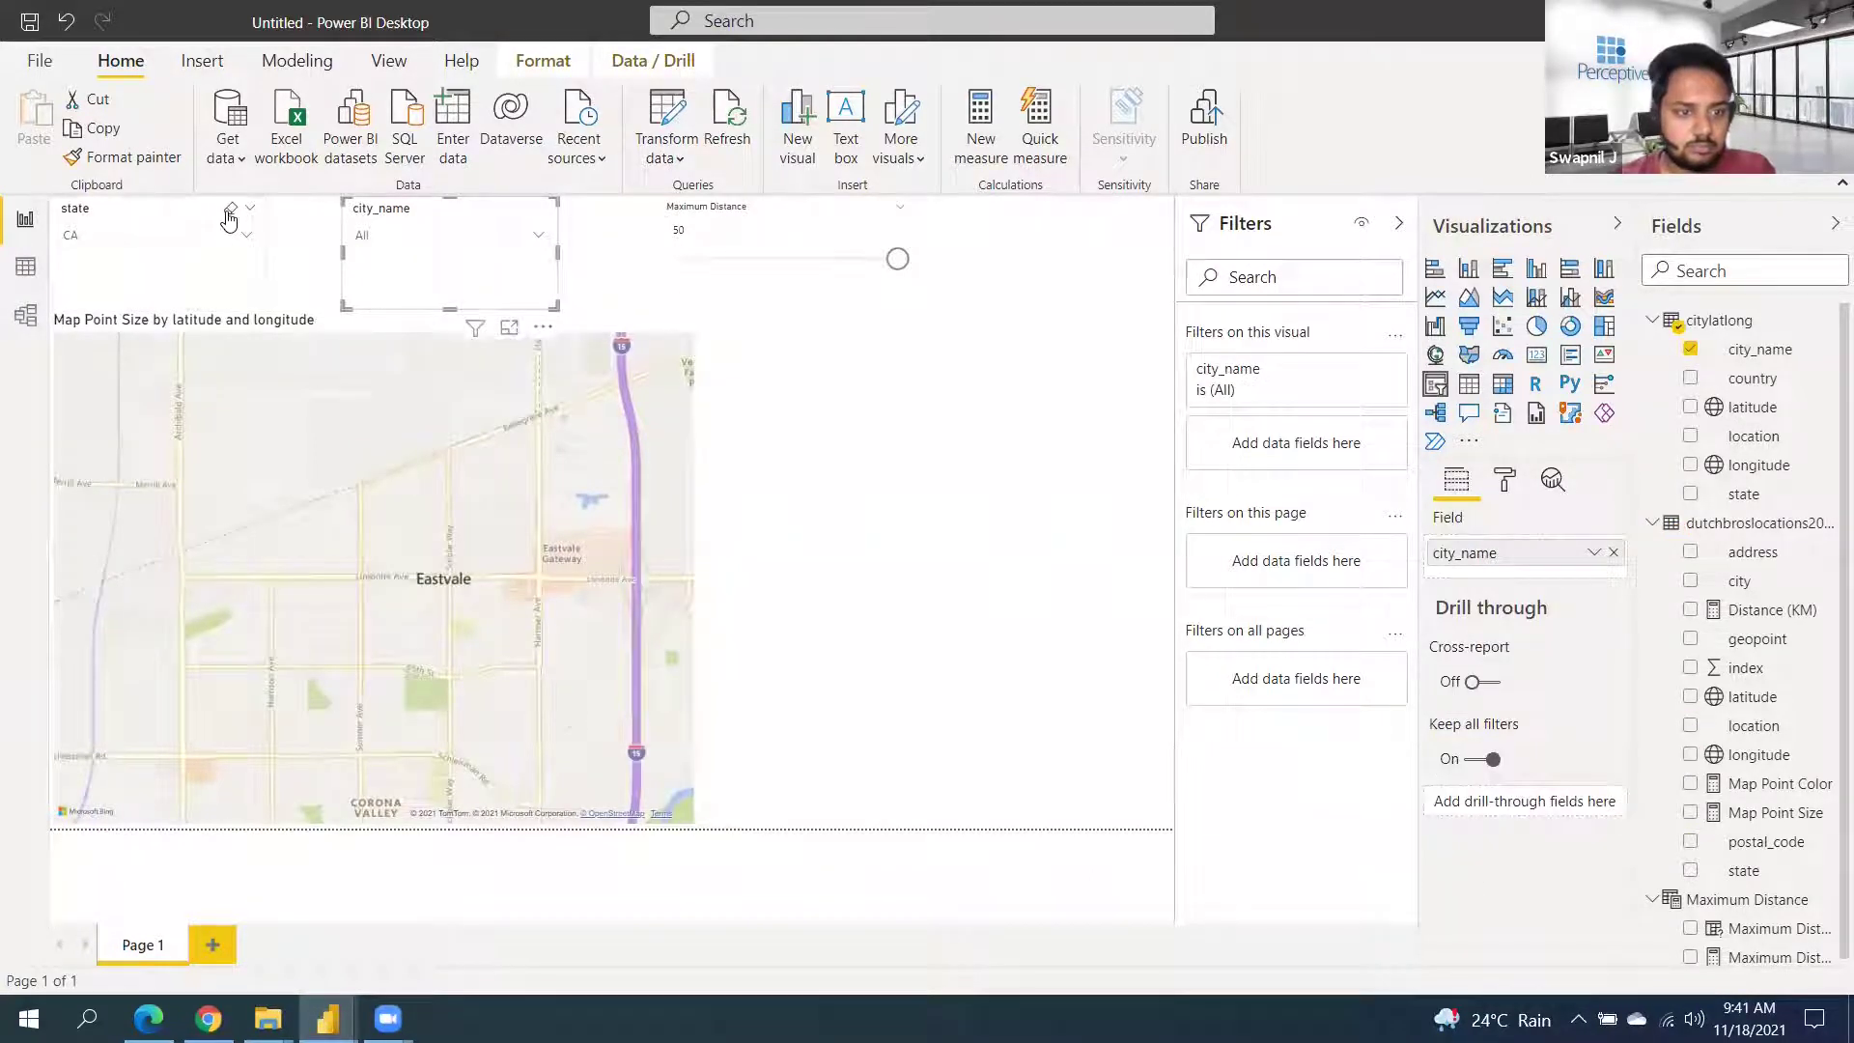
{"action": "left_click", "coordinate": [240, 235]}
{"action": "left_click", "coordinate": [89, 388]}
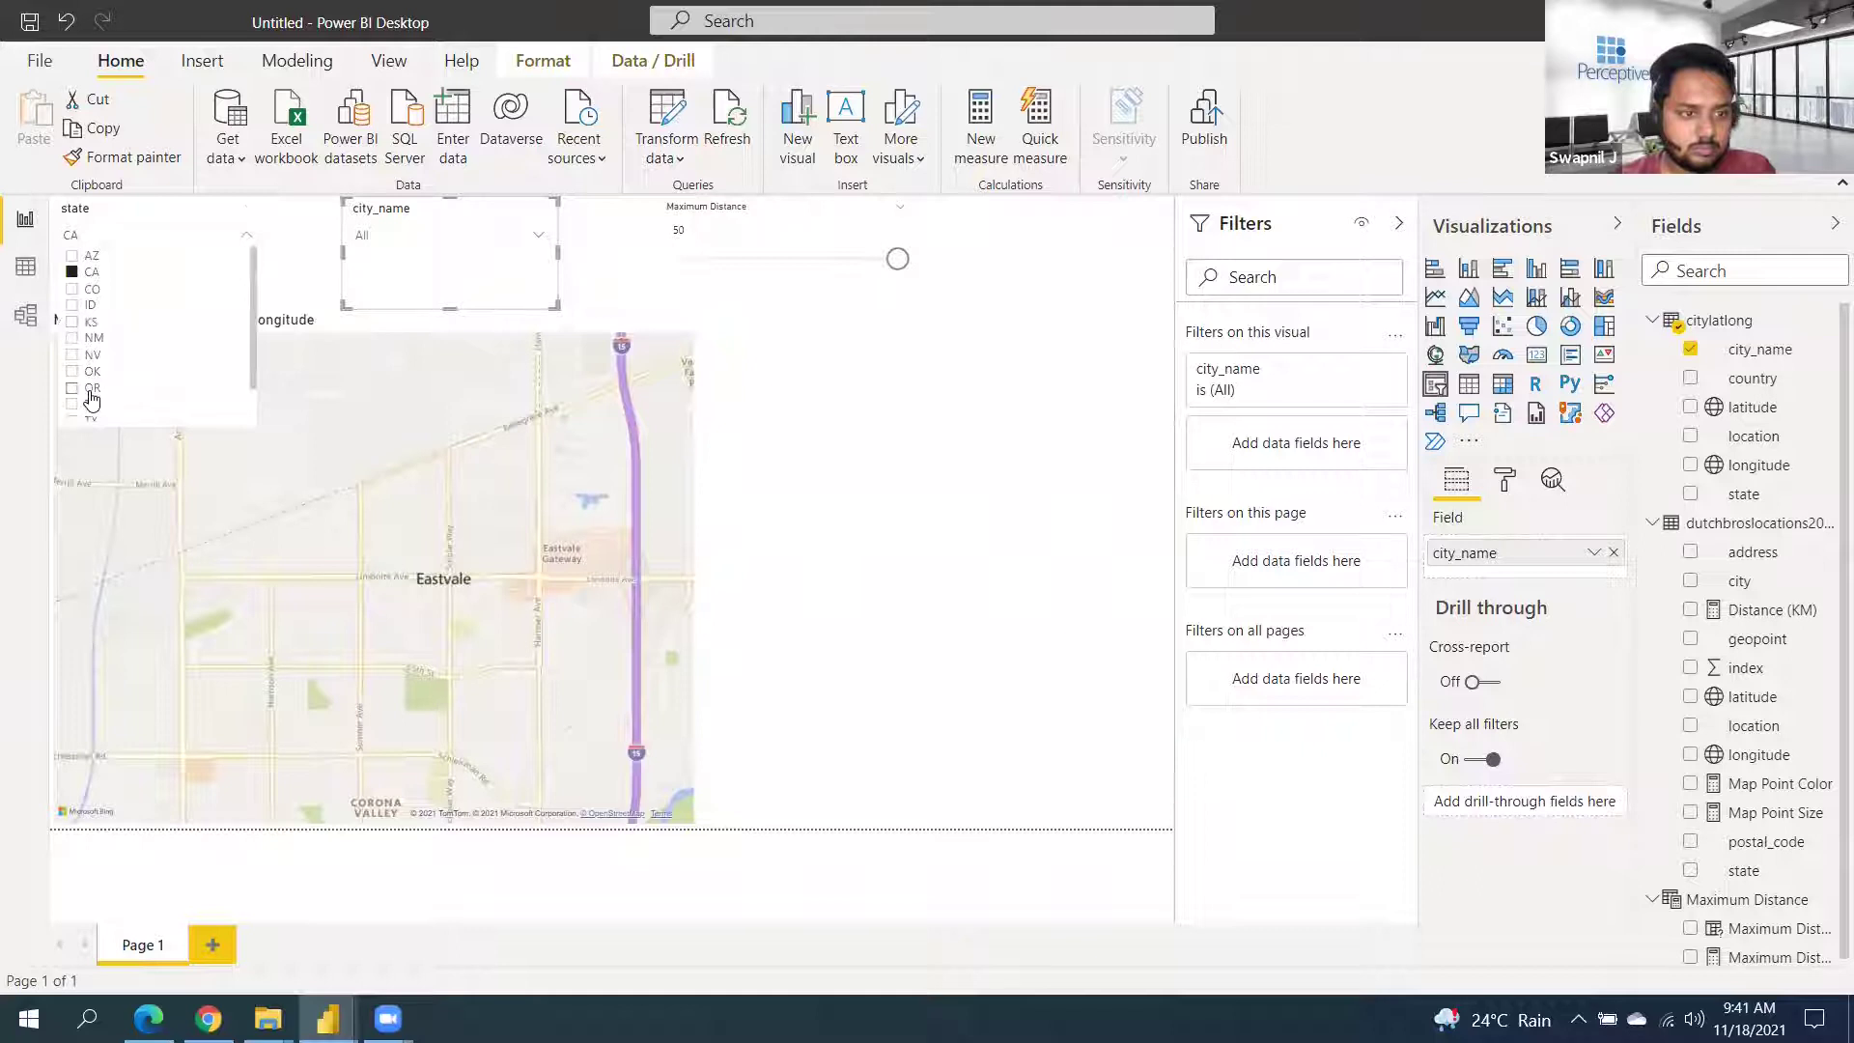
{"action": "left_click", "coordinate": [496, 242]}
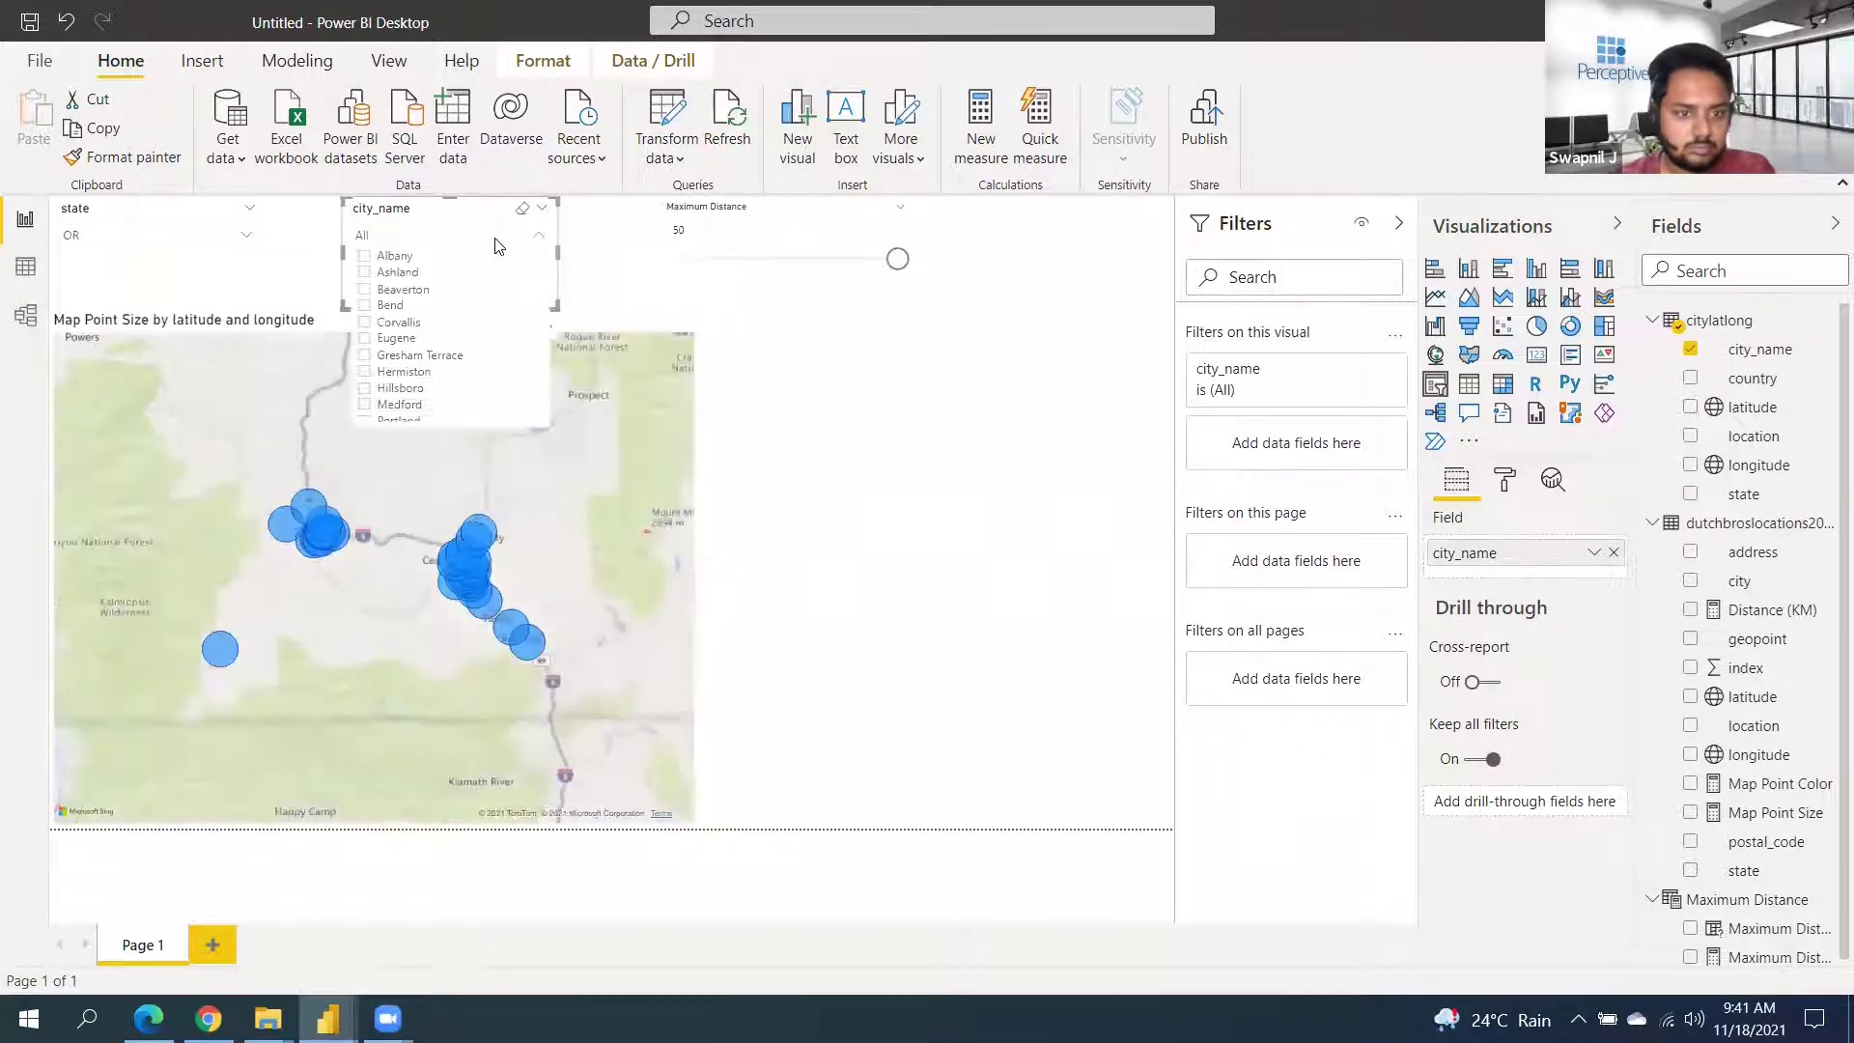
{"action": "left_click", "coordinate": [410, 326]}
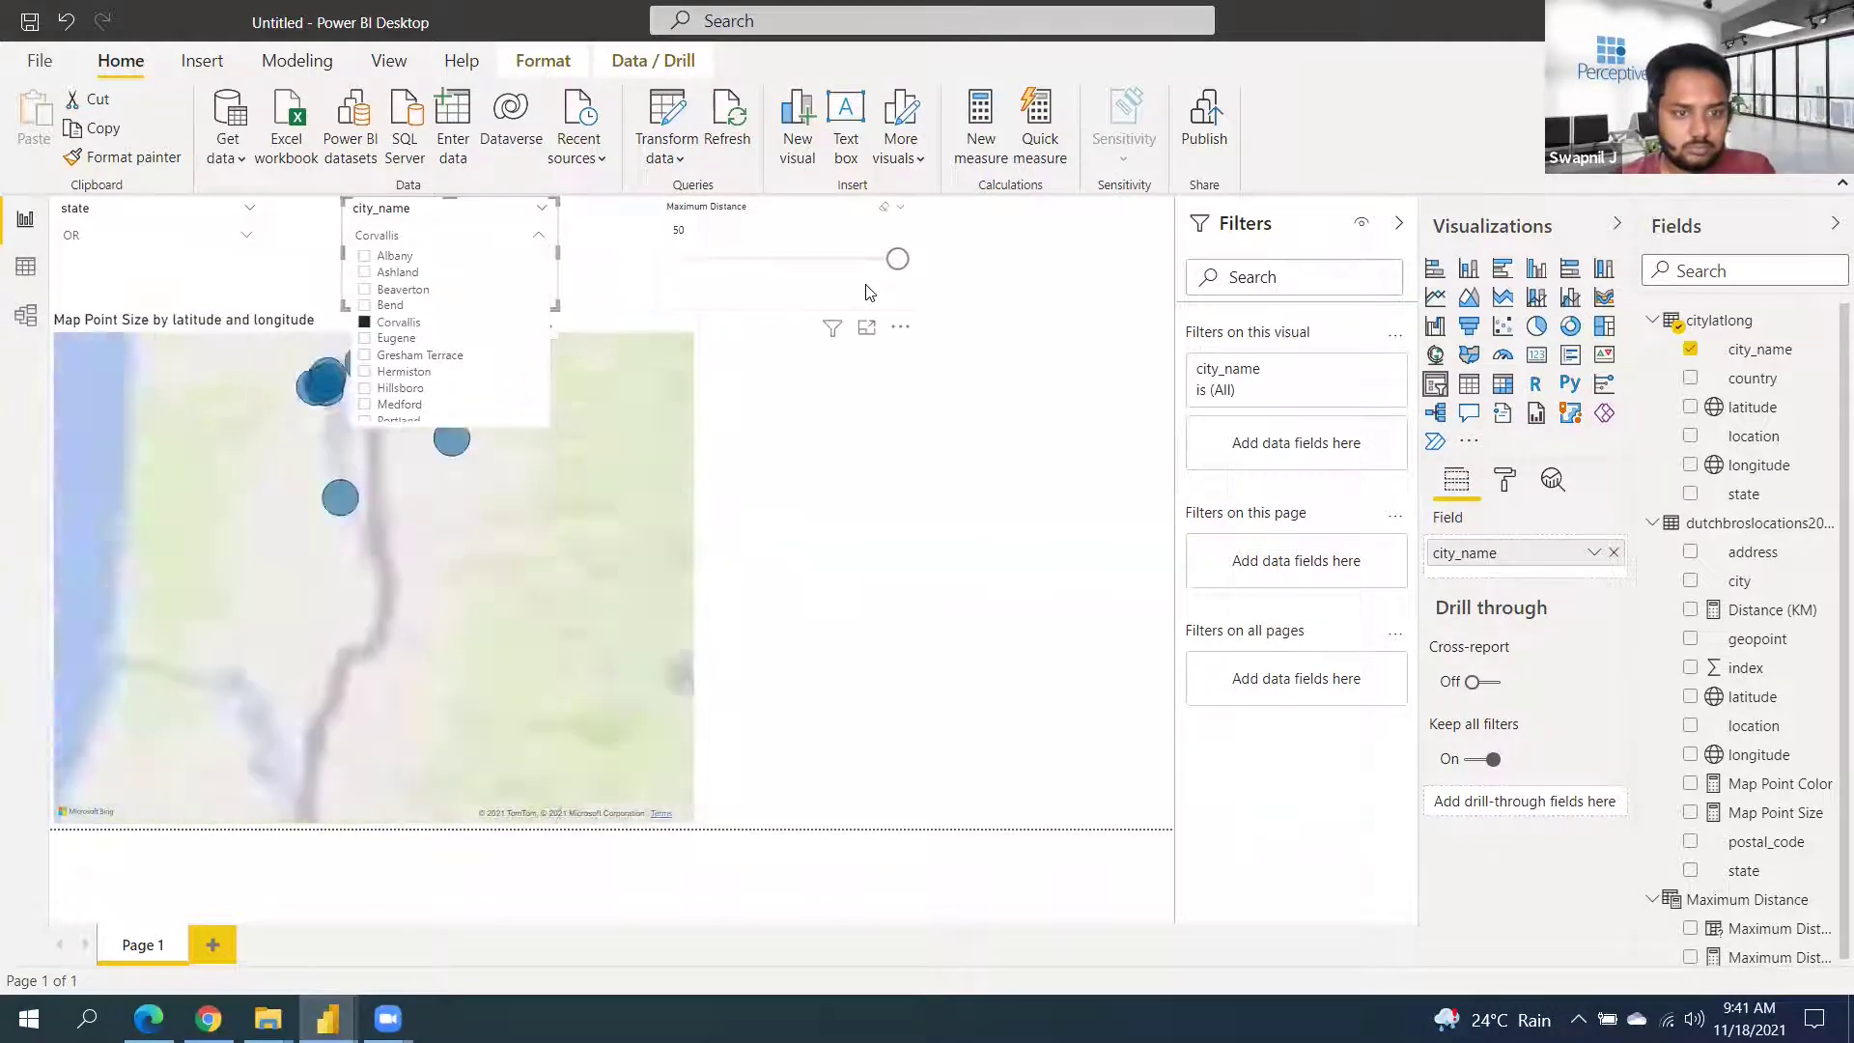
{"action": "left_click_drag", "start_coordinate": [764, 259], "coordinate": [743, 267]}
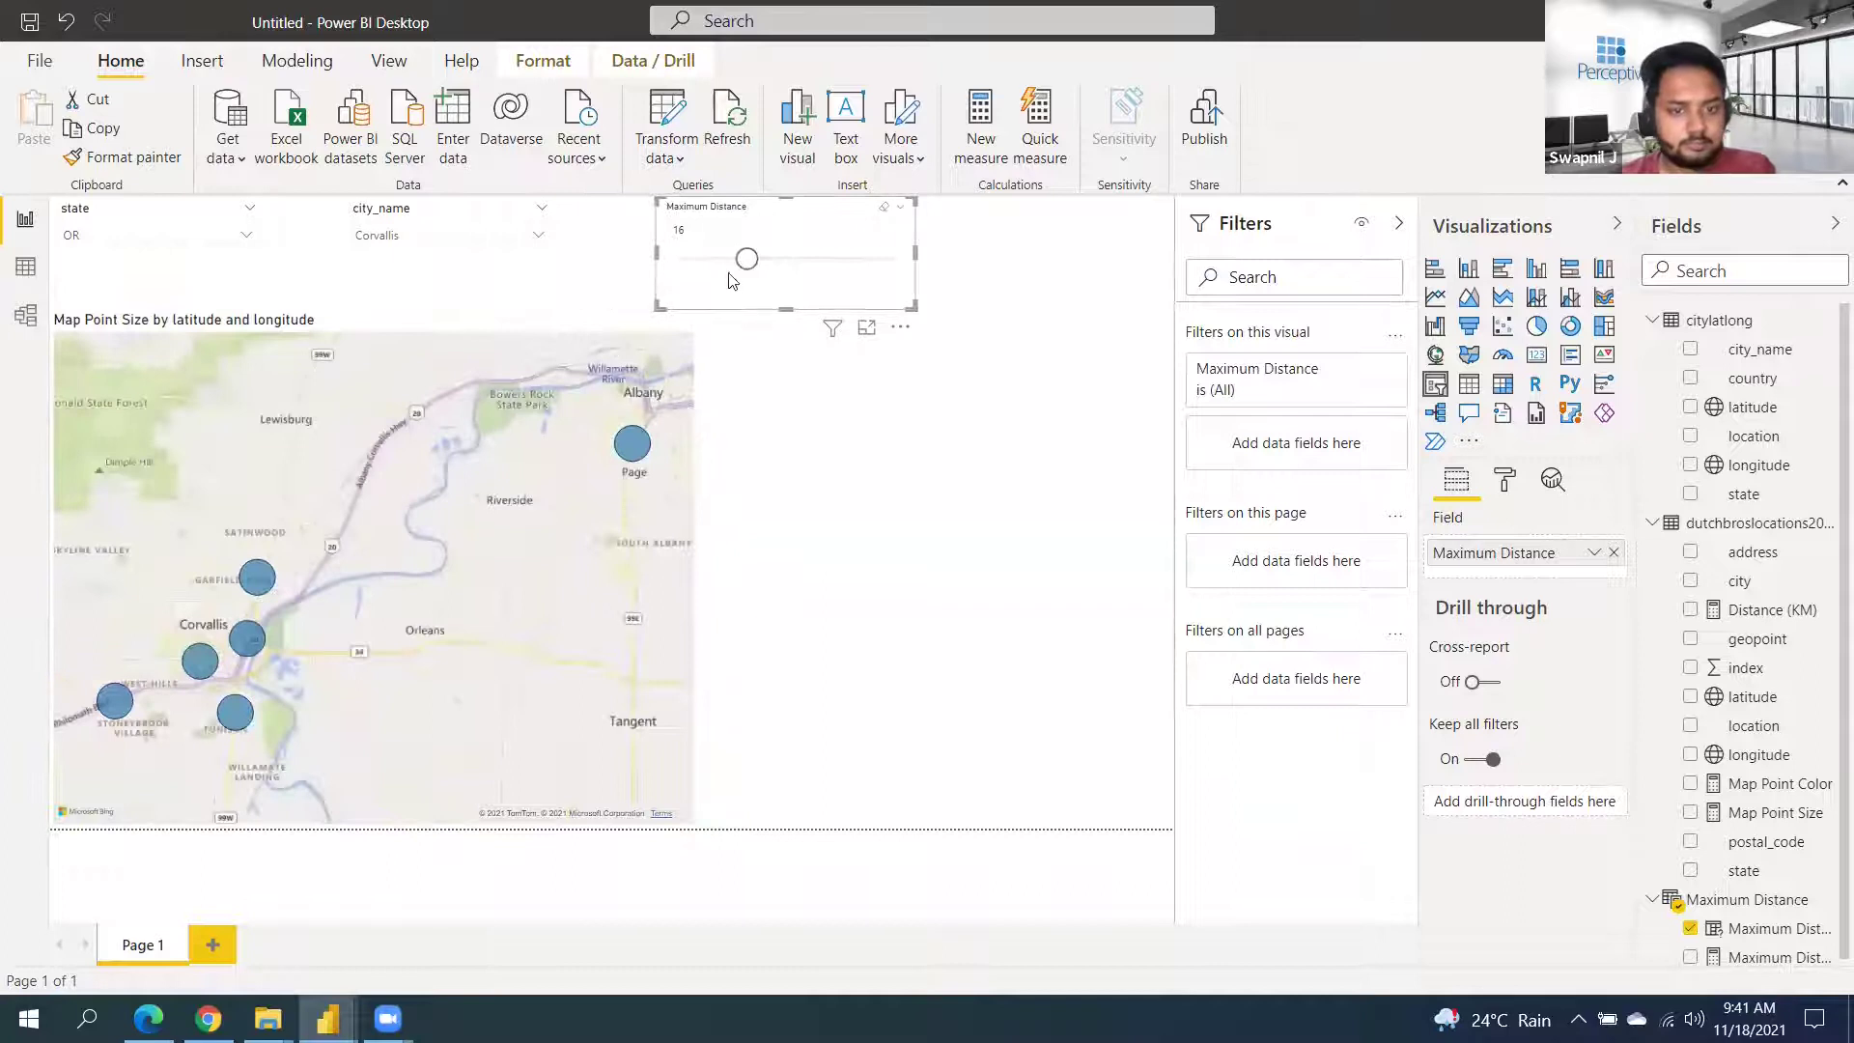
{"action": "left_click_drag", "start_coordinate": [742, 261], "coordinate": [738, 257]}
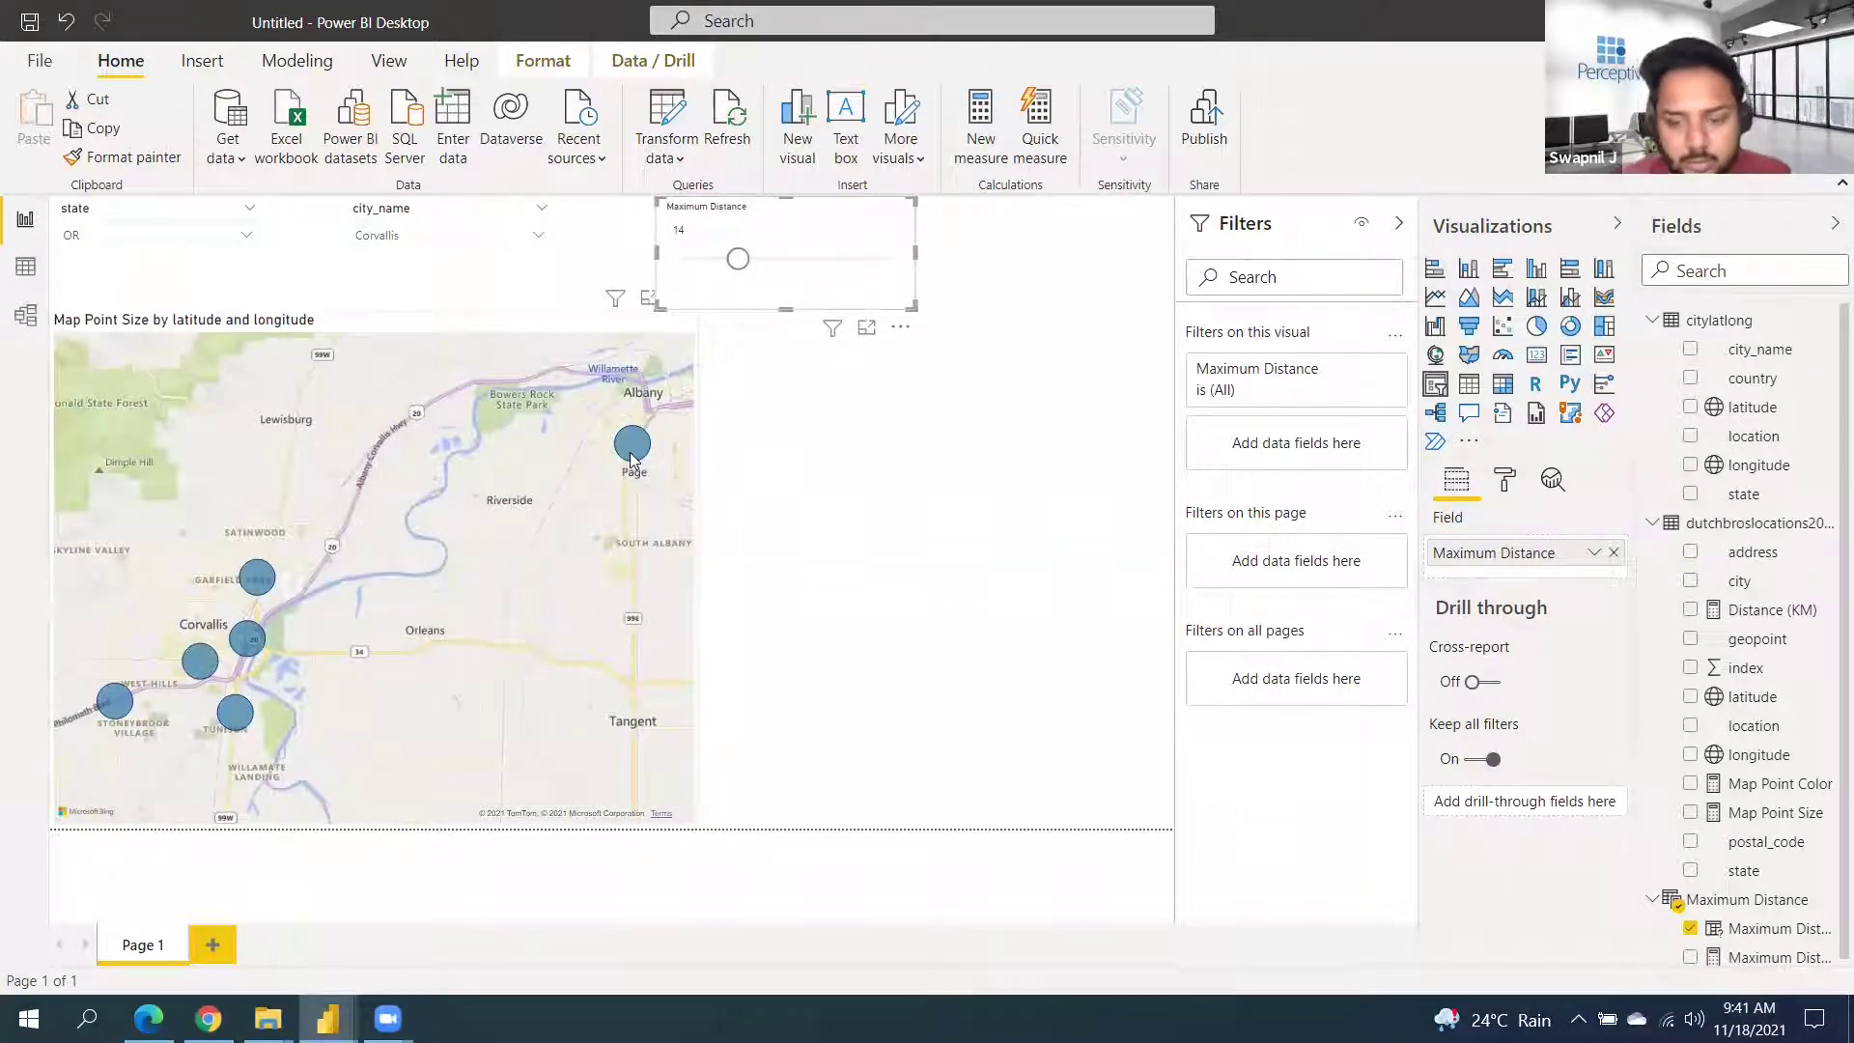
Add location and Distance (KM) from the dutchbroslocations table to the map visual's tooltips and check a bubble near Albany
{"action": "left_click", "coordinate": [689, 798]}
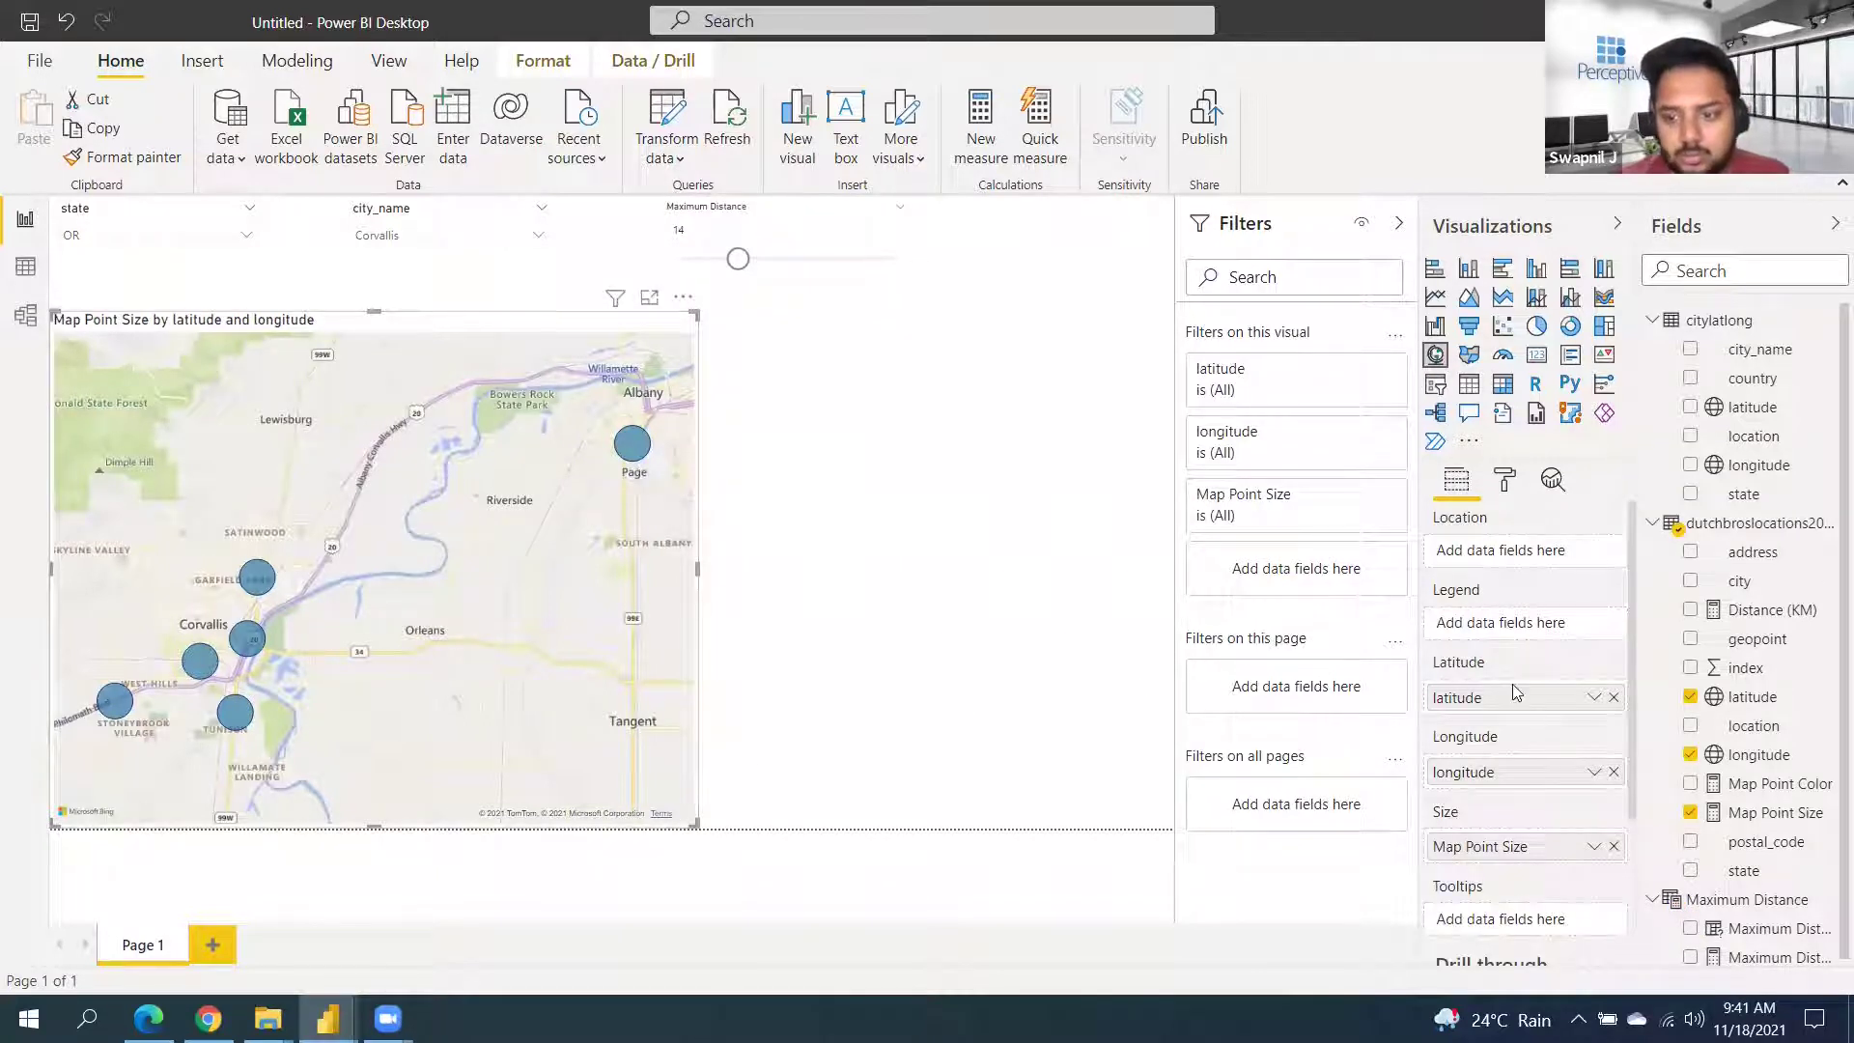
{"action": "scroll", "coordinate": [1514, 692], "scroll_direction": "down", "scroll_amount": 2}
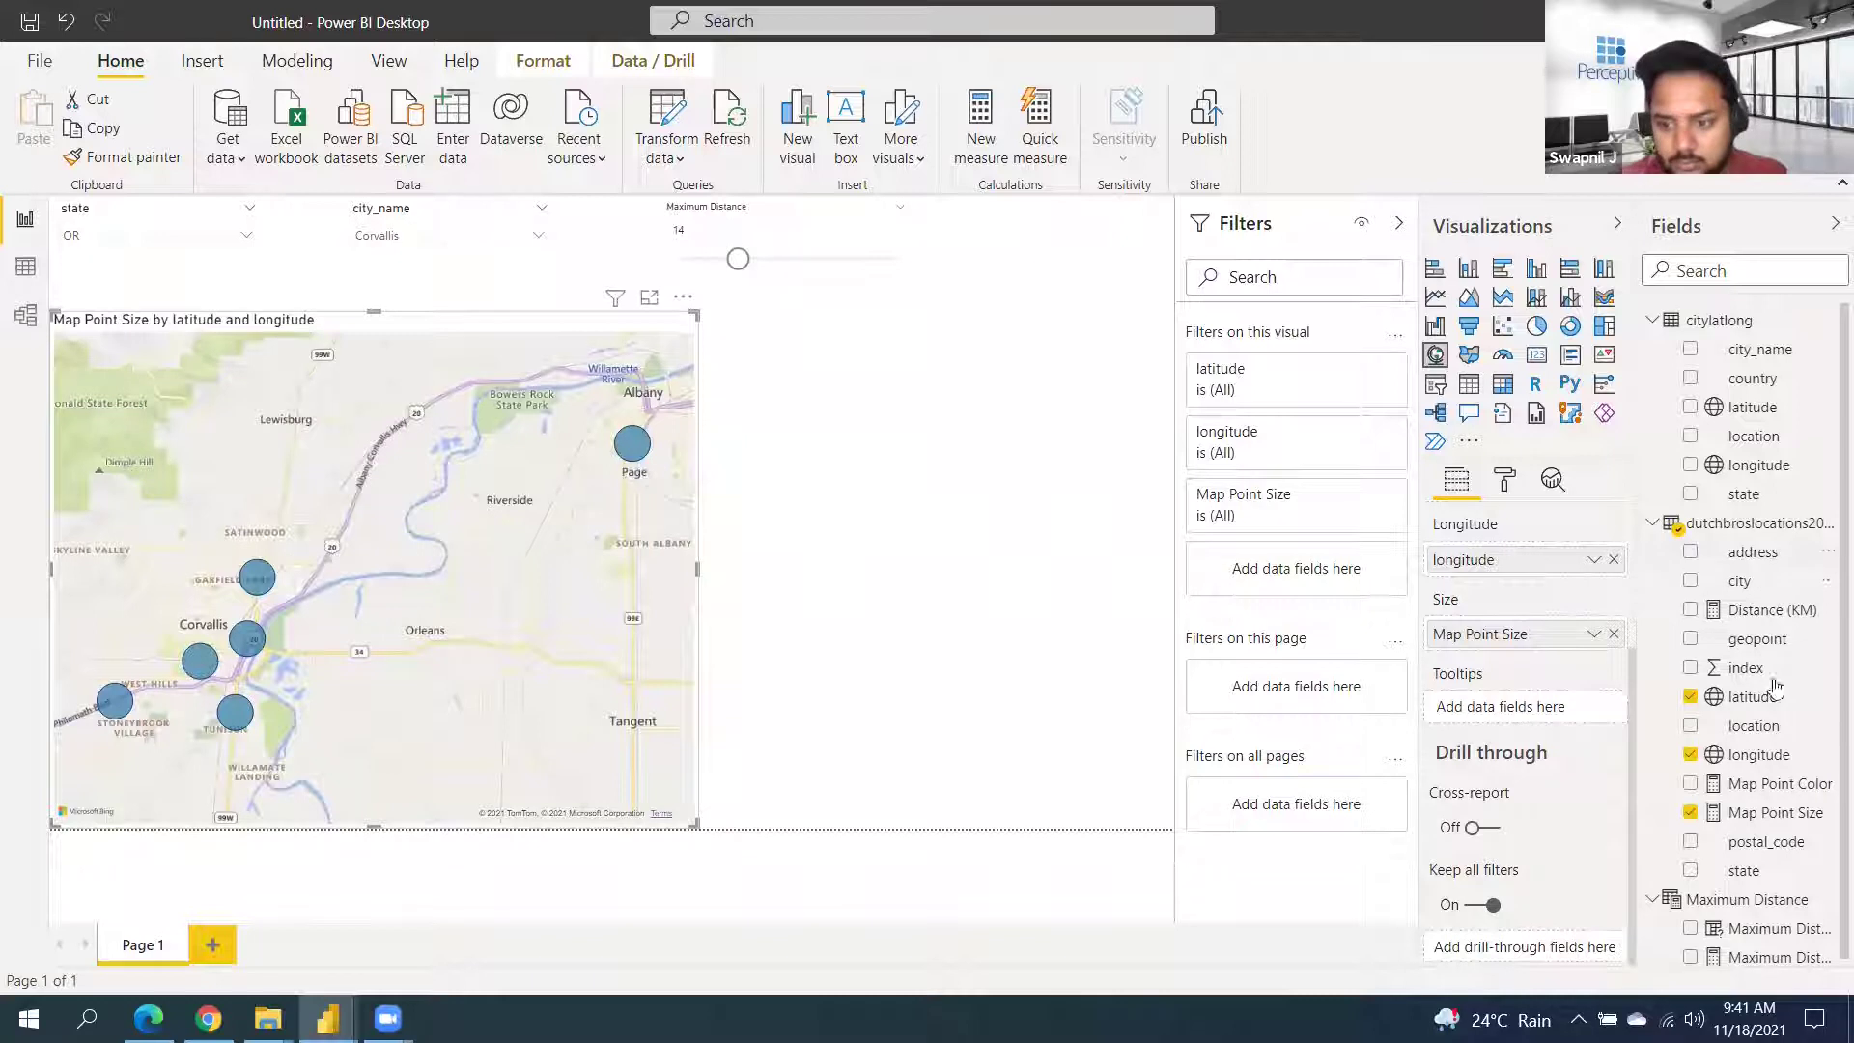
{"action": "left_click_drag", "start_coordinate": [1776, 734], "coordinate": [1547, 710]}
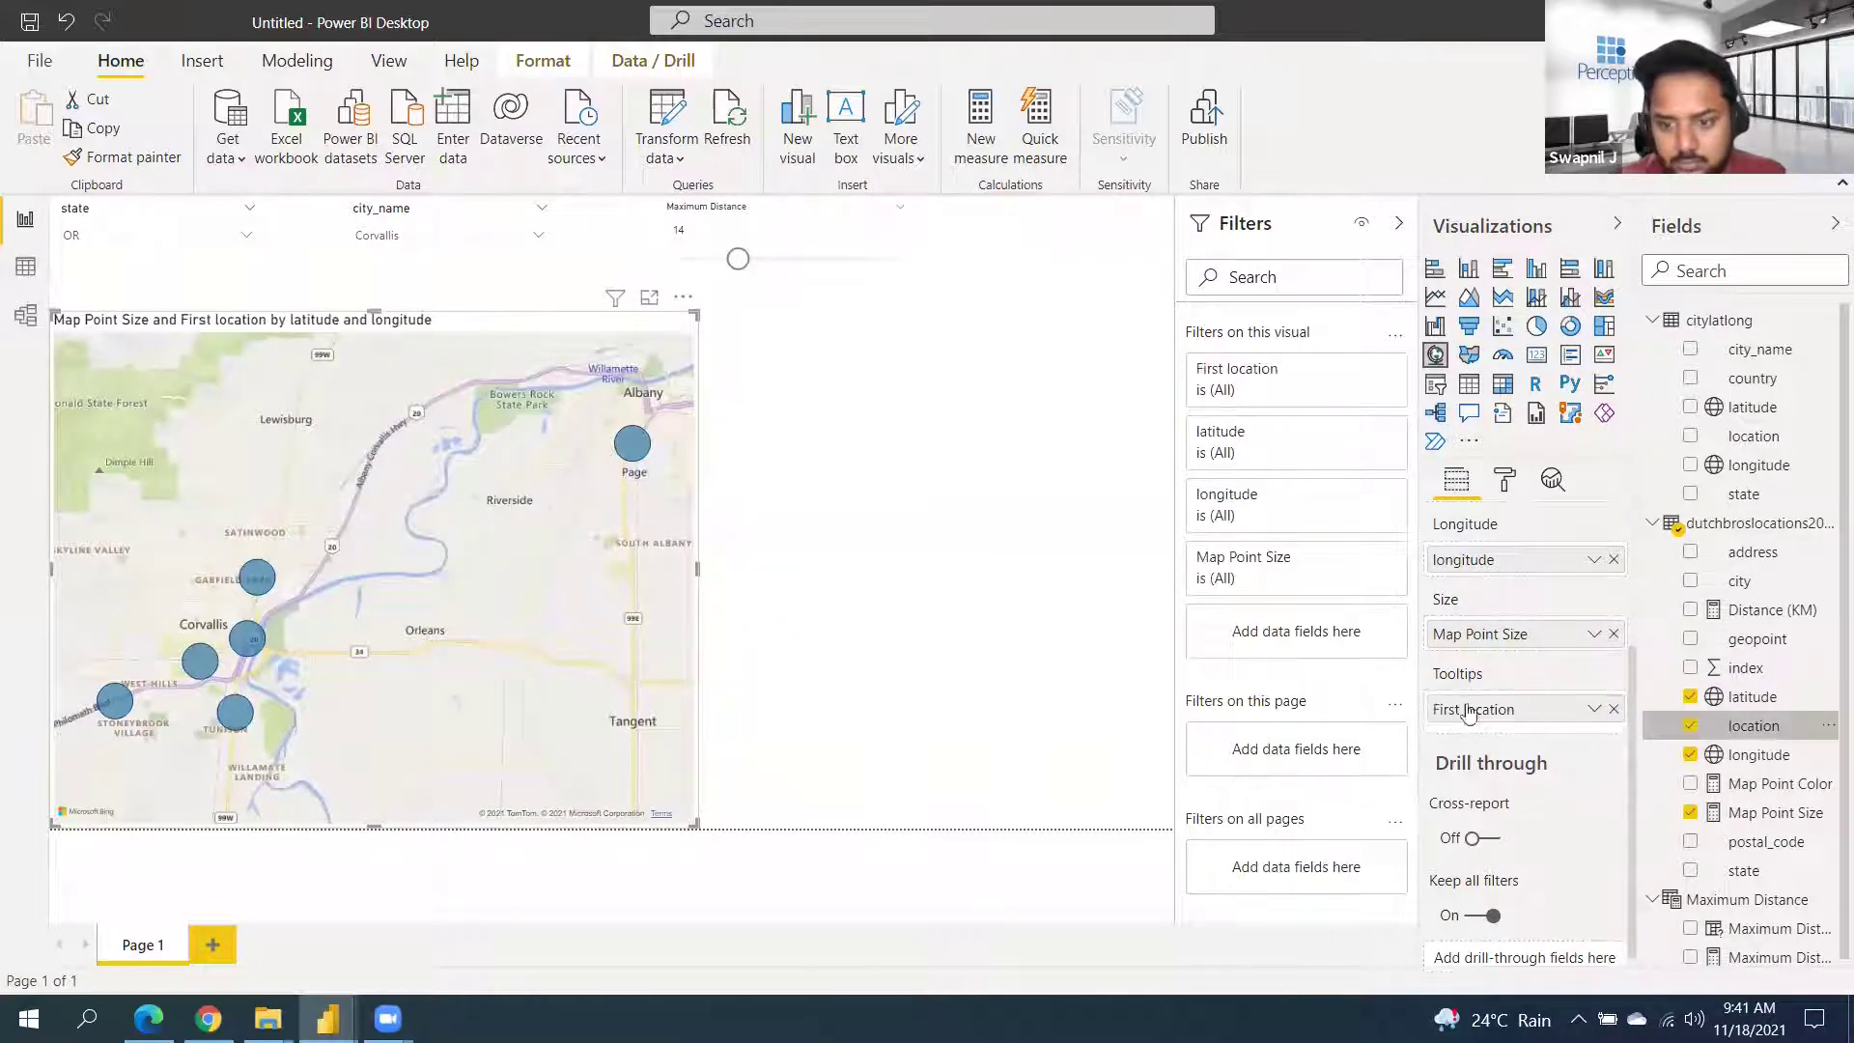
{"action": "mouse_move", "coordinate": [638, 455]}
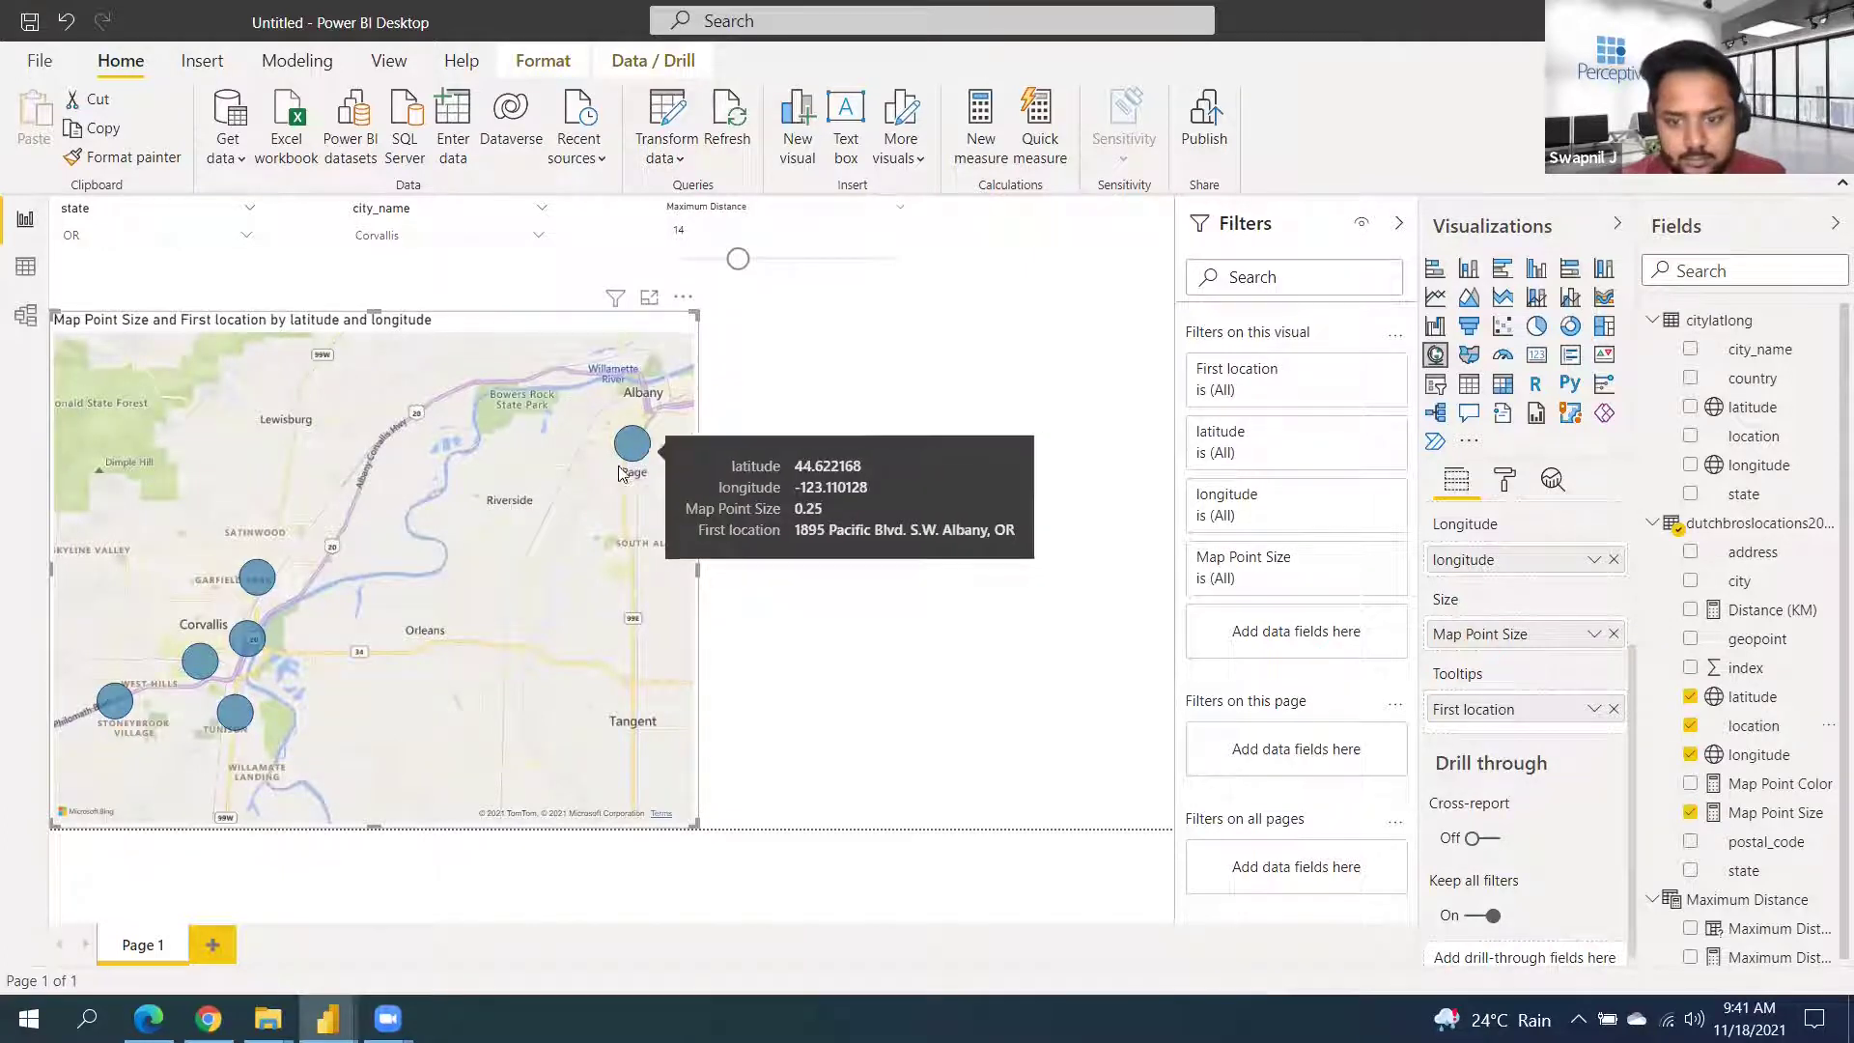
{"action": "left_click_drag", "start_coordinate": [1759, 609], "coordinate": [1515, 720]}
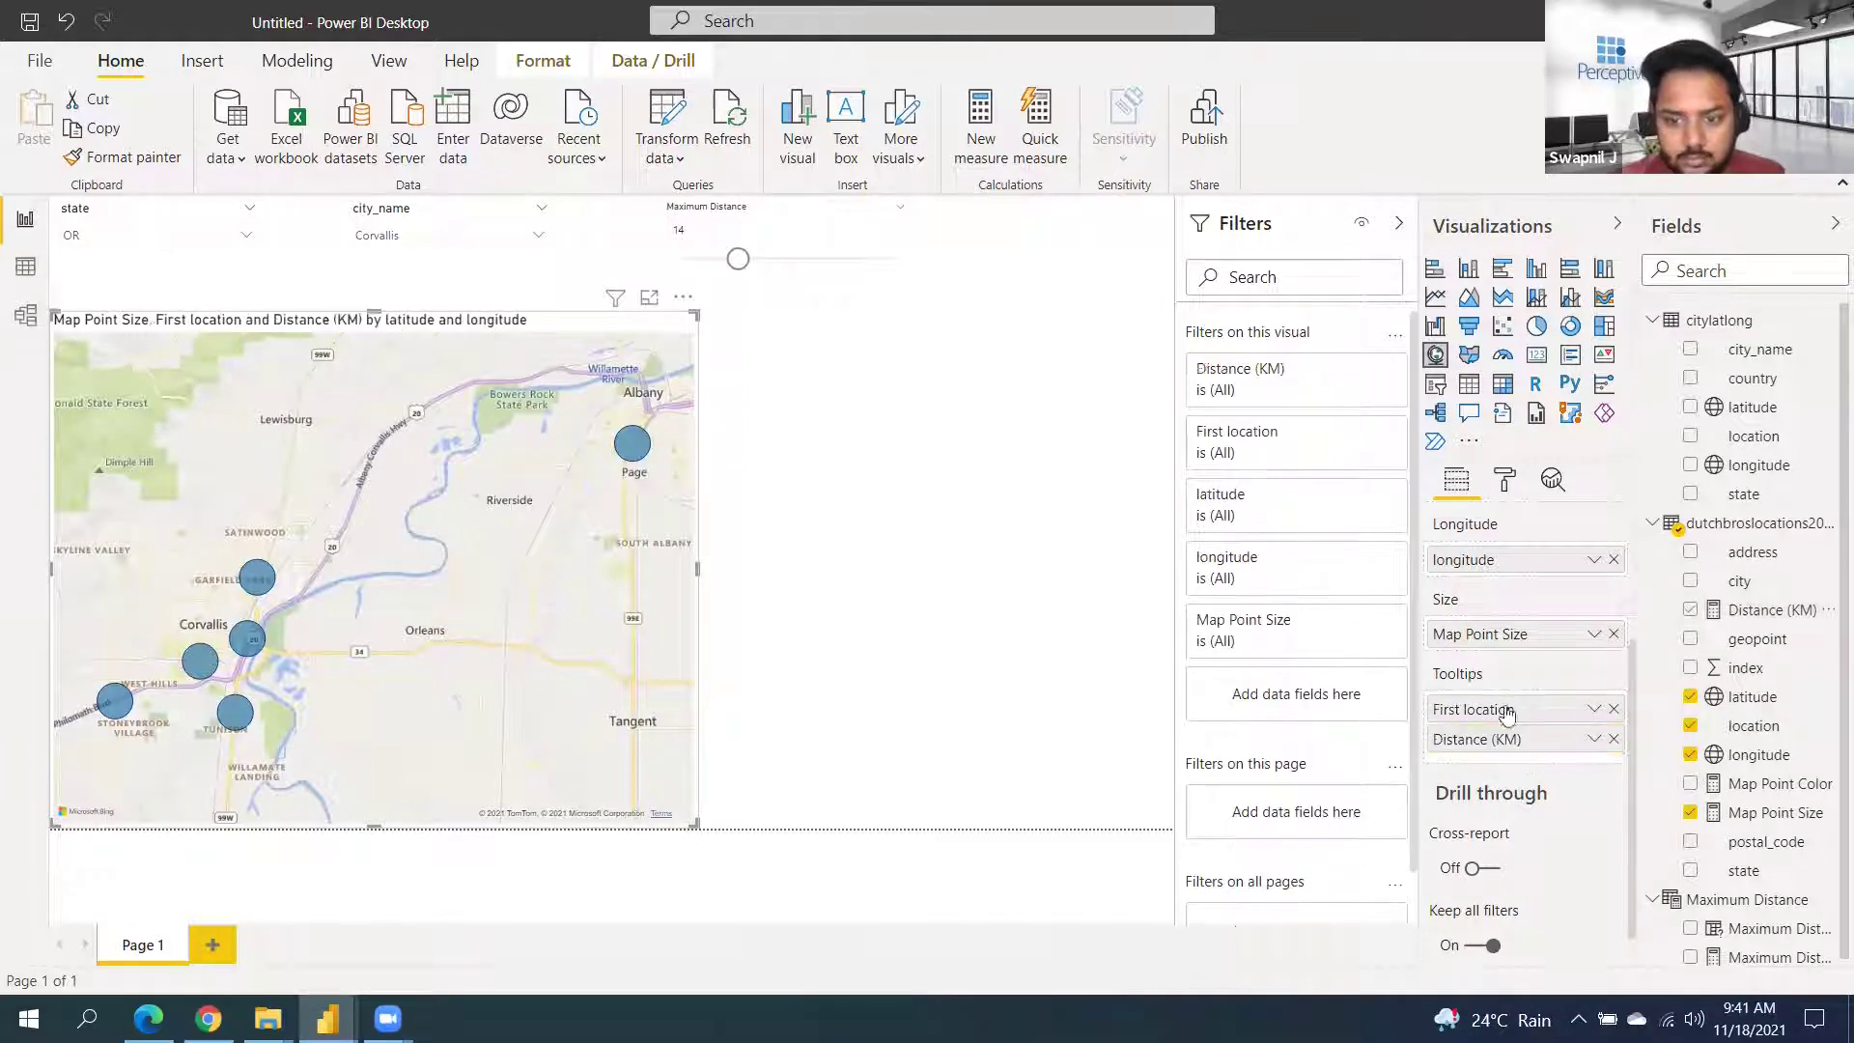
{"action": "mouse_move", "coordinate": [640, 444]}
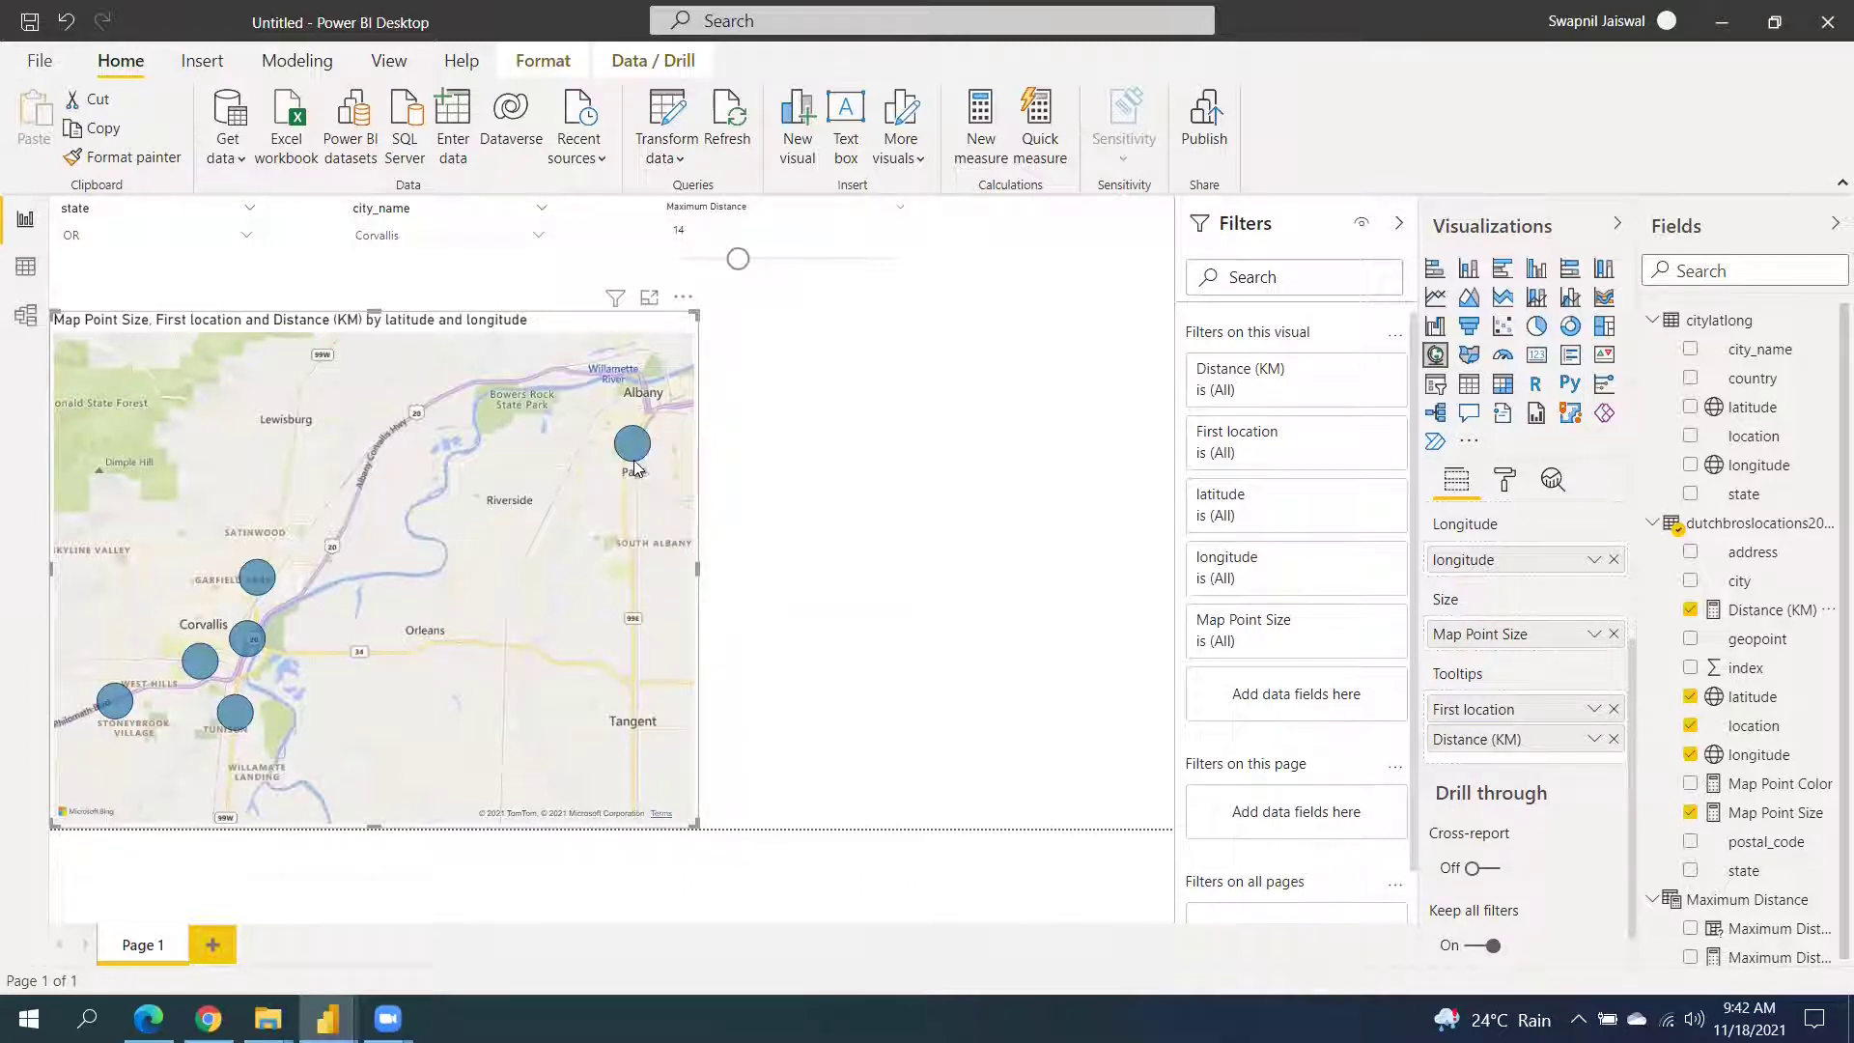
Review the Map Point Size and Map Point Color formulas against the map bubbles, leaving both measures without edits
{"action": "left_click", "coordinate": [1734, 817]}
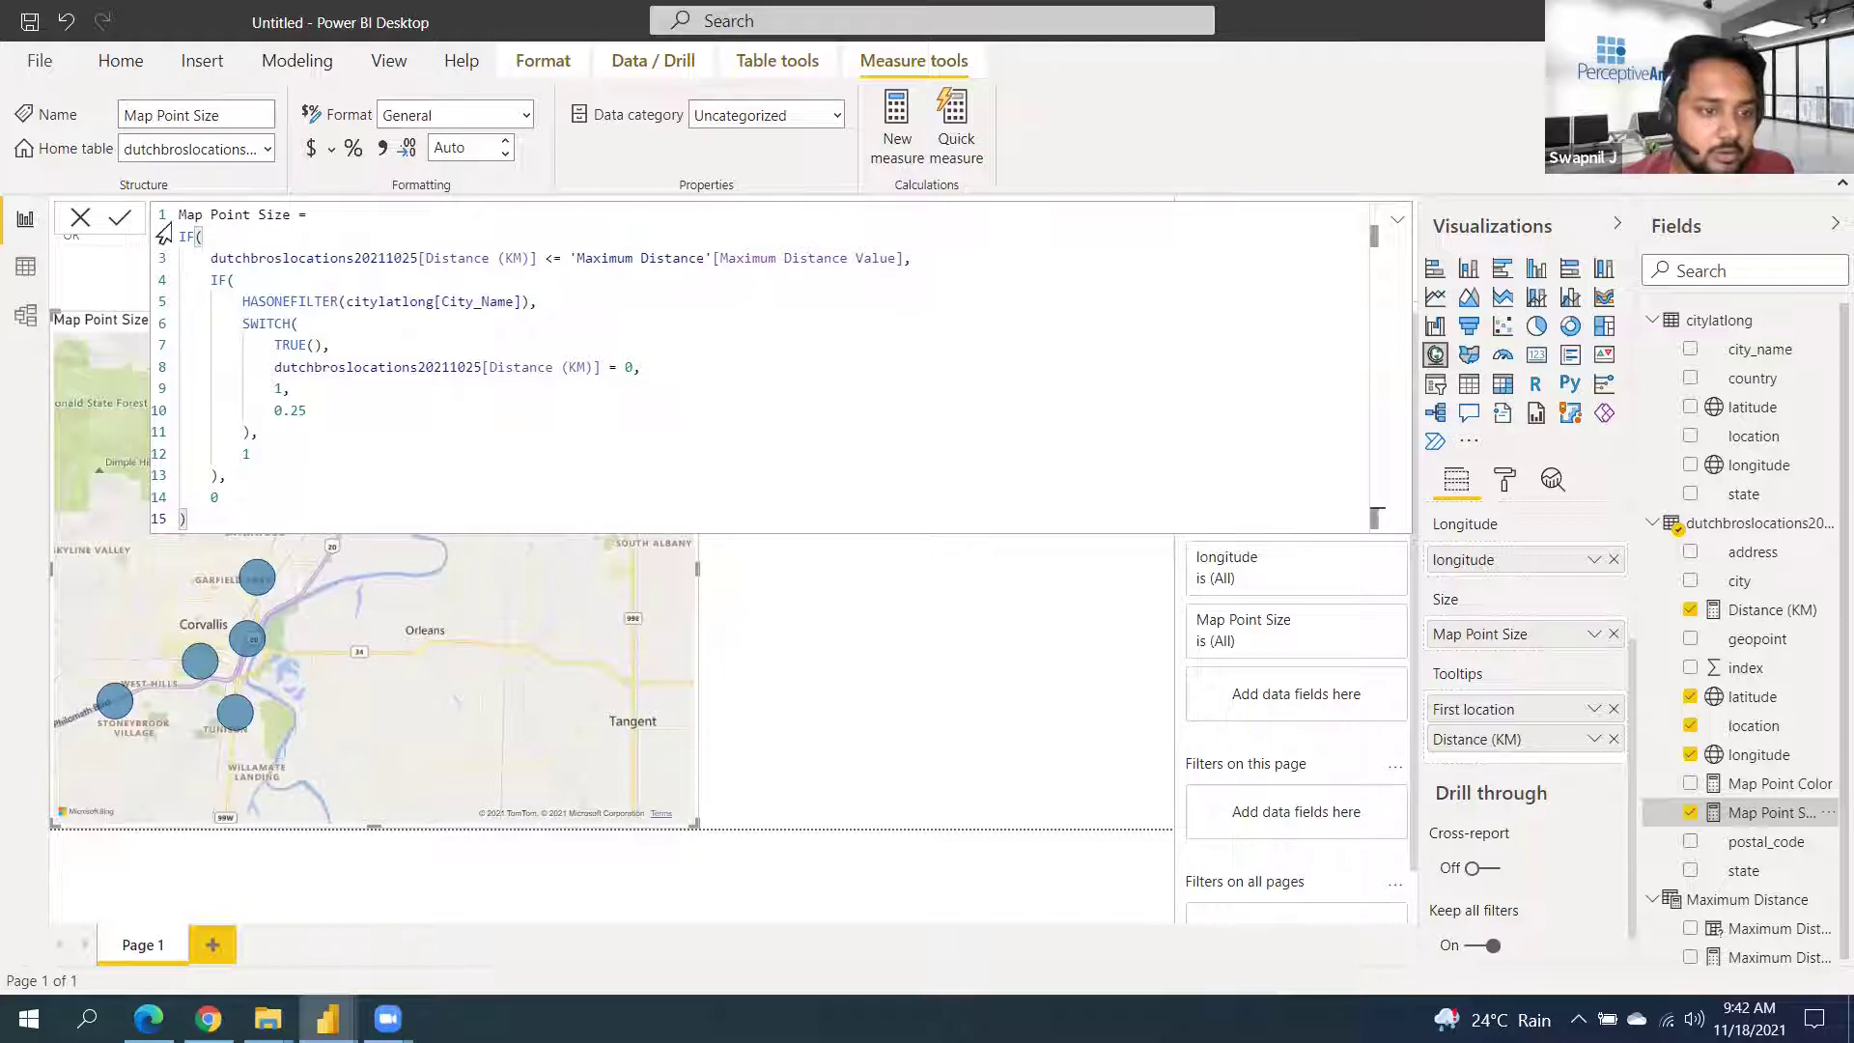
{"action": "left_click", "coordinate": [81, 220]}
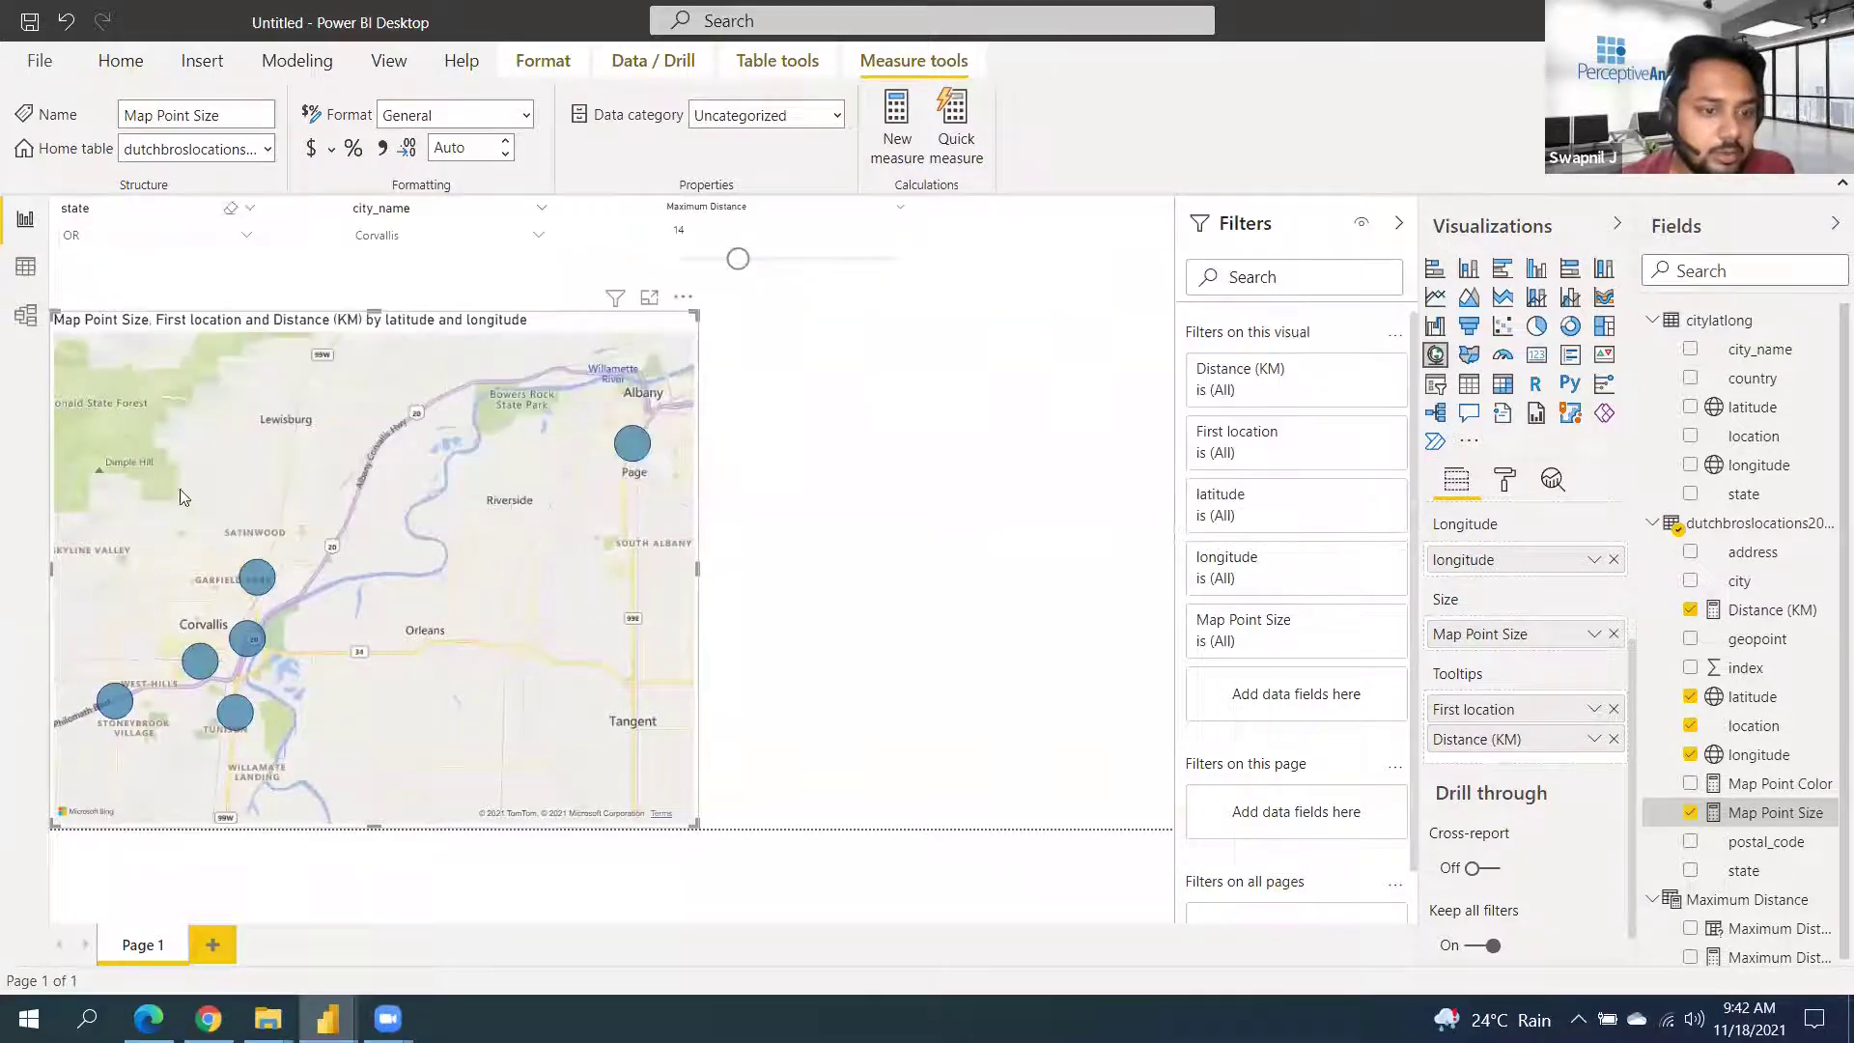
{"action": "mouse_move", "coordinate": [265, 580]}
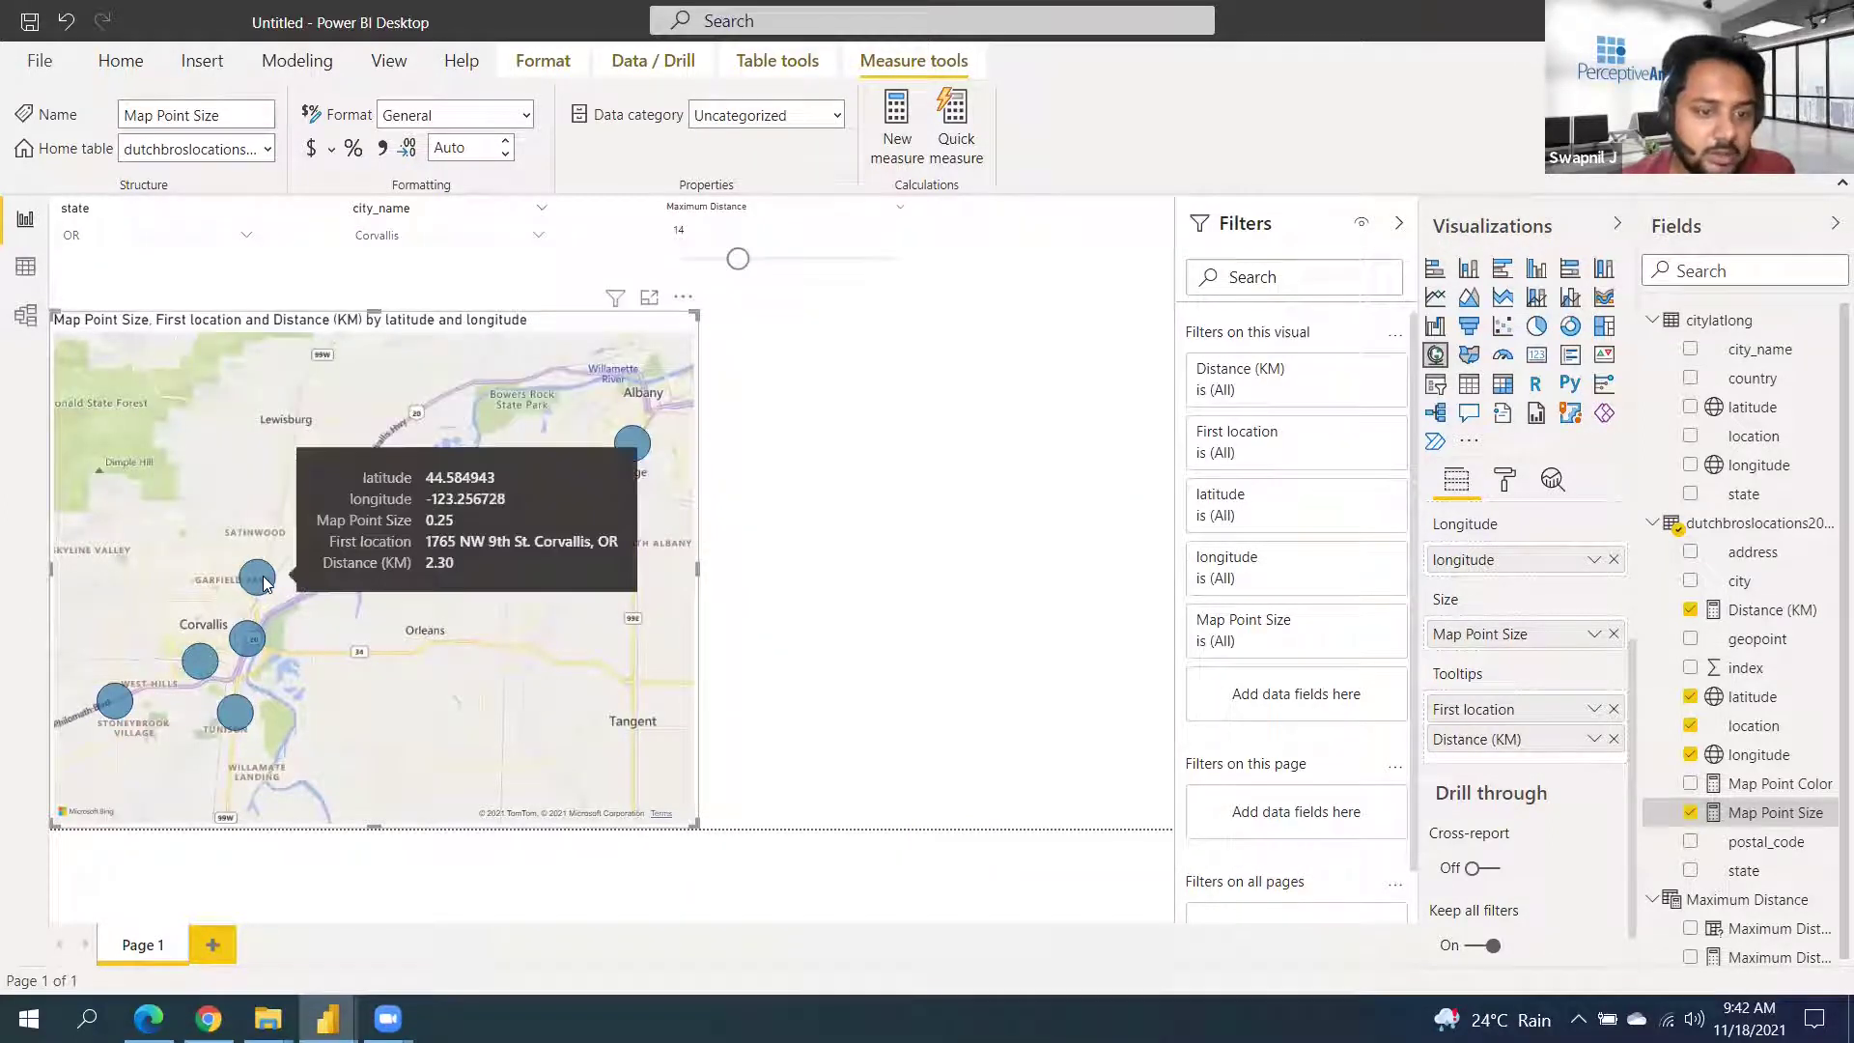
{"action": "mouse_move", "coordinate": [249, 645]}
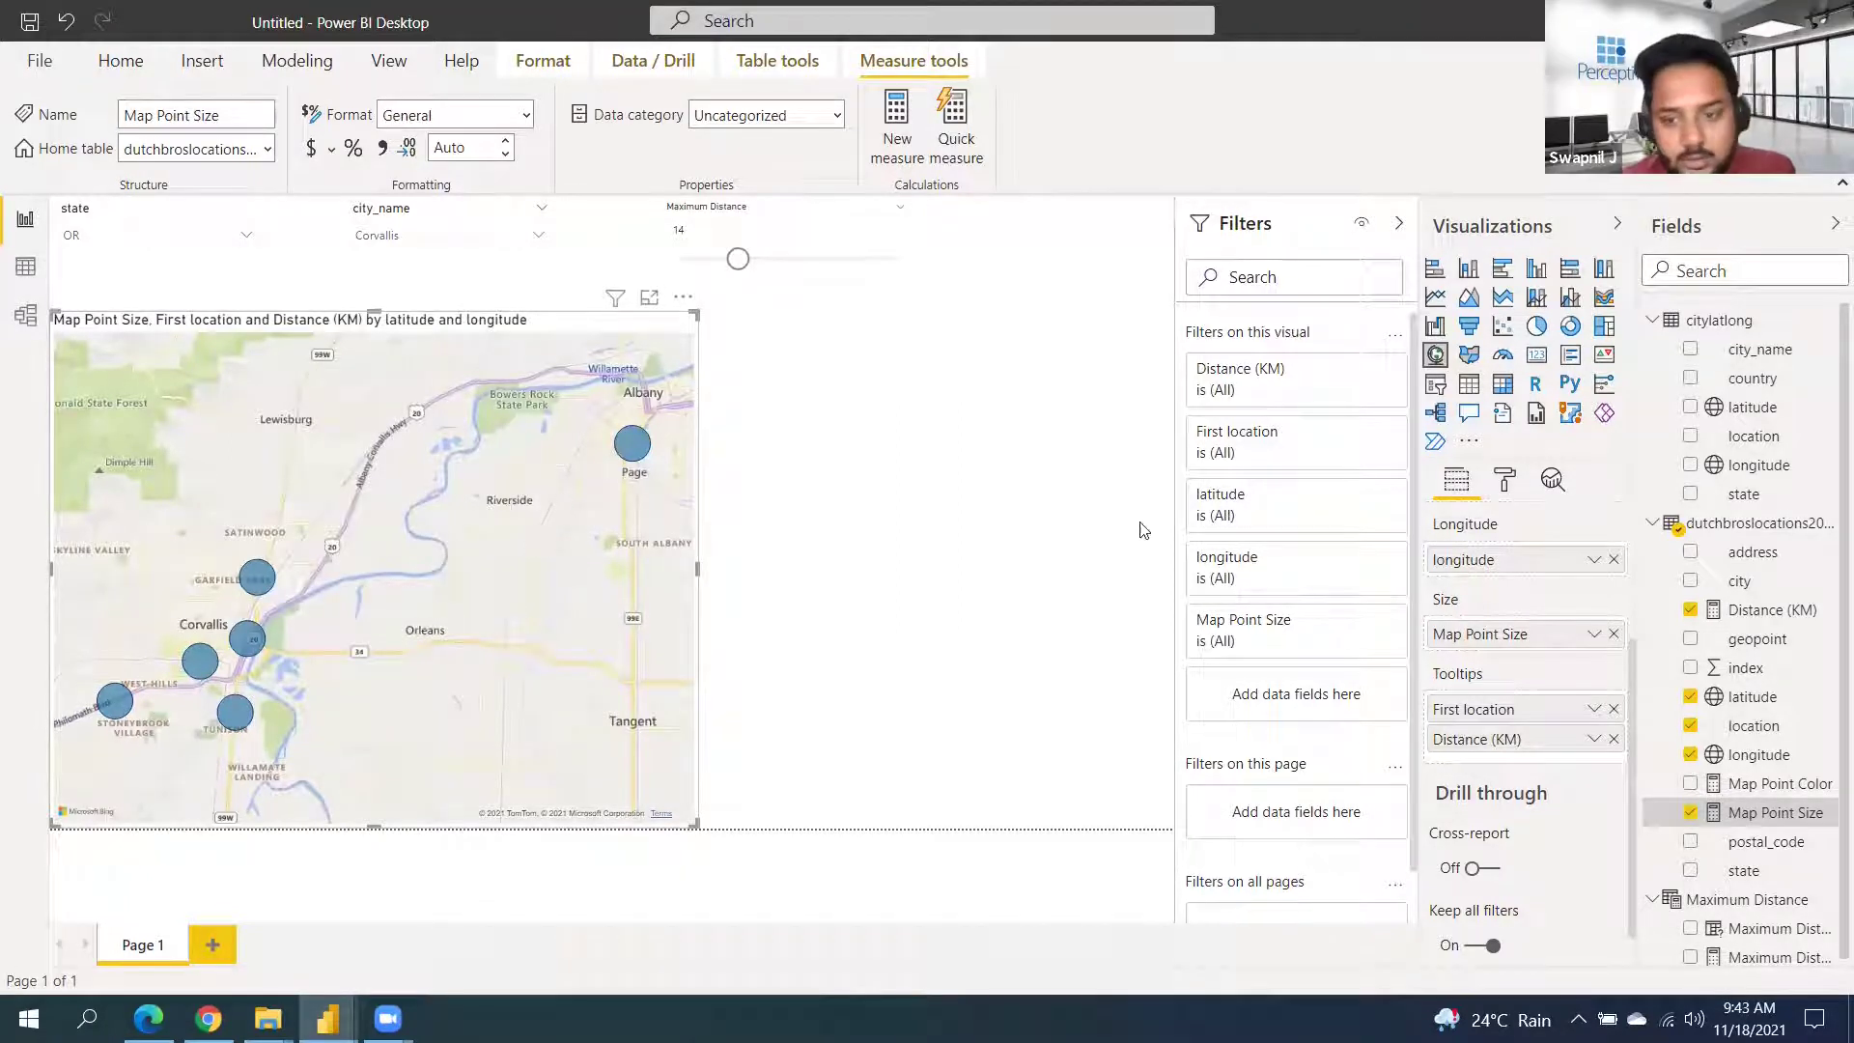
{"action": "left_click", "coordinate": [1757, 785]}
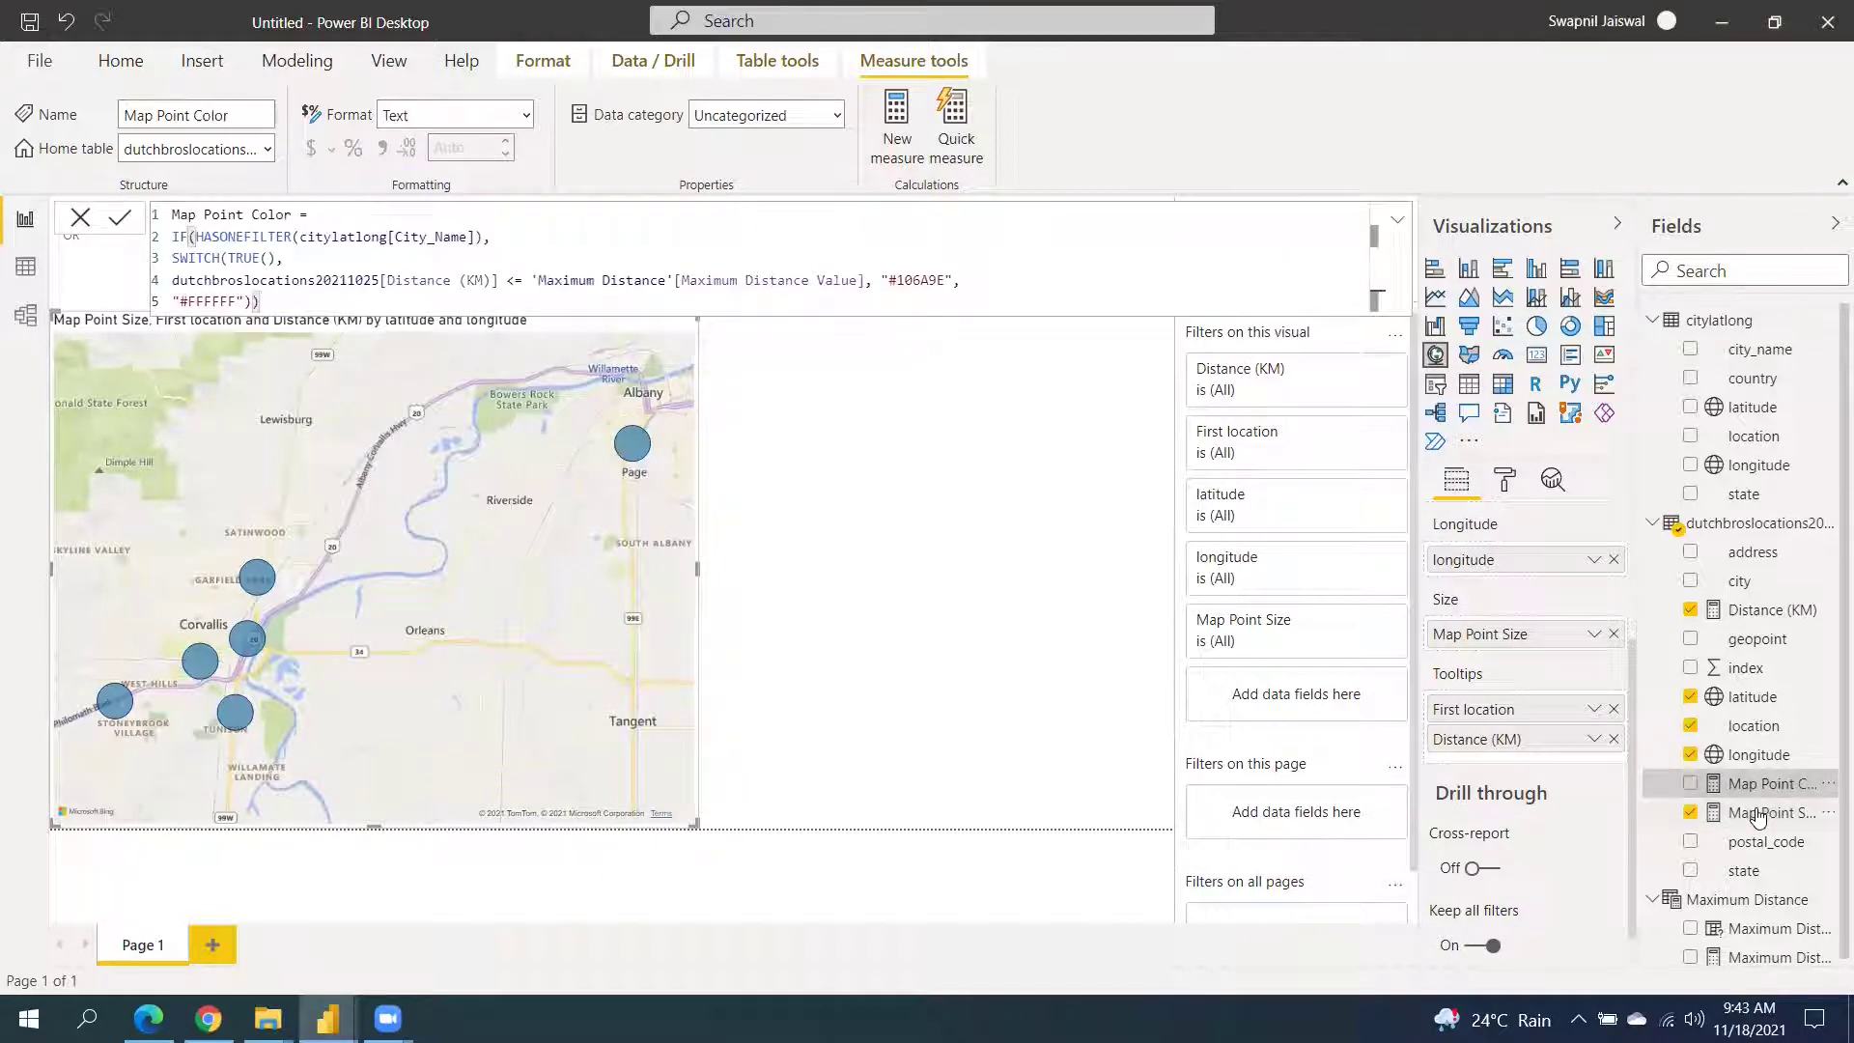
{"action": "left_click", "coordinate": [1758, 814]}
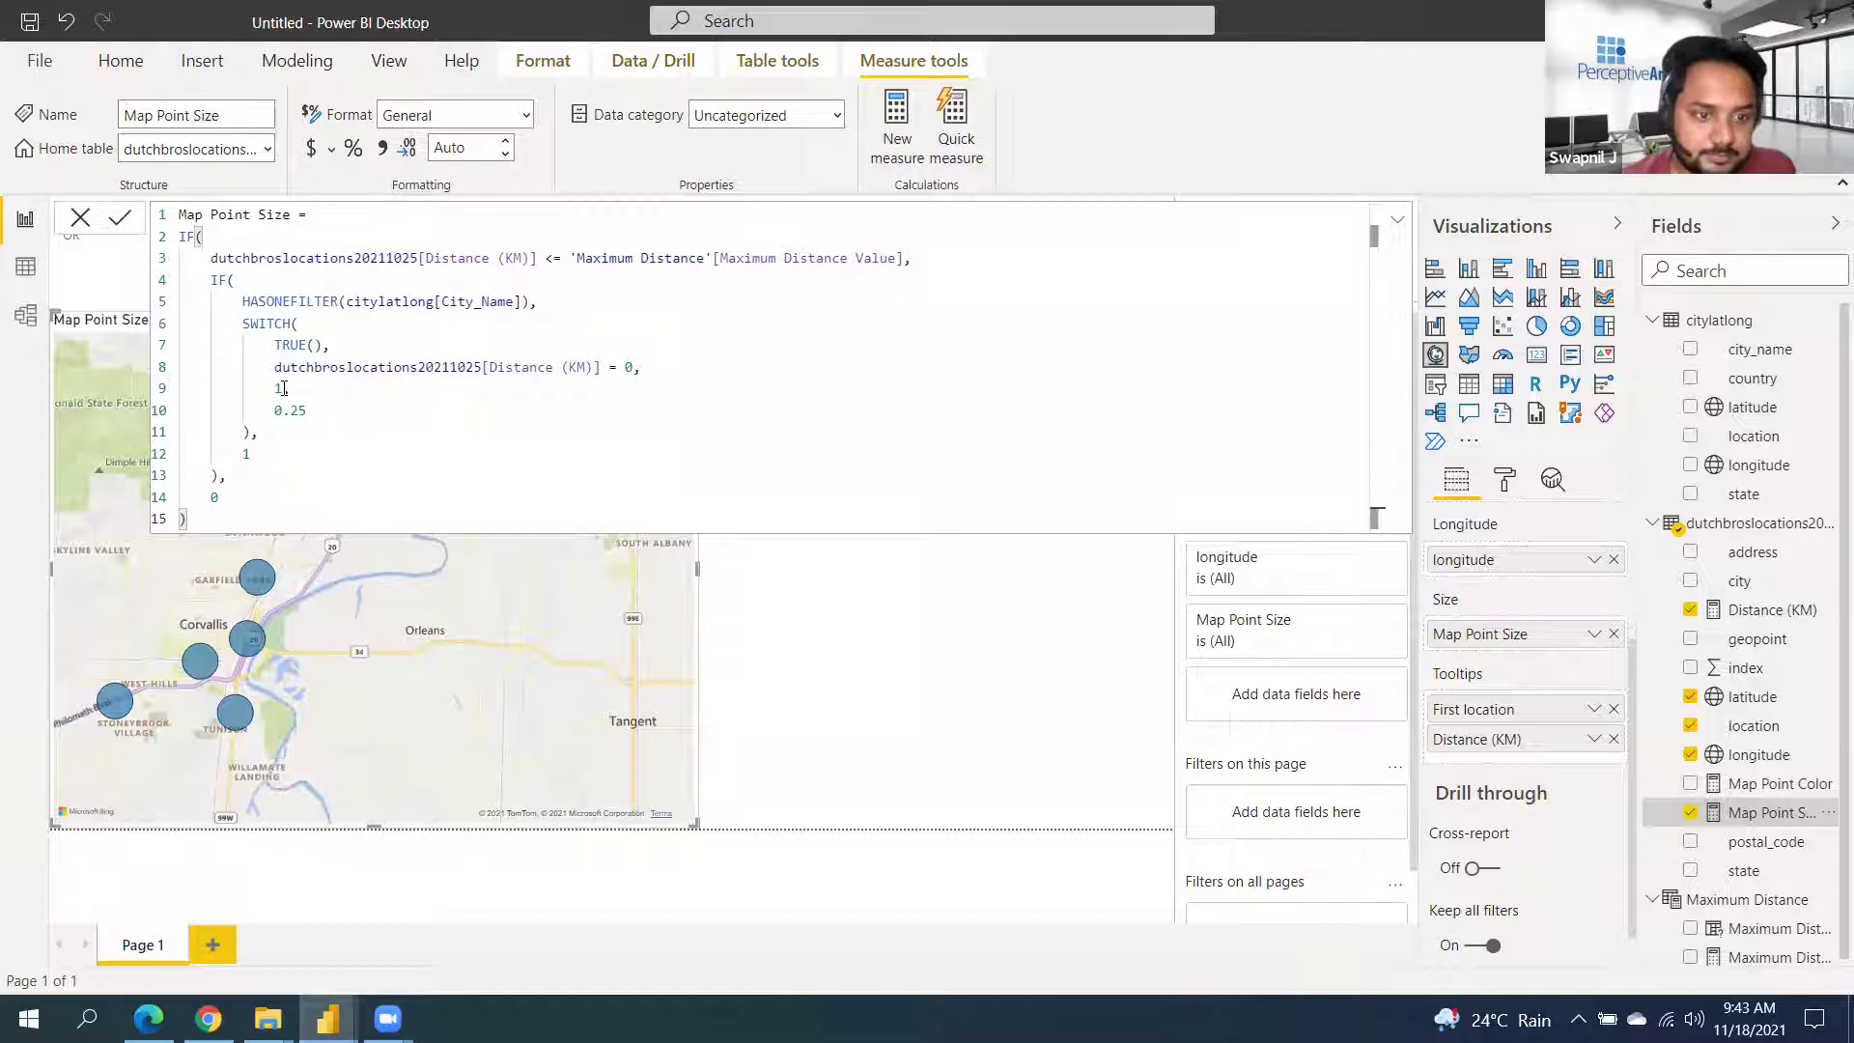
{"action": "type", "text": ","}
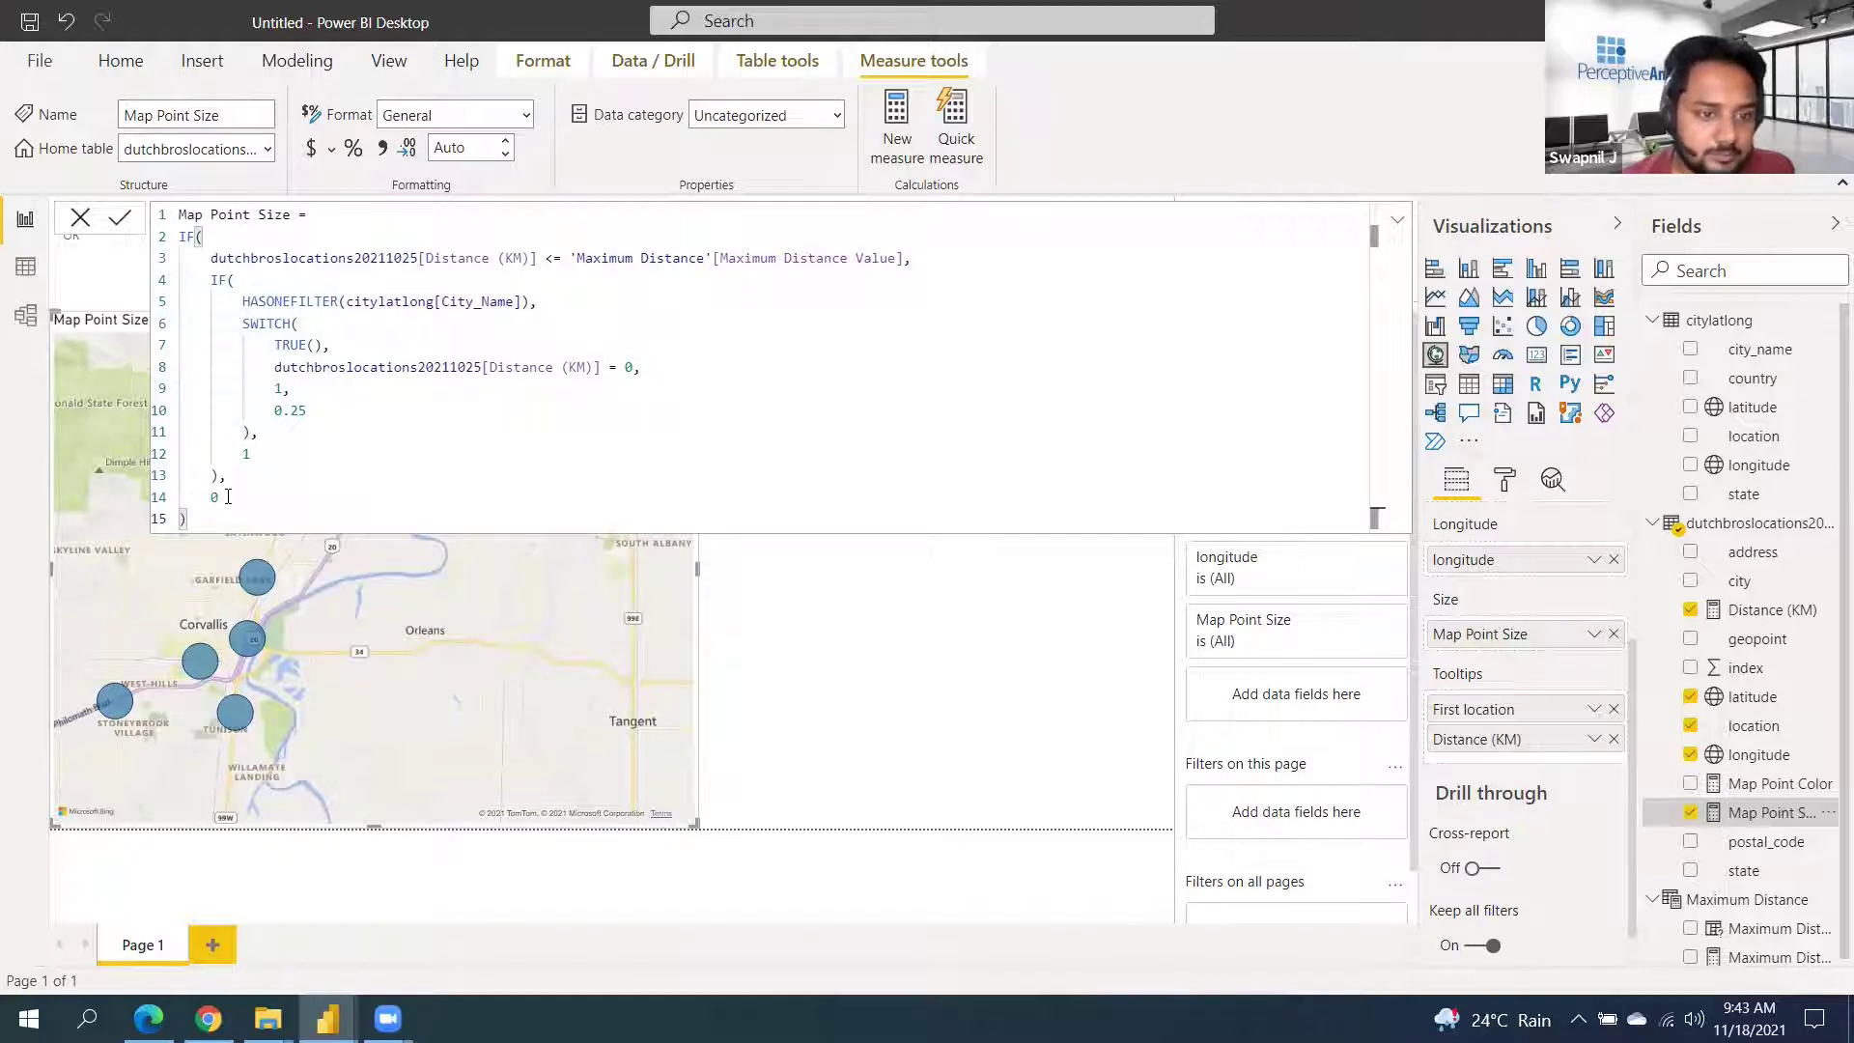
{"action": "left_click", "coordinate": [80, 223]}
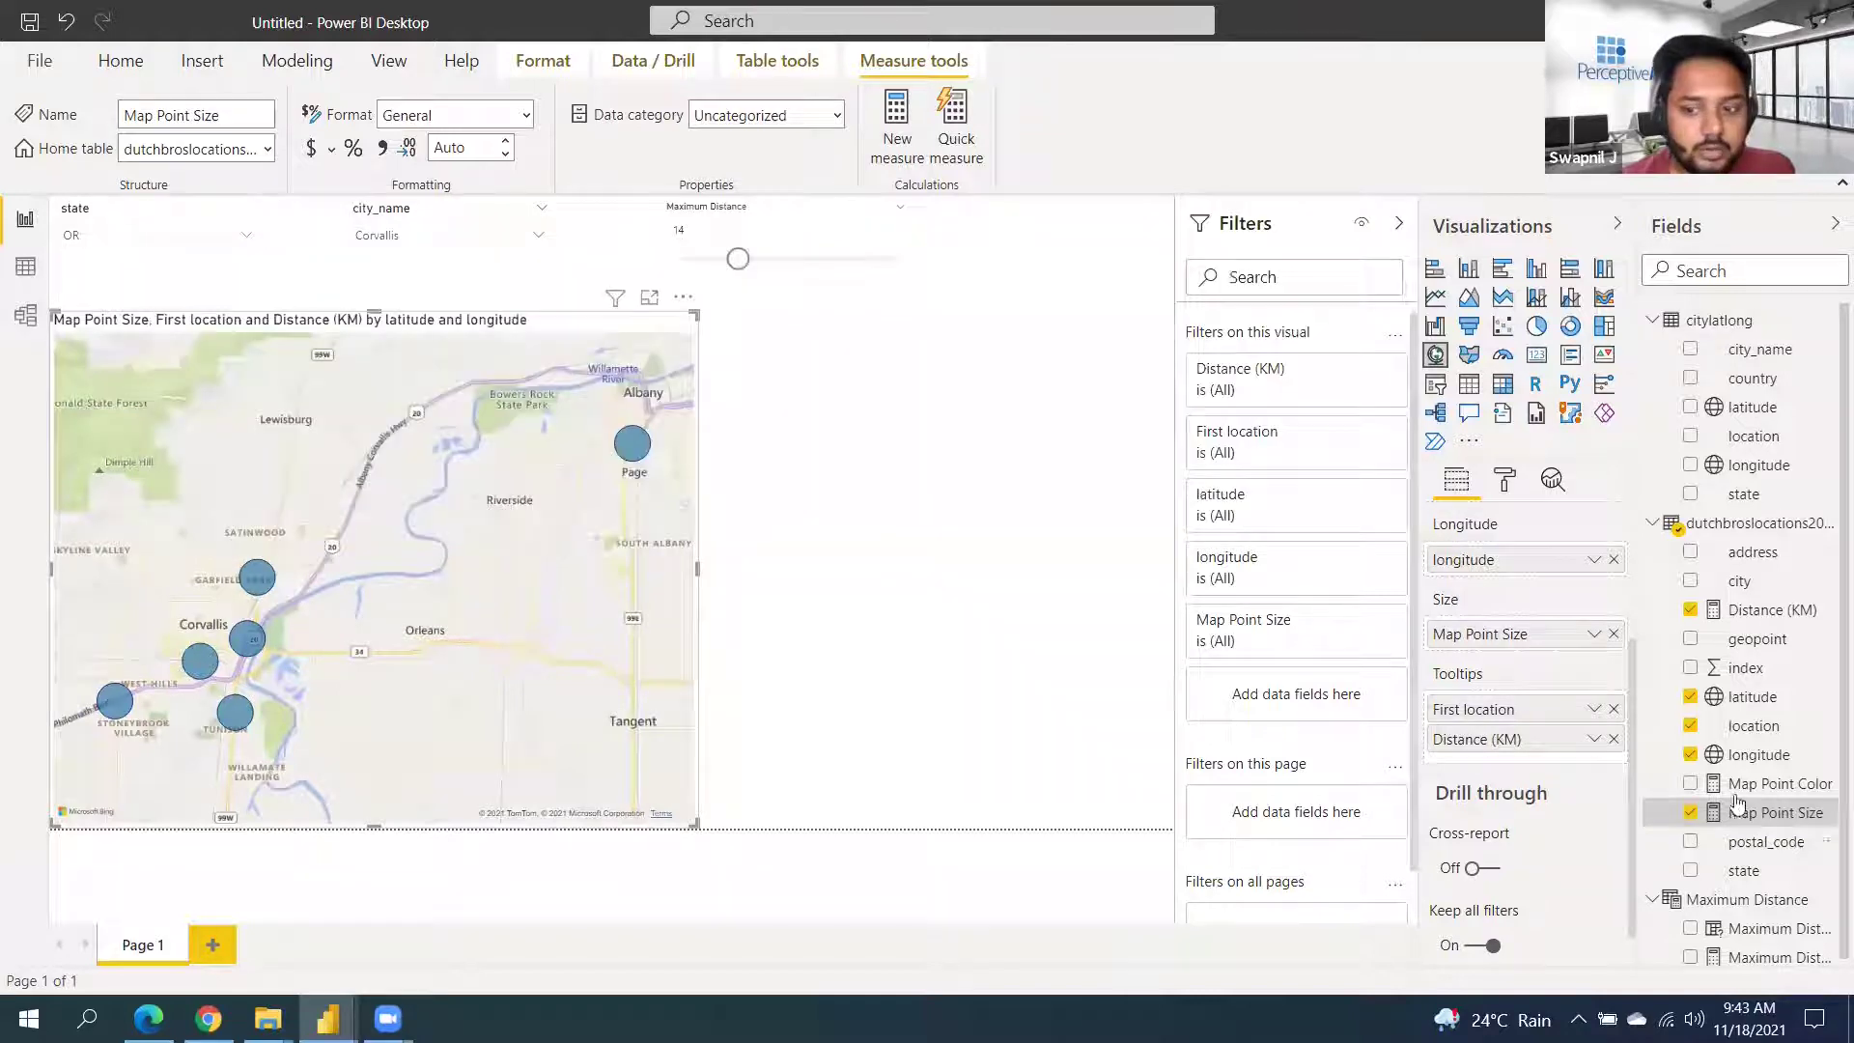
{"action": "left_click", "coordinate": [1767, 784]}
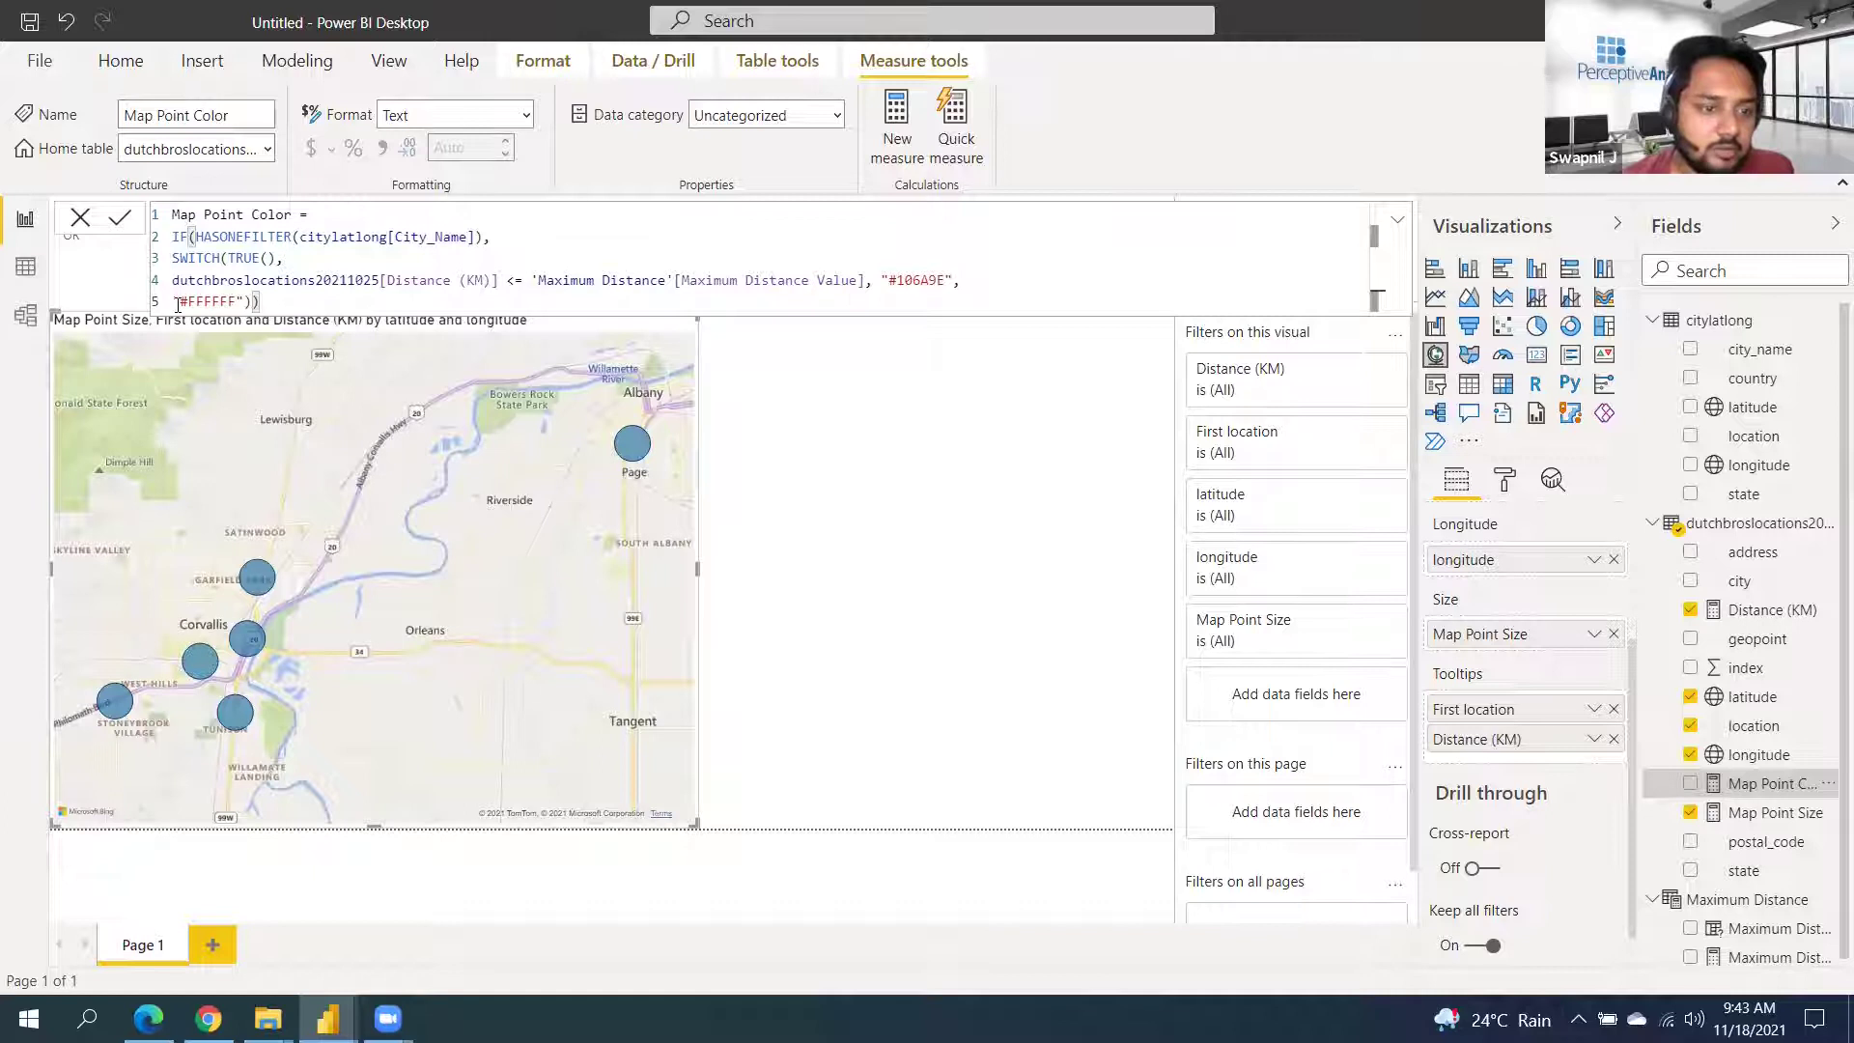
{"action": "left_click", "coordinate": [81, 220]}
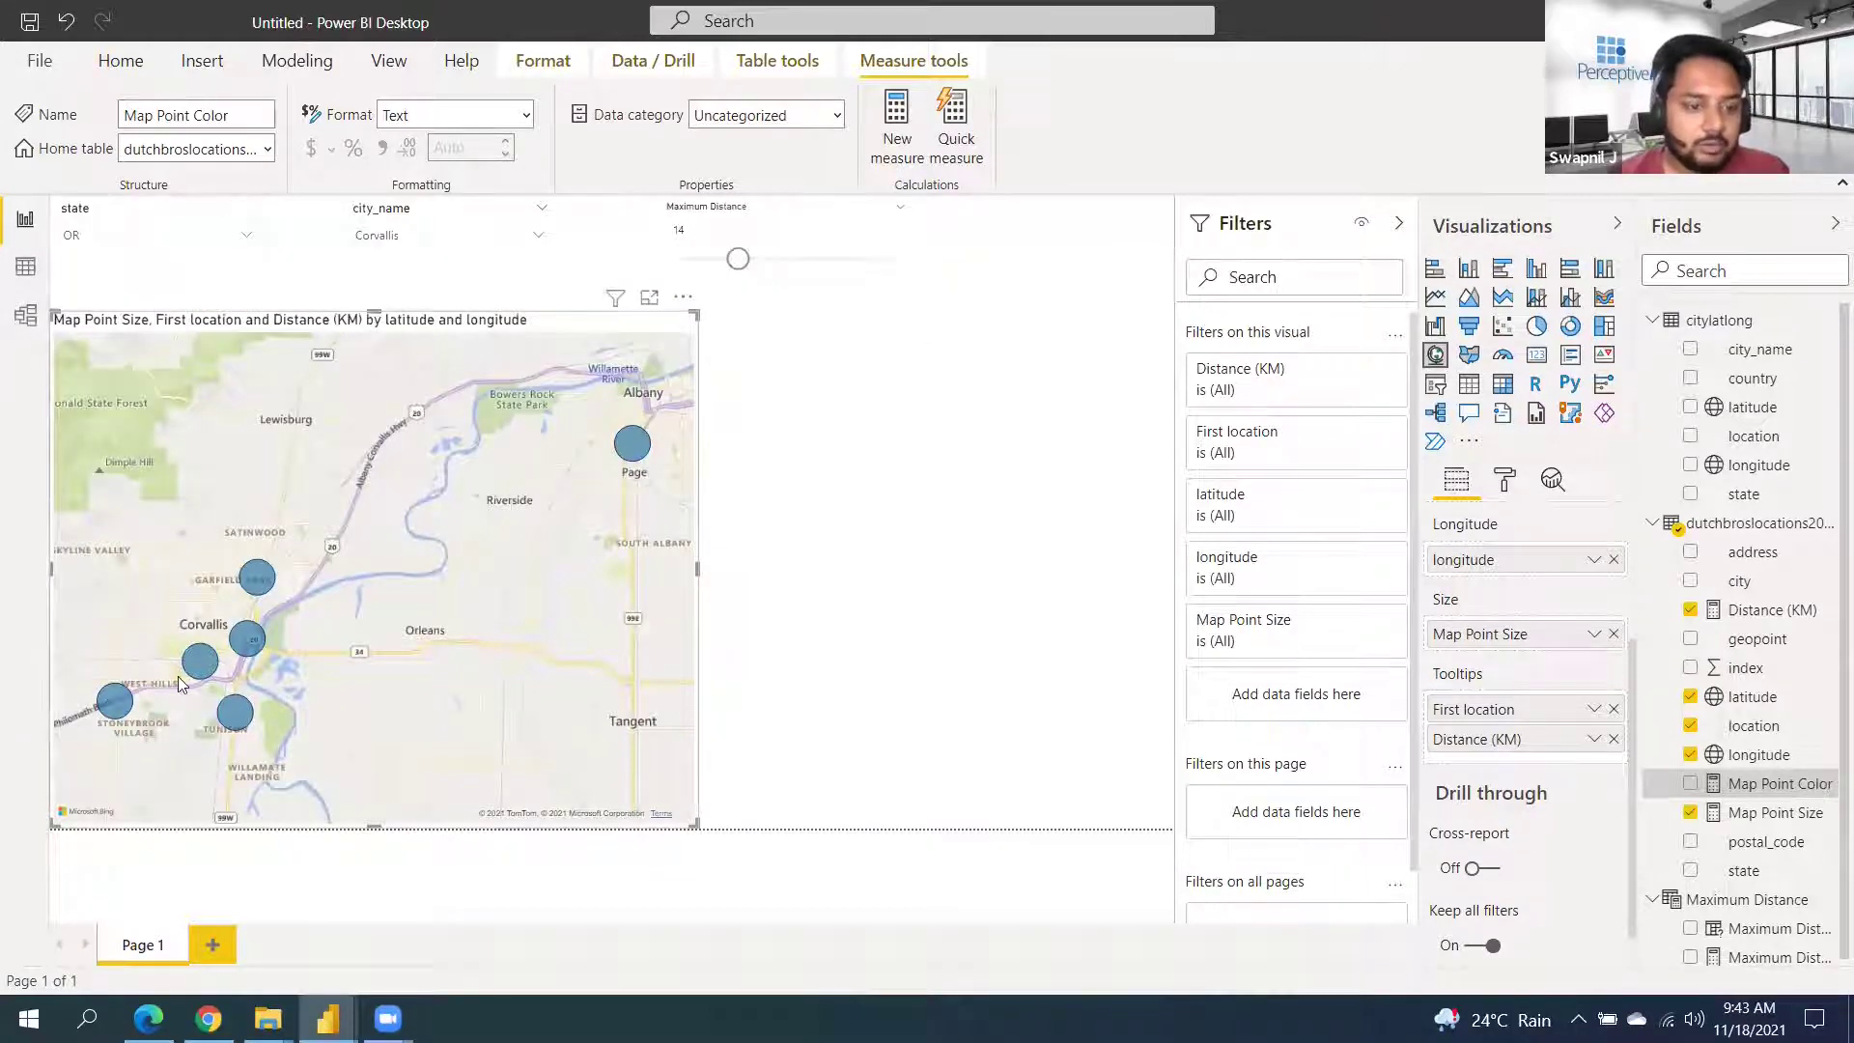
Insert a table visual filling the space beside the map, showing address, location and Distance (KM)
{"action": "left_click", "coordinate": [966, 444]}
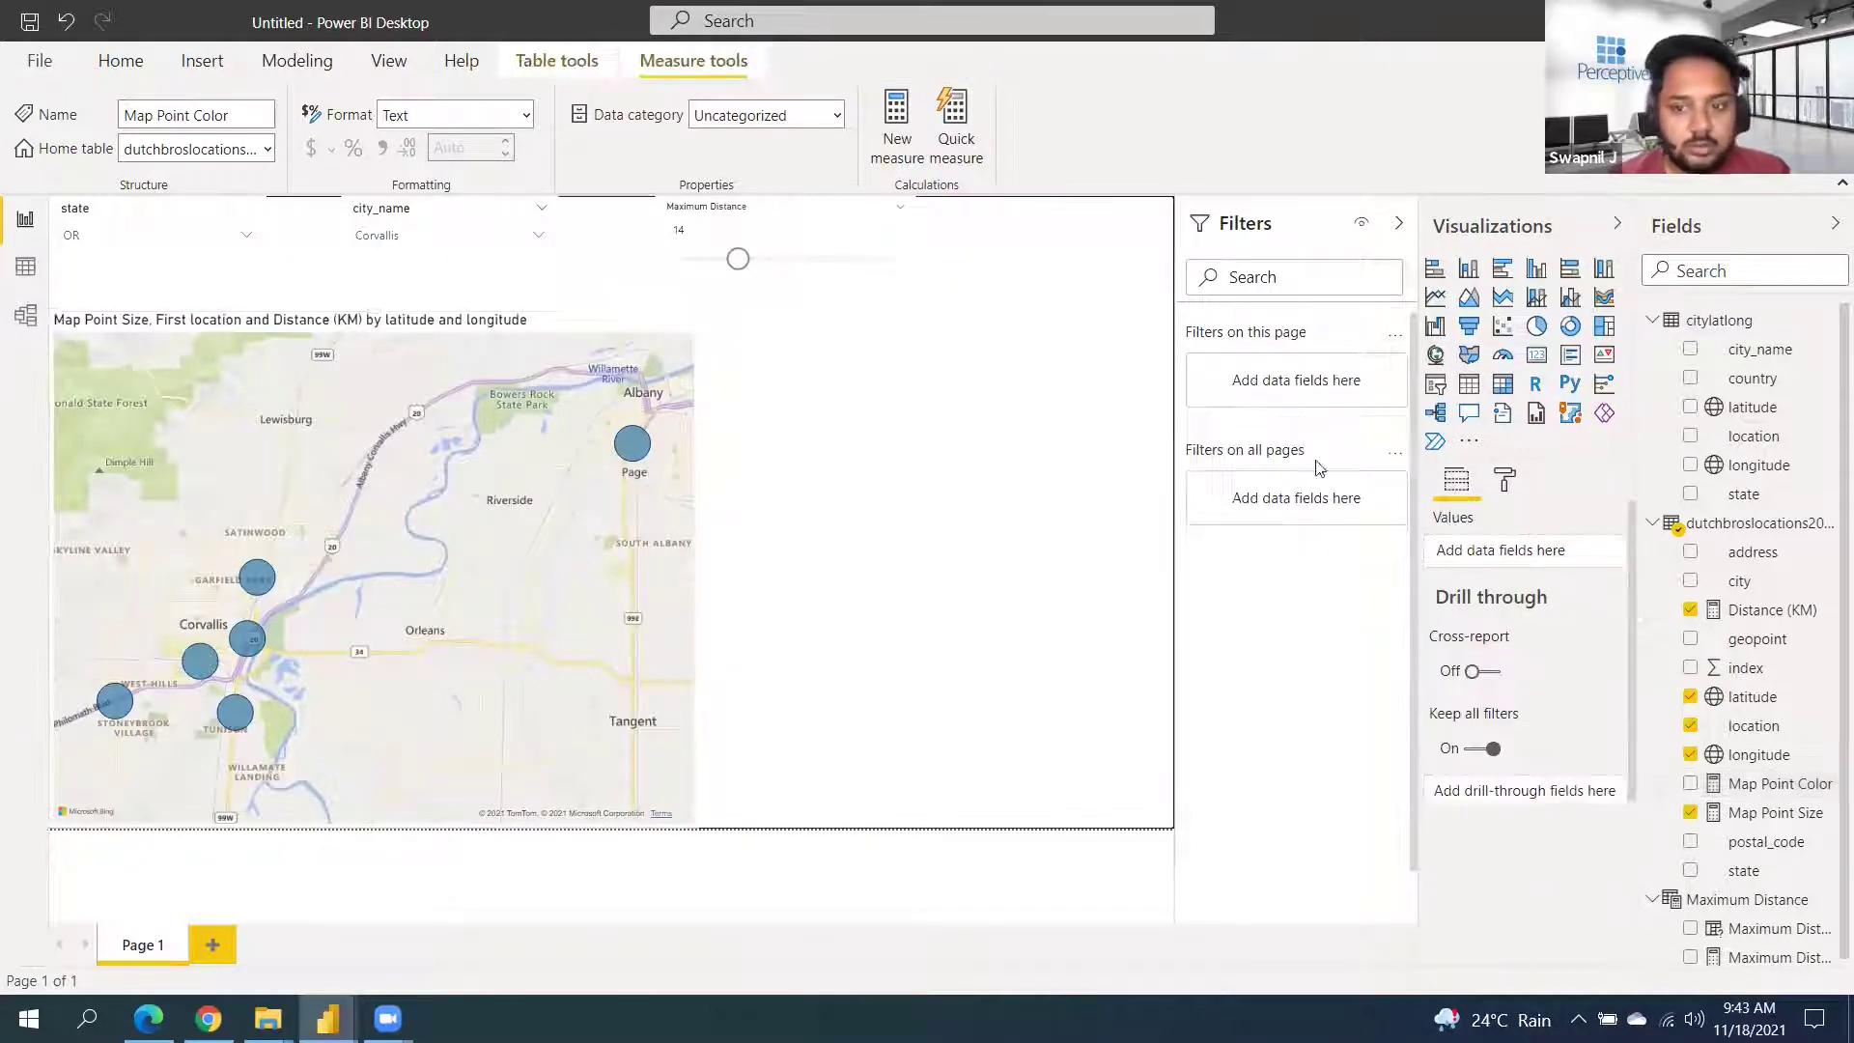
{"action": "left_click", "coordinate": [1469, 383]}
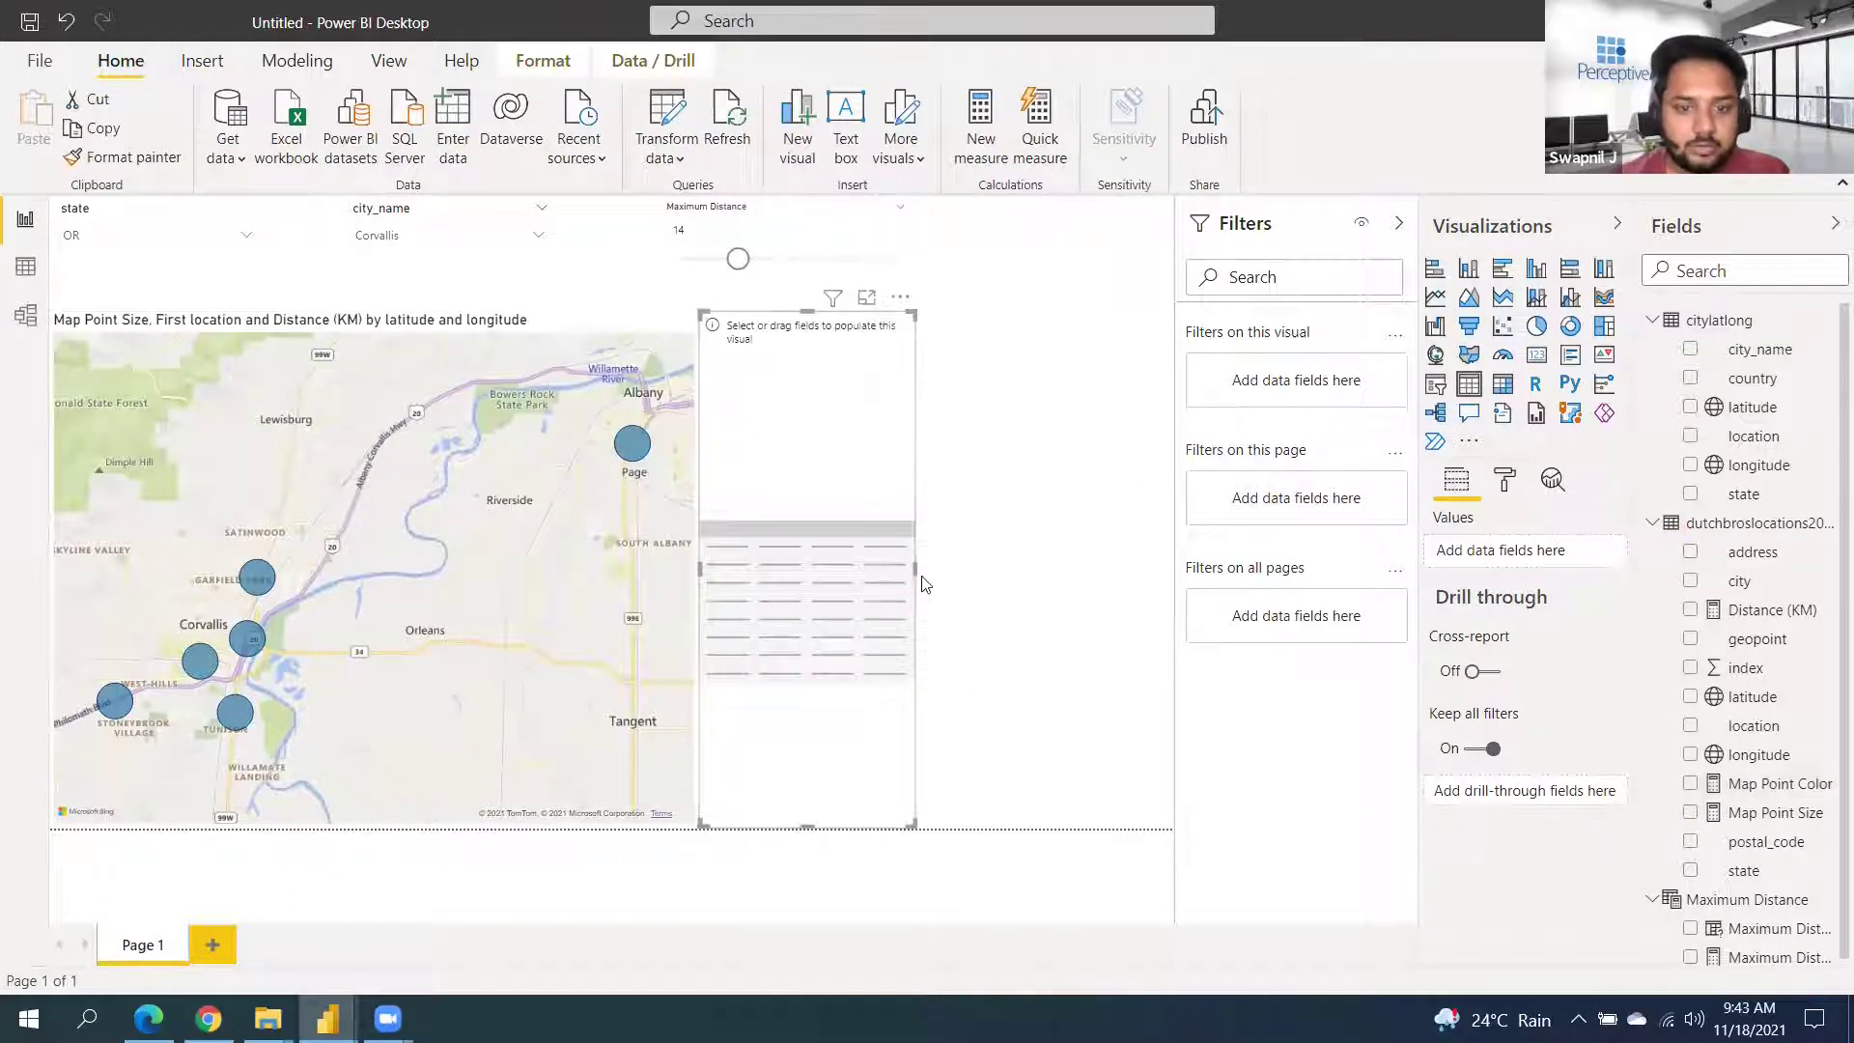
{"action": "left_click_drag", "start_coordinate": [915, 570], "coordinate": [1174, 567]}
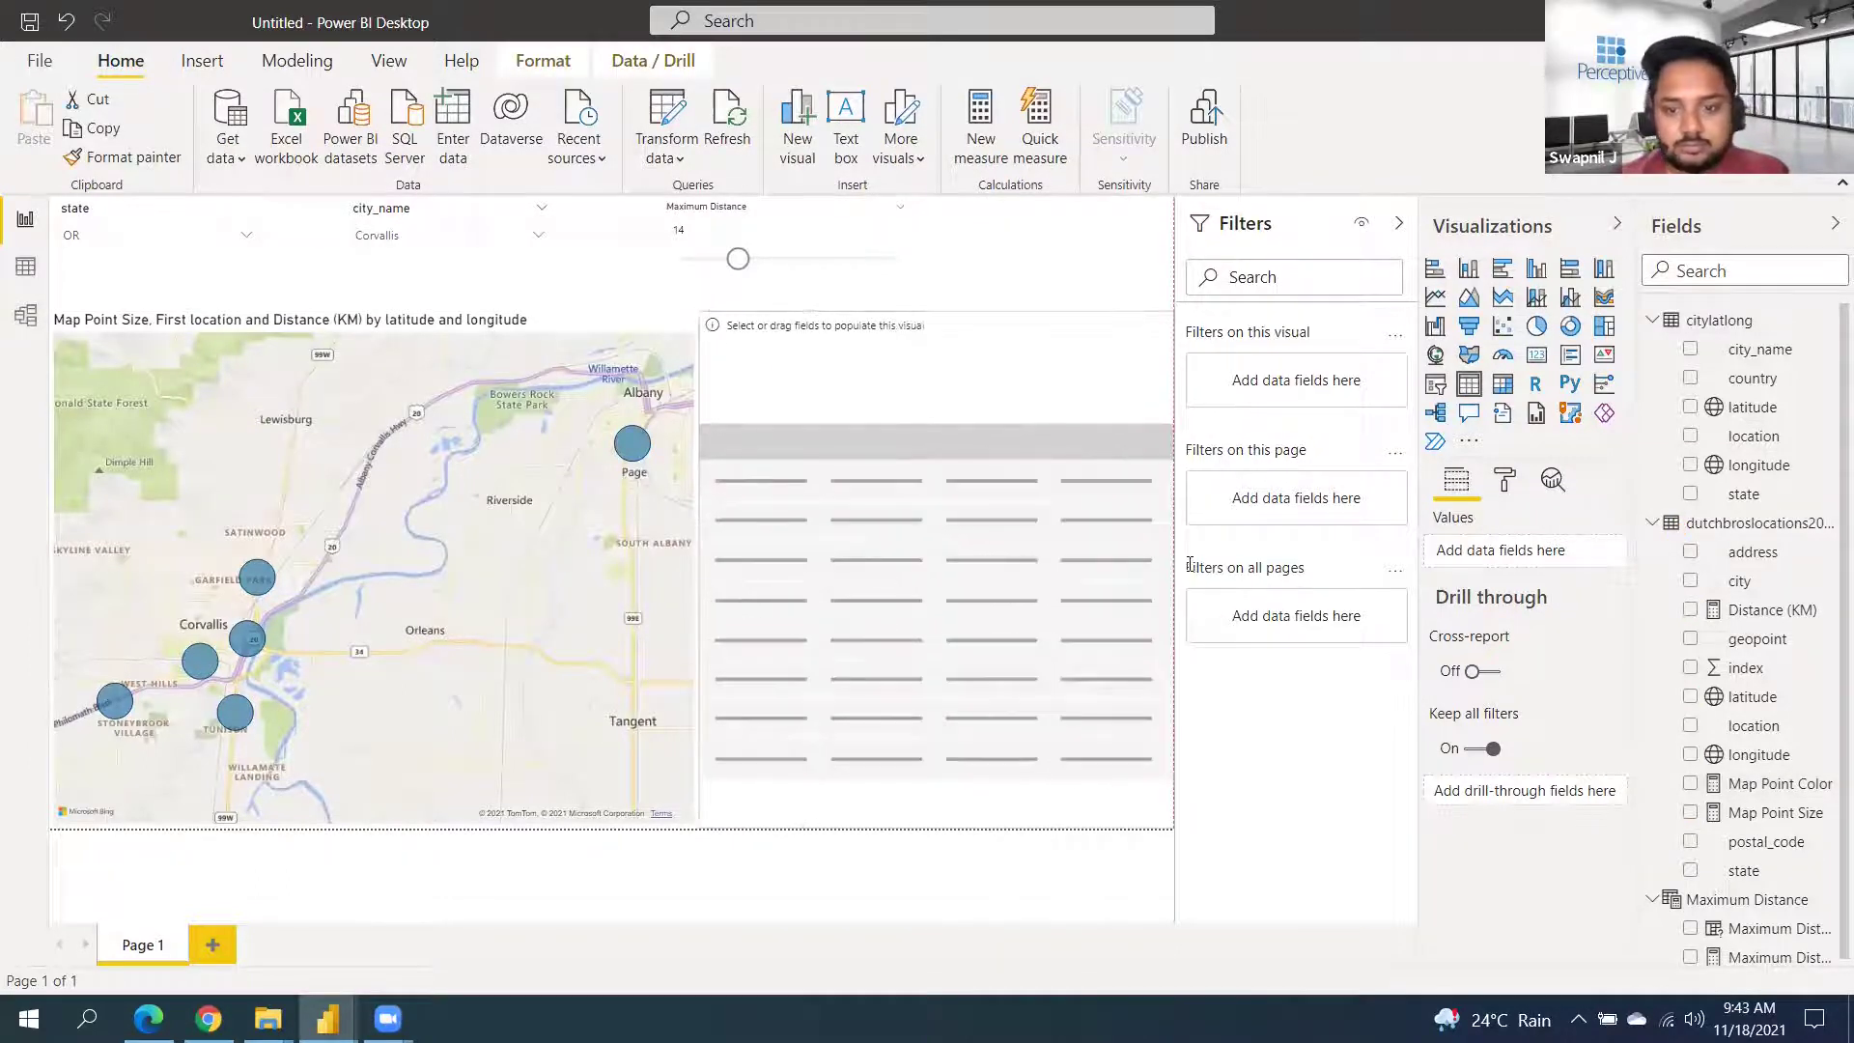
{"action": "left_click_drag", "start_coordinate": [1764, 560], "coordinate": [1502, 555]}
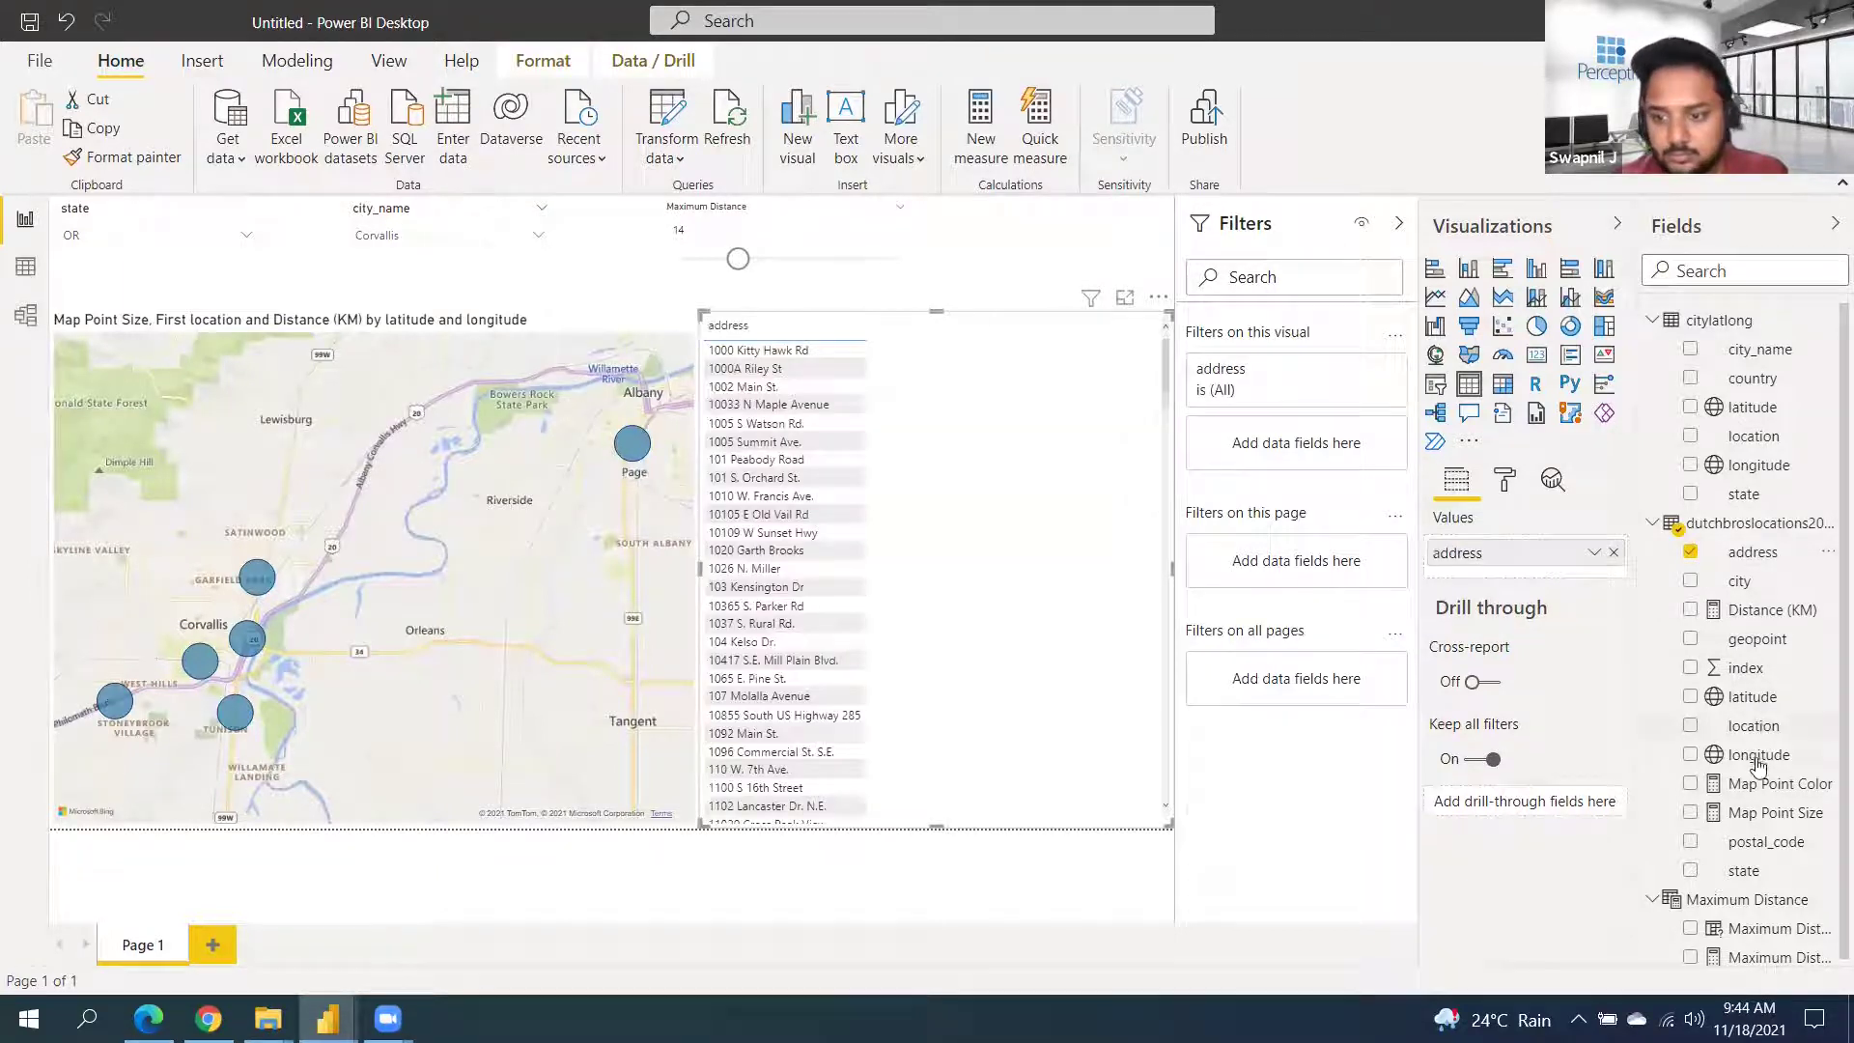
{"action": "left_click_drag", "start_coordinate": [1753, 725], "coordinate": [1545, 579]}
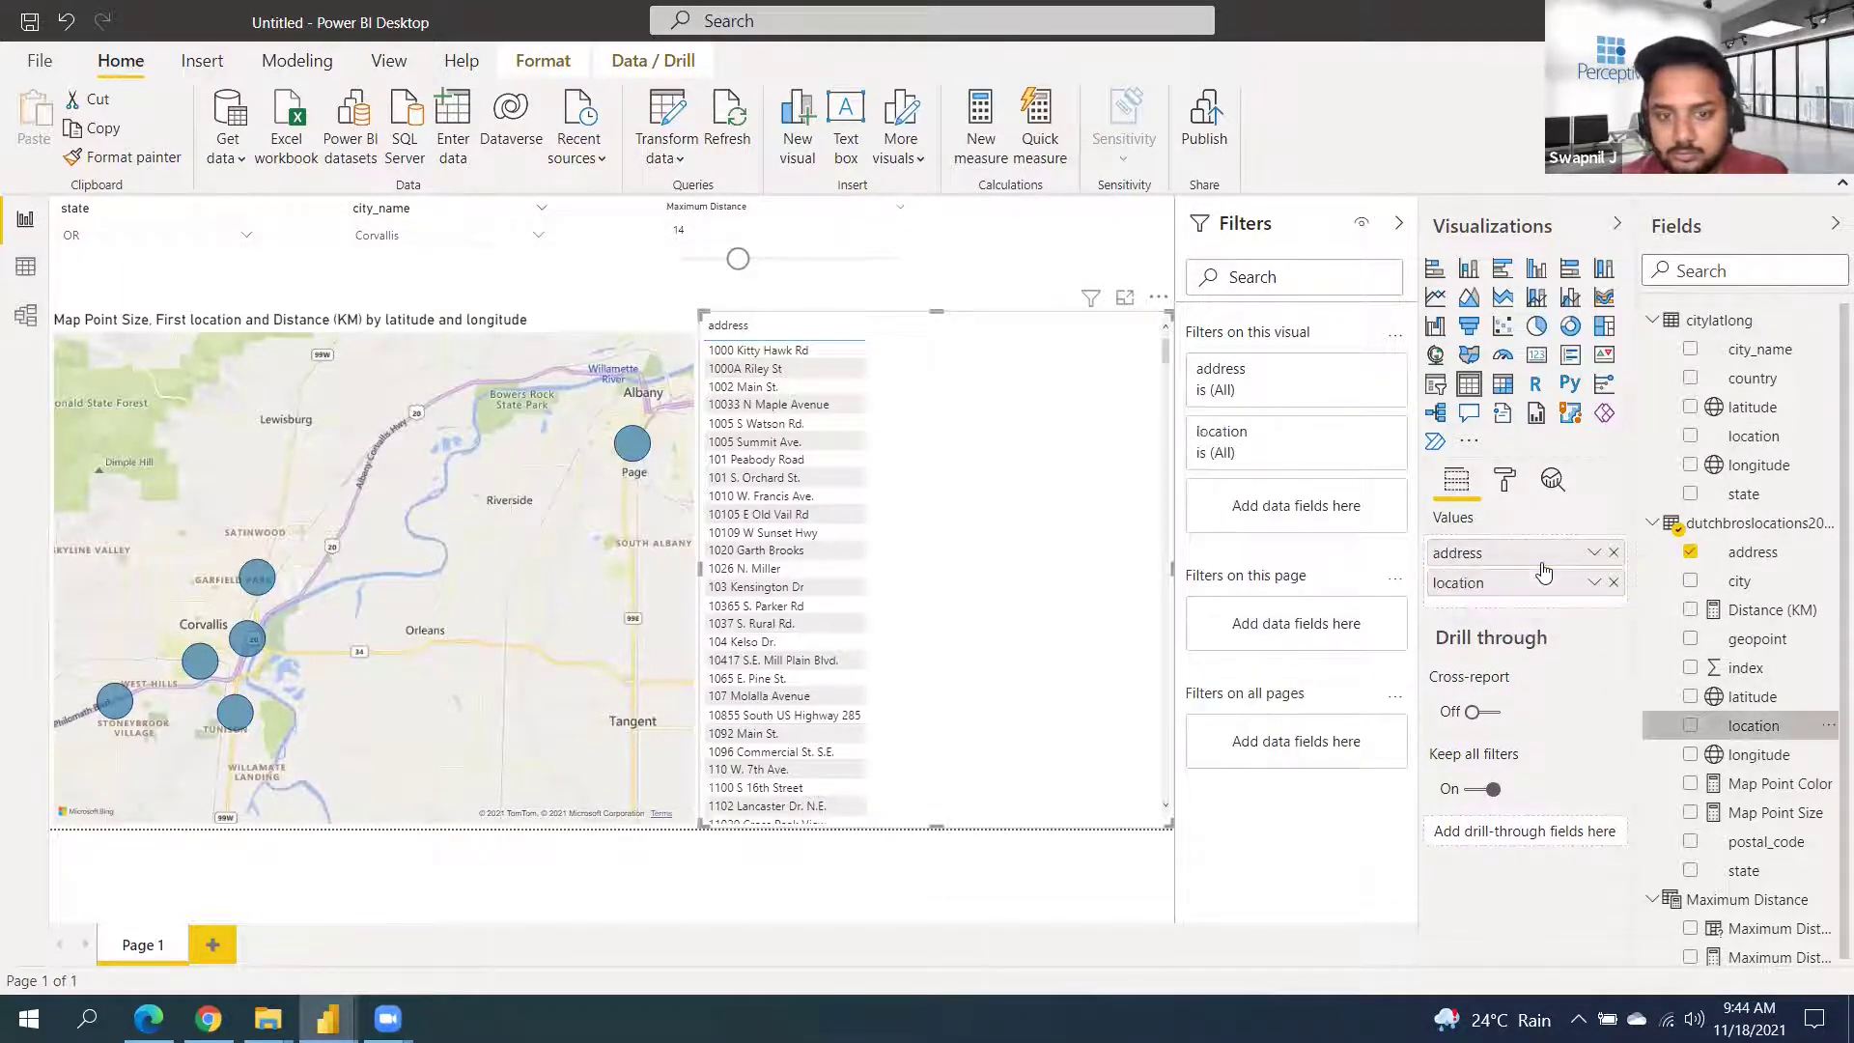
{"action": "left_click_drag", "start_coordinate": [1770, 610], "coordinate": [1540, 599]}
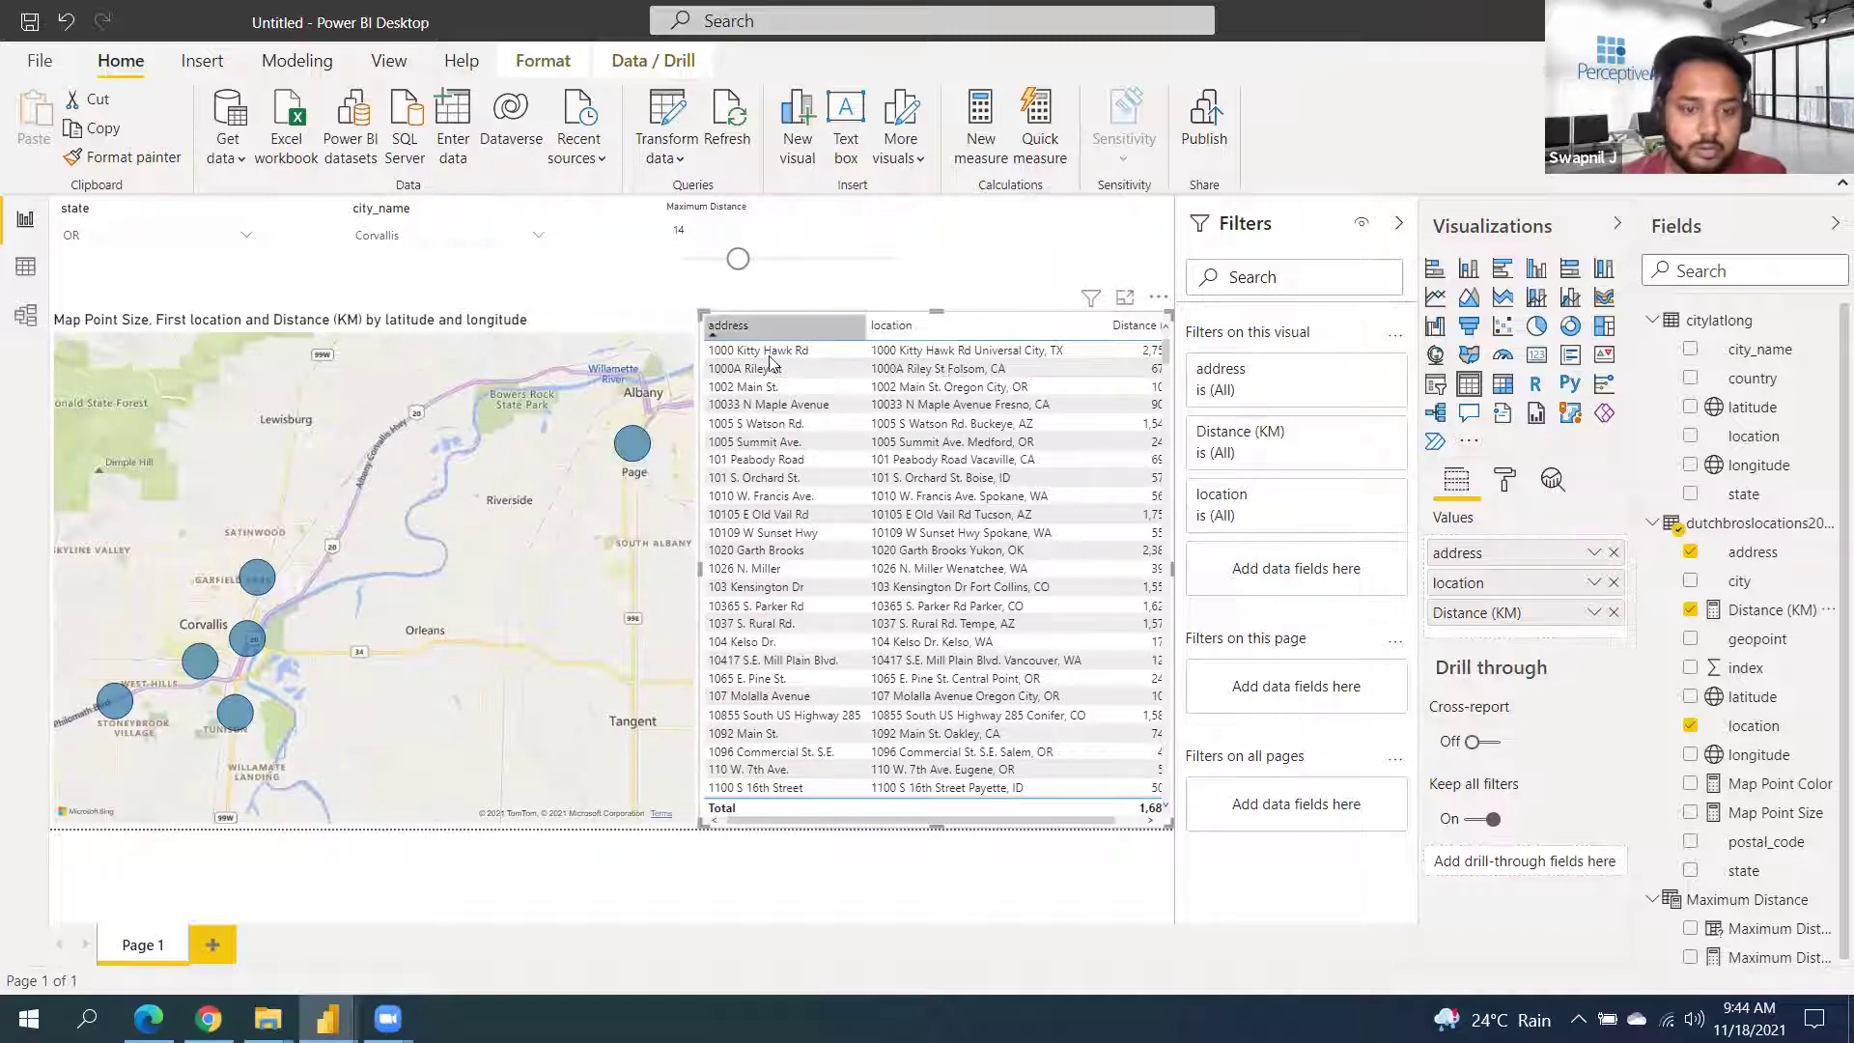
Switch to the kkss report and copy the complete formula of the is Within threshold measure
{"action": "left_click", "coordinate": [862, 333]}
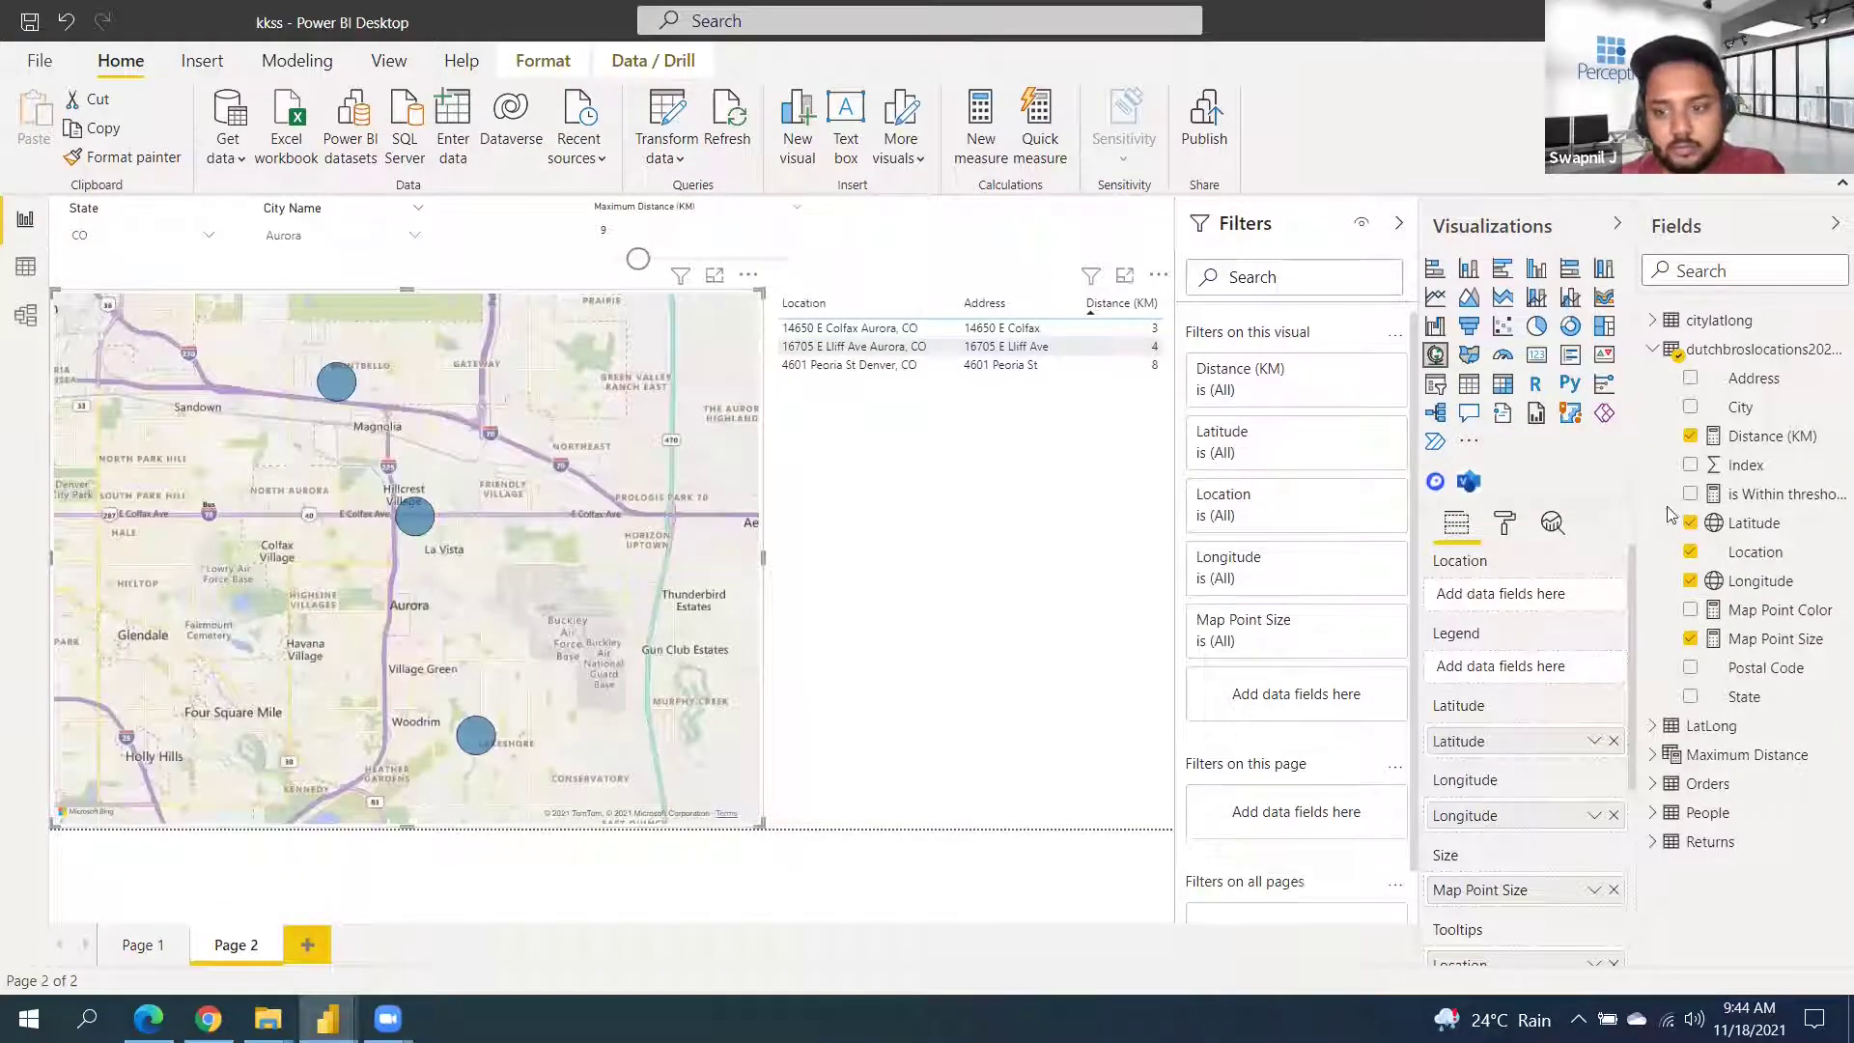
{"action": "left_click", "coordinate": [1783, 500]}
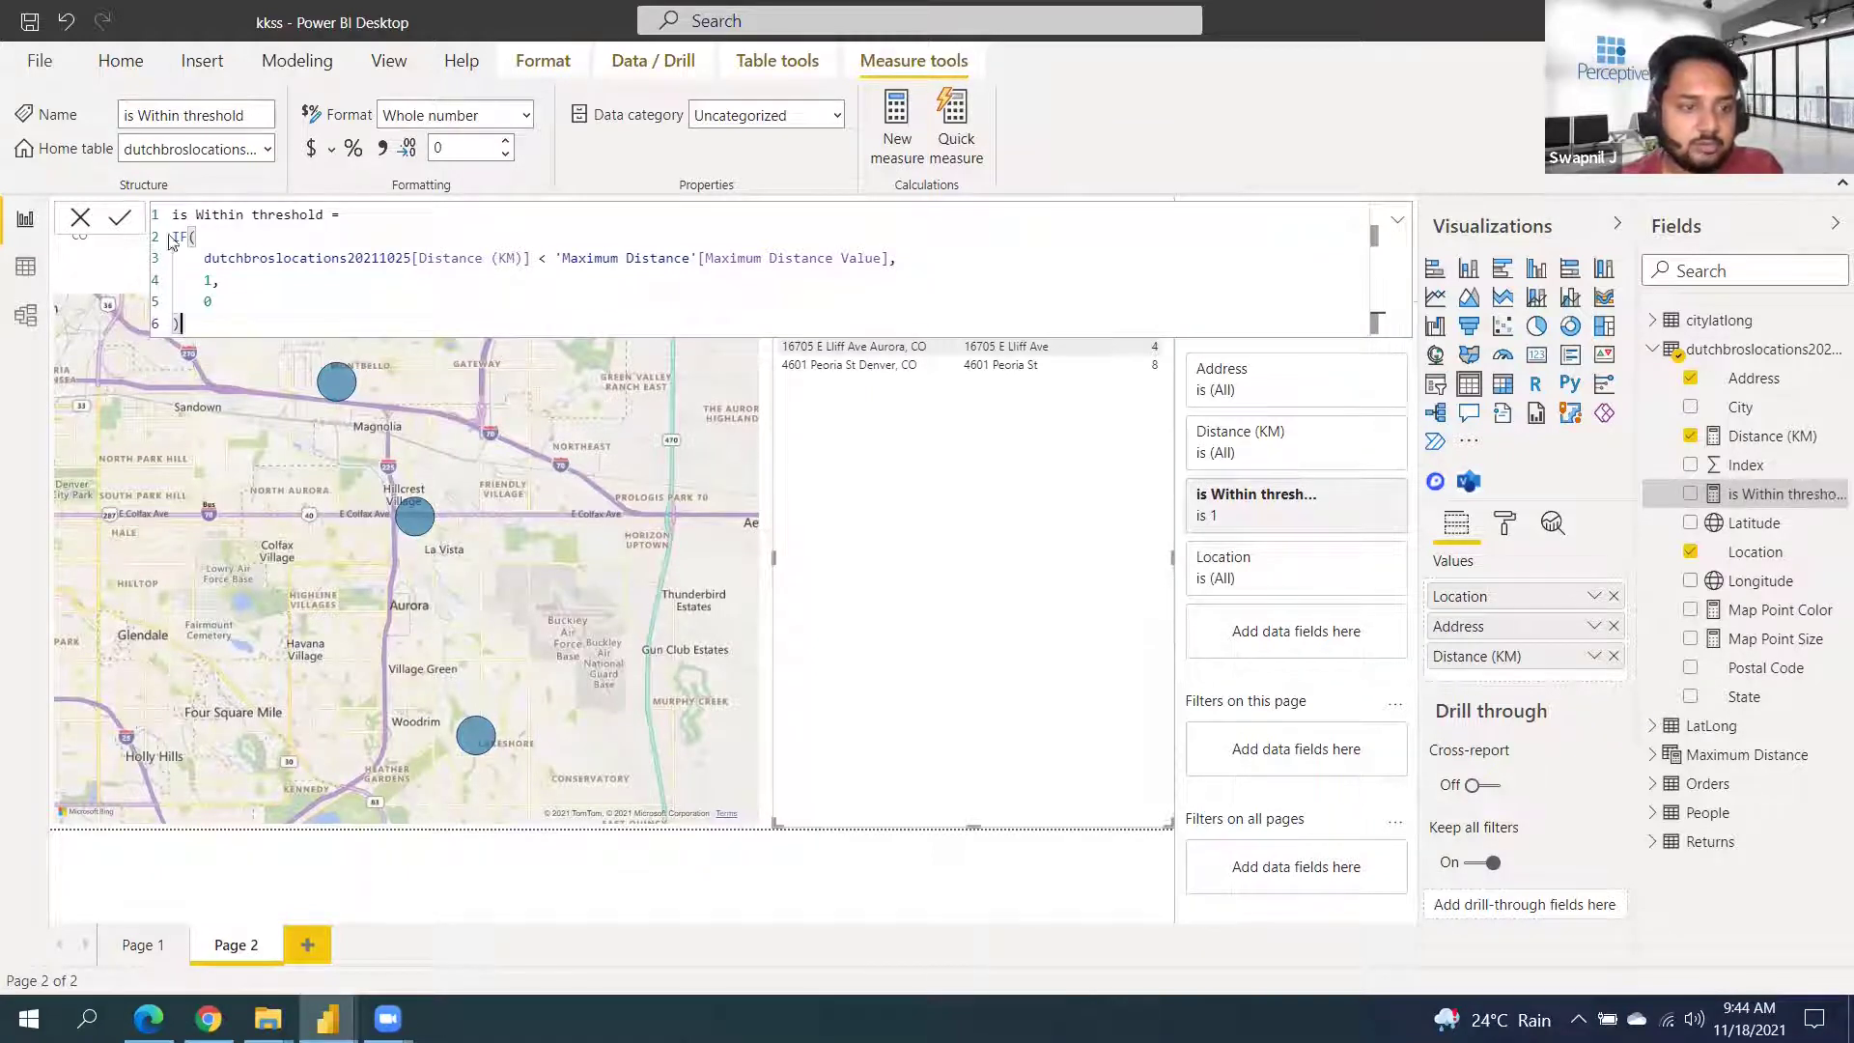
{"action": "left_click_drag", "start_coordinate": [182, 326], "coordinate": [166, 217]}
{"action": "key", "text": "ctrl+c"}
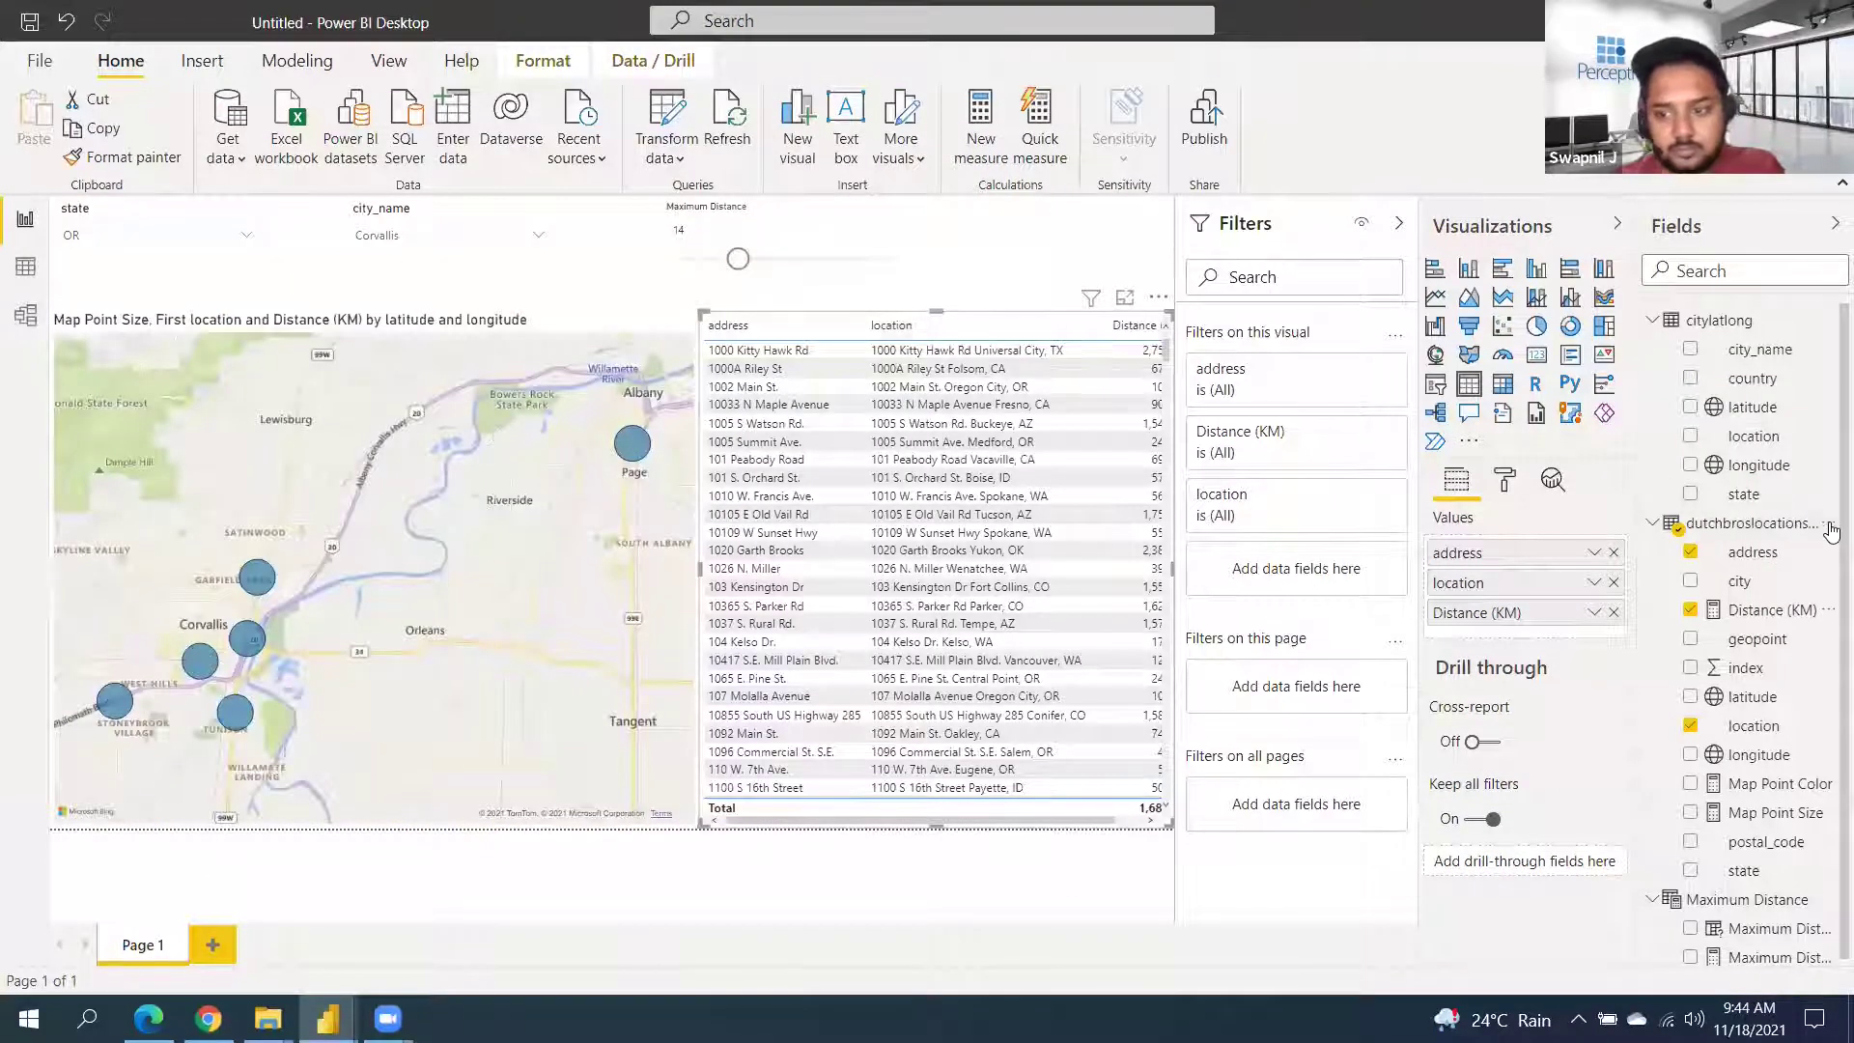
In the untitled report, create a new measure in the dutchbroslocations table from the copied is Within threshold formula
{"action": "right_click", "coordinate": [1823, 525]}
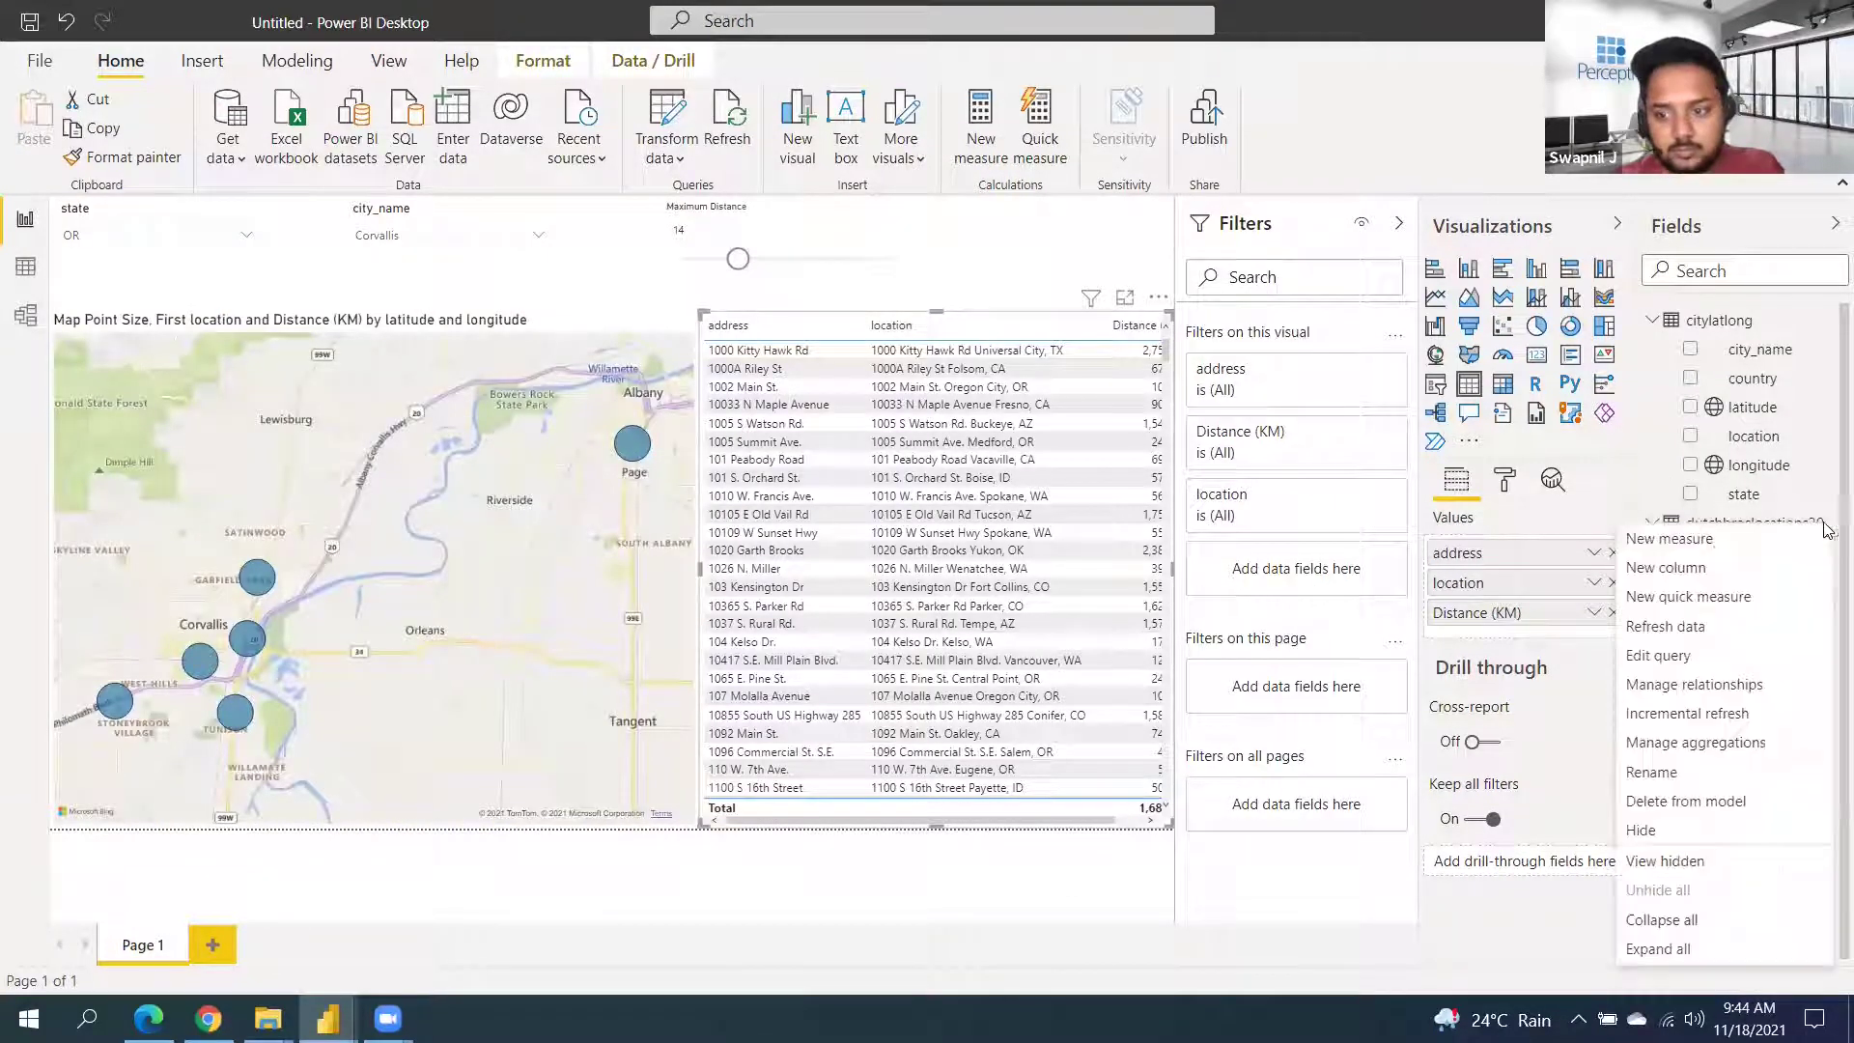
{"action": "key", "text": "Escape"}
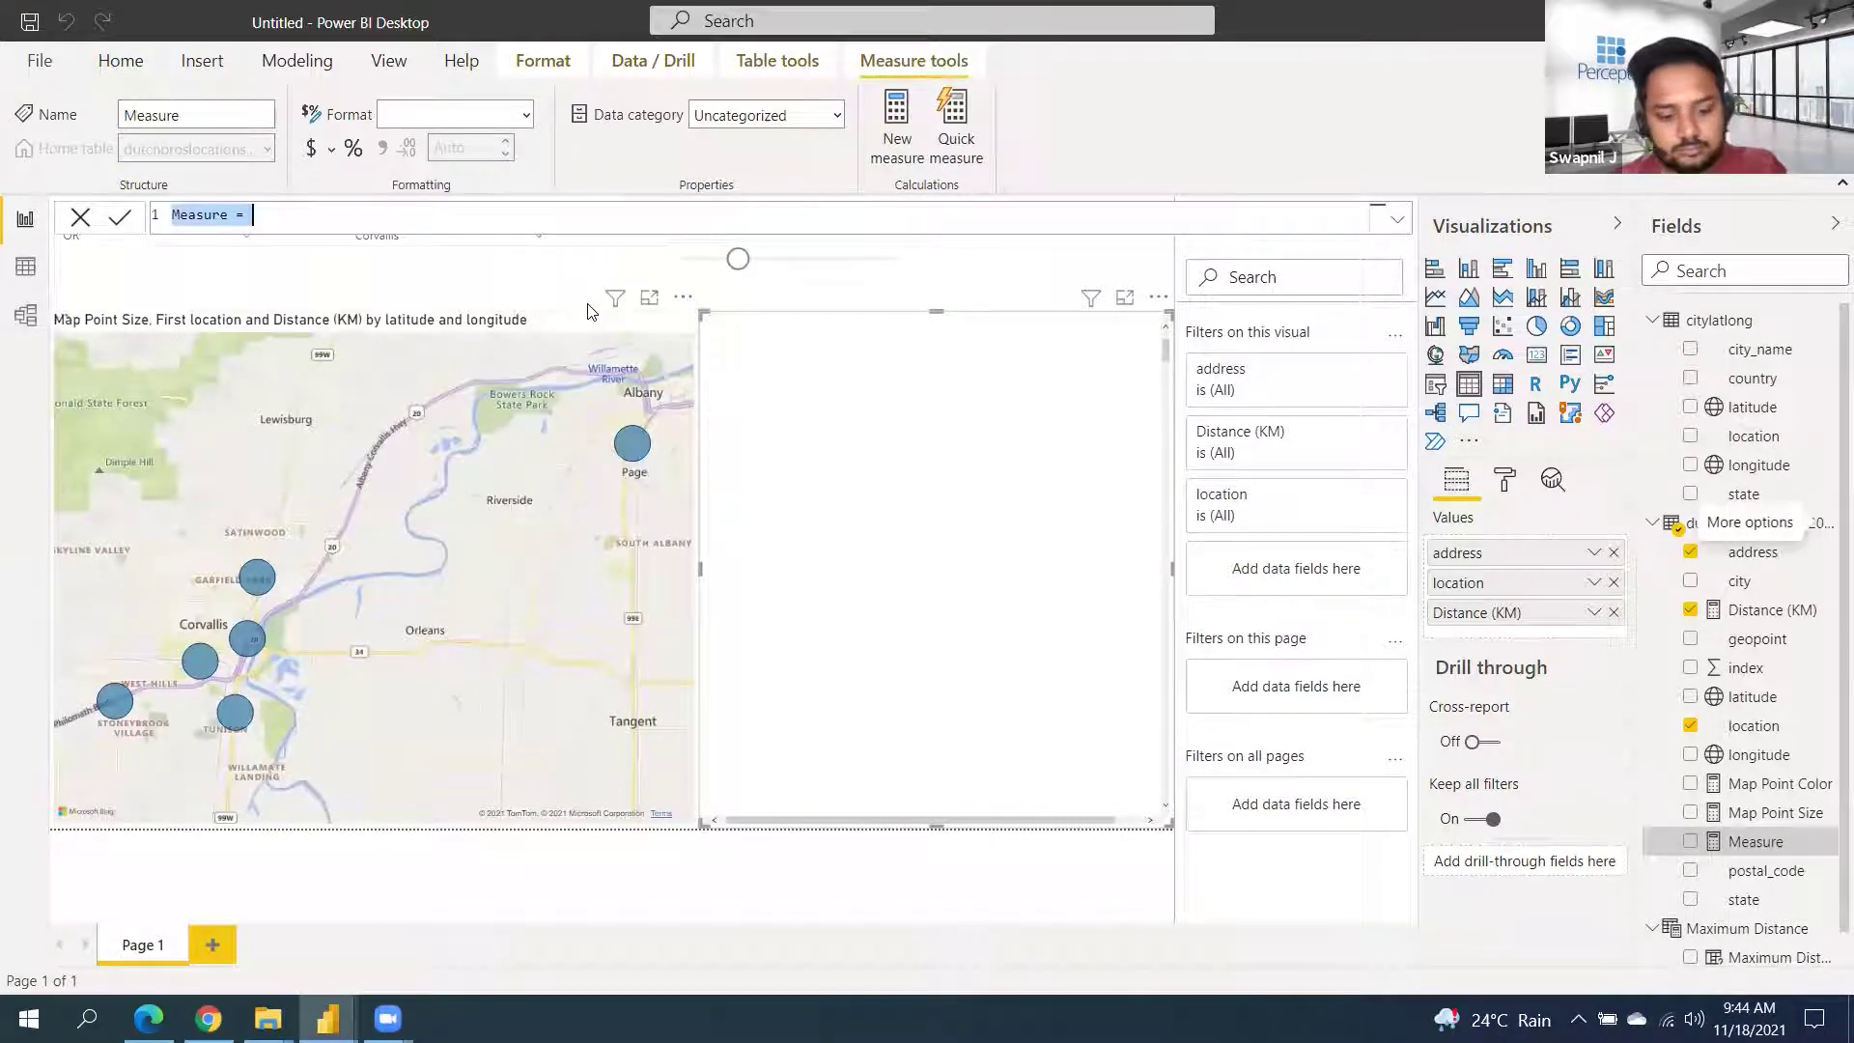
{"action": "key", "text": "ctrl+v"}
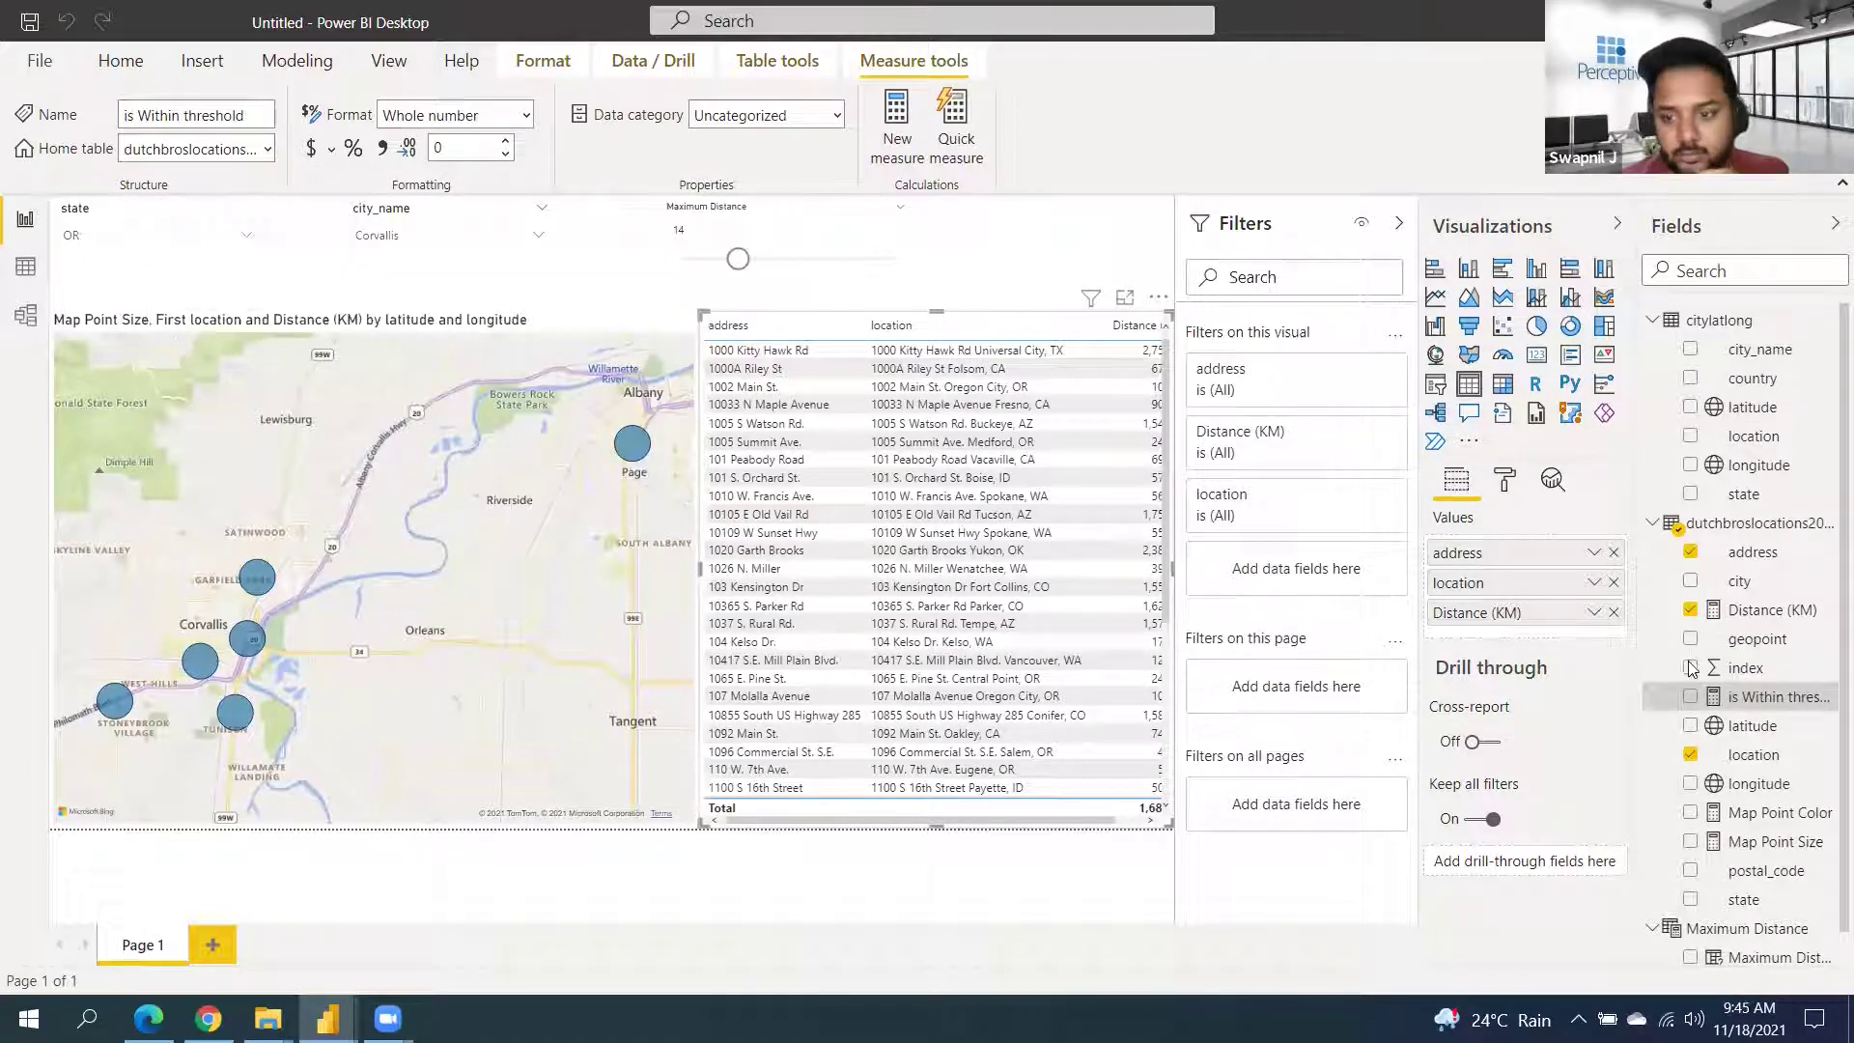
Filter the address table visual to rows where is Within threshold is 1
{"action": "left_click_drag", "start_coordinate": [1777, 696], "coordinate": [1280, 578]}
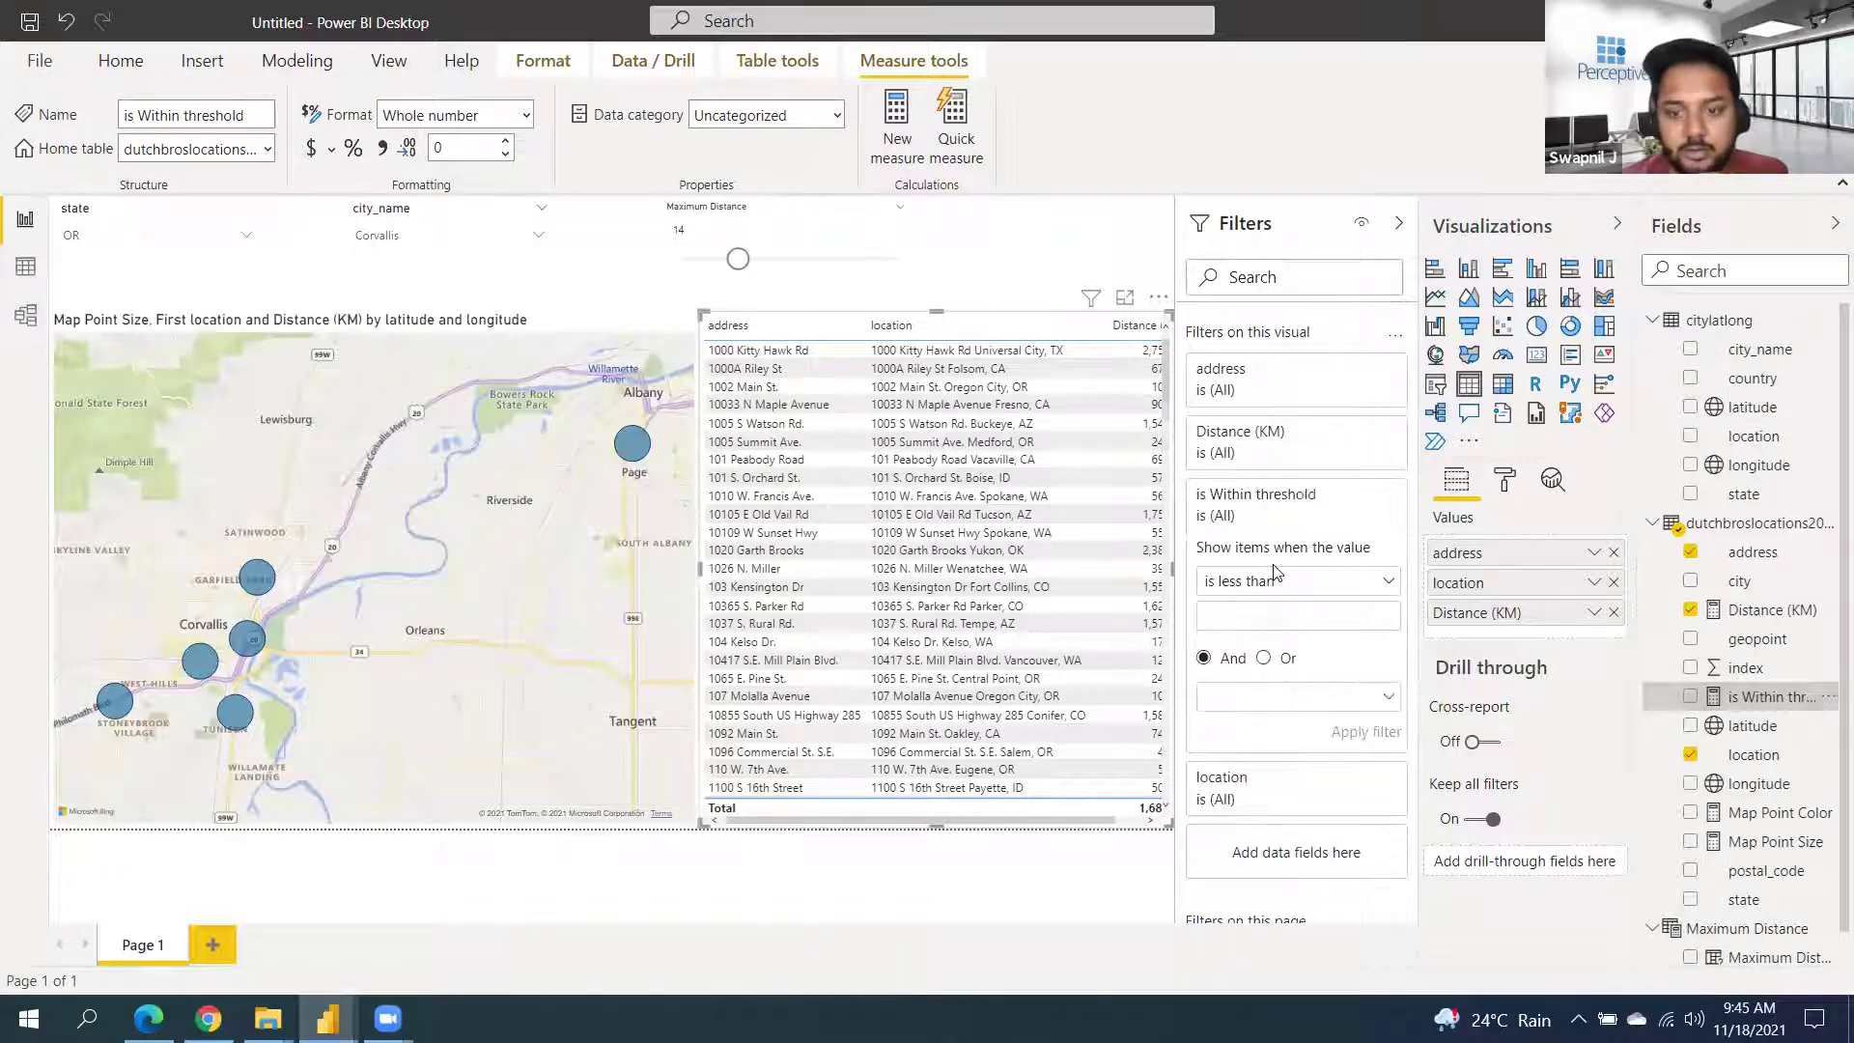
{"action": "left_click", "coordinate": [1288, 584]}
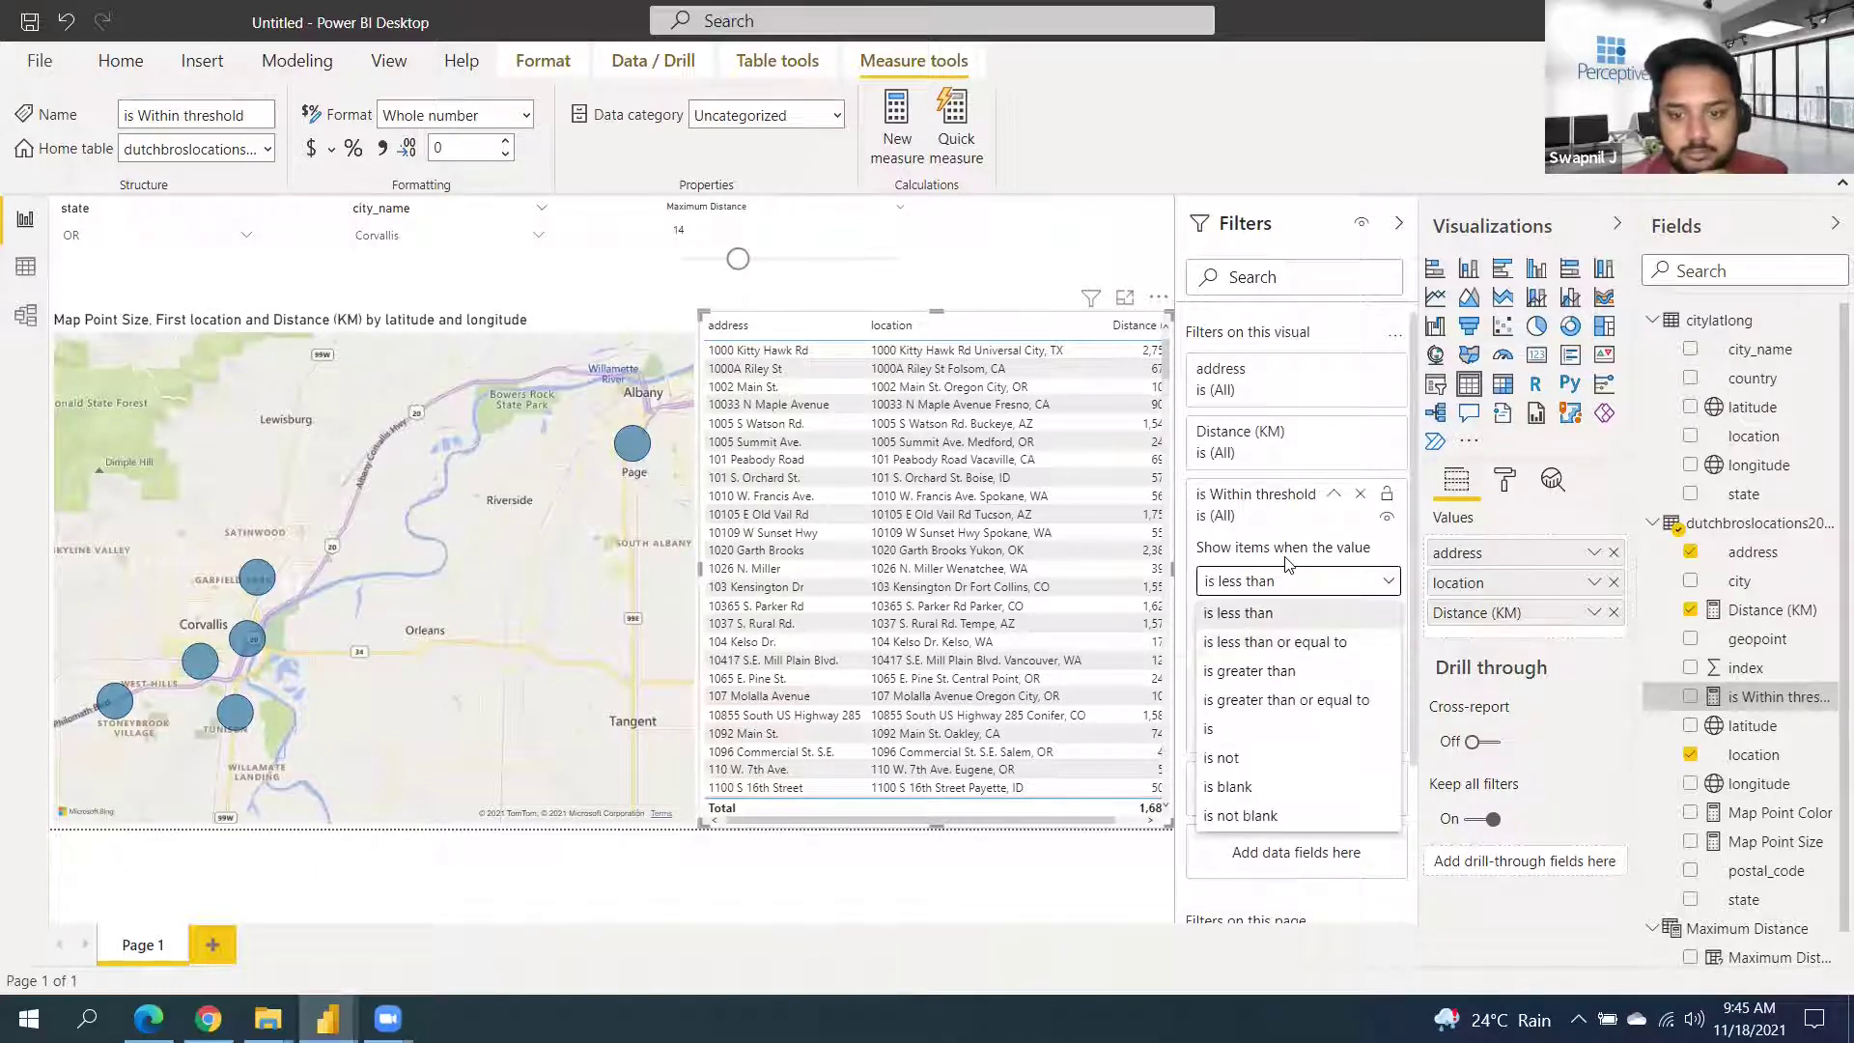
{"action": "left_click", "coordinate": [1292, 584]}
{"action": "left_click", "coordinate": [1292, 584]}
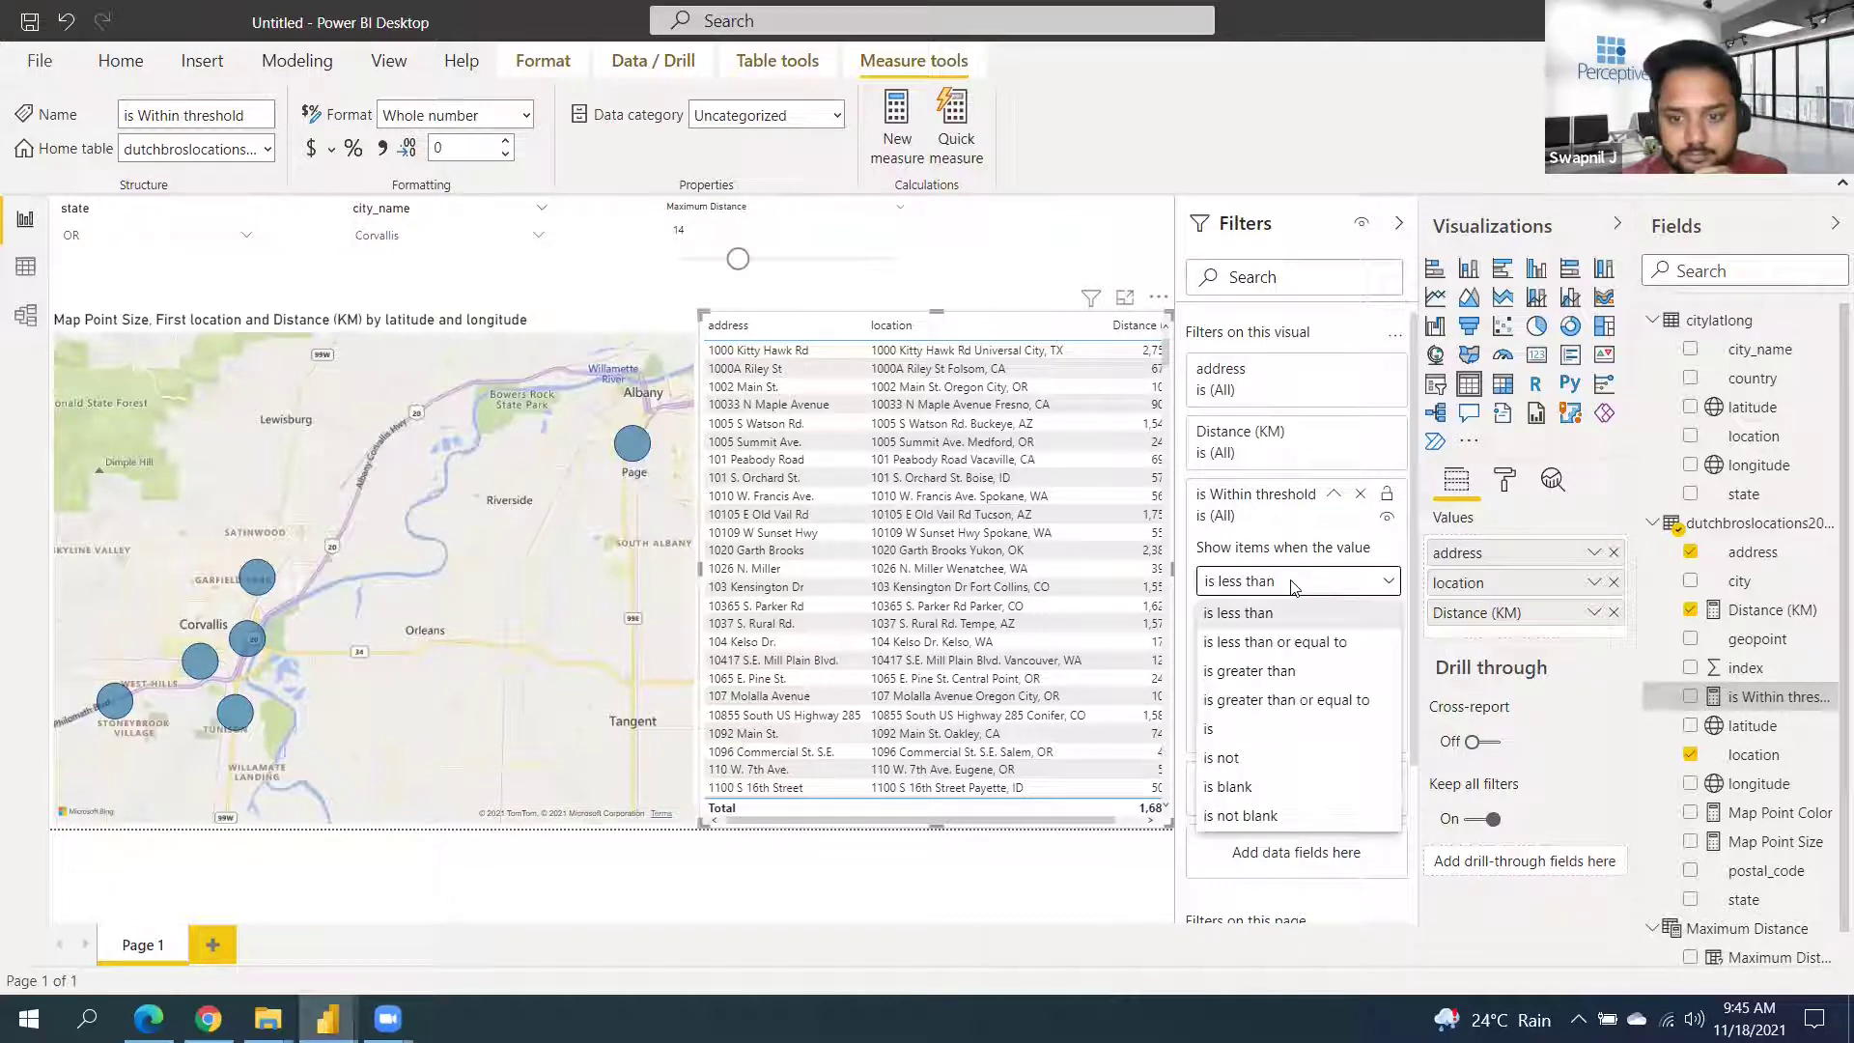
{"action": "left_click", "coordinate": [1280, 730]}
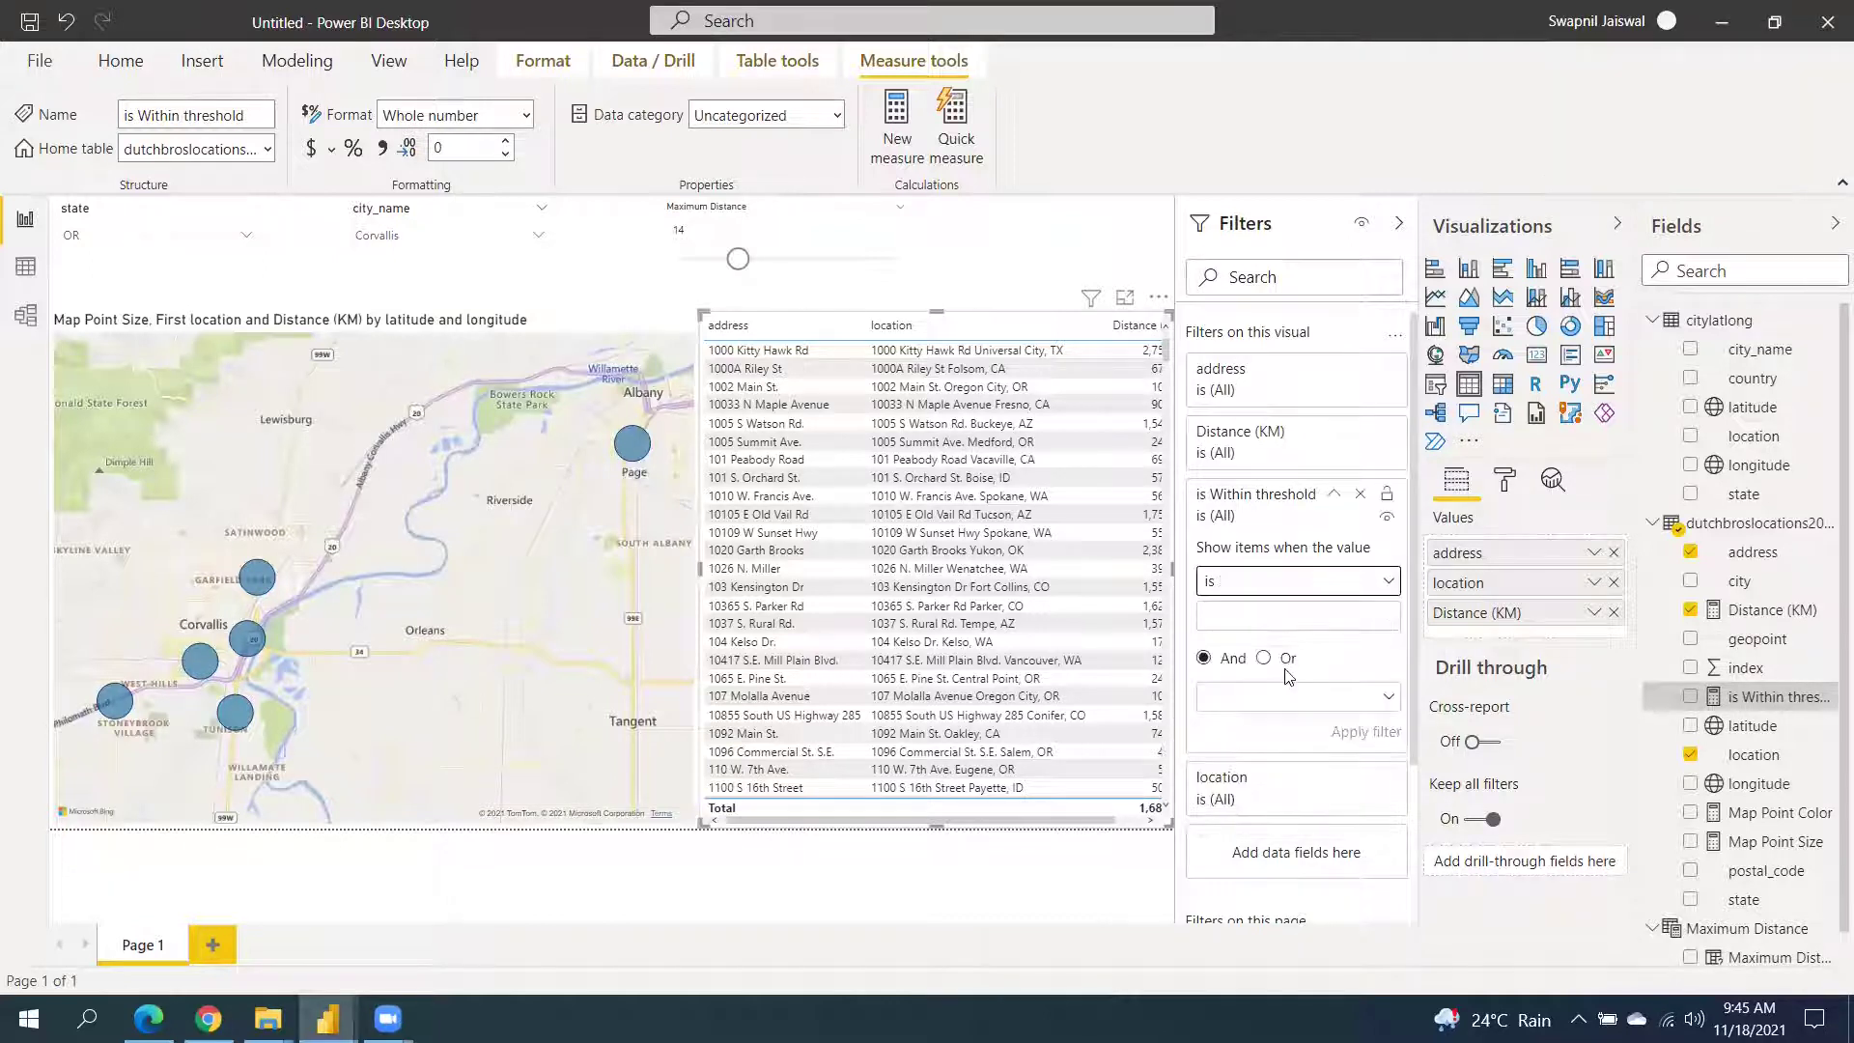
{"action": "left_click", "coordinate": [1284, 618]}
{"action": "type", "text": "1"}
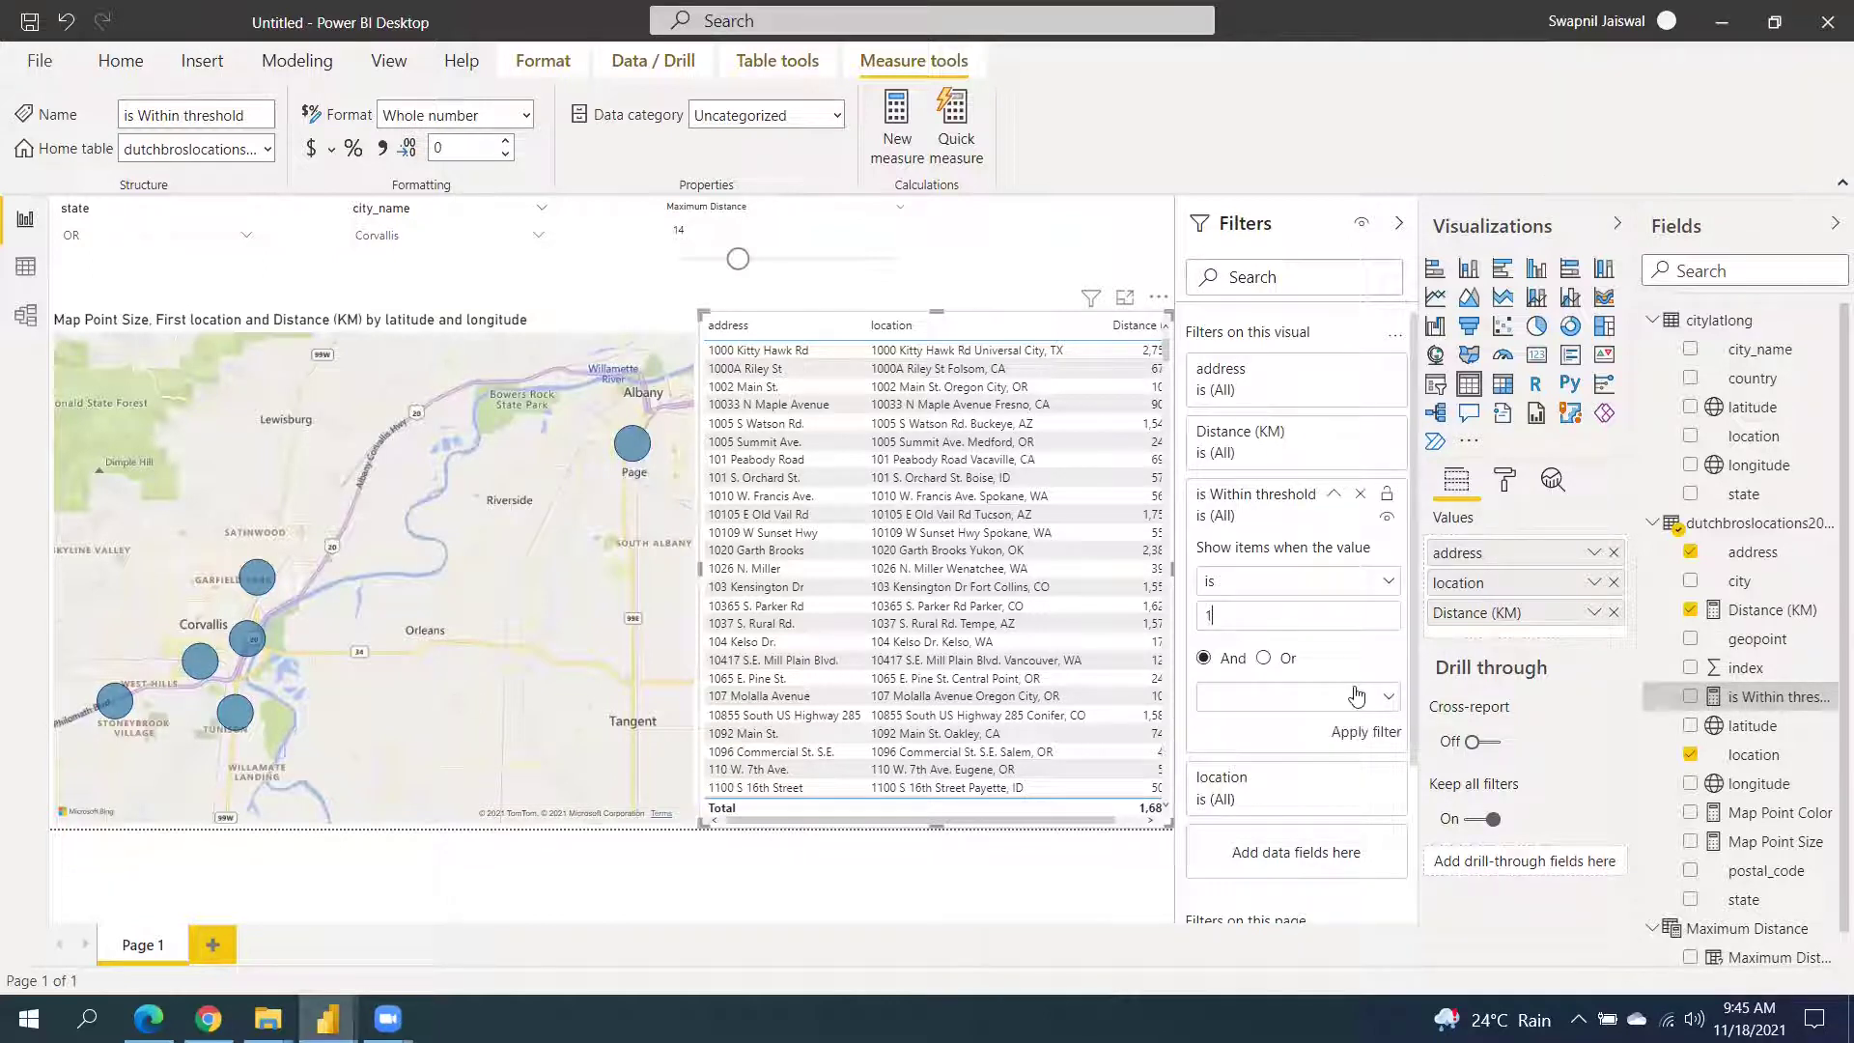
{"action": "left_click", "coordinate": [1376, 734]}
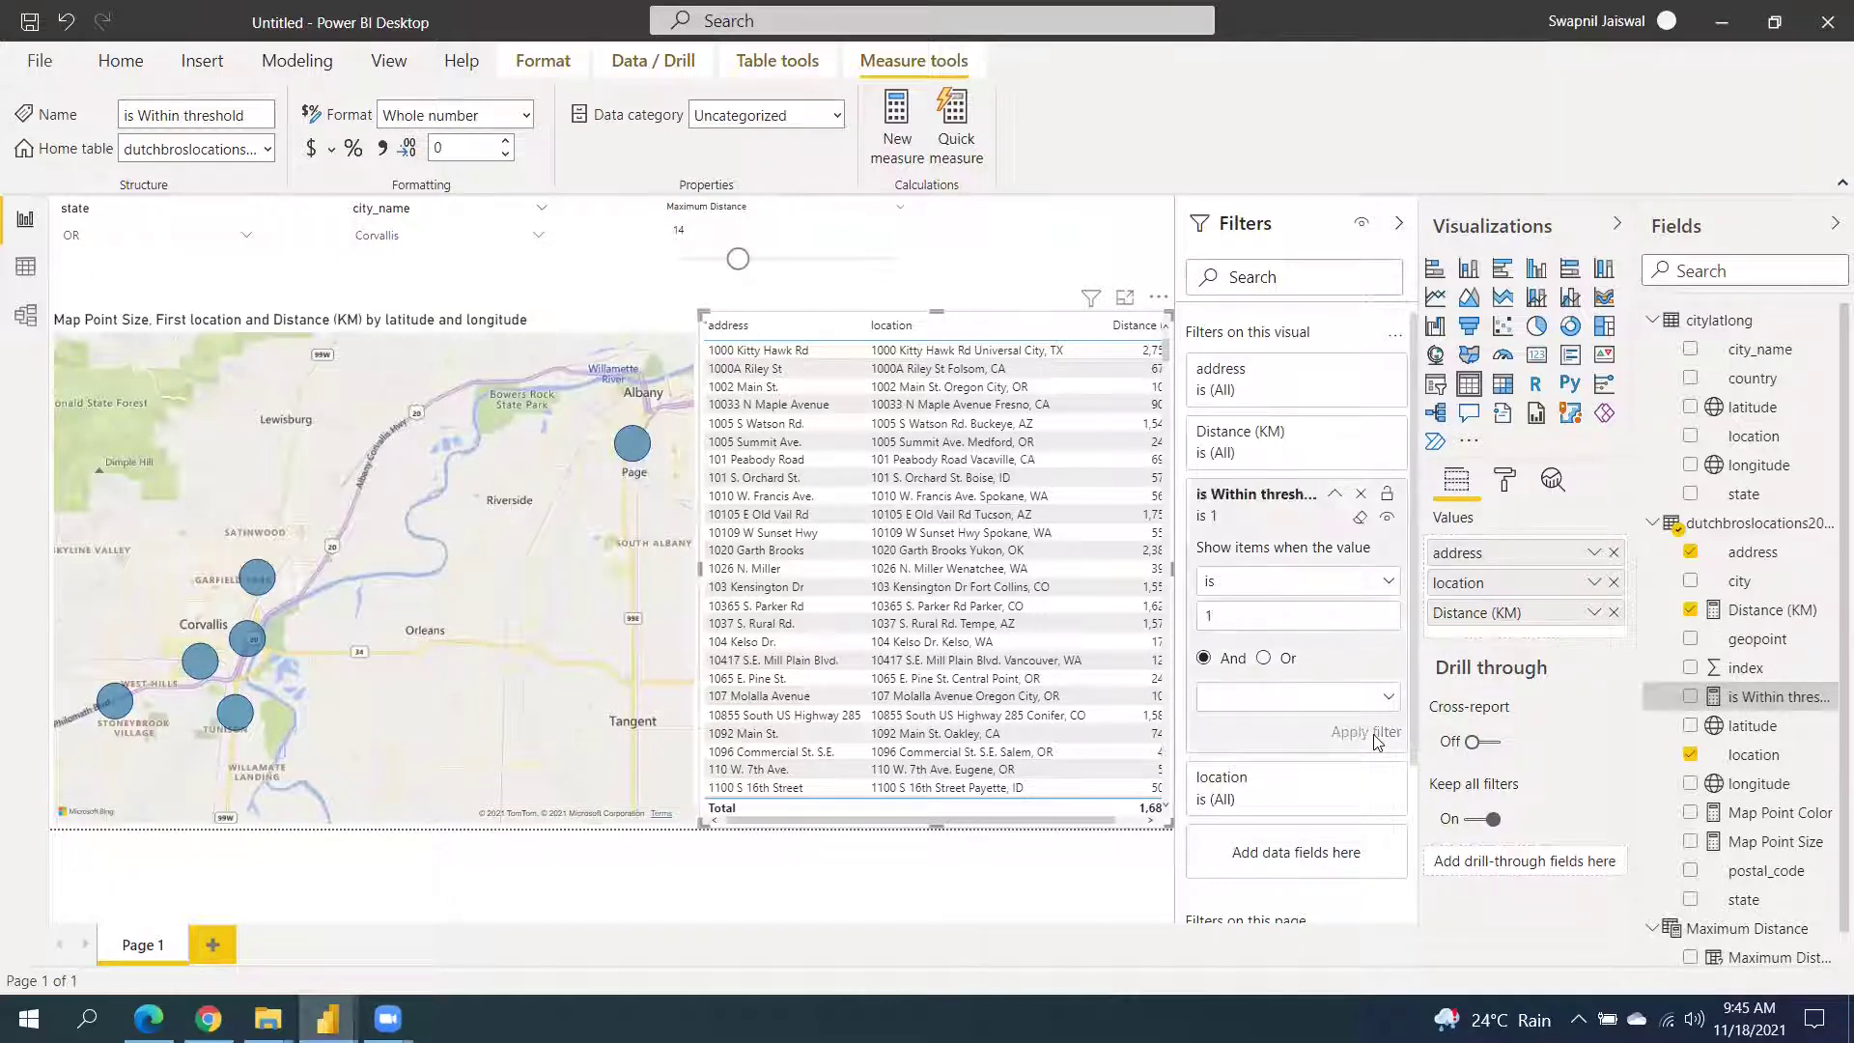
{"action": "left_click", "coordinate": [1335, 495]}
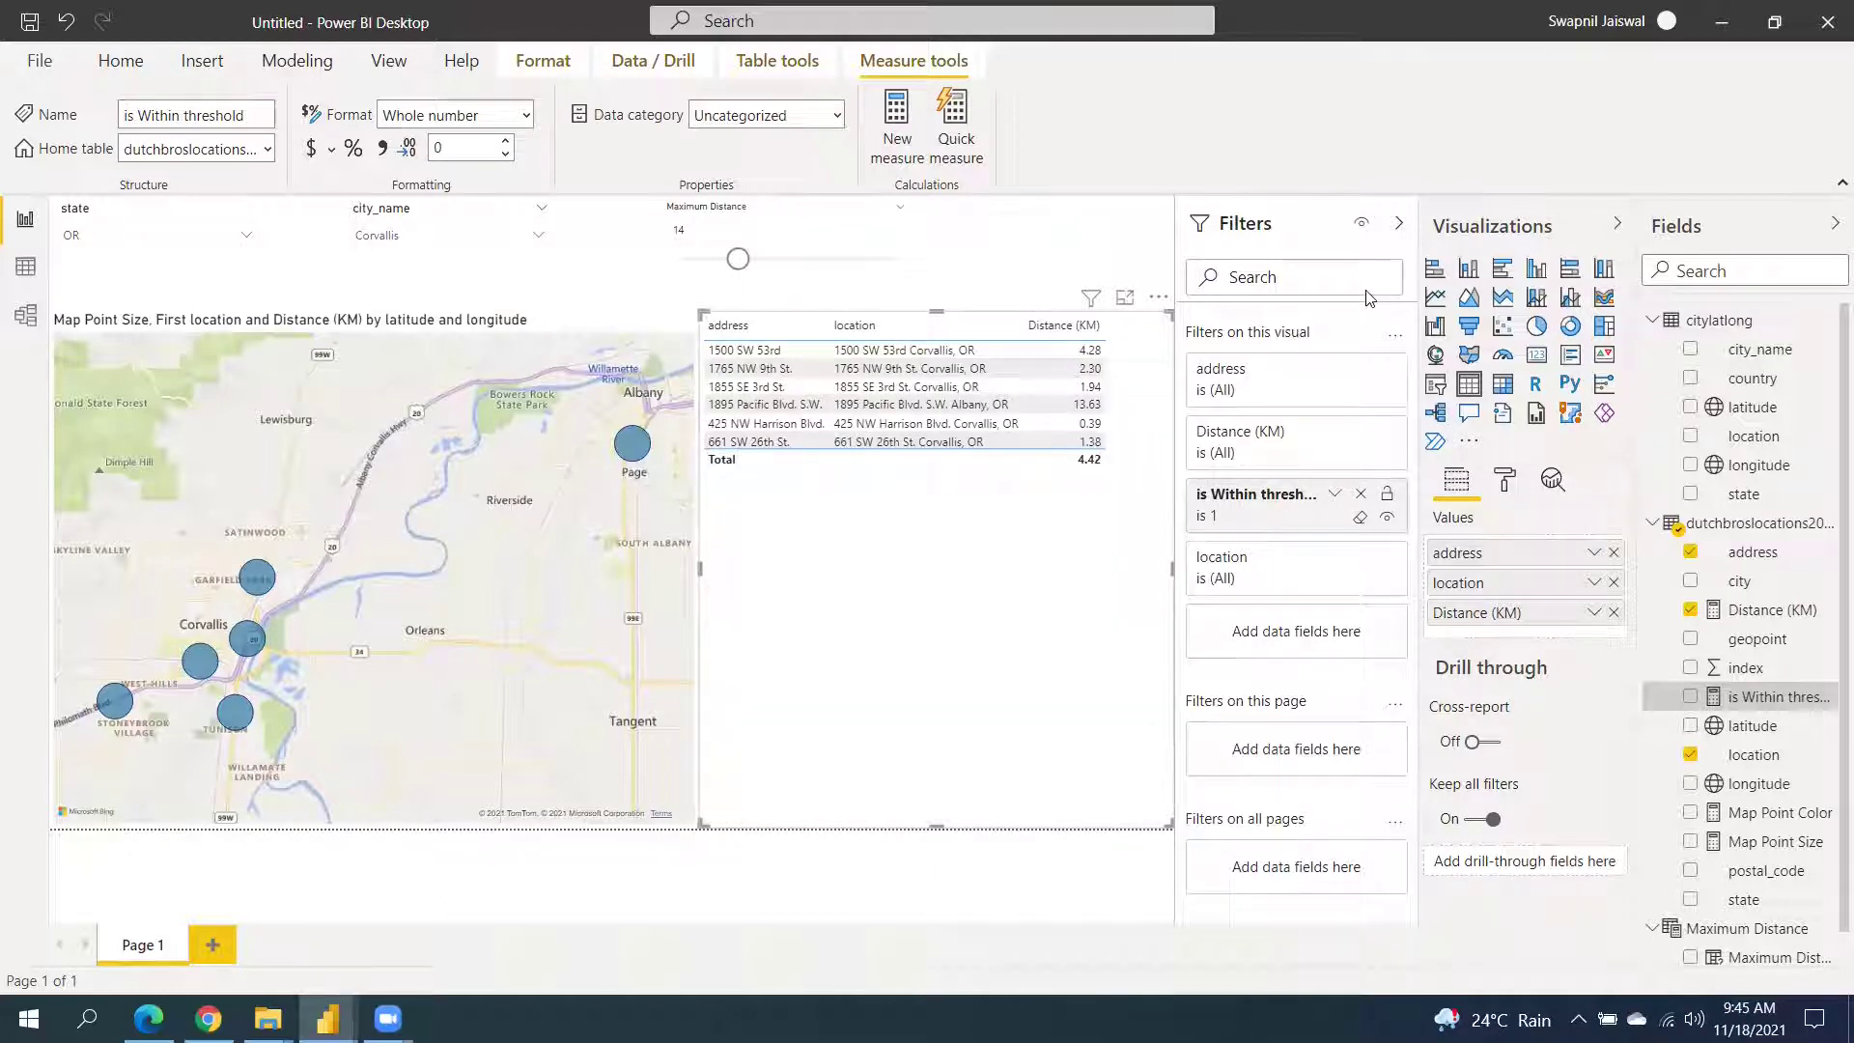
Turn off the totals row of the address table visual
{"action": "left_click", "coordinate": [1396, 230]}
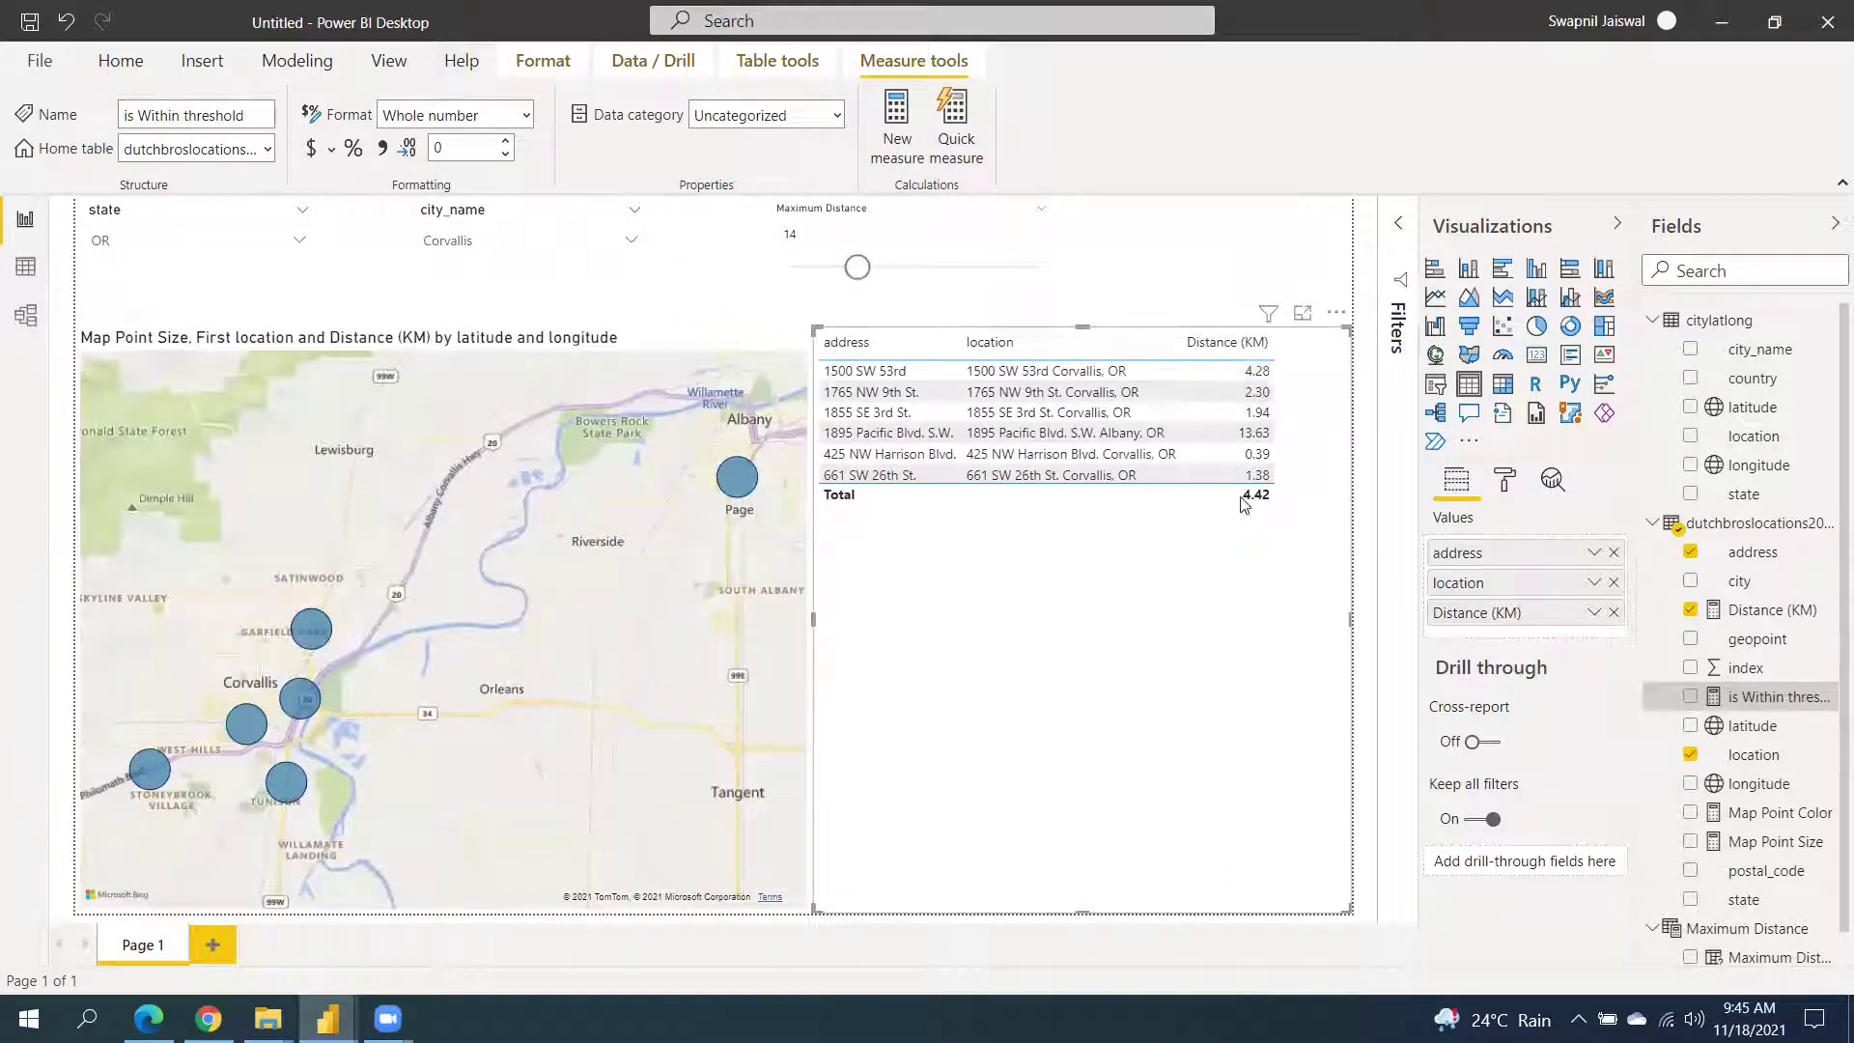
{"action": "left_click", "coordinate": [1504, 480]}
{"action": "left_click", "coordinate": [1509, 750]}
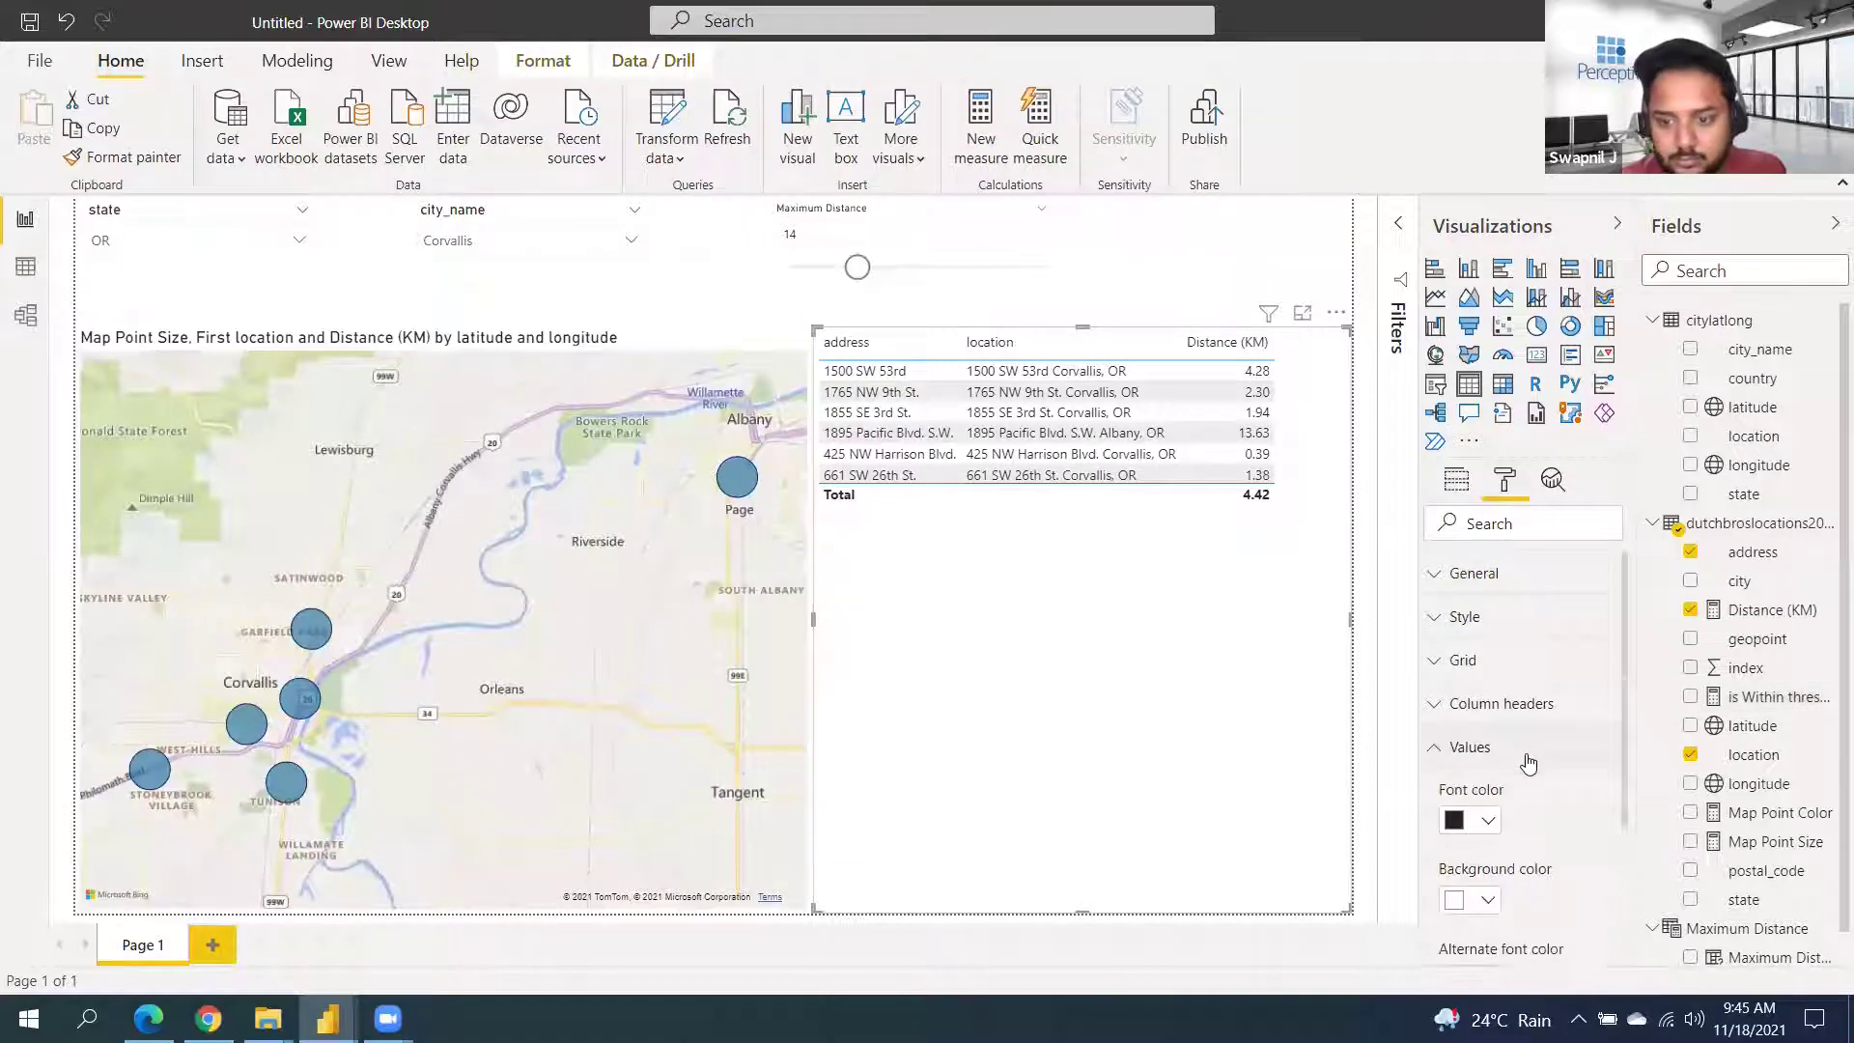
{"action": "left_click", "coordinate": [1509, 749]}
{"action": "left_click", "coordinate": [1512, 790]}
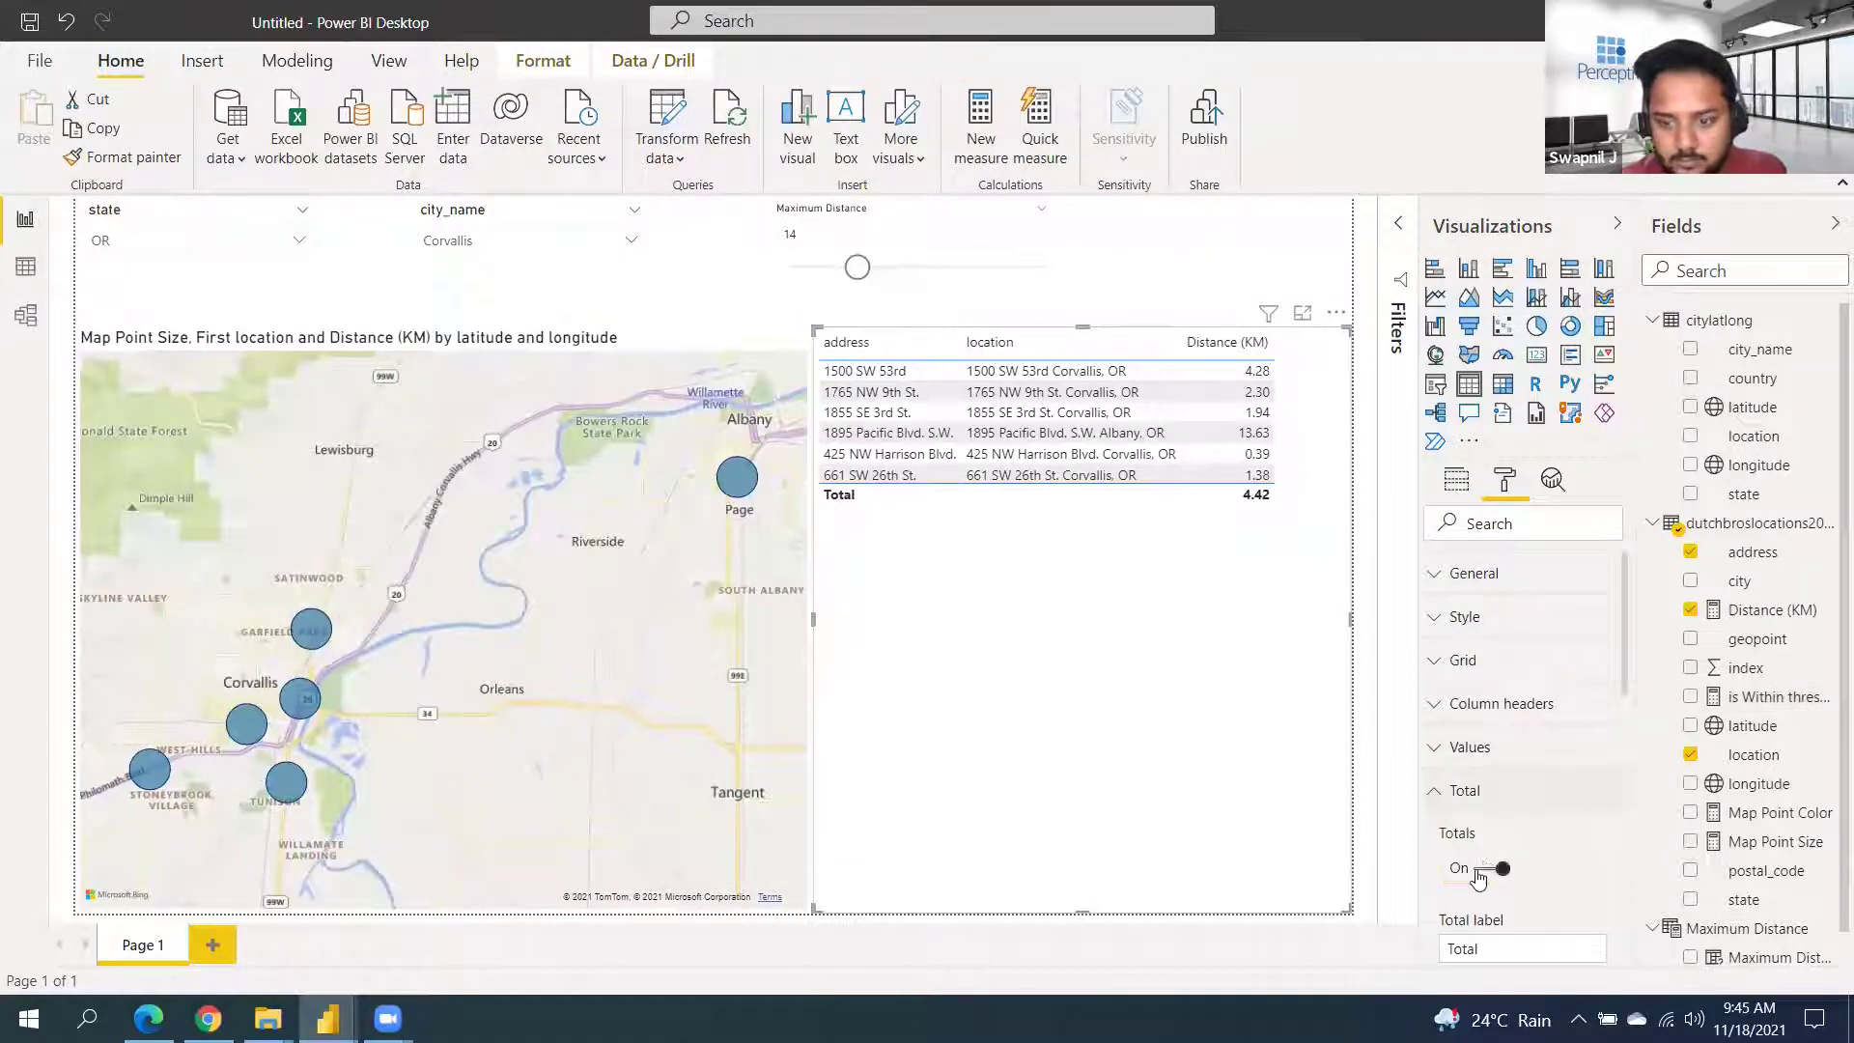
{"action": "left_click", "coordinate": [1512, 792]}
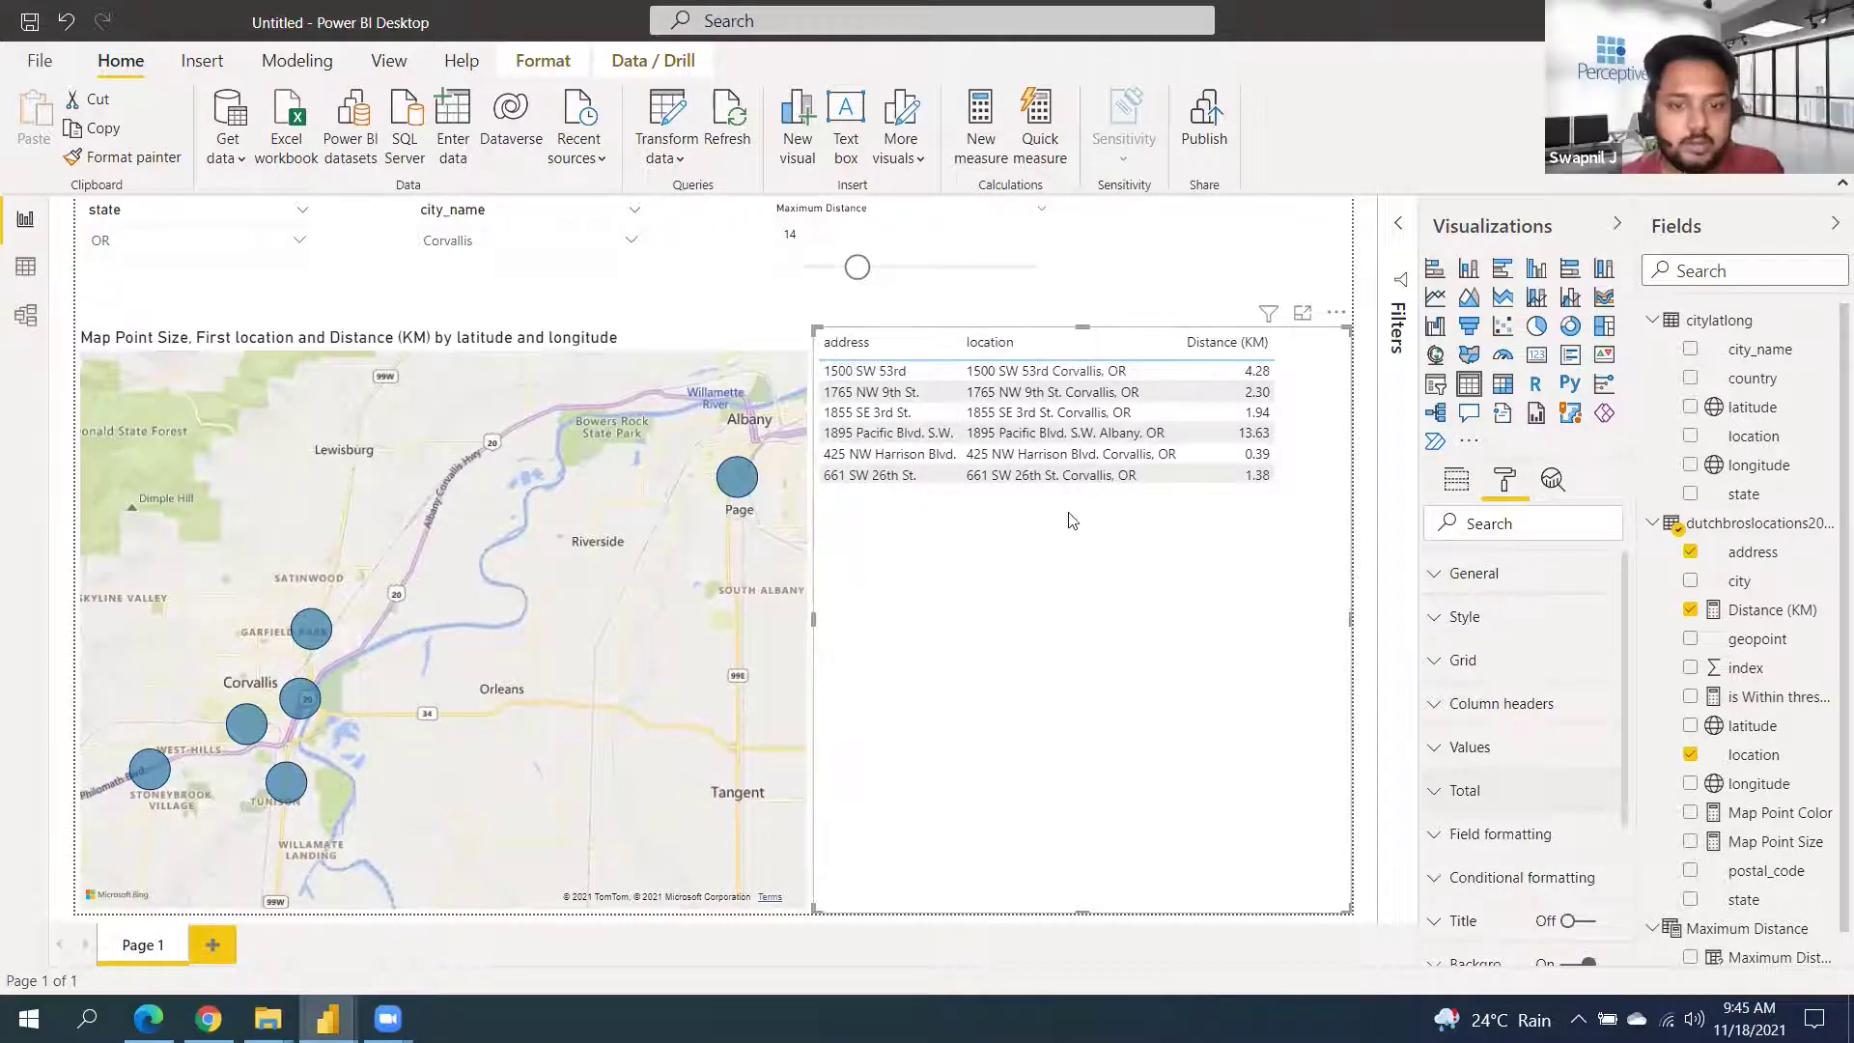
Set the city_name slicer to Ashland
{"action": "left_click", "coordinate": [510, 249]}
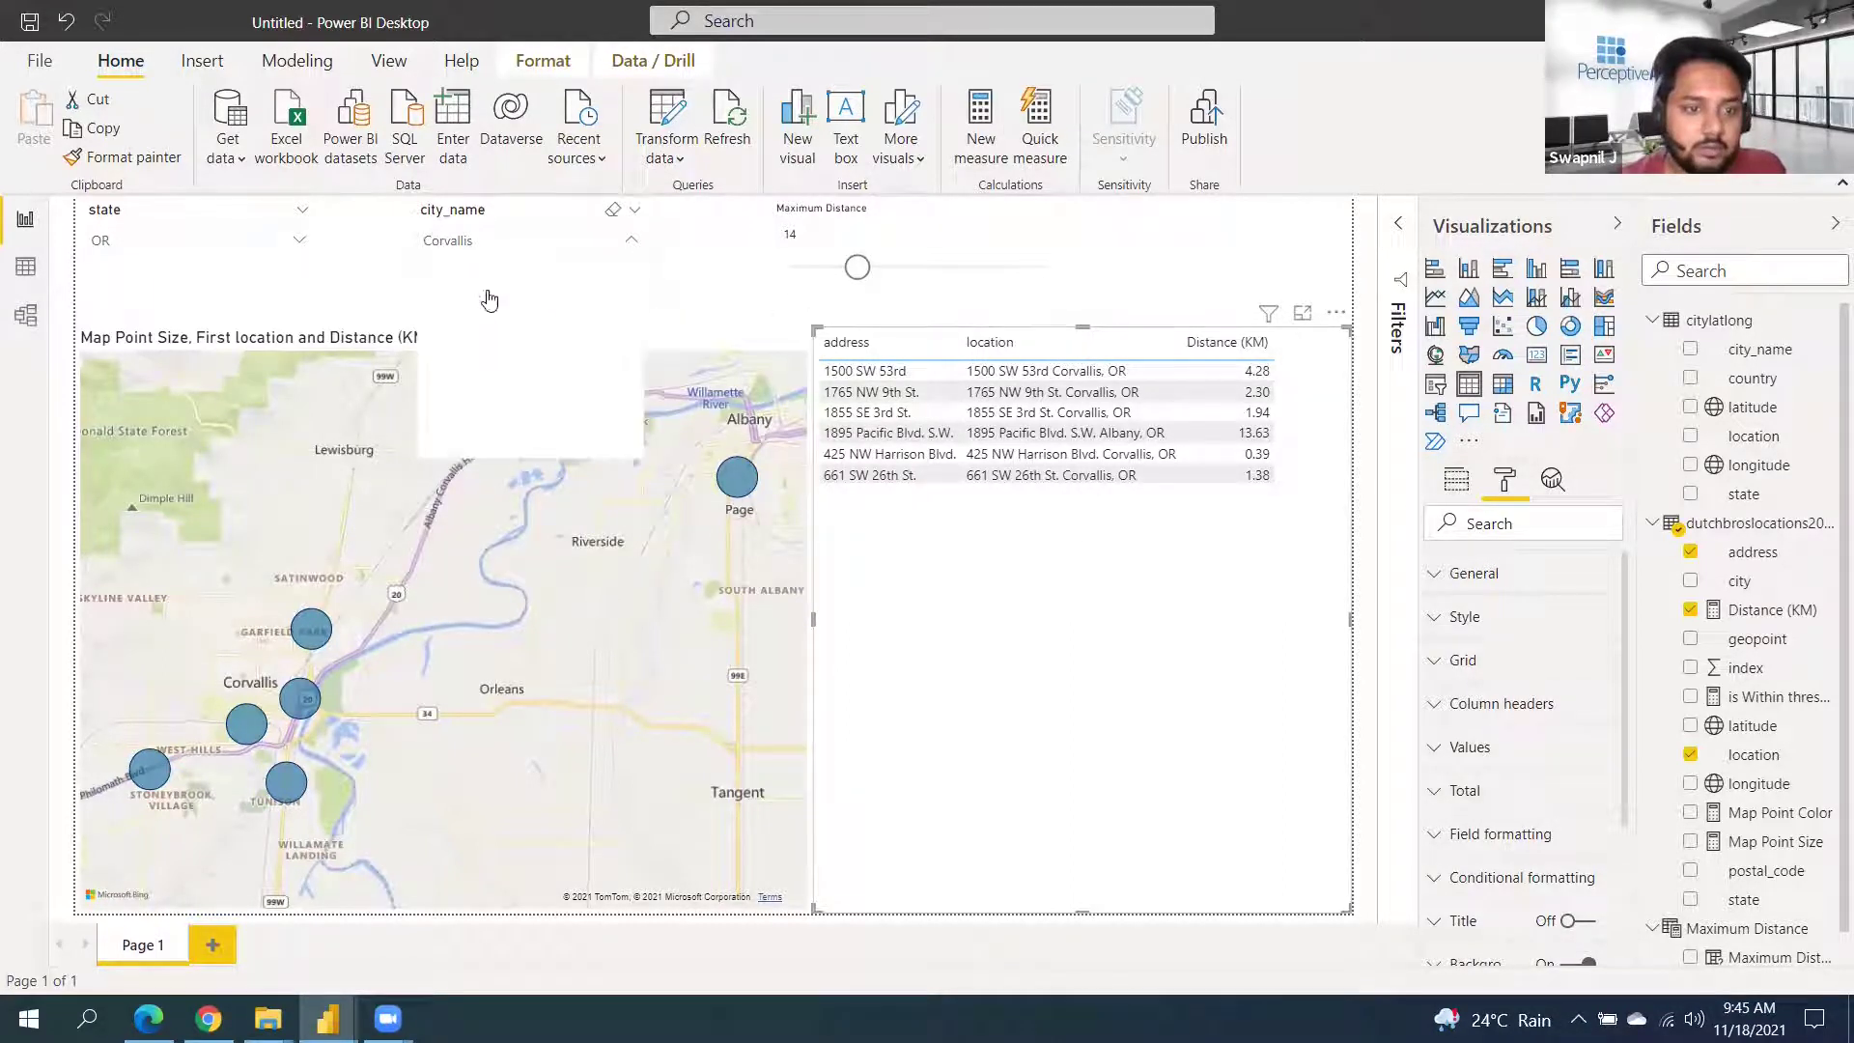
{"action": "left_click", "coordinate": [474, 285]}
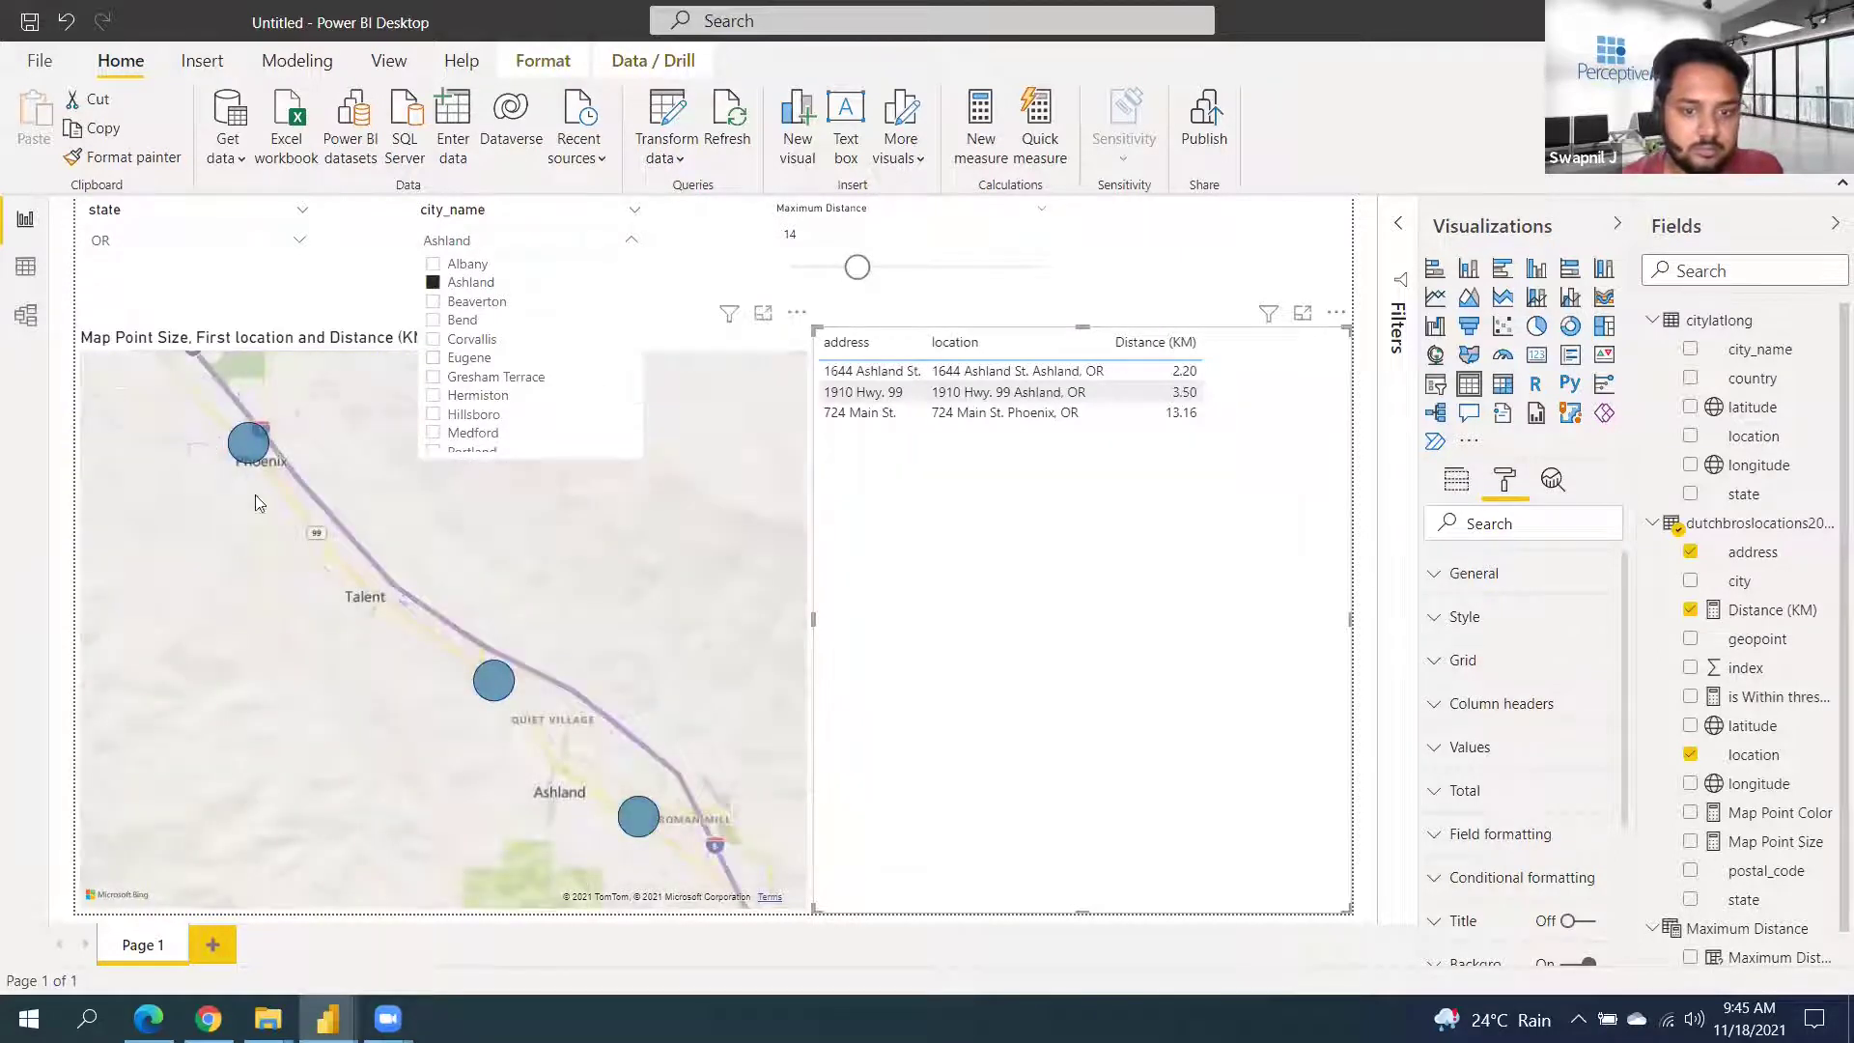
{"action": "left_click", "coordinate": [726, 254]}
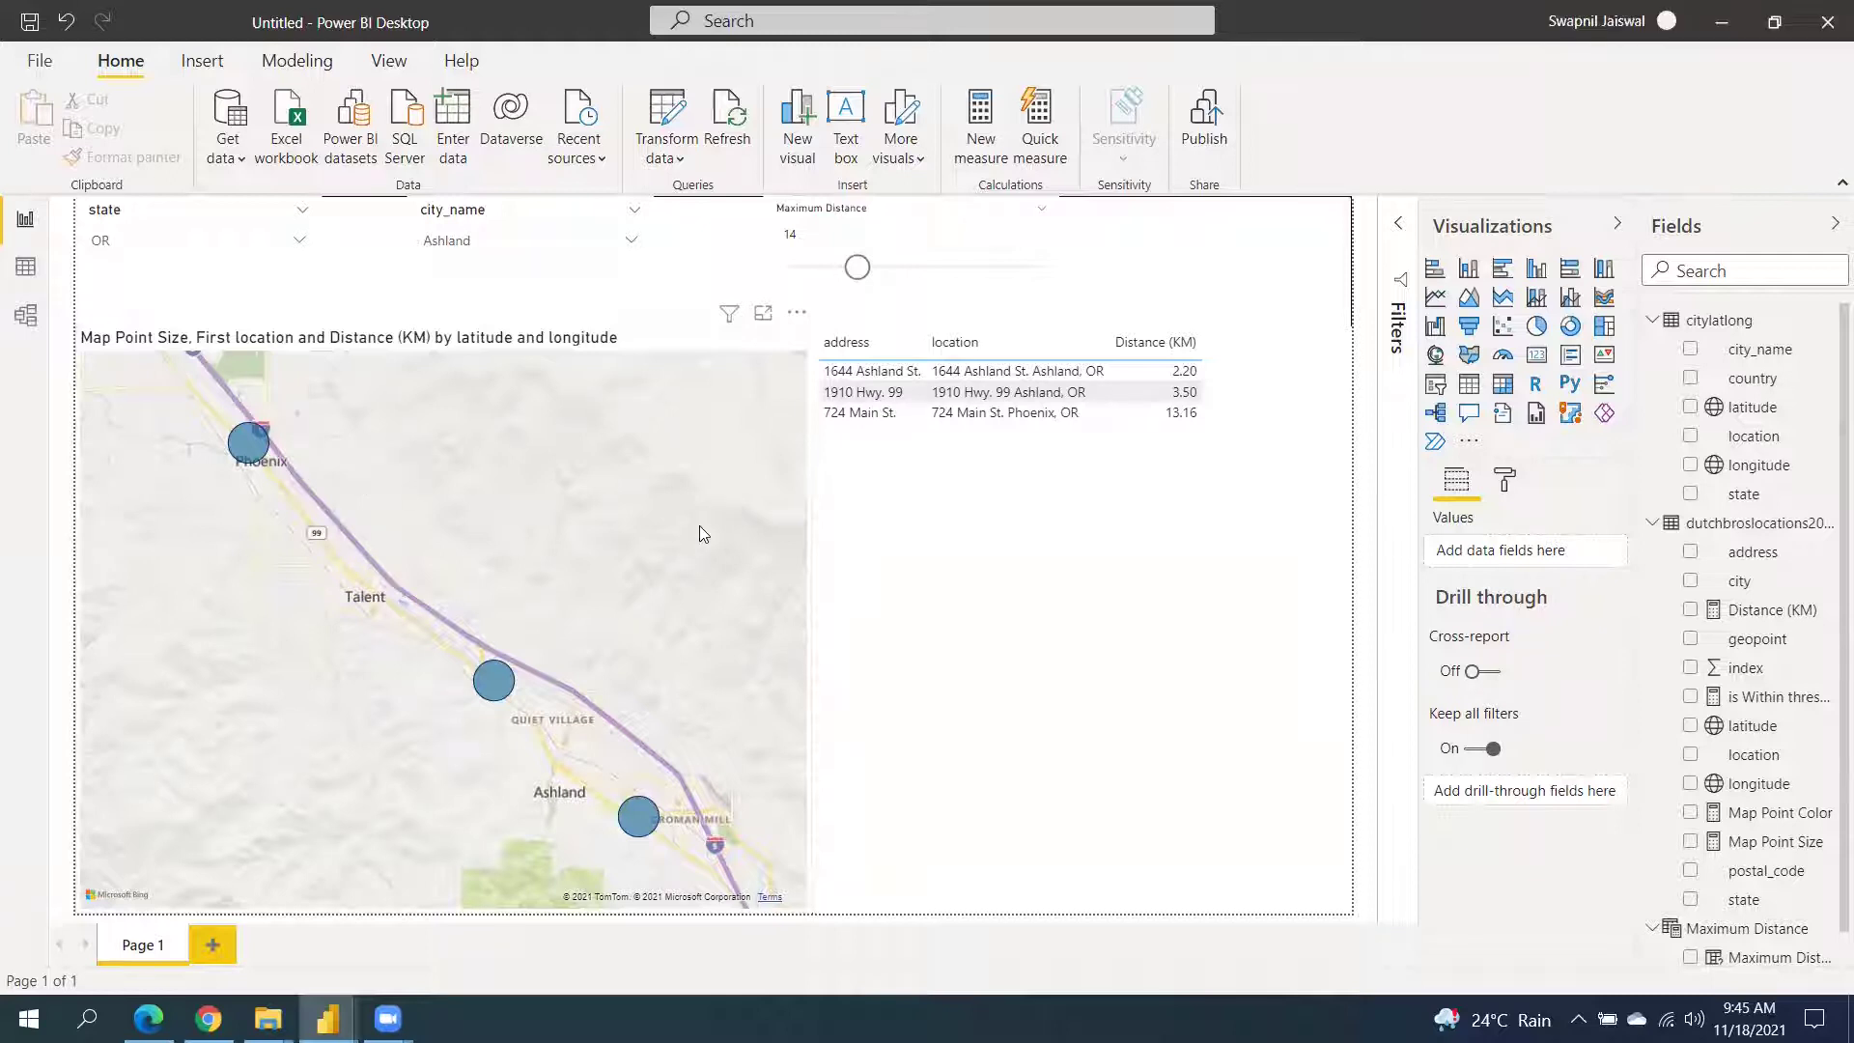
Examine the map visual's formatting options for bubbles, map controls, map styles and data colors
{"action": "left_click", "coordinate": [719, 351]}
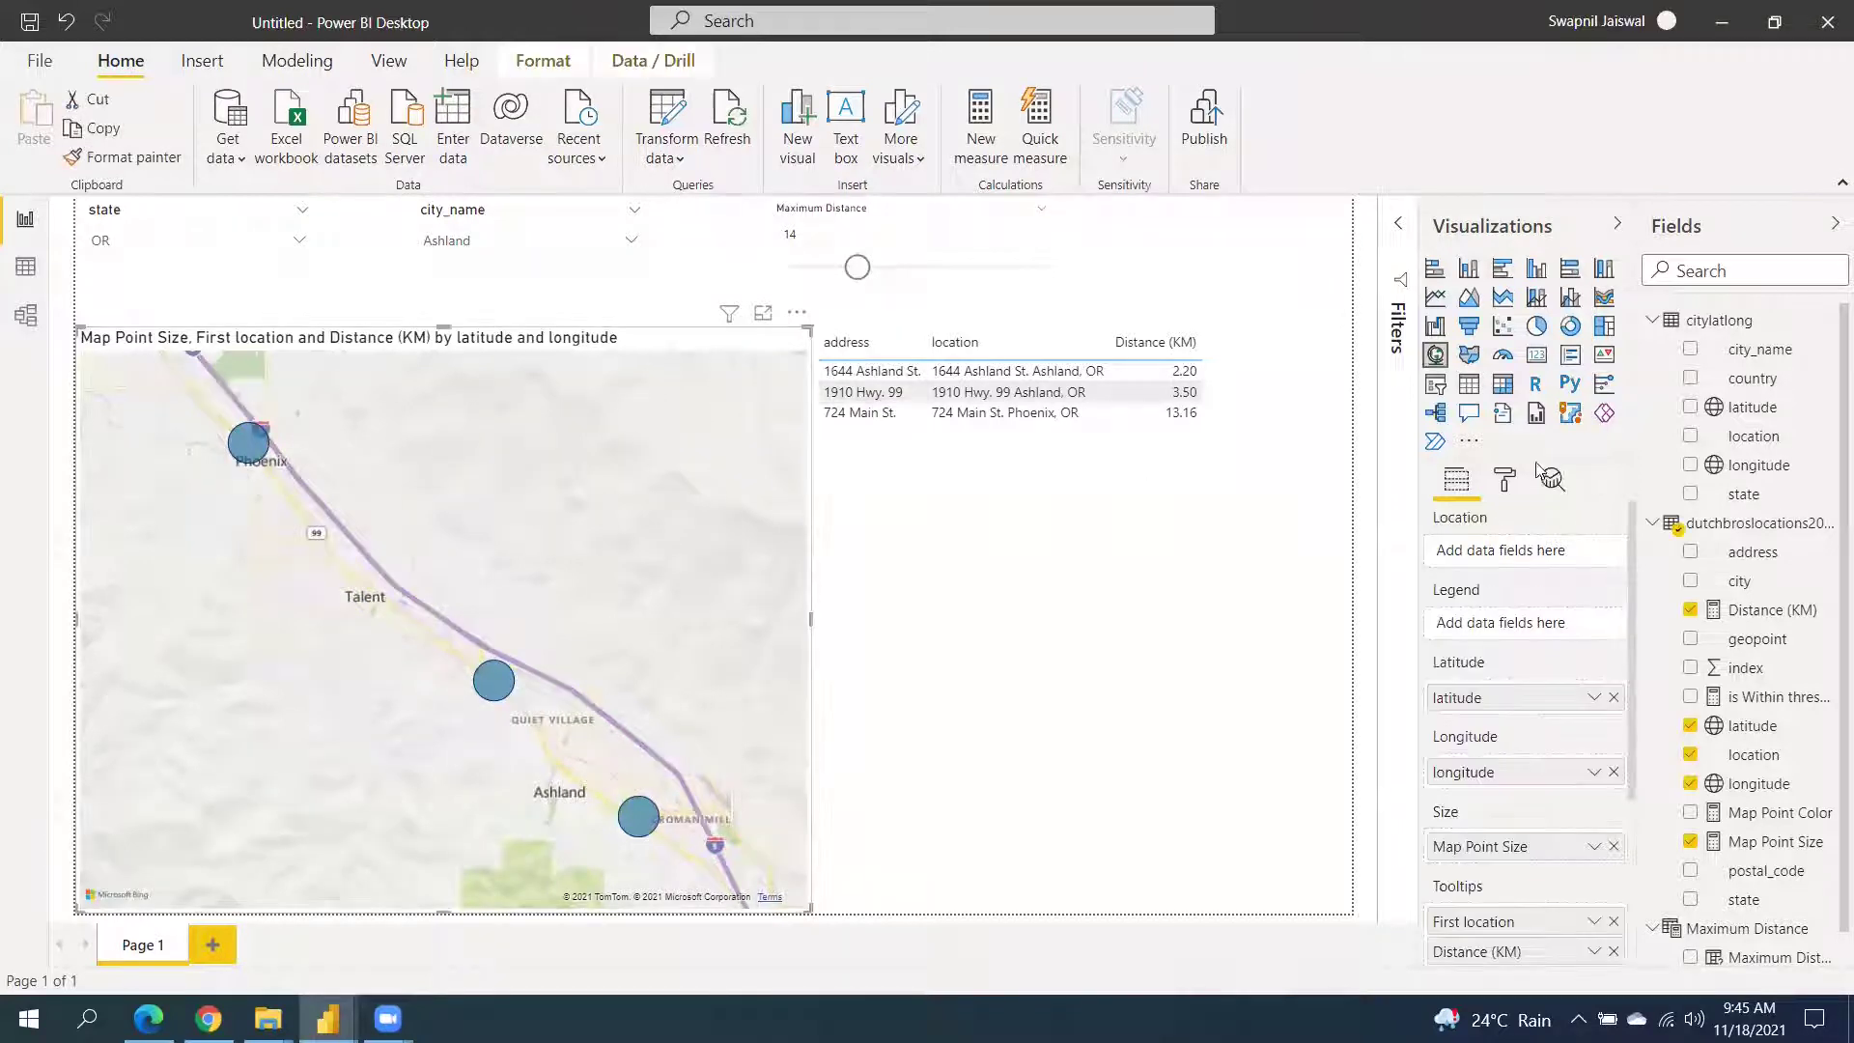
{"action": "left_click", "coordinate": [1508, 480]}
{"action": "left_click", "coordinate": [1529, 708]}
{"action": "scroll", "coordinate": [1528, 708], "scroll_direction": "down", "scroll_amount": 2}
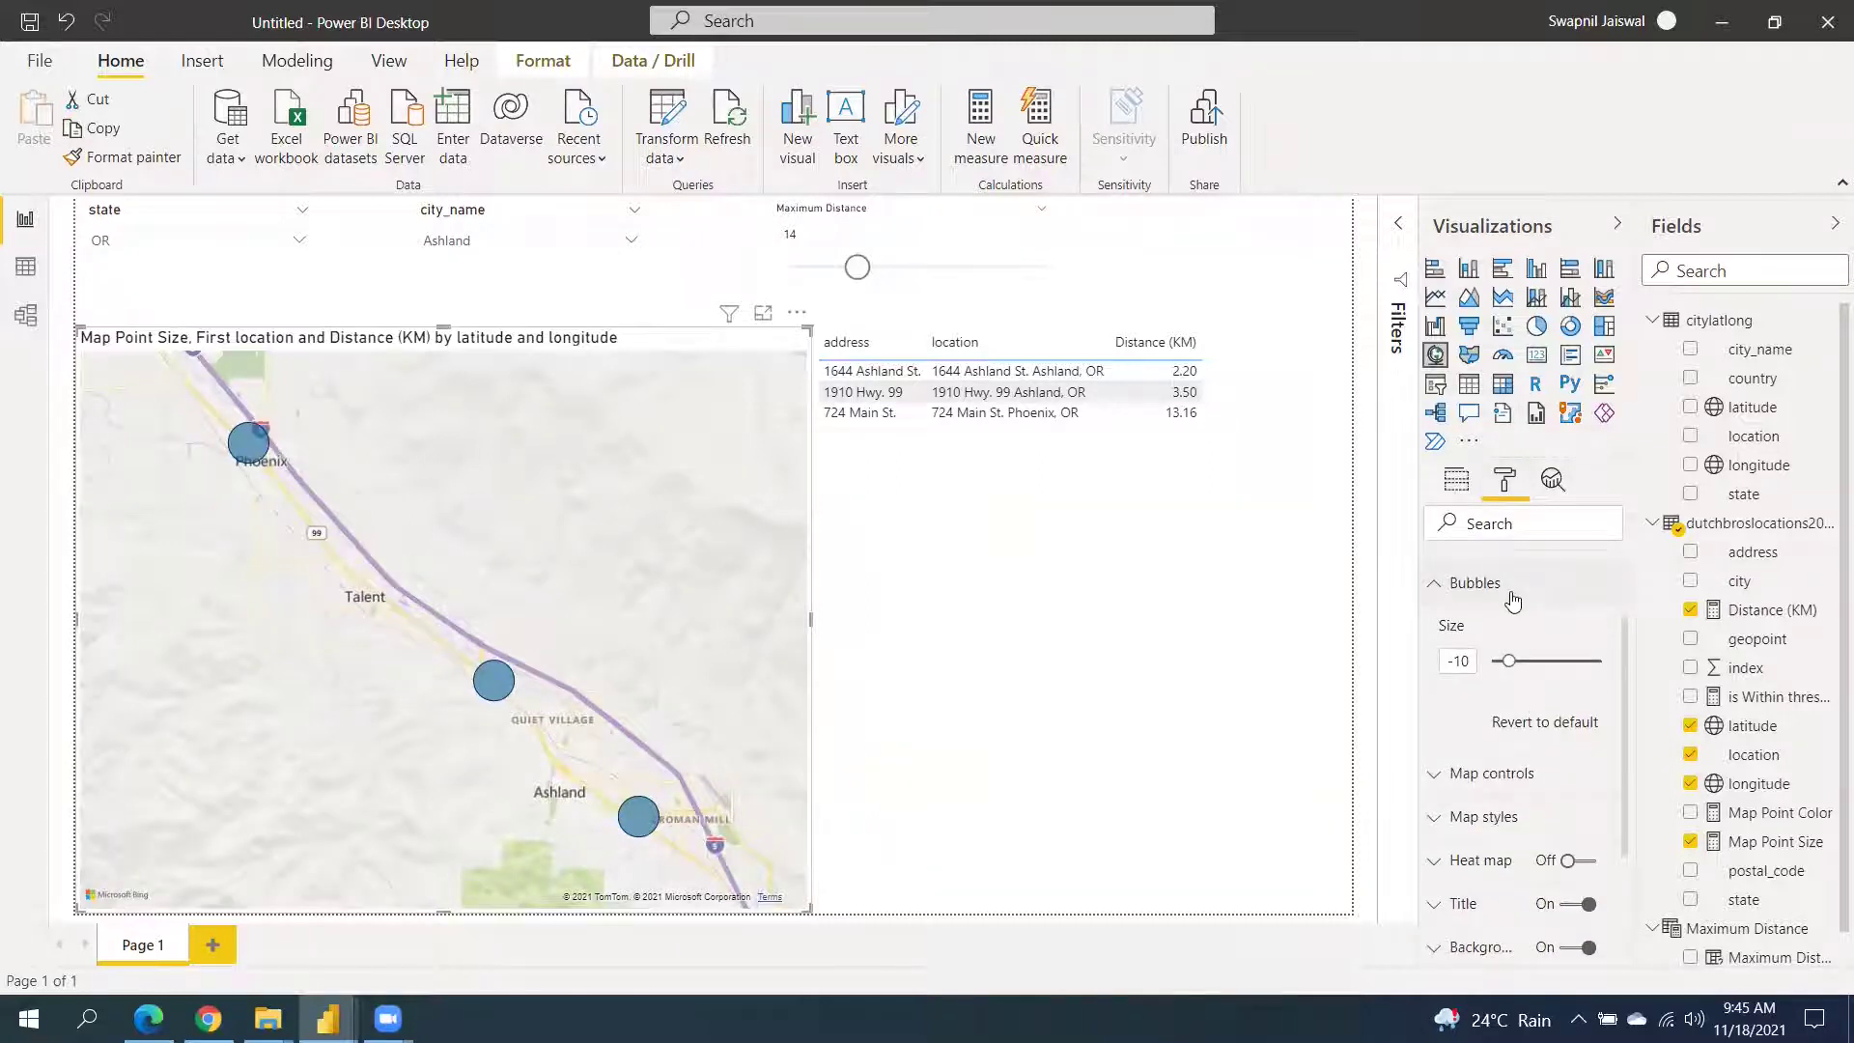
{"action": "scroll", "coordinate": [1516, 618], "scroll_direction": "up", "scroll_amount": 2}
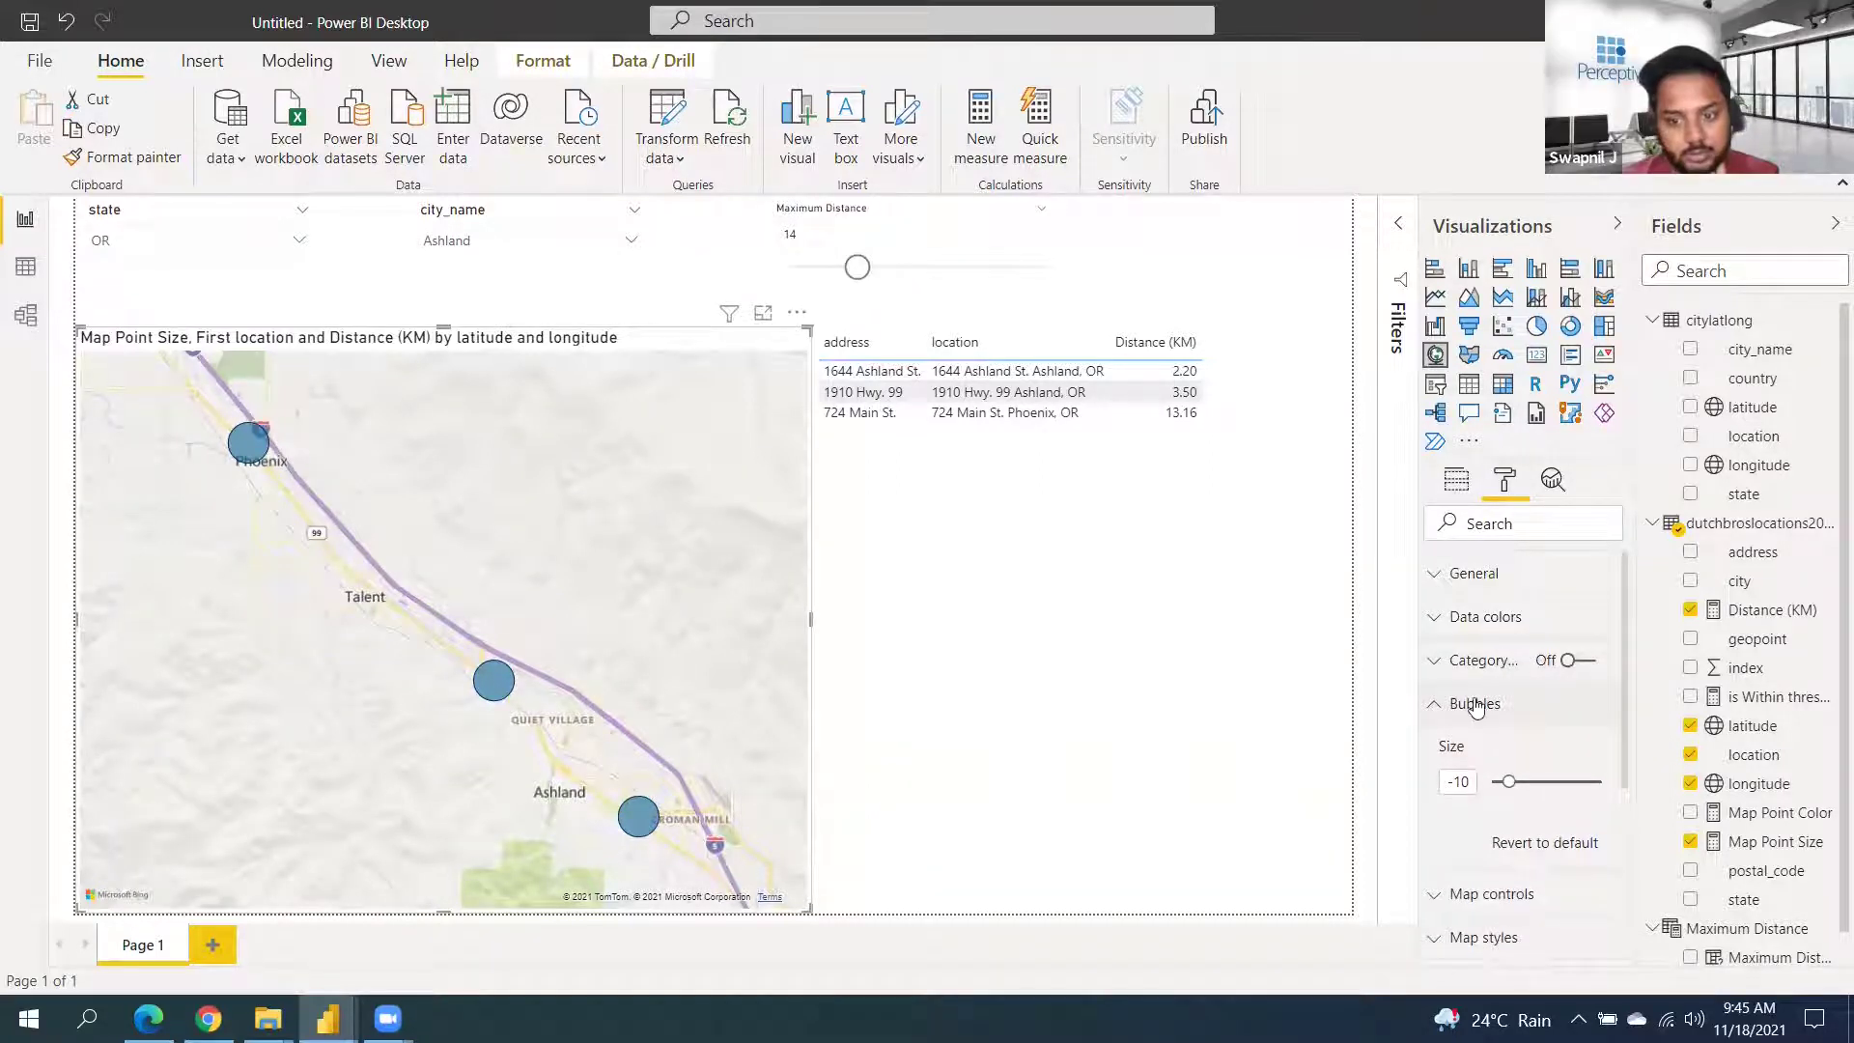
{"action": "left_click", "coordinate": [1476, 705]}
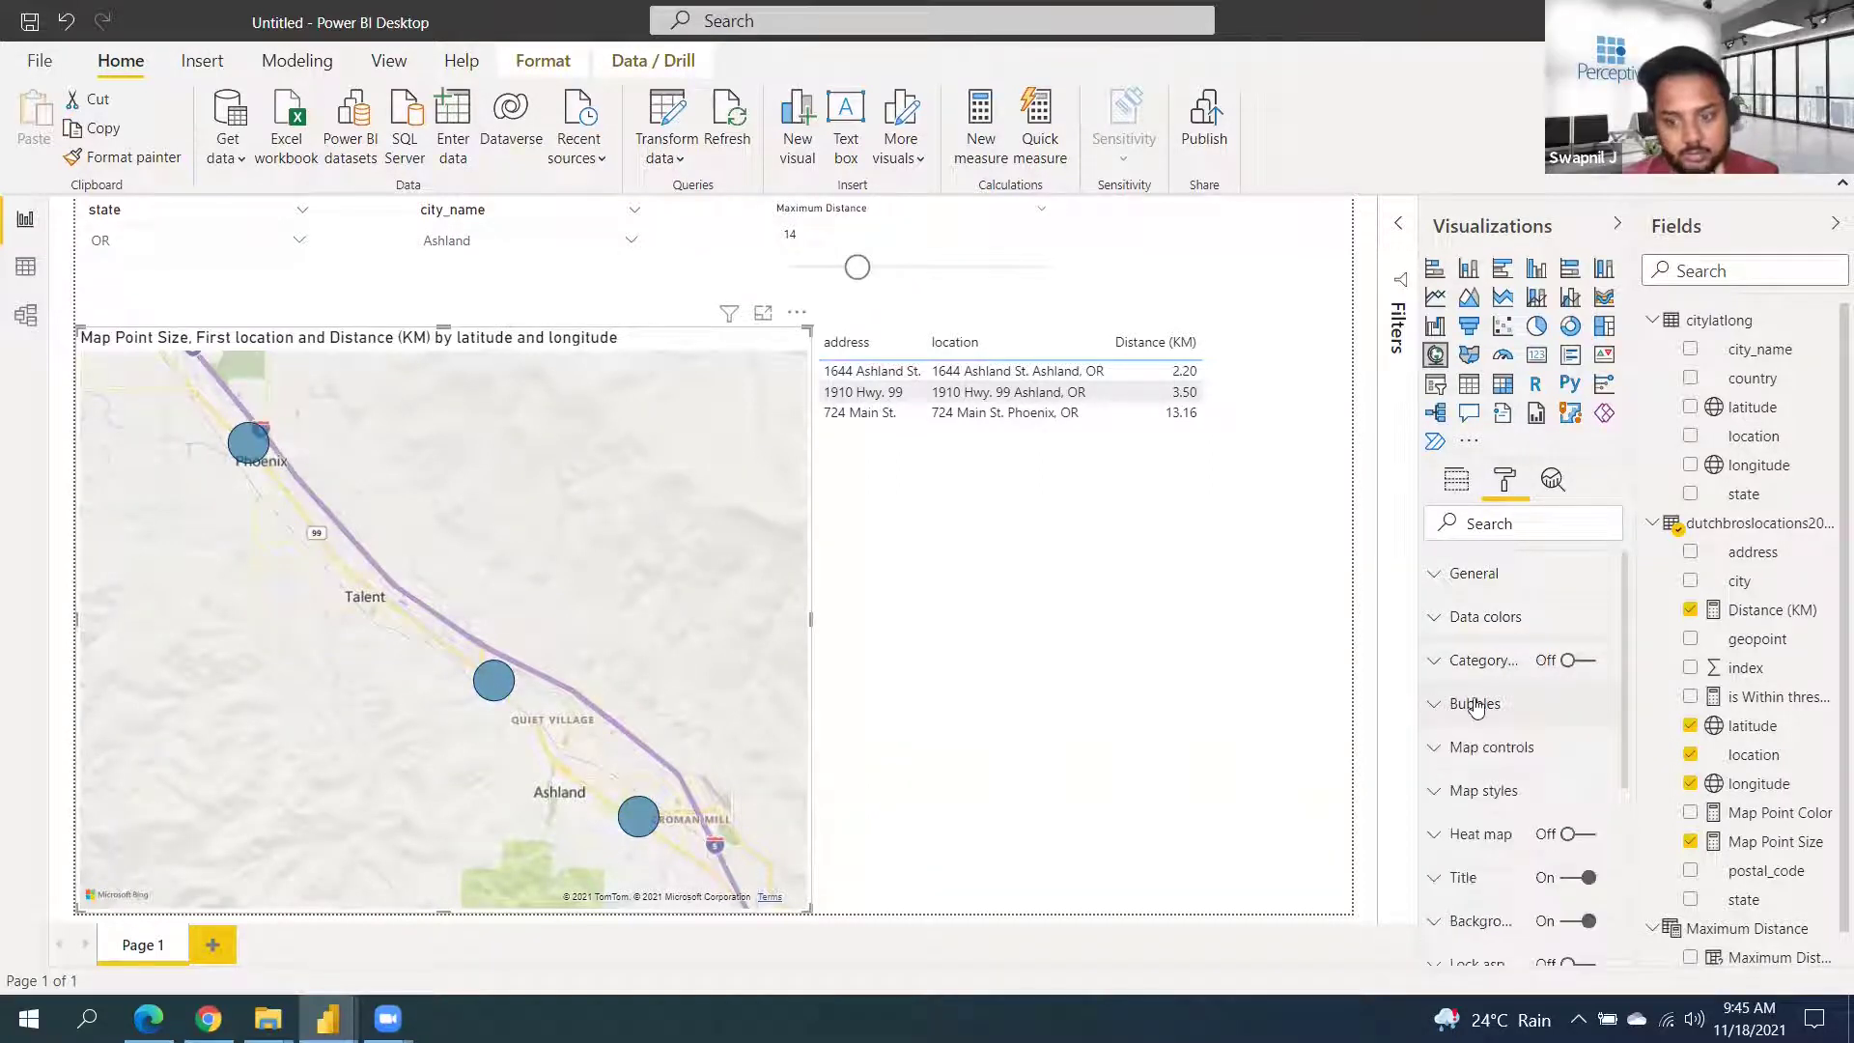
{"action": "left_click", "coordinate": [1492, 801]}
{"action": "left_click", "coordinate": [1482, 788]}
{"action": "left_click", "coordinate": [1490, 748]}
{"action": "scroll", "coordinate": [1492, 766], "scroll_direction": "down", "scroll_amount": 3}
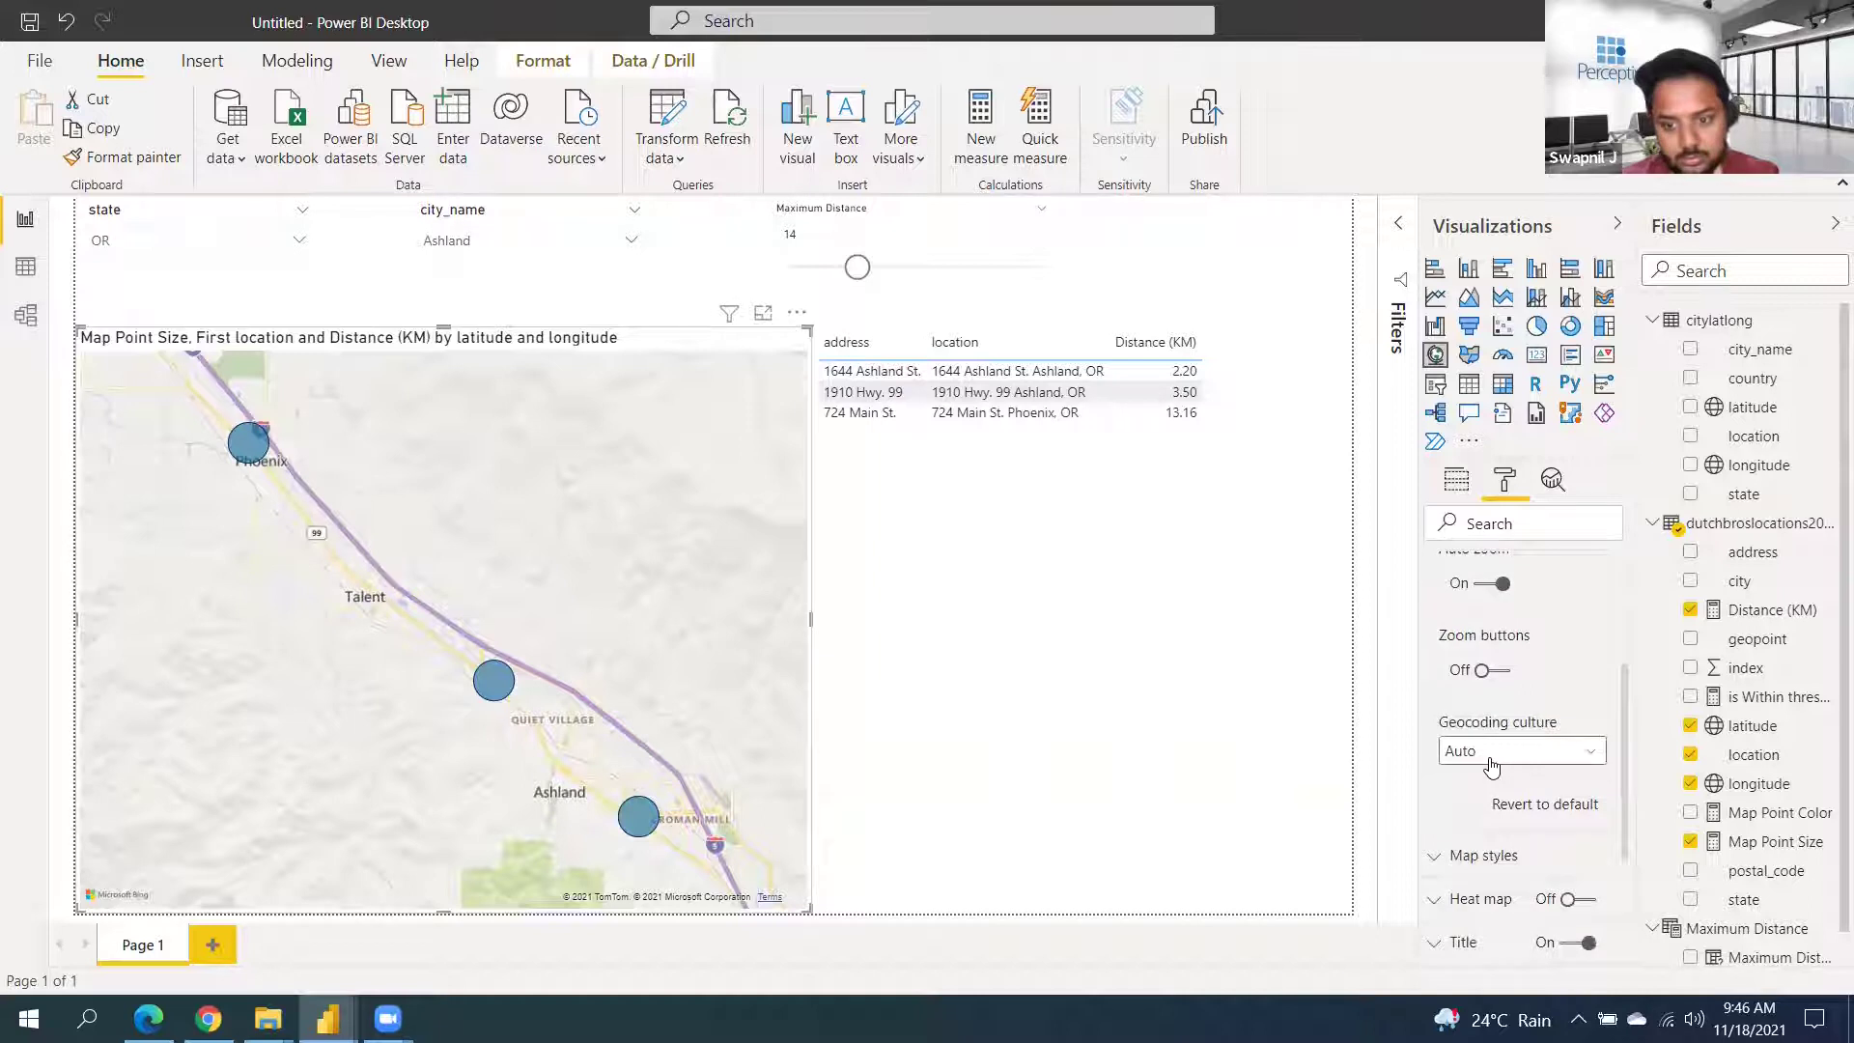
{"action": "scroll", "coordinate": [1493, 764], "scroll_direction": "up", "scroll_amount": 3}
{"action": "left_click", "coordinate": [1492, 753]}
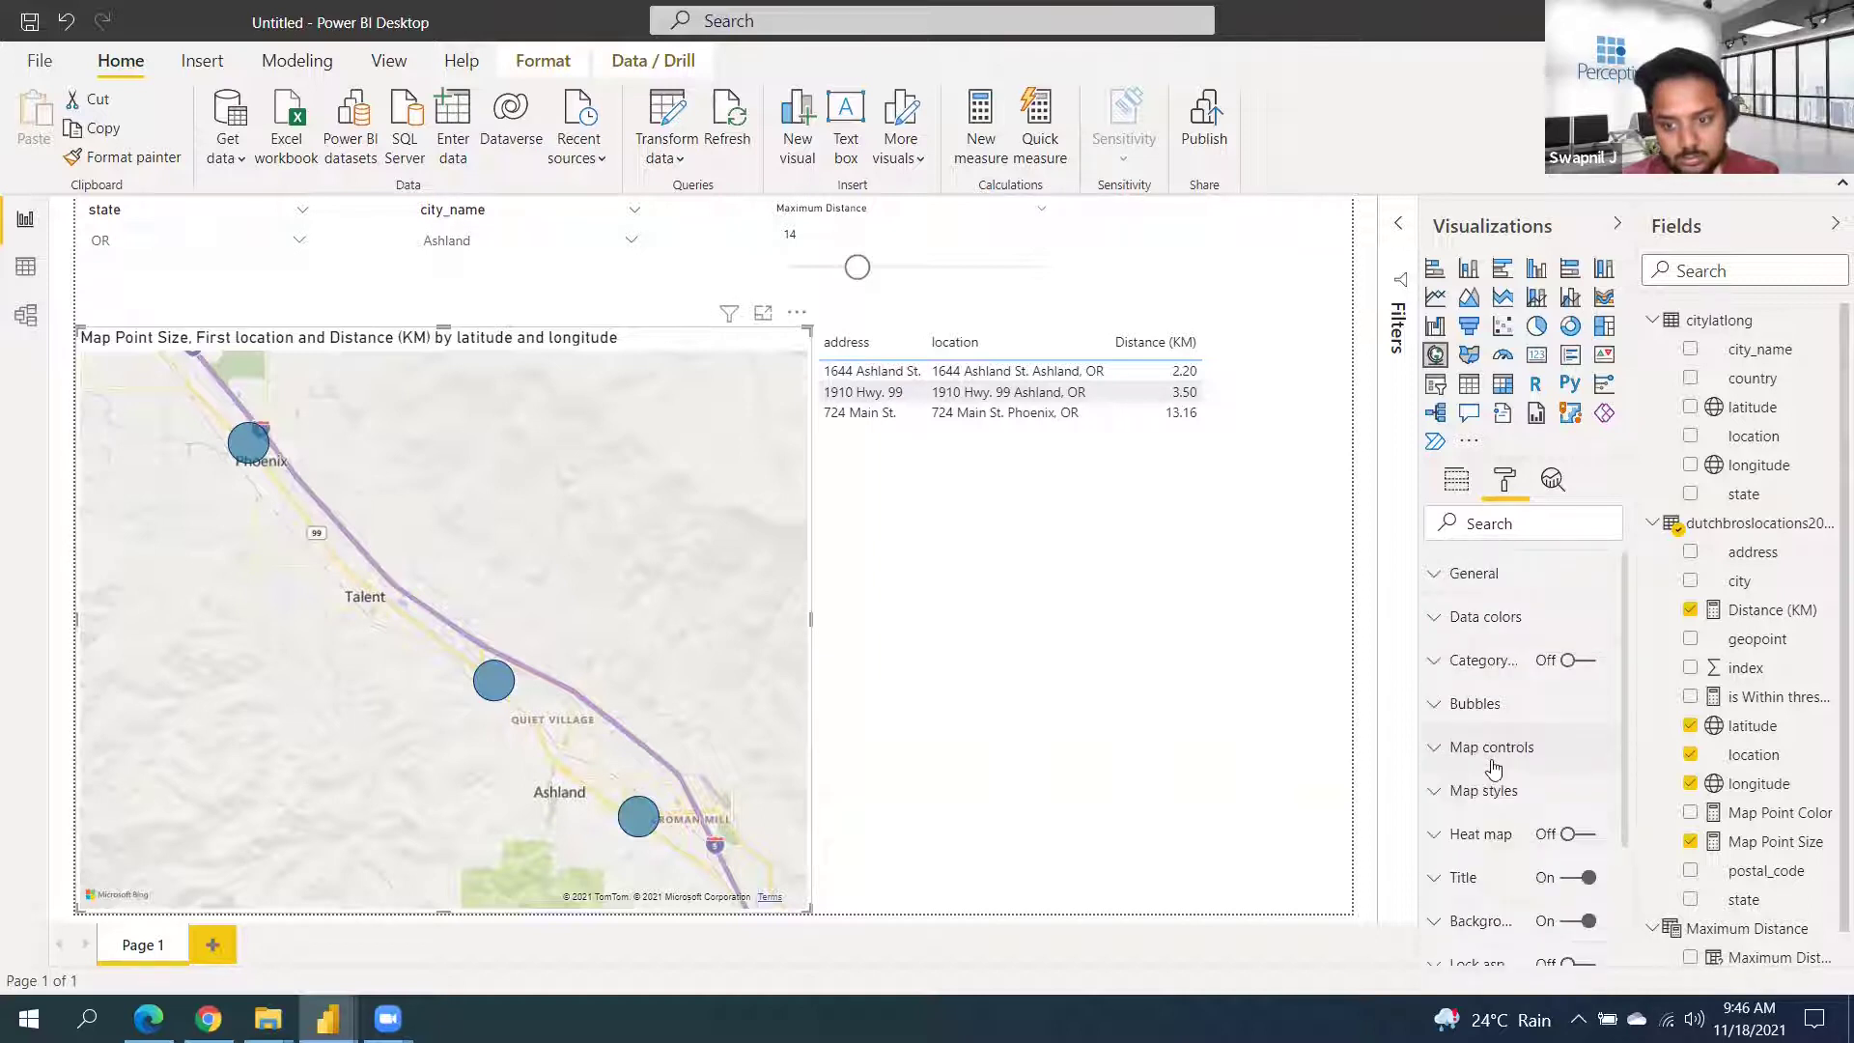
{"action": "left_click", "coordinate": [1492, 793]}
{"action": "scroll", "coordinate": [1506, 782], "scroll_direction": "down", "scroll_amount": 2}
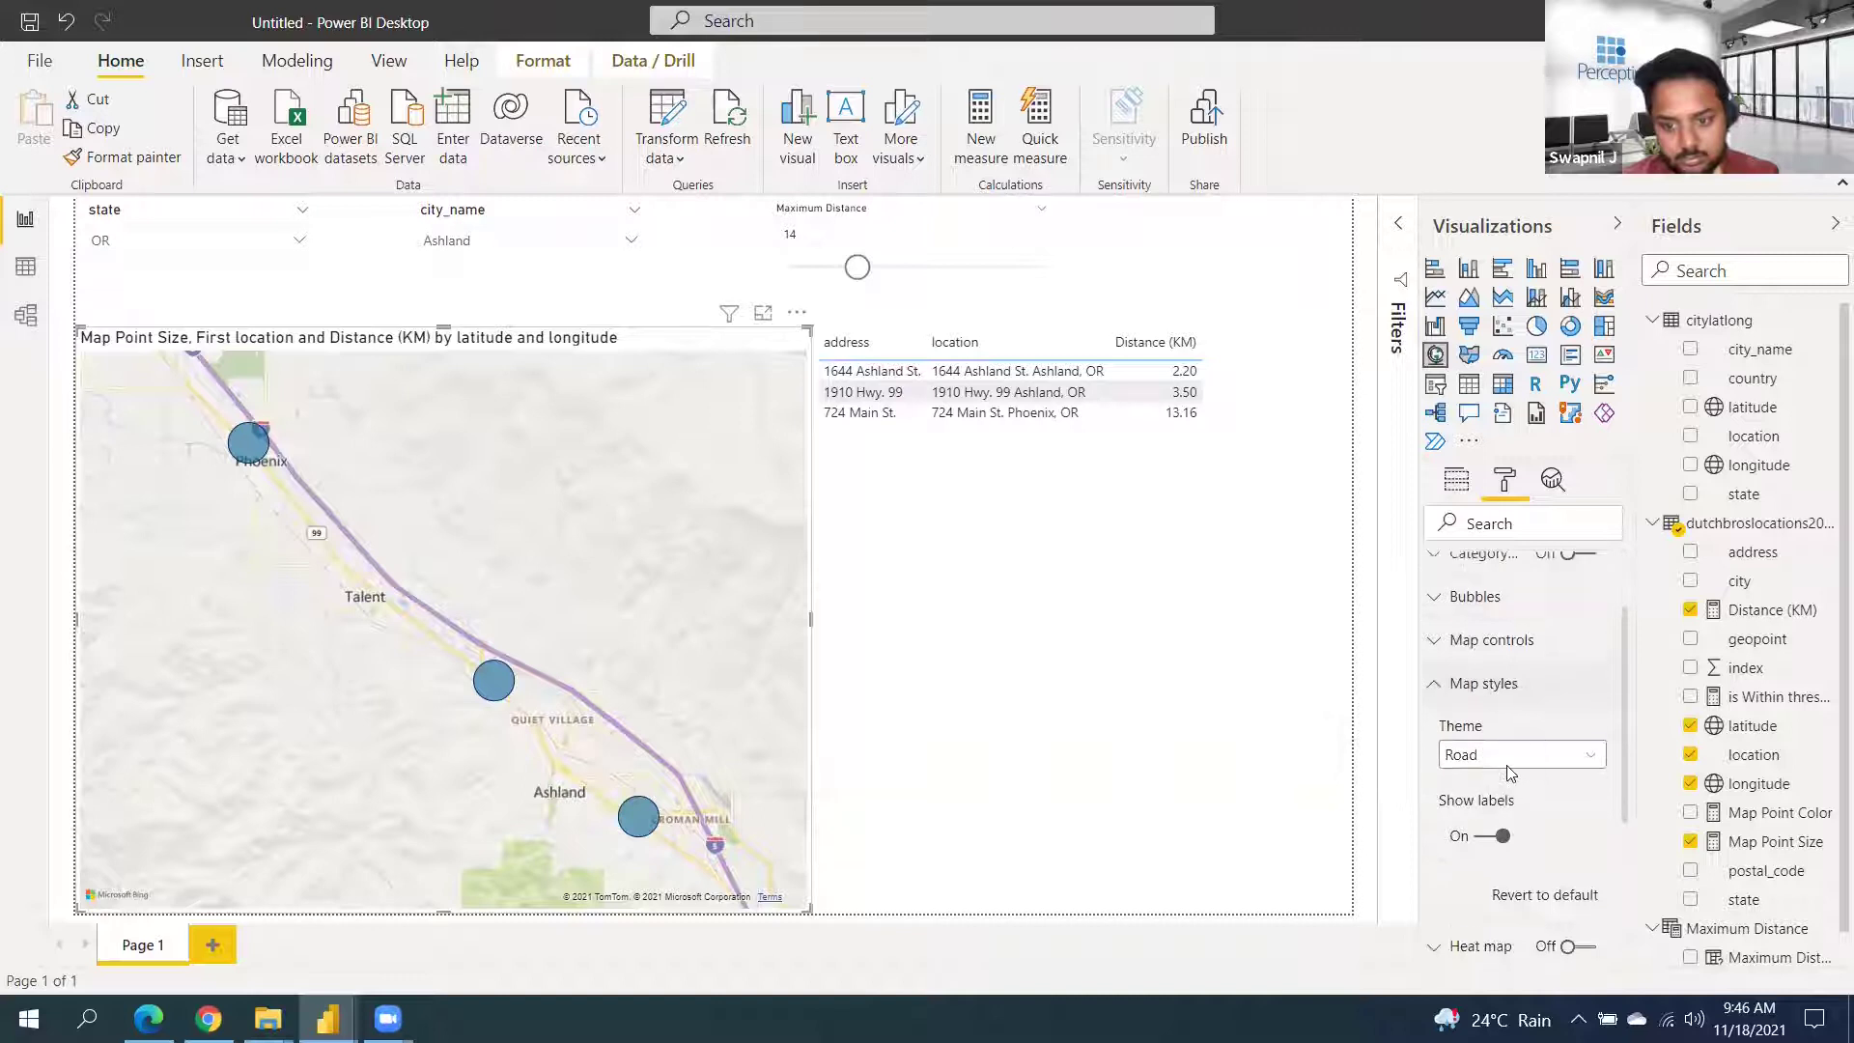
{"action": "scroll", "coordinate": [1509, 773], "scroll_direction": "up", "scroll_amount": 2}
{"action": "left_click", "coordinate": [1509, 790]}
{"action": "left_click", "coordinate": [1520, 624]}
{"action": "left_click", "coordinate": [1519, 616]}
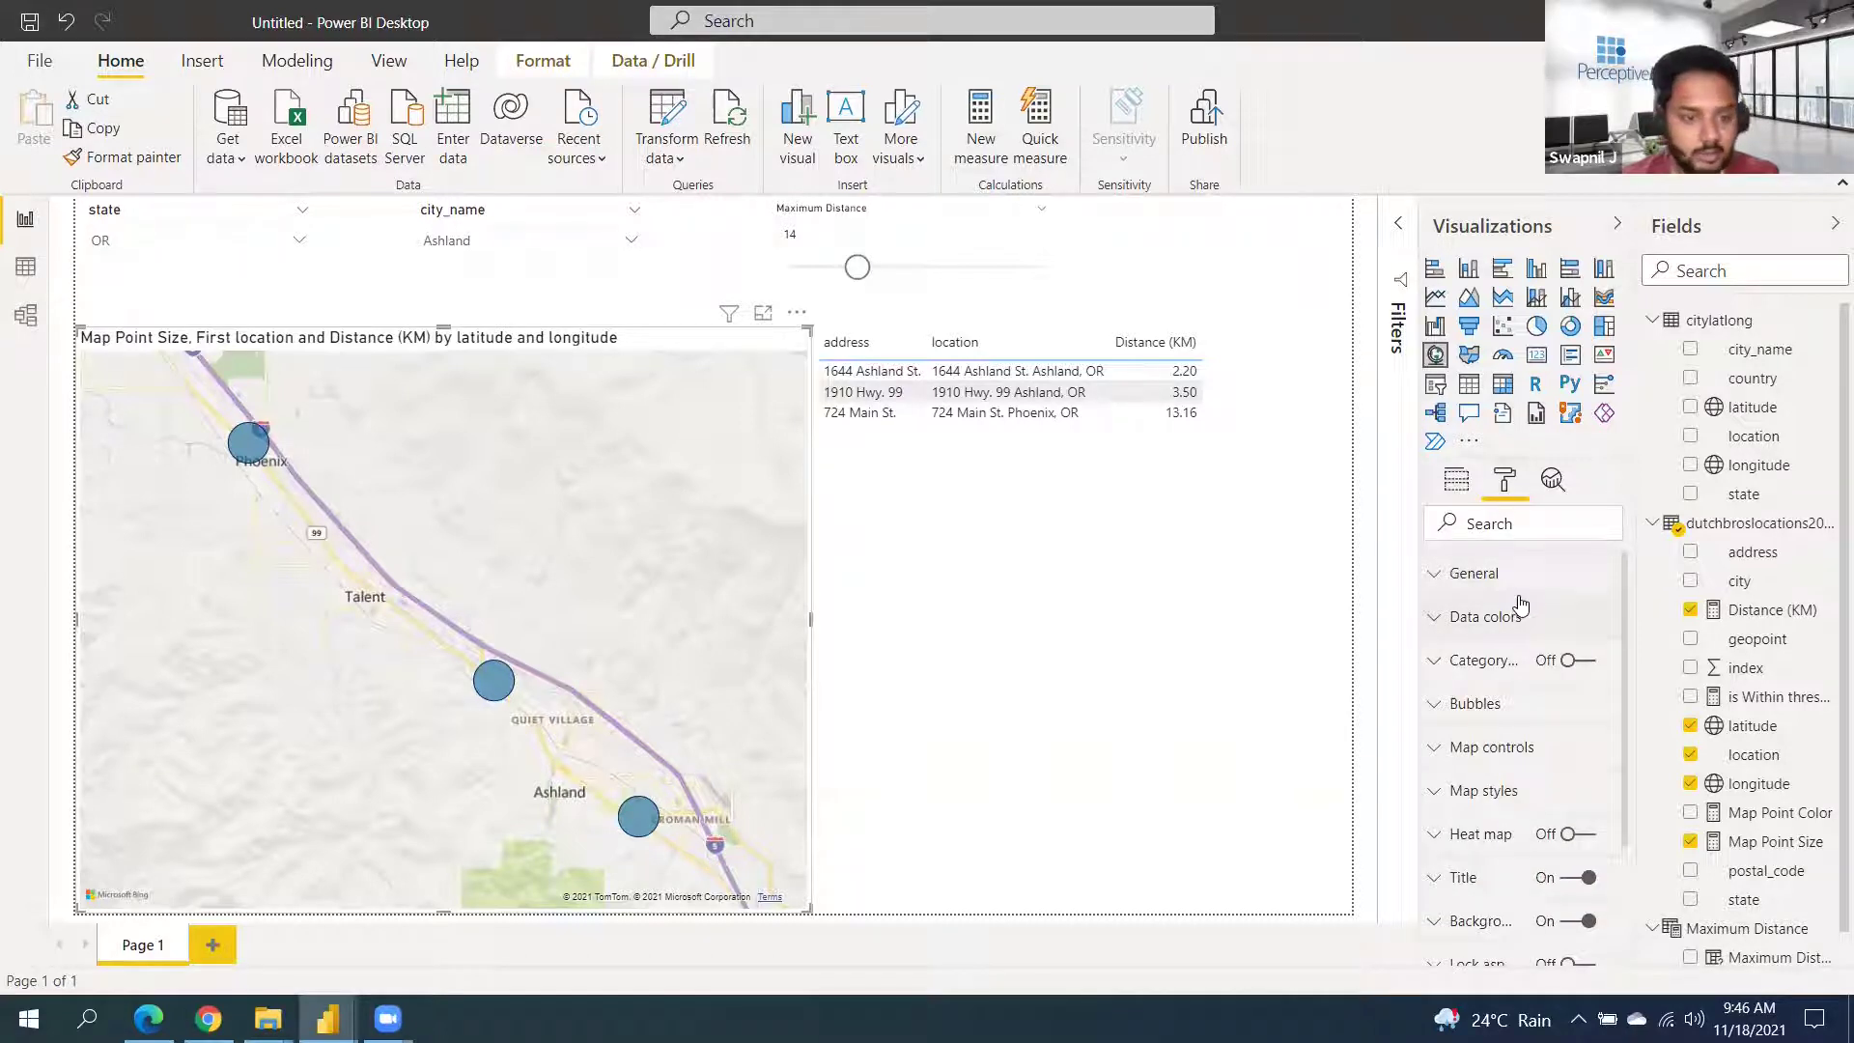